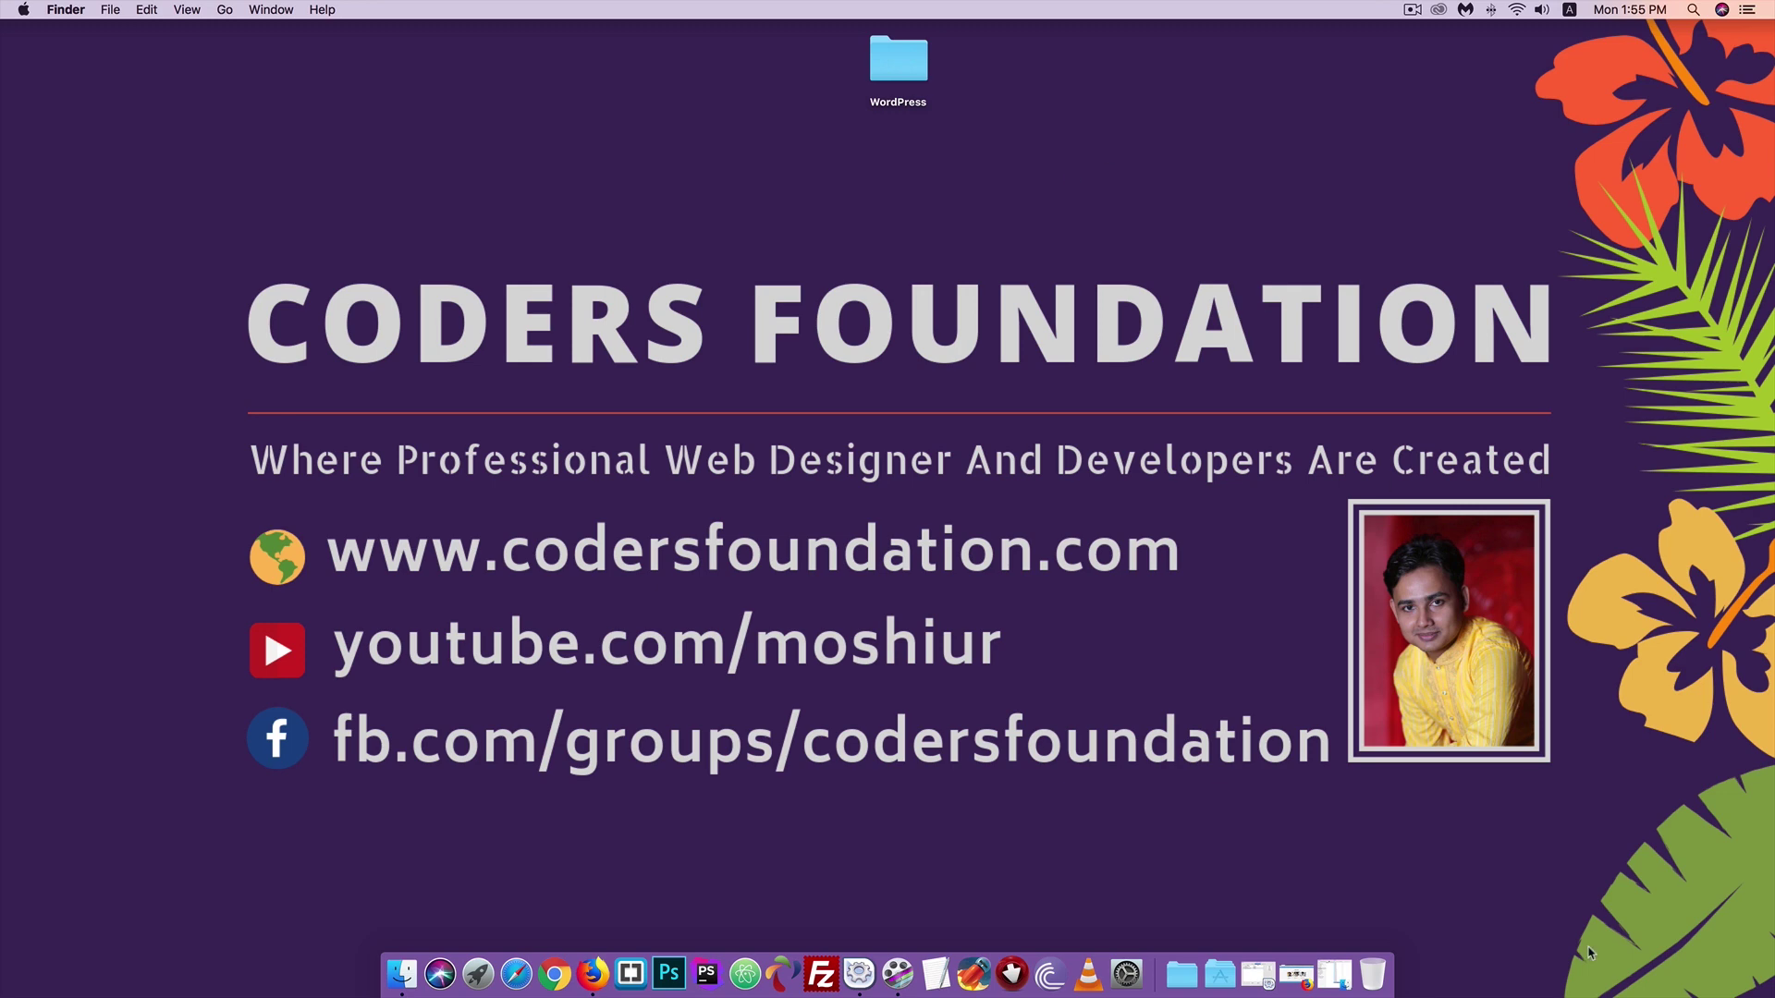
Restore the minimized Finder window listing the WordPress Part 1 to Part 26 folders
click(1334, 970)
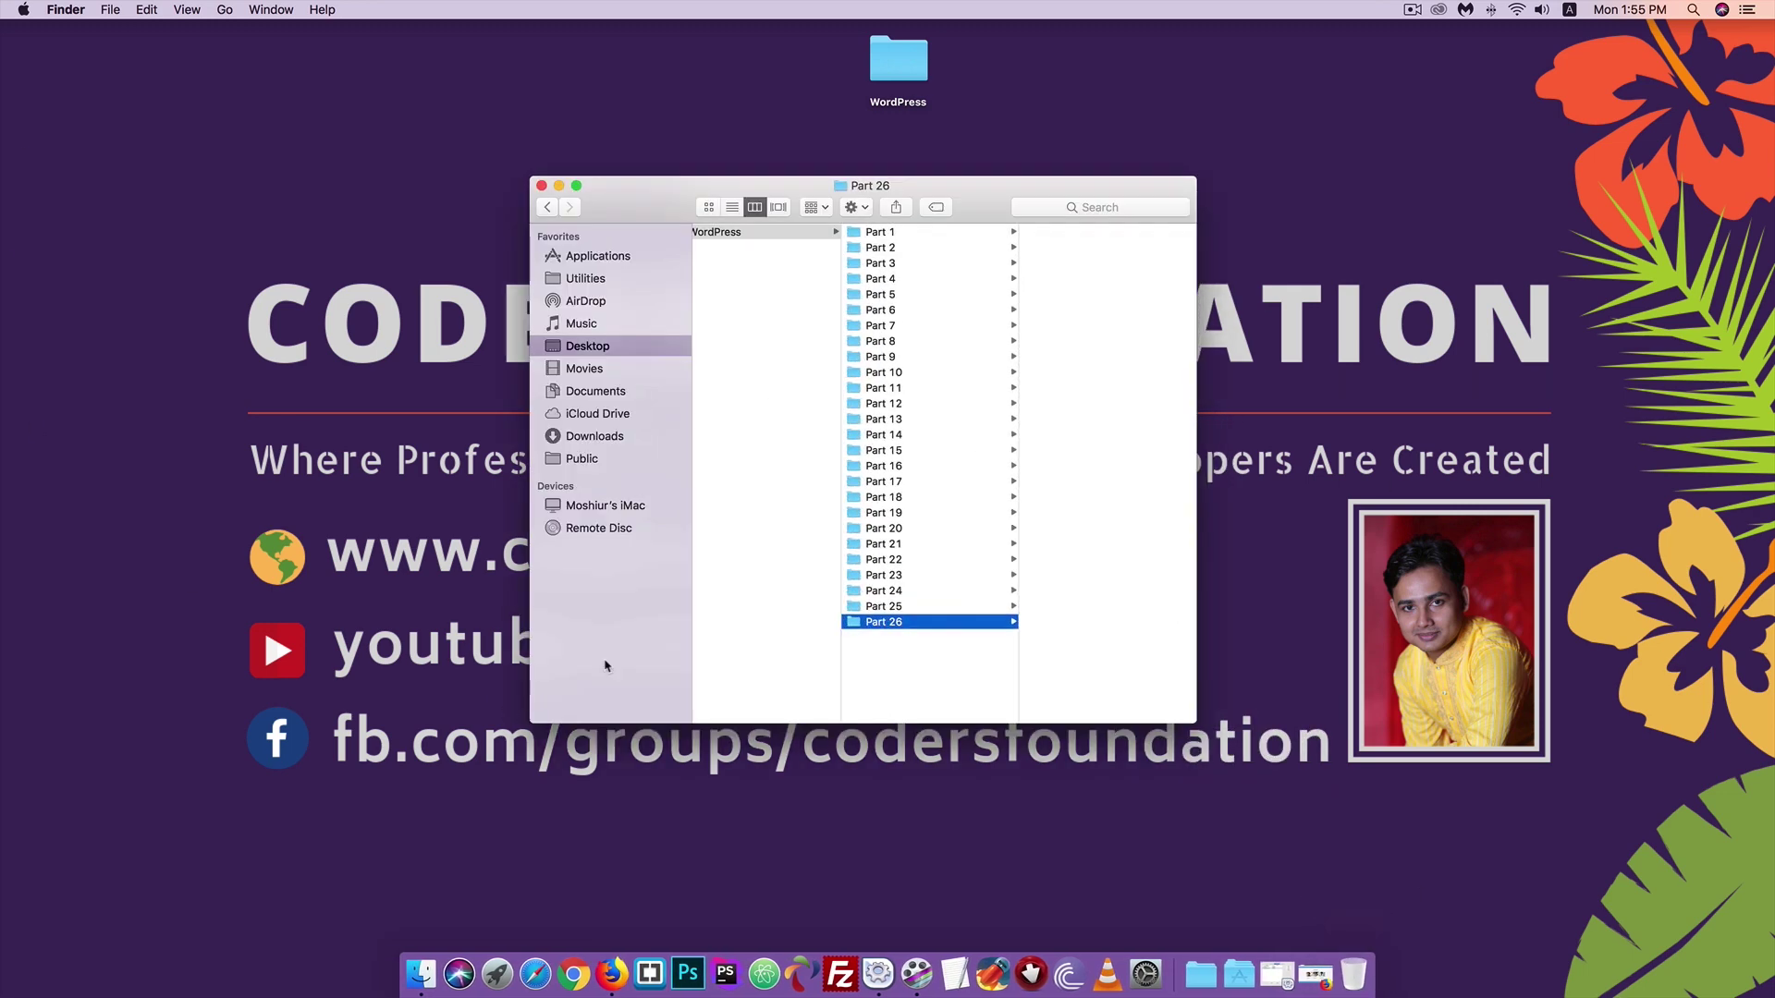
scroll(786, 597, left, 1)
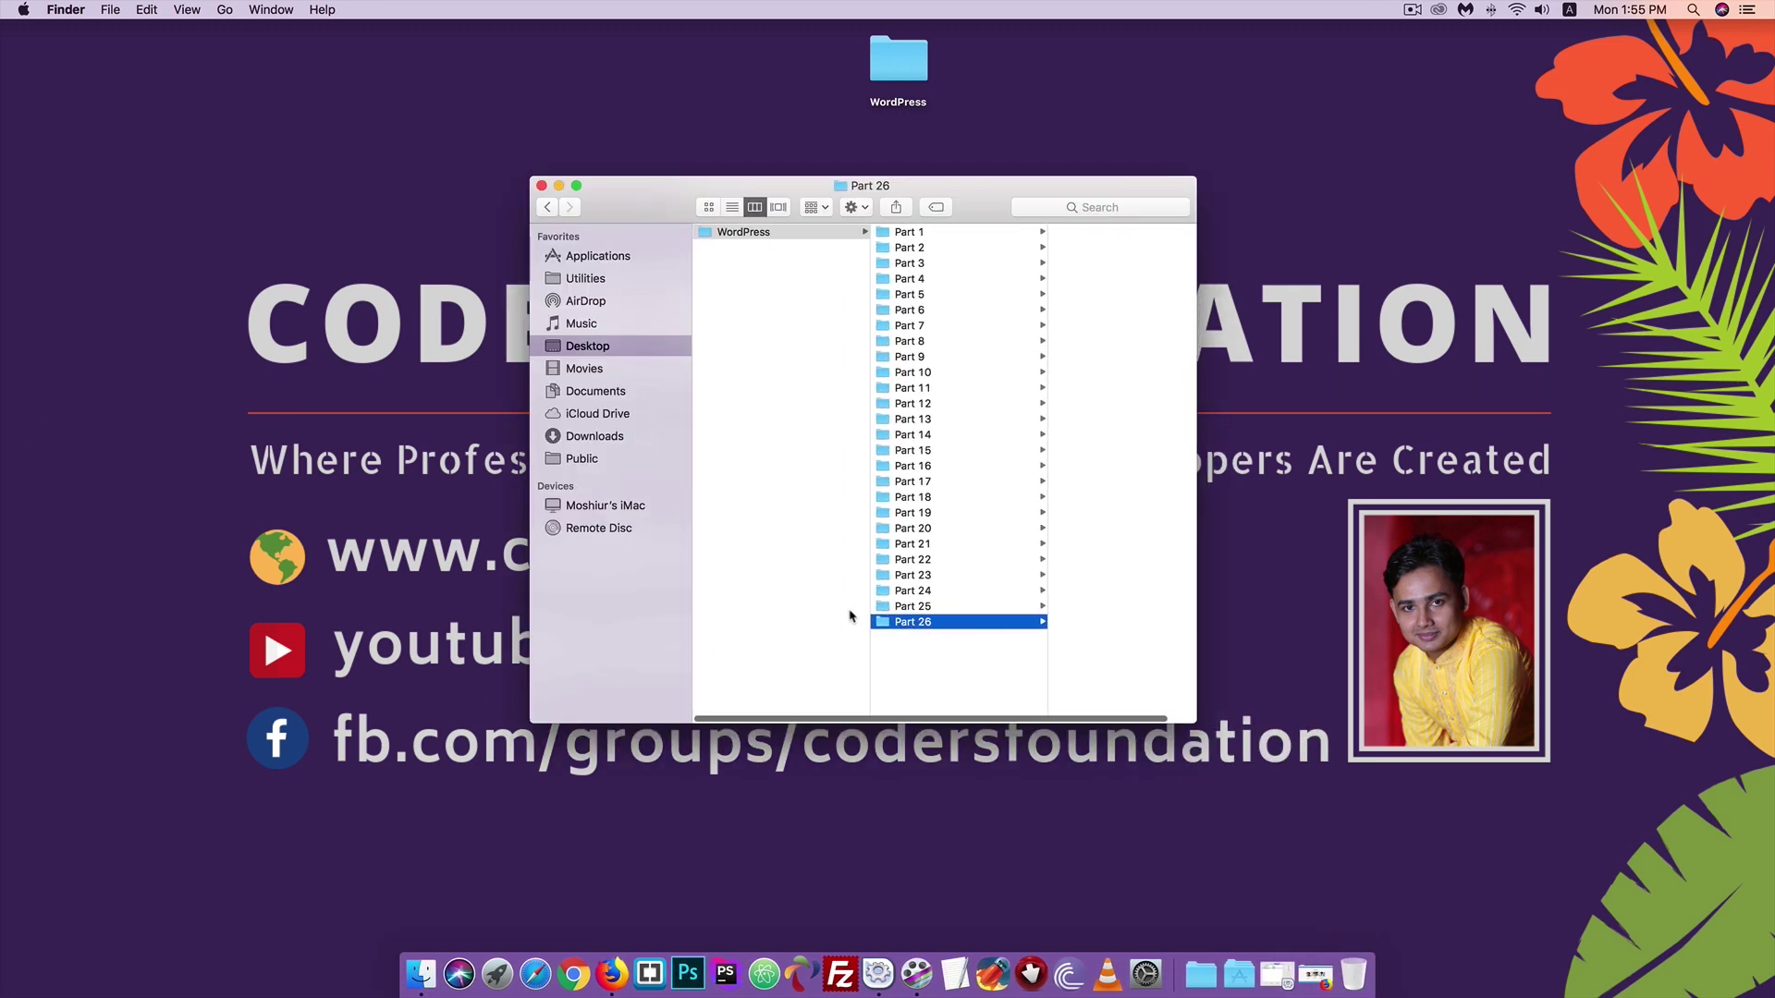
Bring Firefox forward and scroll down the Airi demo homepage
click(611, 972)
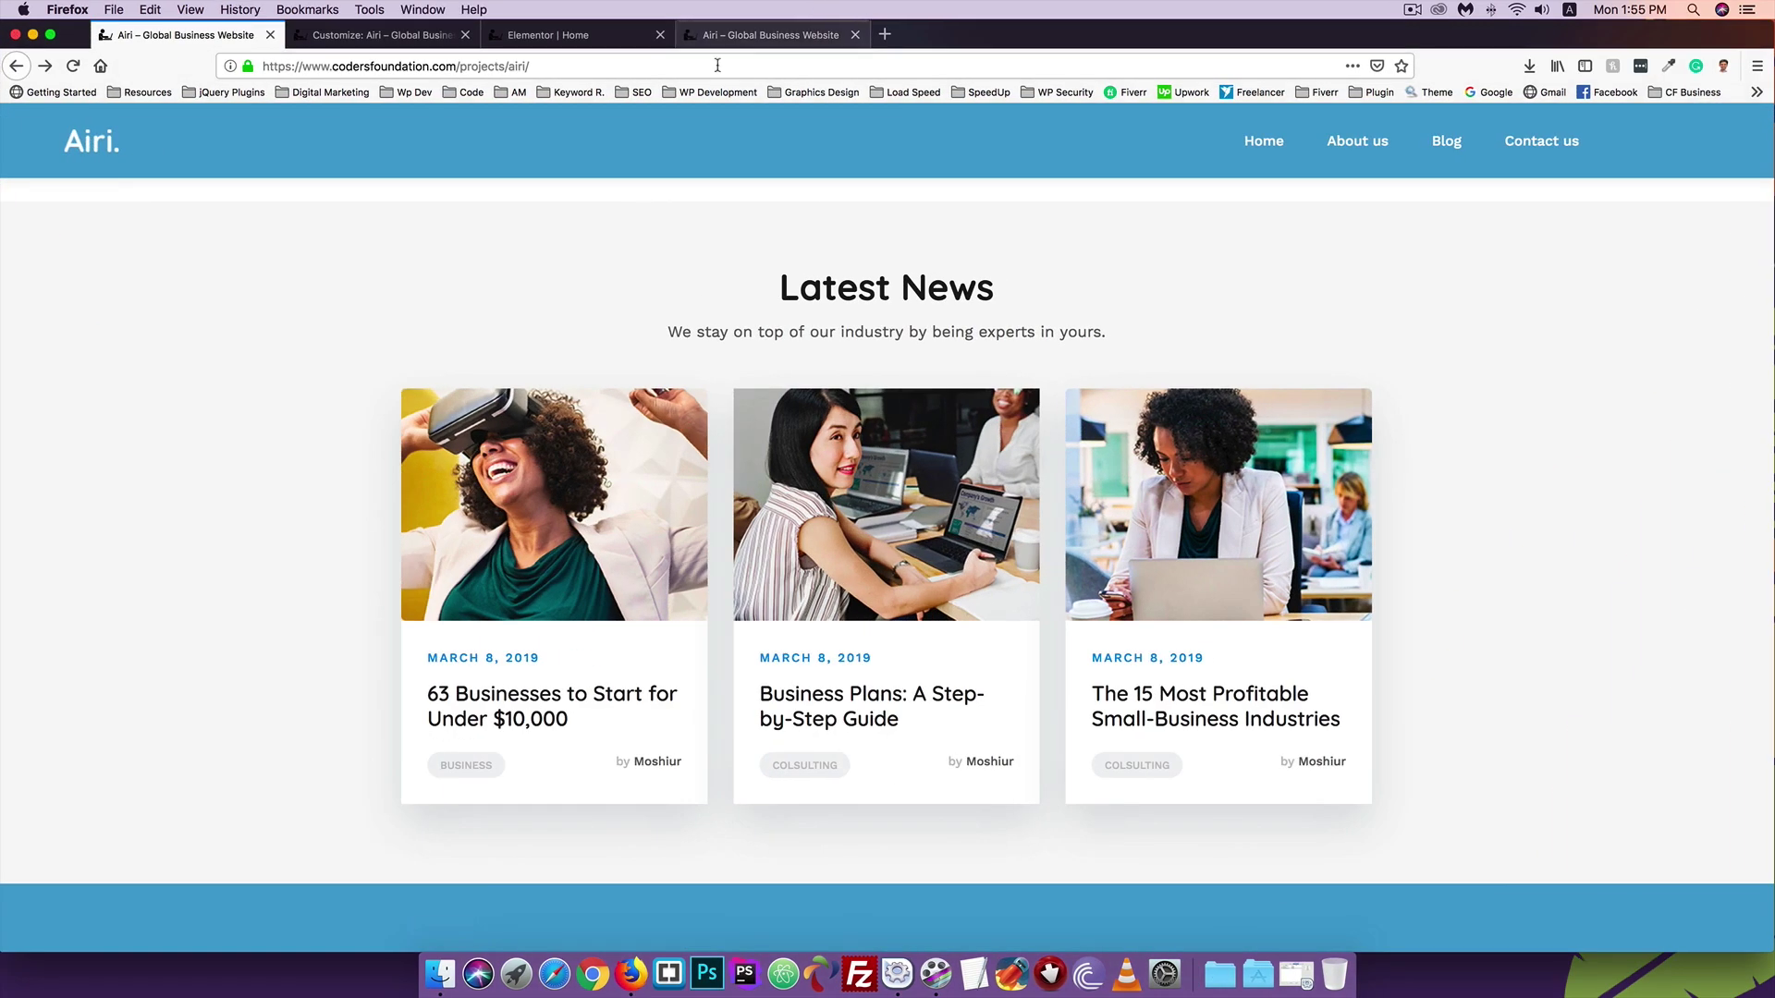
scroll(518, 245, down, 1)
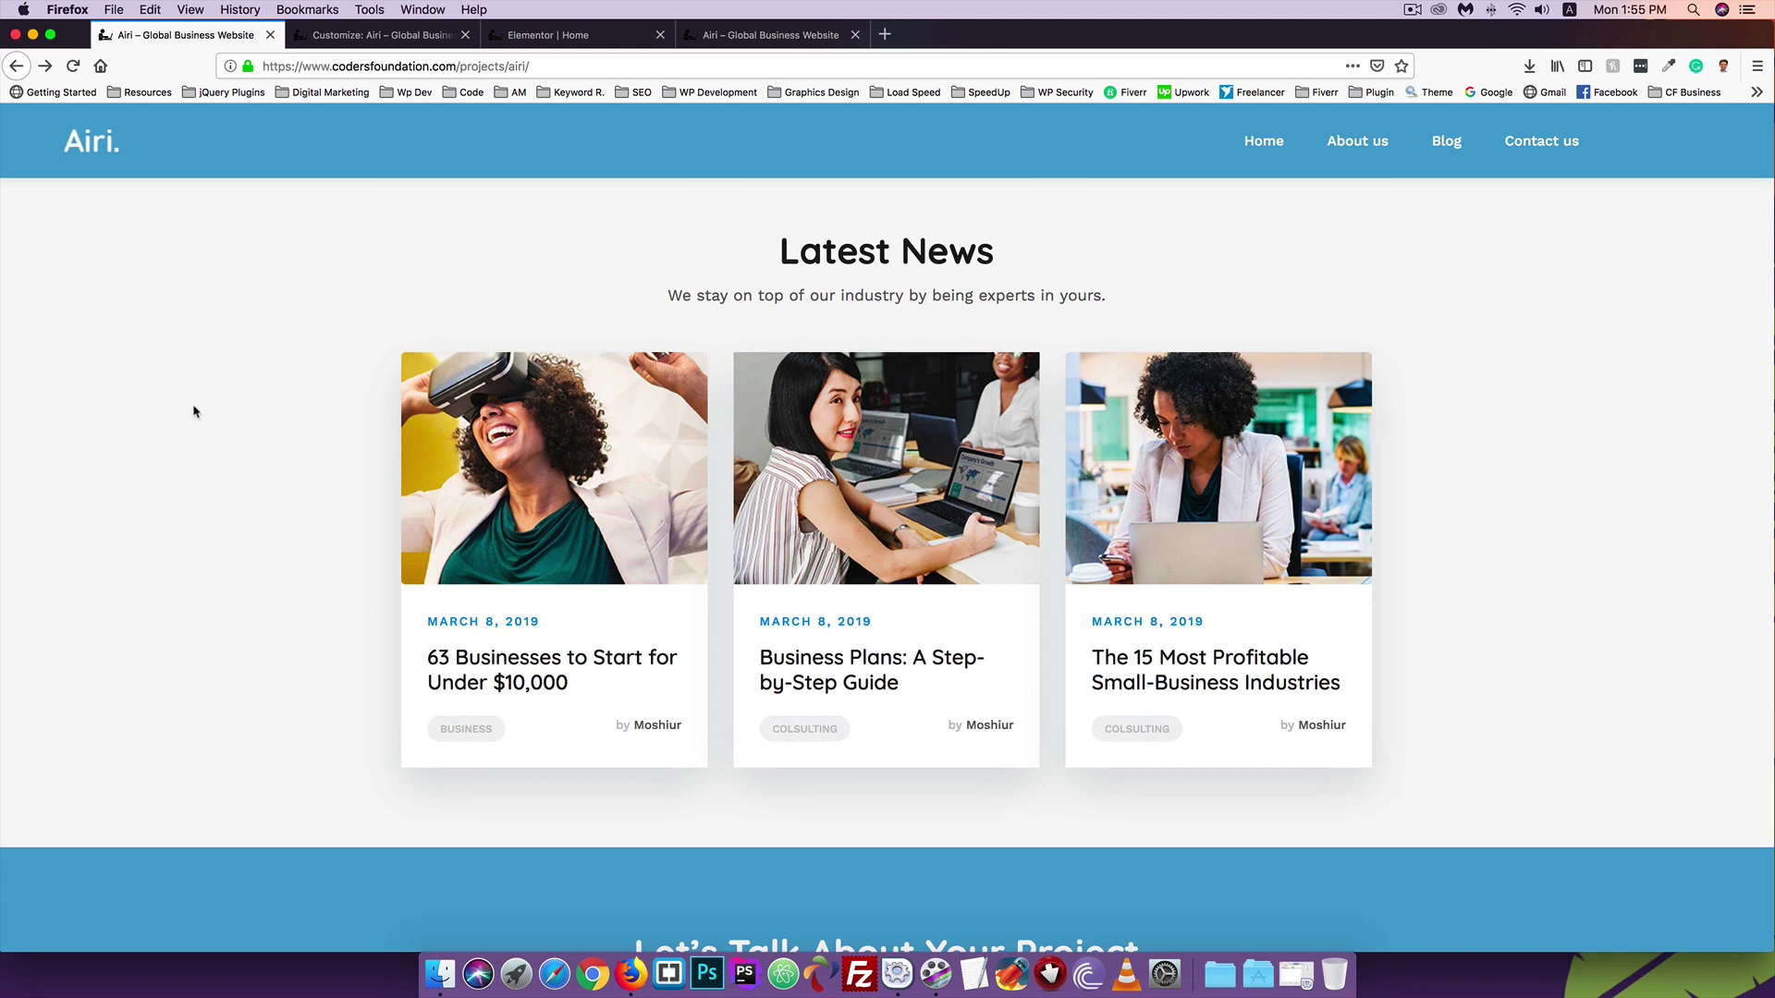
scroll(545, 441, down, 1)
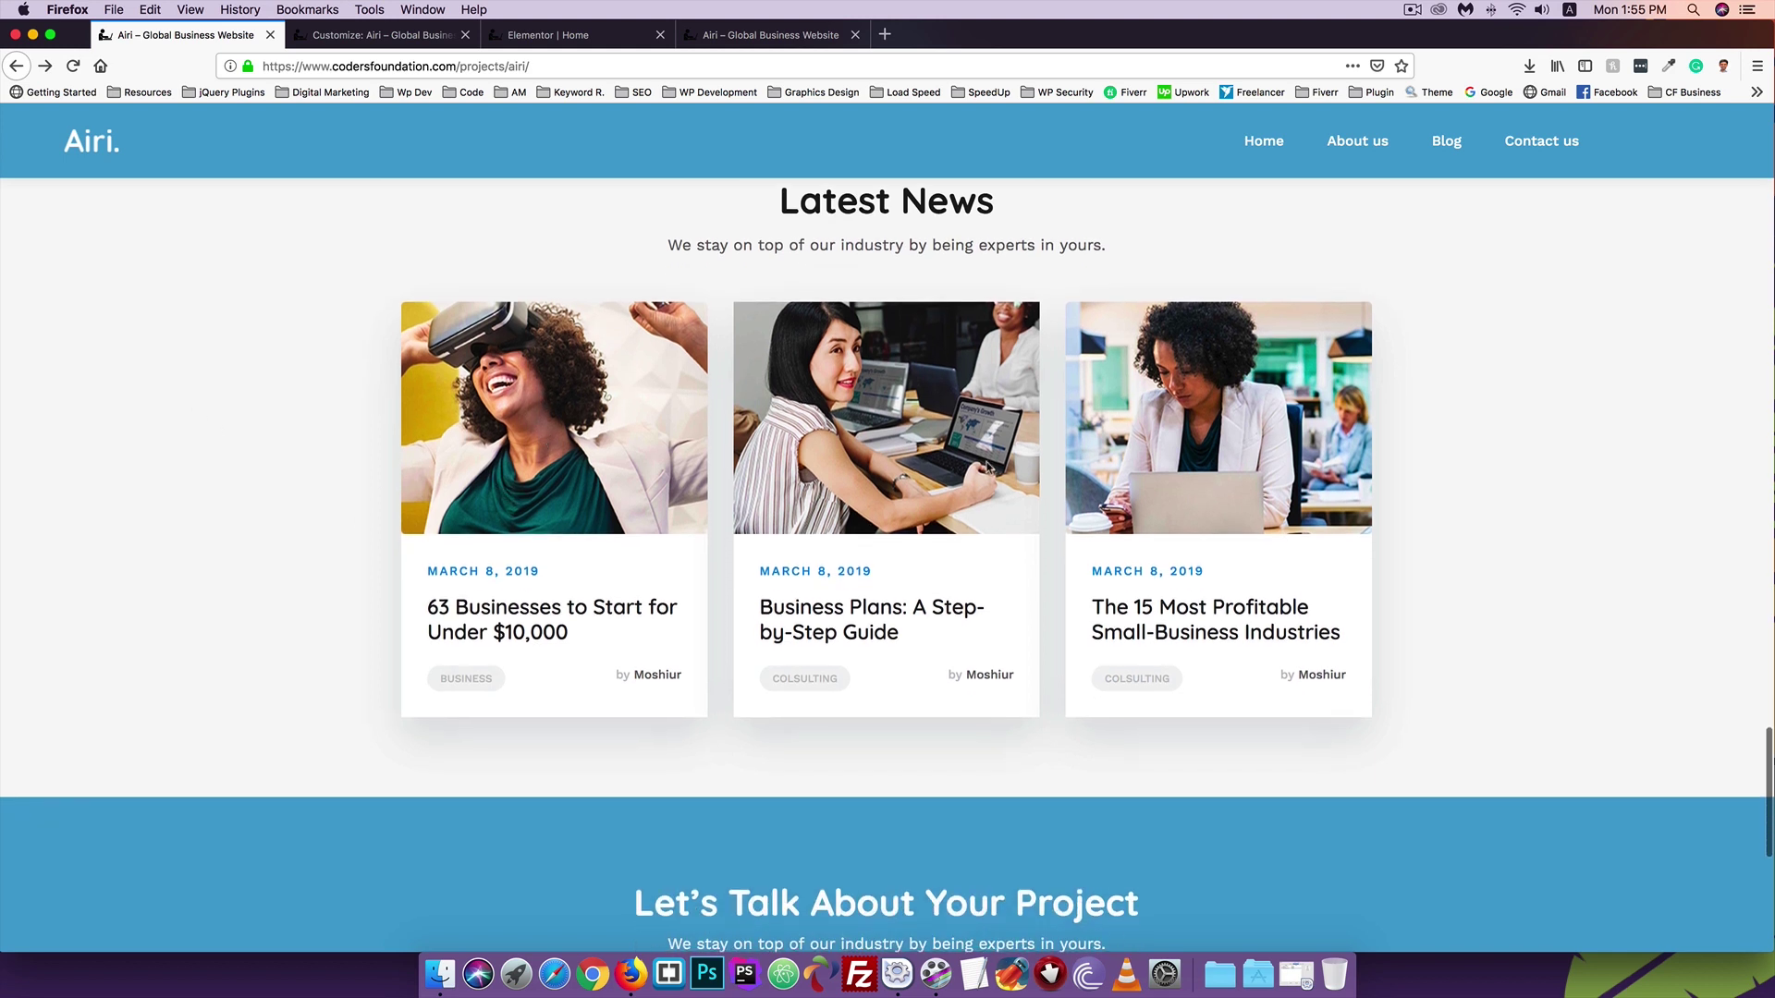
Read through the demo post '63 Businesses to Start for Under $10,000'
click(515, 623)
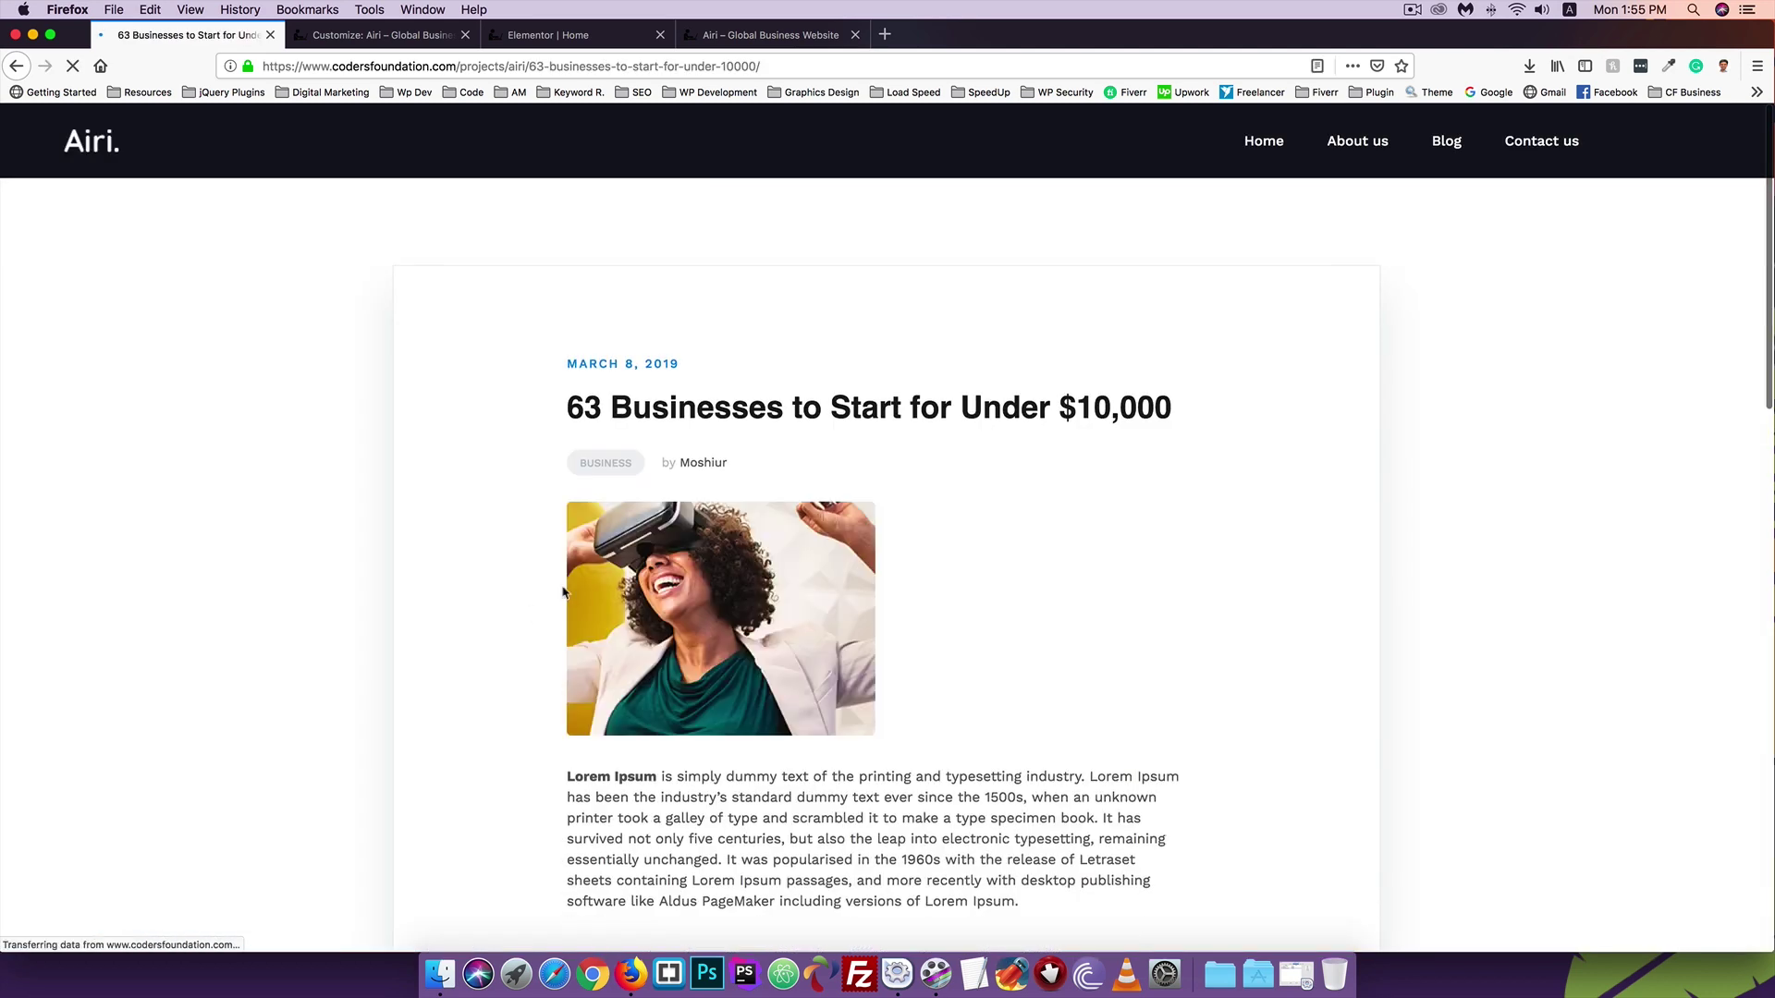
scroll(488, 596, down, 2)
scroll(489, 596, down, 10)
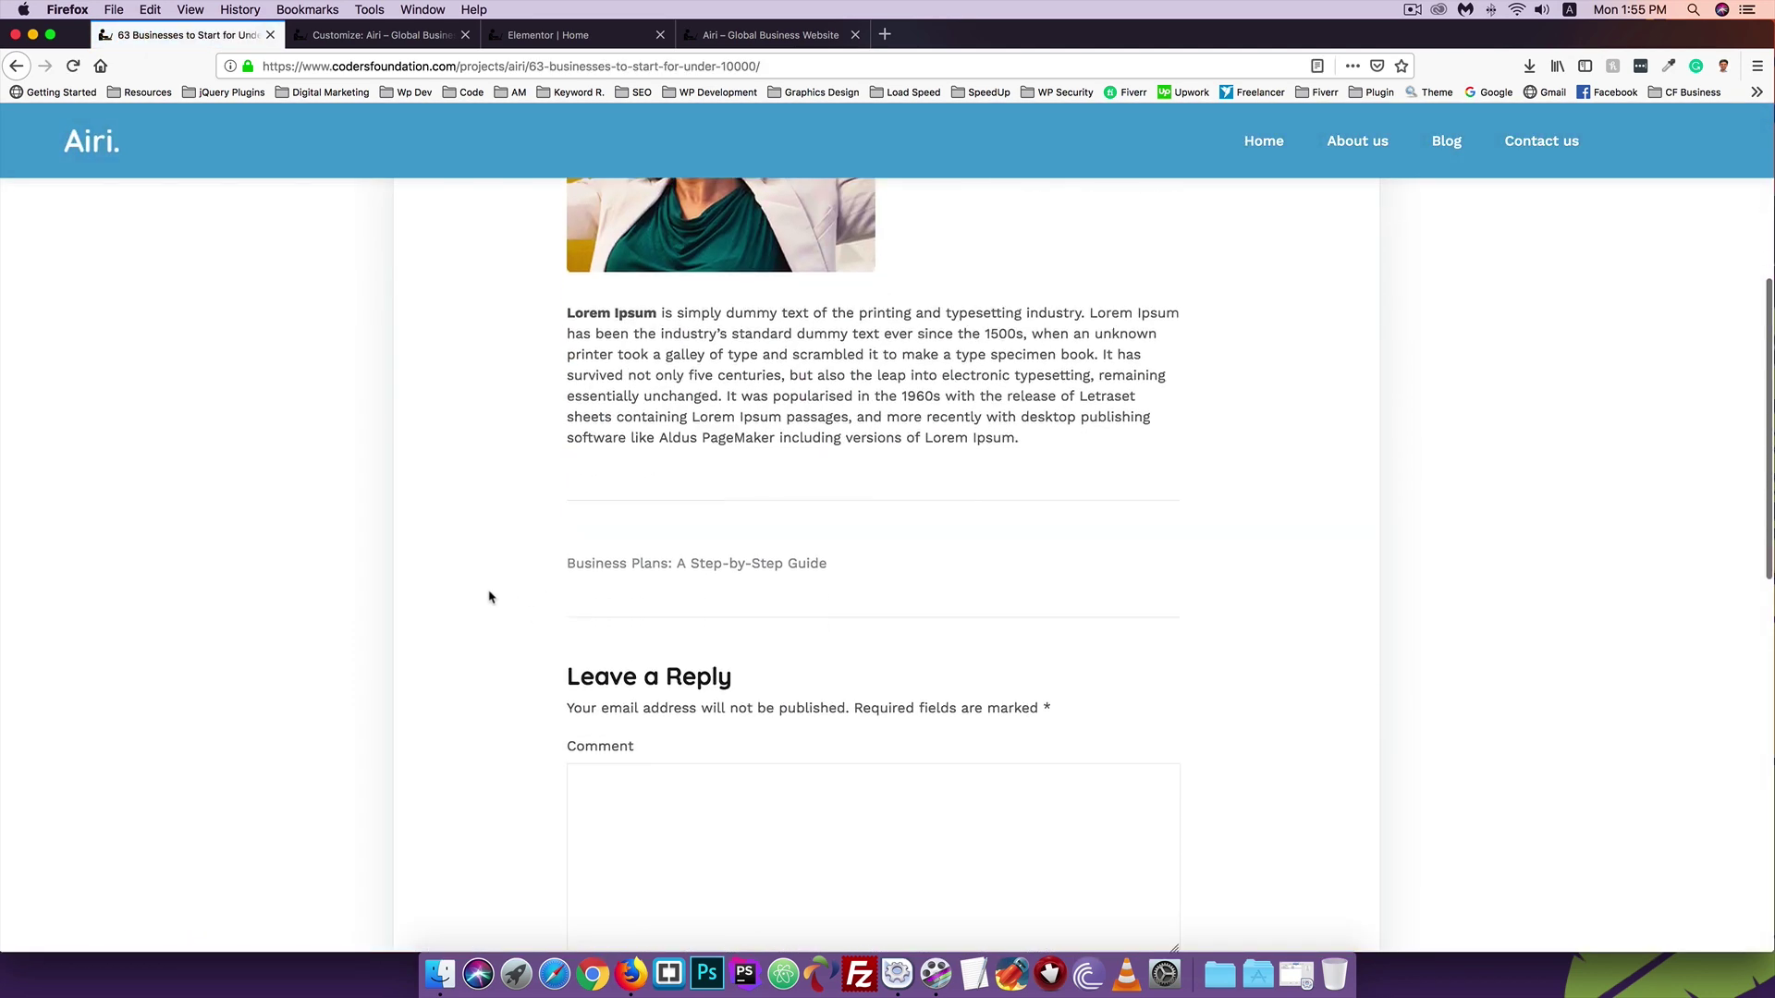
scroll(489, 597, down, 5)
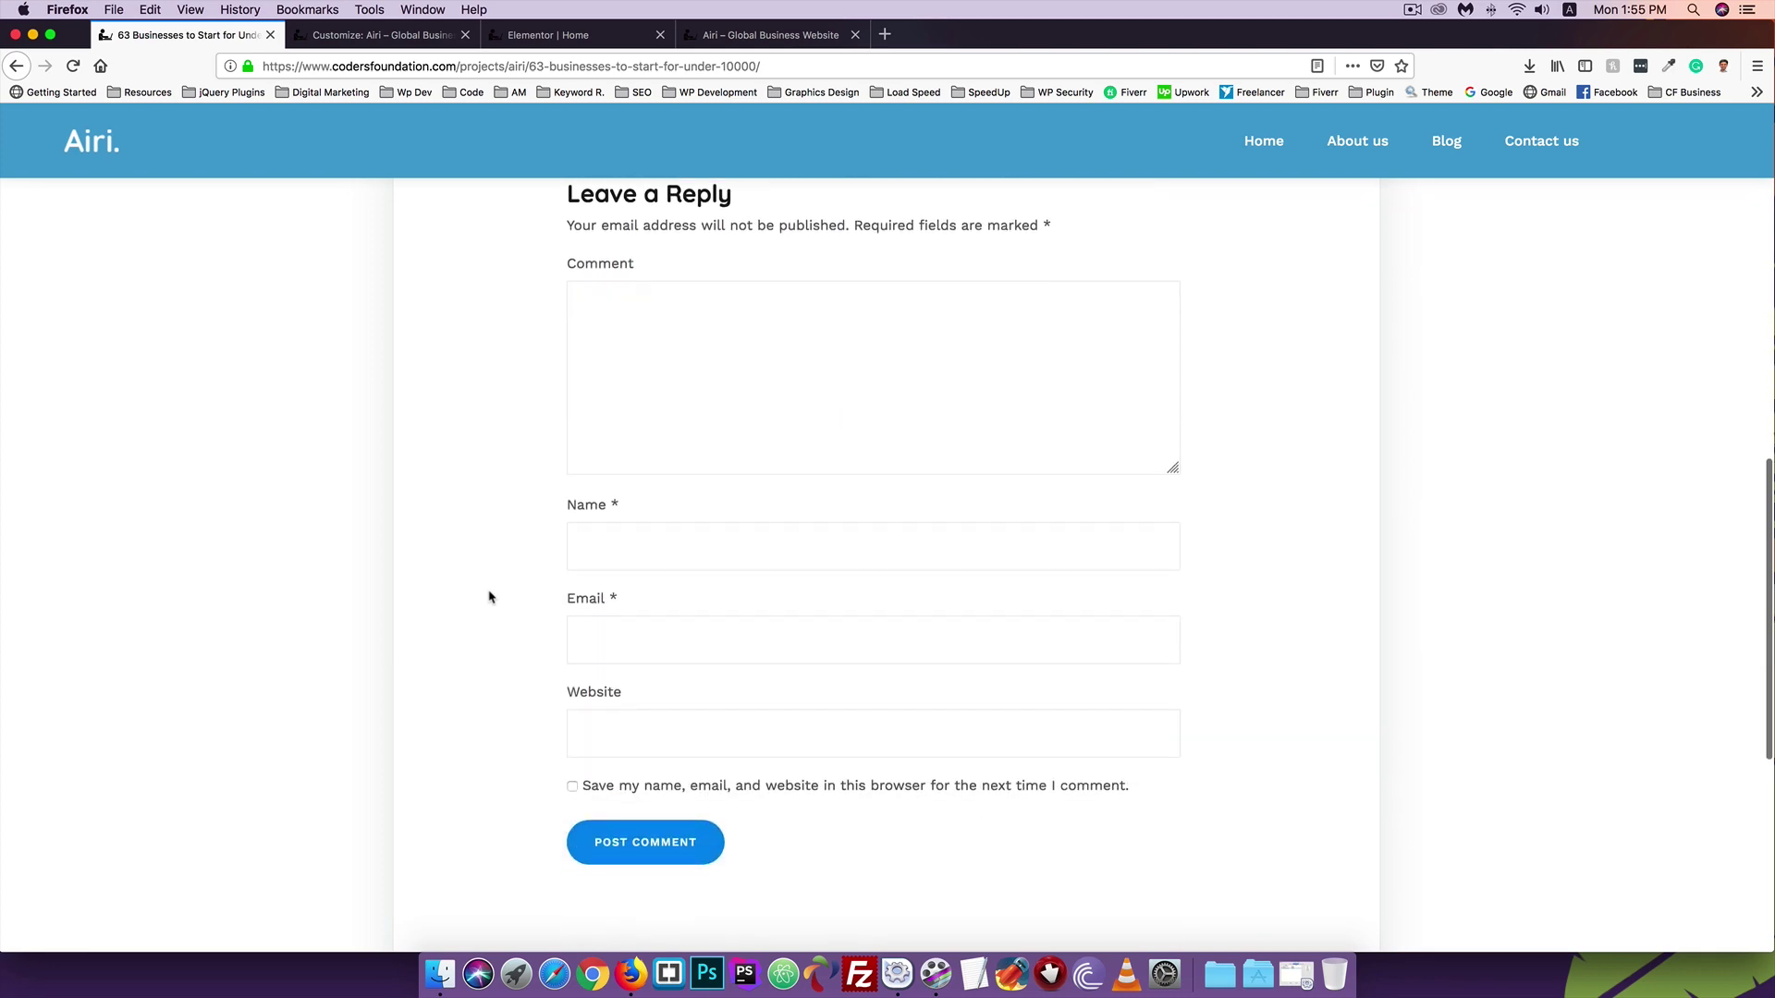
scroll(489, 597, up, 2)
scroll(508, 354, down, 1)
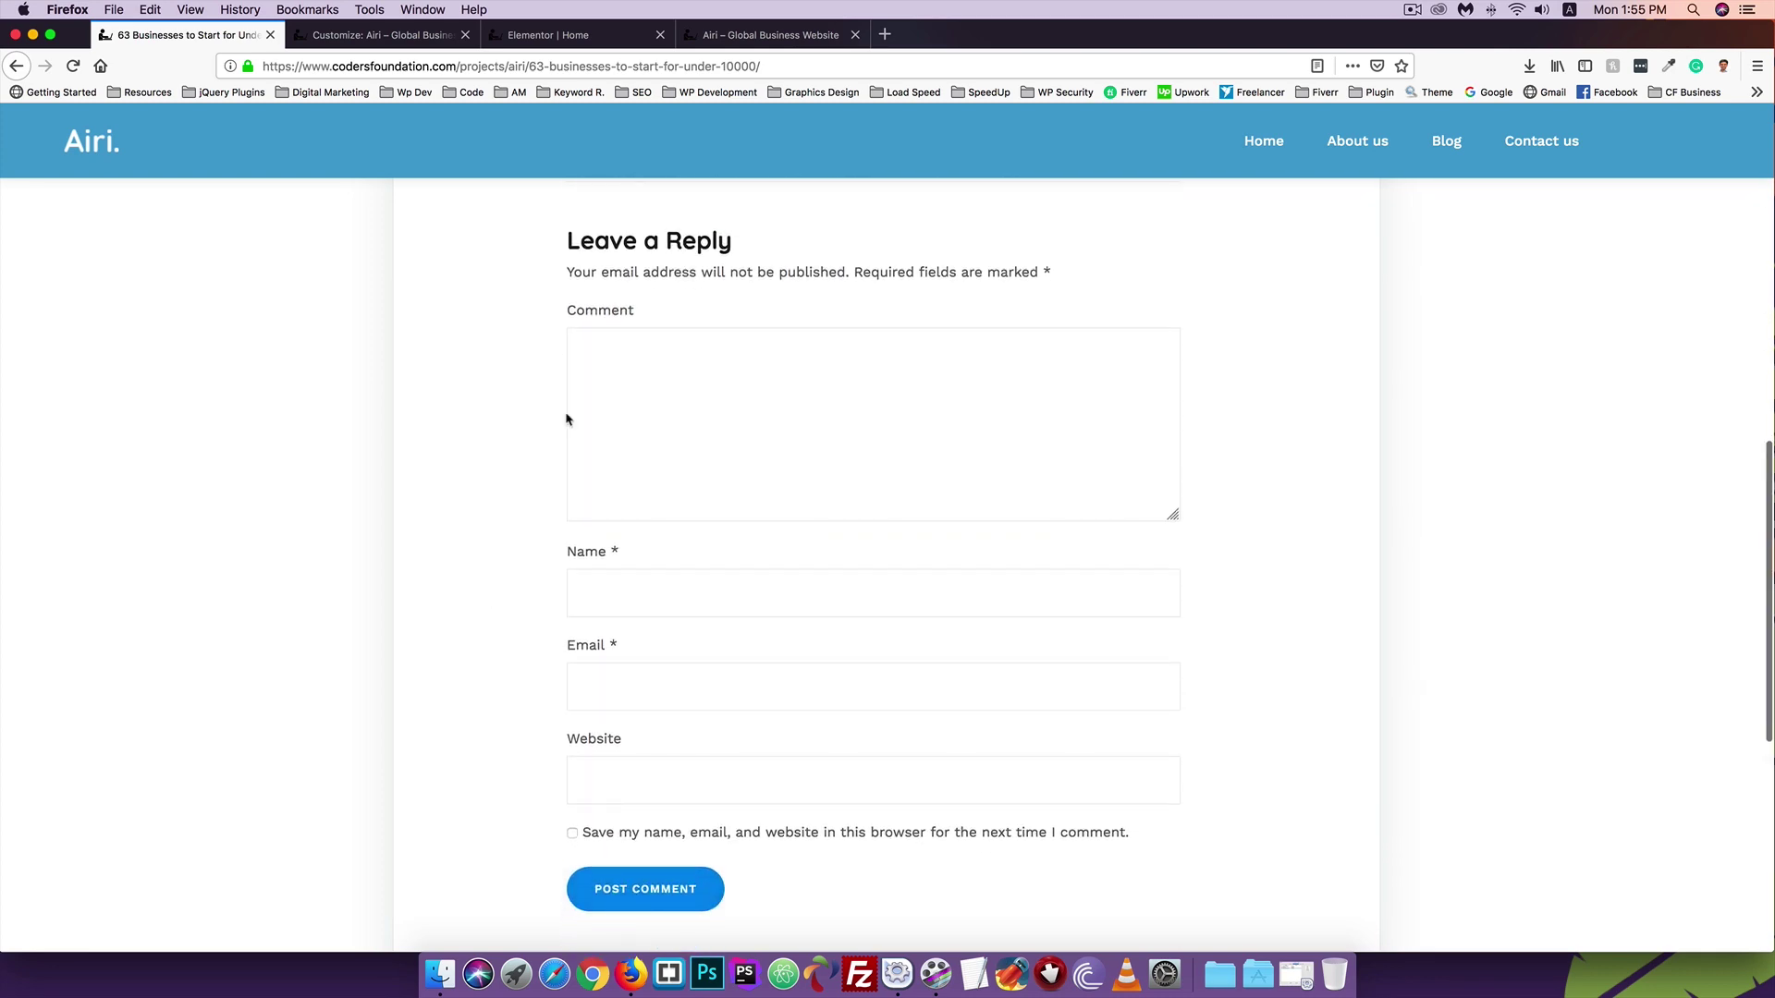
scroll(644, 451, down, 5)
scroll(643, 451, up, 20)
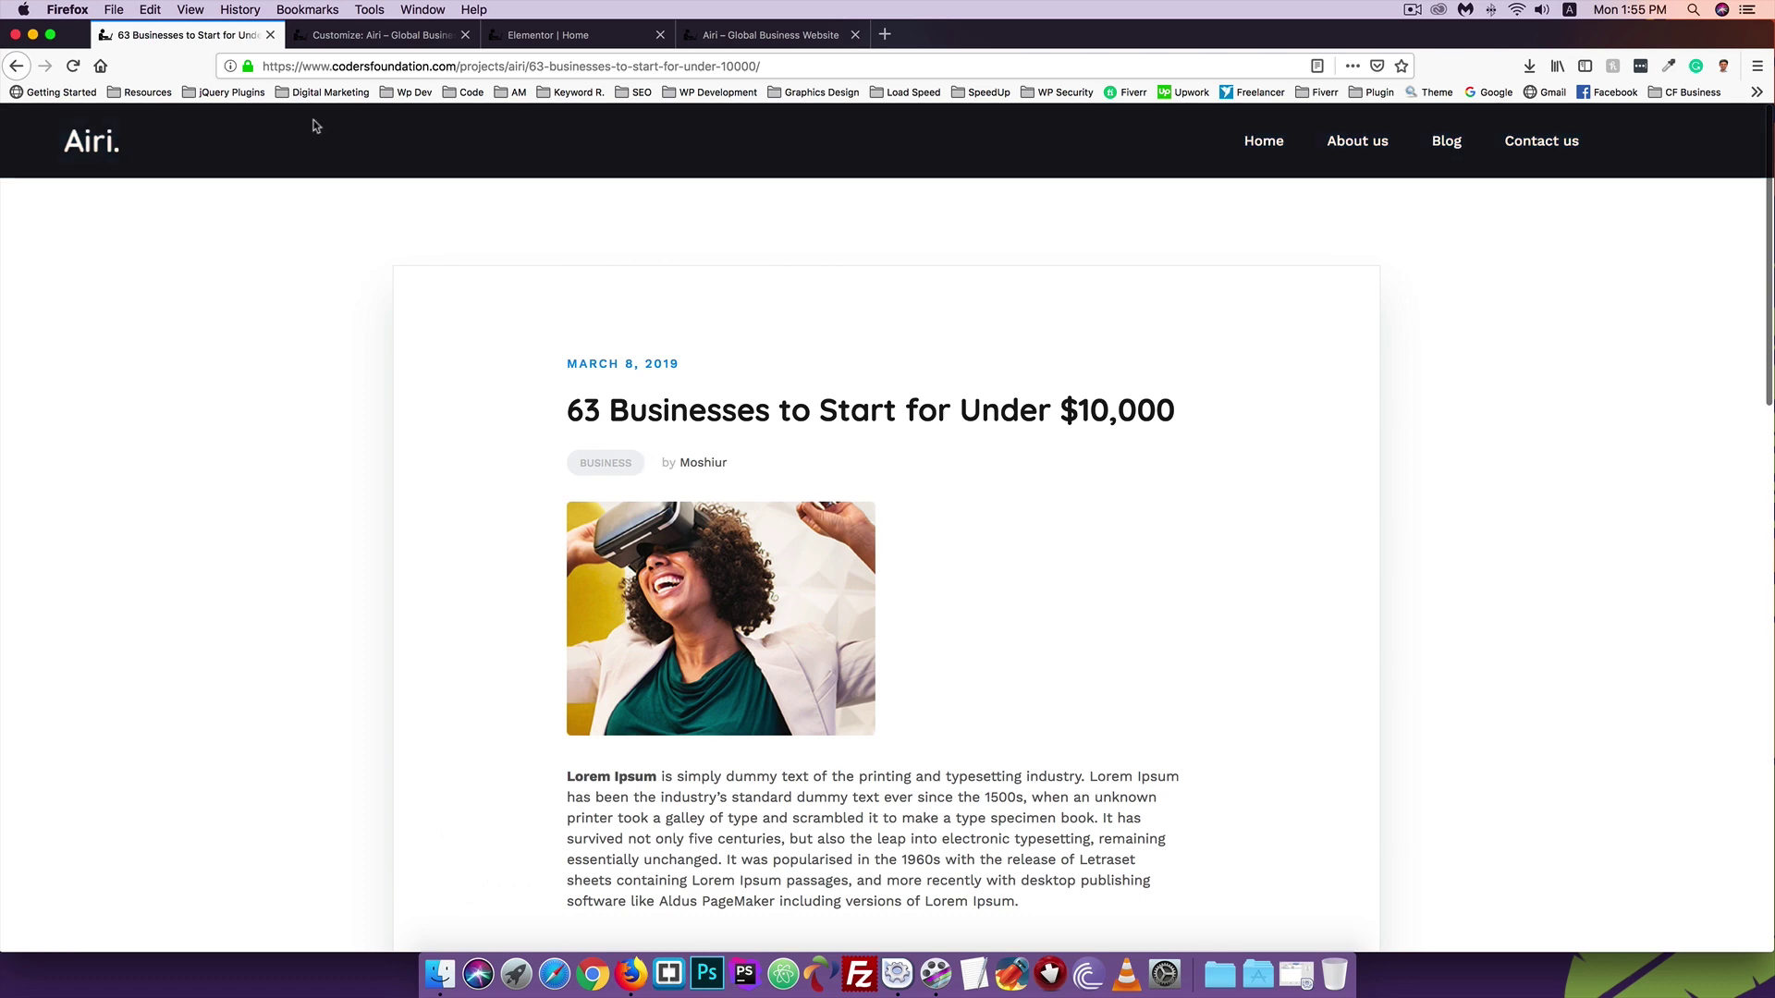
Go back to the demo homepage and scroll to its three-post Latest News section
click(14, 66)
scroll(368, 374, up, 15)
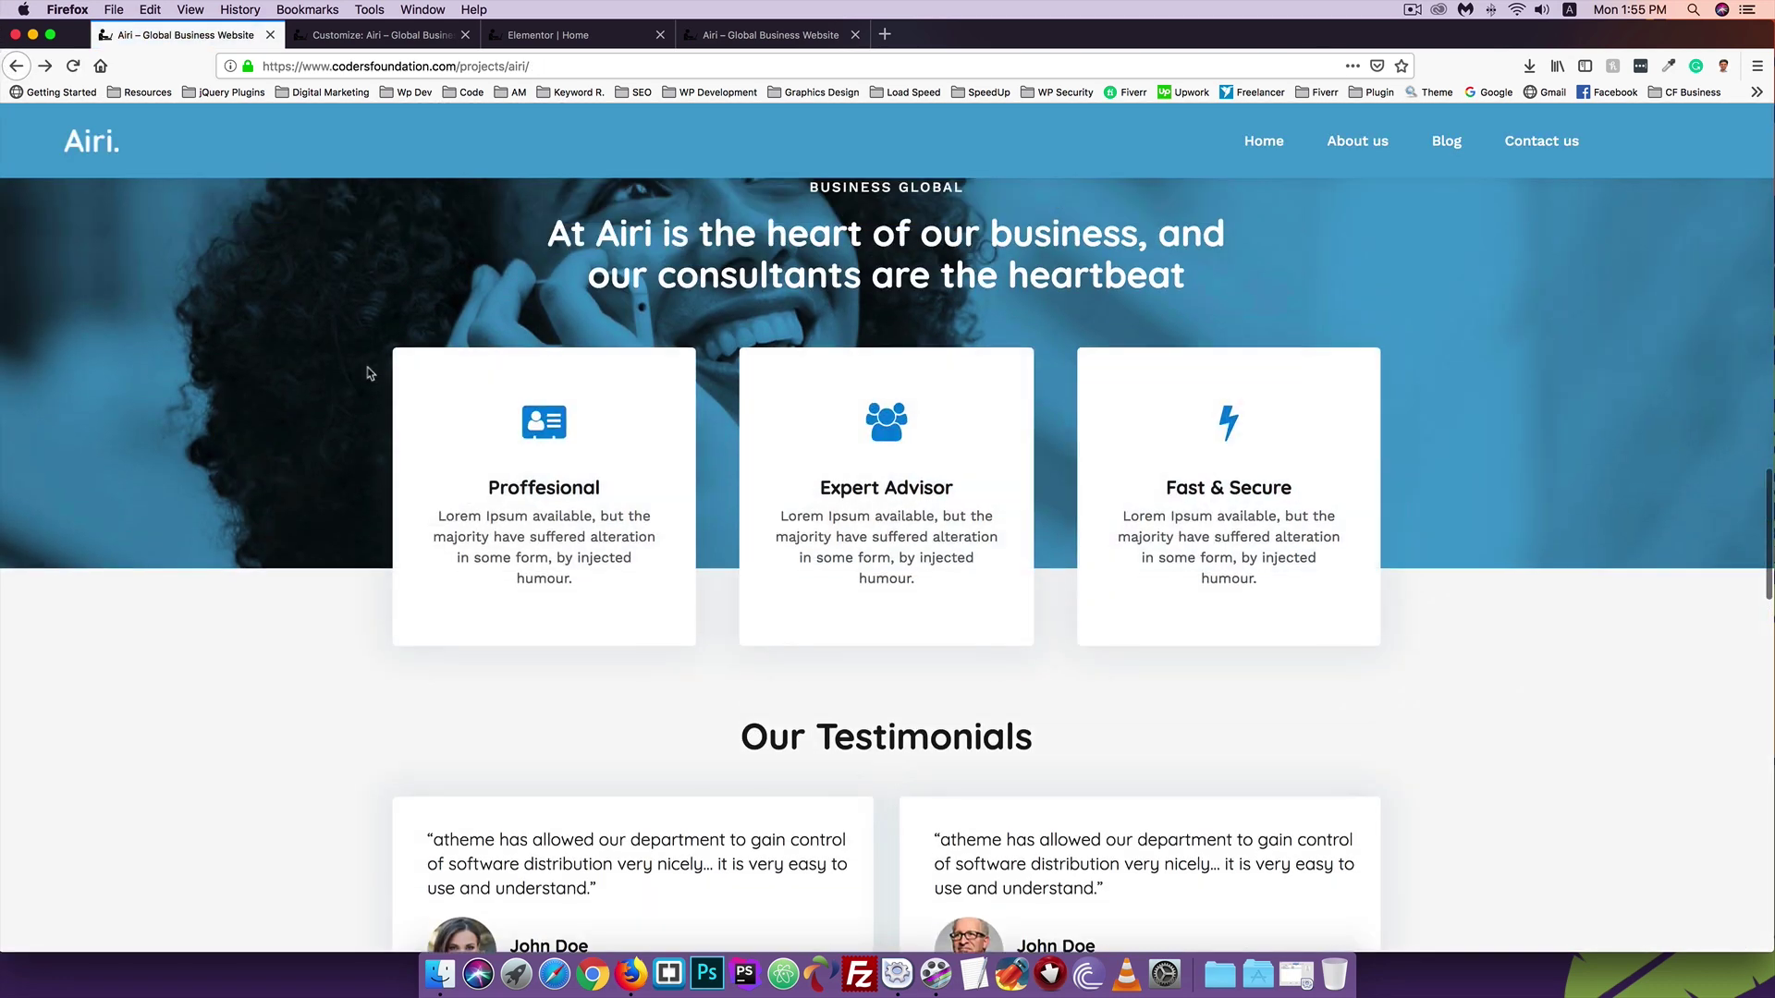
scroll(368, 372, down, 3)
scroll(368, 374, down, 10)
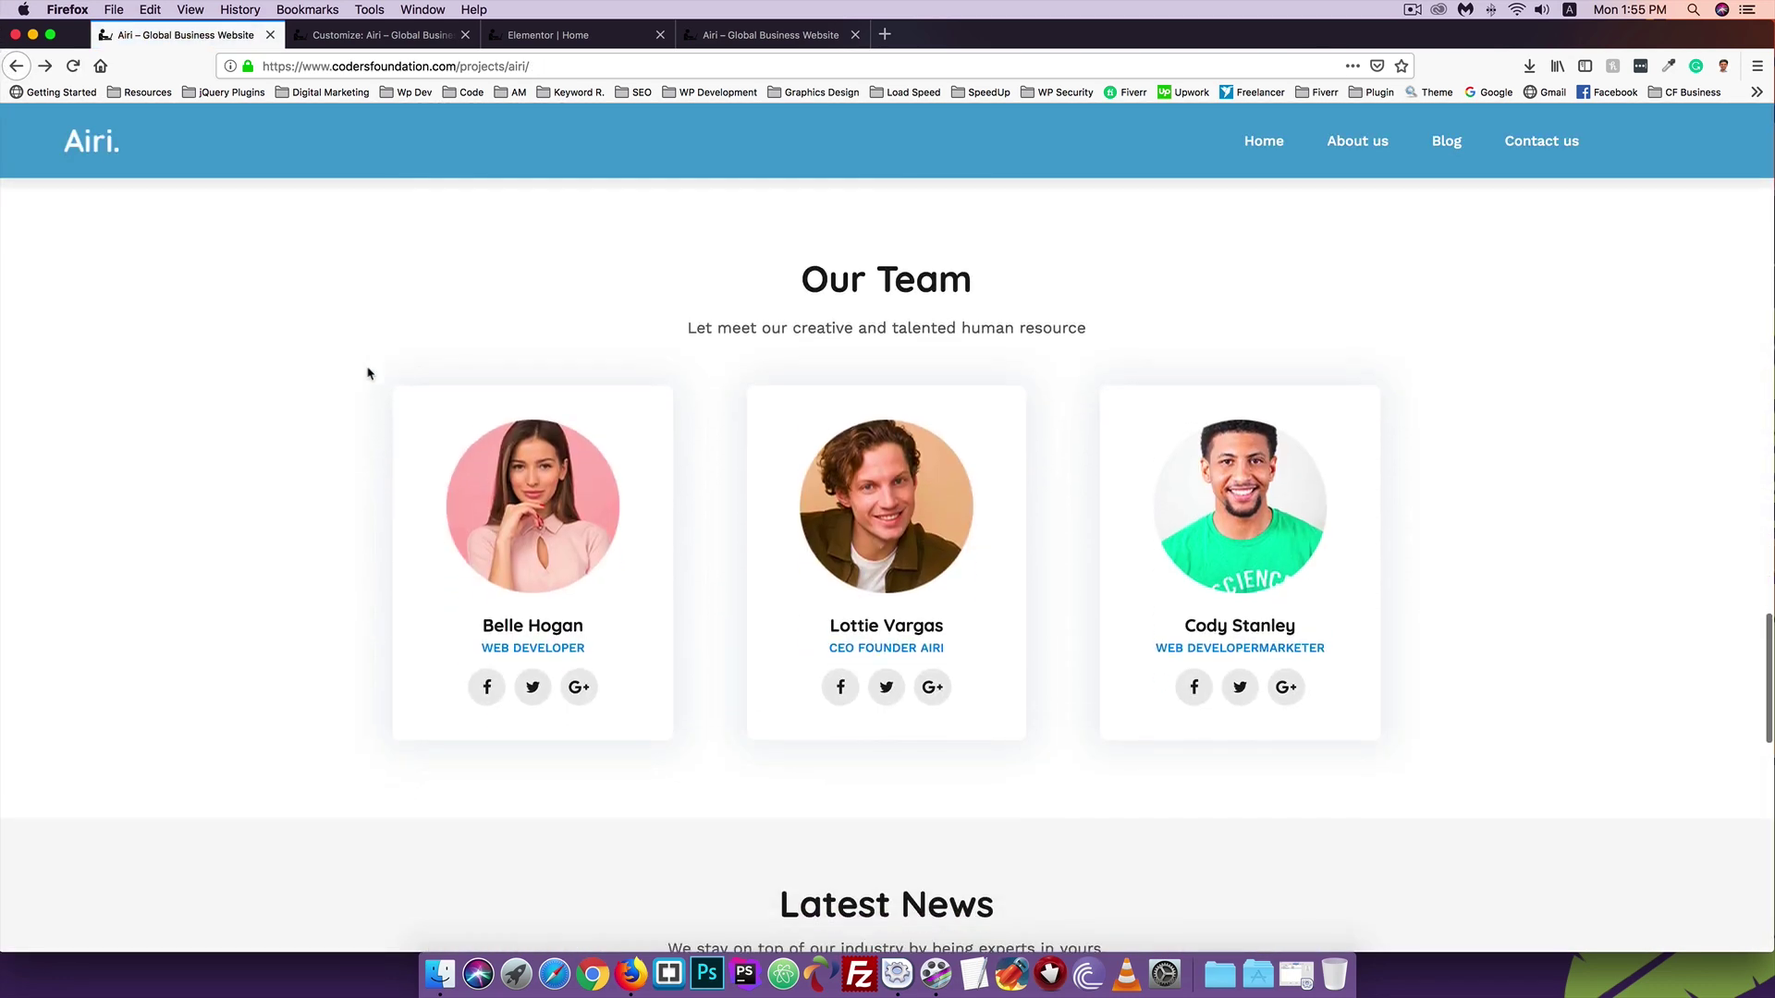
scroll(368, 374, down, 3)
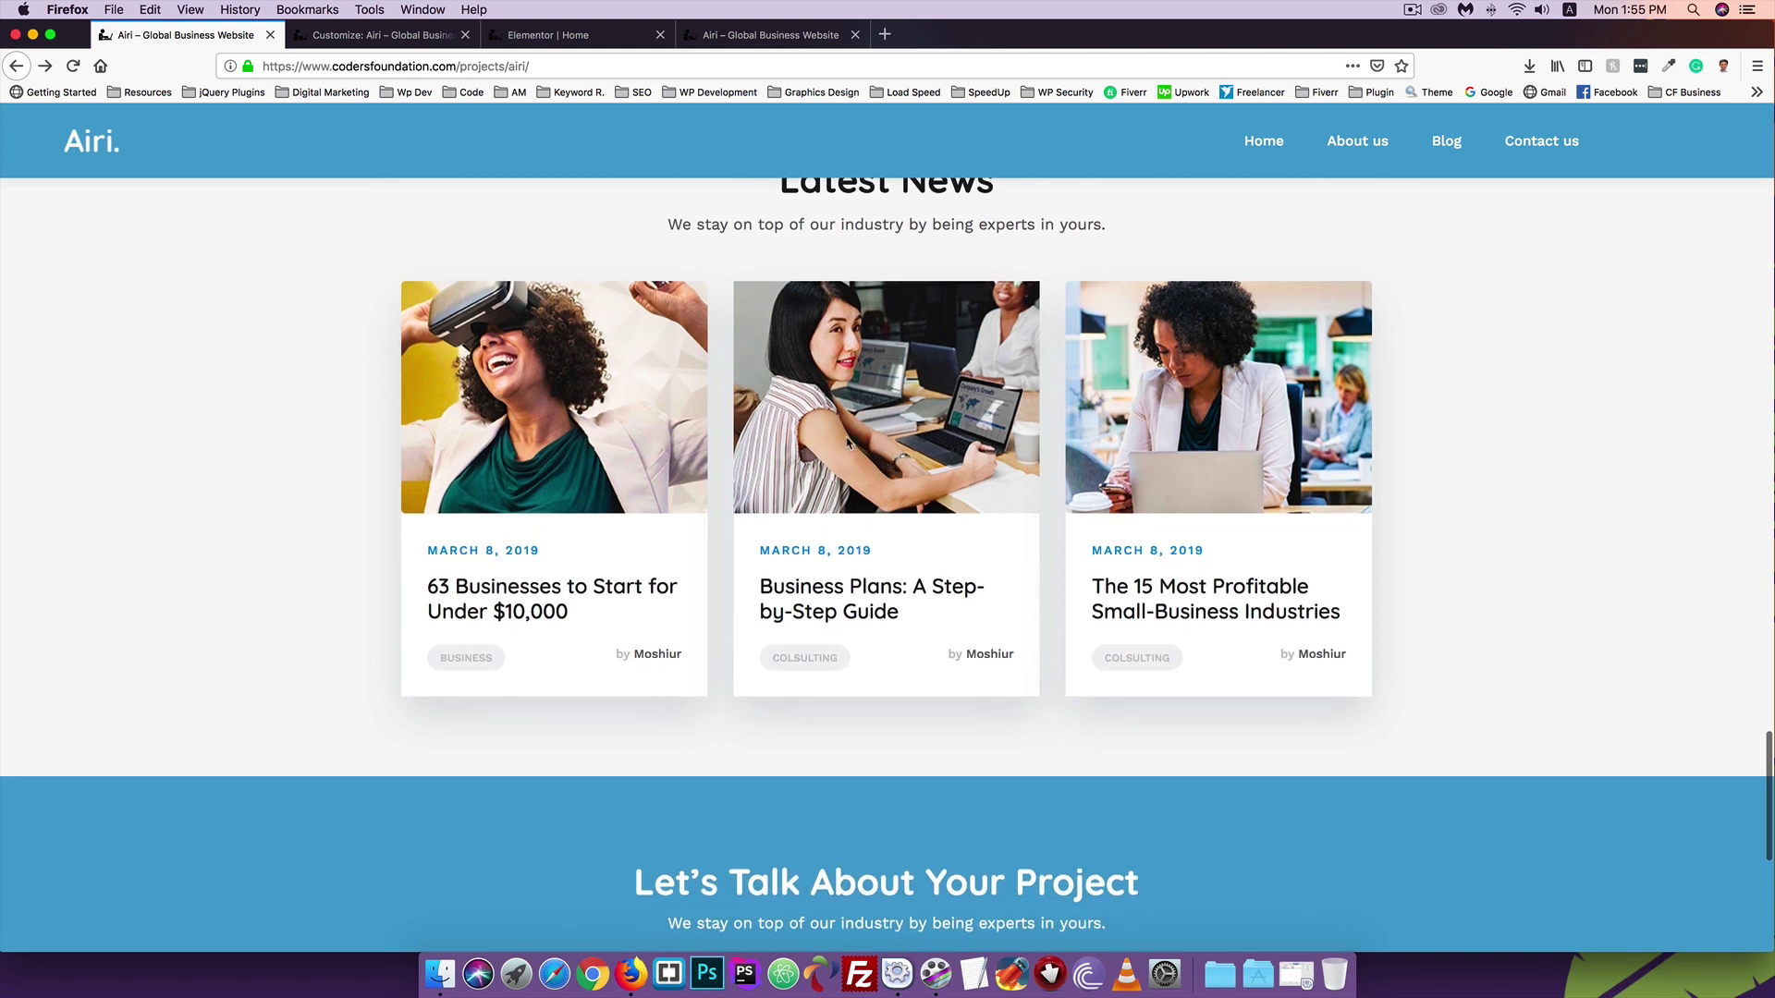
scroll(887, 455, up, 2)
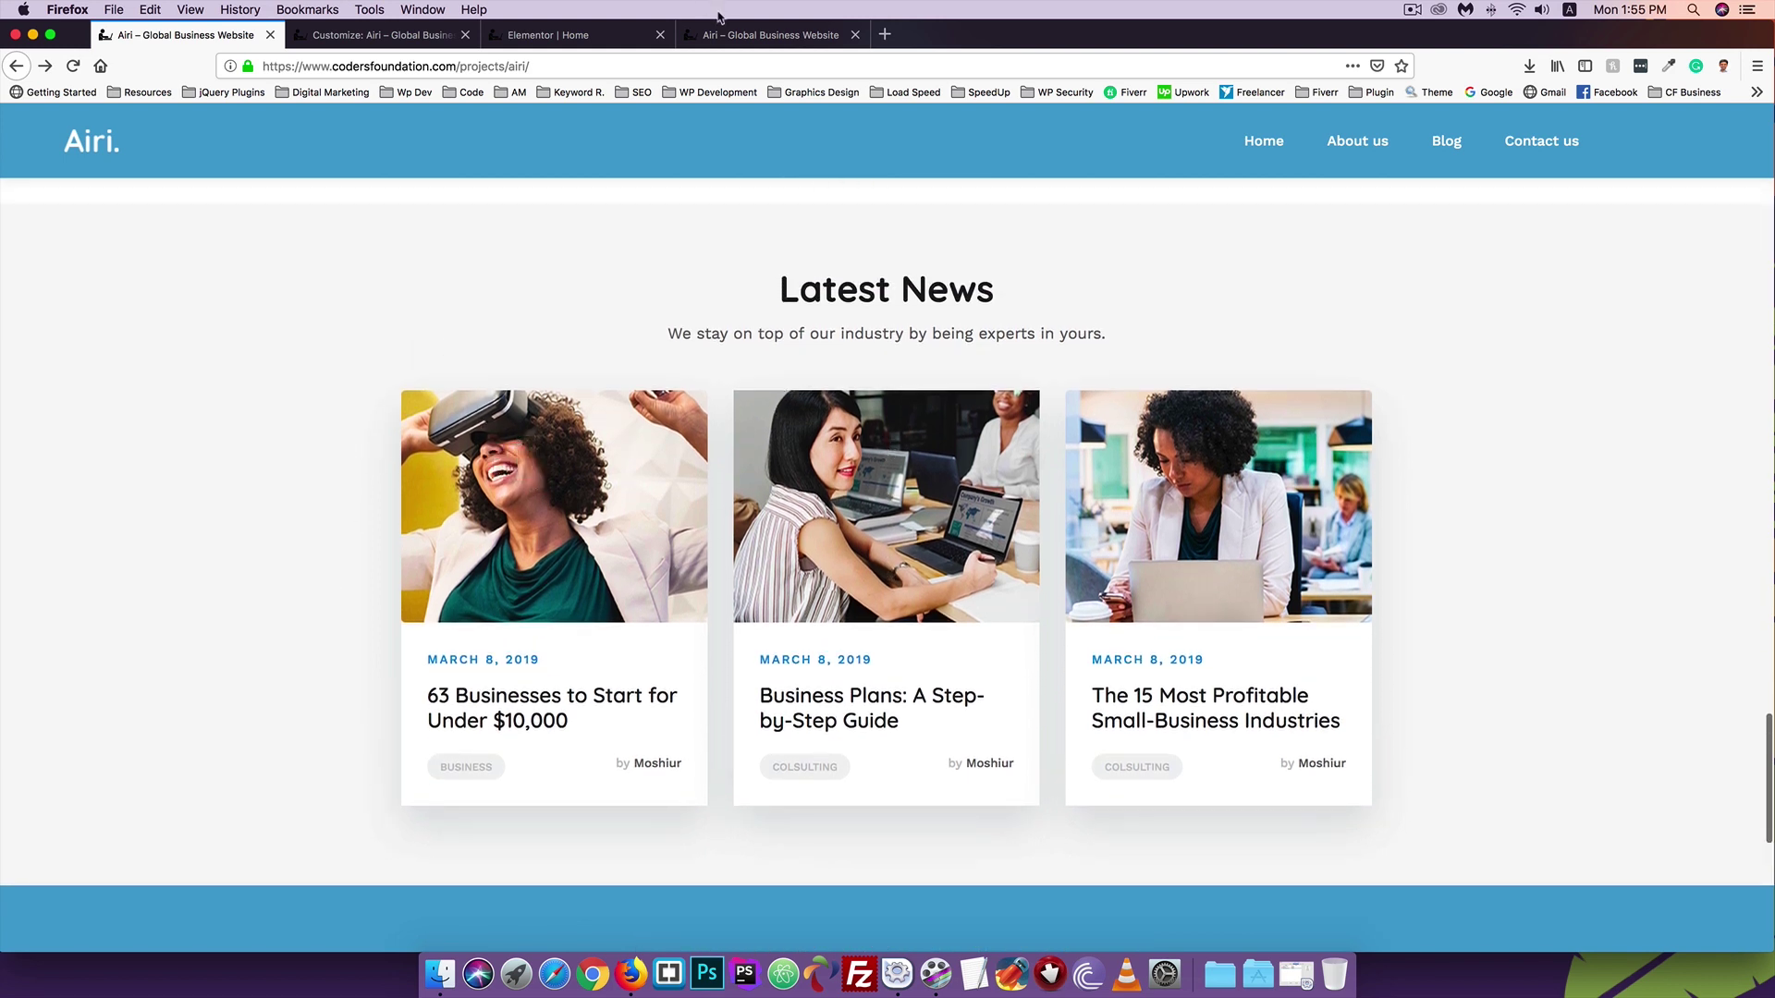
From the local Airi site's admin bar, open the Dashboard in a new tab
click(540, 39)
click(443, 37)
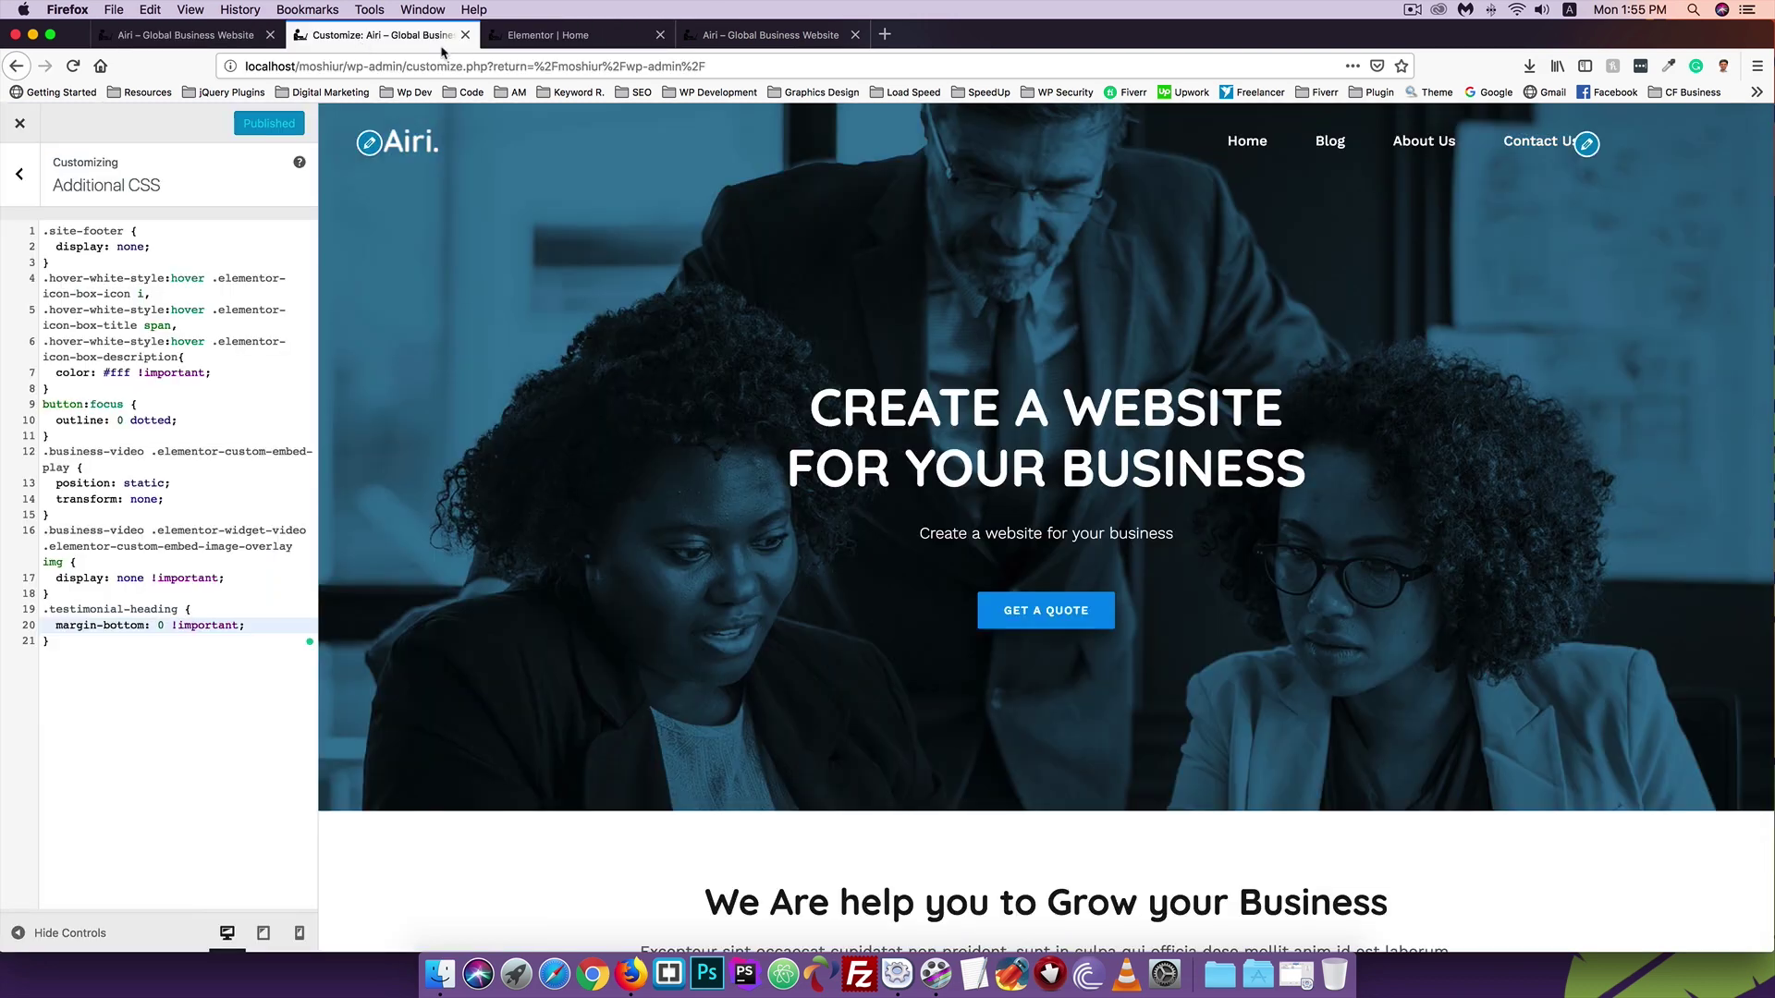
click(772, 37)
mouse_move(61, 118)
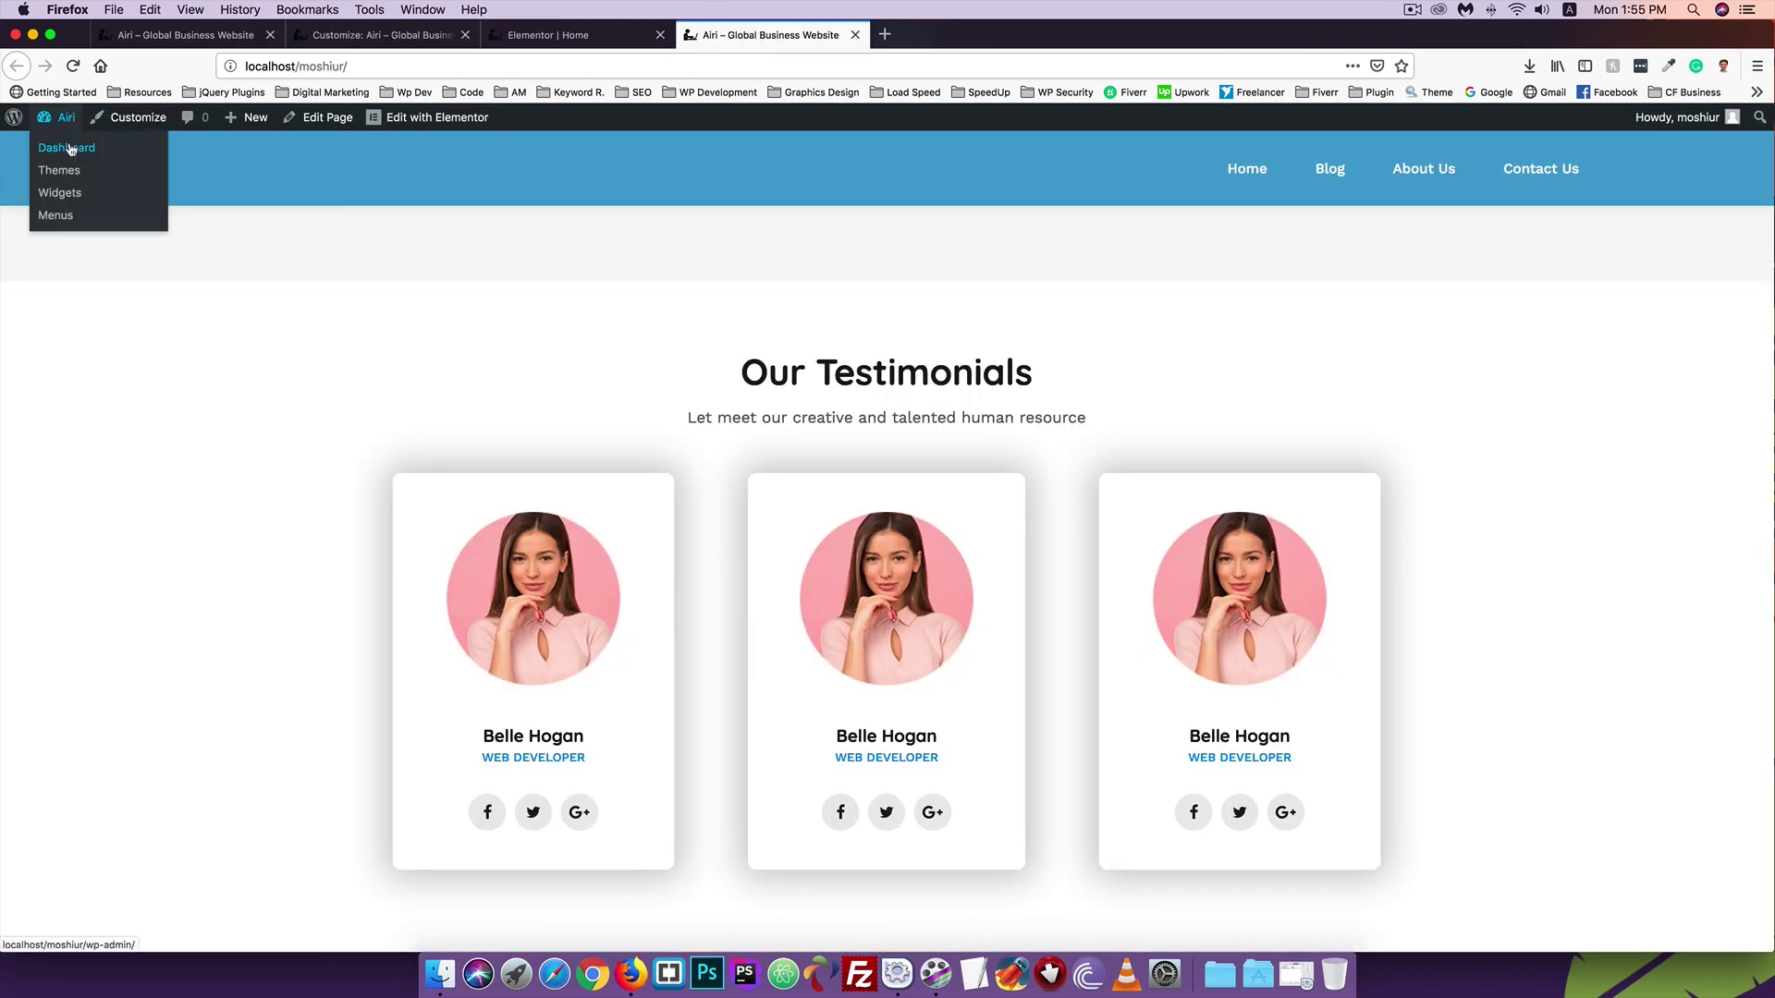
right_click(71, 150)
click(120, 150)
Move the Dashboard tab into second place, check the demo site, then show the Dashboard
drag(961, 35, 380, 61)
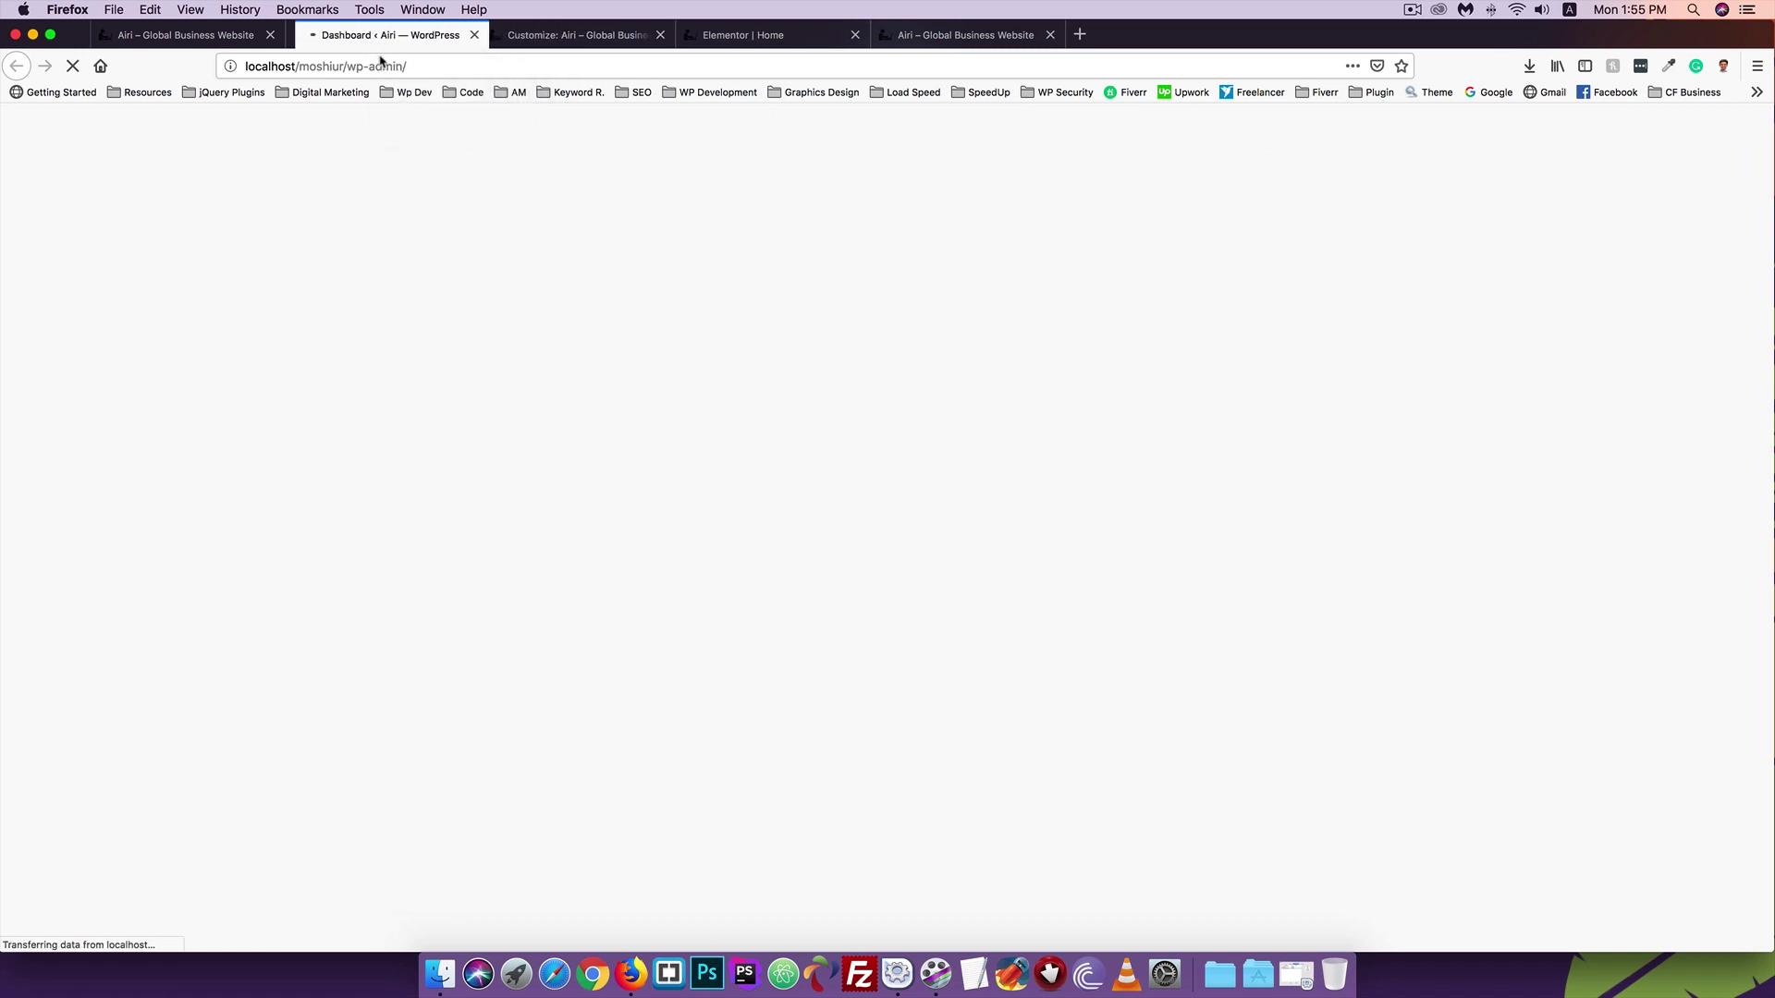
click(178, 37)
scroll(400, 467, down, 2)
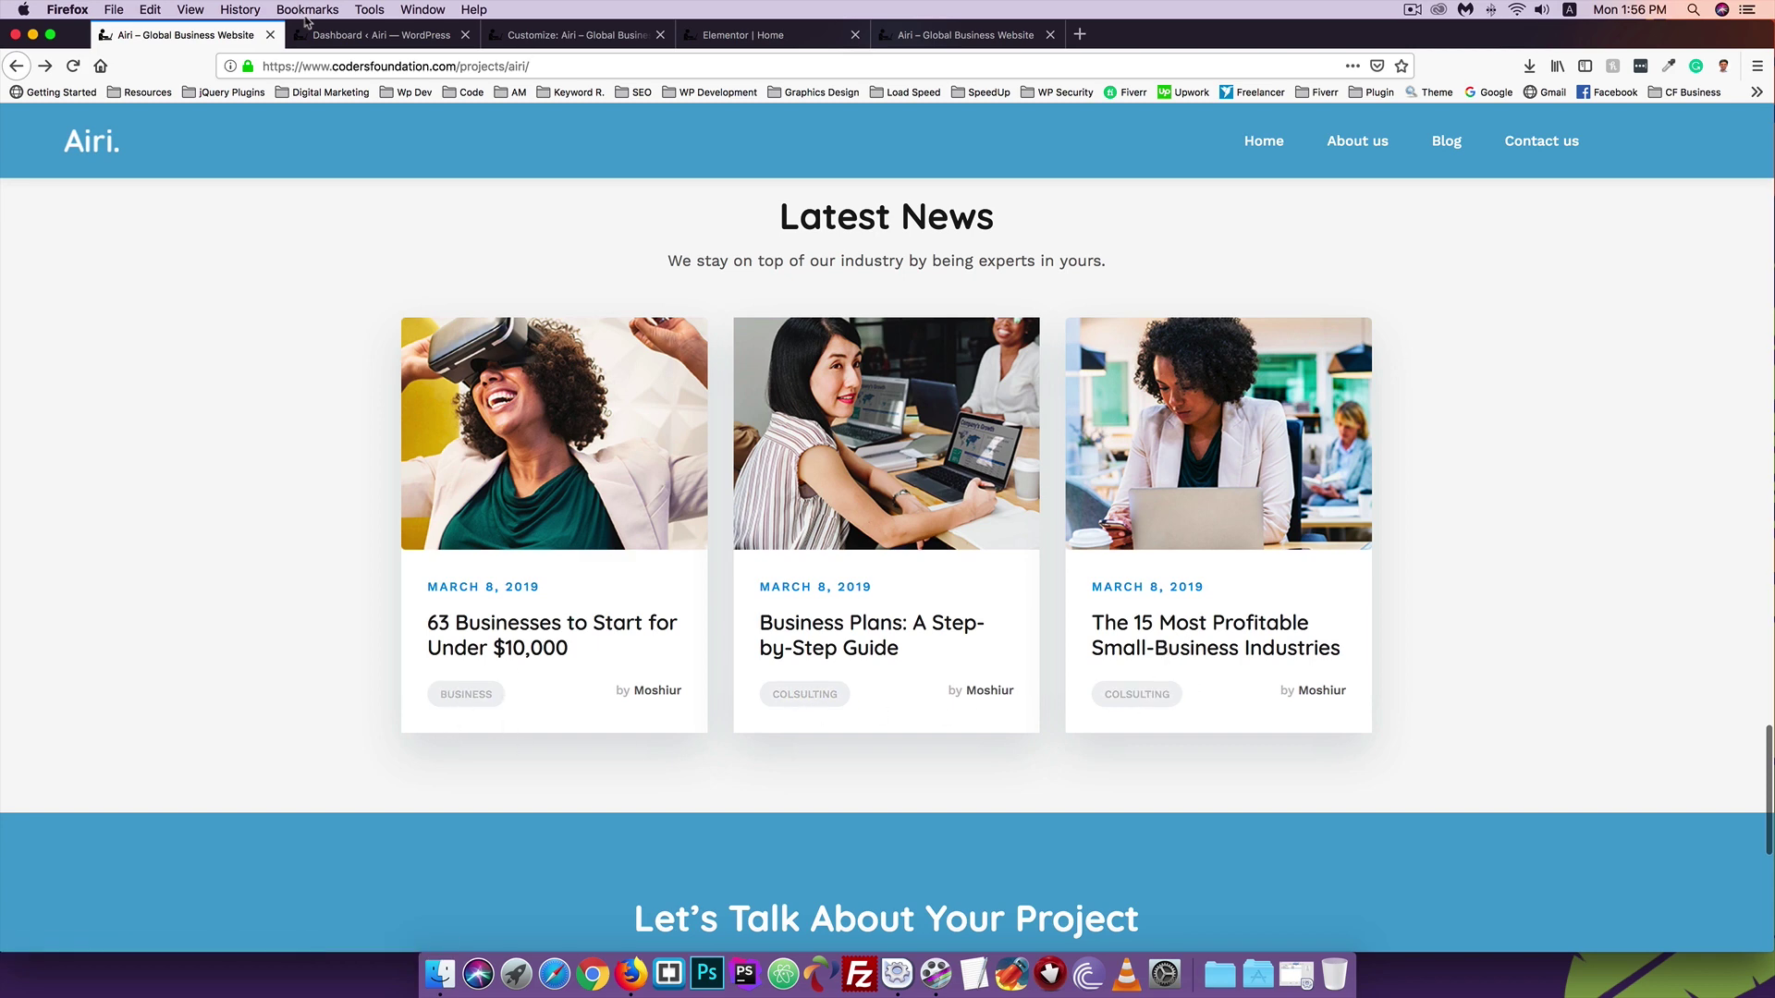
click(335, 35)
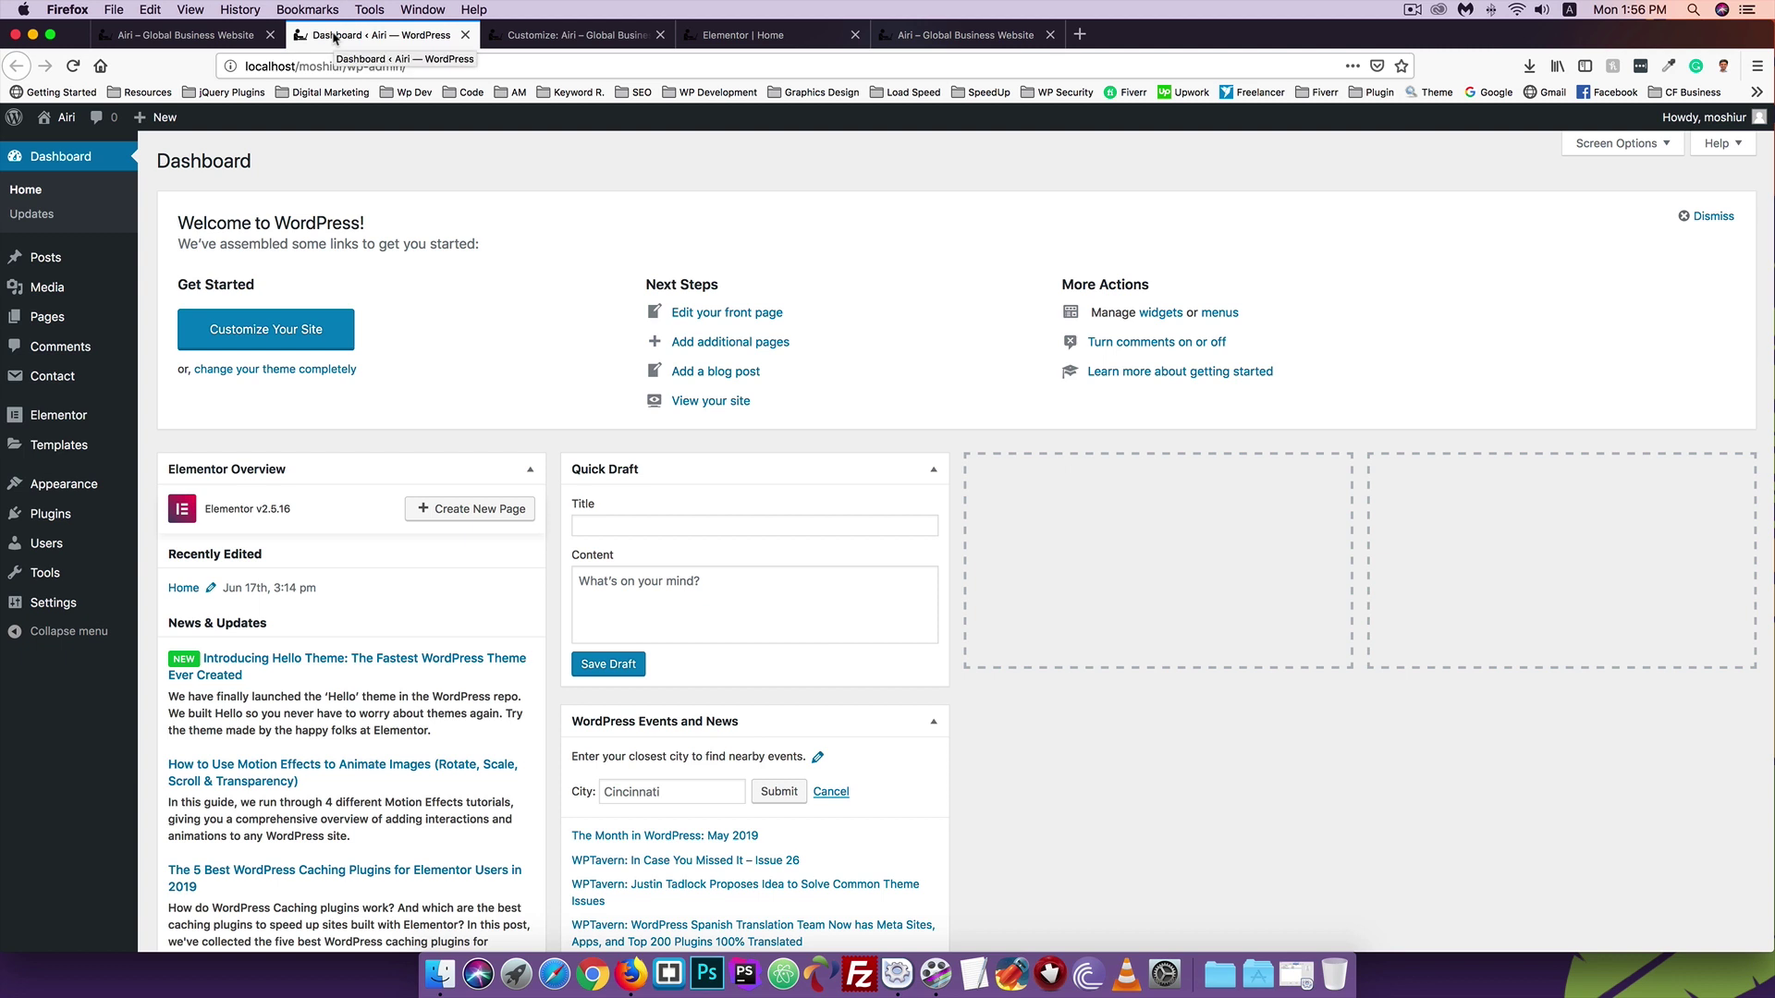
Add a 'business' post category with slug business
mouse_move(35, 261)
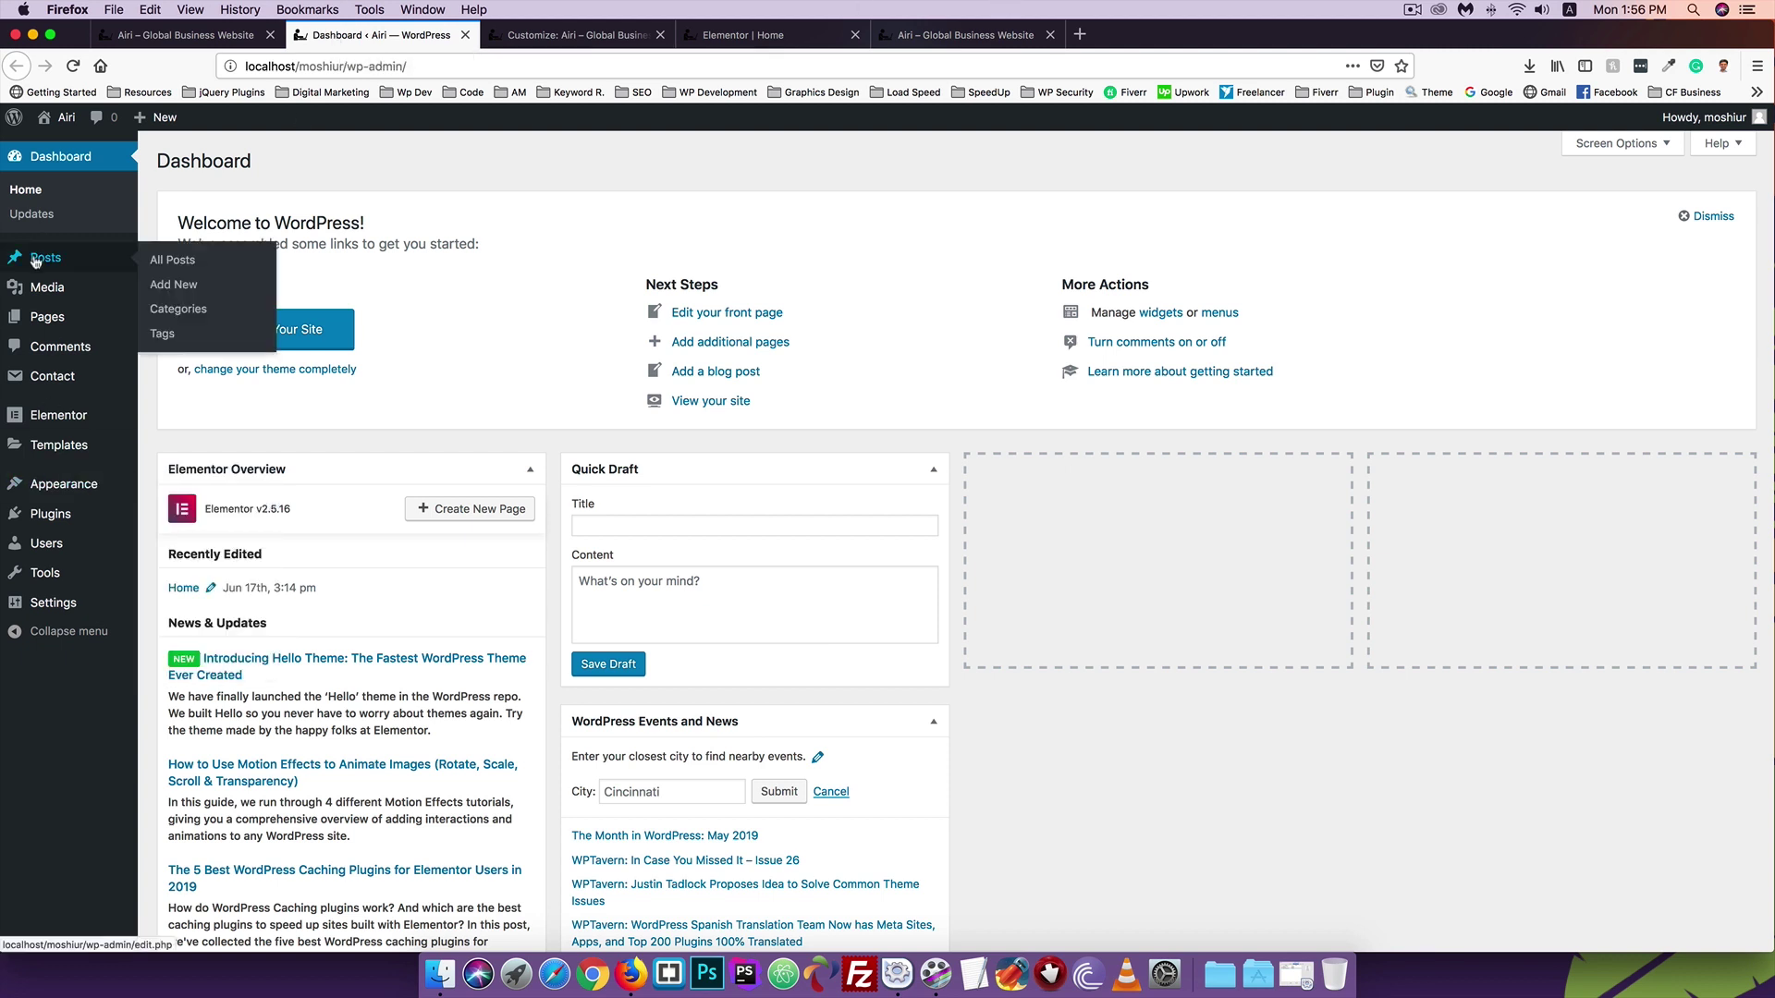
click(161, 313)
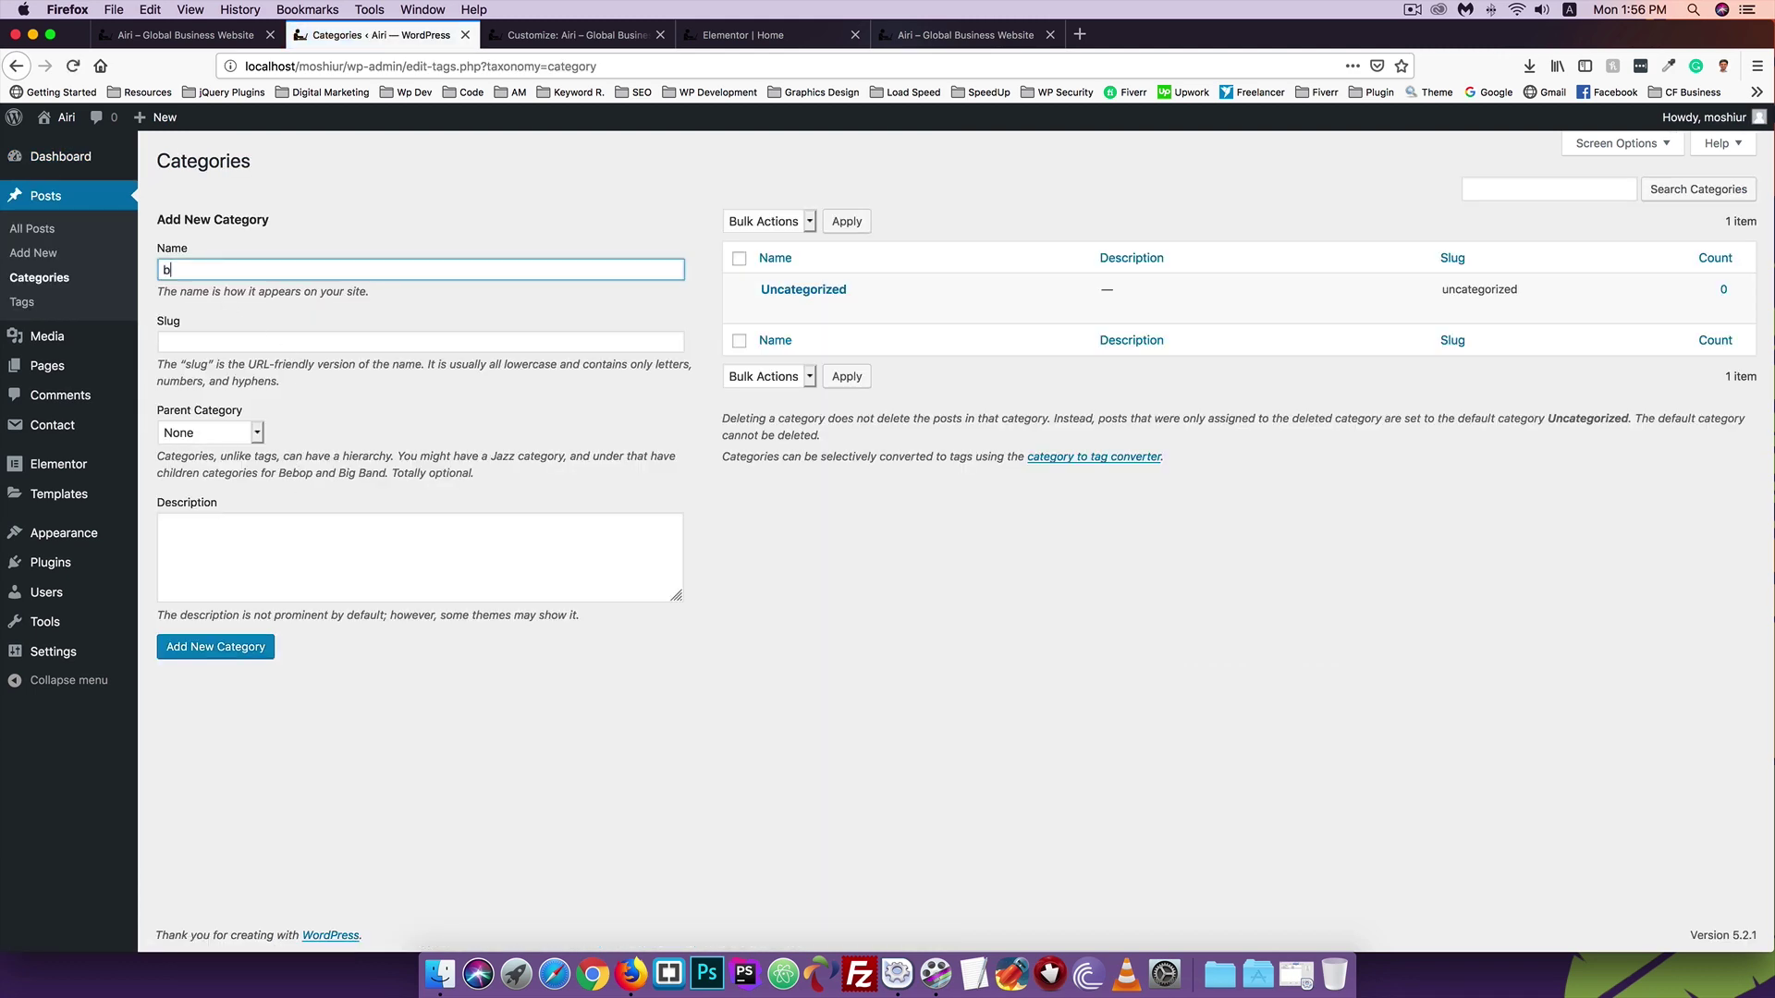
click(199, 348)
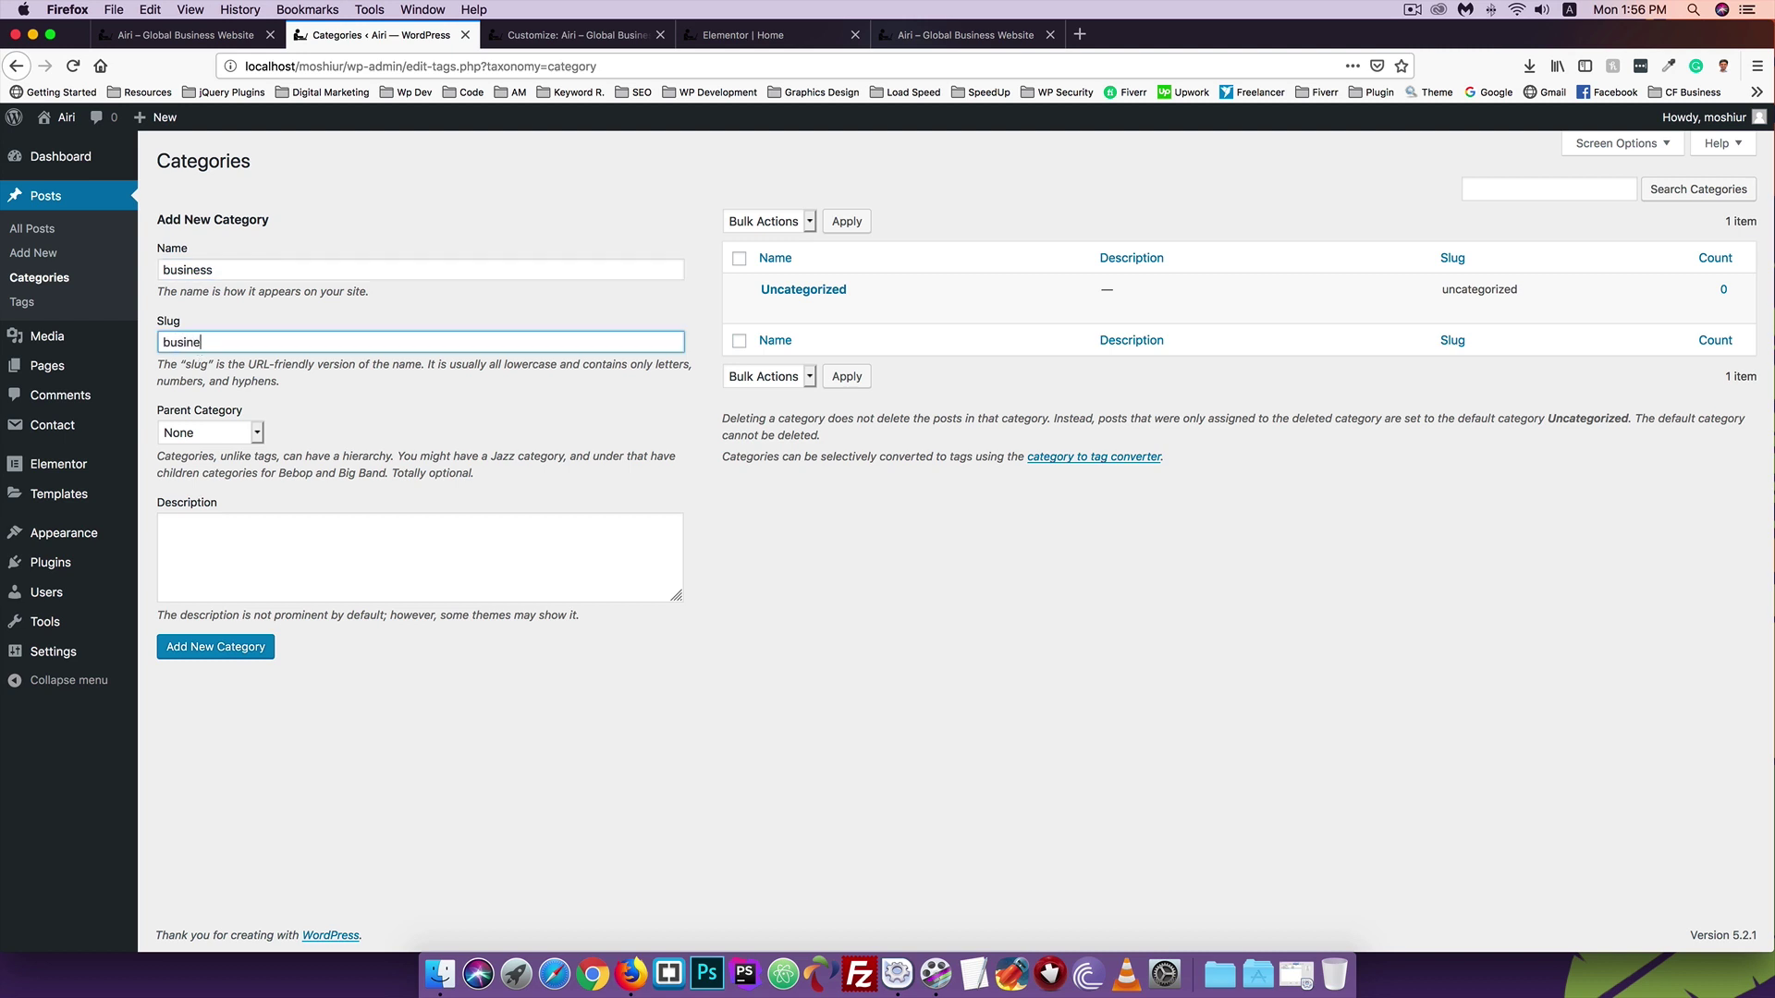
click(208, 649)
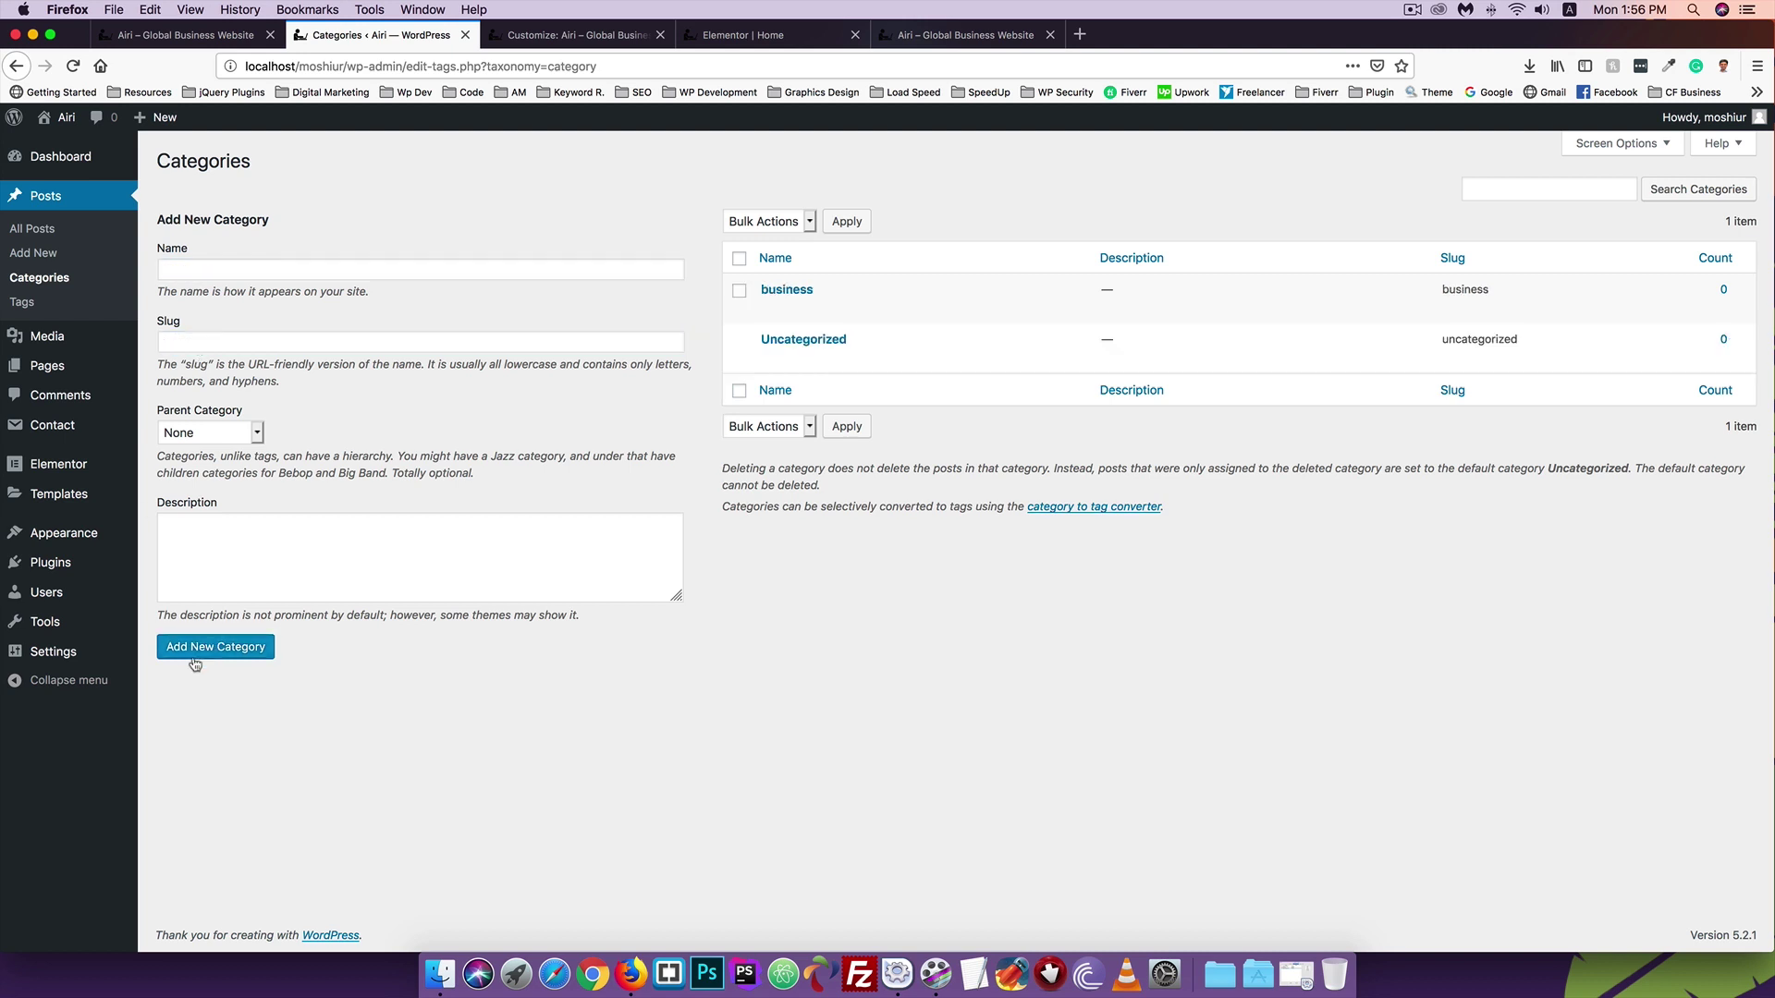
Add a 'consulting' post category with slug consulting
click(211, 272)
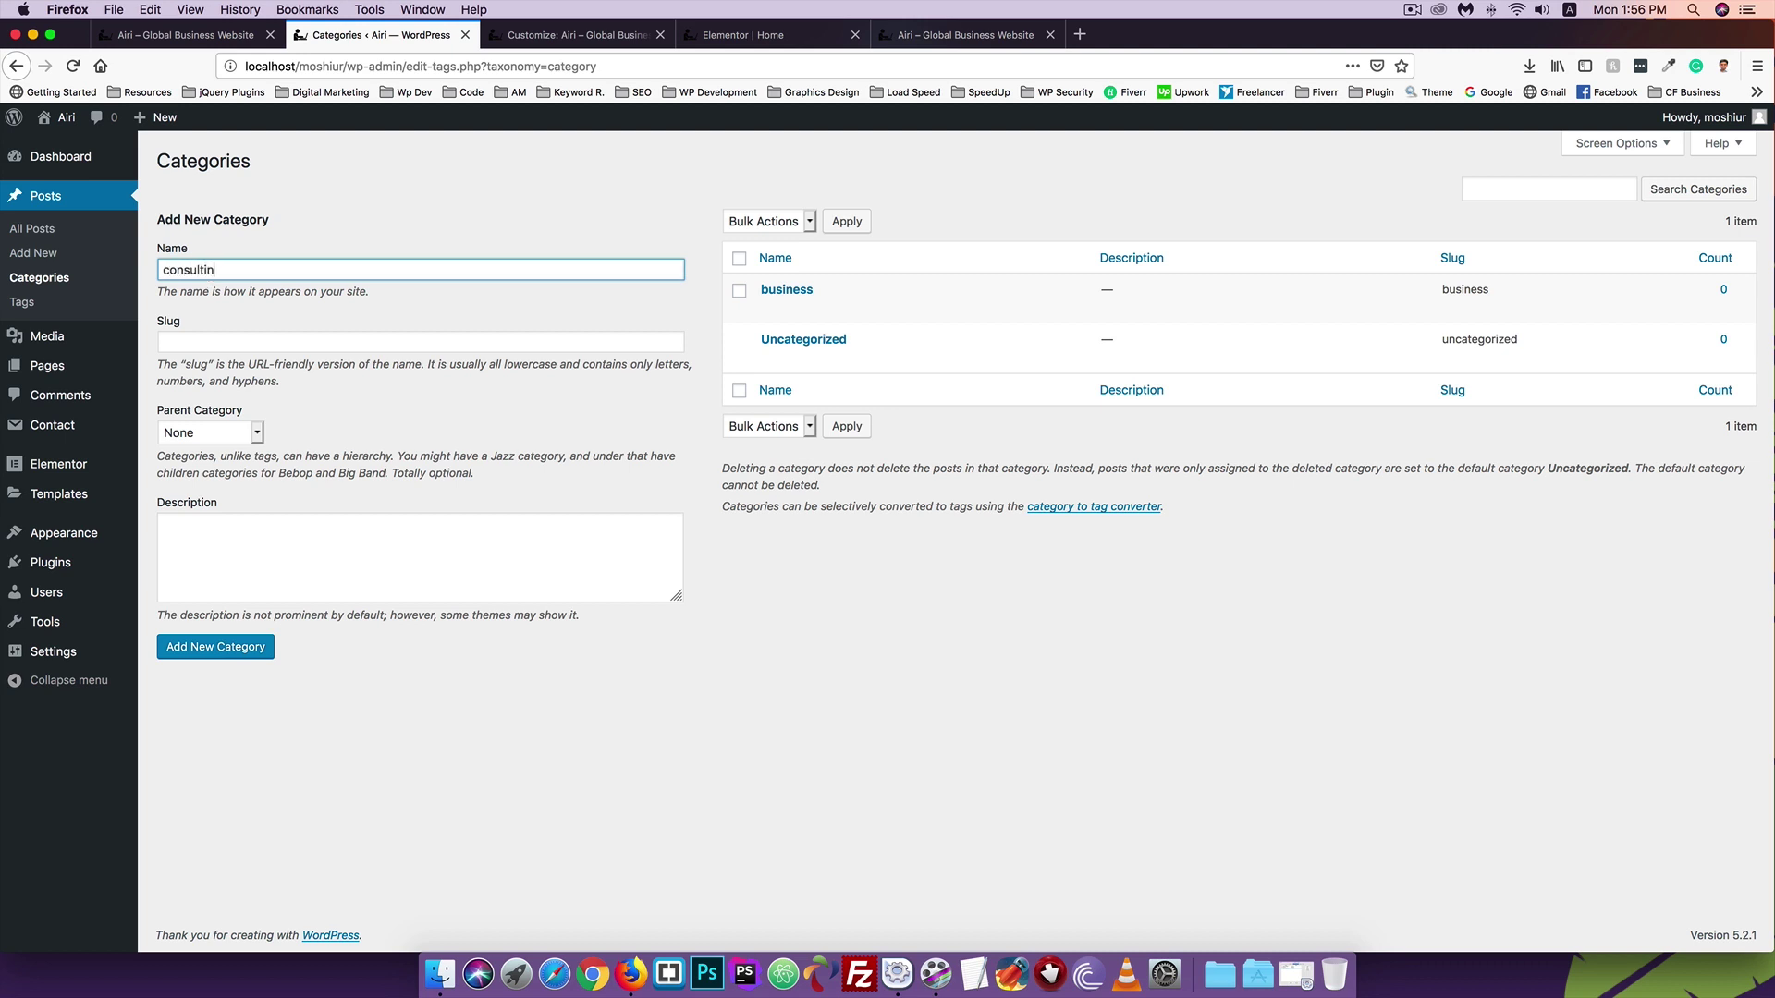
click(234, 37)
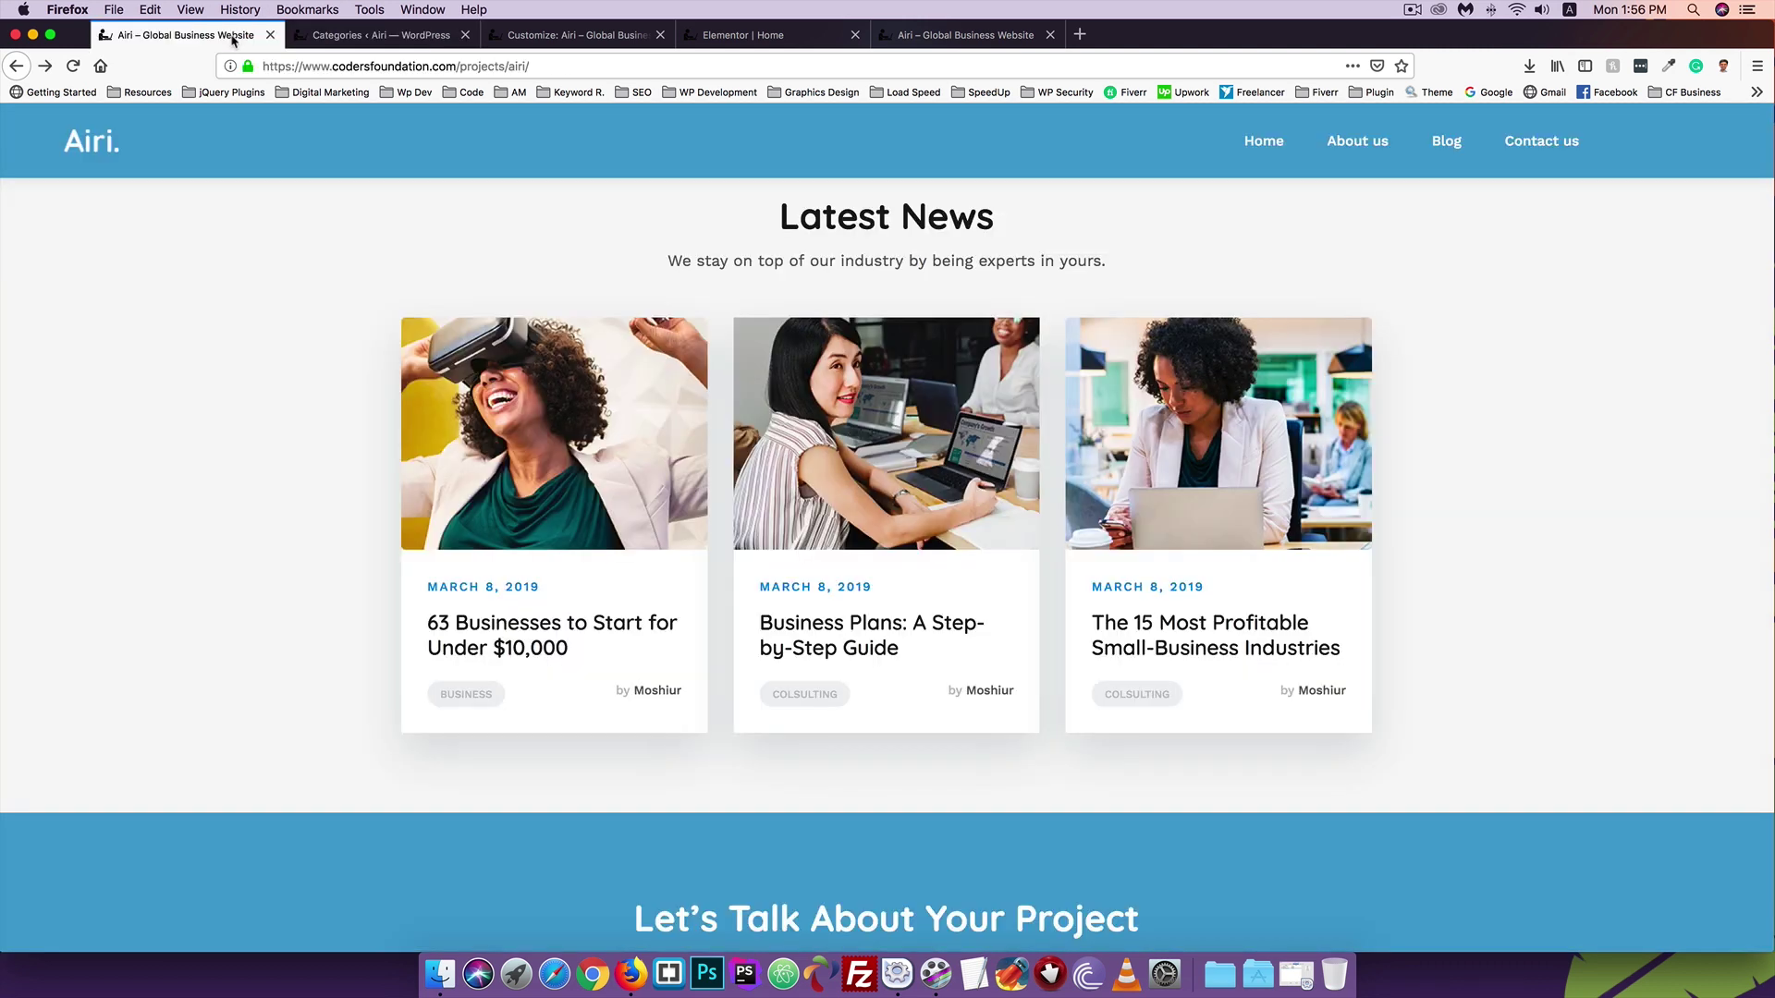
click(317, 37)
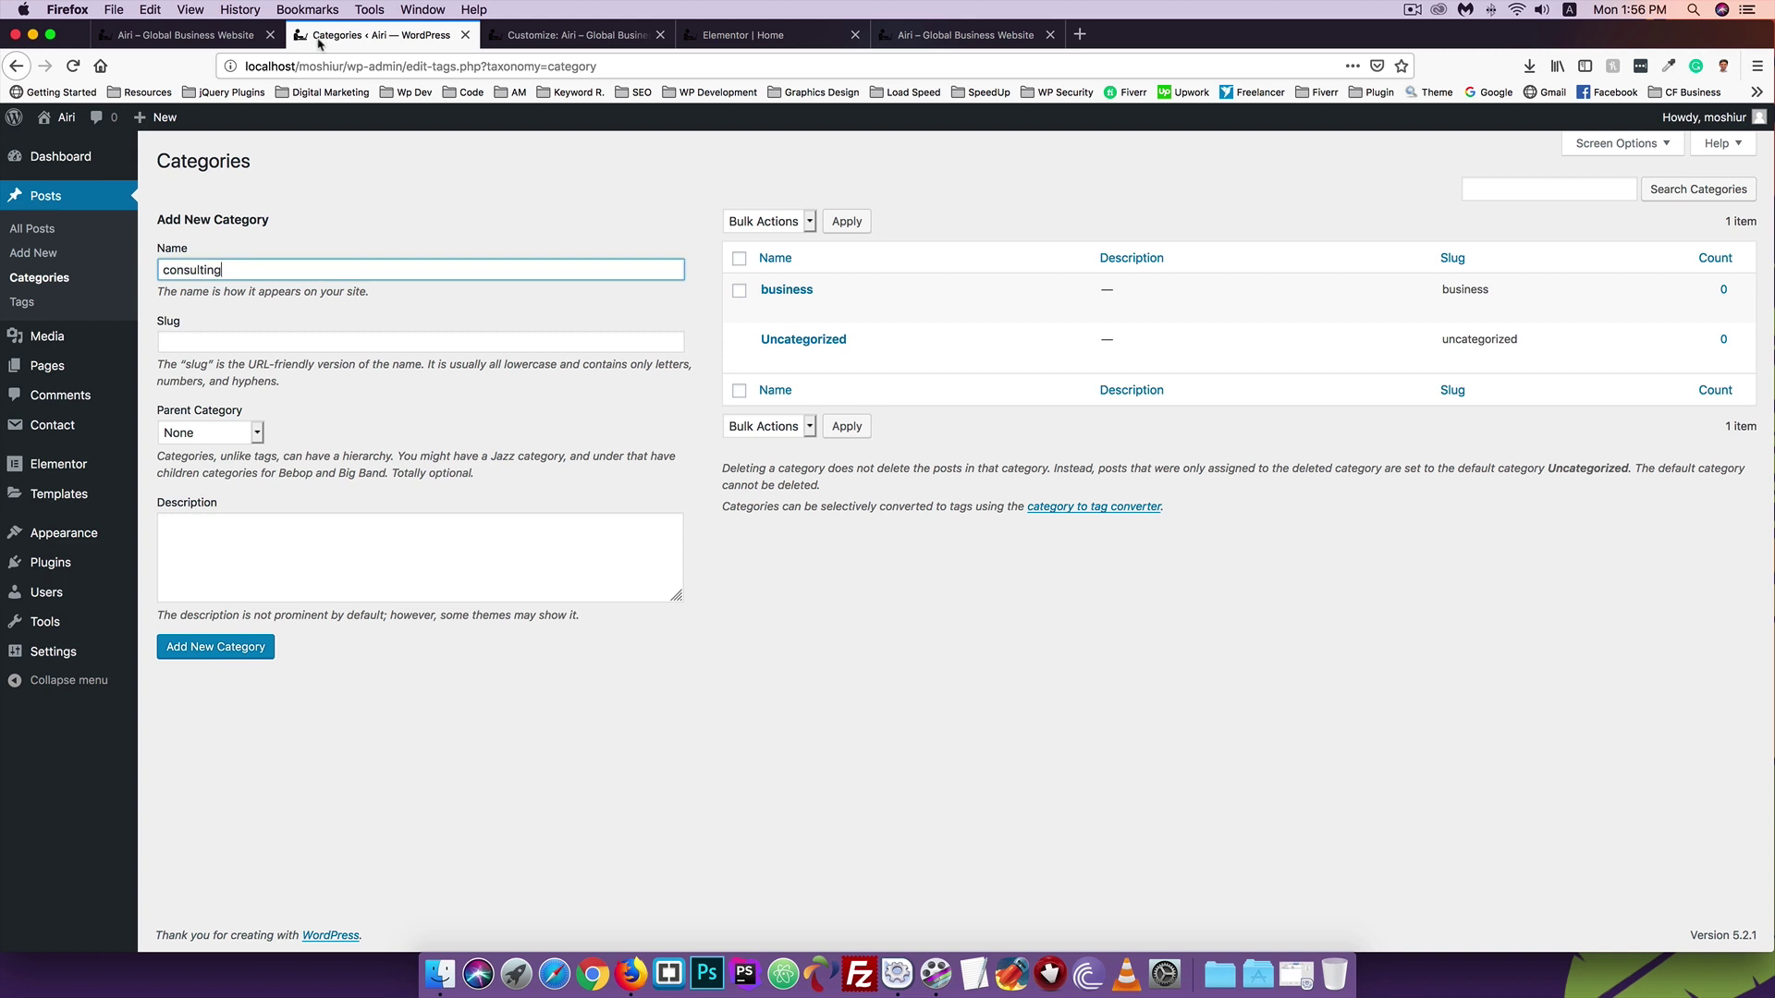
click(205, 343)
text(consulting)
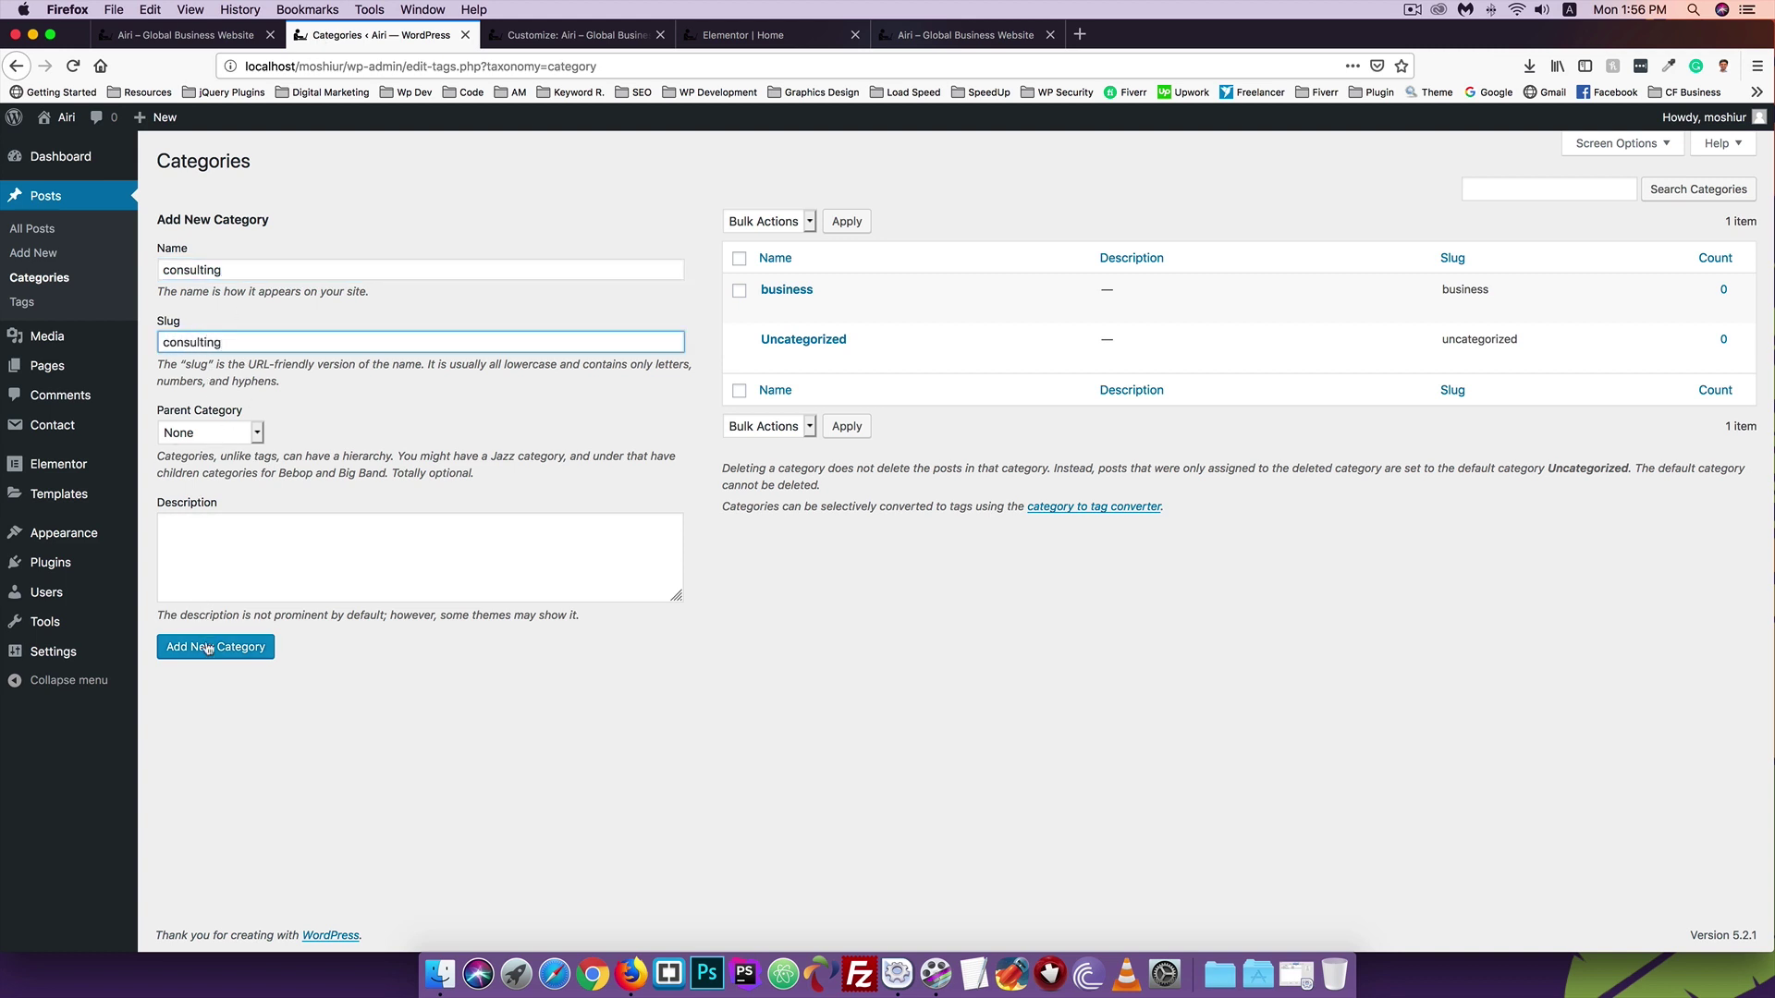
click(208, 647)
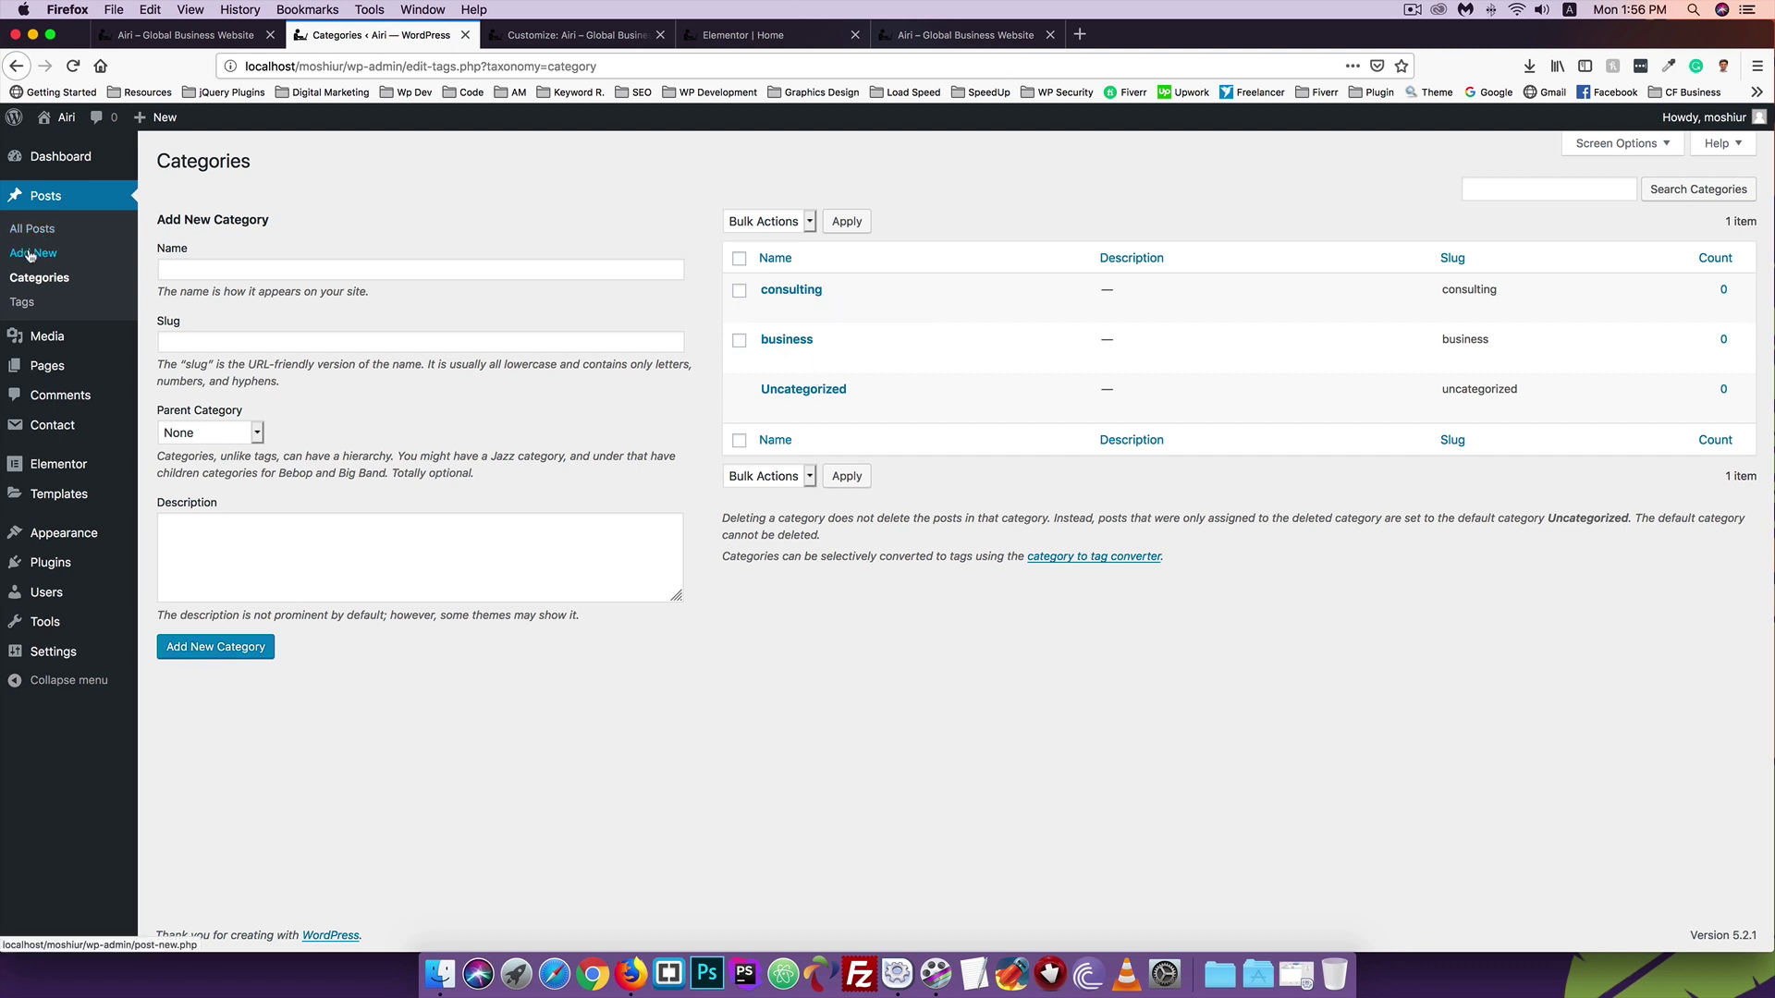
right_click(30, 255)
Open a new post and paste in the title '63 Businesses to Start for Under $10,000'
click(55, 263)
click(33, 231)
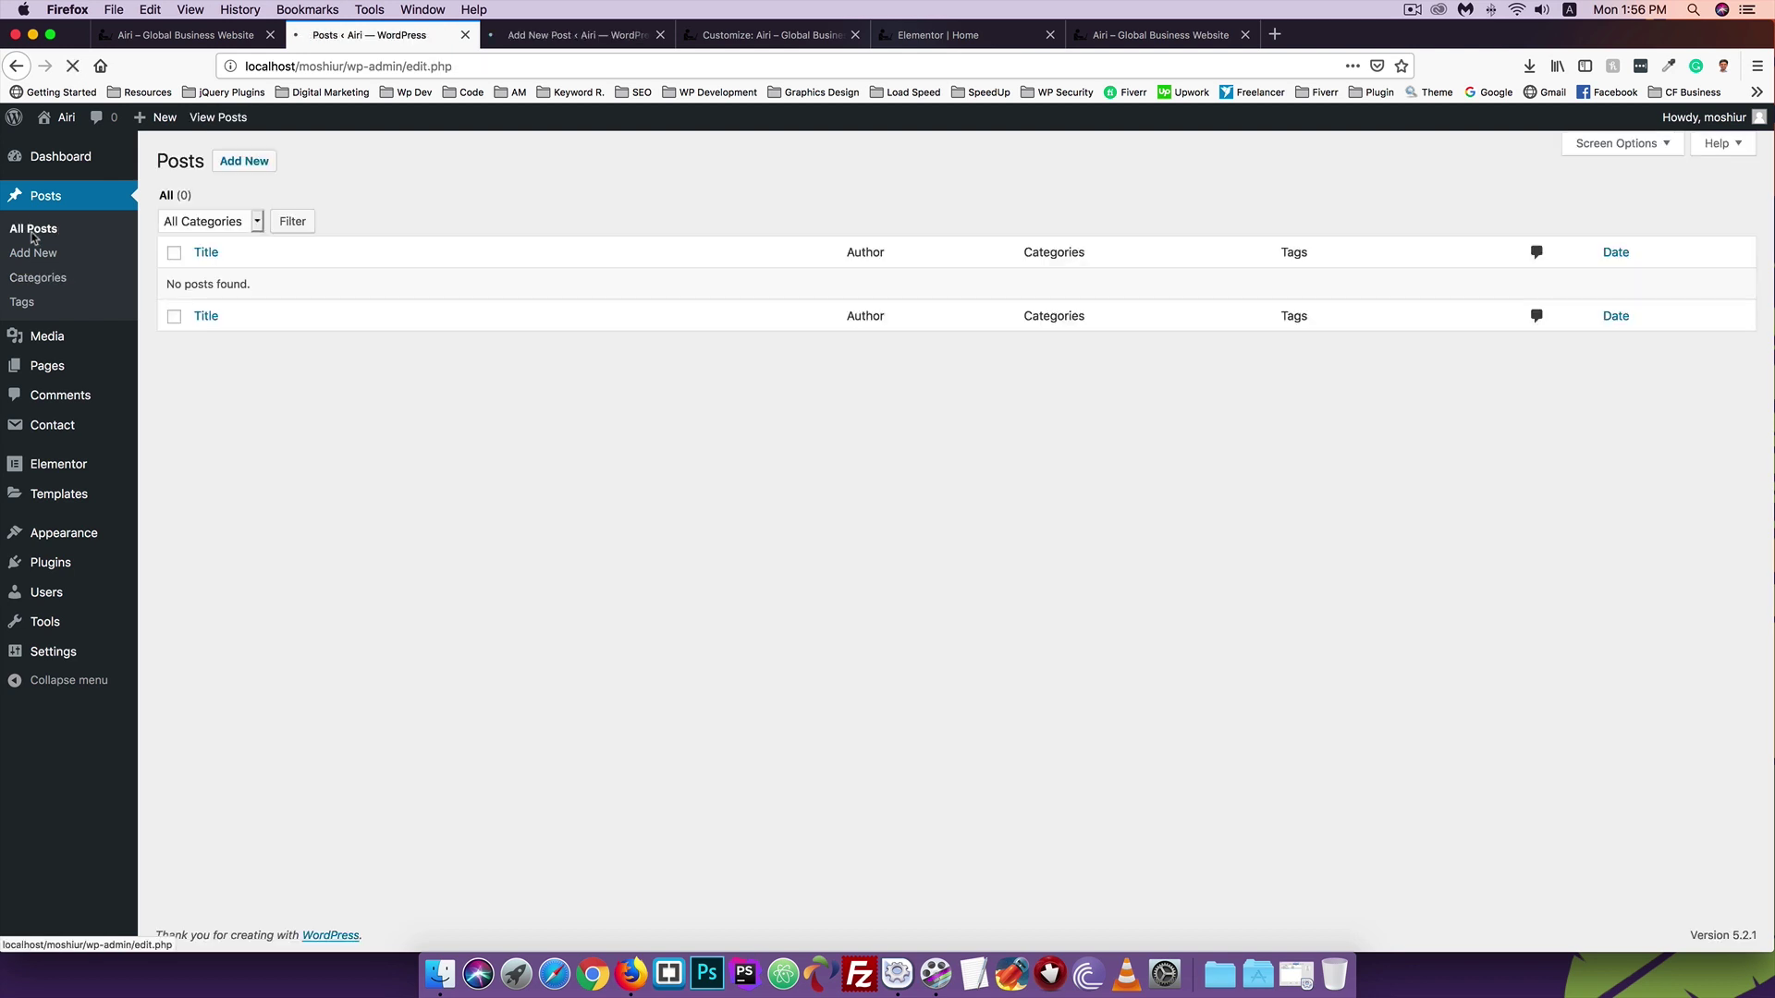
click(568, 40)
click(167, 37)
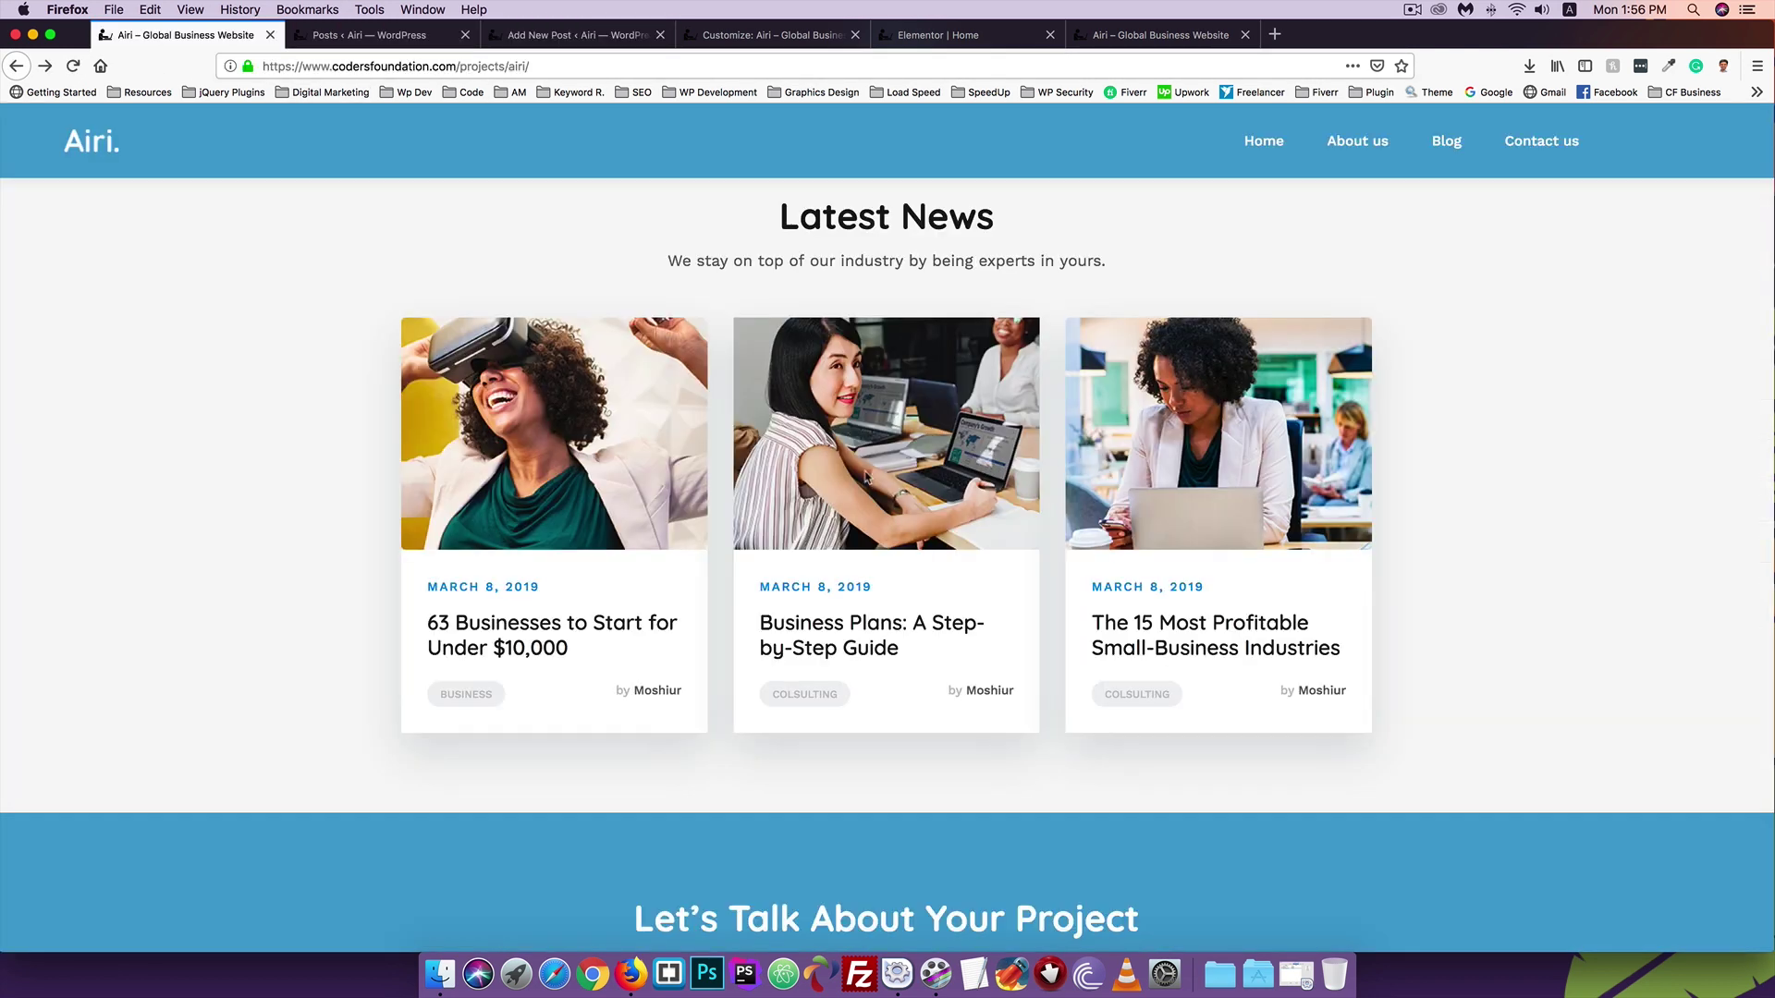
click(516, 636)
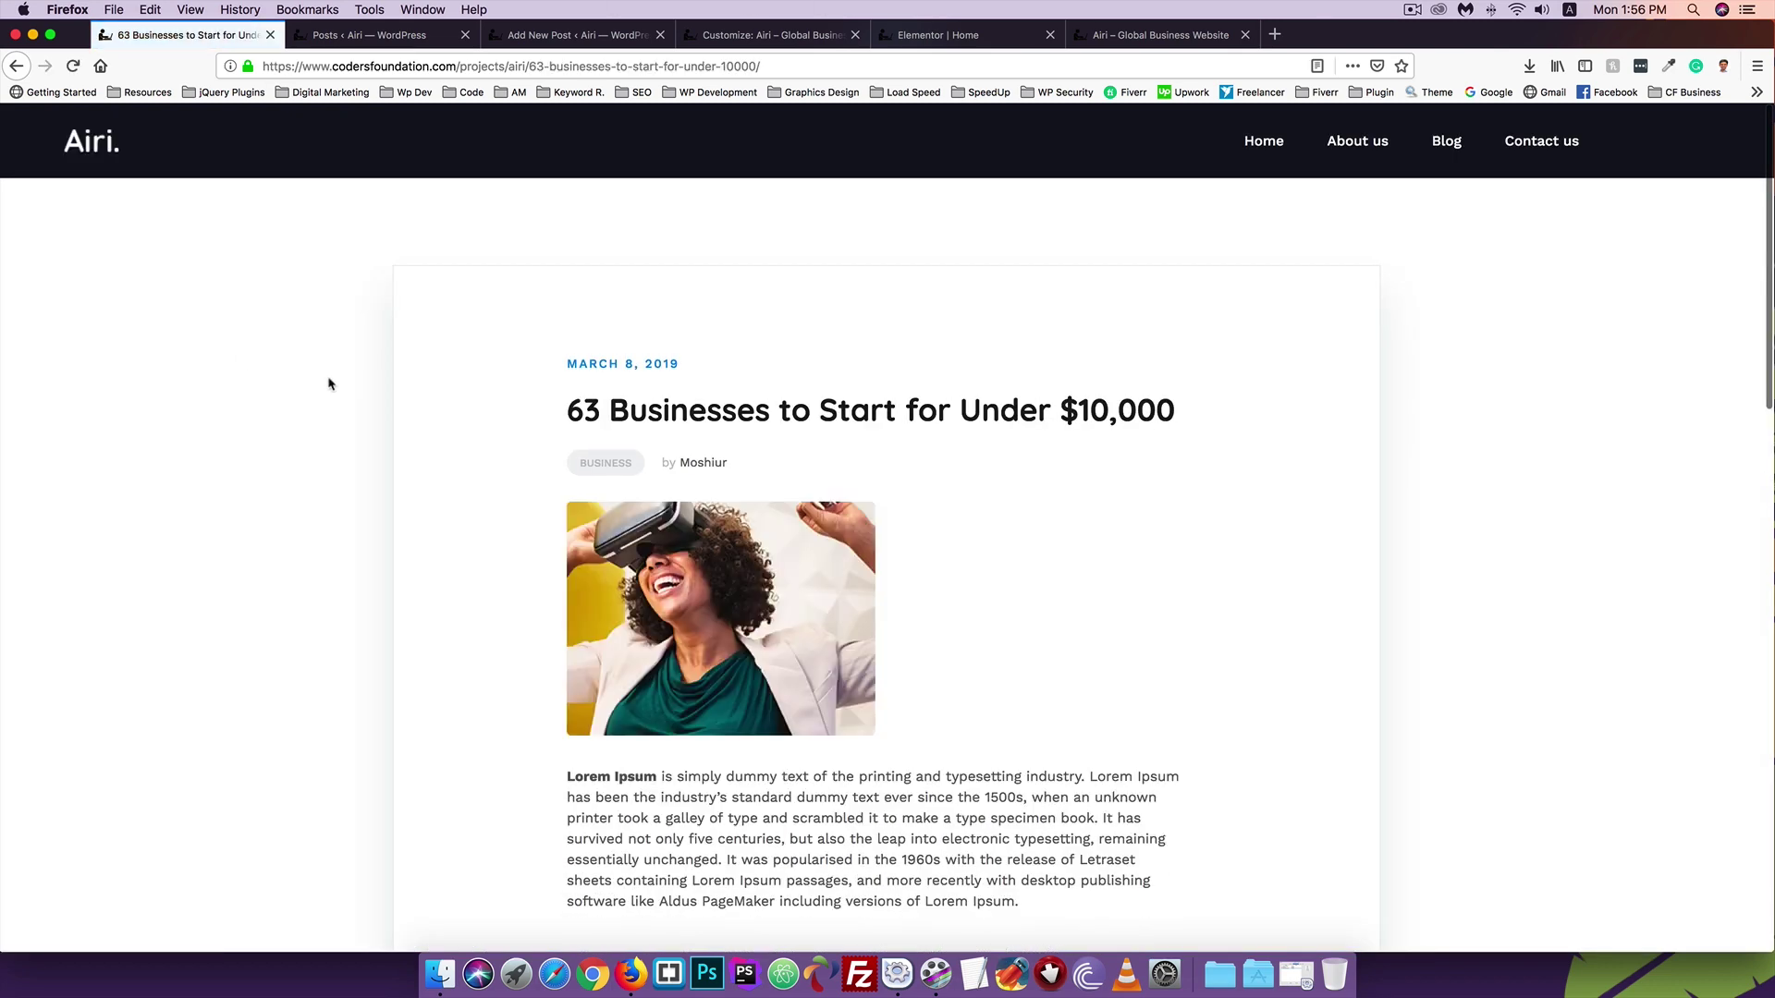
drag(1190, 418, 567, 409)
key(super+c)
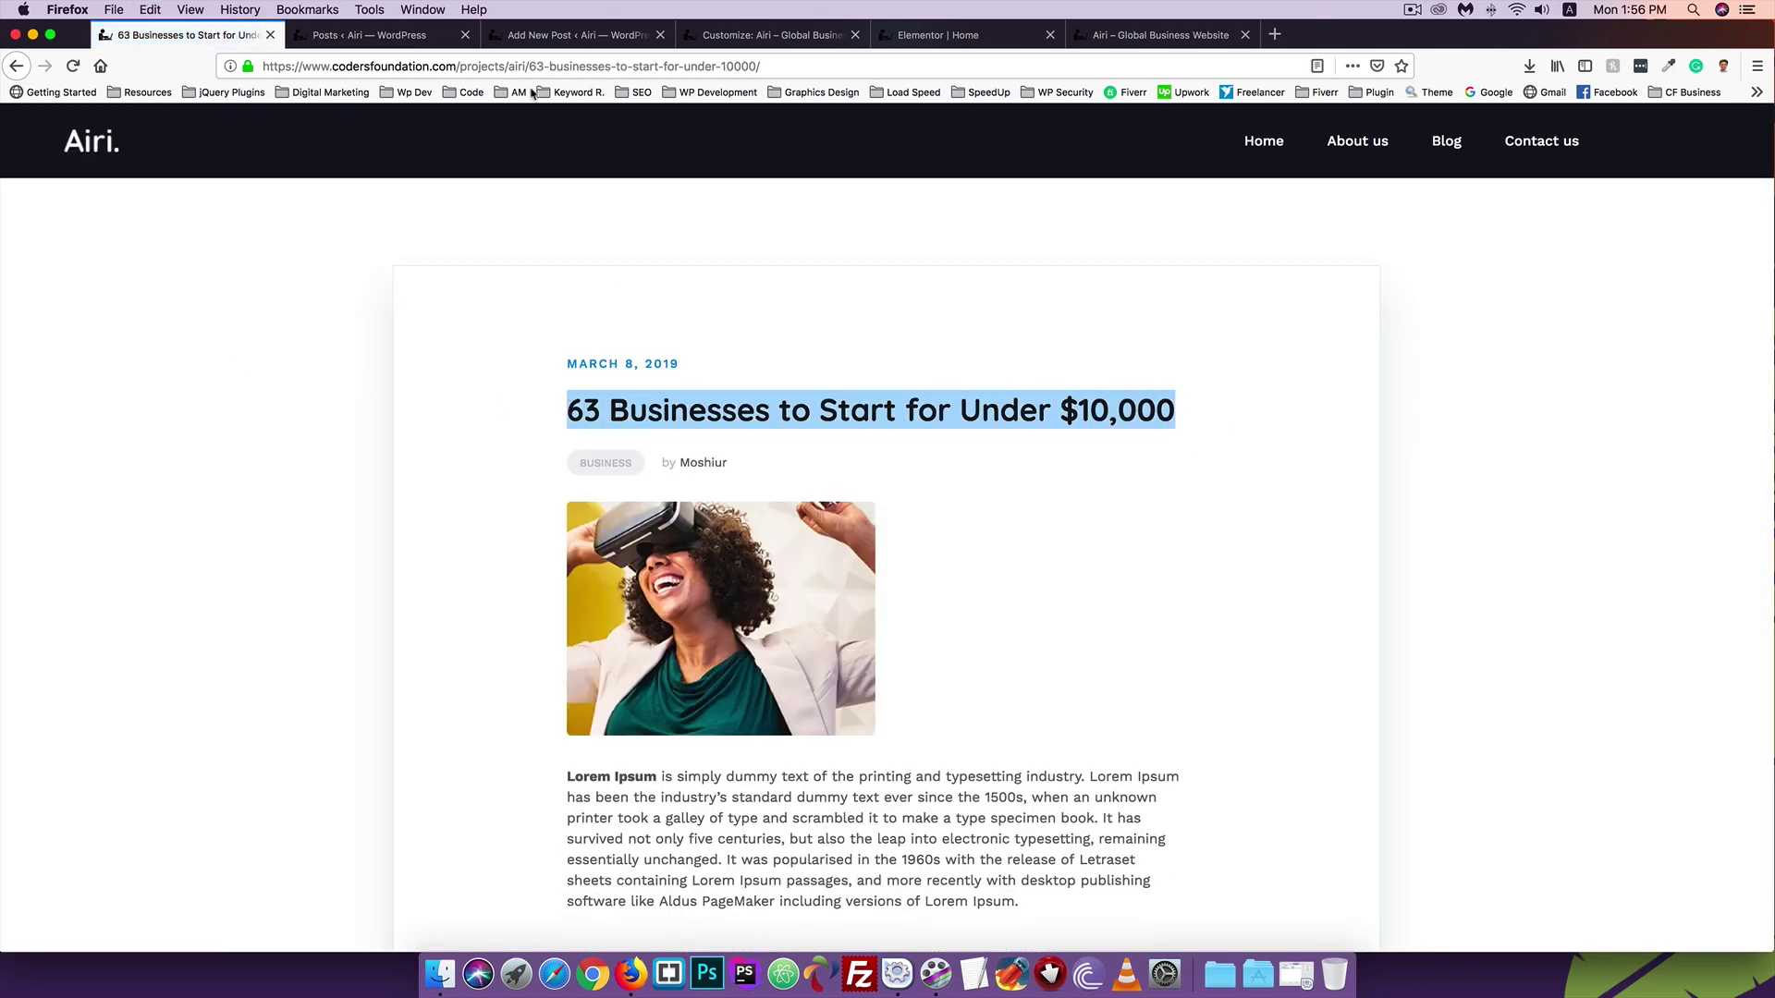
click(573, 35)
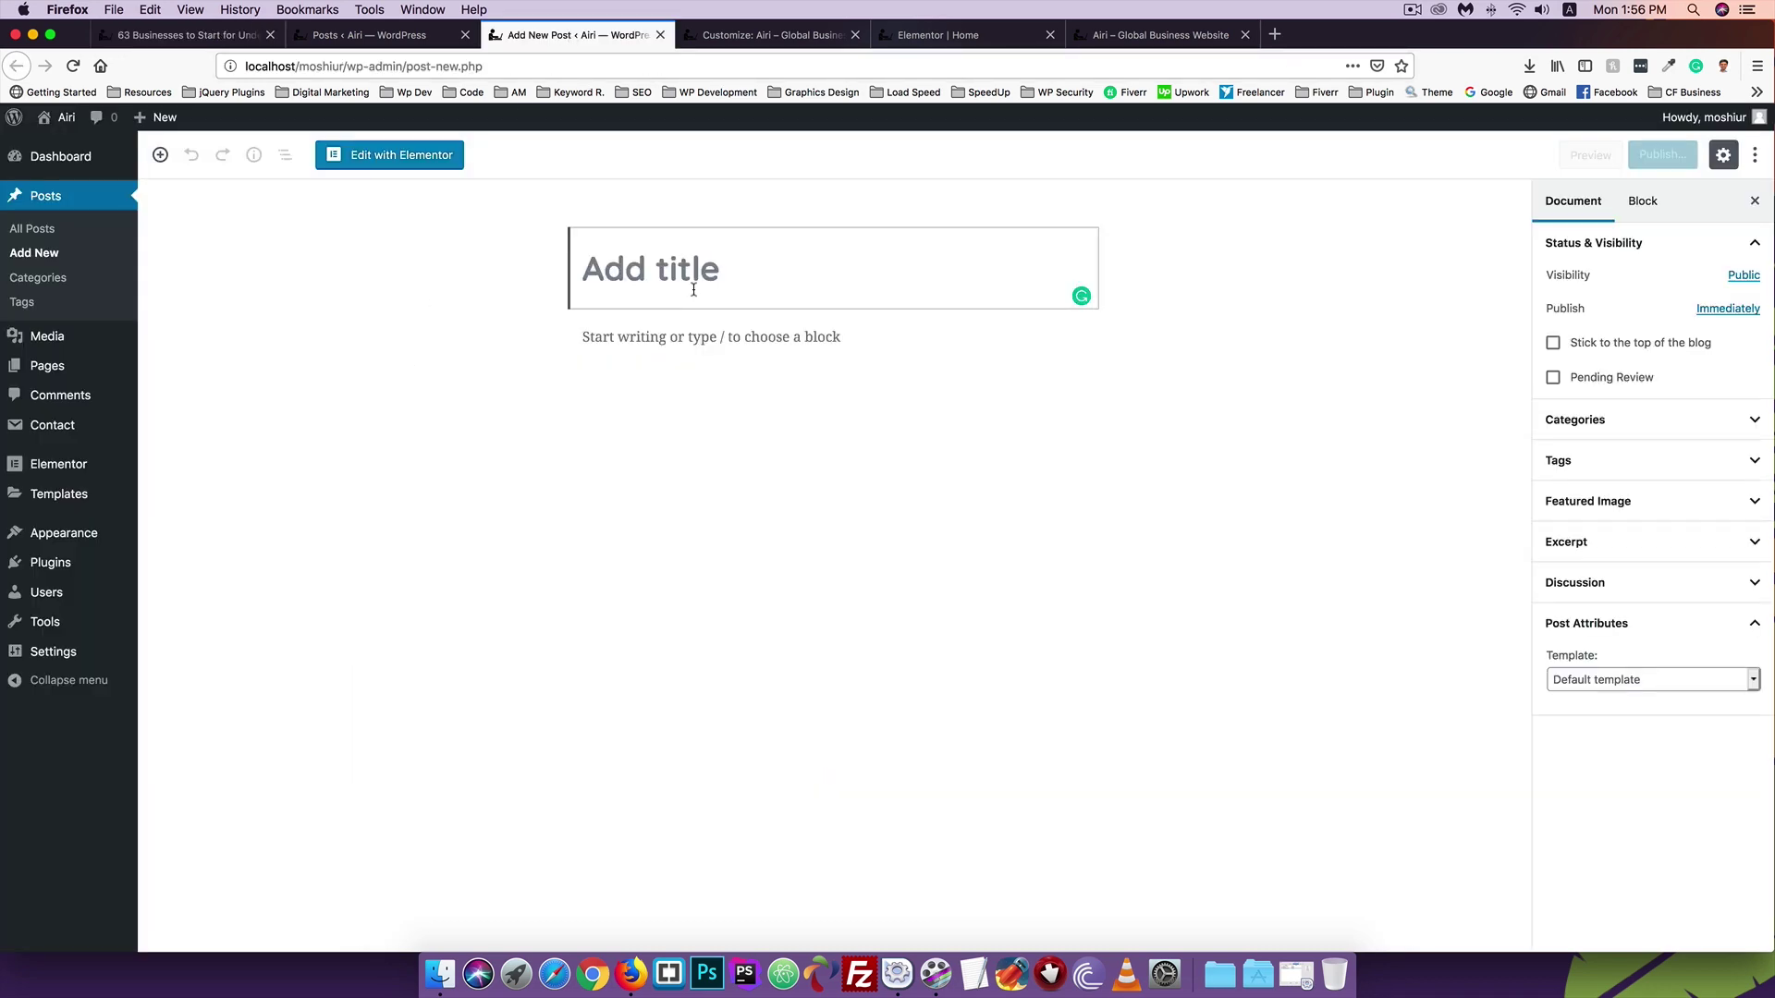
key(super+v)
Paste the reference article's Lorem Ipsum paragraph as the post's first block
click(185, 34)
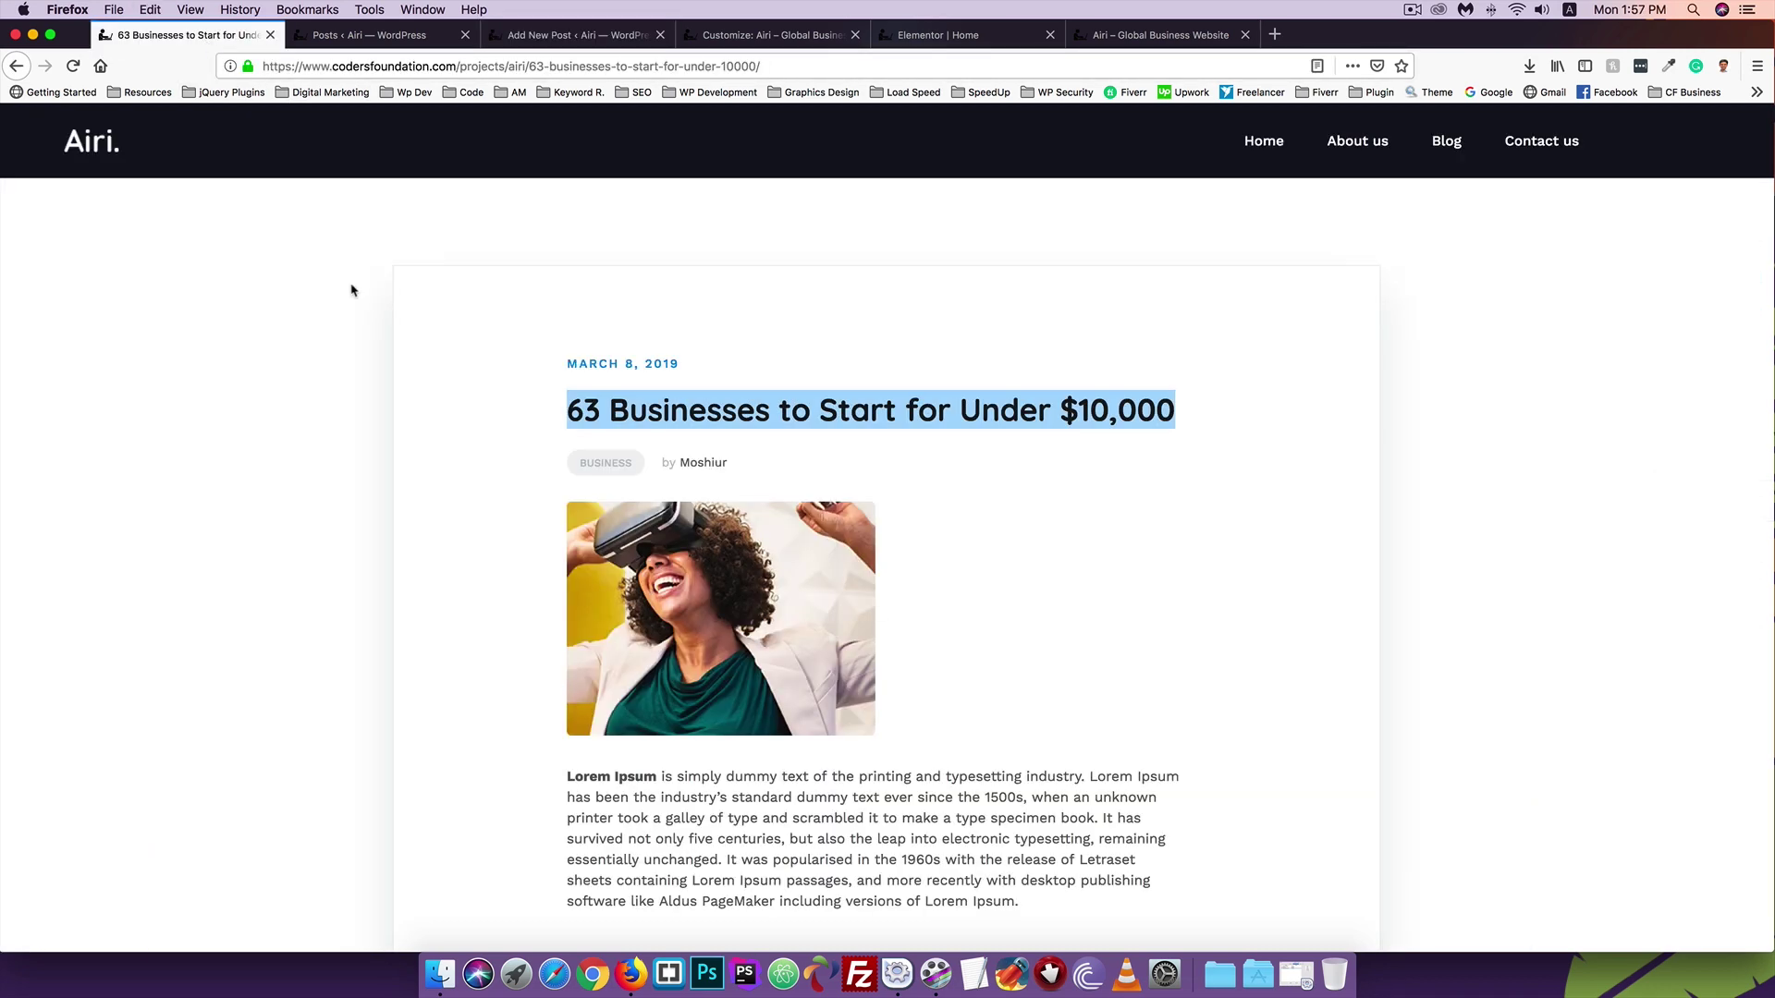
scroll(528, 518, down, 3)
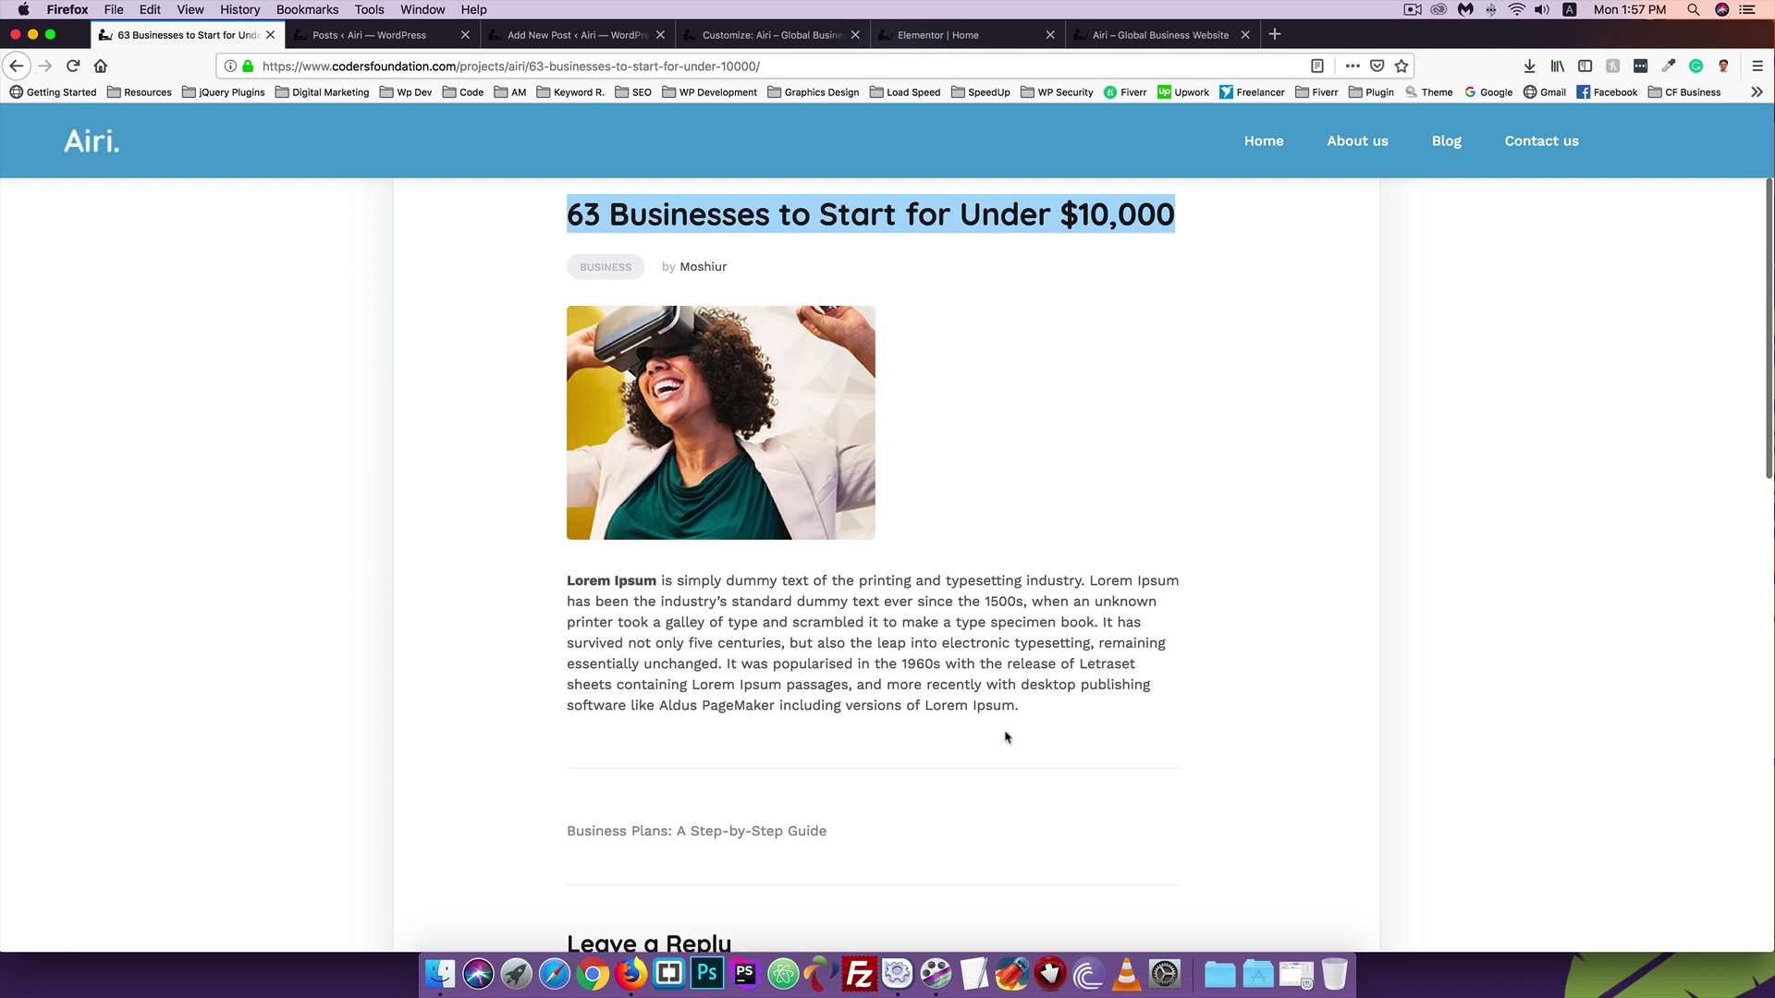
drag(1018, 712, 555, 588)
key(super+c)
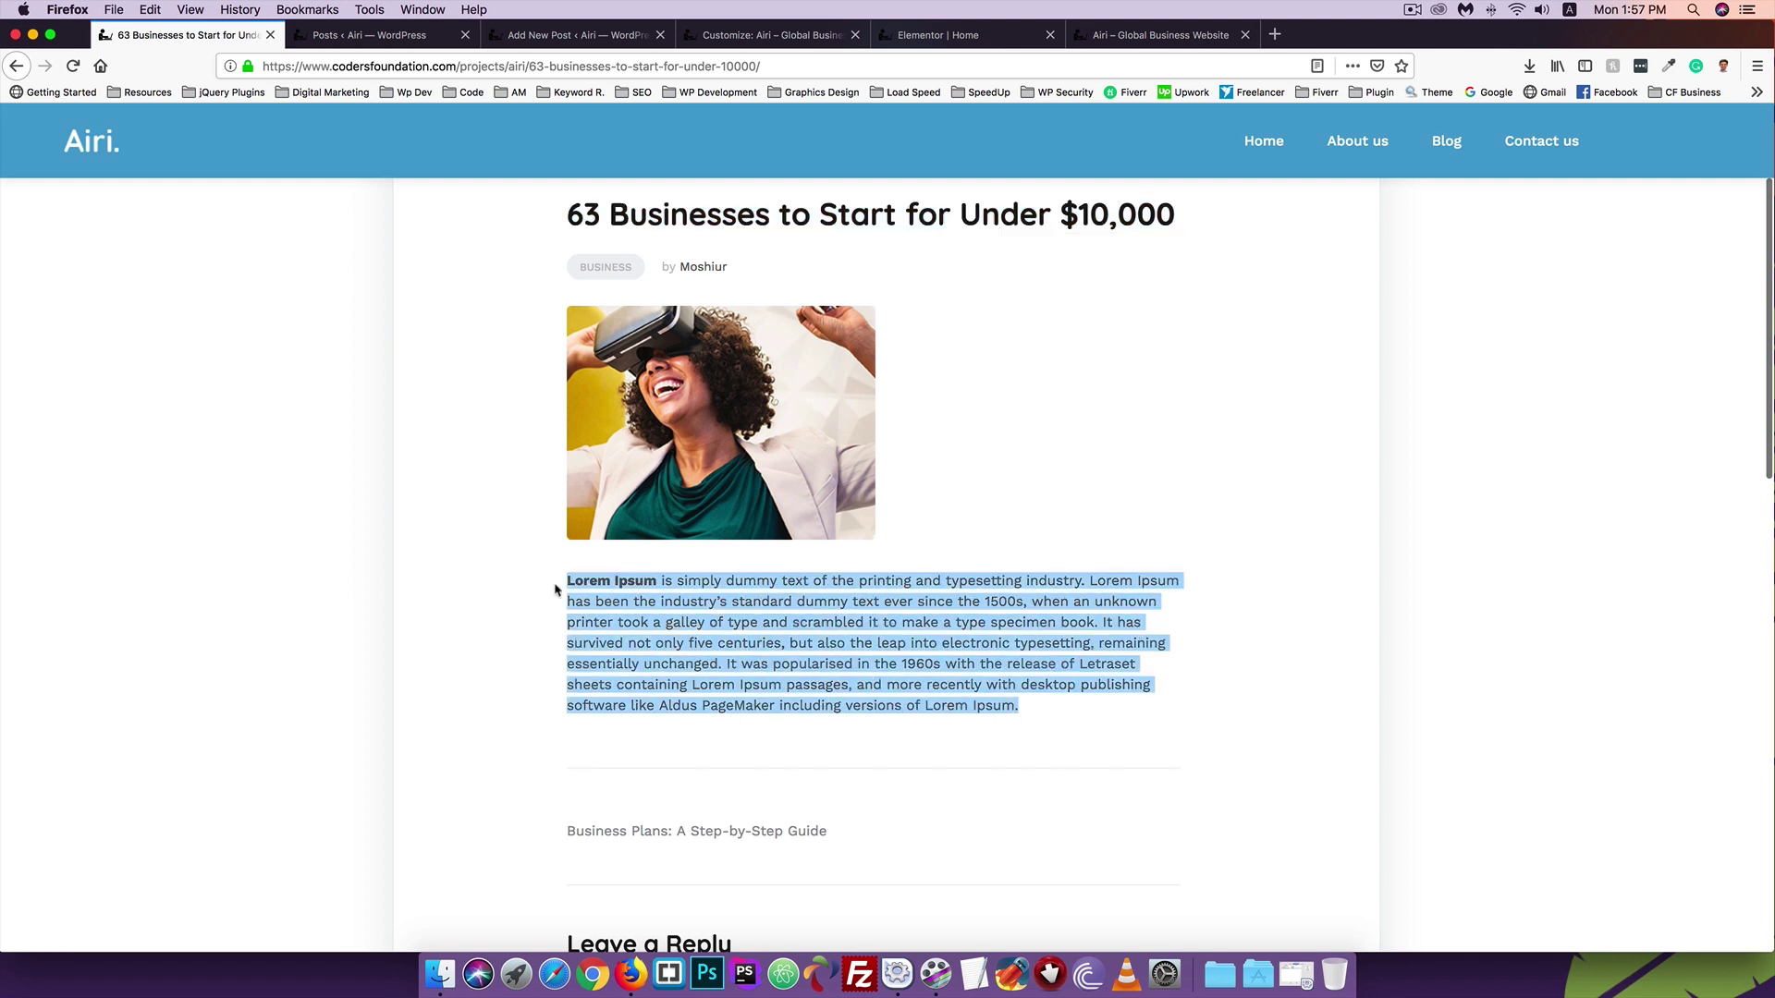
click(553, 35)
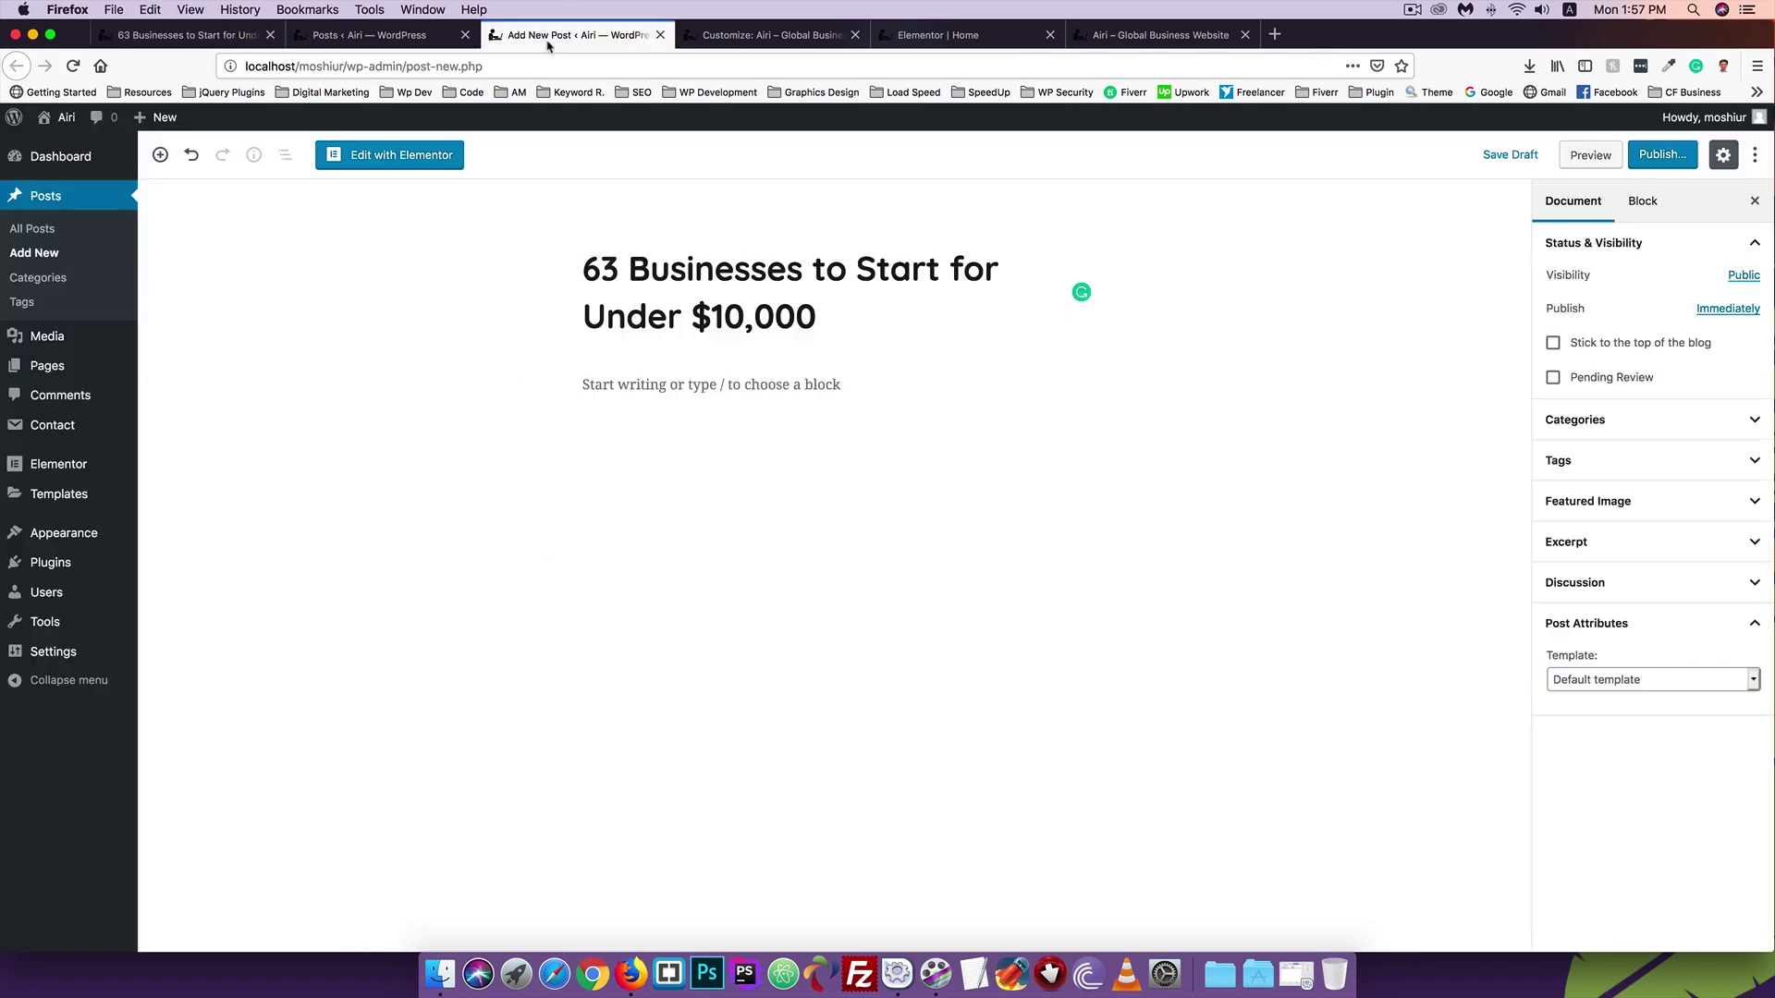
click(638, 393)
key(super+v)
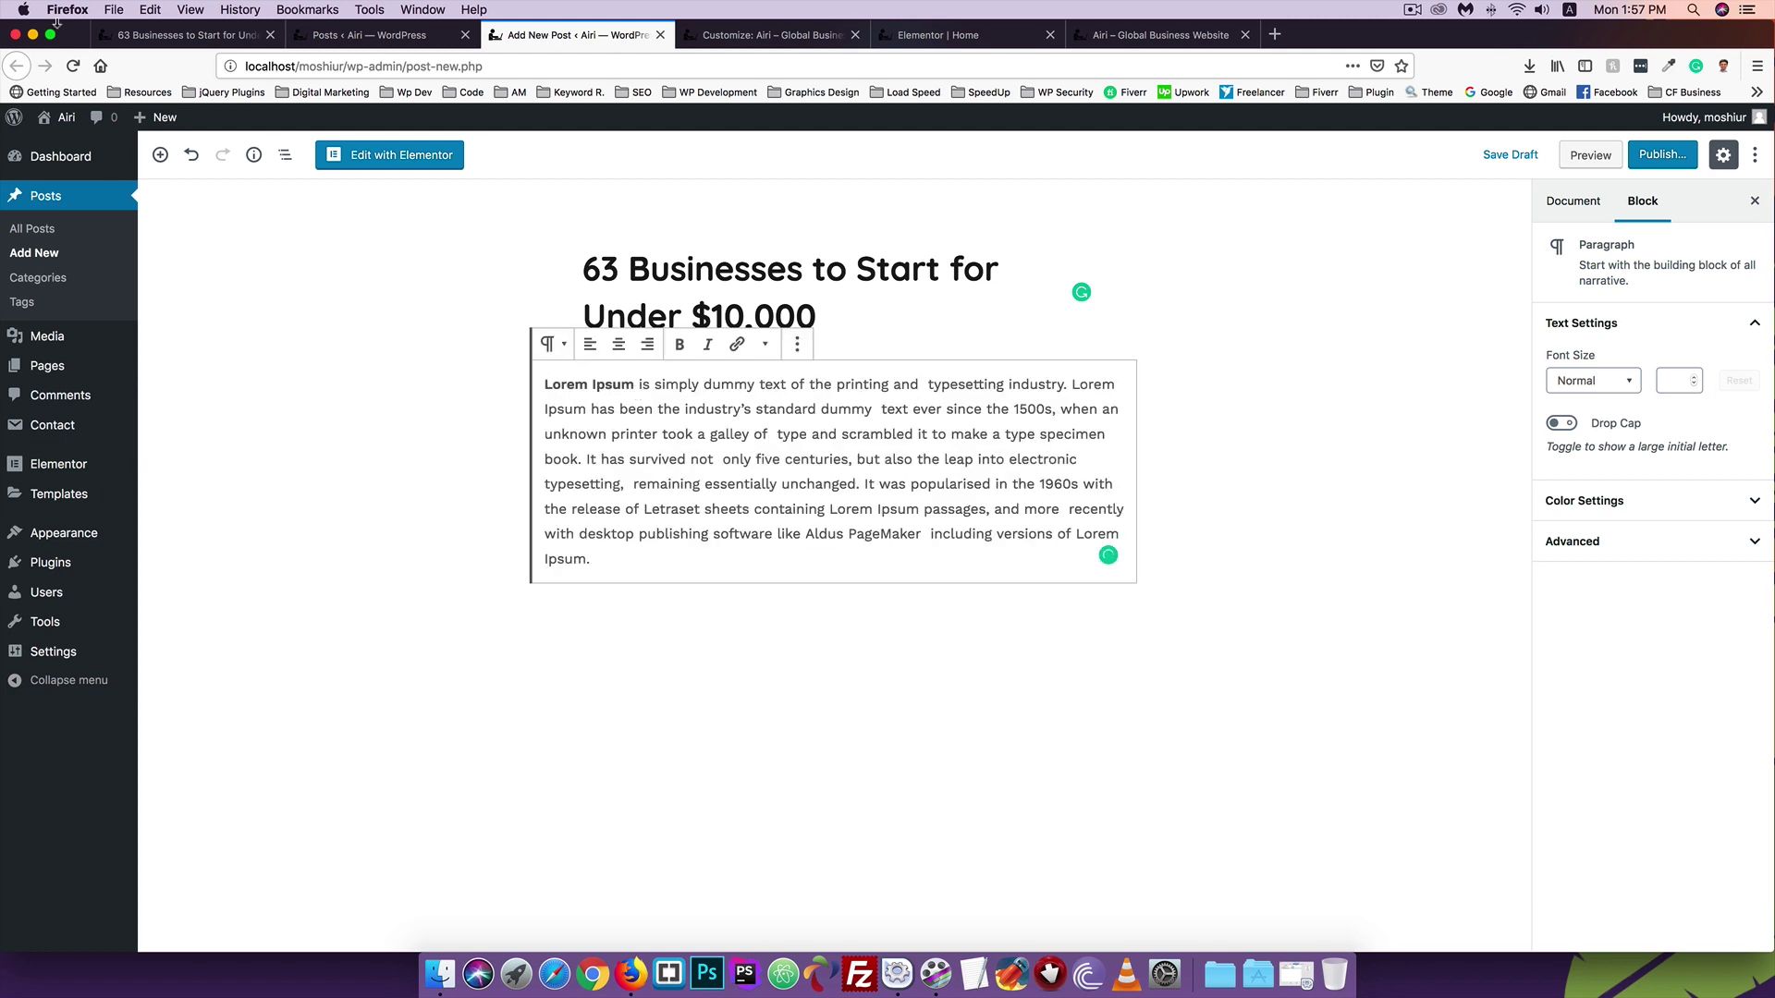
Save the reference article's image to the computer as post-3.png
click(159, 37)
right_click(710, 449)
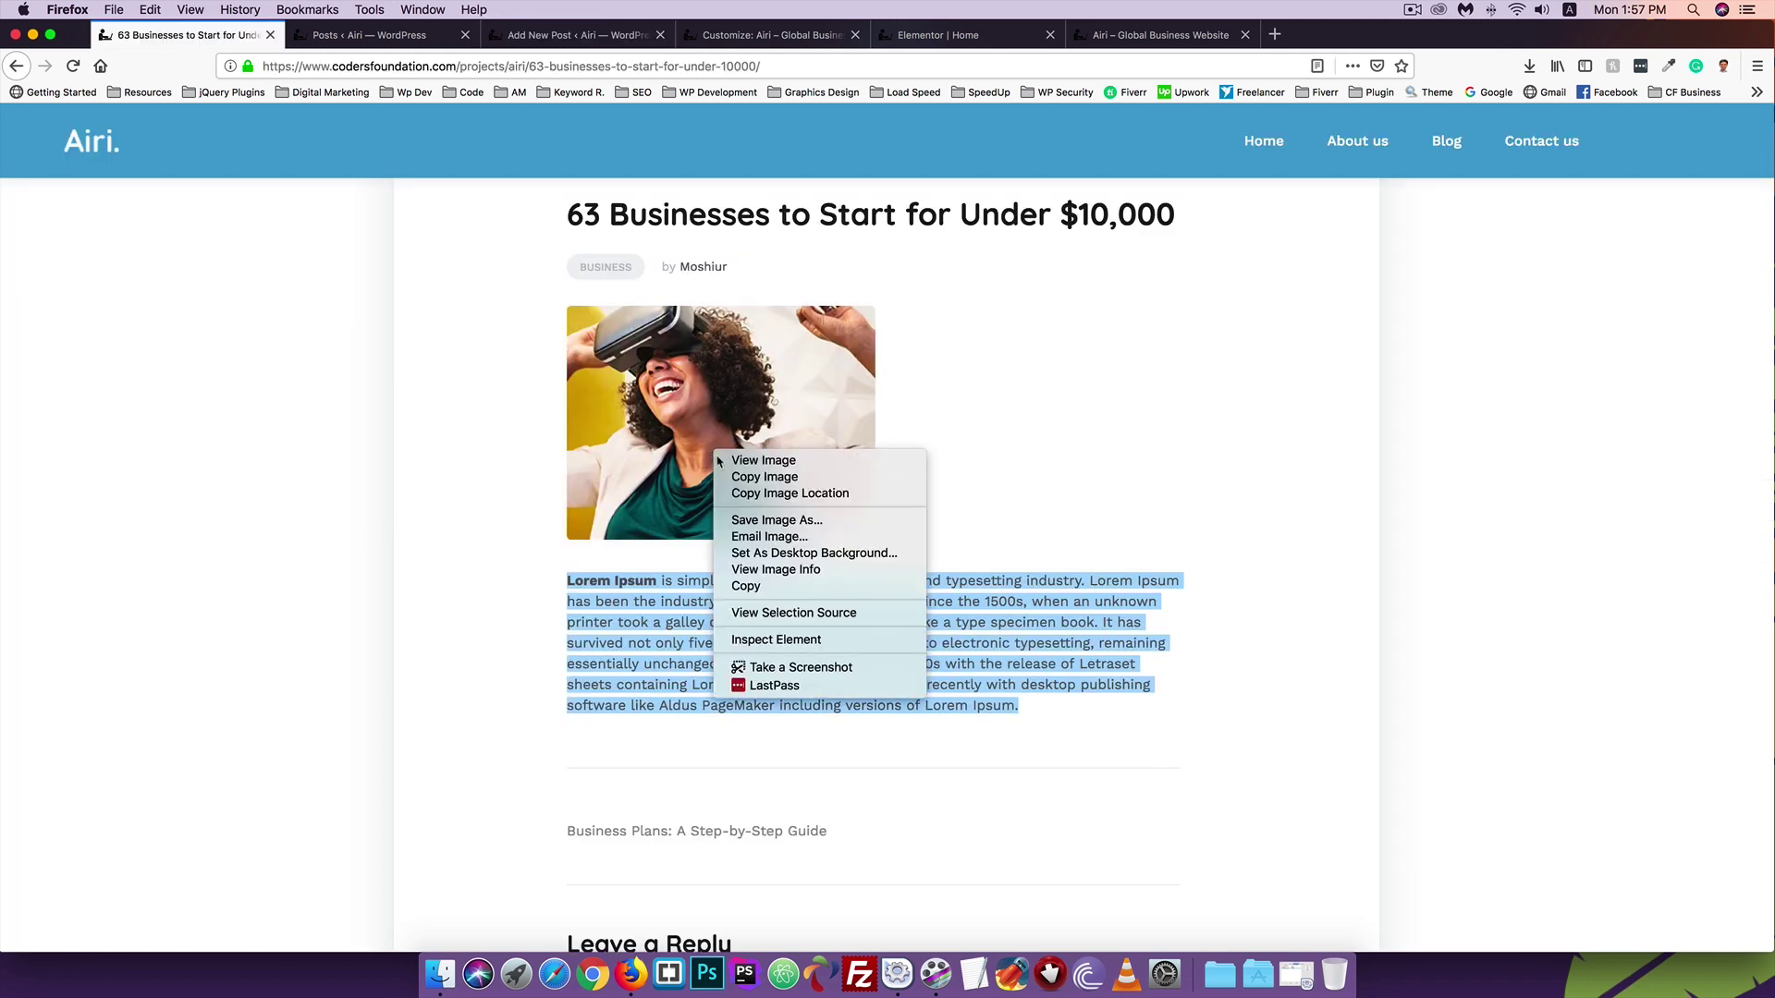
click(739, 462)
right_click(807, 455)
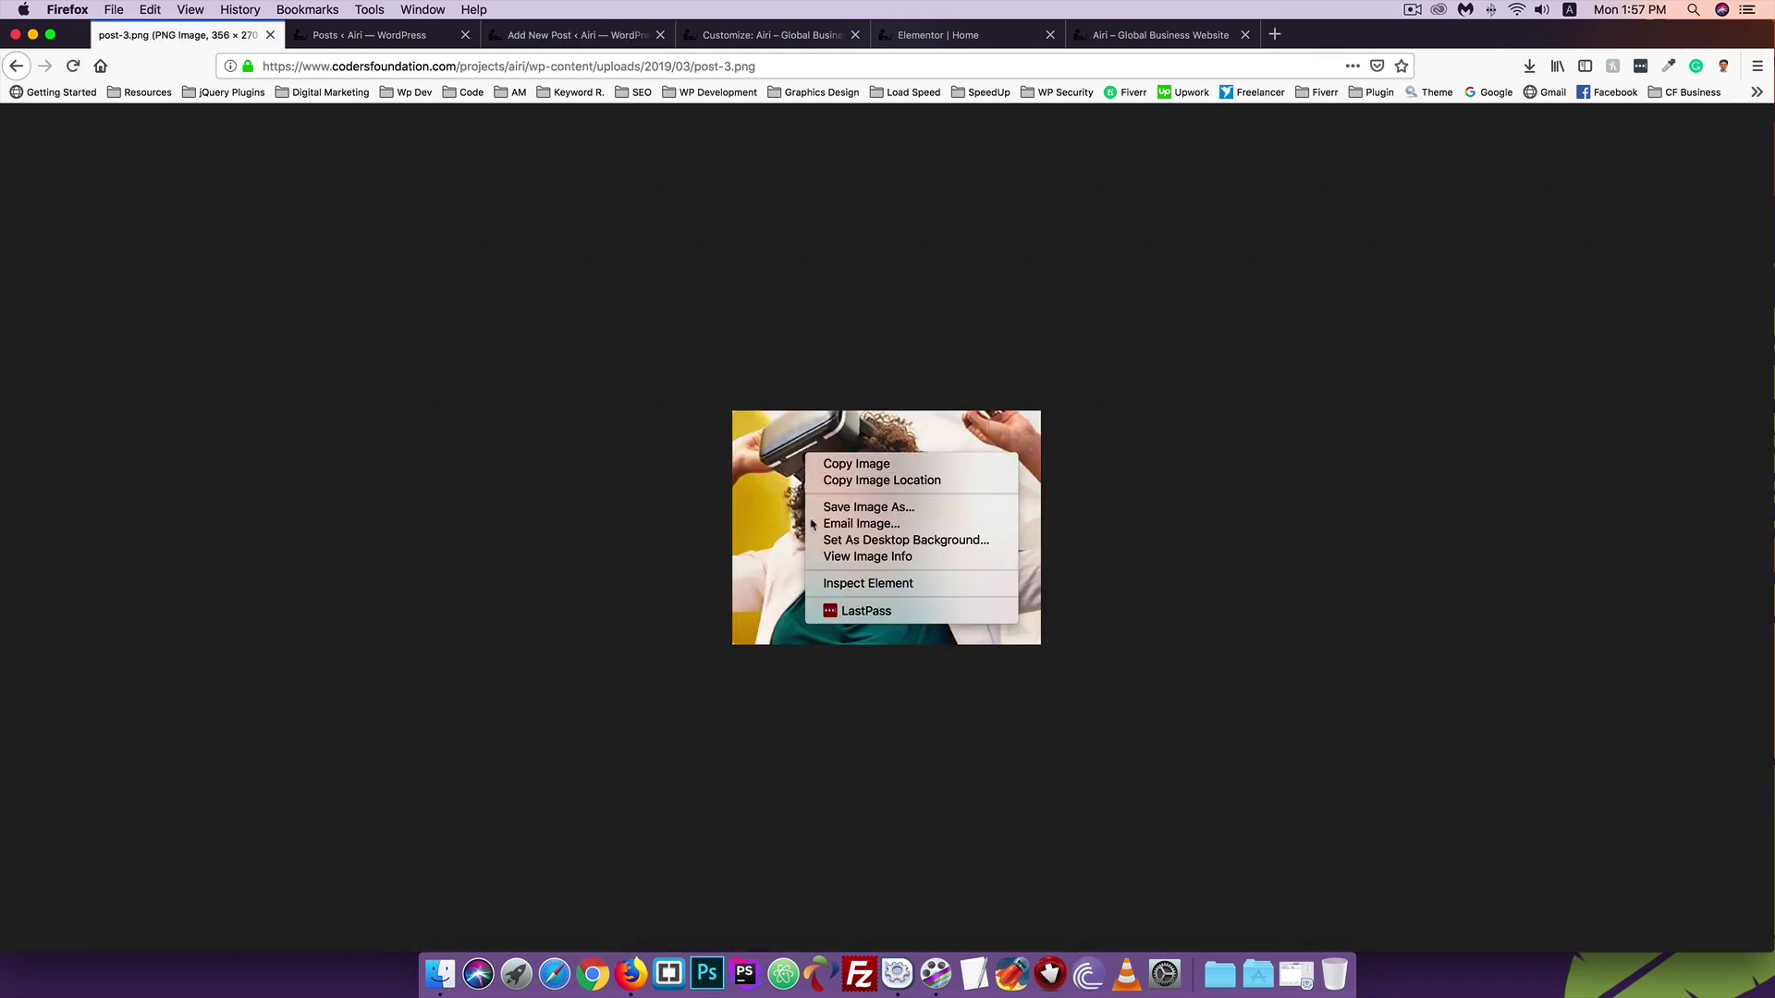
click(837, 507)
click(1156, 561)
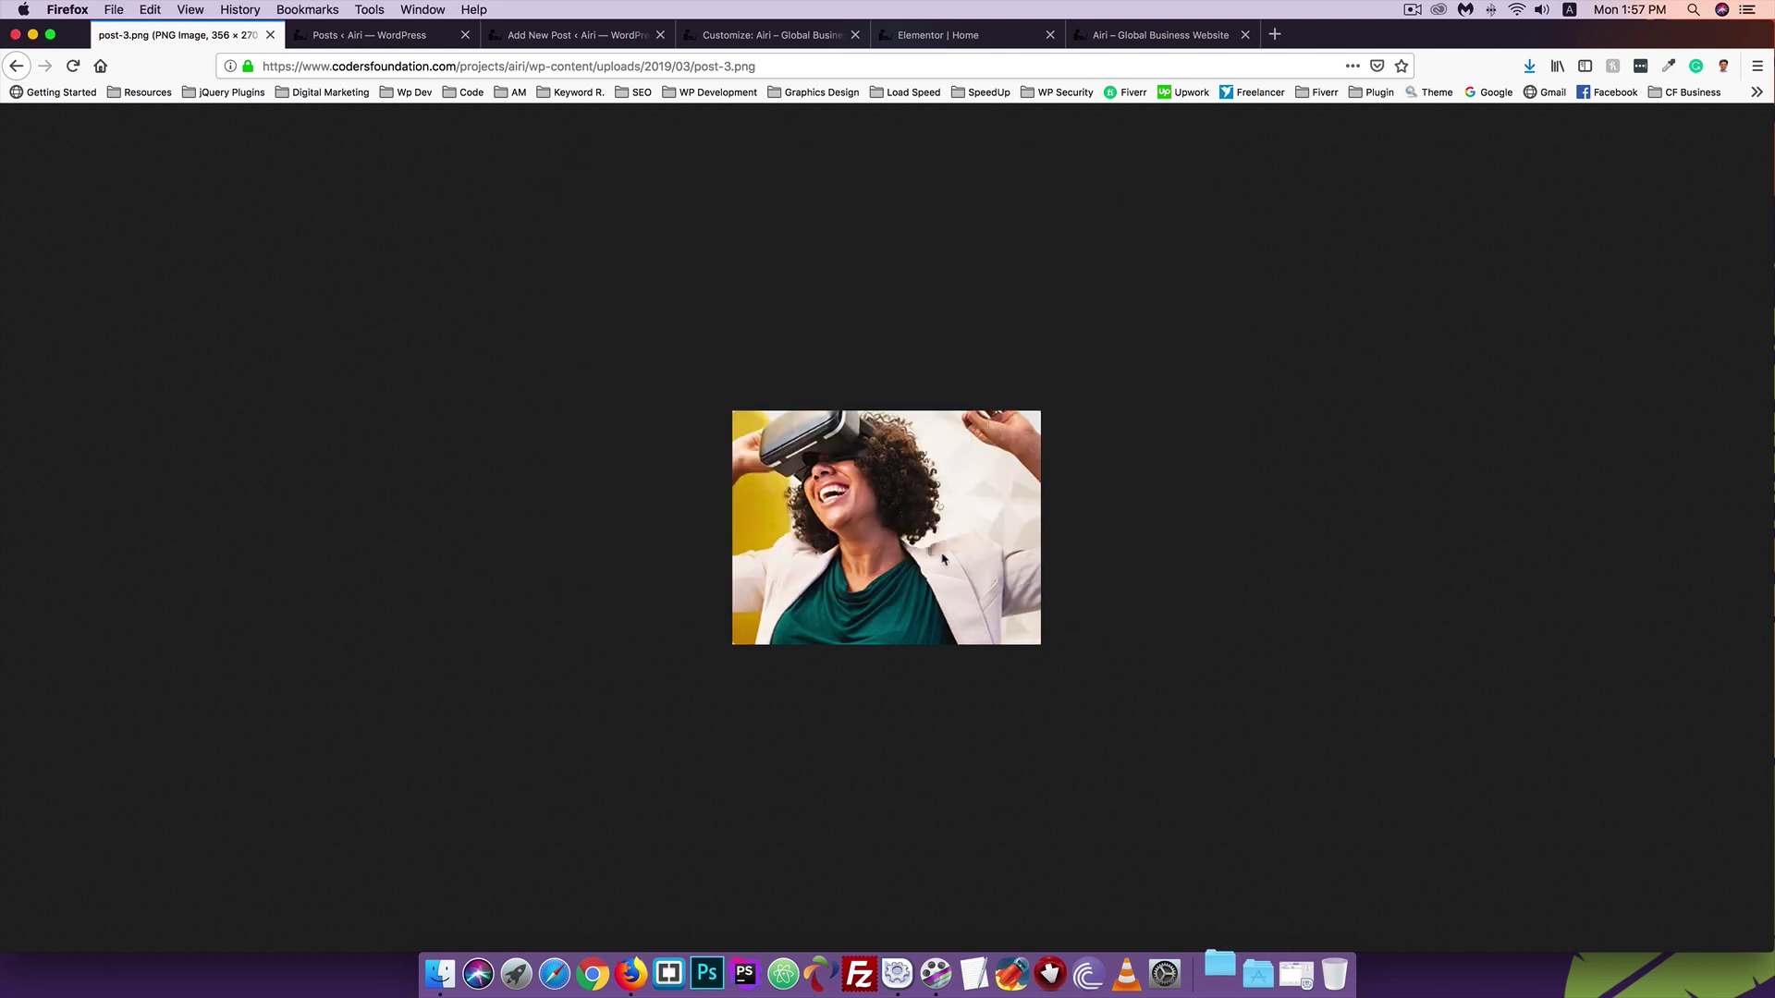
click(16, 65)
click(540, 36)
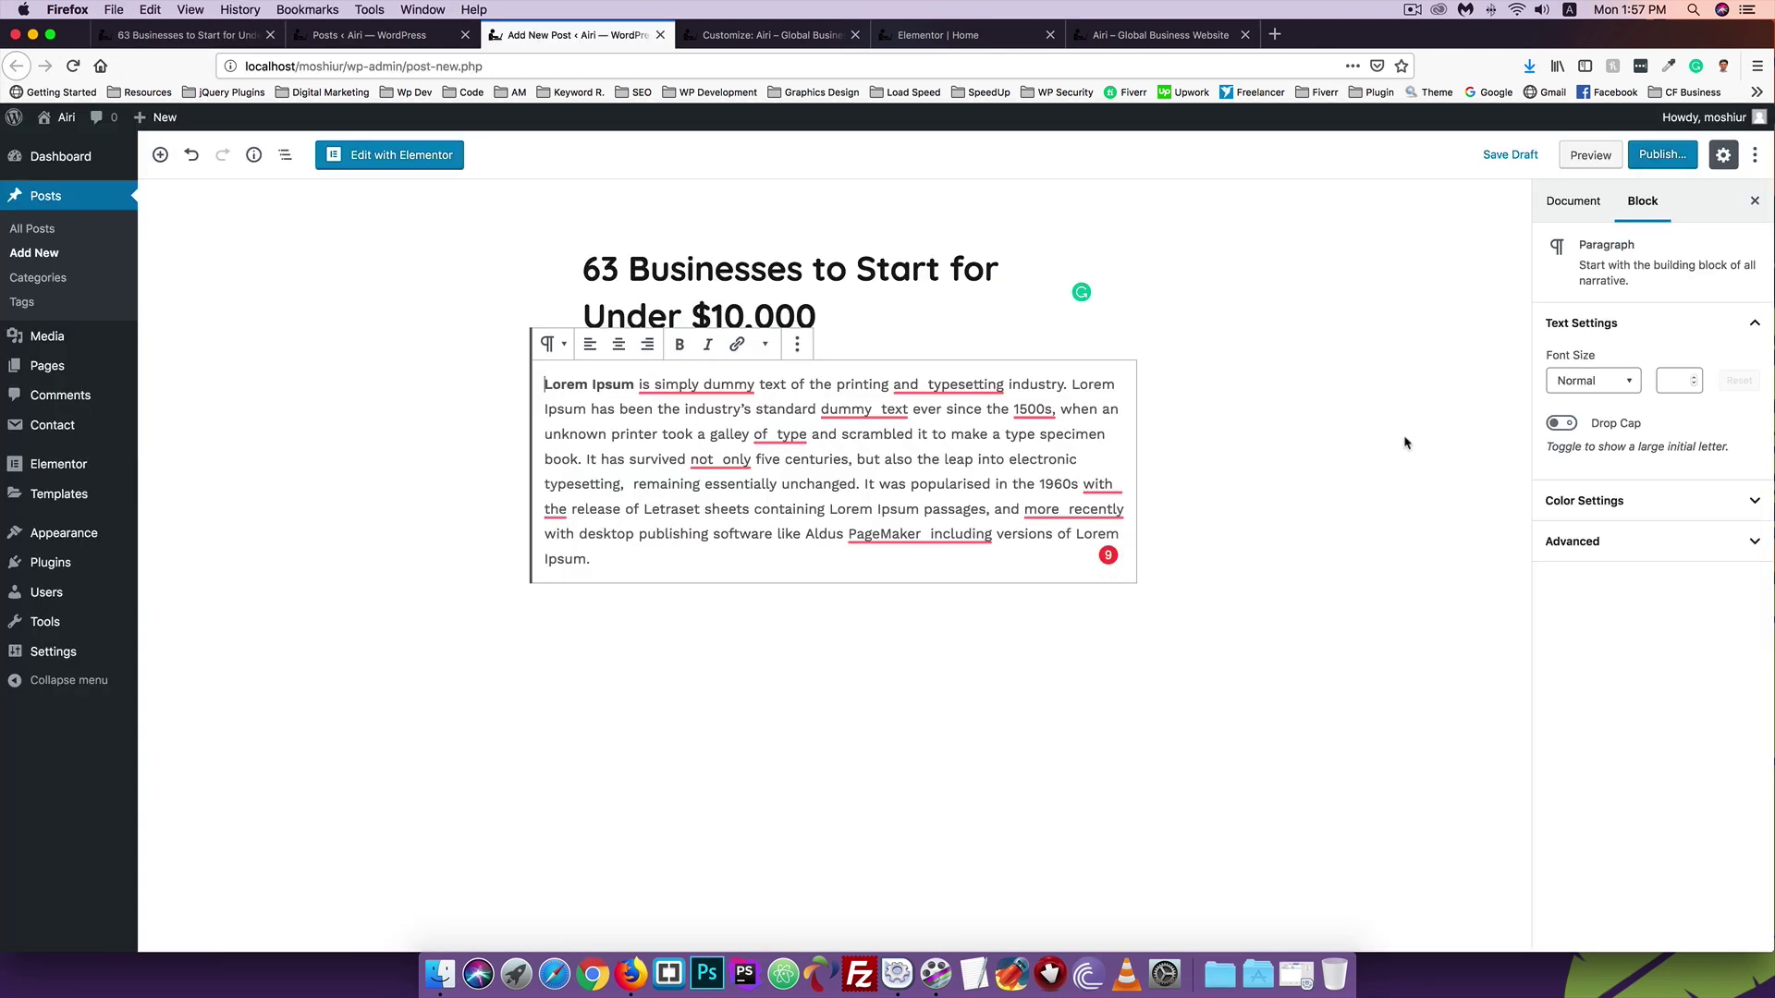
Upload post-3.png and set it as the post's featured image
click(1568, 206)
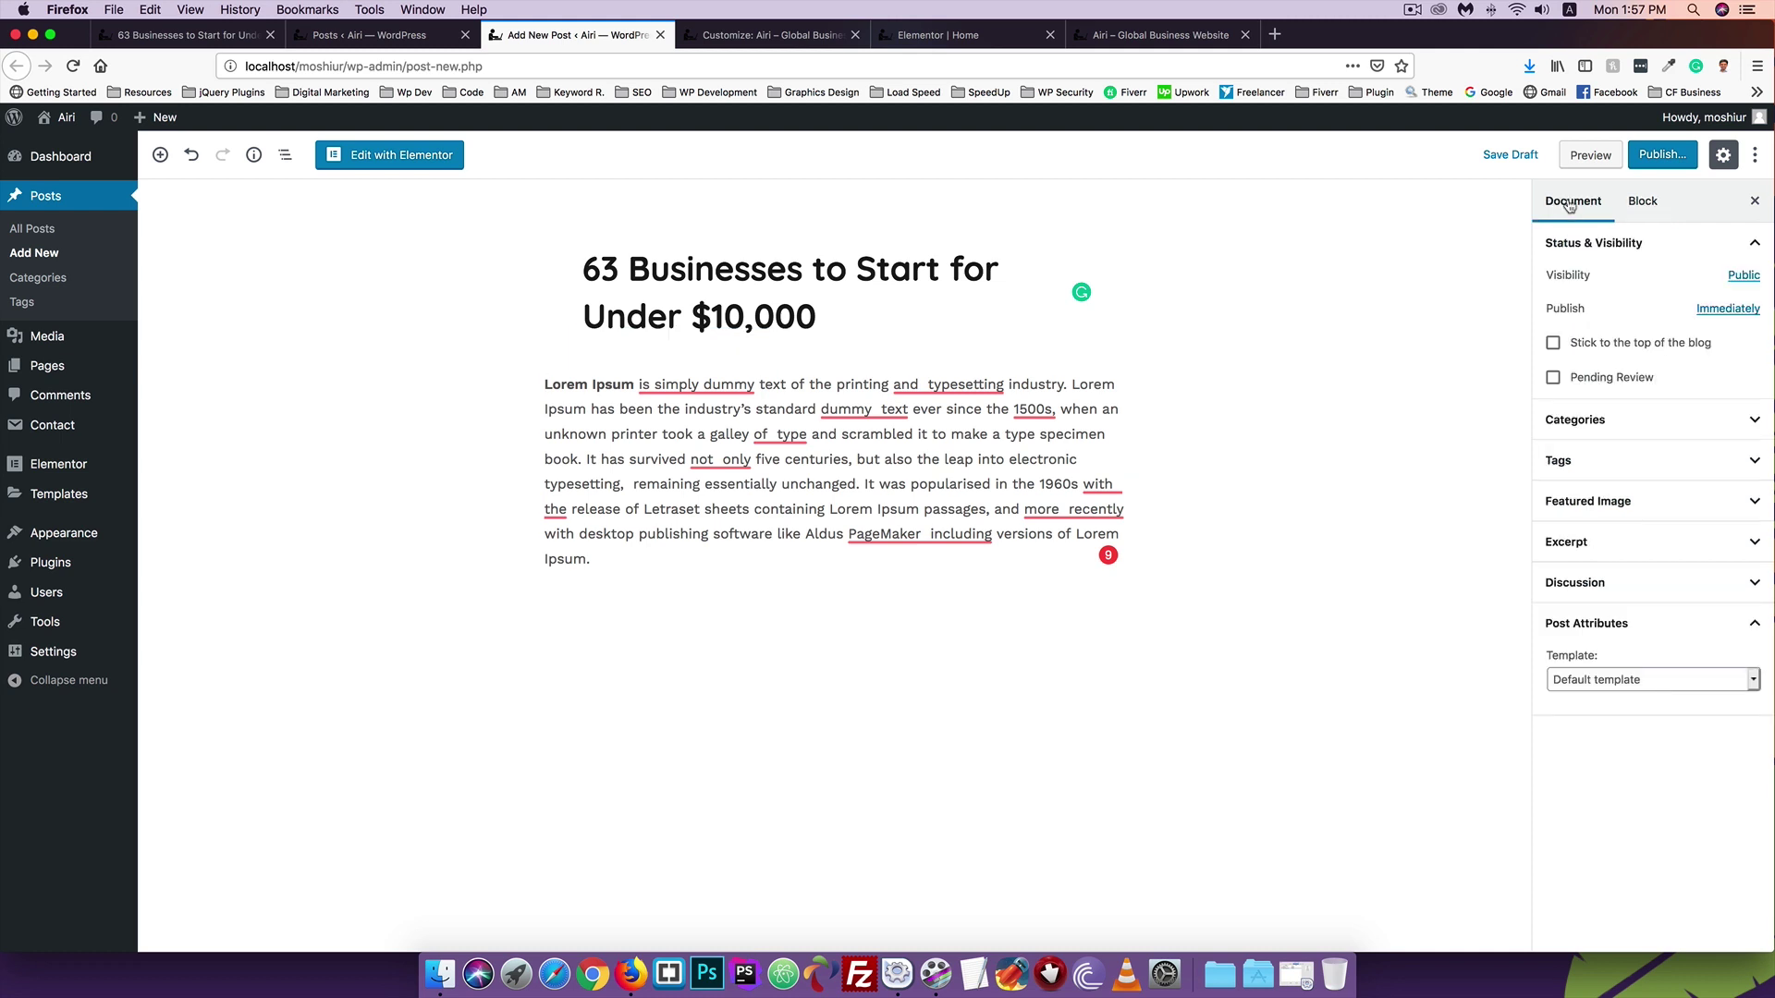
click(1598, 507)
click(1610, 544)
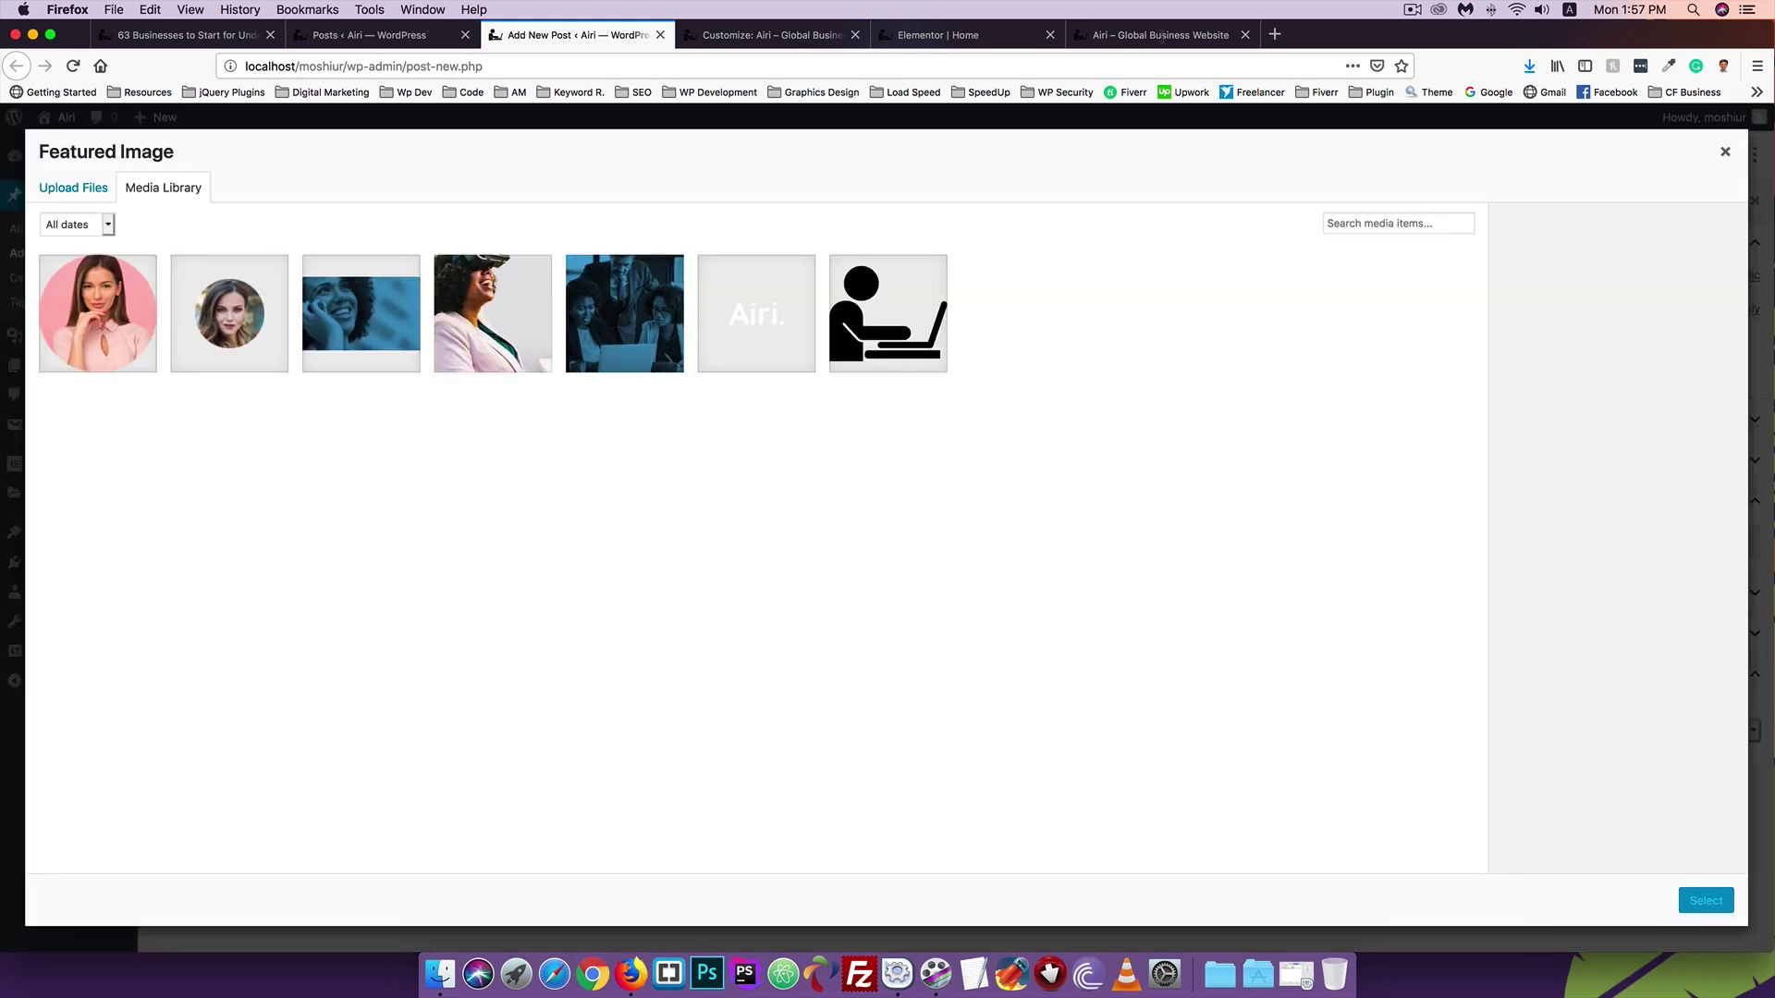
click(1529, 65)
drag(1351, 111, 671, 553)
click(671, 553)
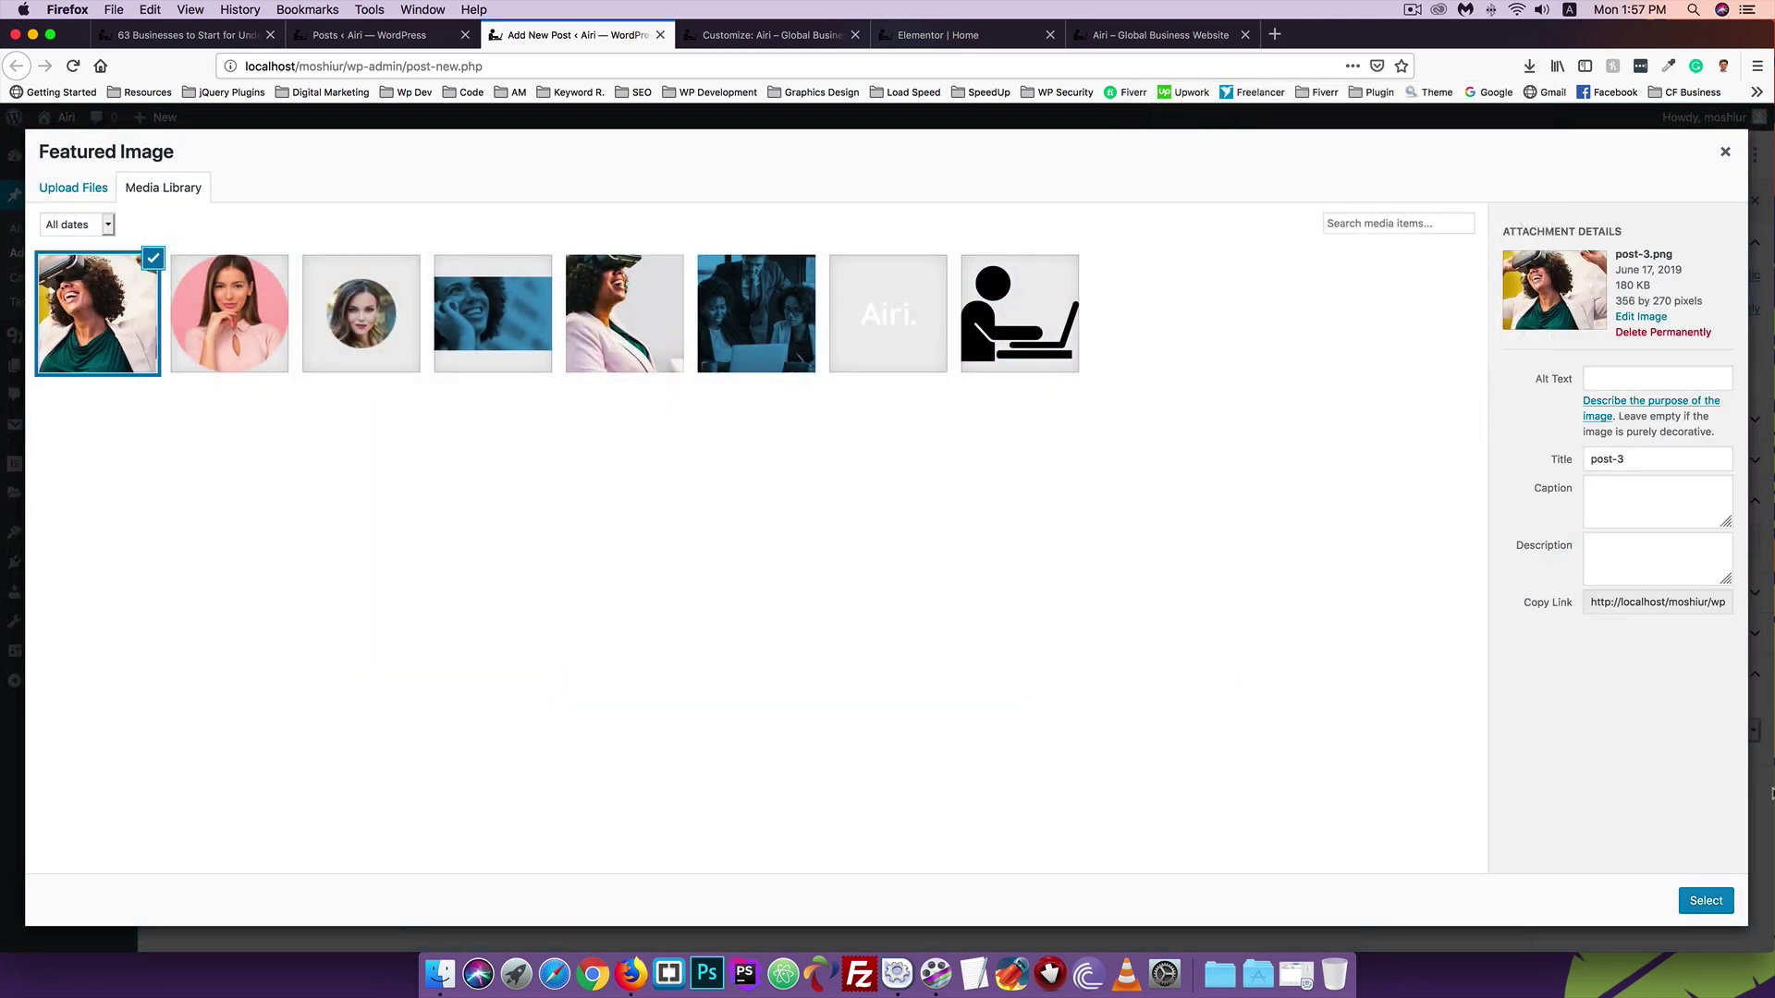
click(1698, 904)
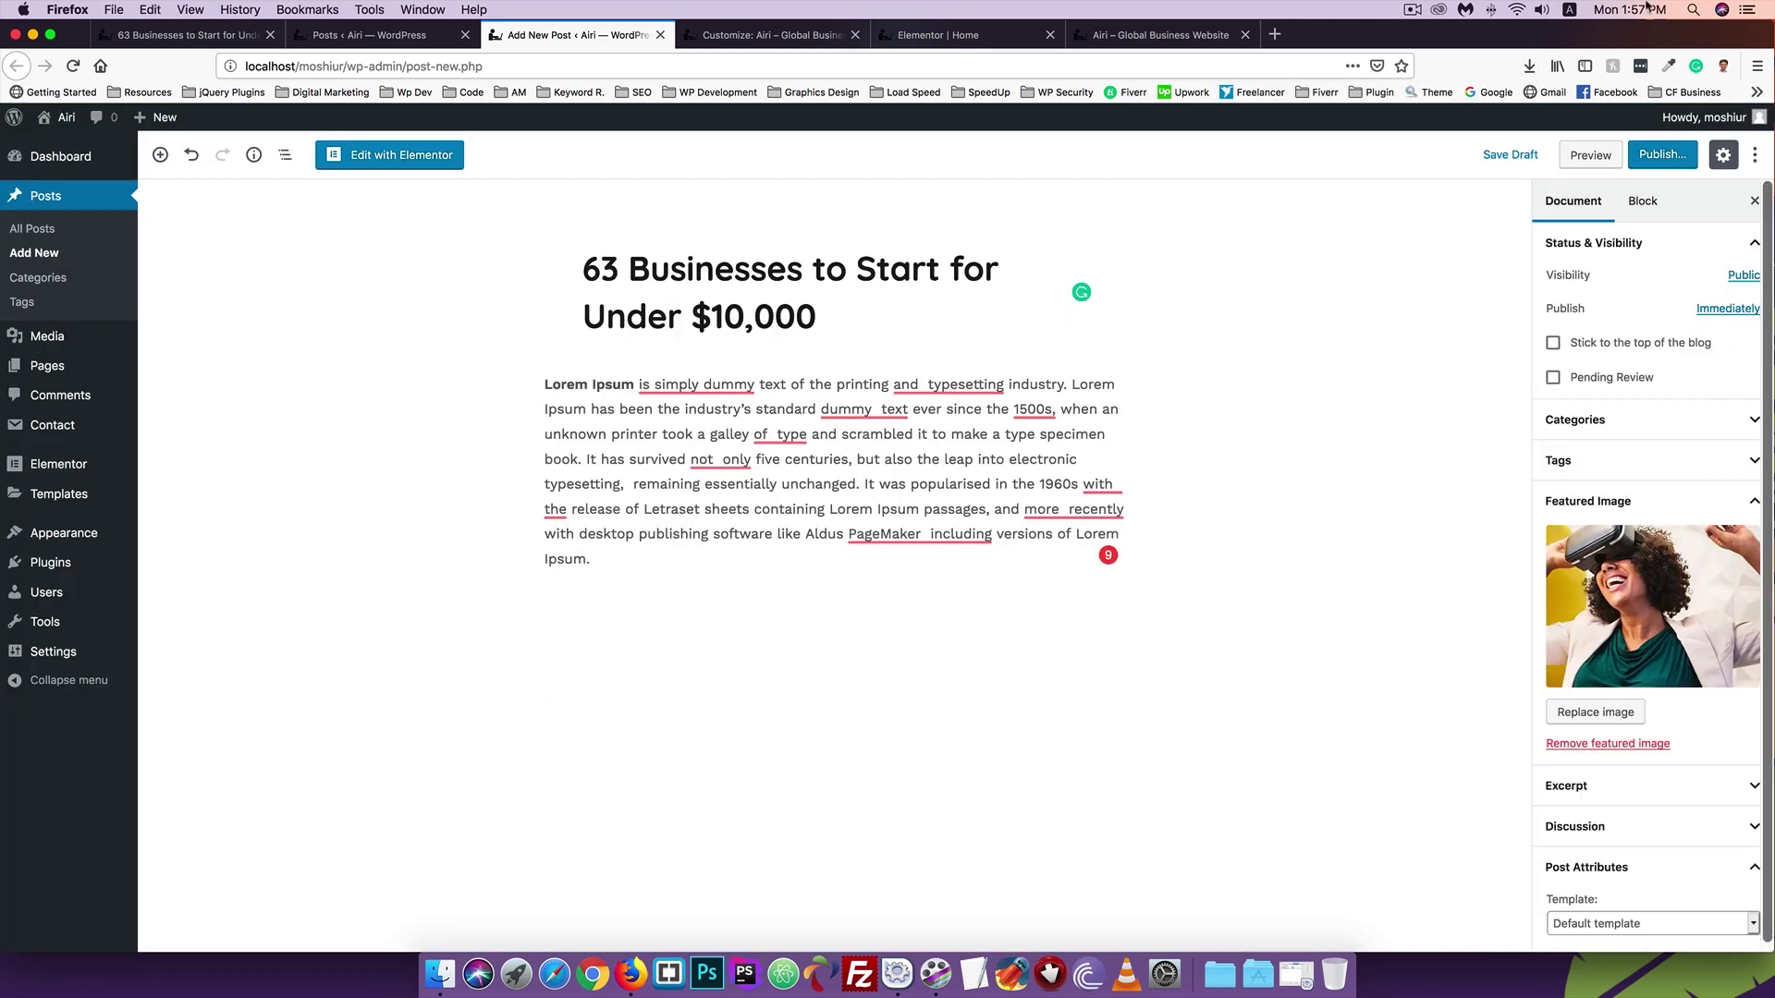
Assign the post to the business category and begin publishing
scroll(1626, 591, down, 1)
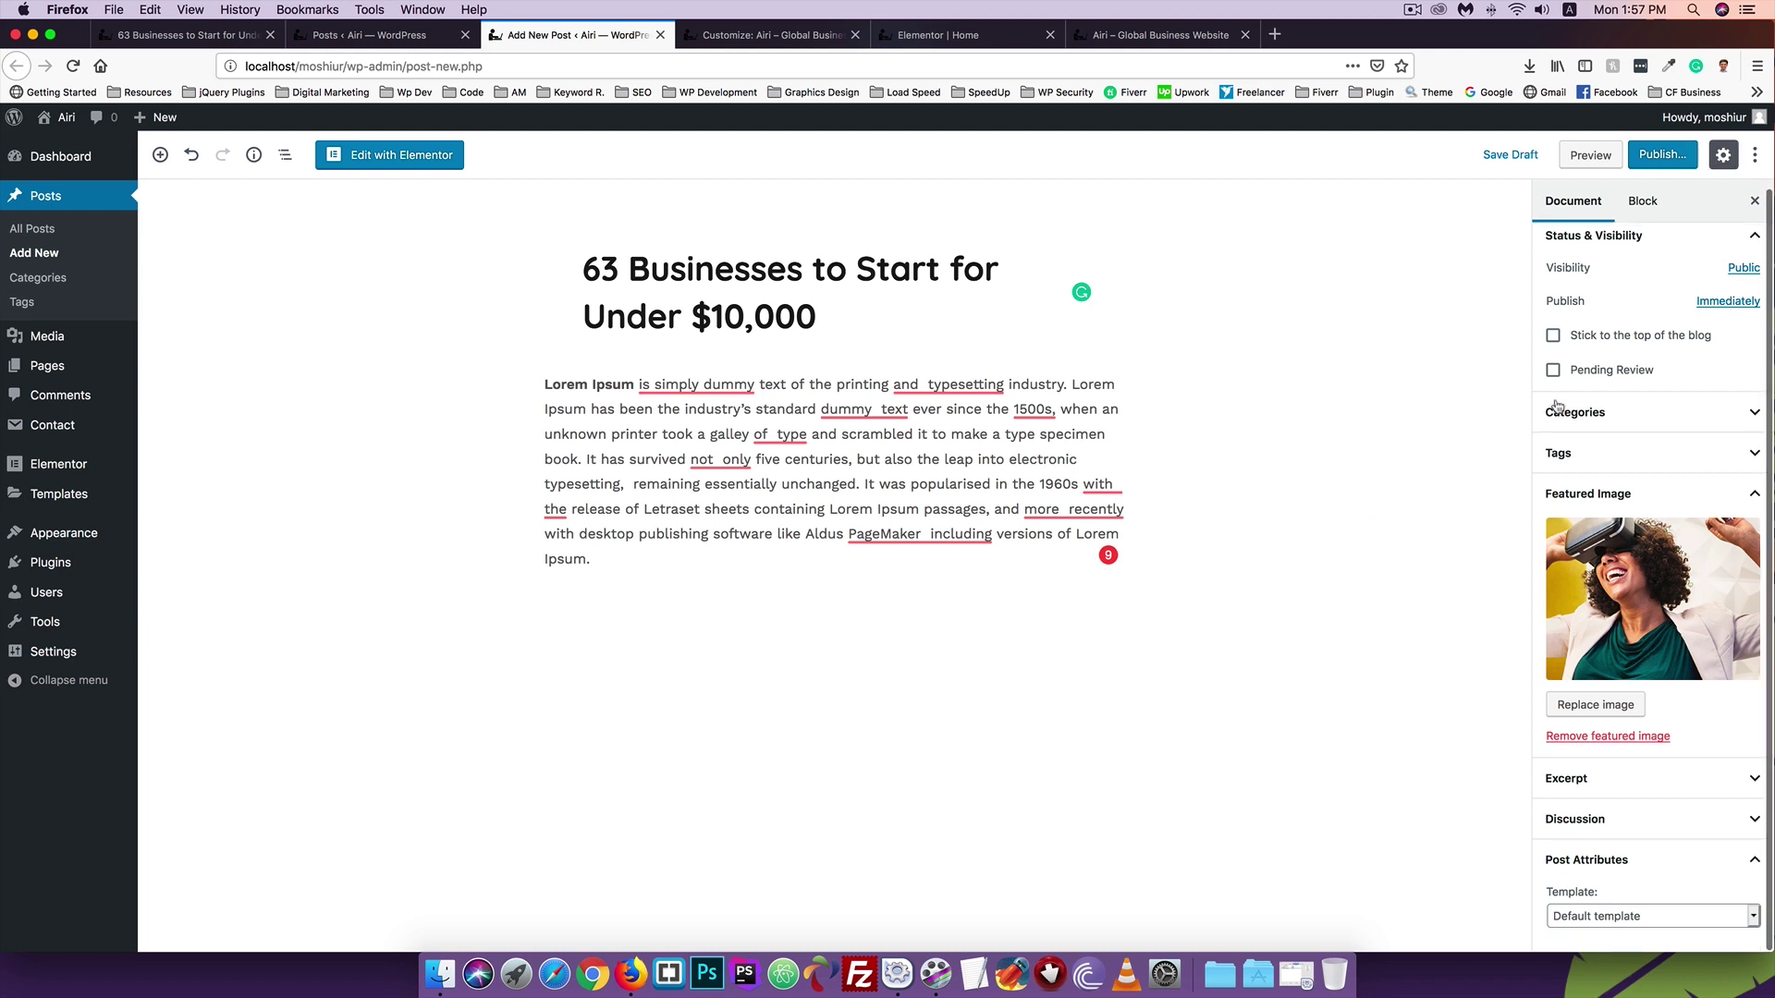
click(1565, 416)
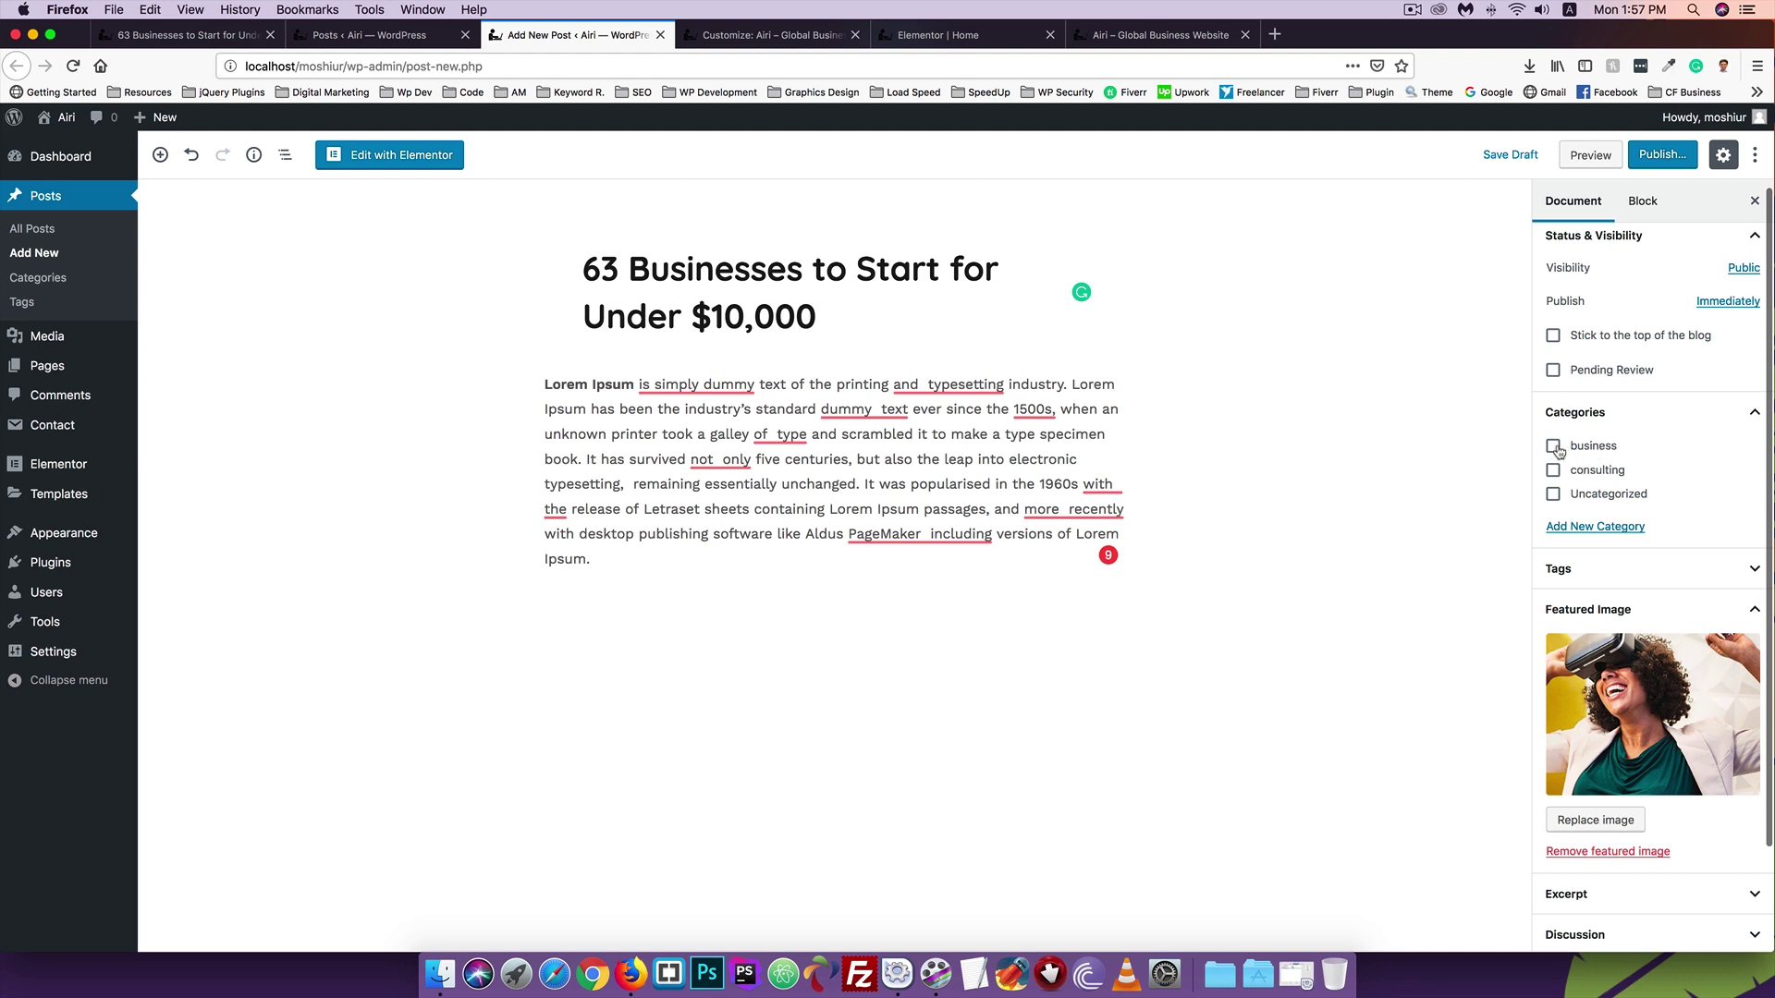
click(1557, 448)
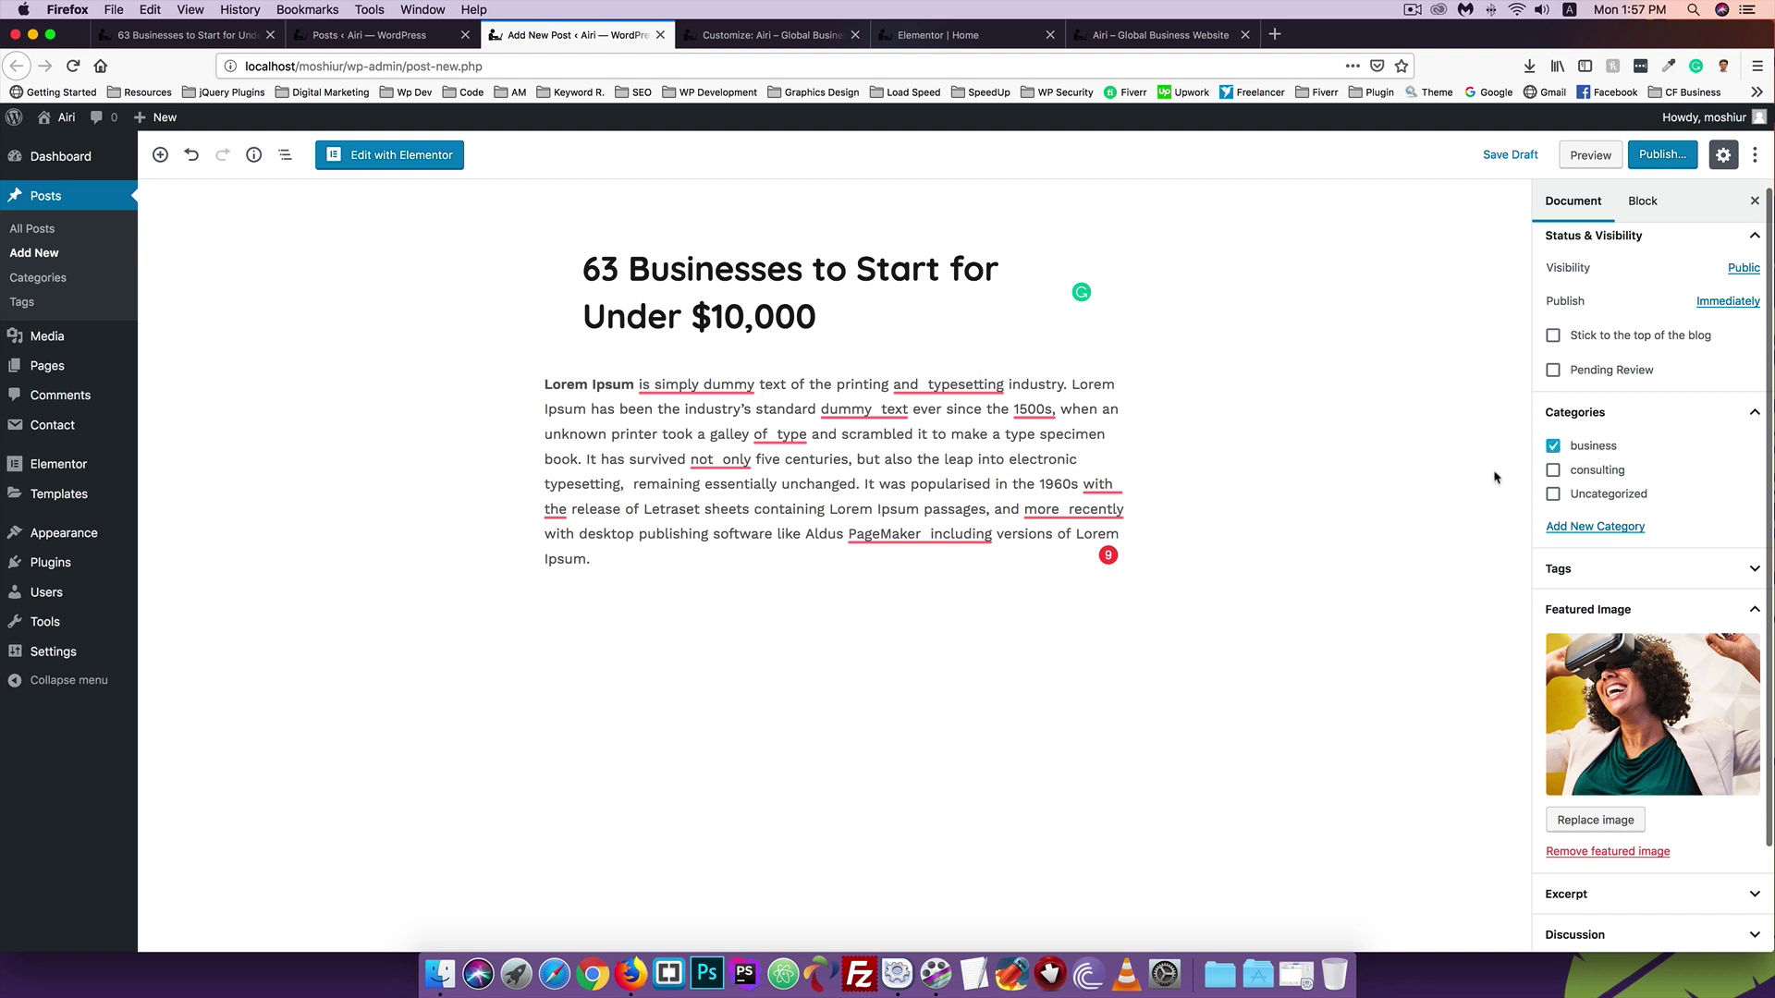
click(1662, 155)
Confirm publishing, then rename the business category to Business
click(1664, 155)
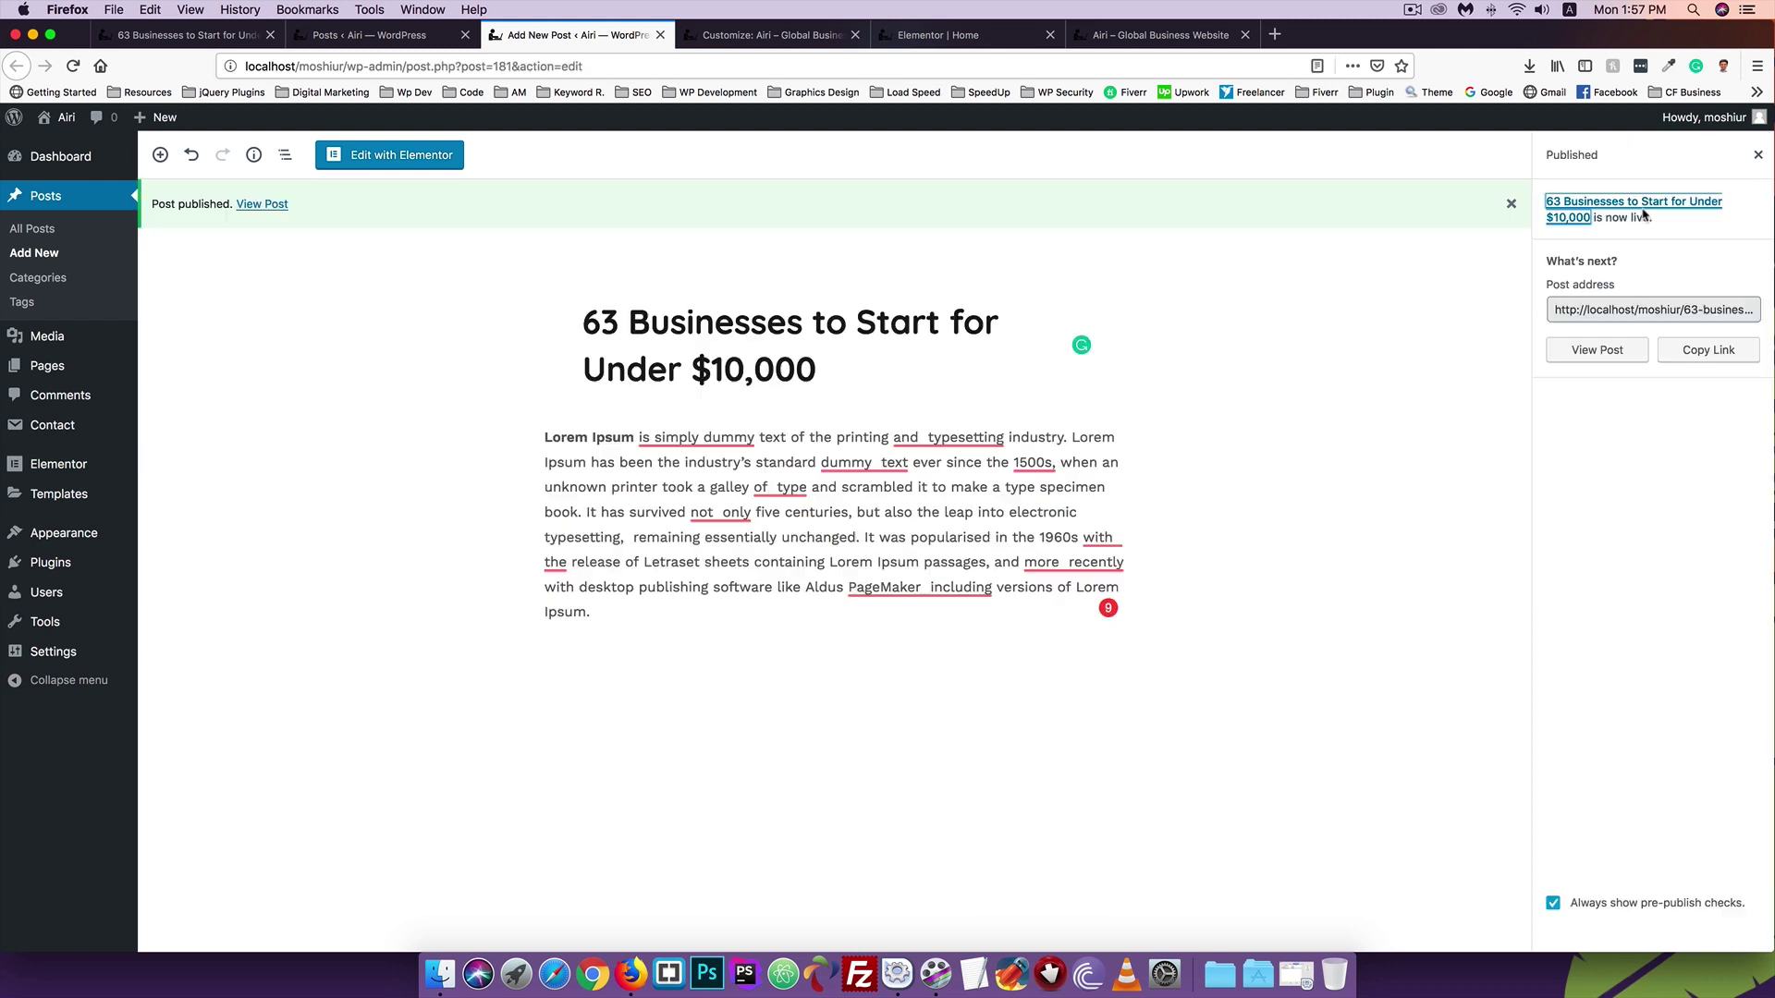
click(332, 41)
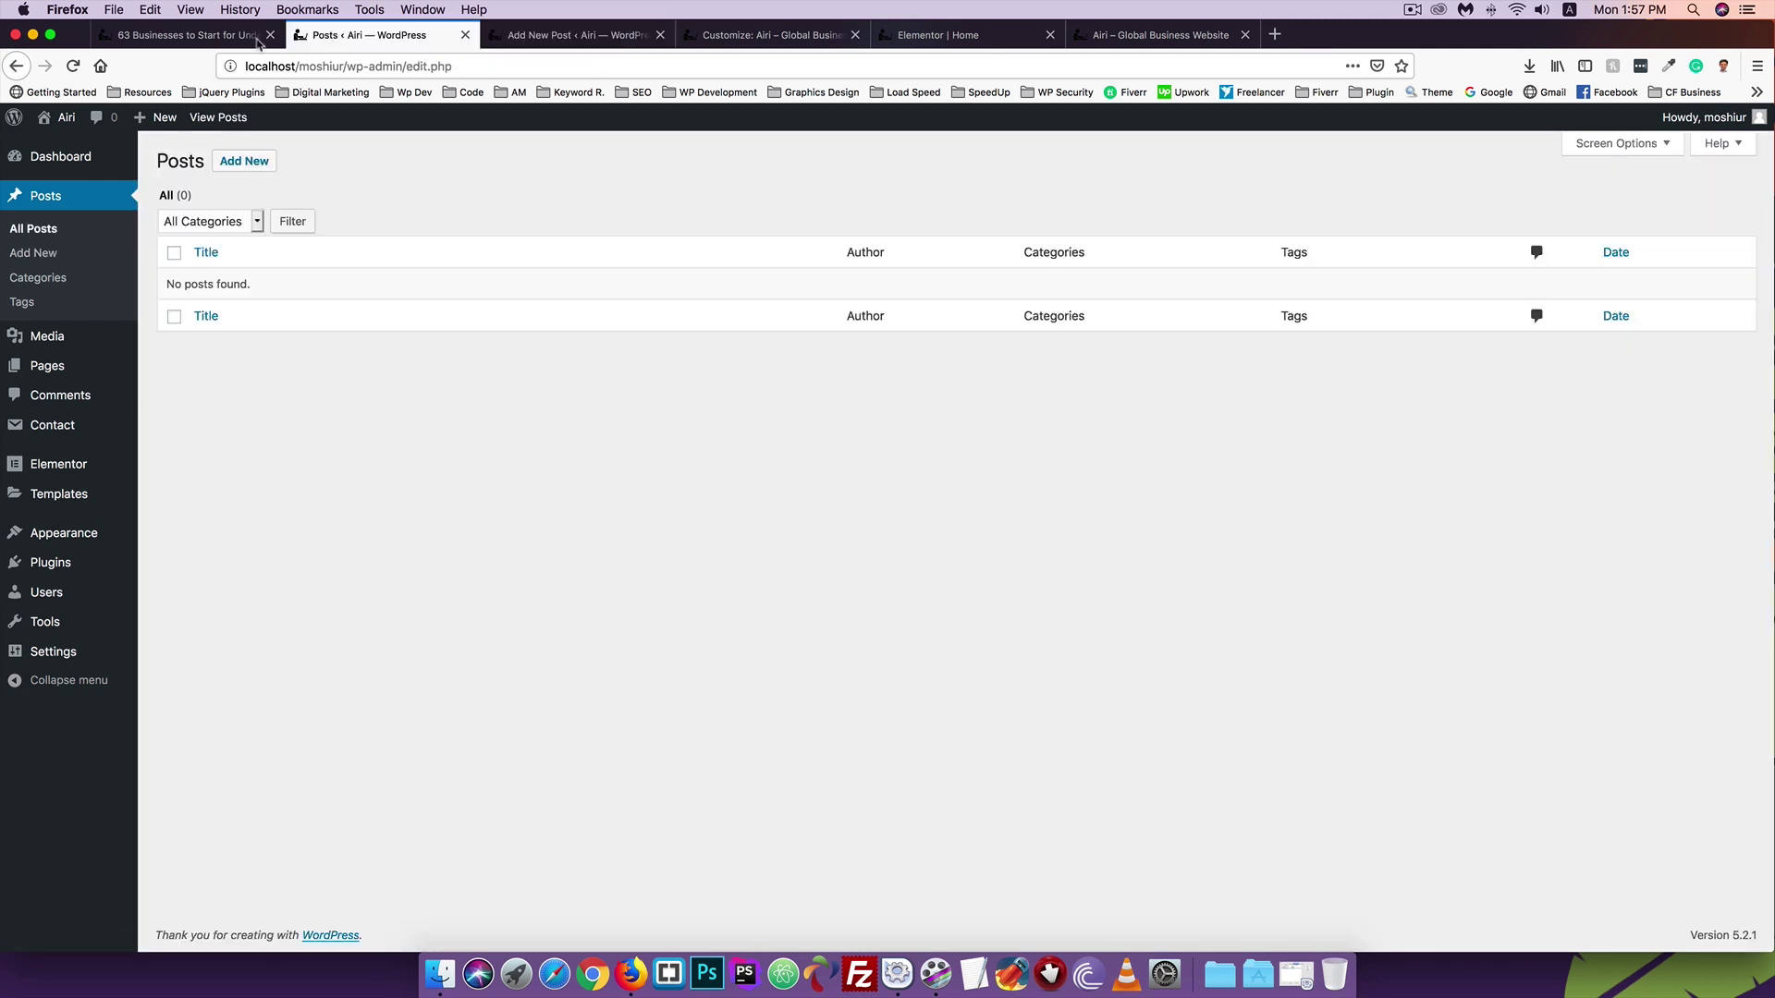
click(46, 284)
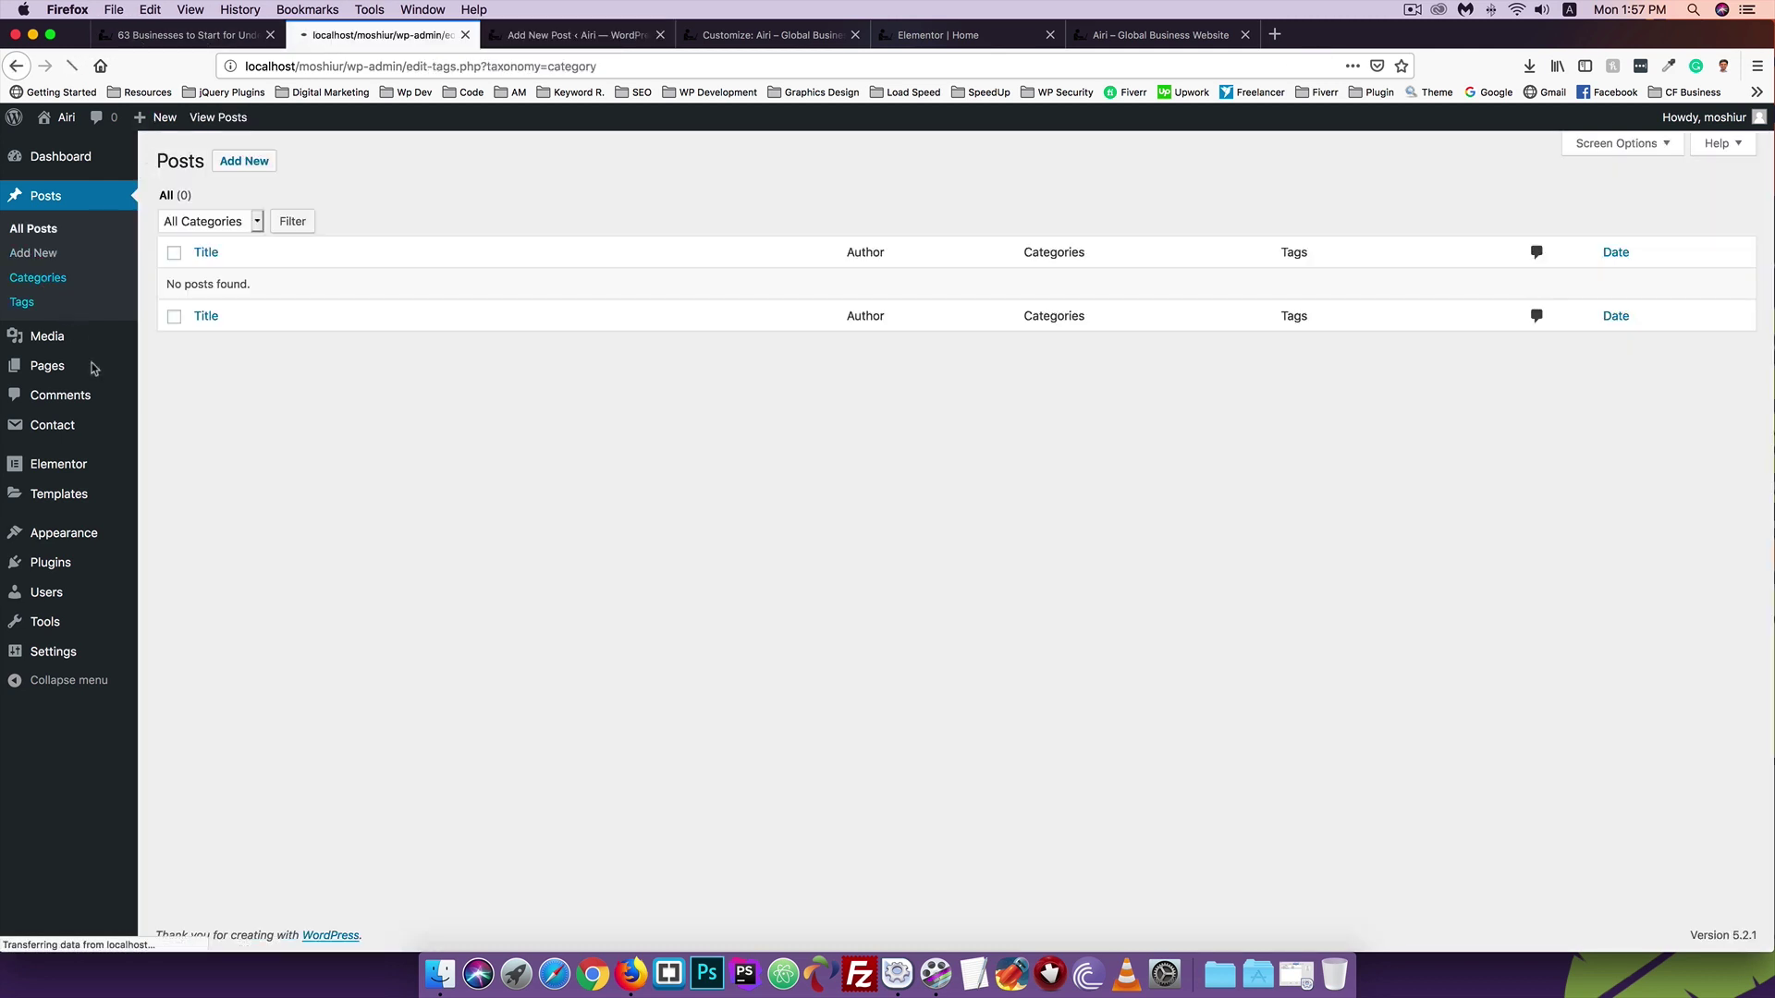
click(771, 308)
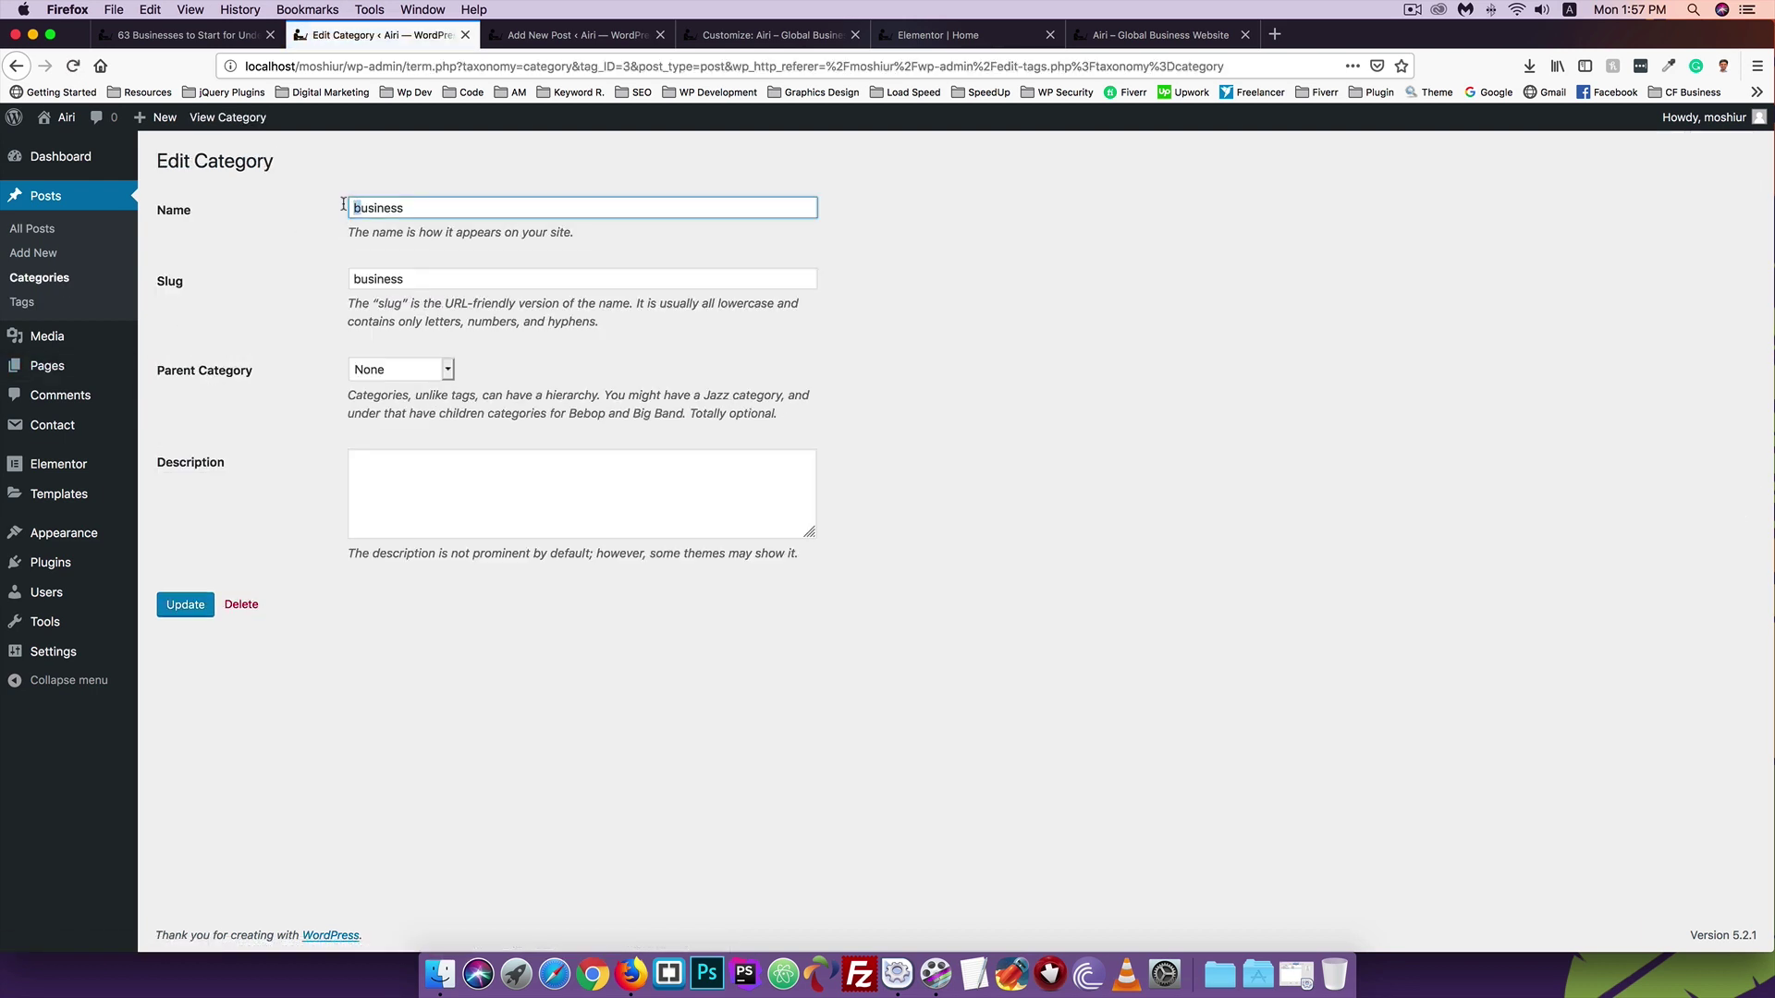
key(BackSpace)
text(B)
click(195, 612)
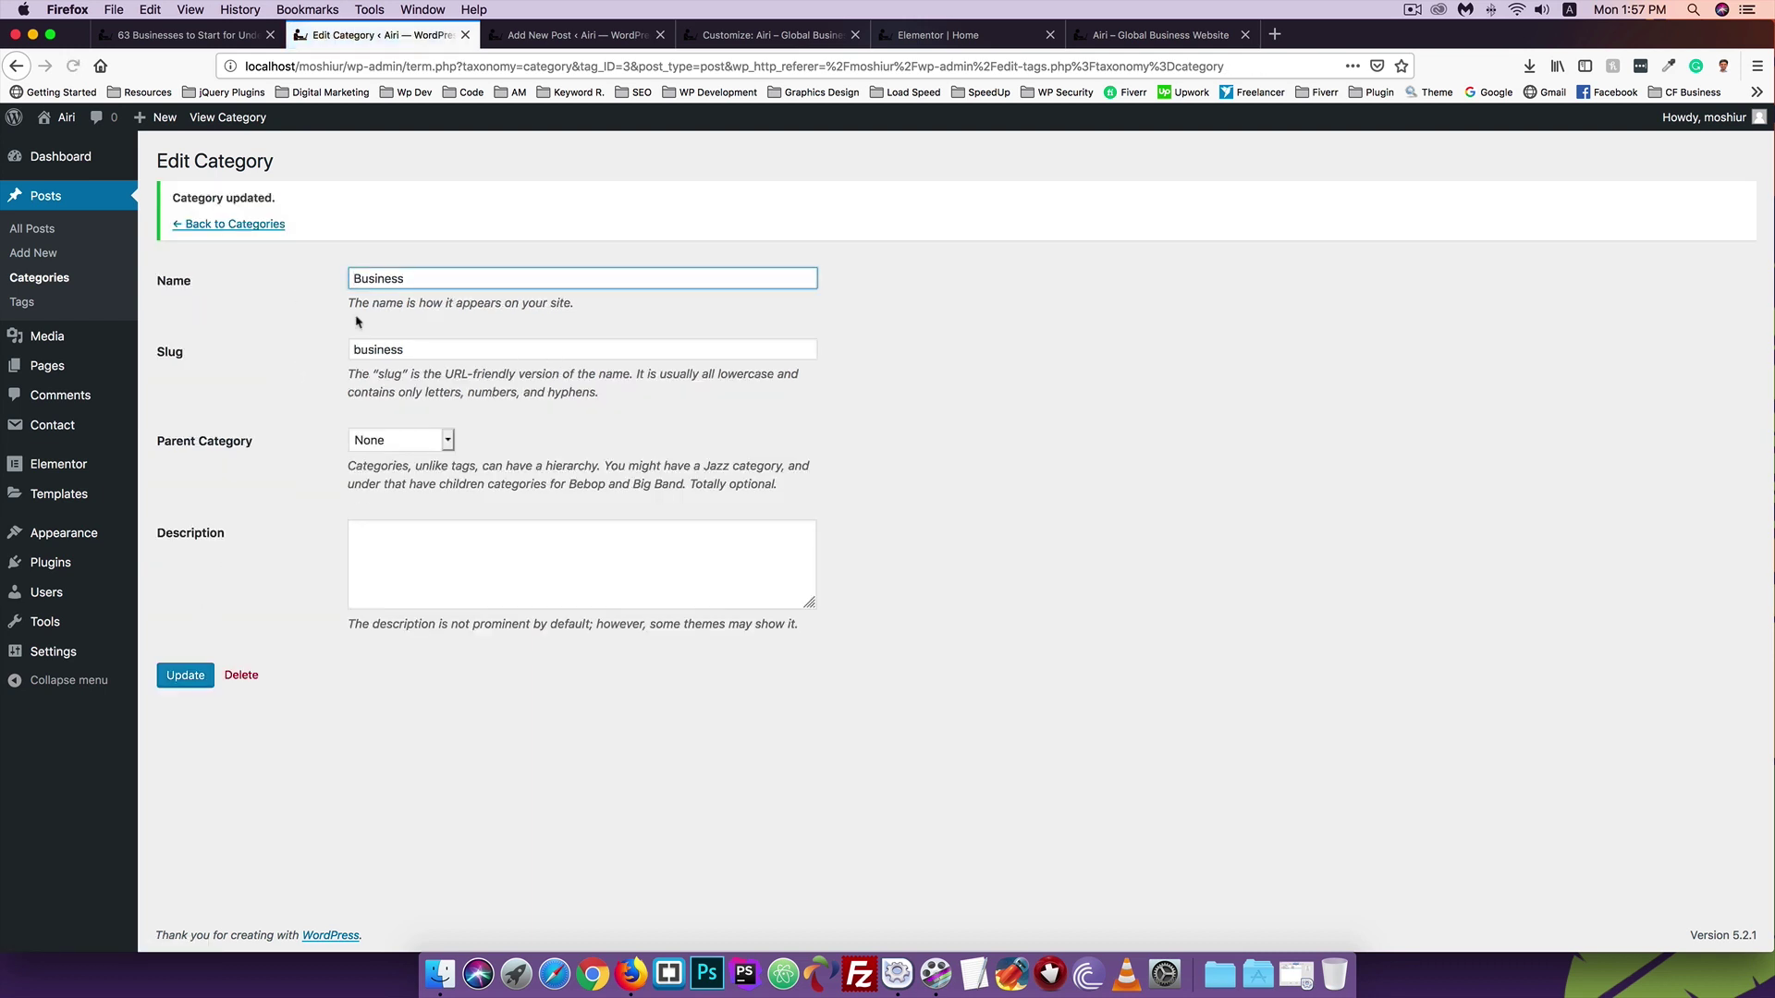
Rename the consulting category to Consulting
click(37, 280)
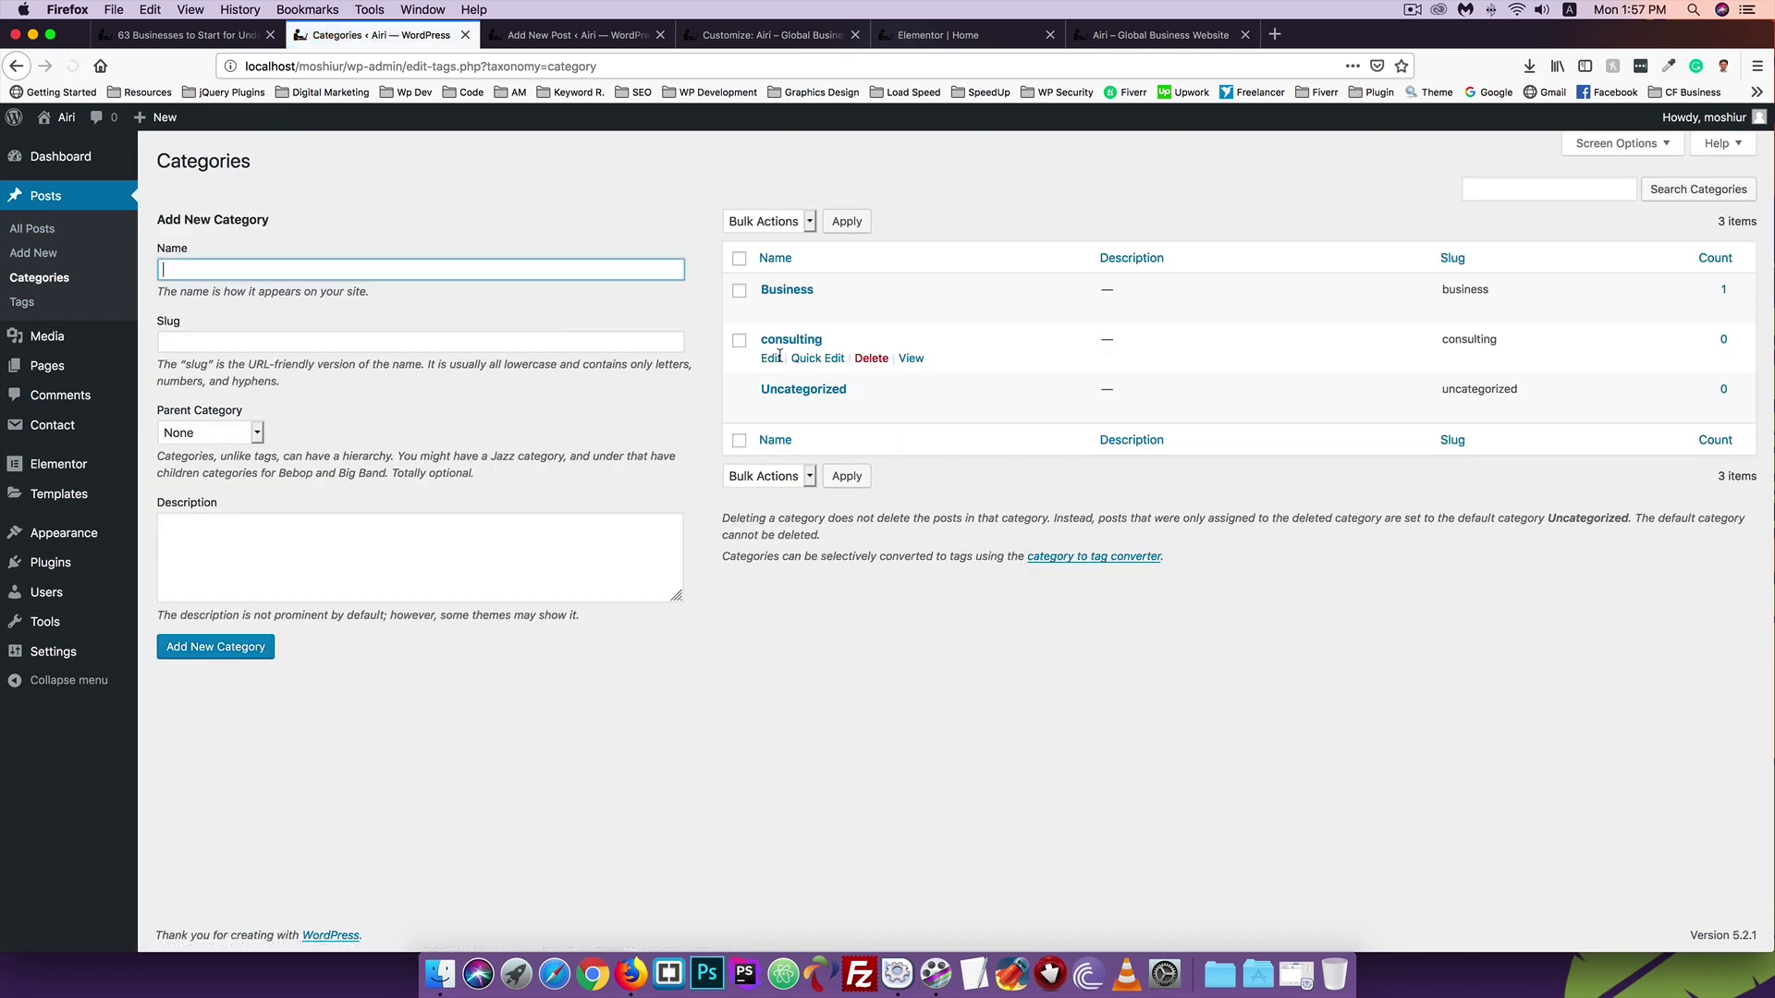
click(770, 359)
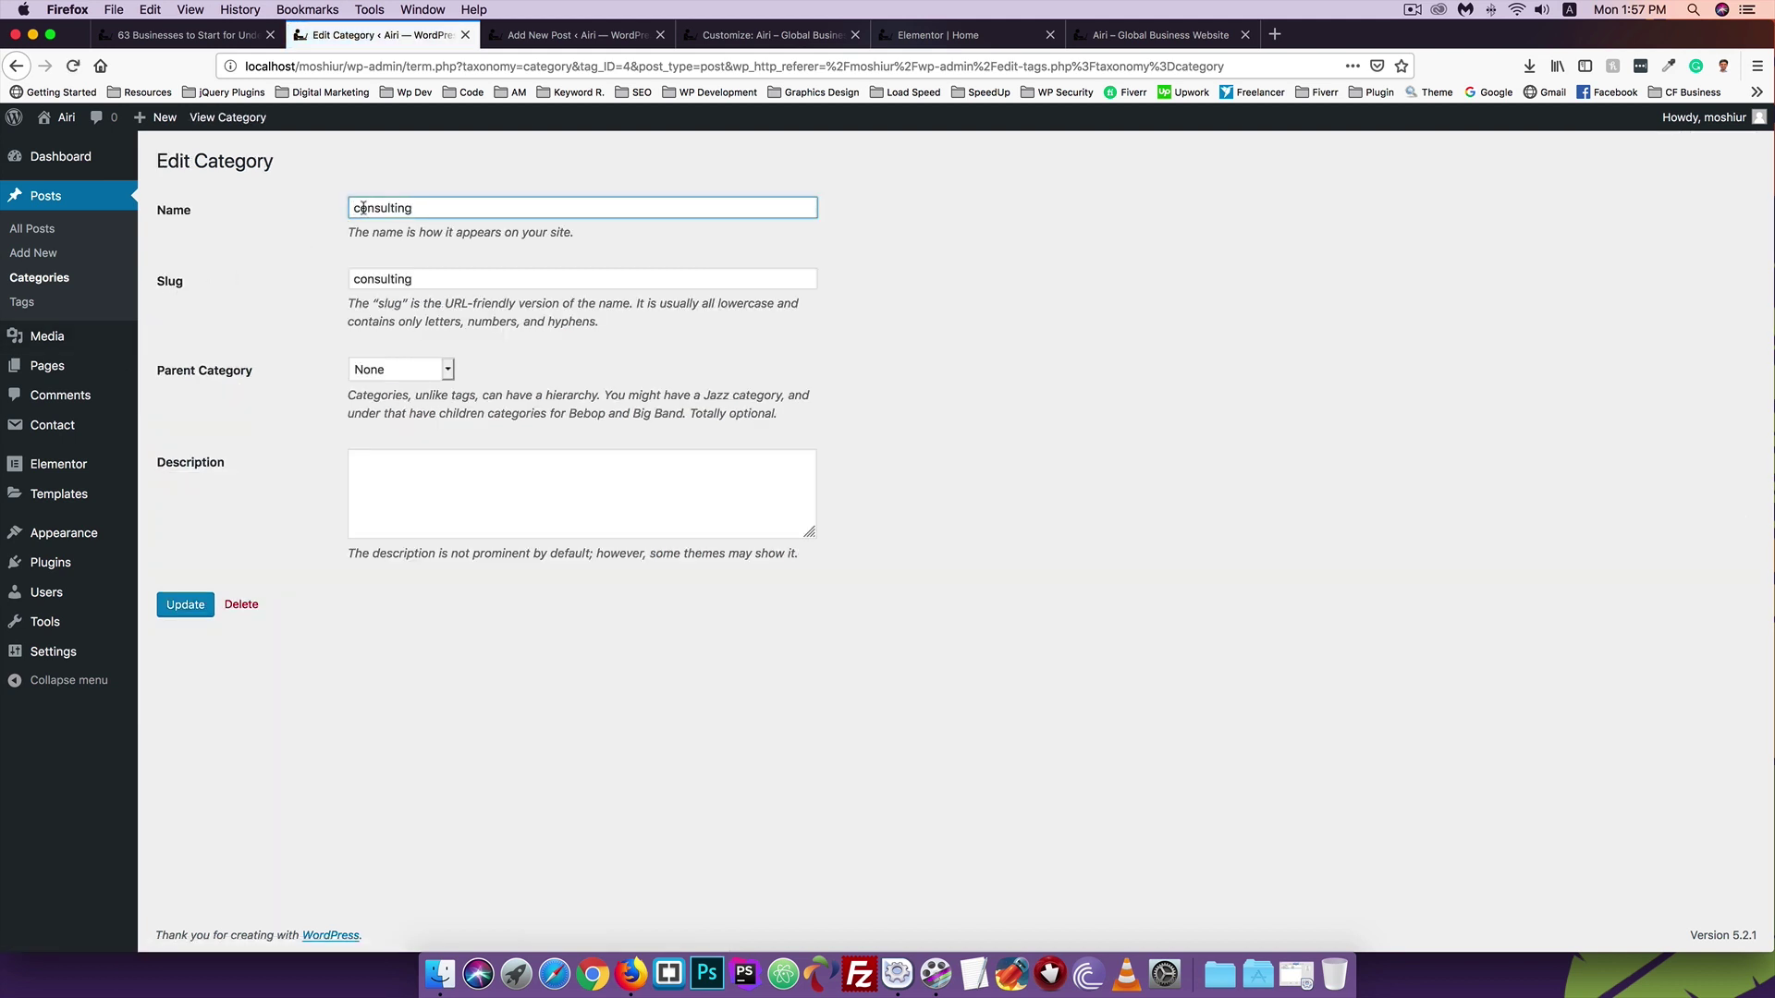
key(Right)
key(BackSpace)
text(C)
click(187, 606)
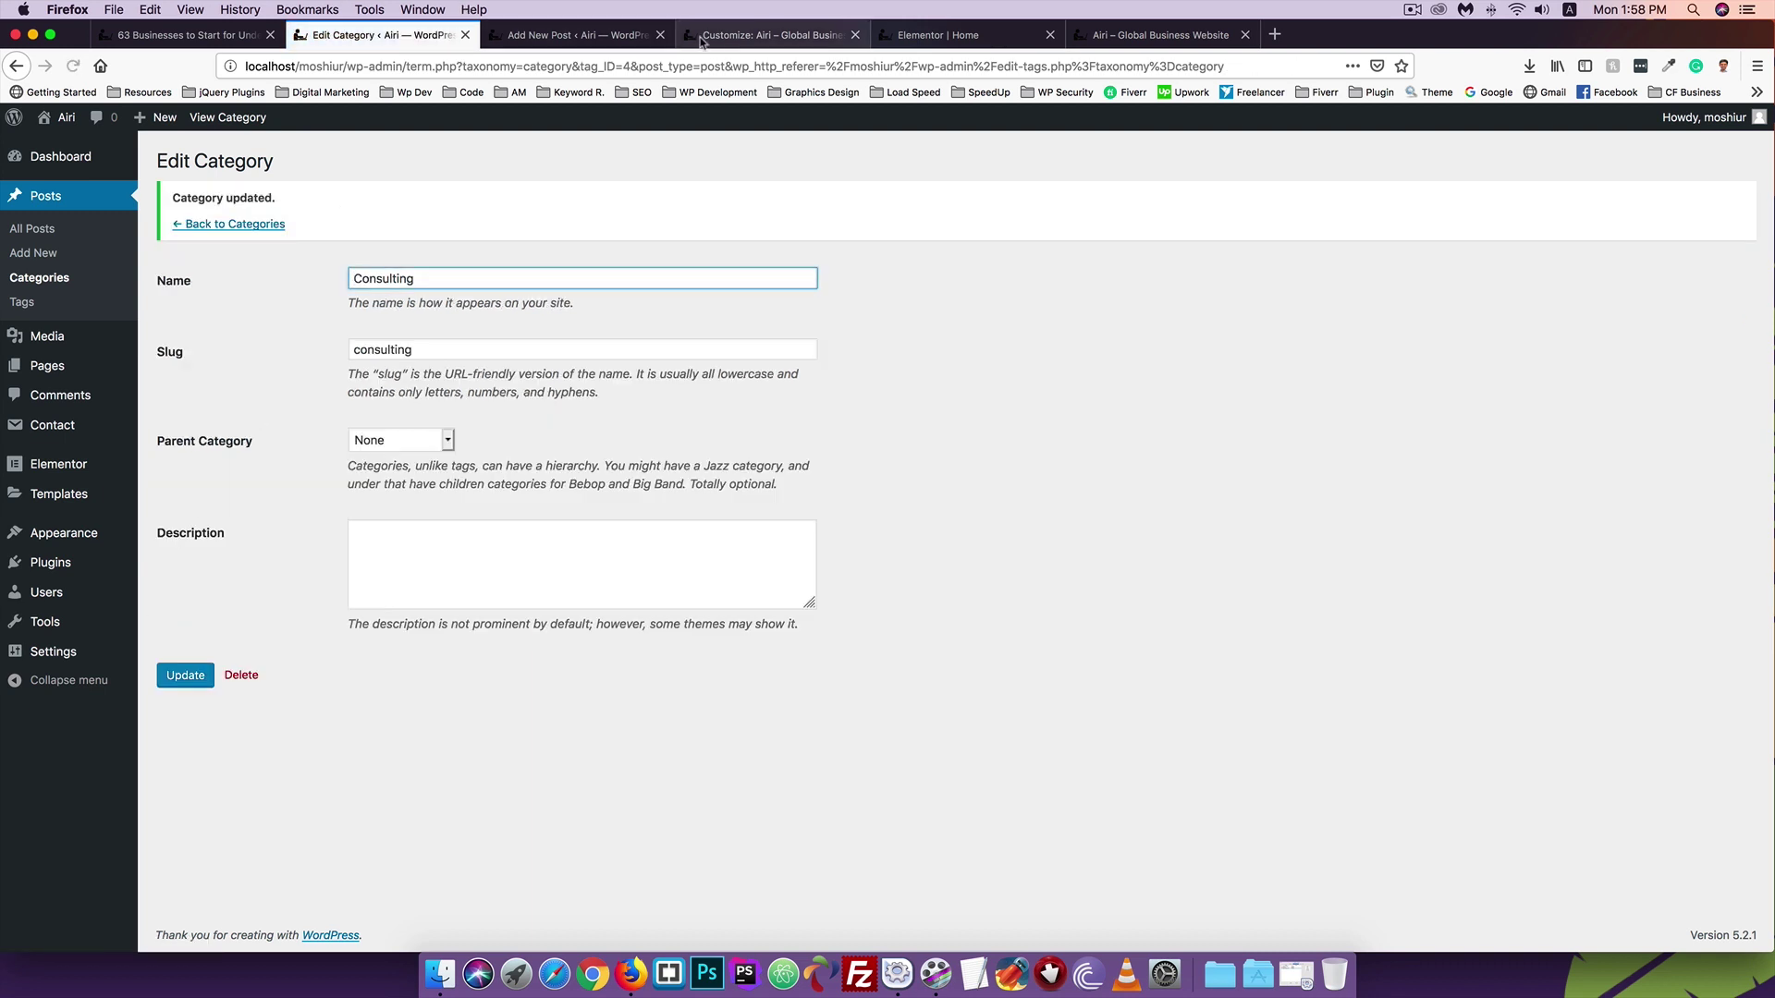
click(601, 43)
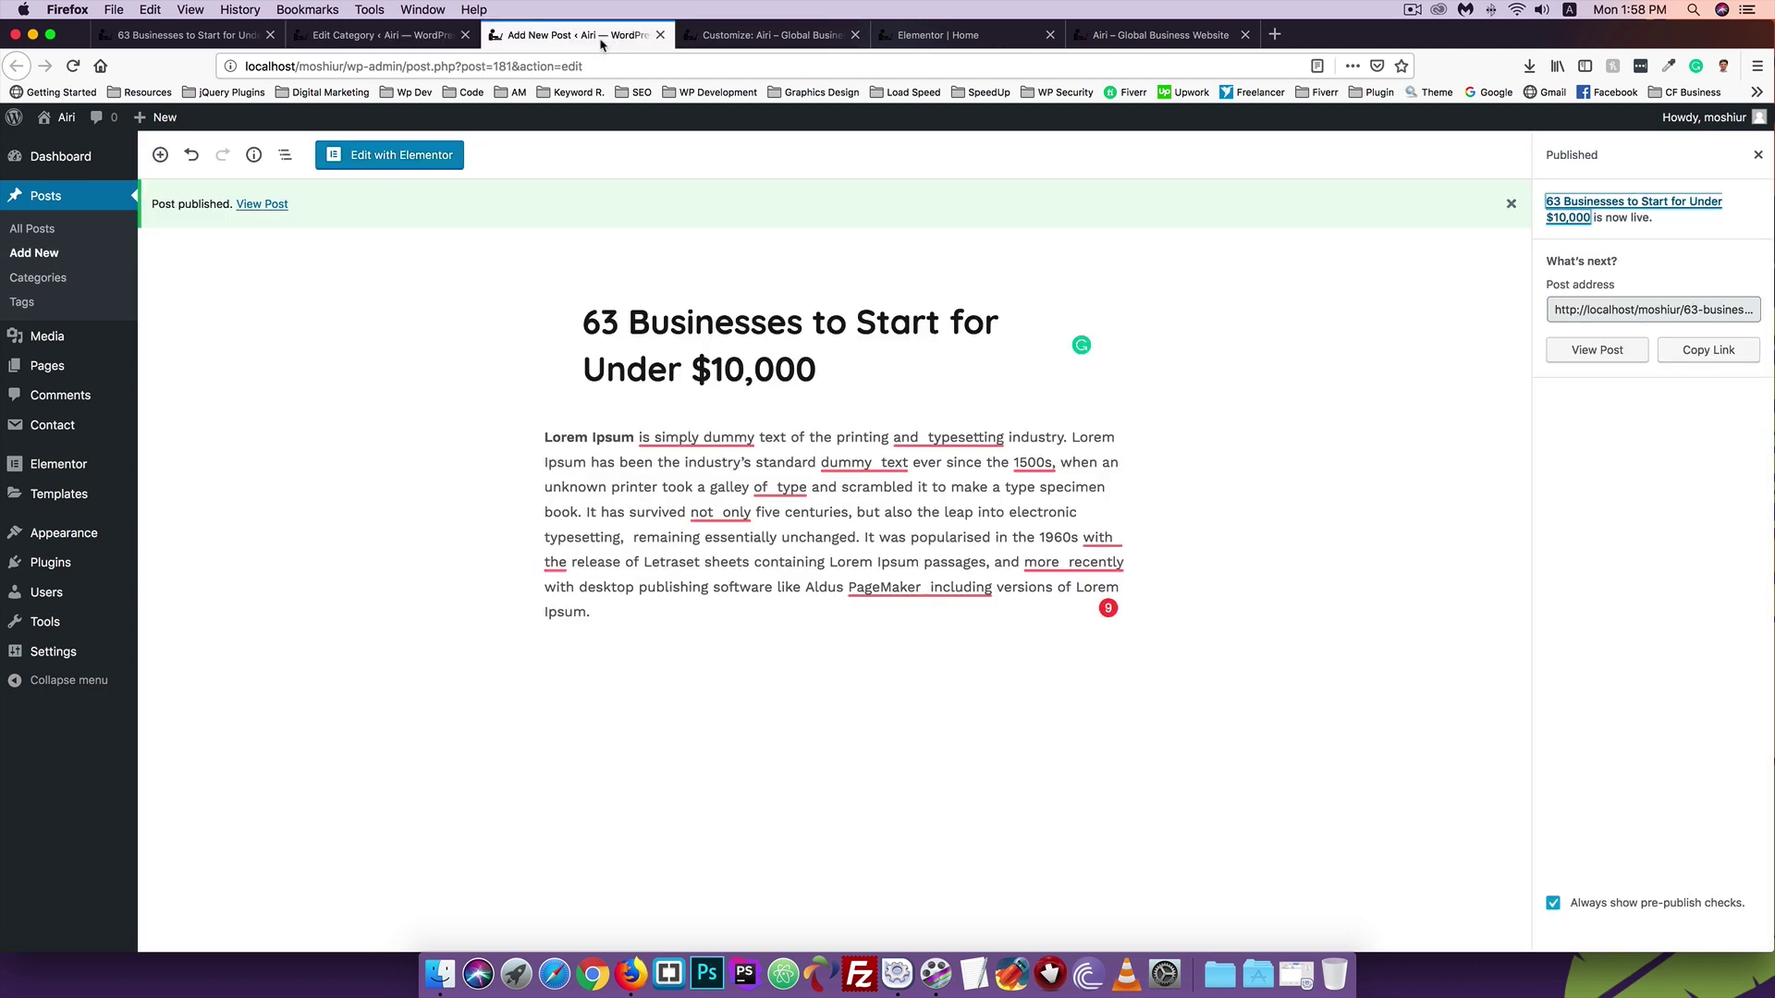
Open the published post '63 Businesses to Start for Under $10,000' in a new tab and review it
right_click(268, 204)
click(305, 212)
click(726, 37)
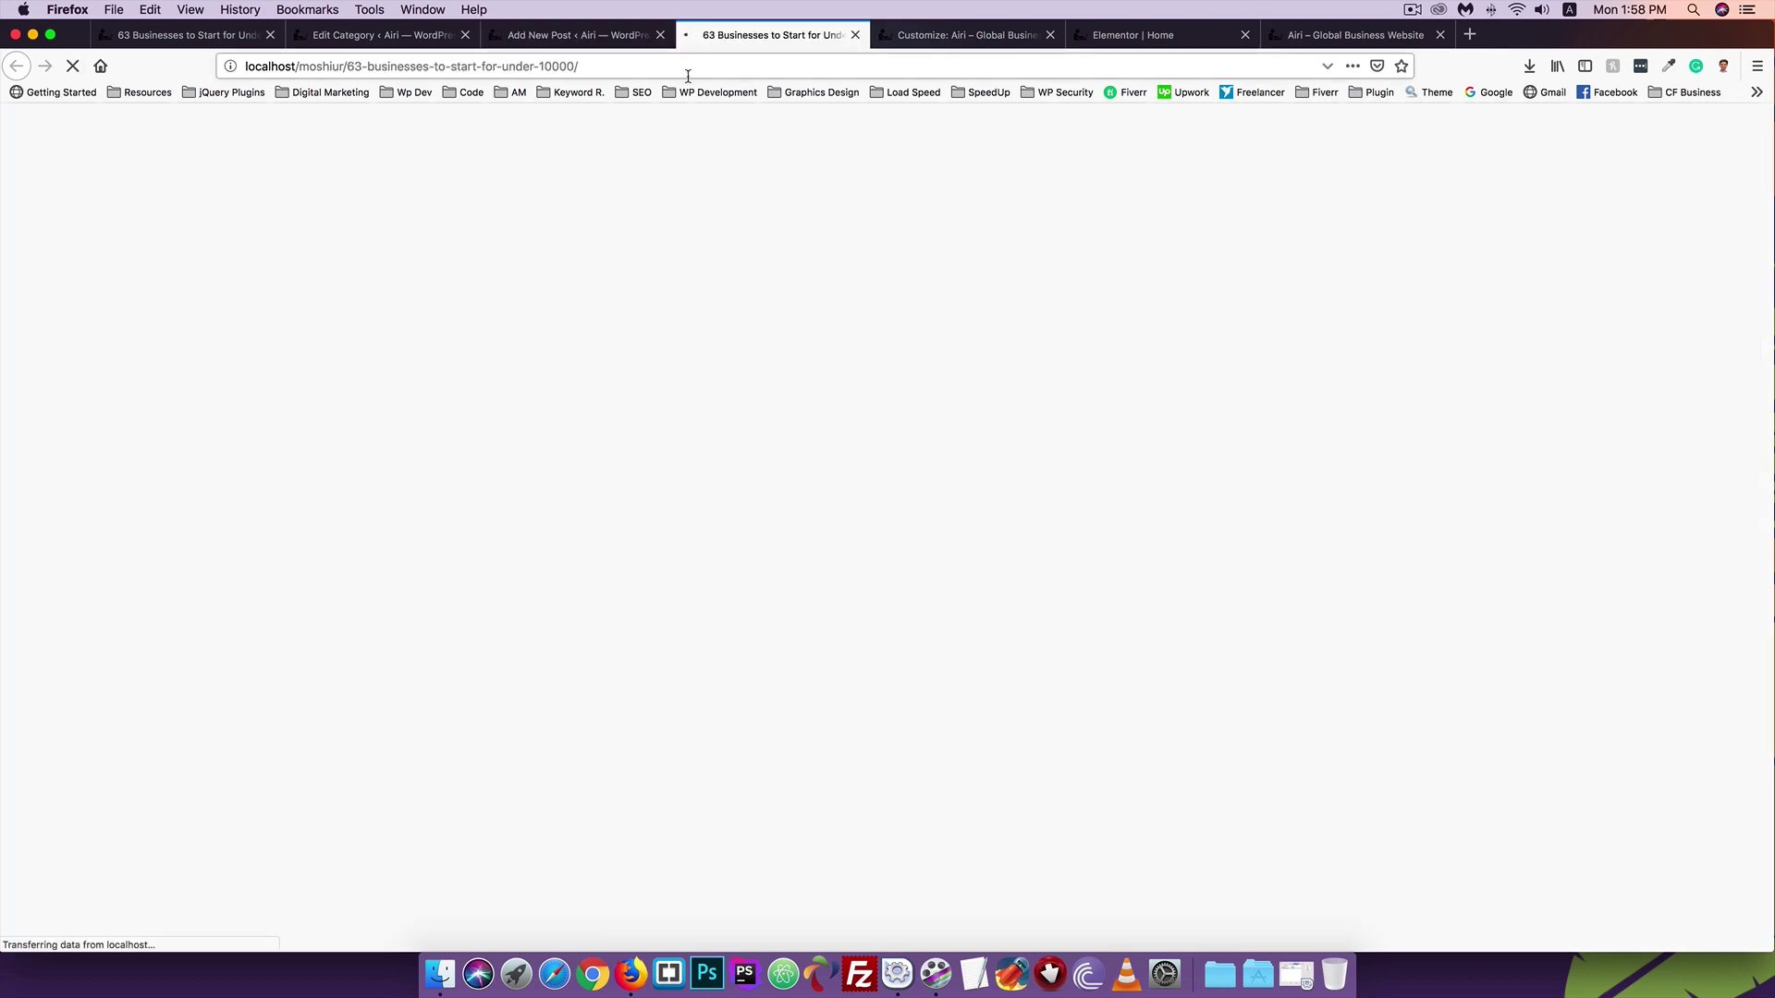
scroll(500, 490, down, 3)
scroll(500, 490, down, 3)
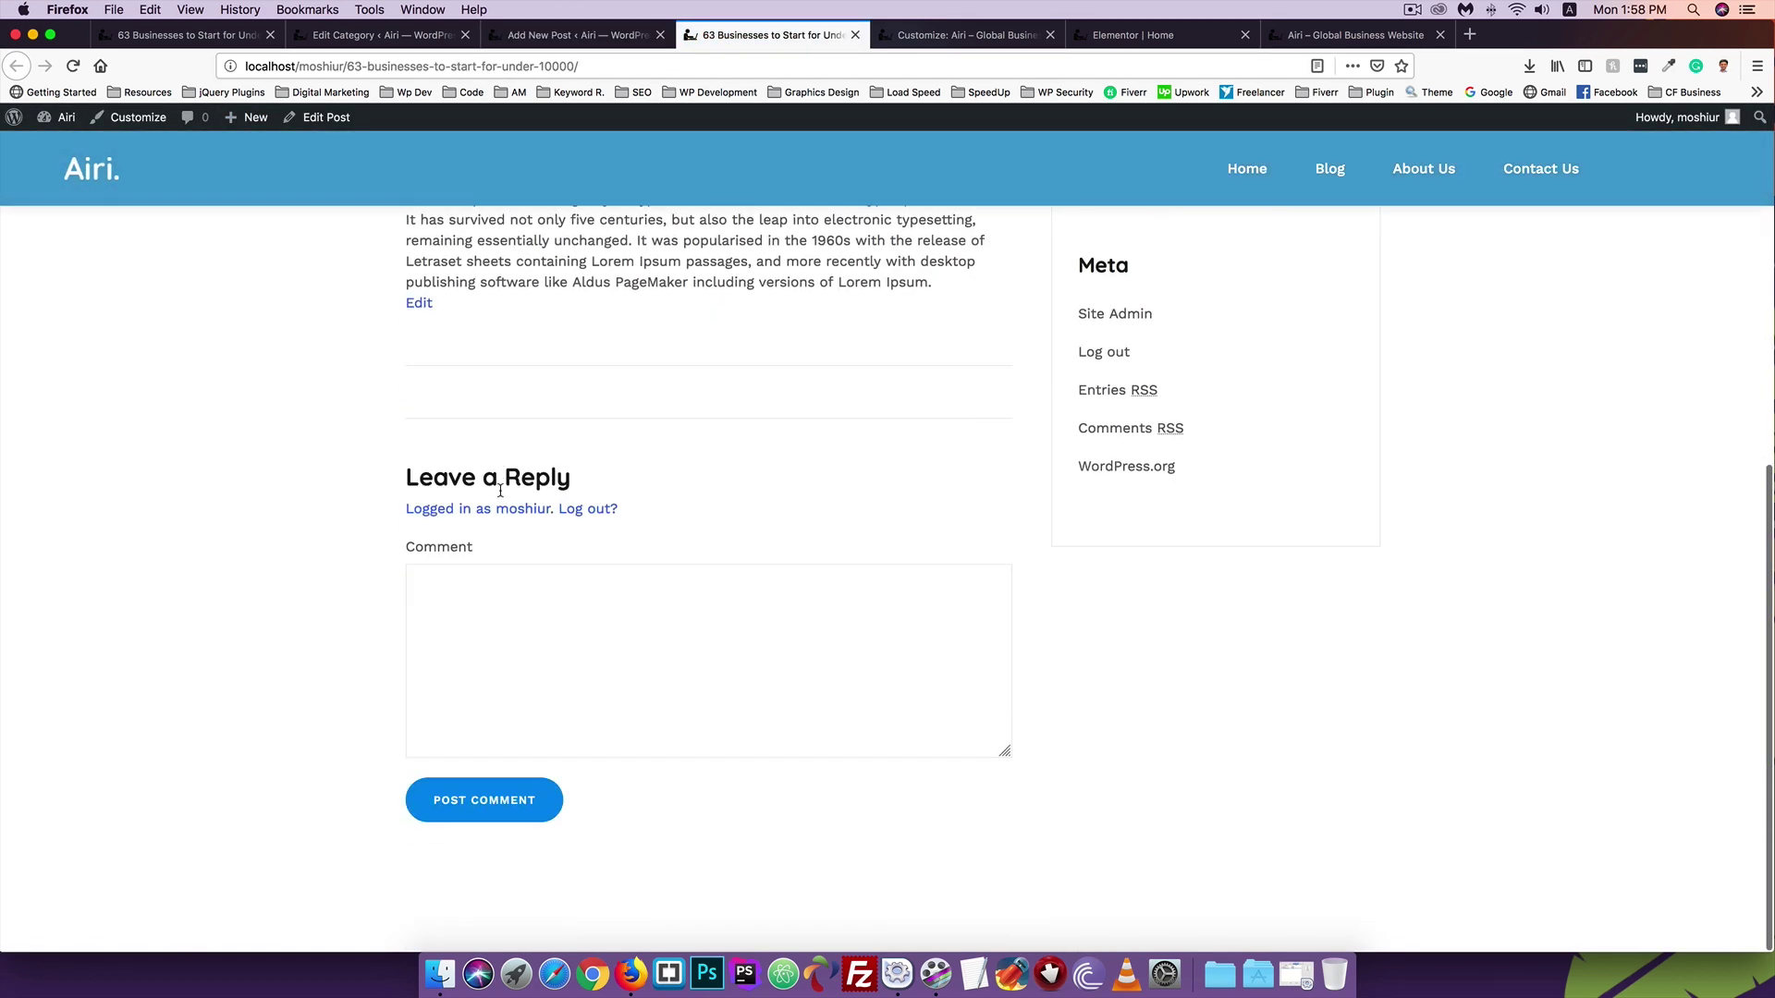
scroll(507, 496, up, 10)
scroll(1249, 502, down, 4)
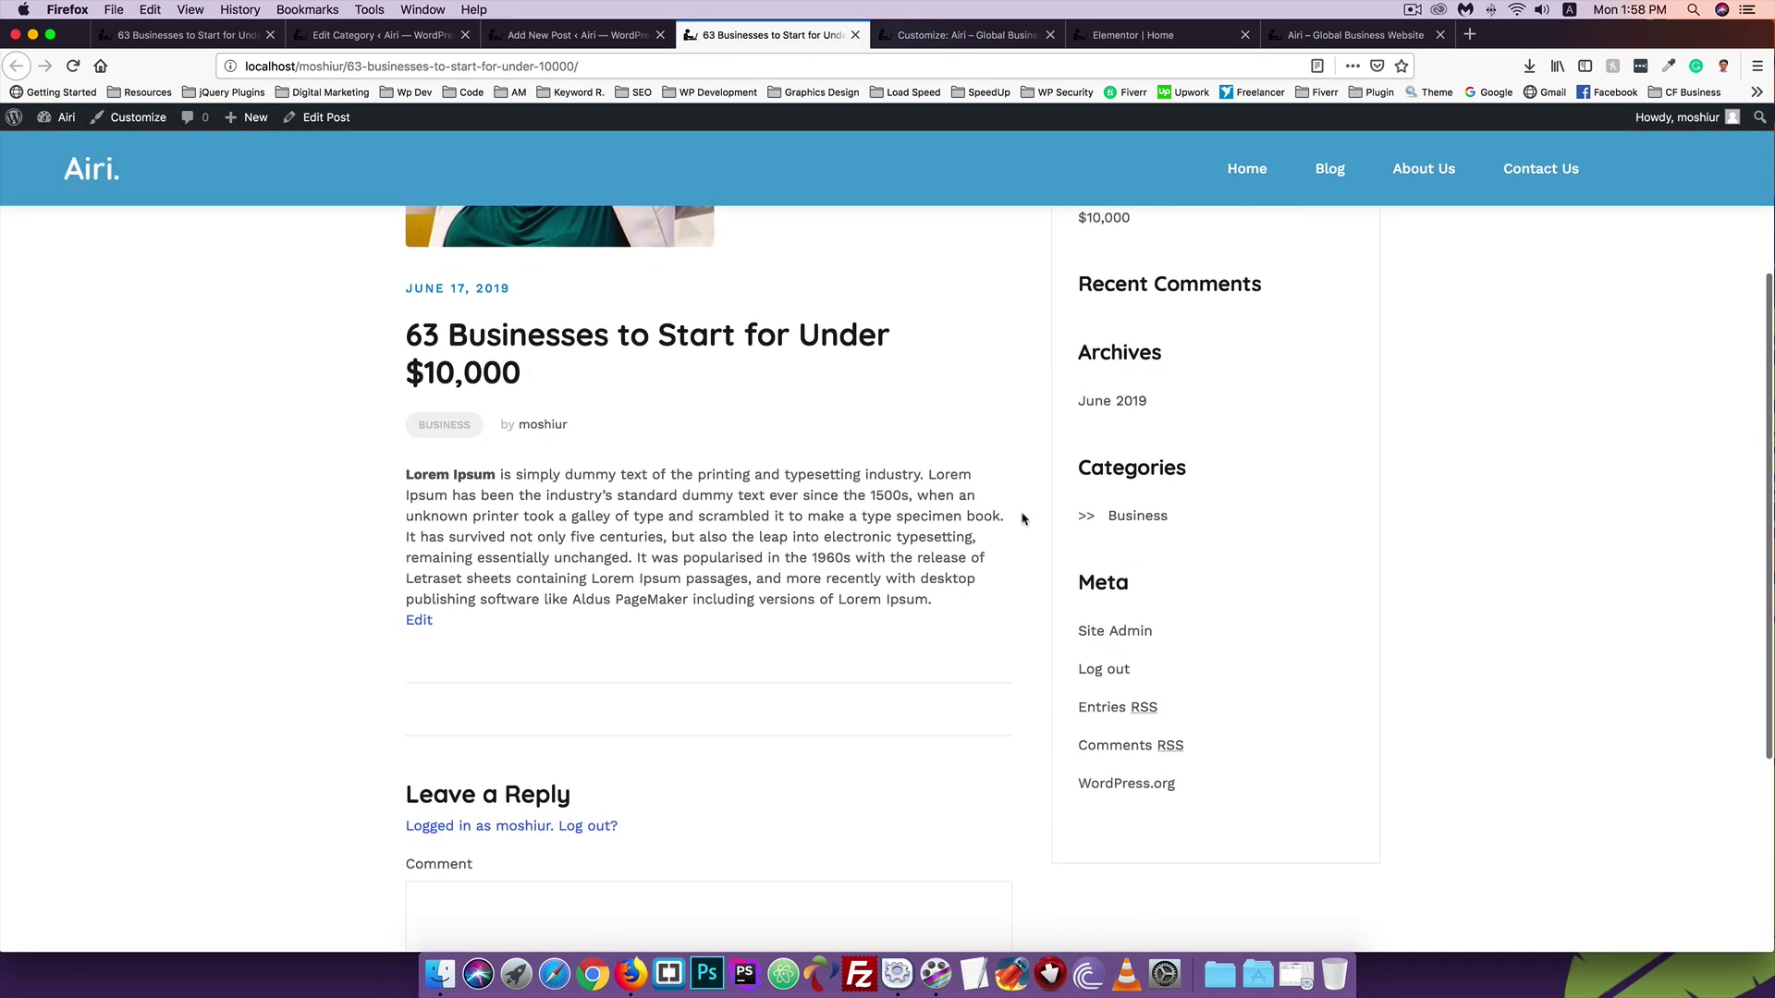
scroll(1021, 510, up, 3)
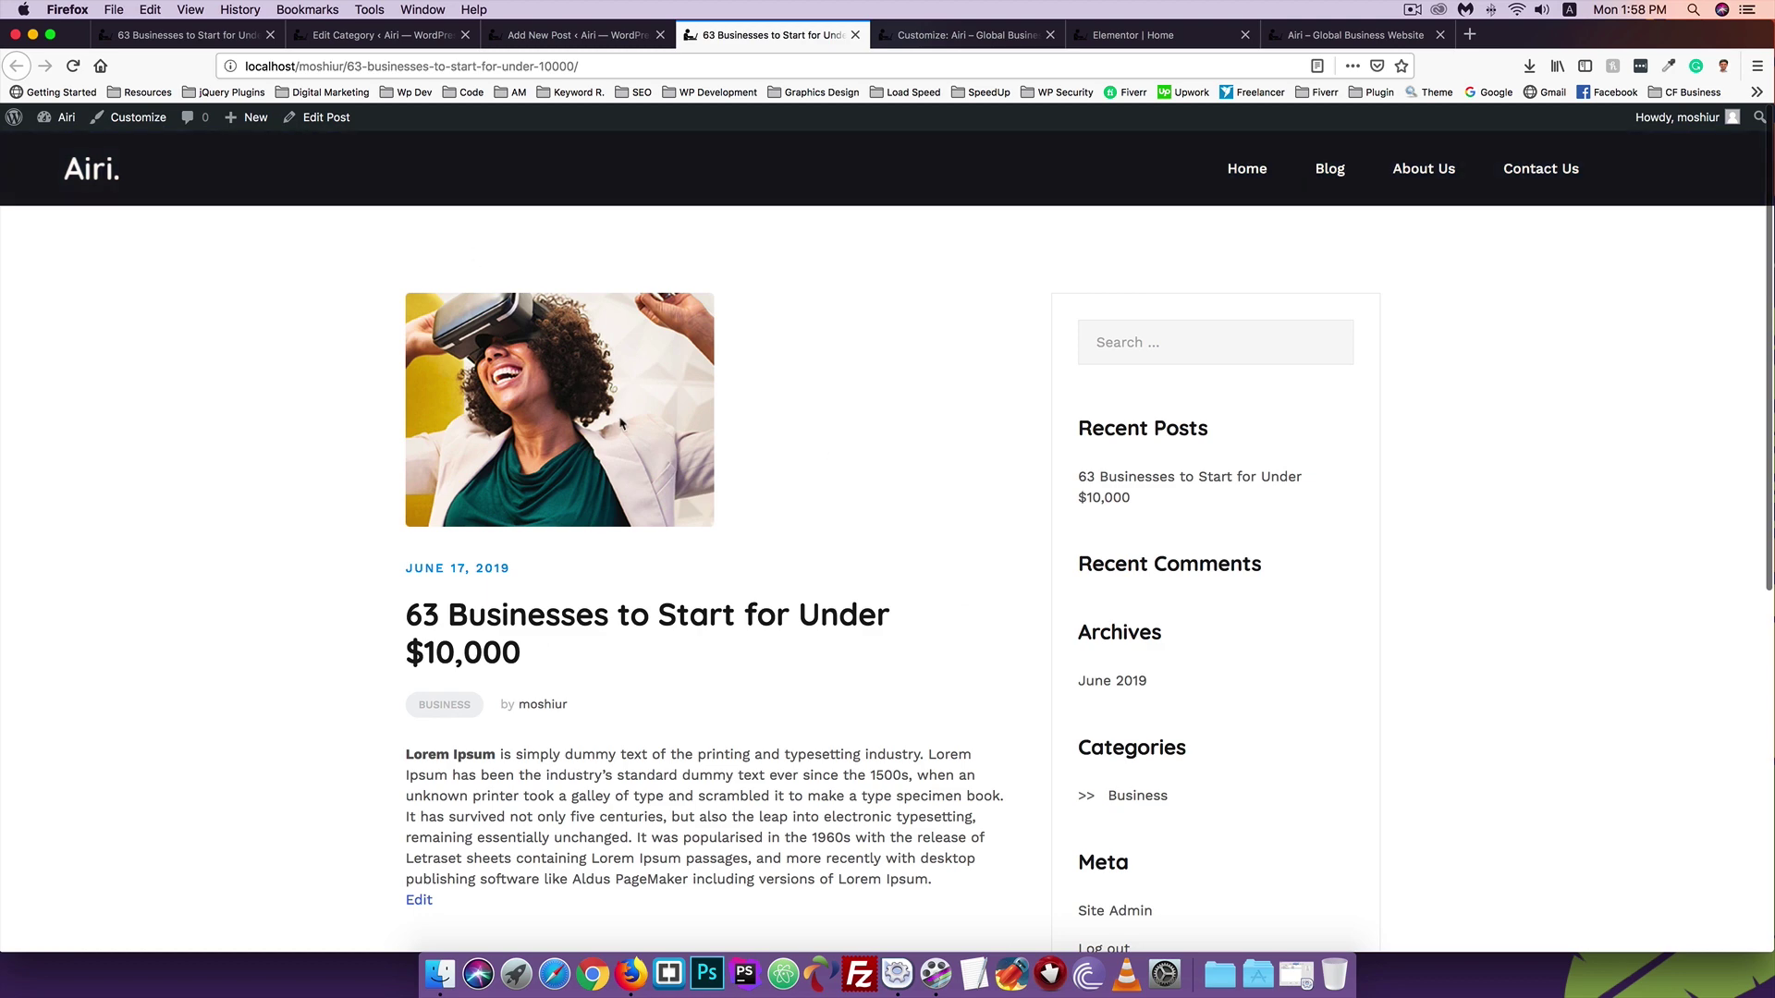
scroll(725, 477, down, 2)
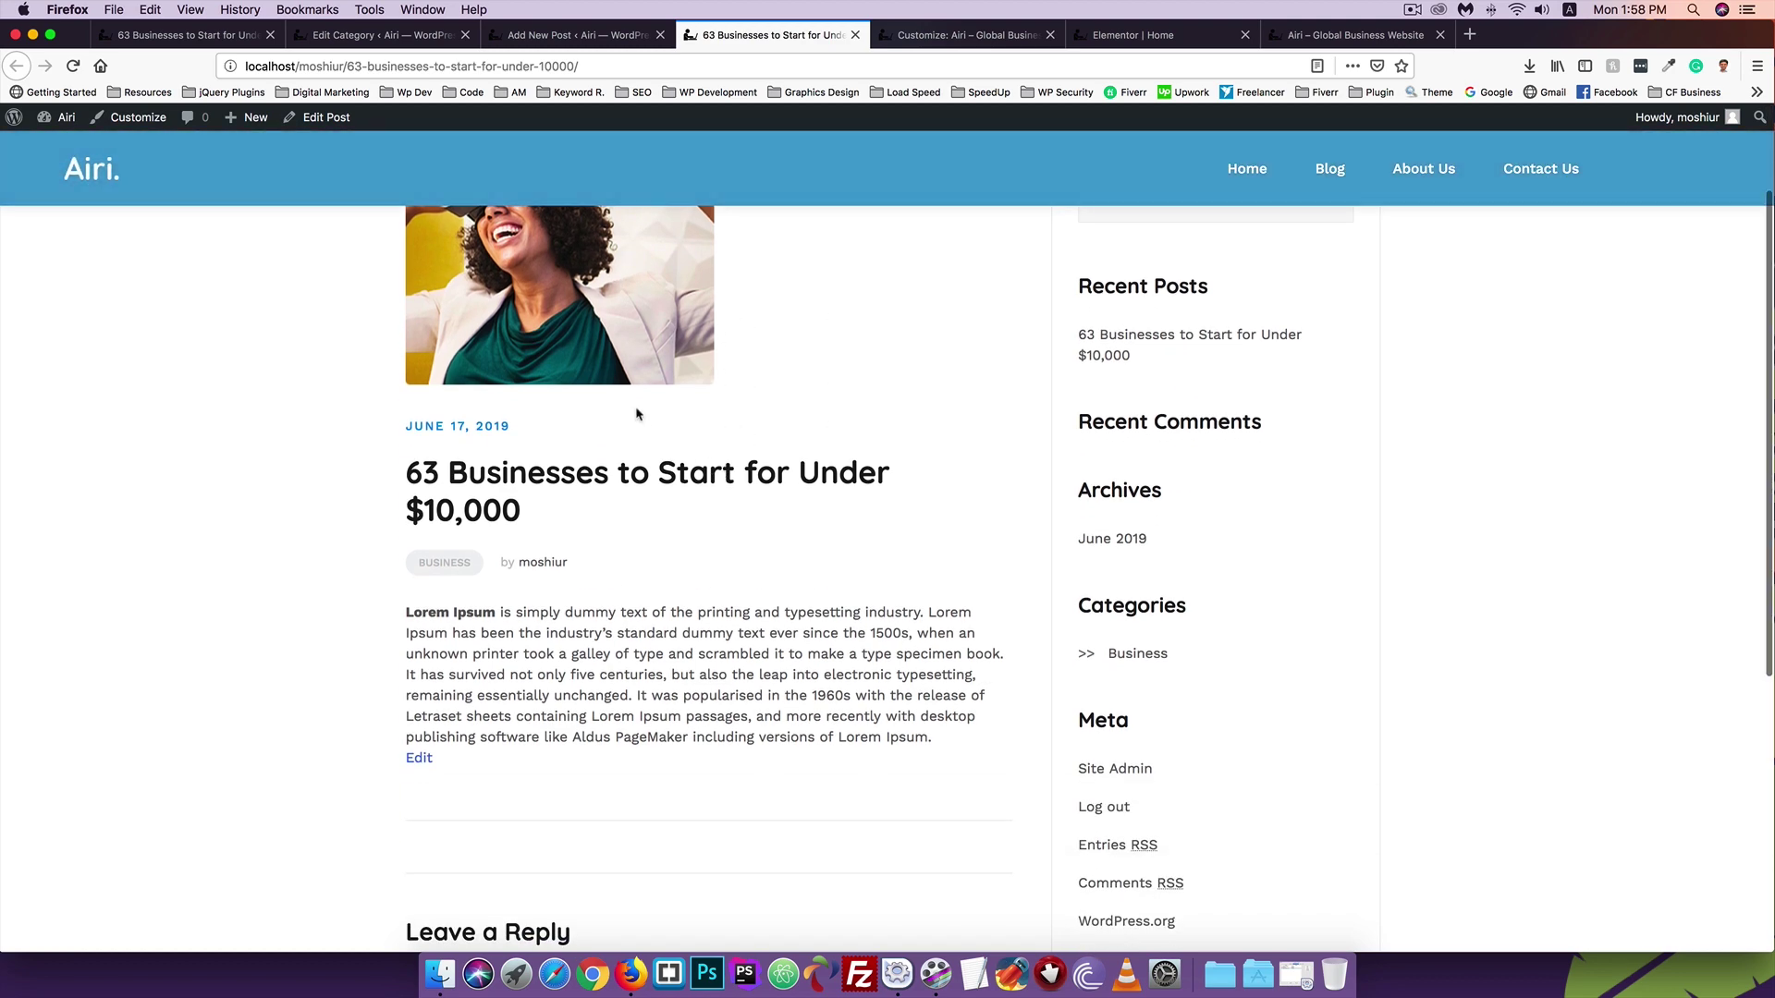
scroll(520, 508, down, 2)
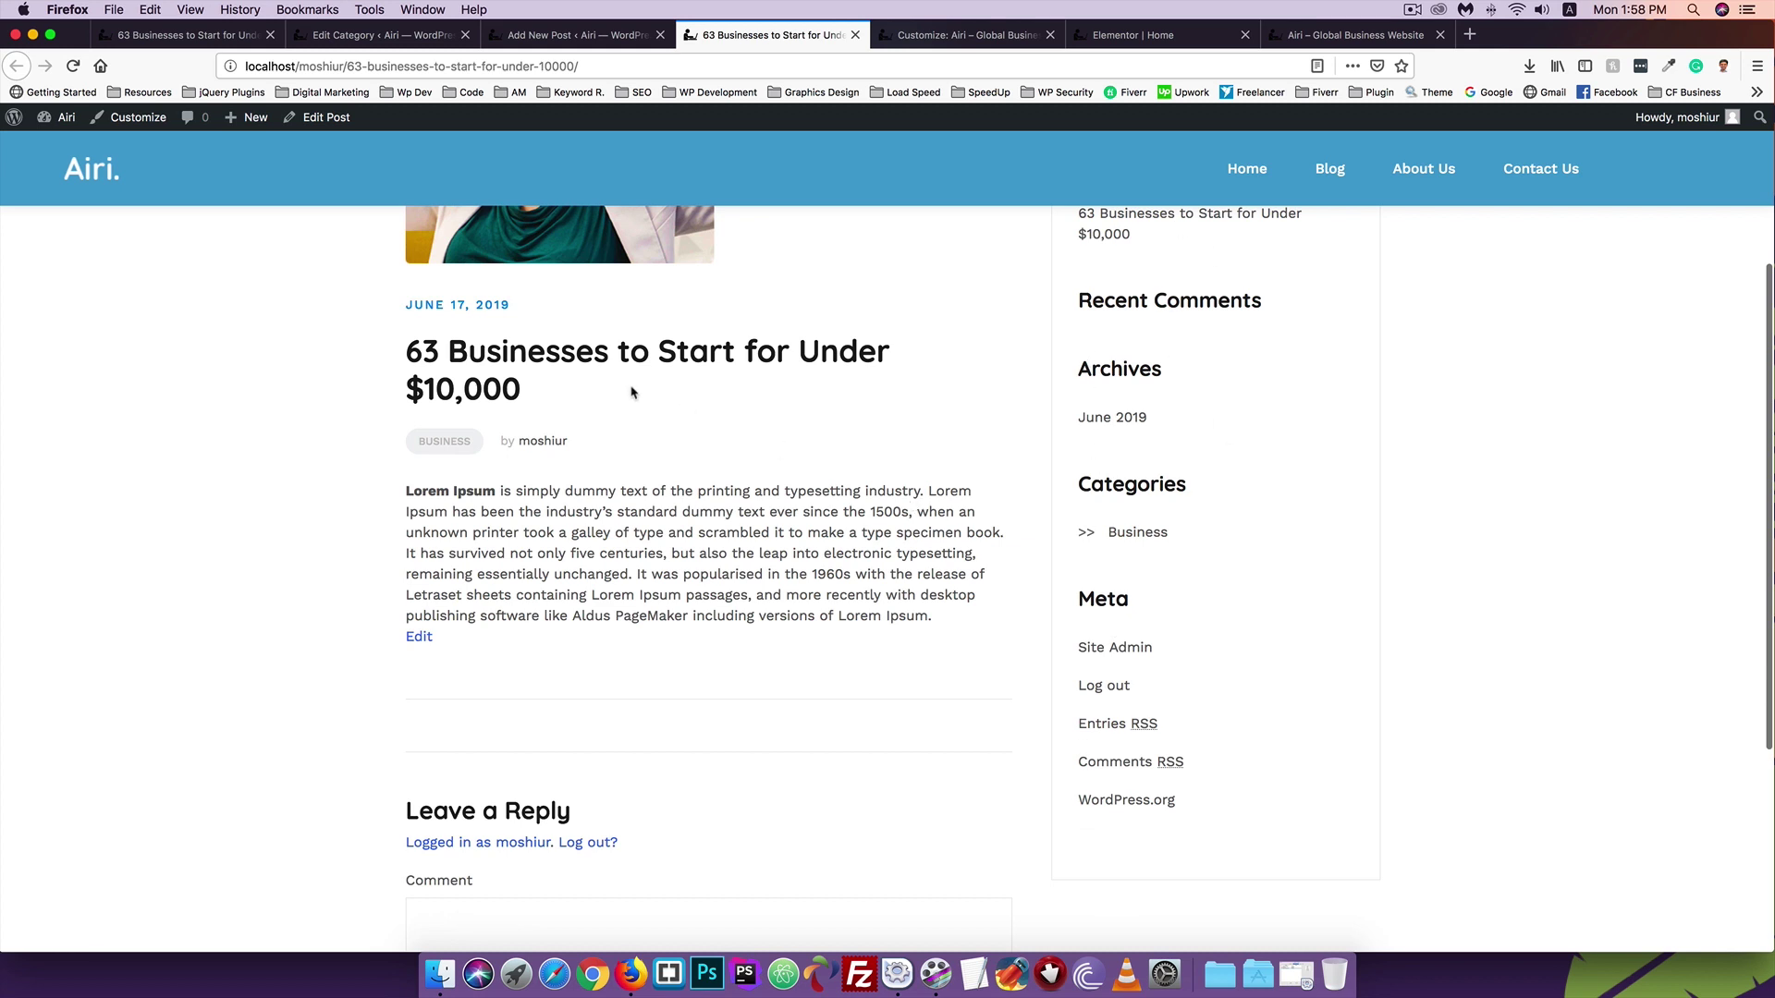
scroll(632, 393, up, 3)
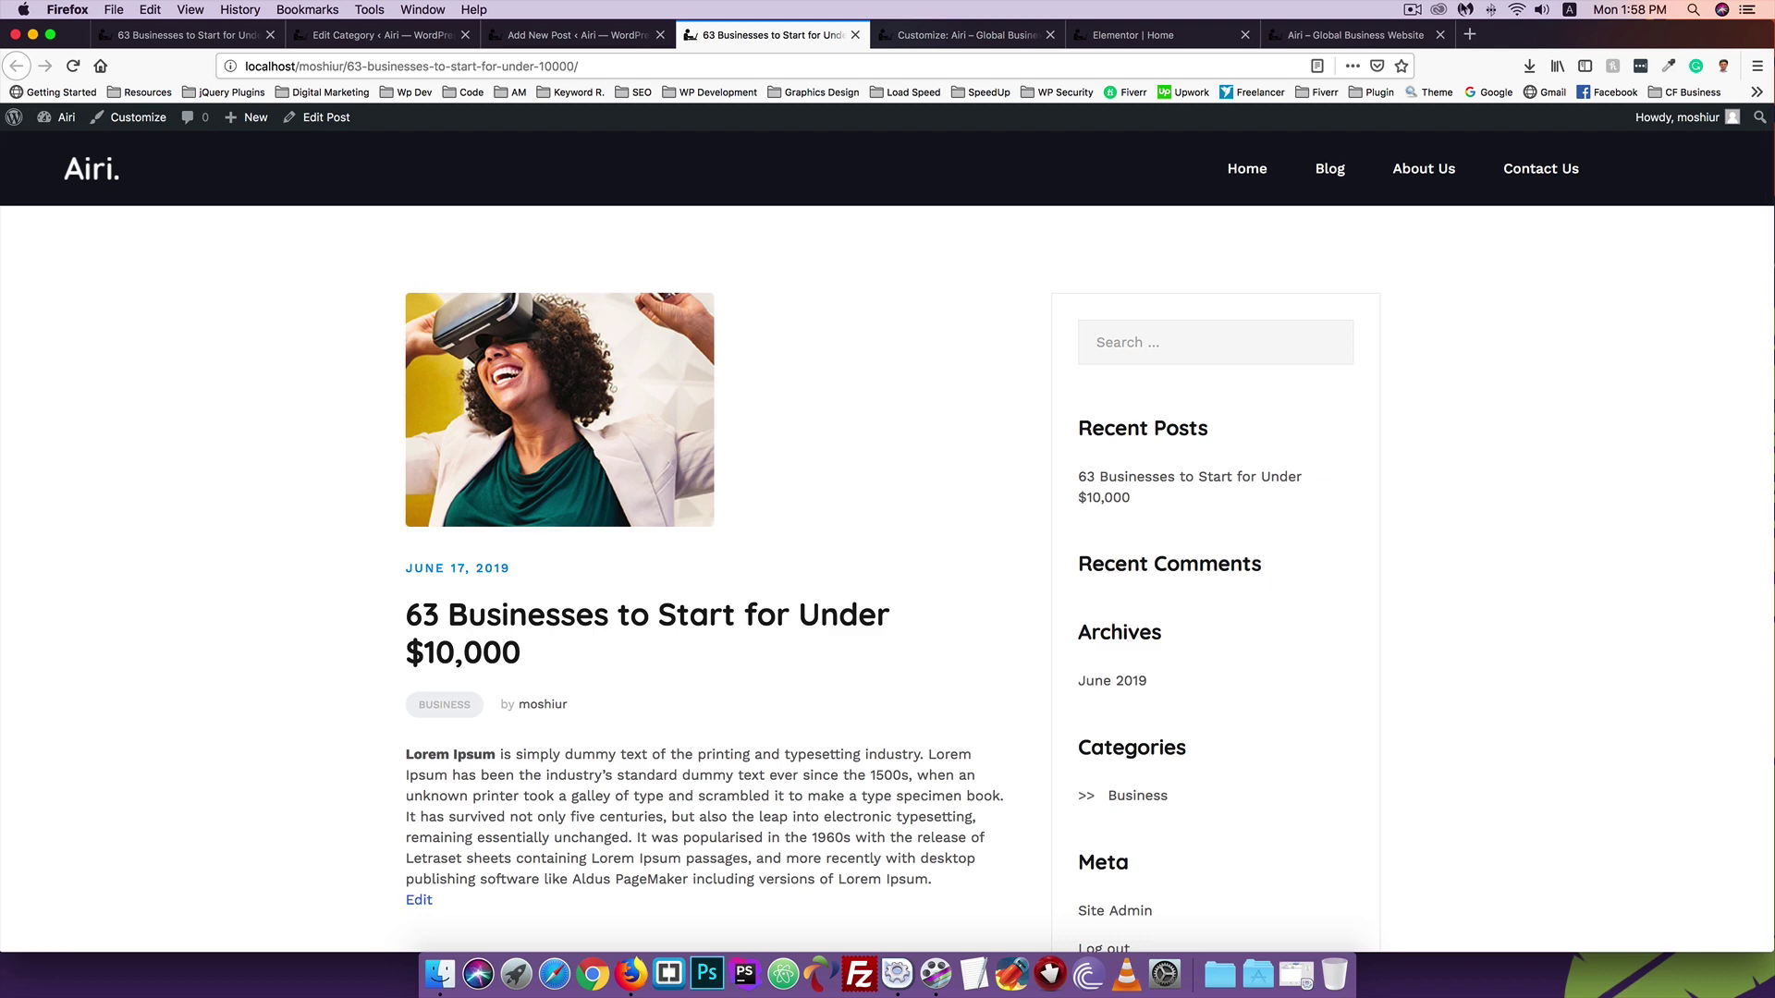
In the Customizer's Blog > Single posts, choose the No sidebar layout
click(901, 35)
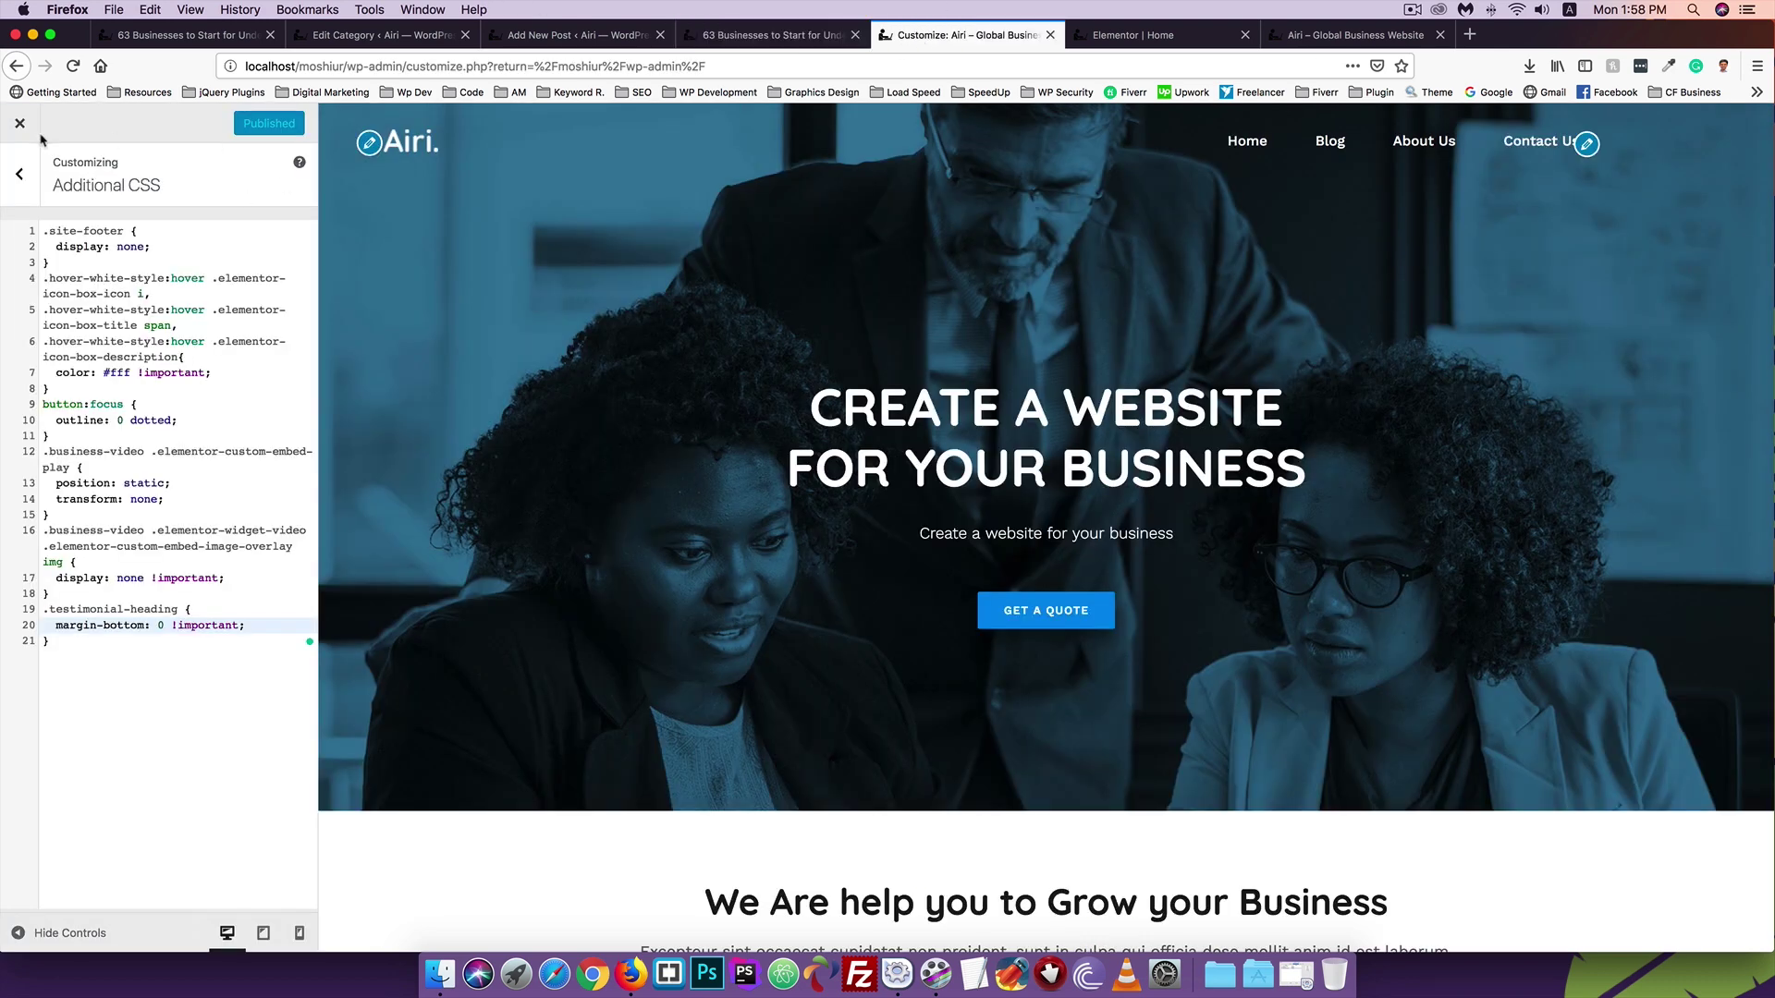
click(19, 174)
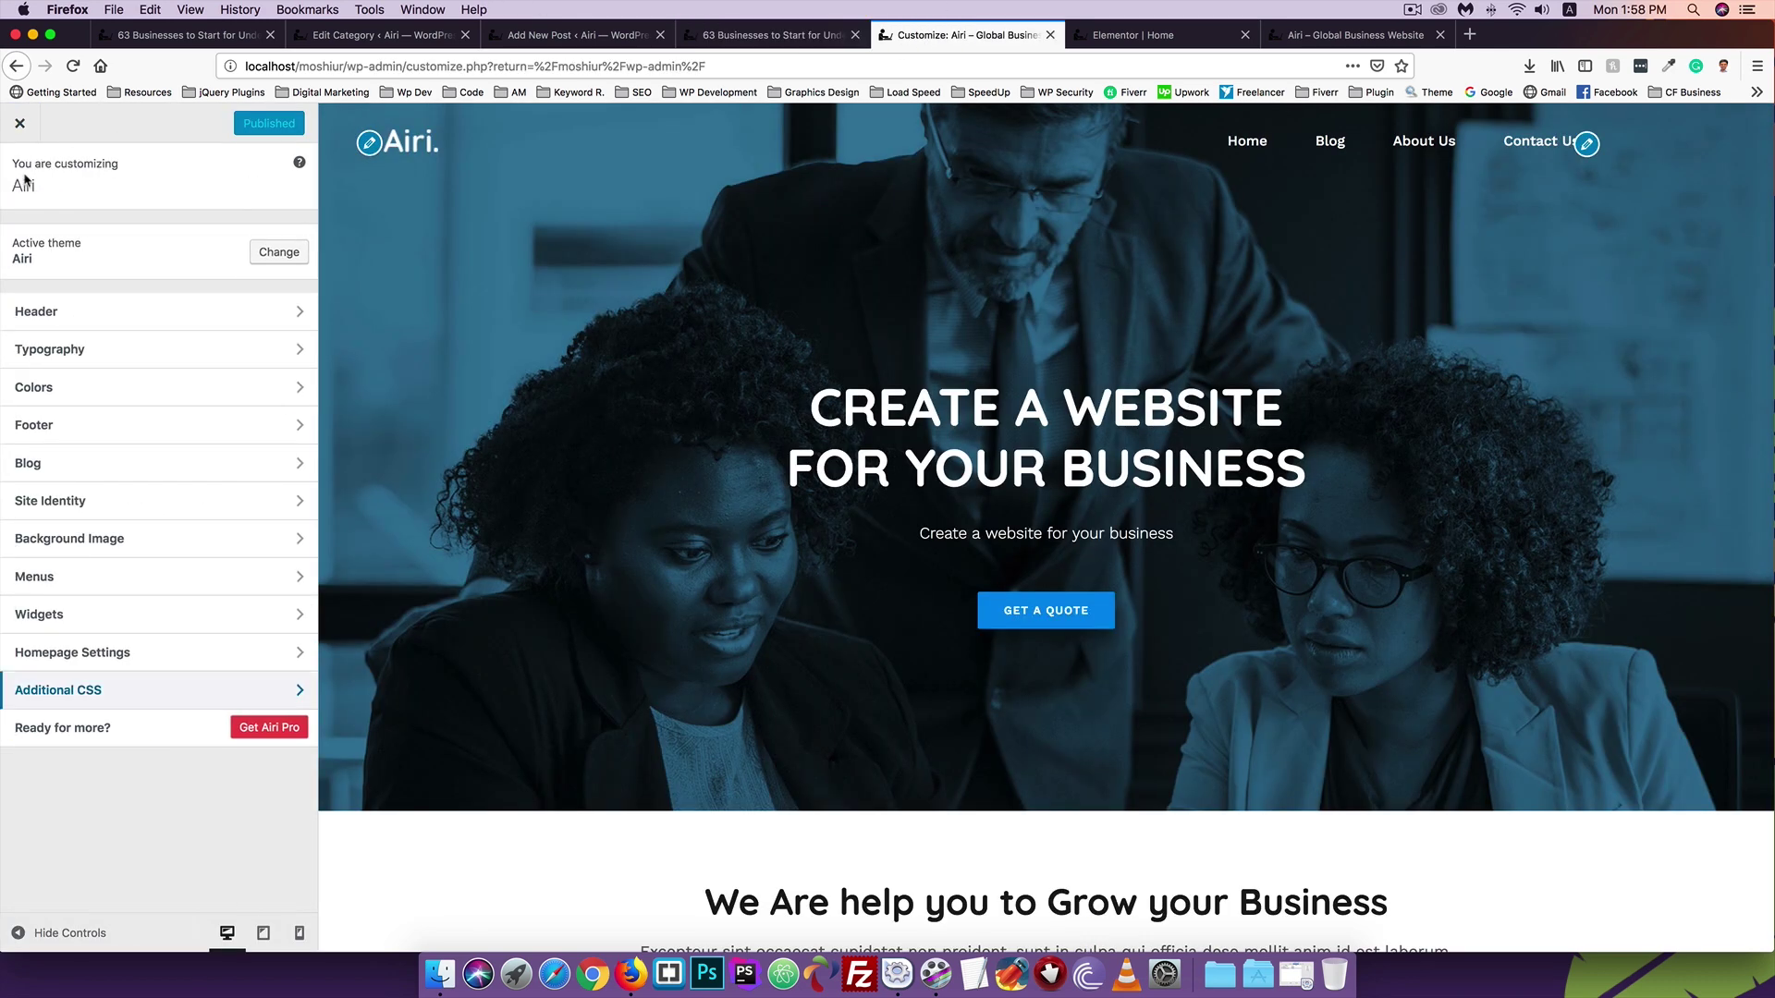
click(45, 483)
click(55, 286)
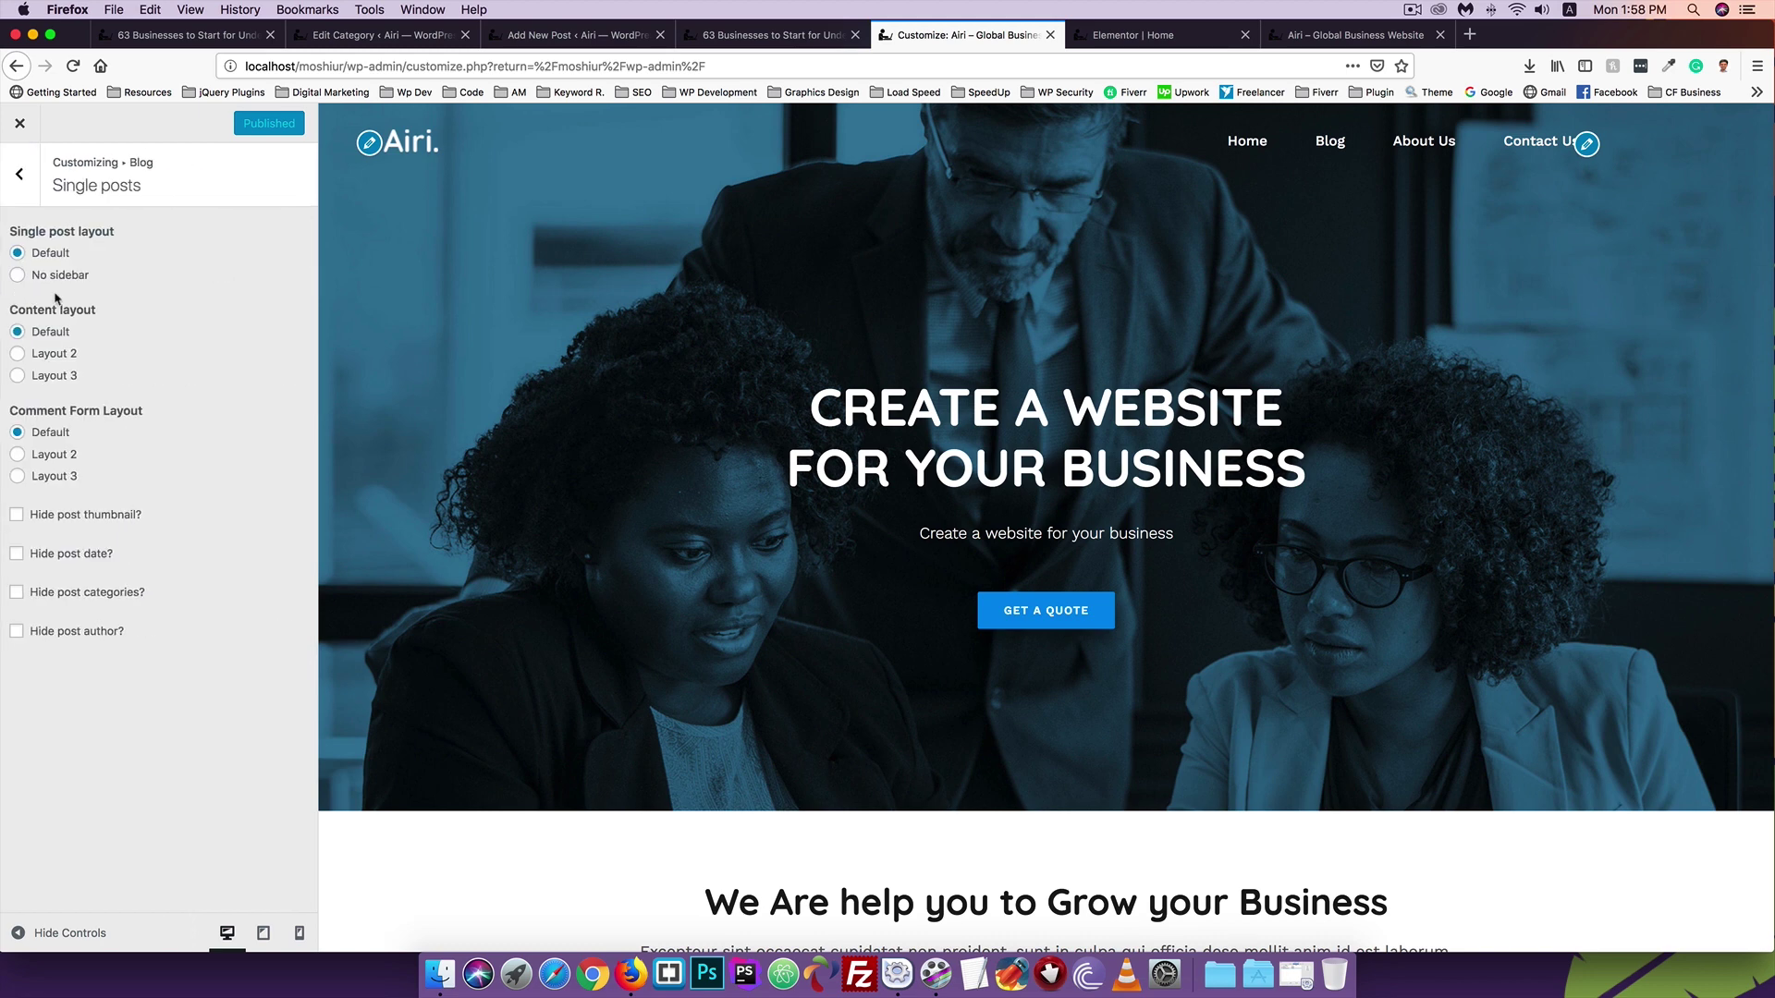
click(743, 37)
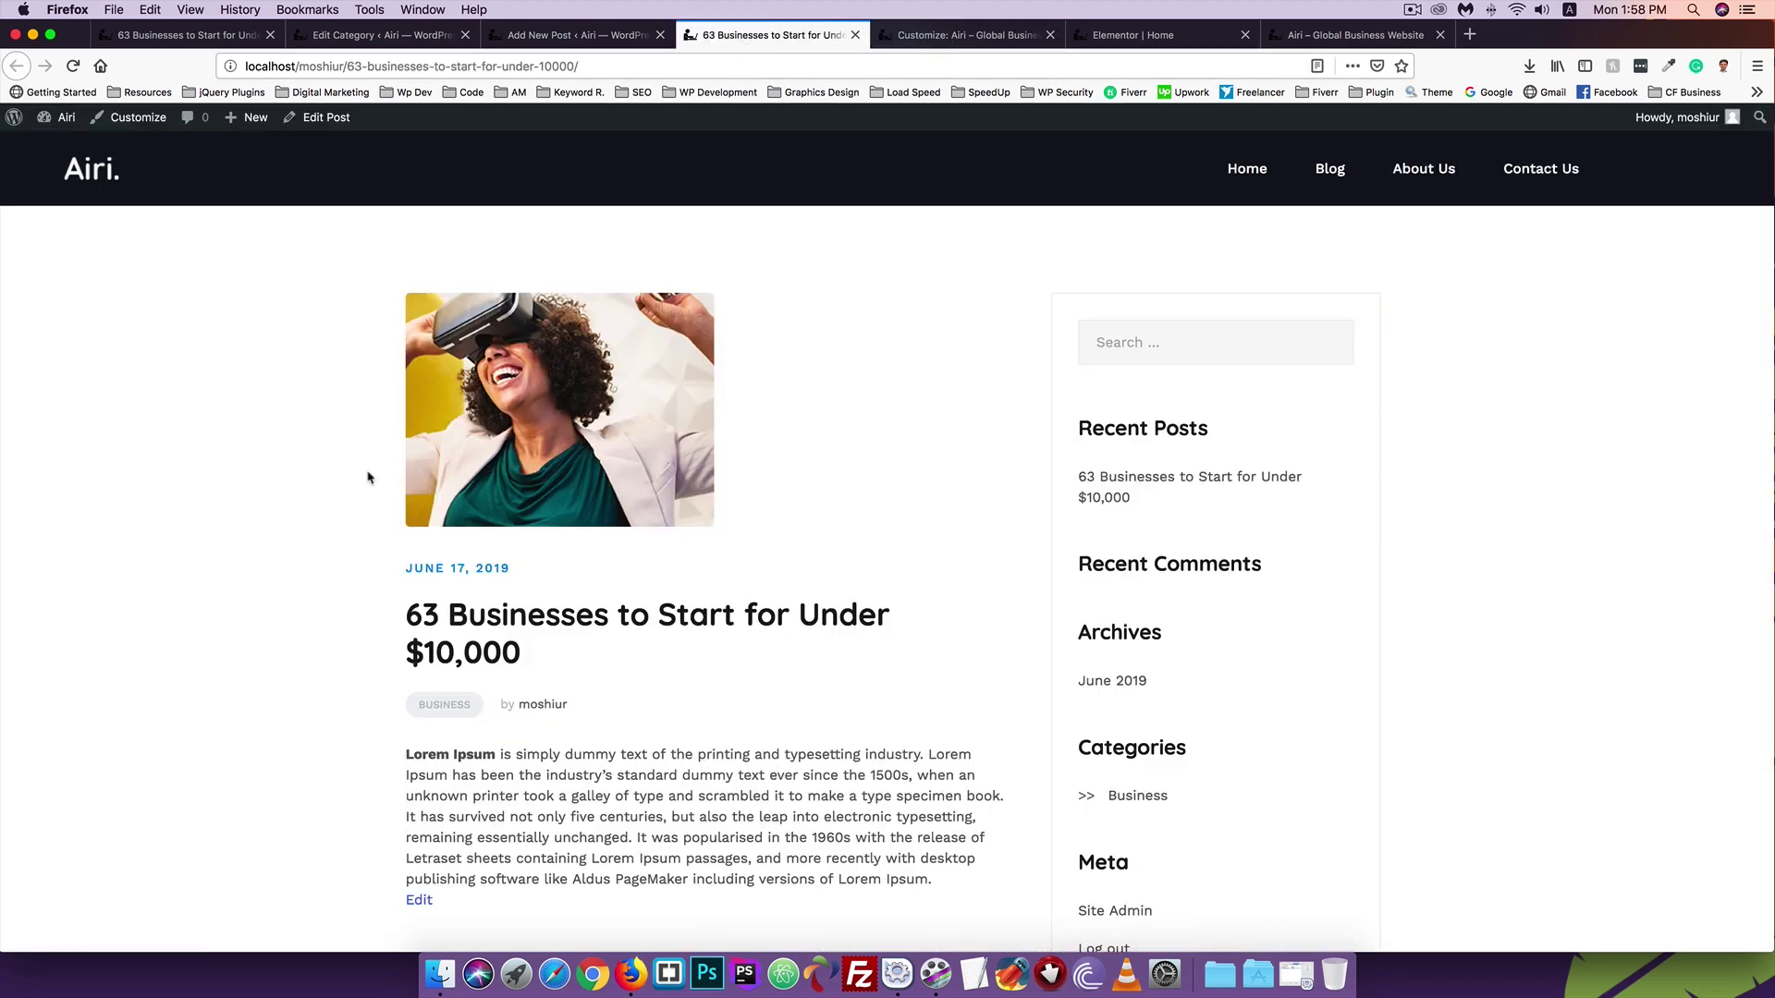
click(934, 36)
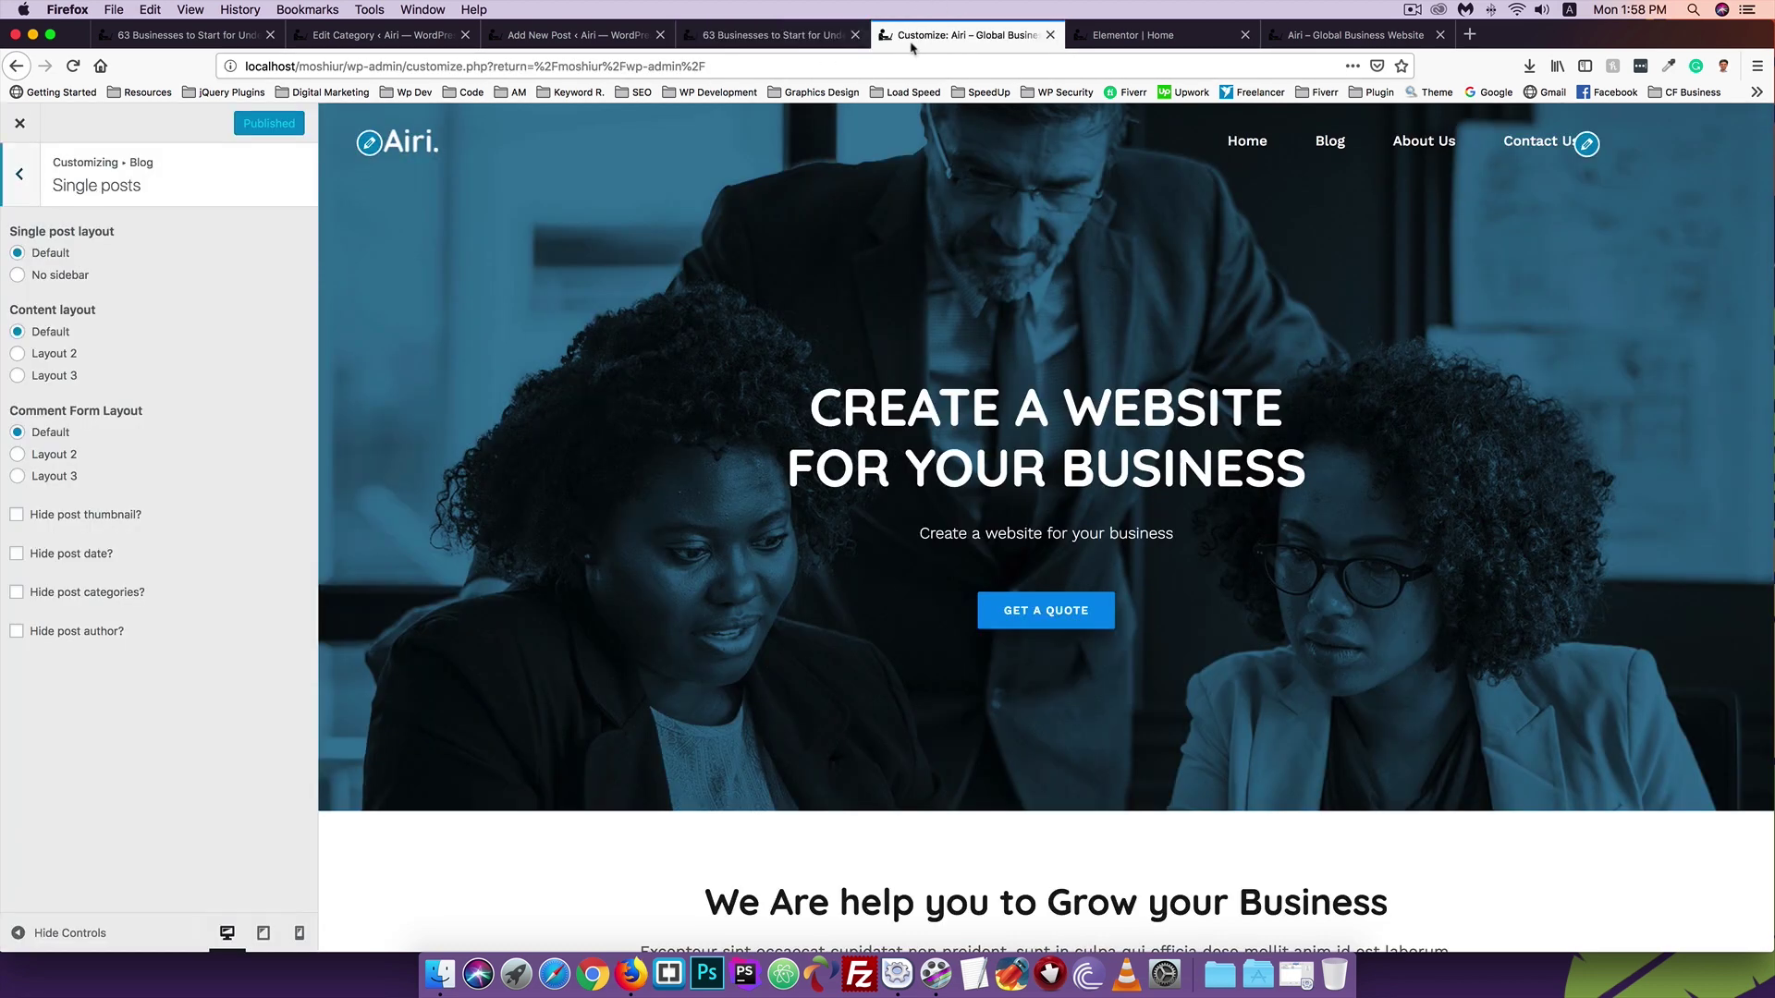
click(48, 276)
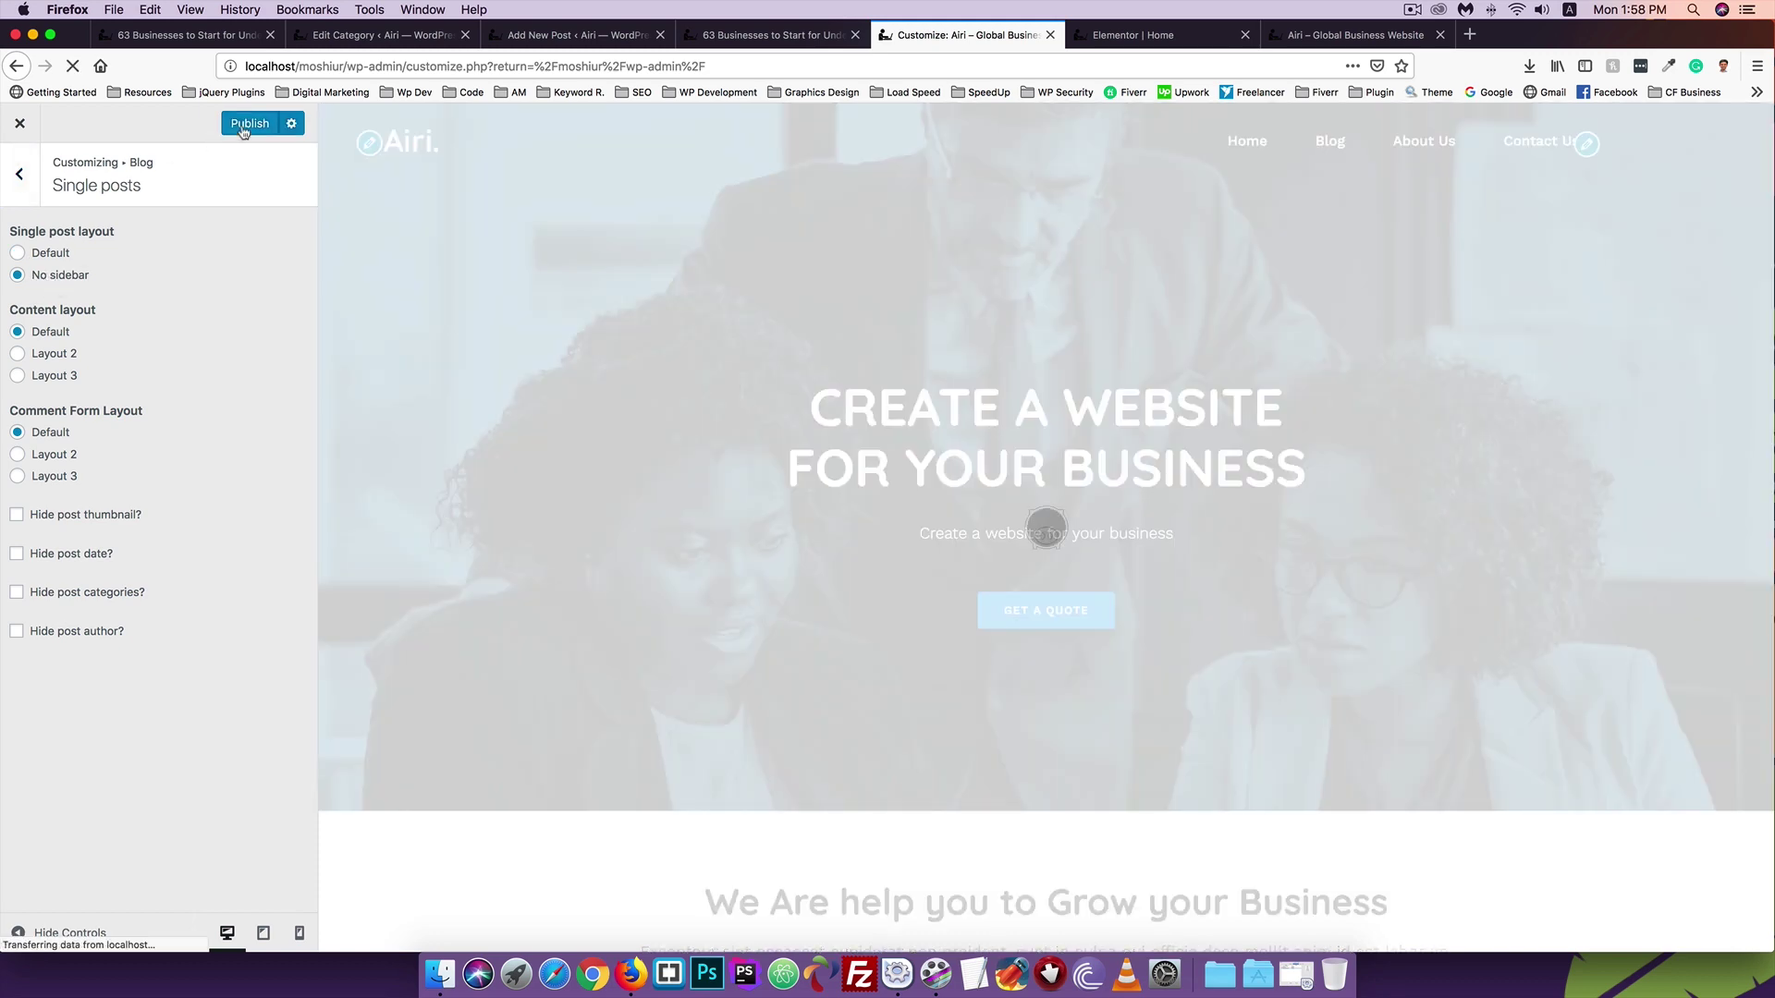
Reload the blog post to confirm it now displays without a sidebar
click(751, 36)
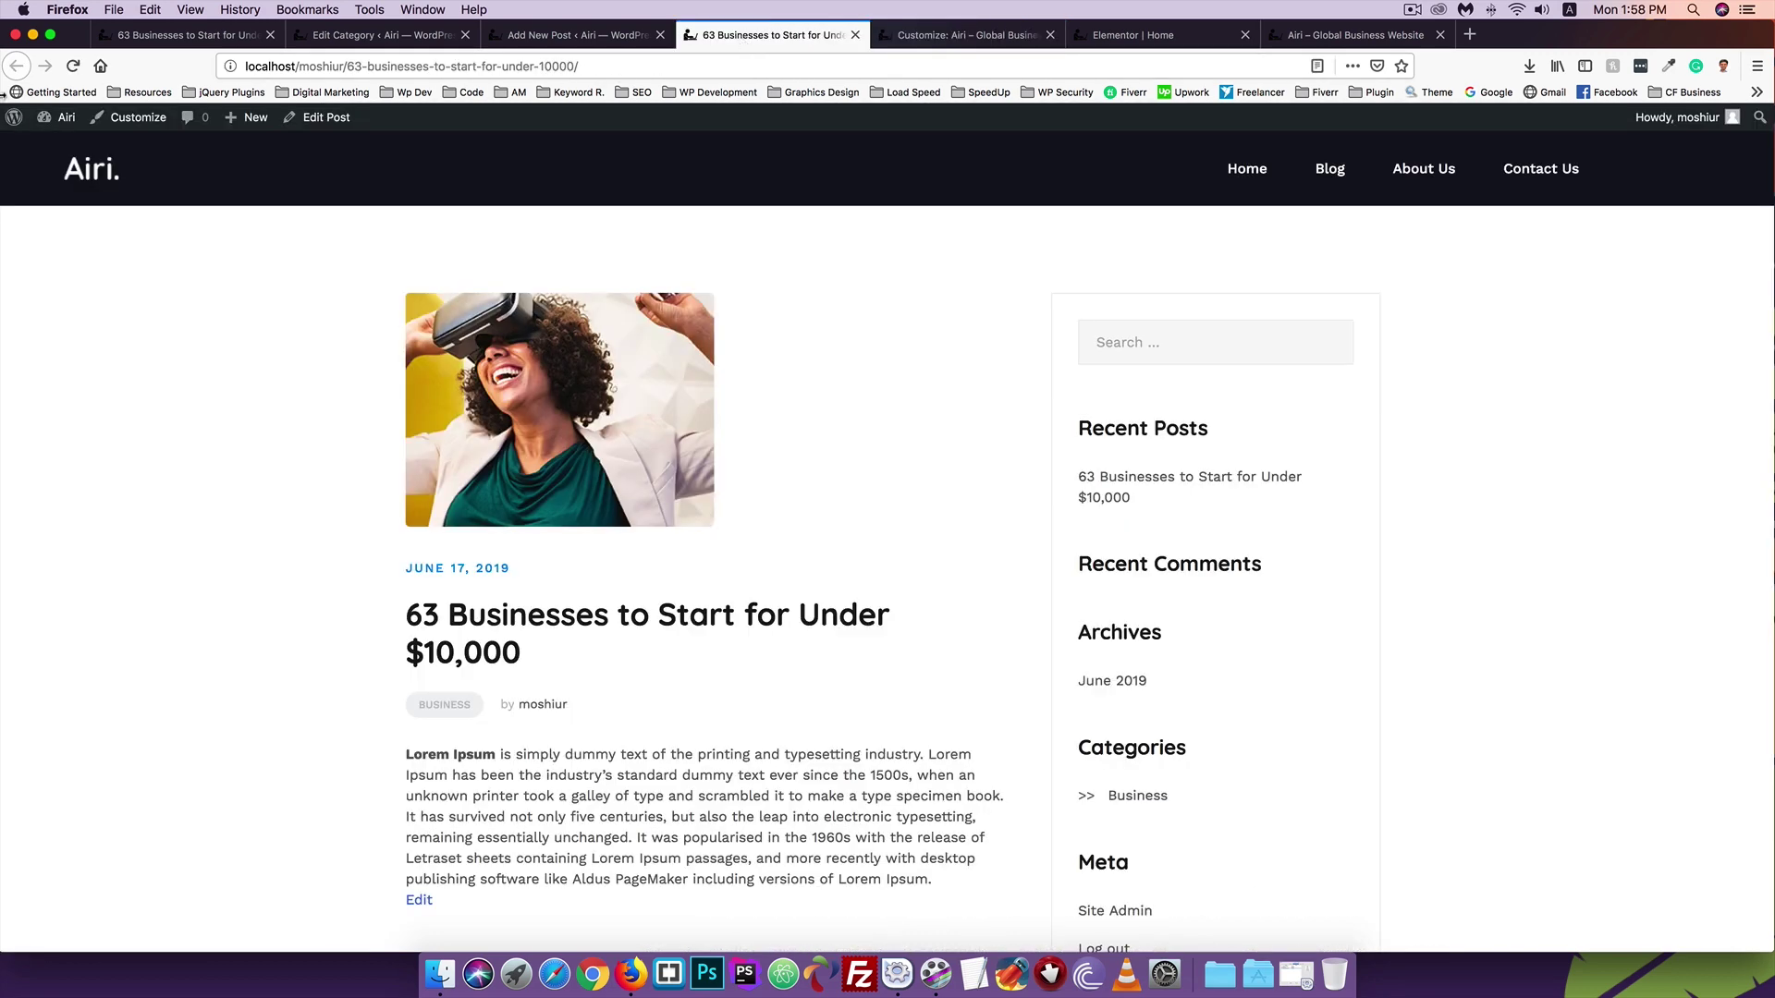
click(73, 66)
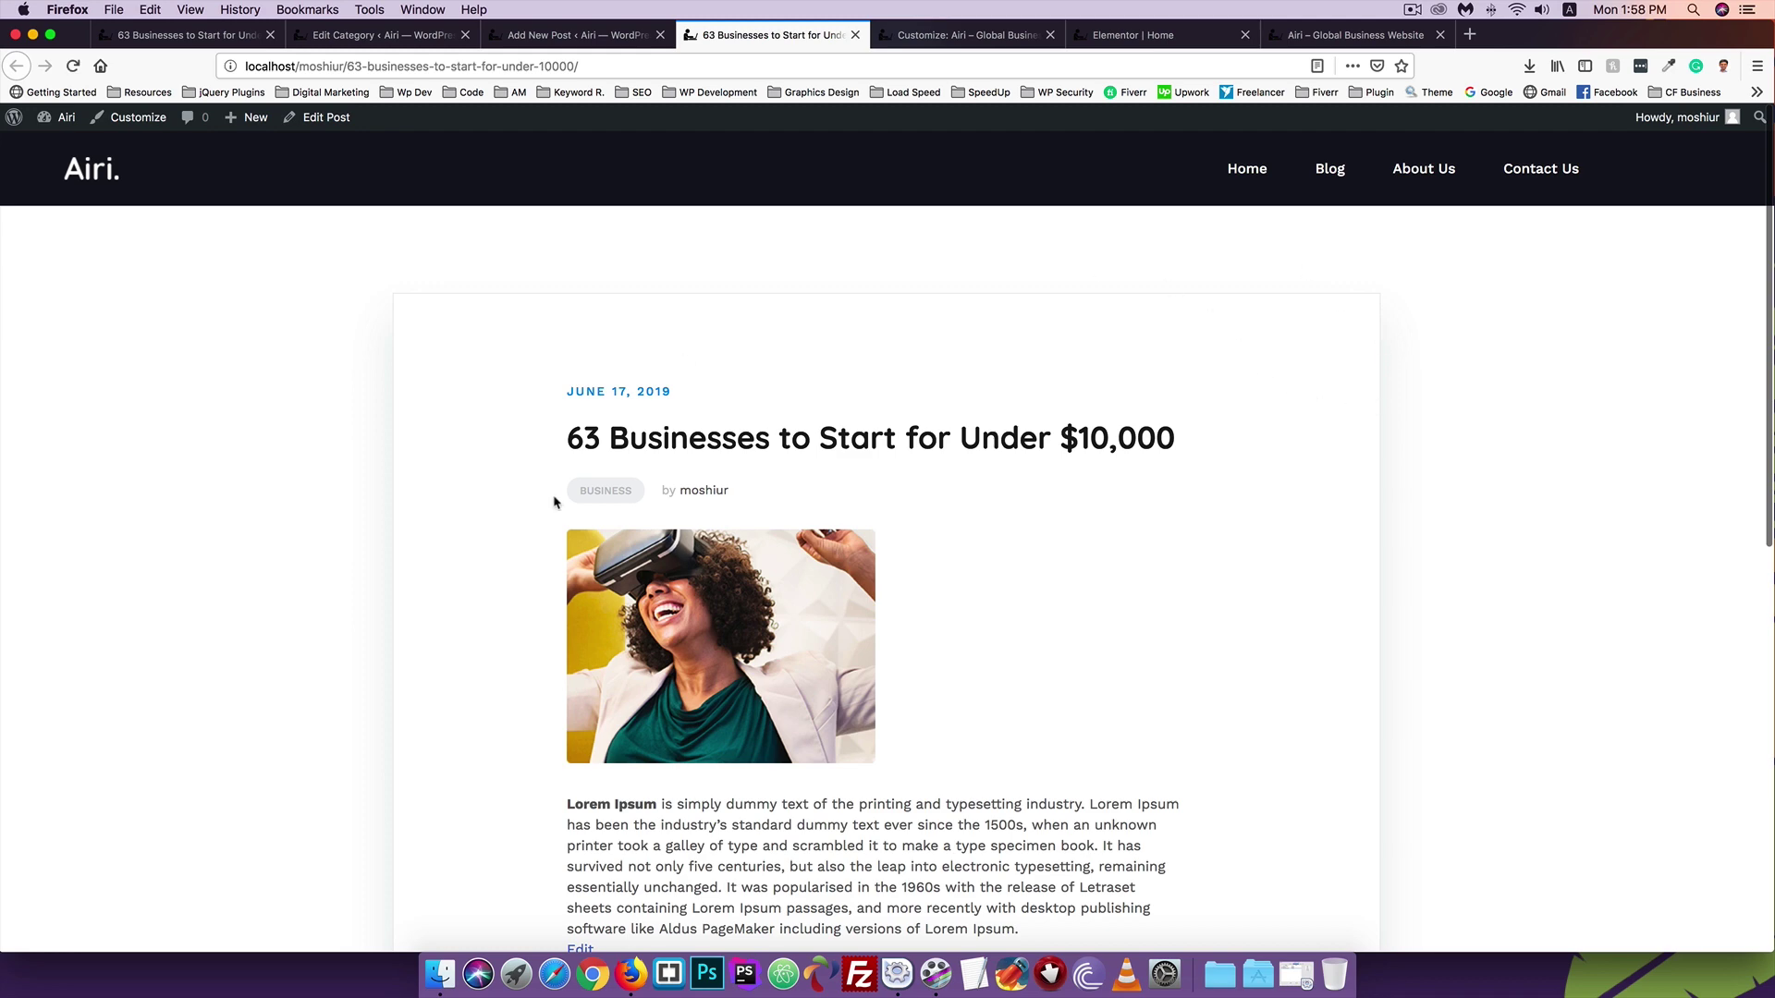
scroll(554, 502, down, 5)
scroll(554, 499, up, 5)
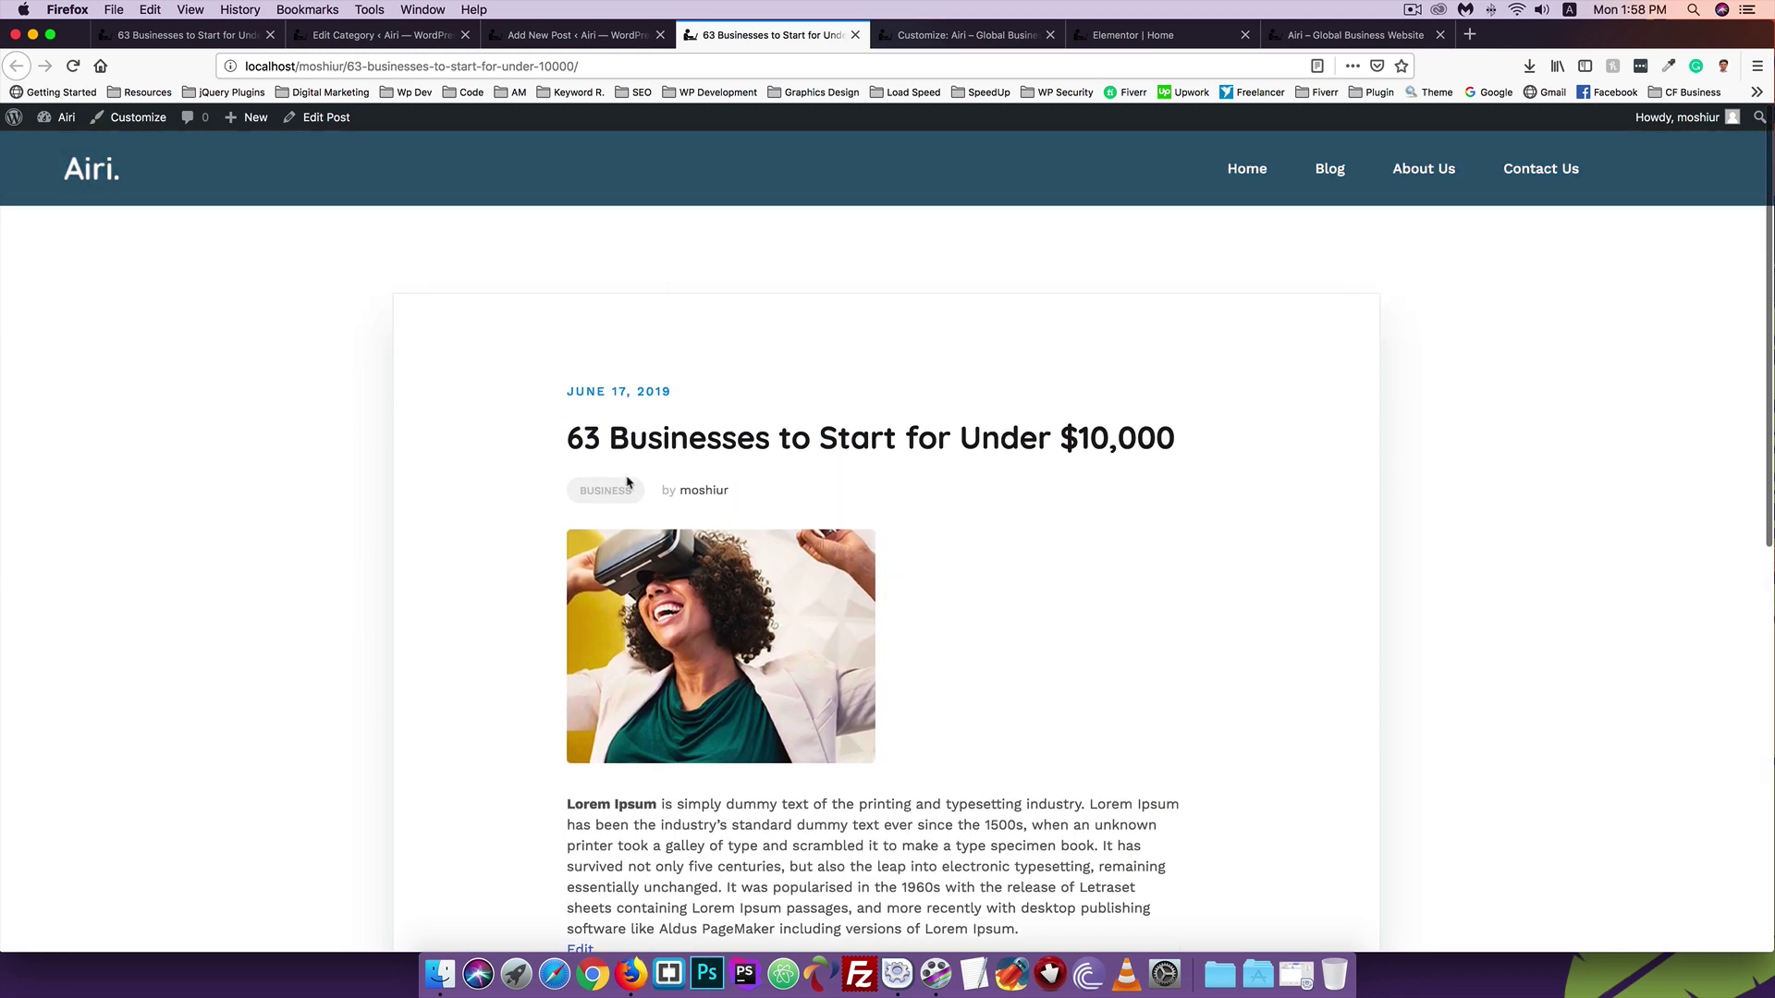
scroll(628, 482, down, 2)
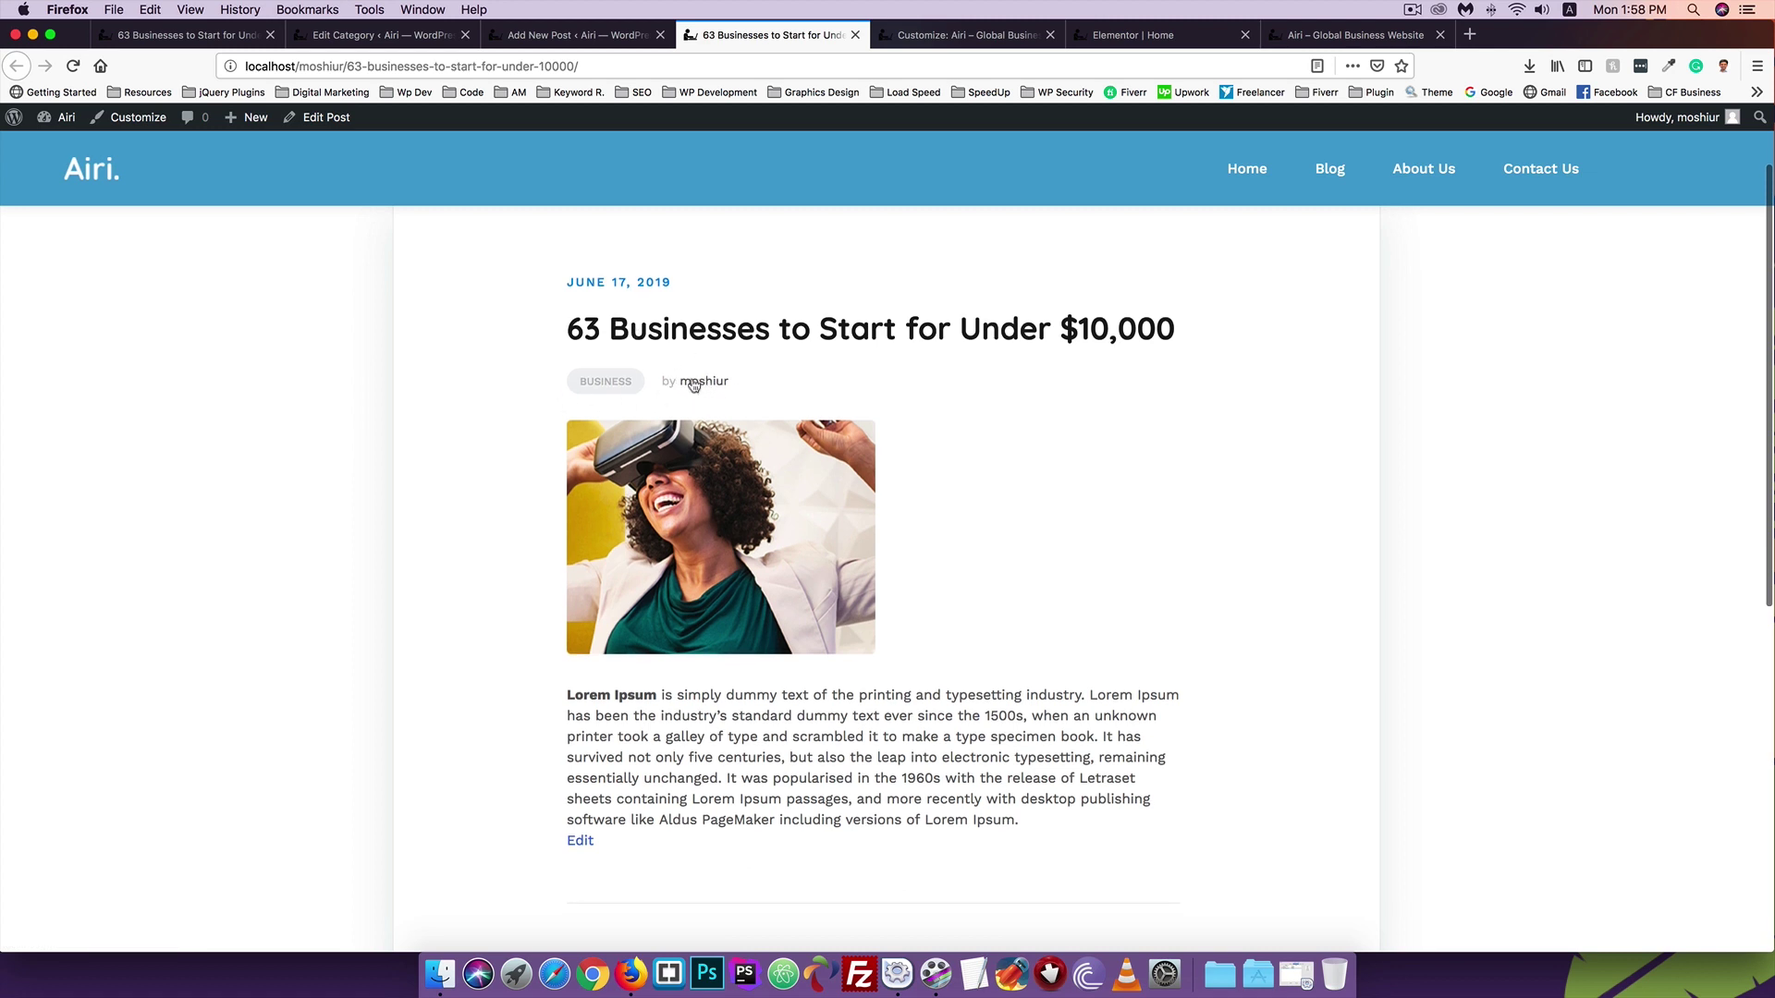
Open the profile editor in a new tab and enter the capitalised first name
mouse_move(1673, 120)
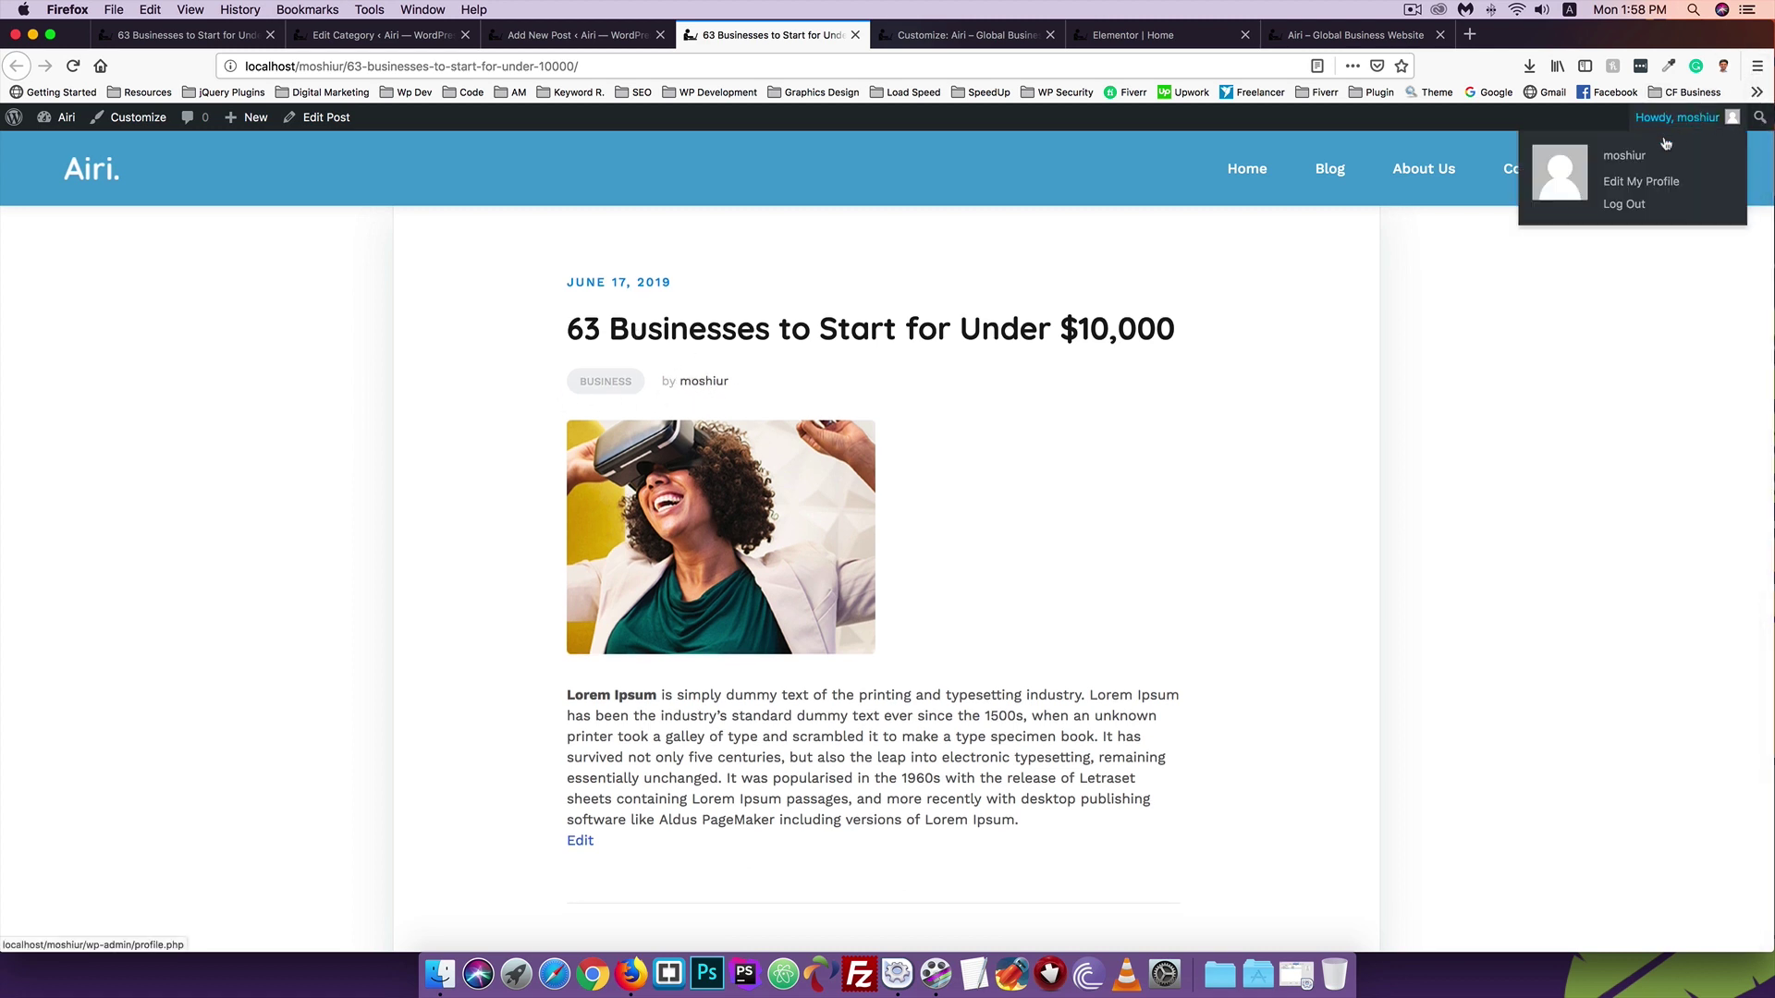
right_click(1647, 185)
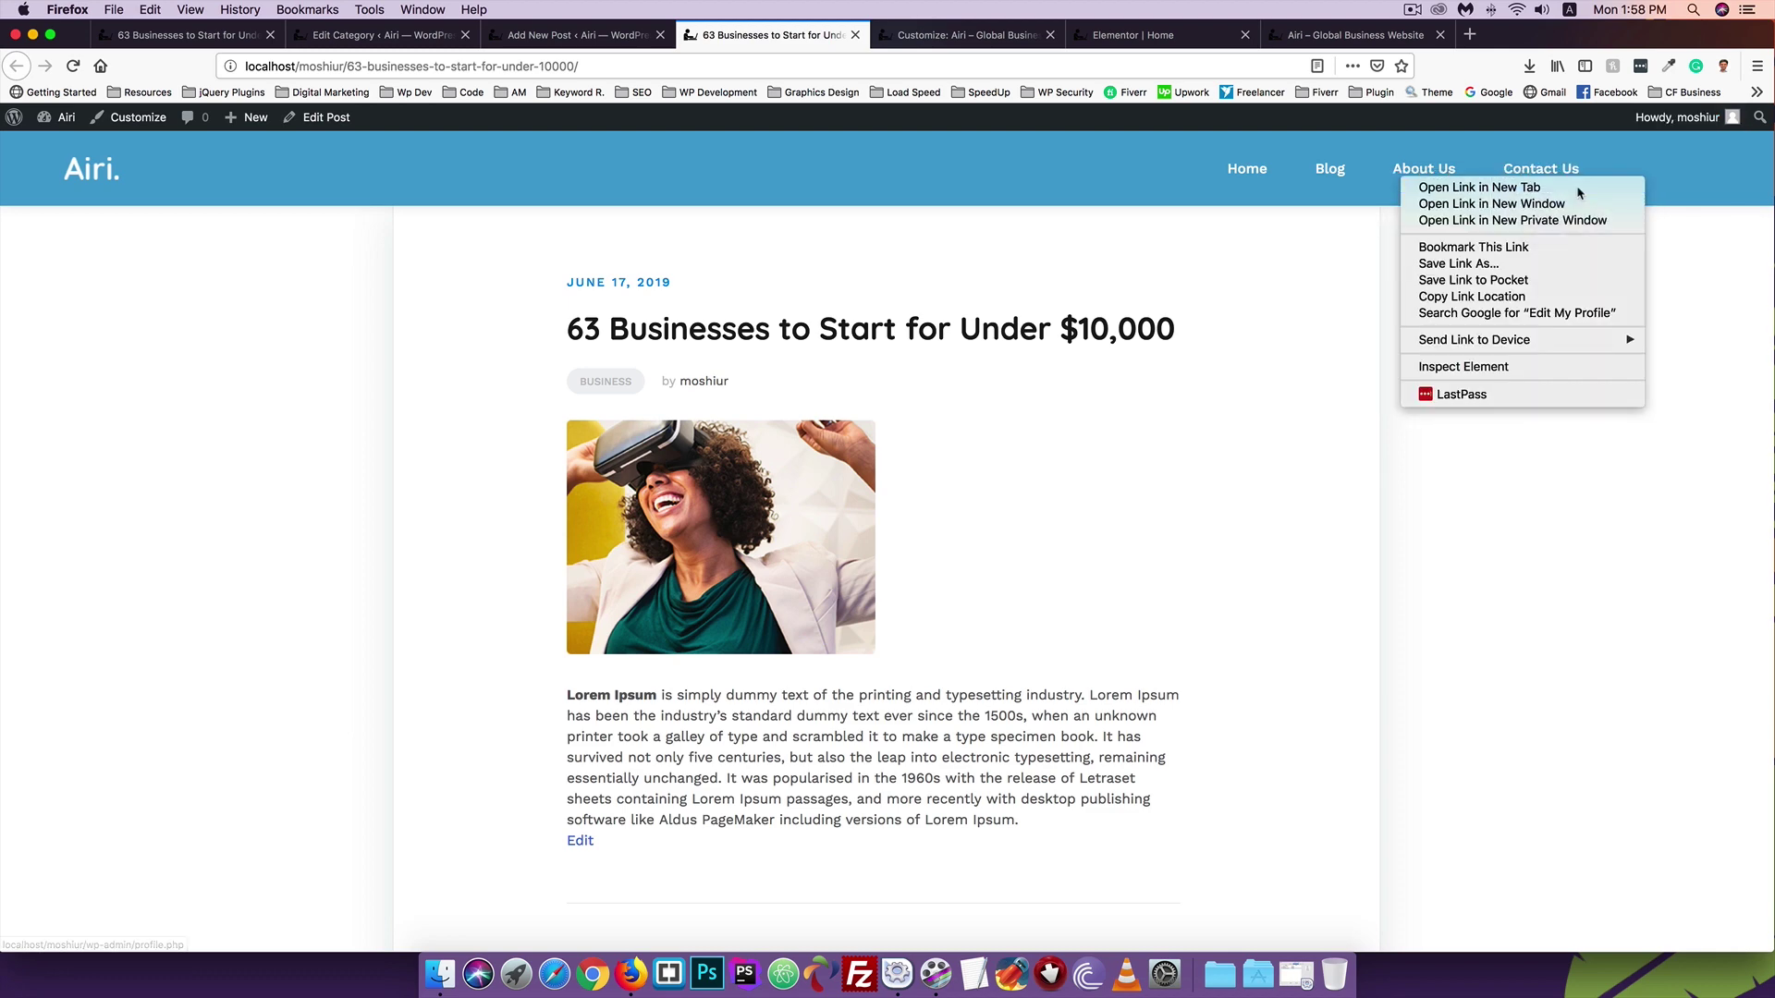
click(1479, 189)
click(917, 37)
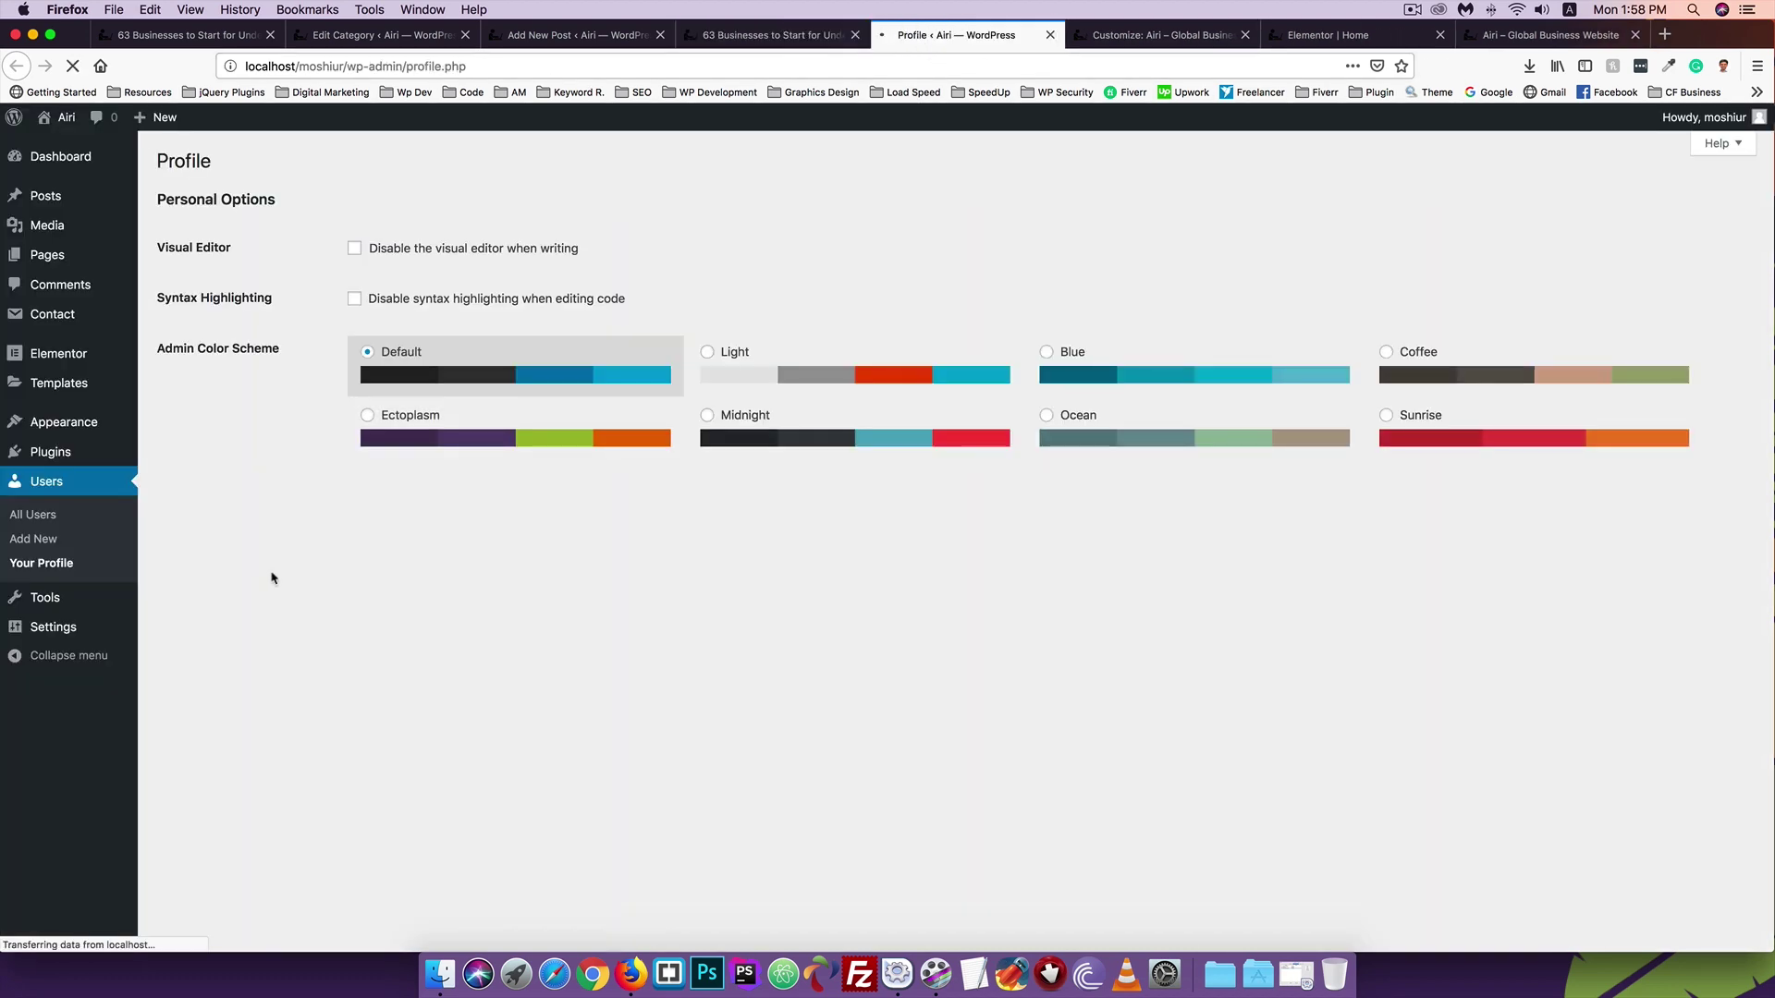
scroll(361, 602, down, 5)
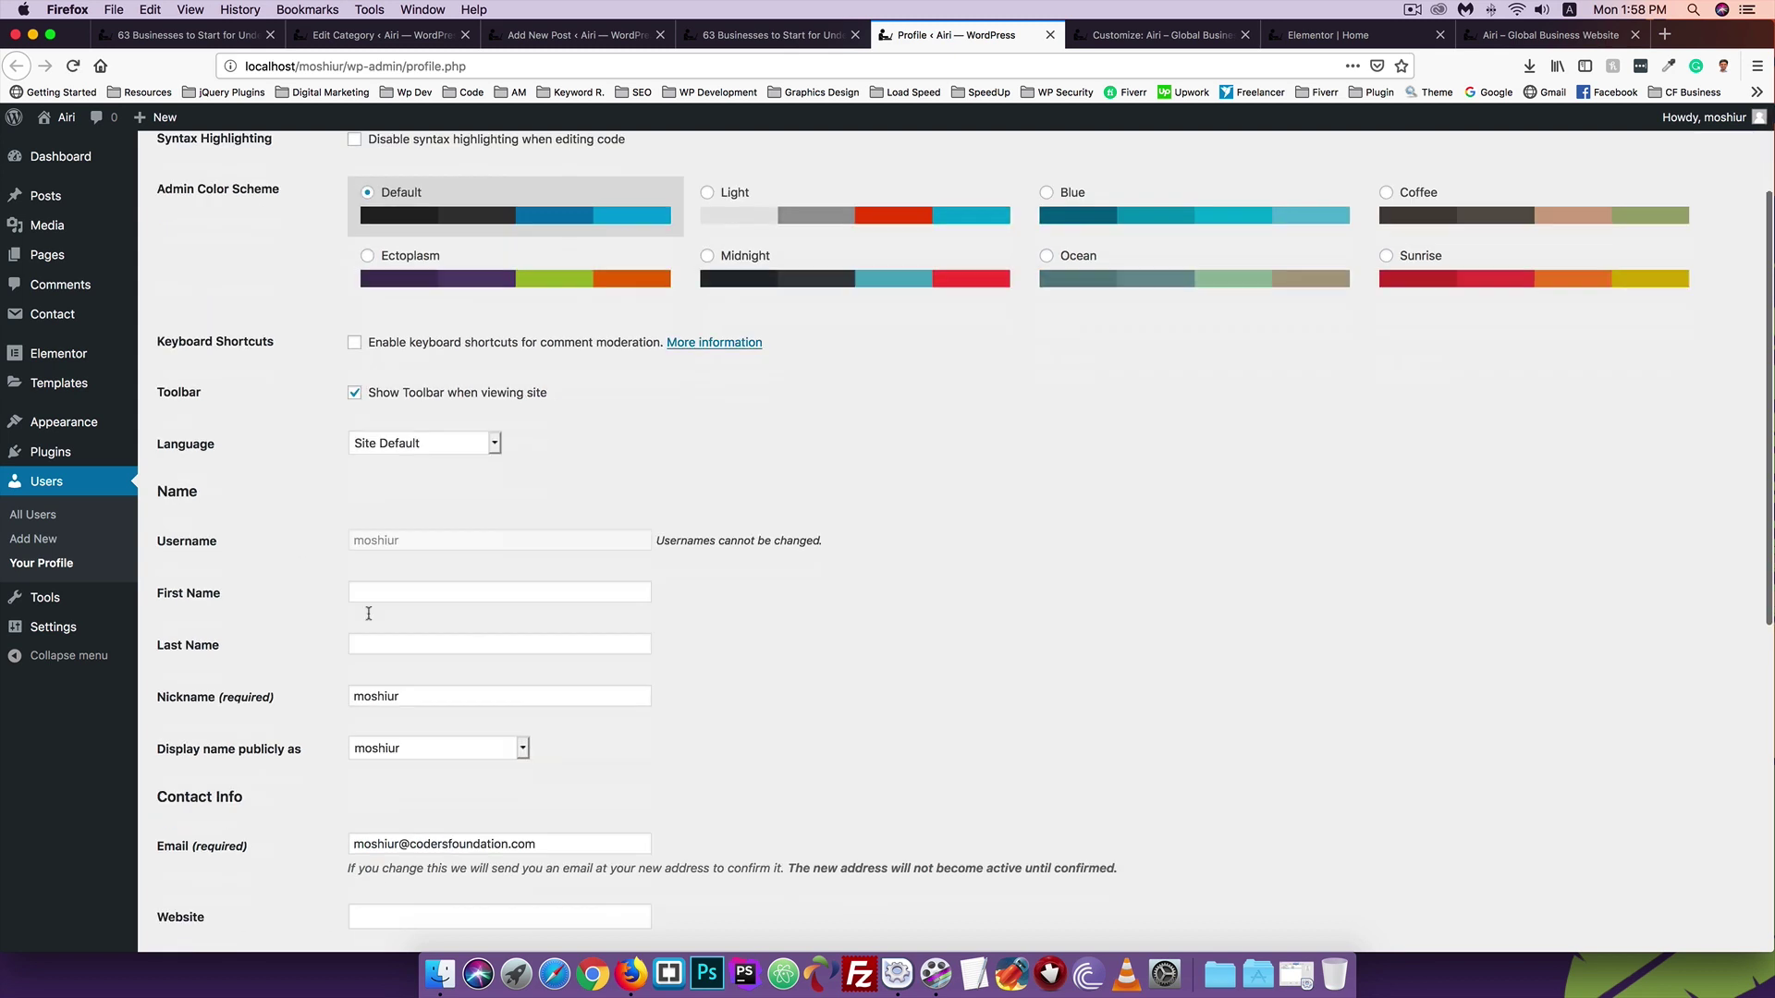
click(351, 454)
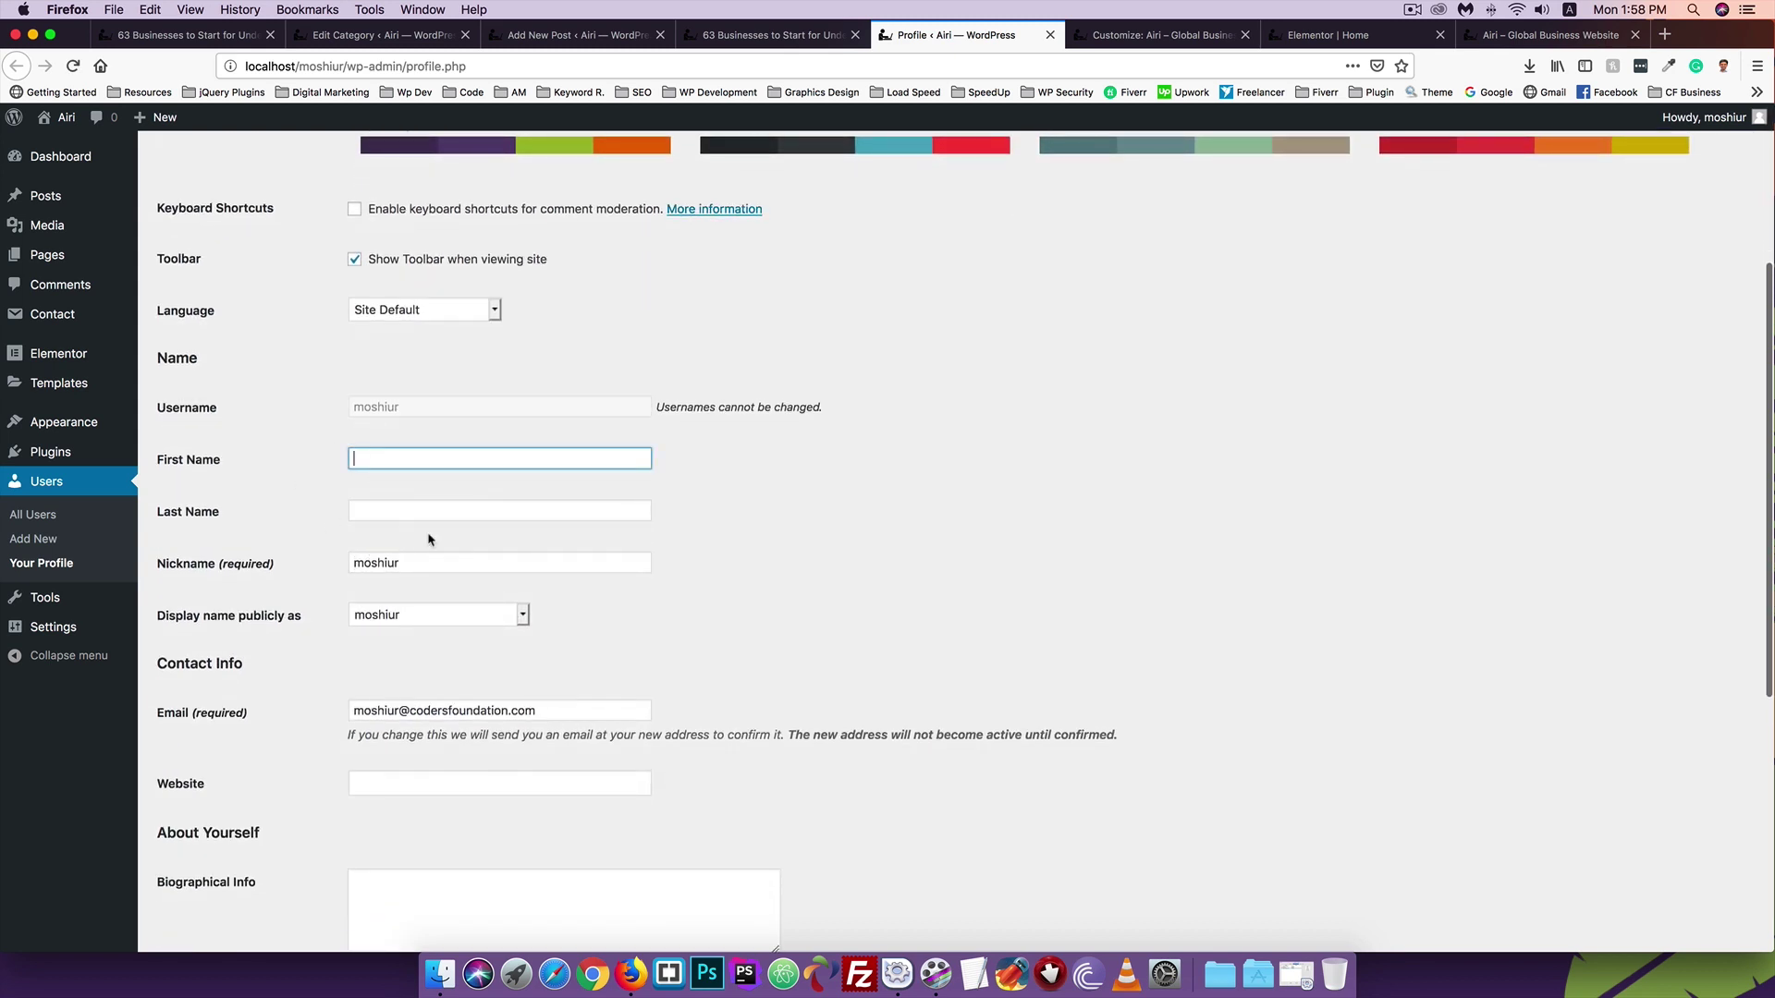
text(mOSHIUR)
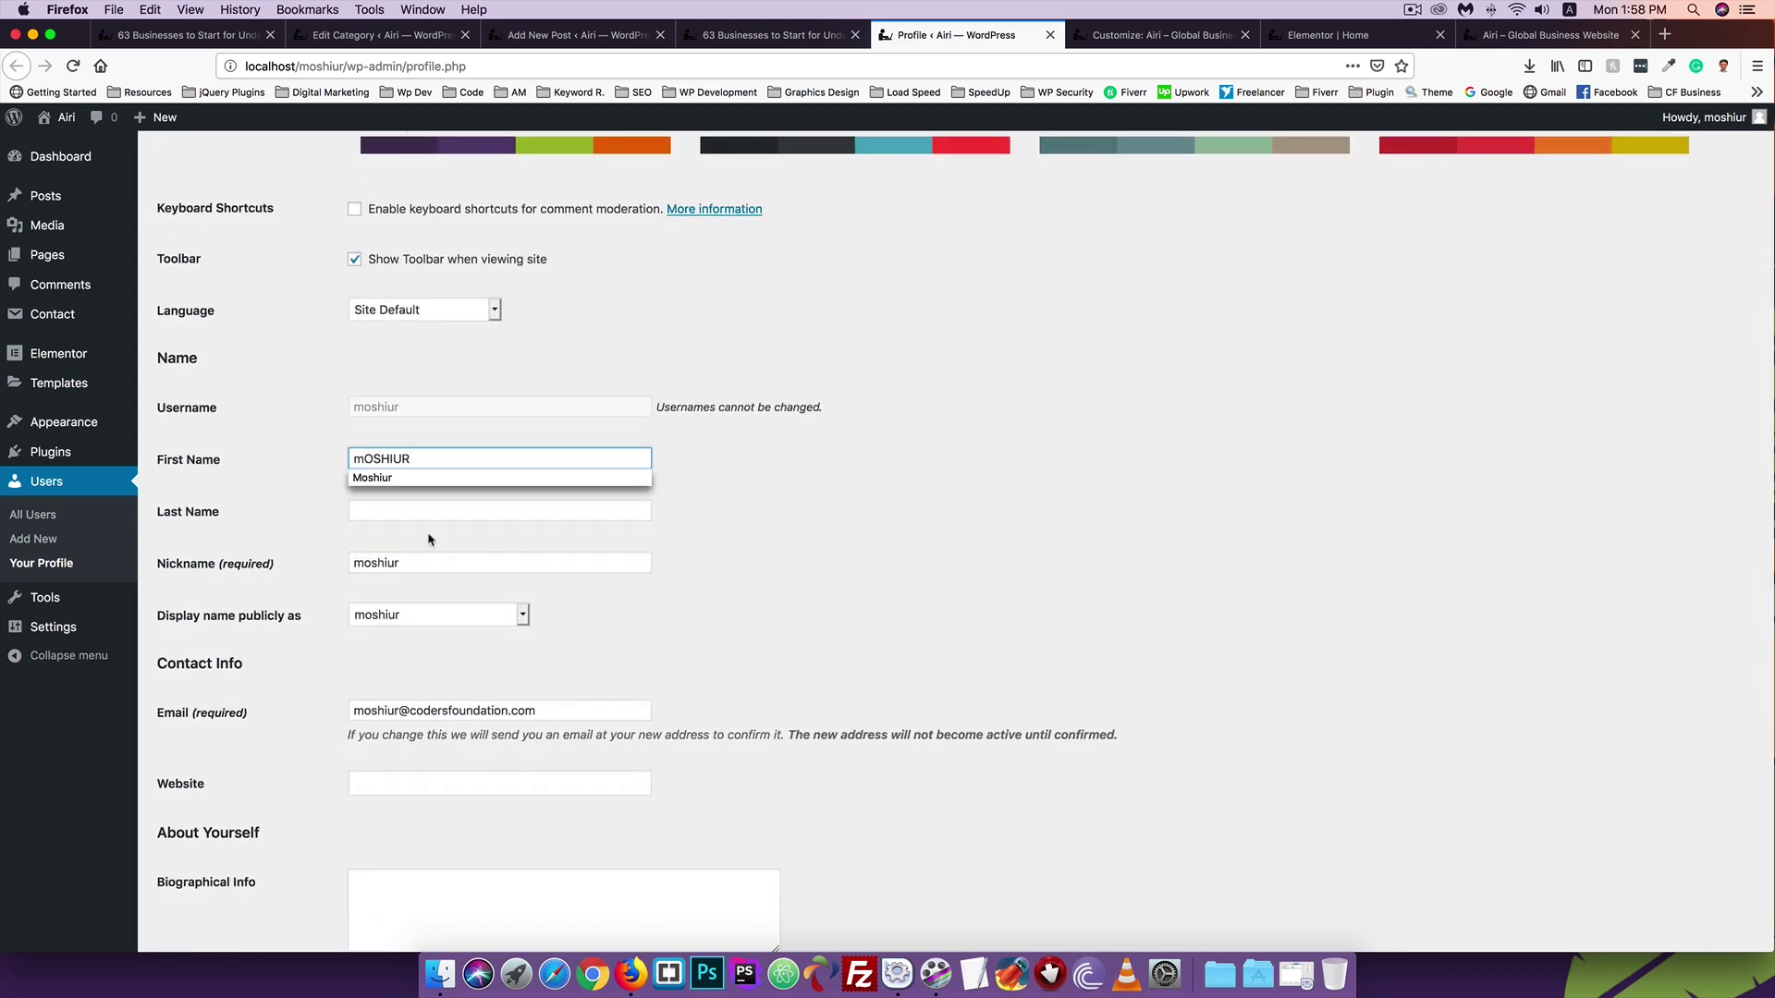
click(389, 479)
Add the last name, choose the capitalised display name, update, and reload the post
click(382, 503)
key(Escape)
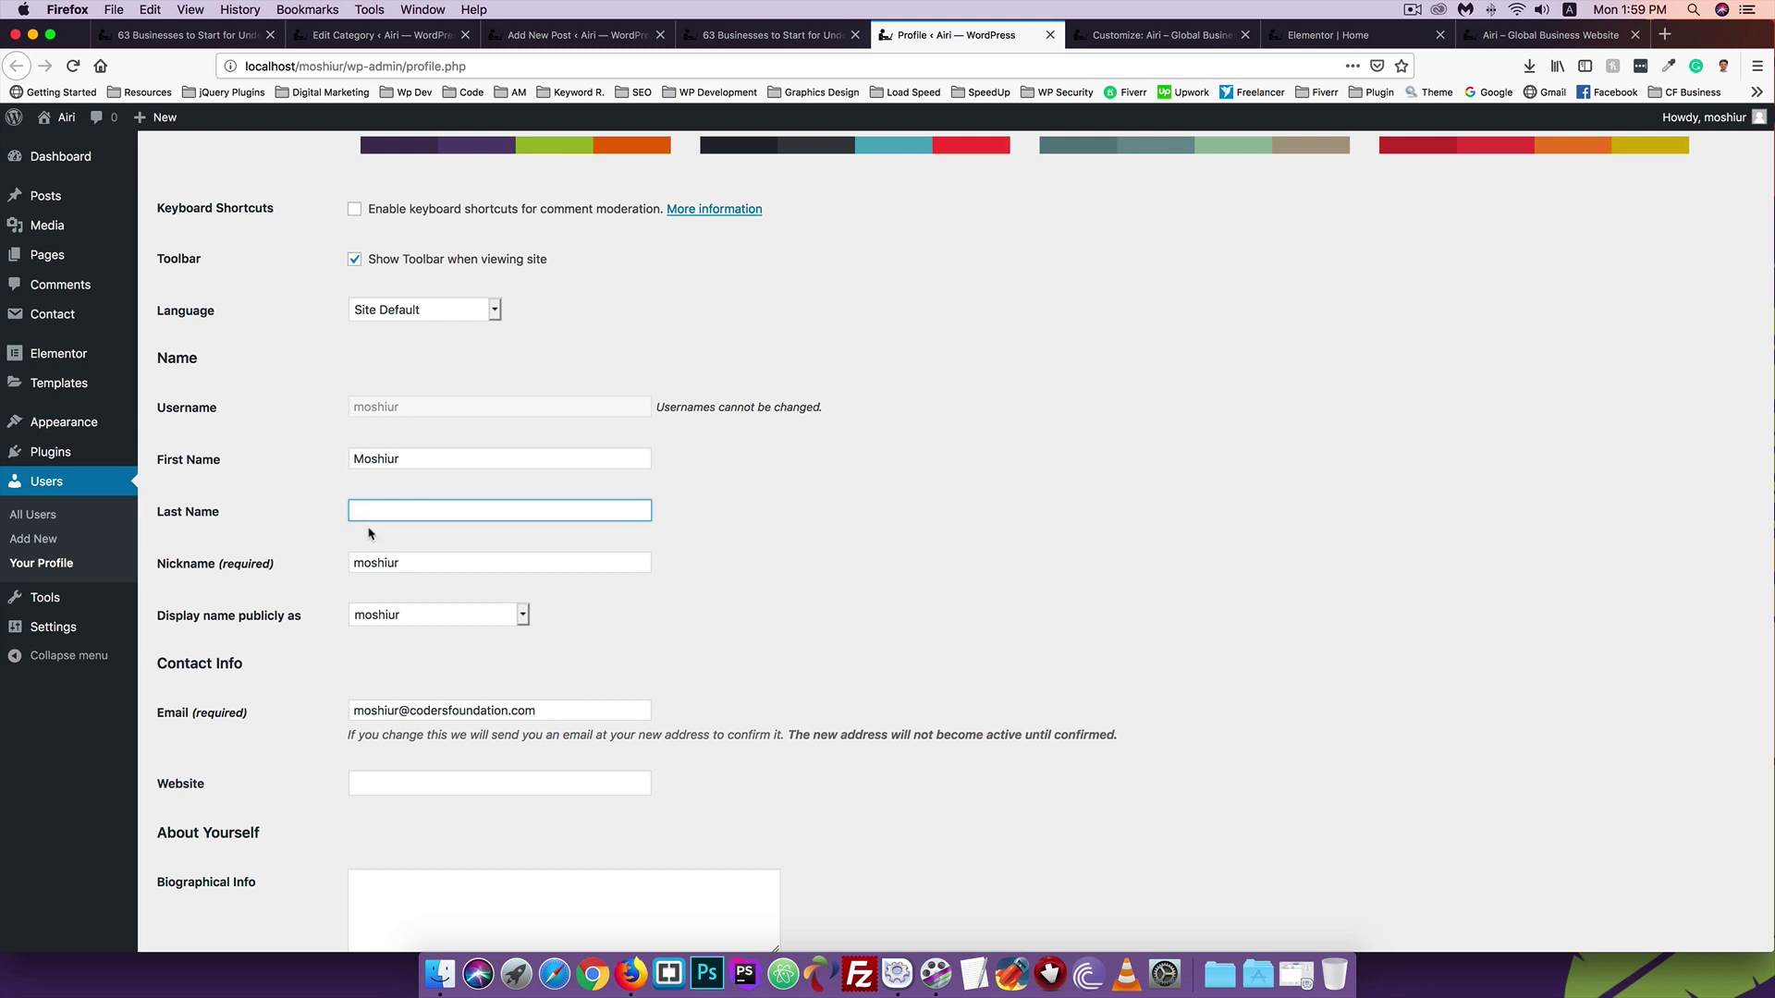
click(379, 616)
click(384, 629)
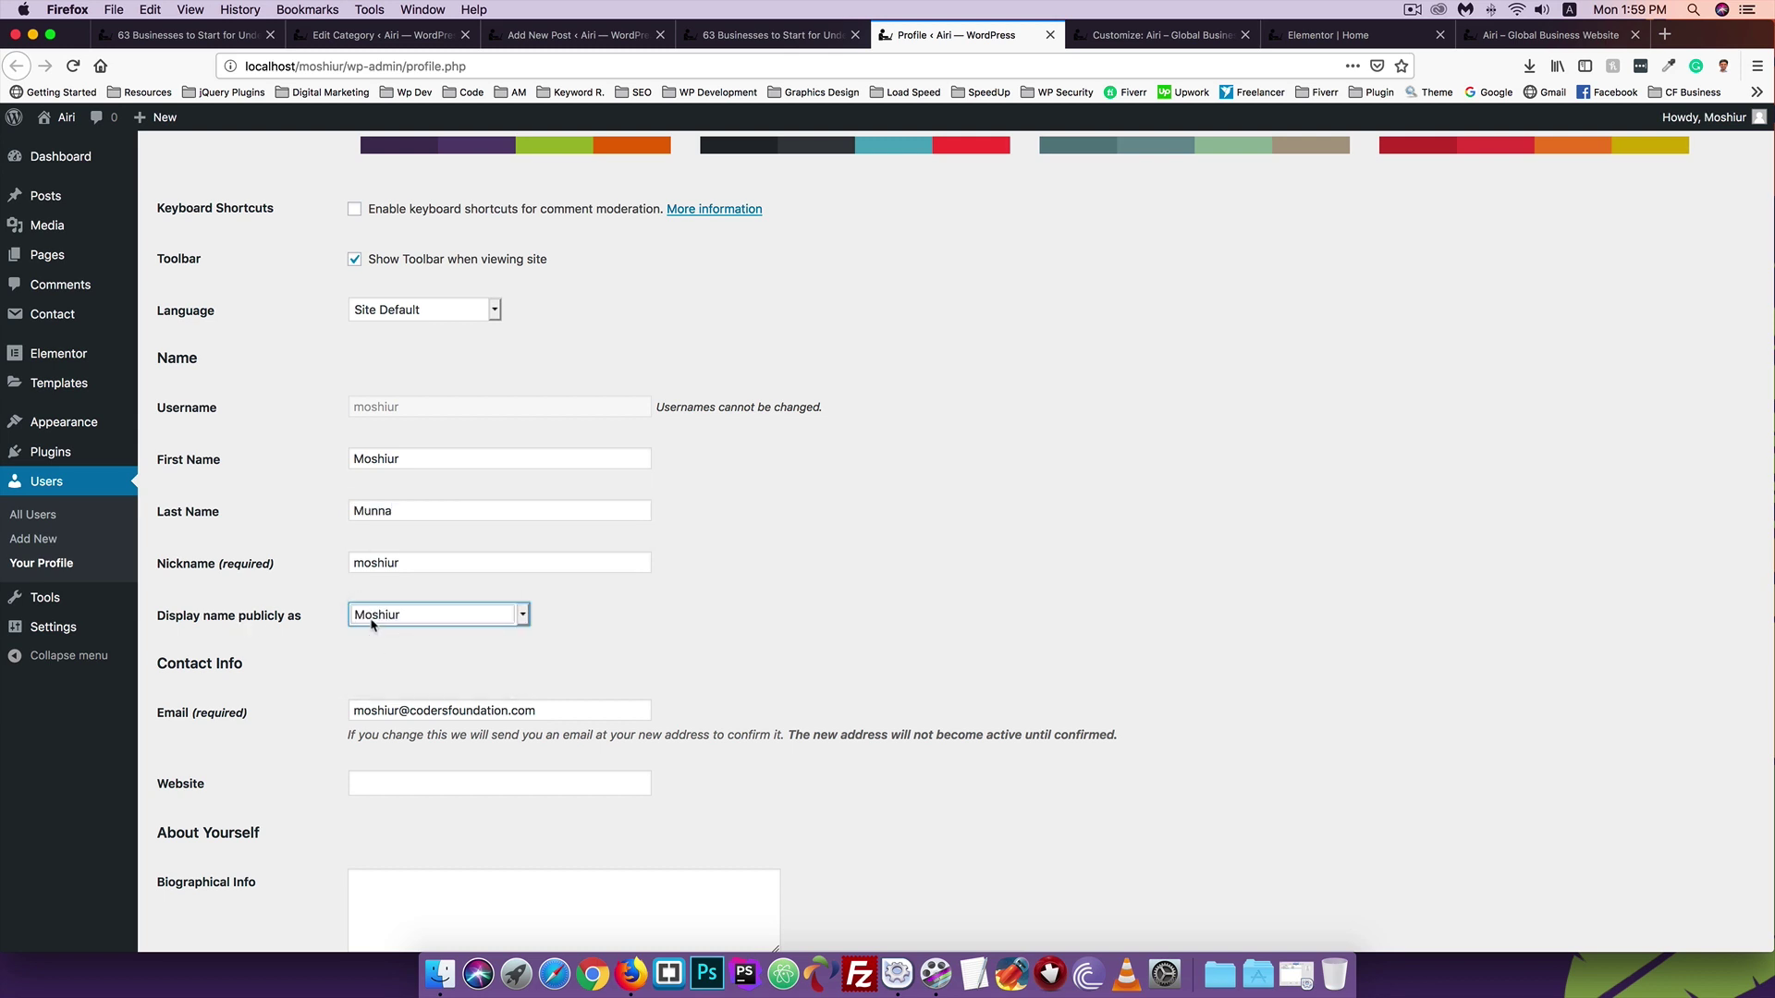
scroll(329, 658, down, 5)
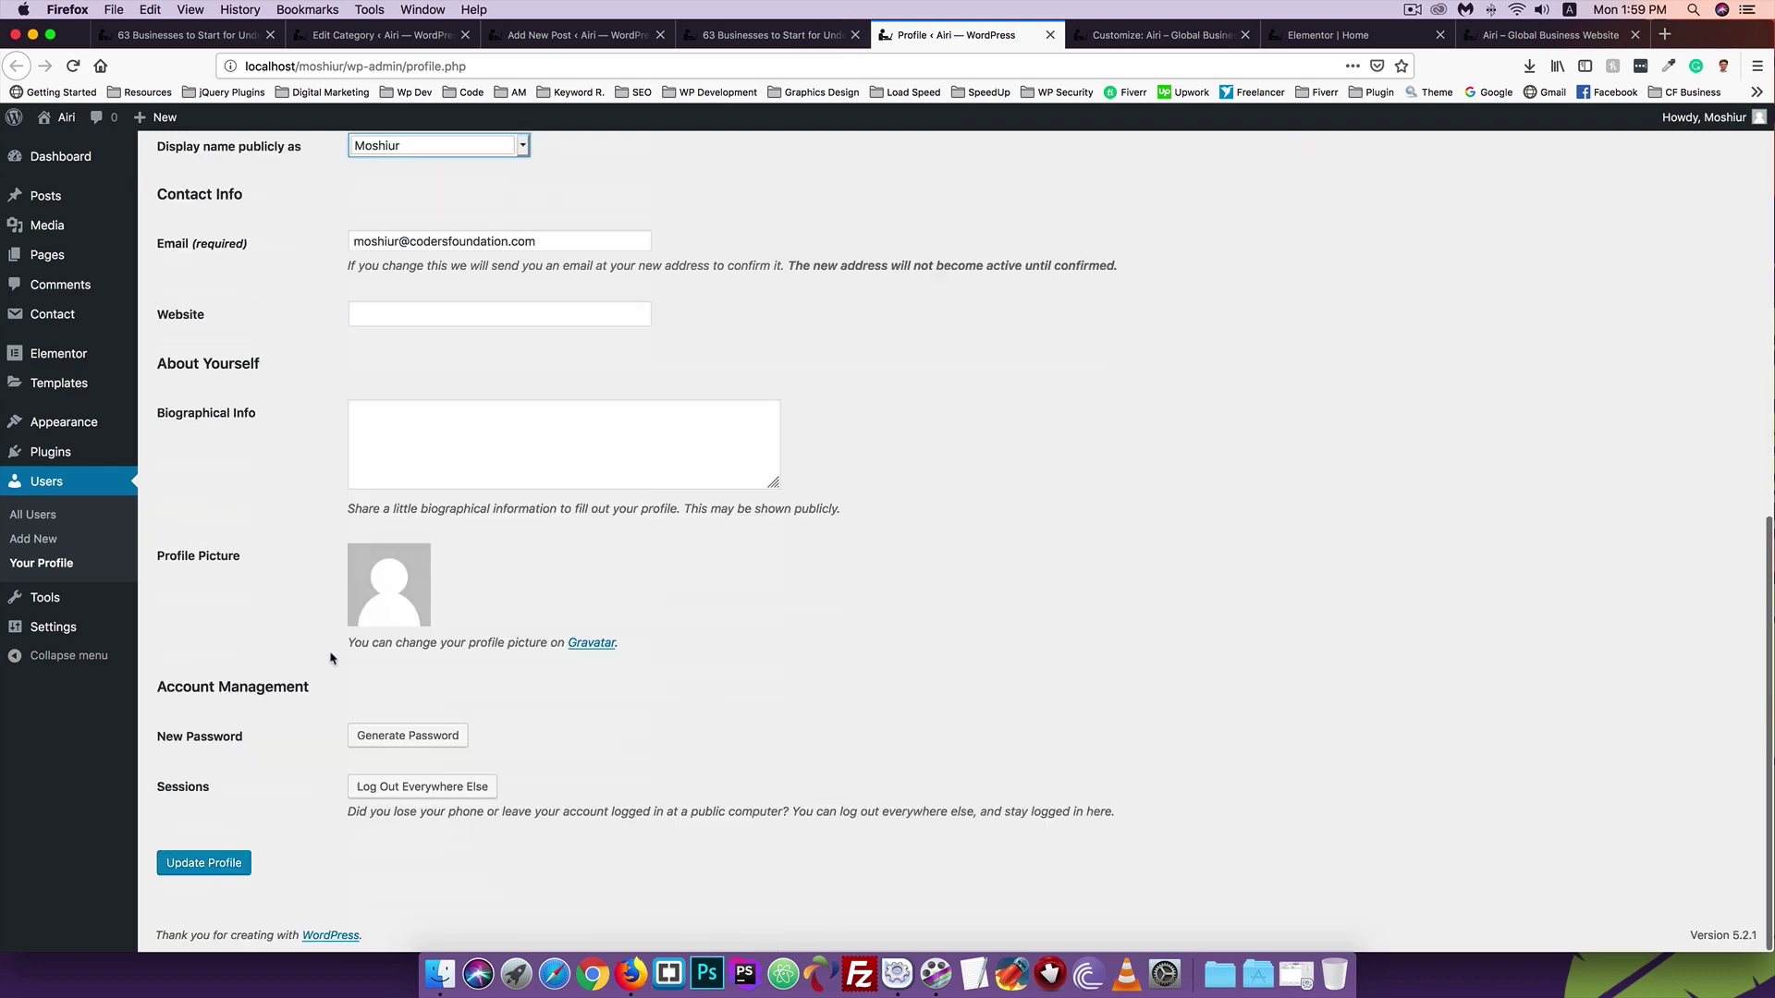
click(202, 863)
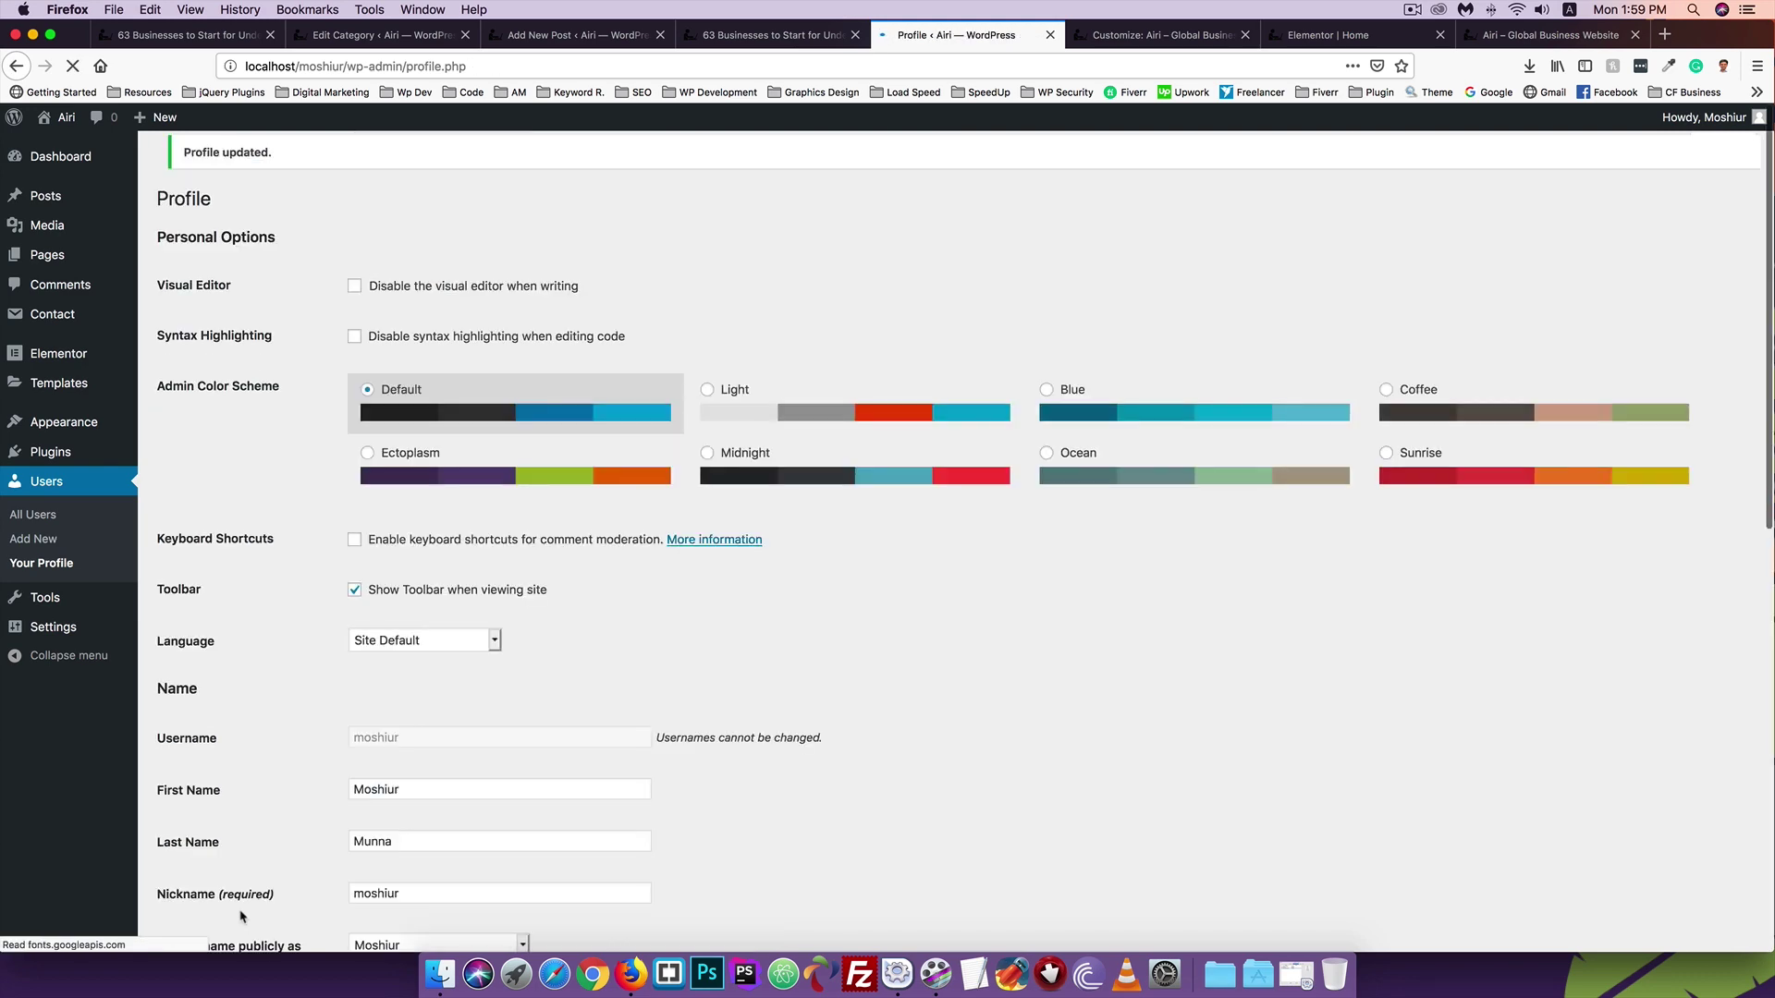
click(830, 35)
click(73, 66)
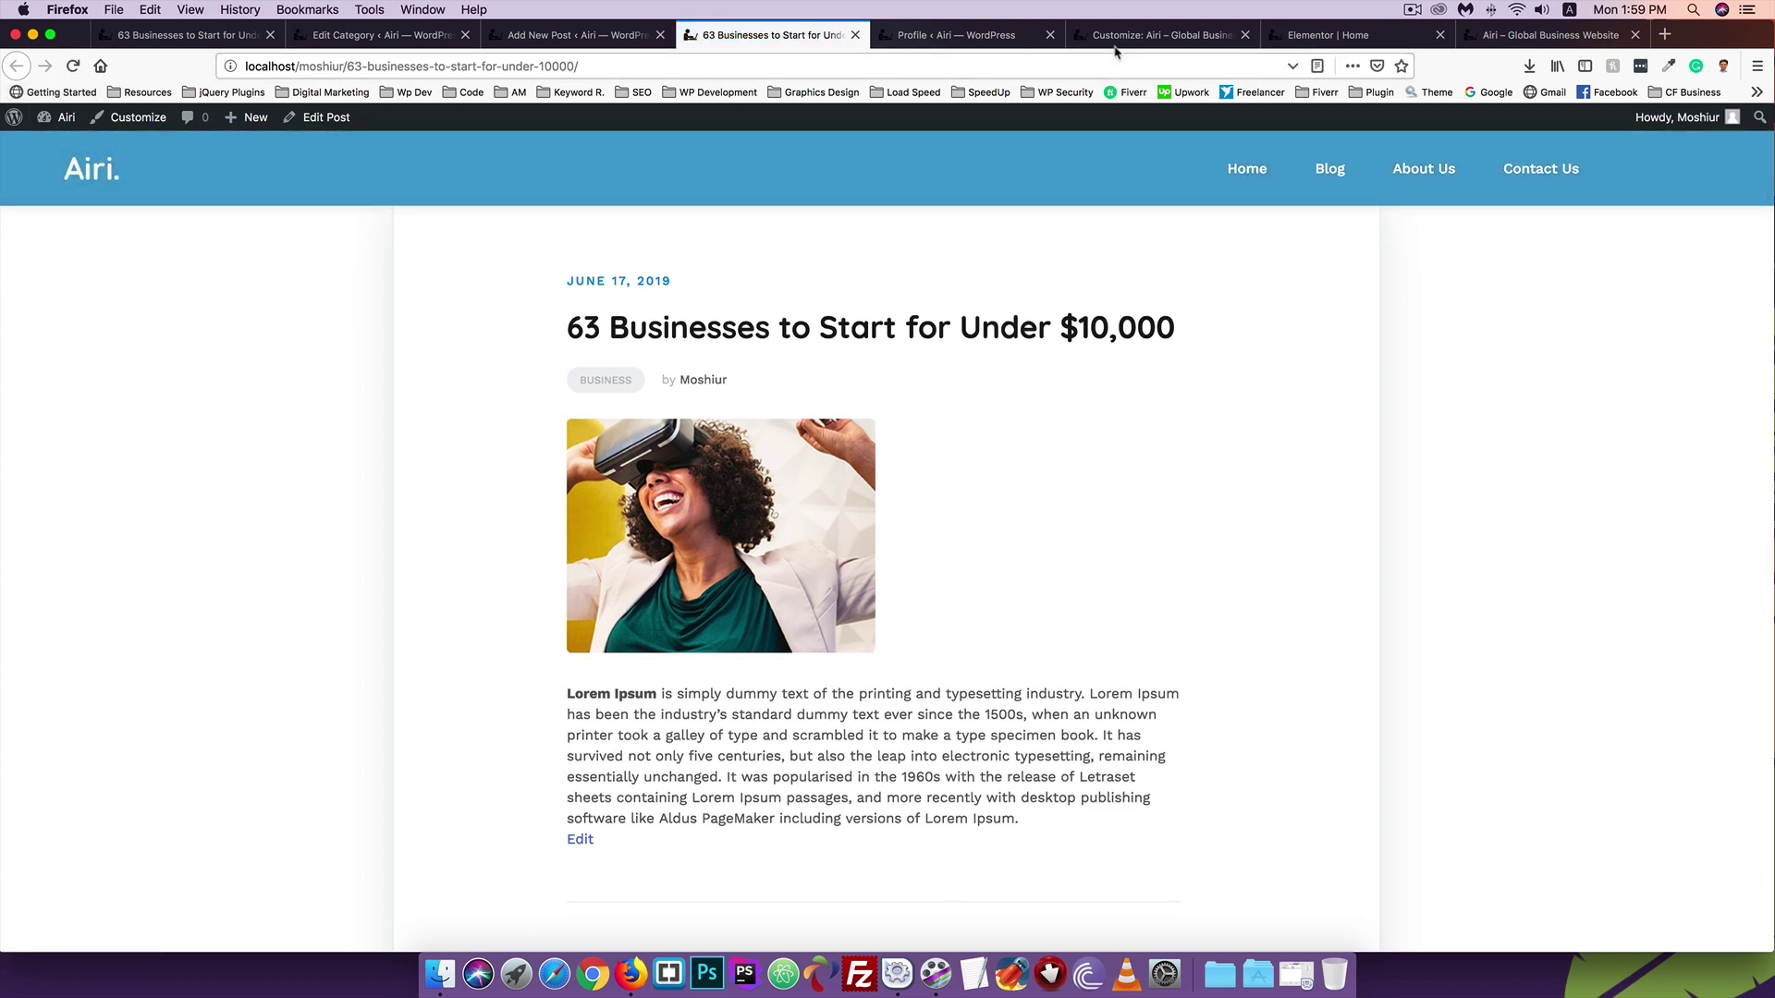
Try Layout 2 for single post content and preview it on the 63 Businesses post
click(1050, 34)
click(942, 38)
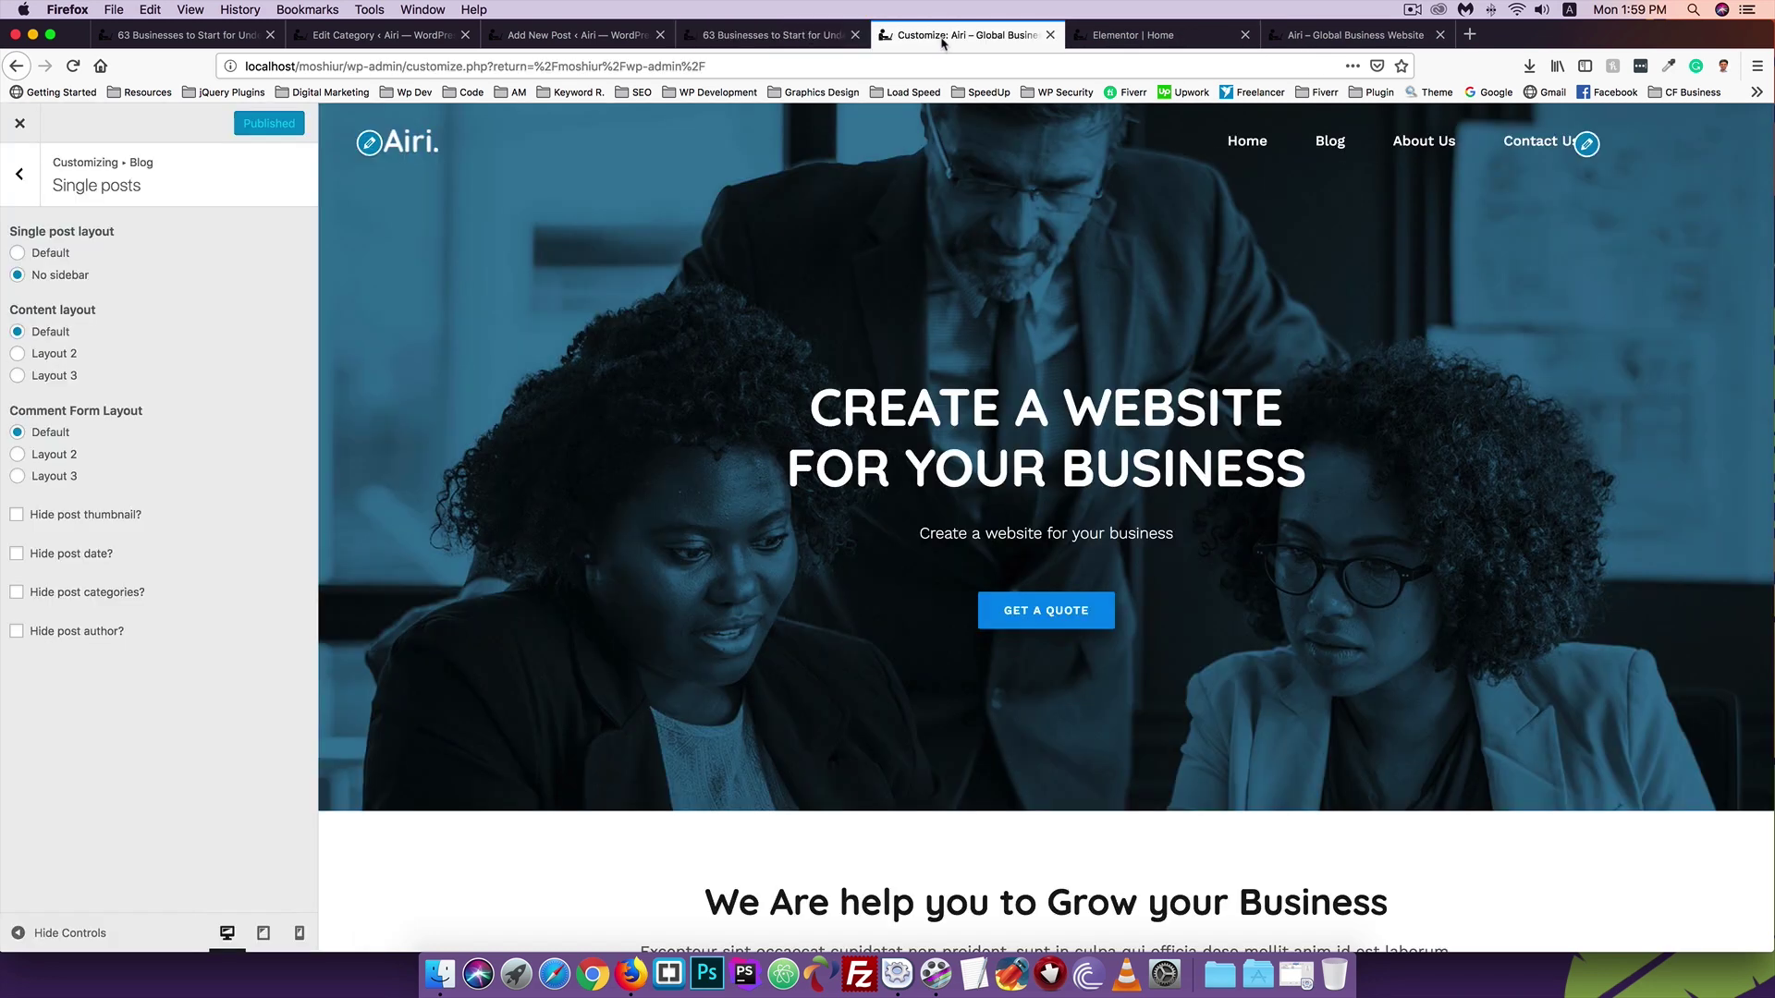
click(53, 354)
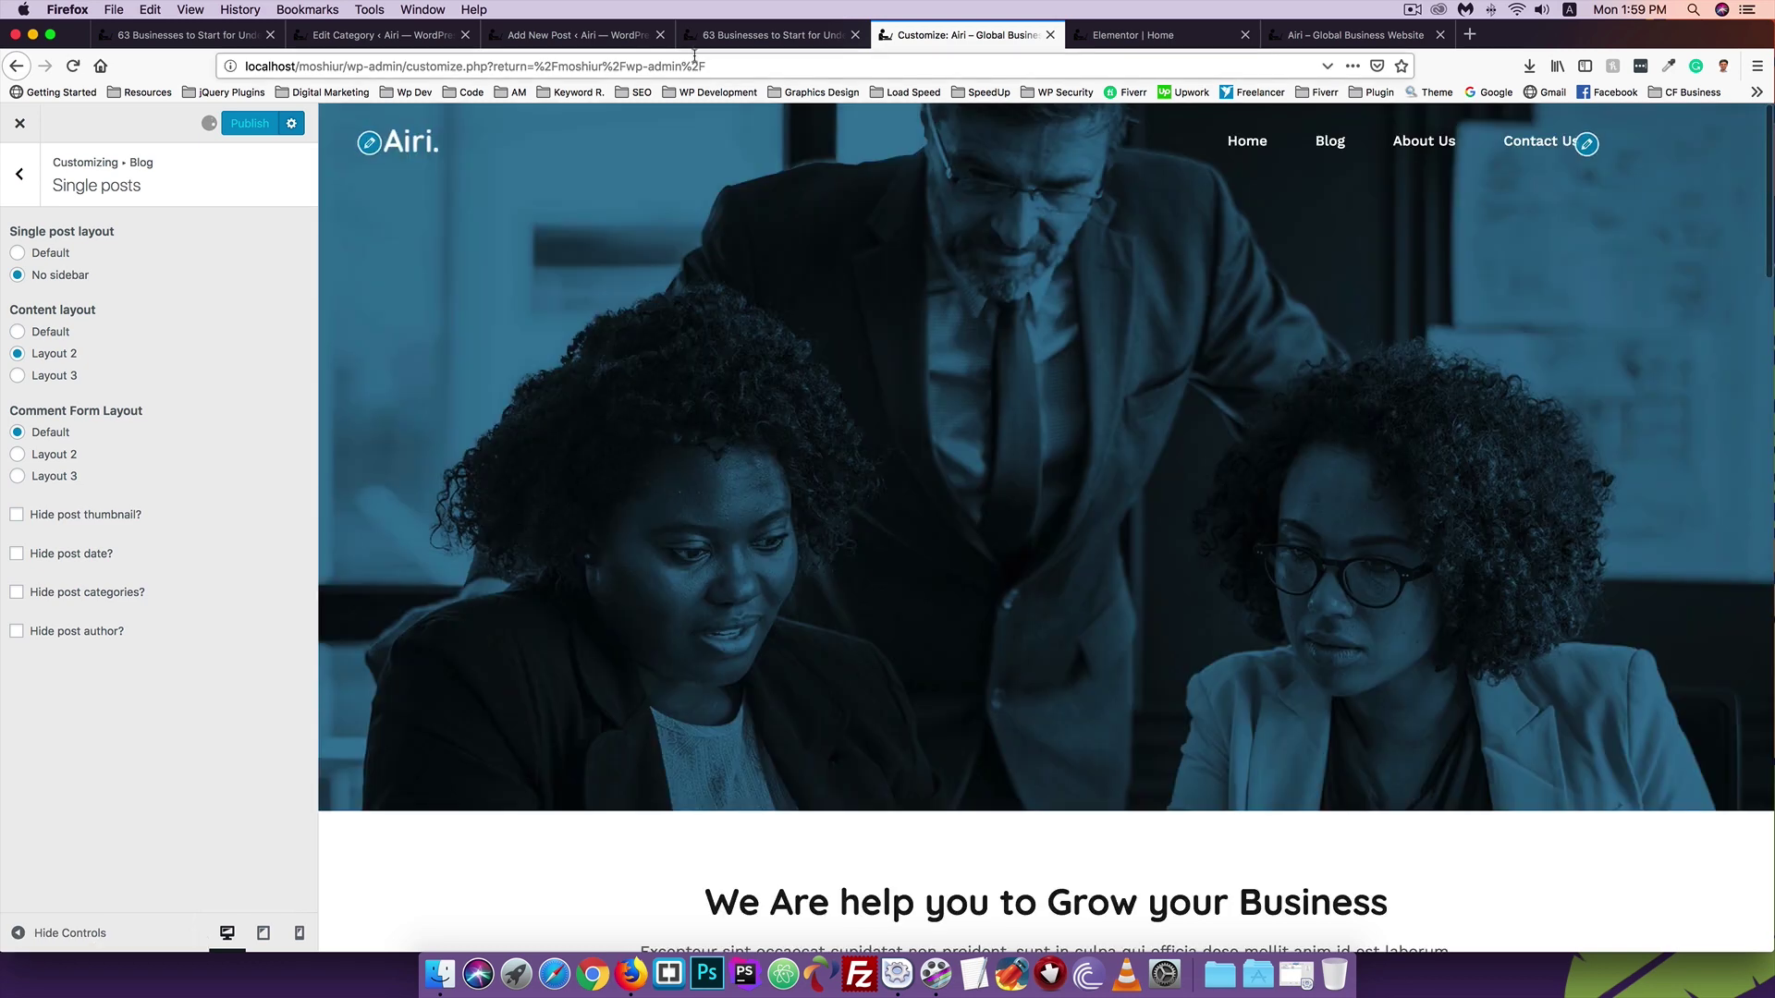
click(772, 34)
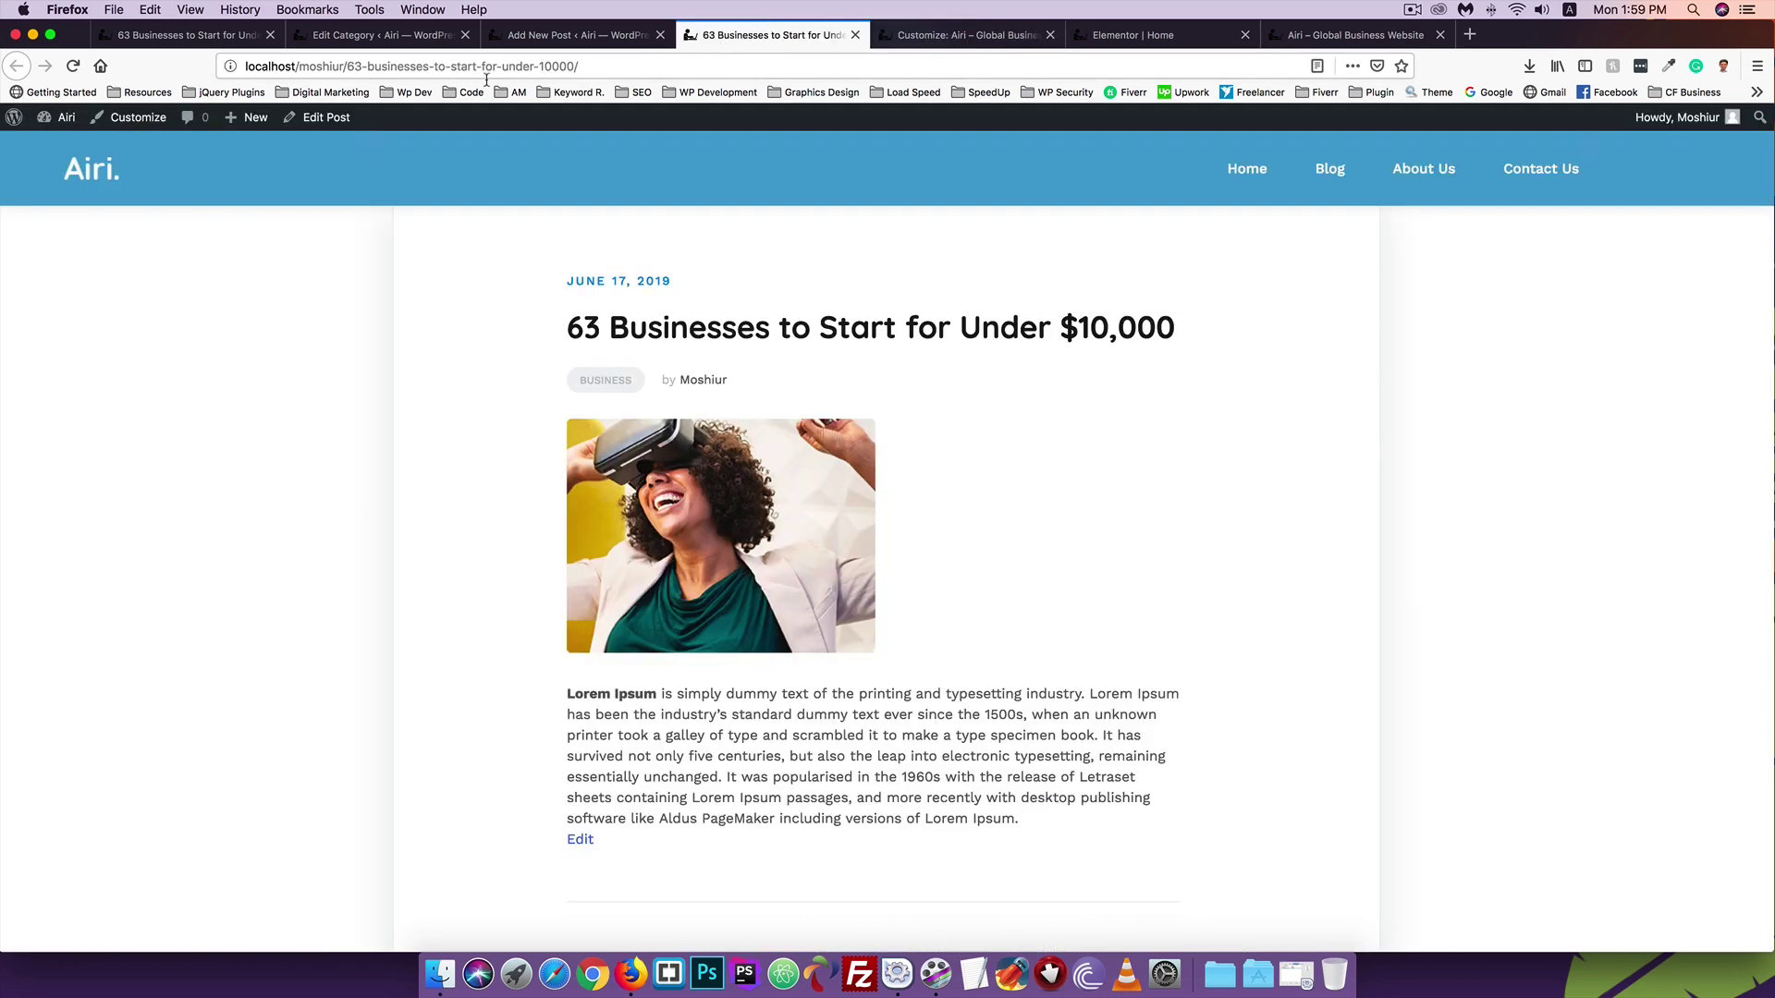
click(73, 67)
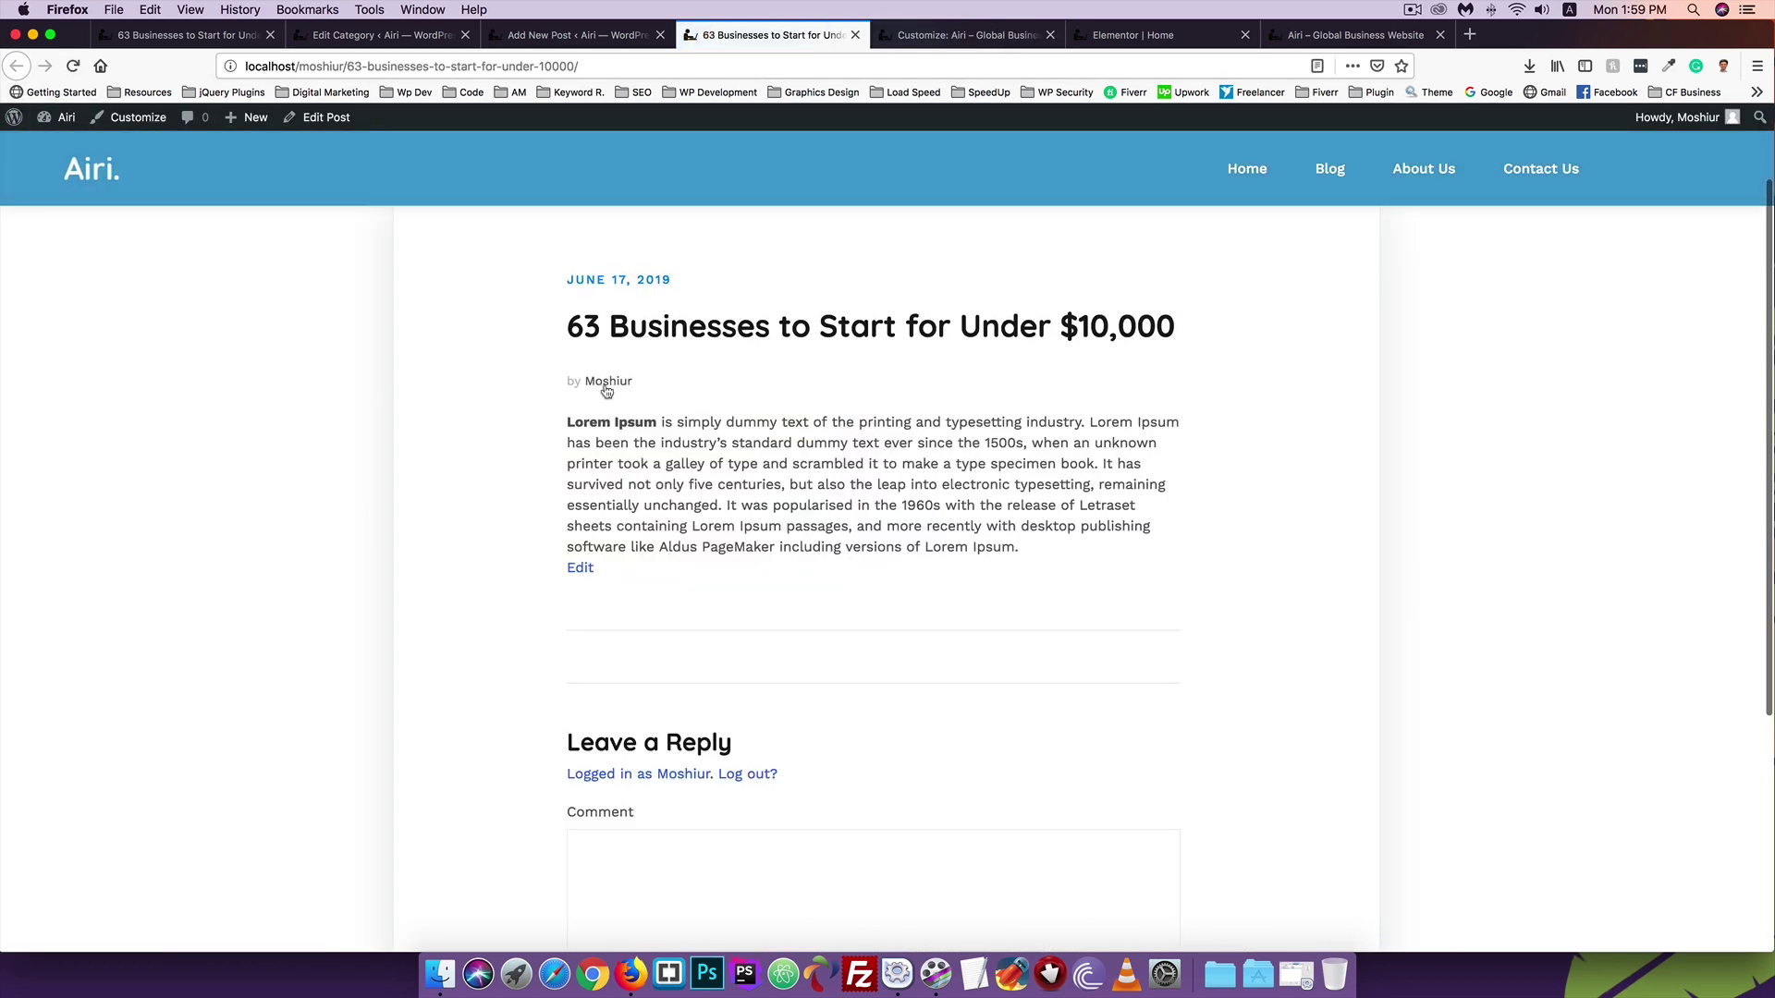
scroll(576, 428, down, 3)
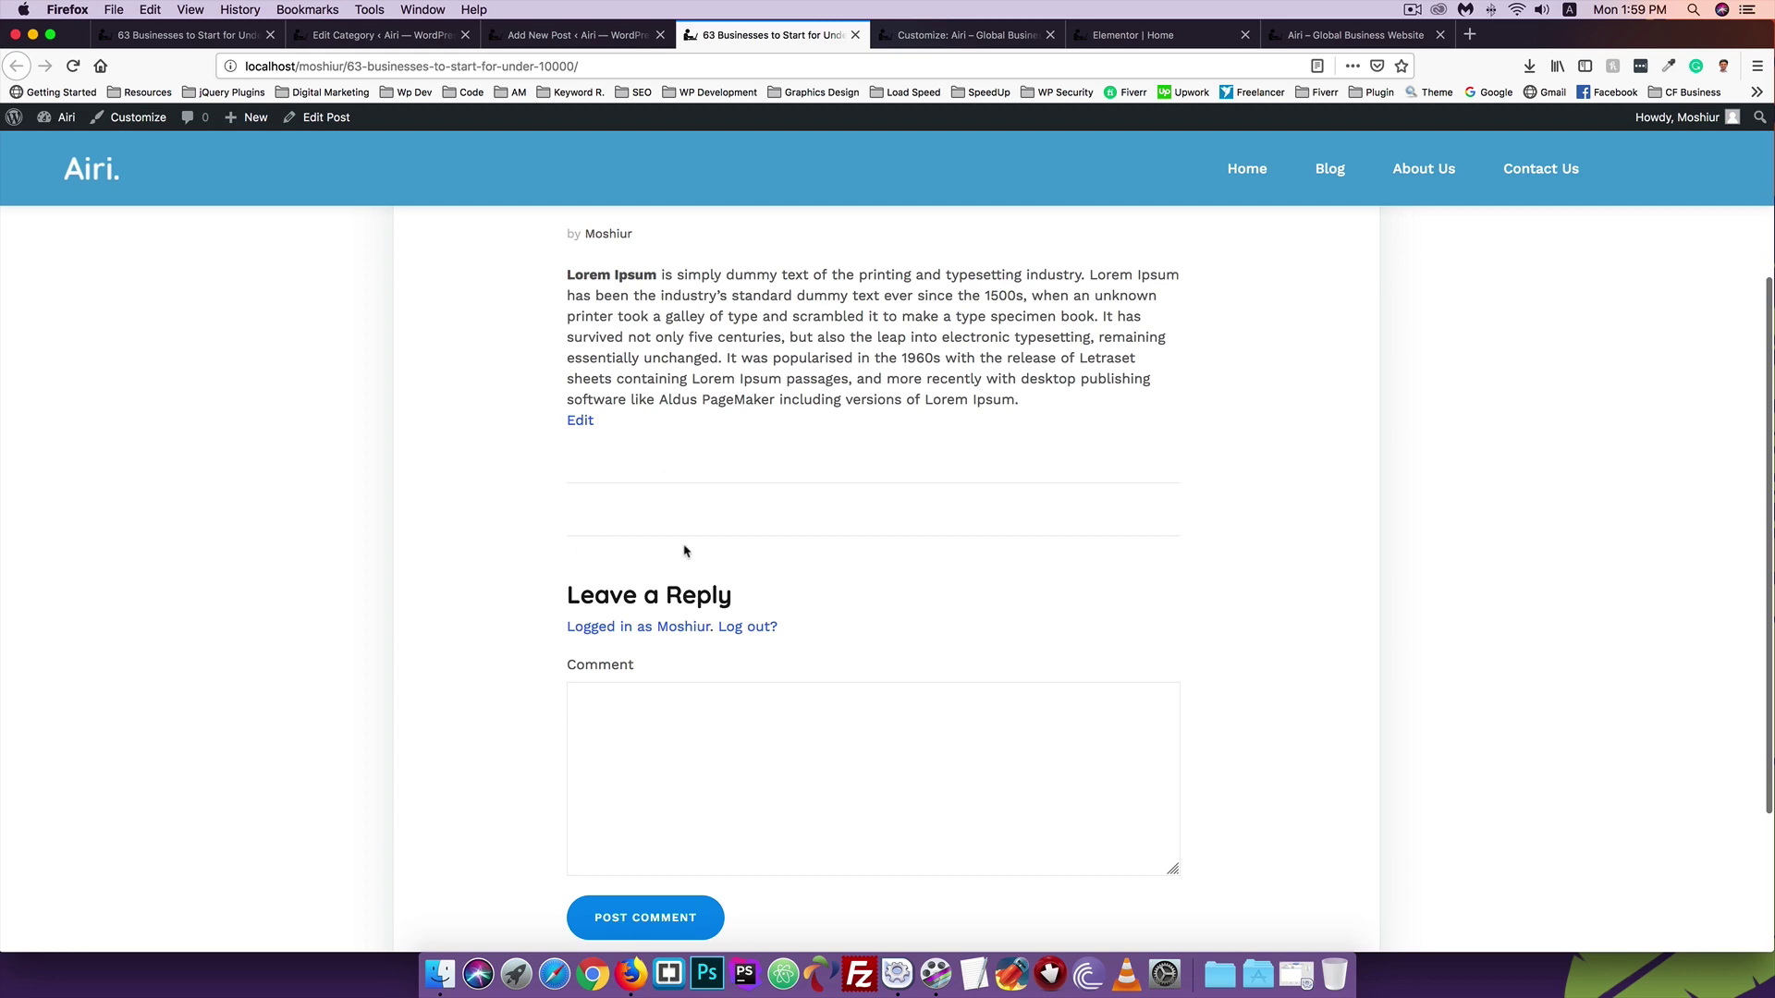
scroll(684, 551, down, 4)
scroll(681, 543, up, 9)
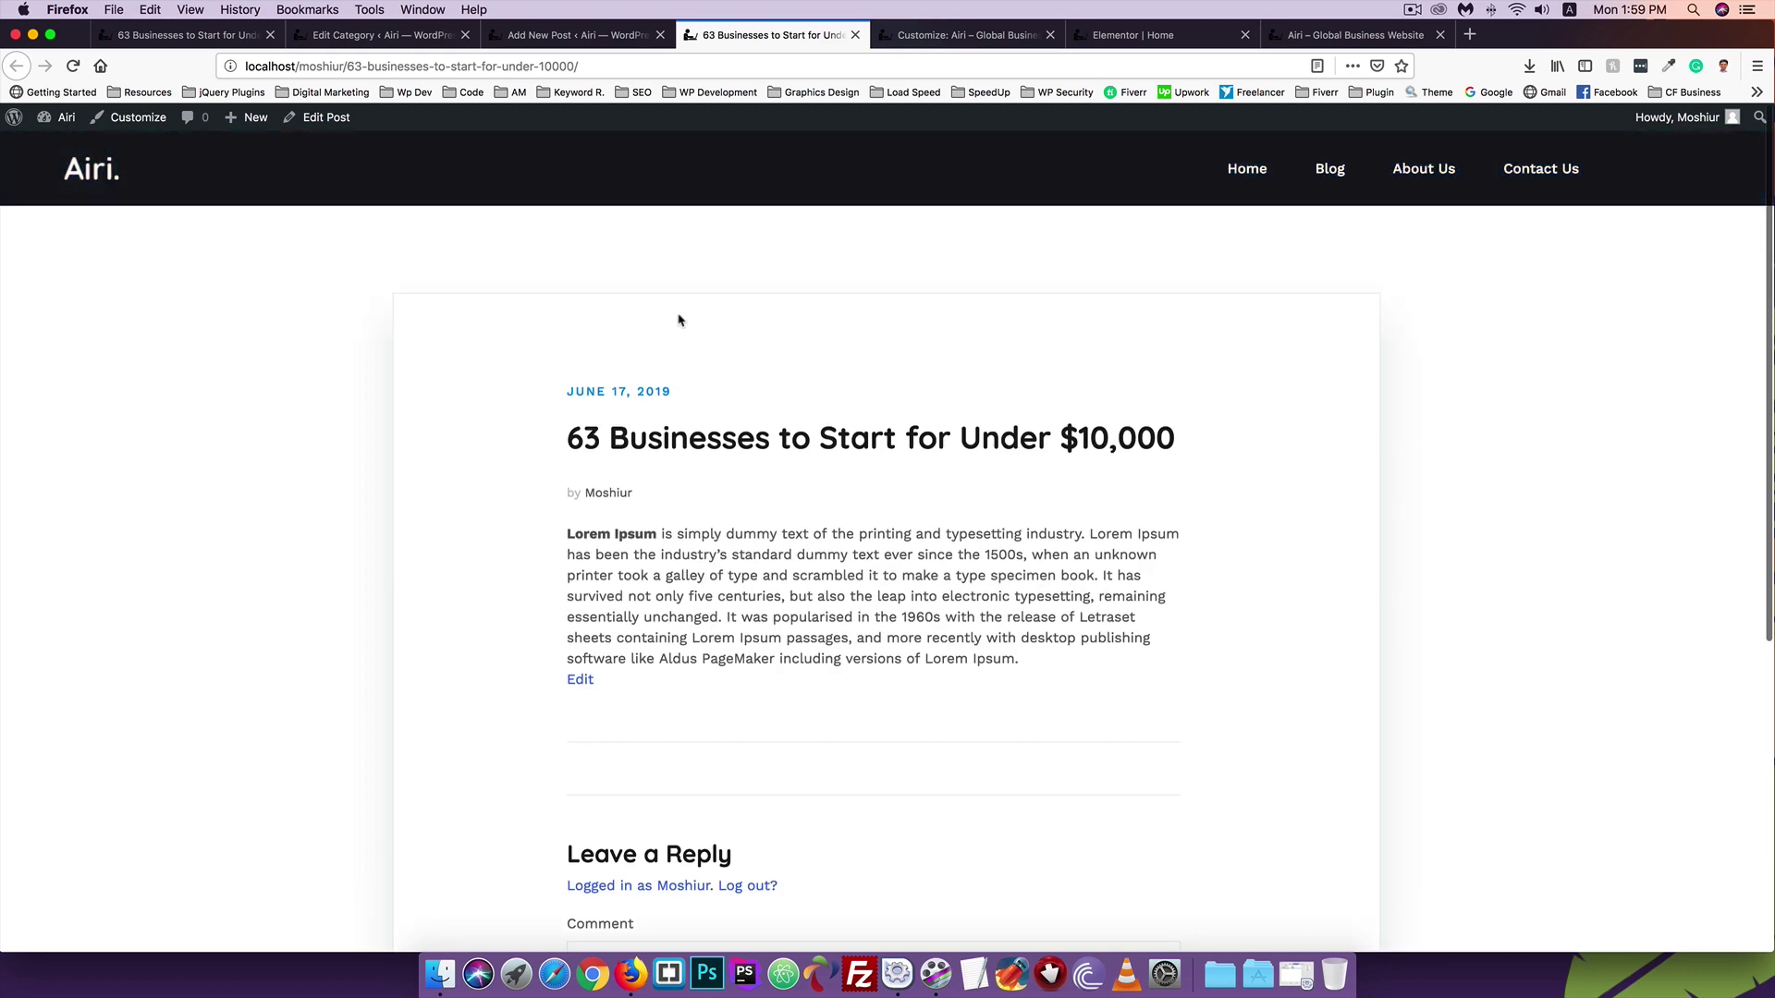
Set the single post content layout back to Default, publish, and reload the post
click(961, 34)
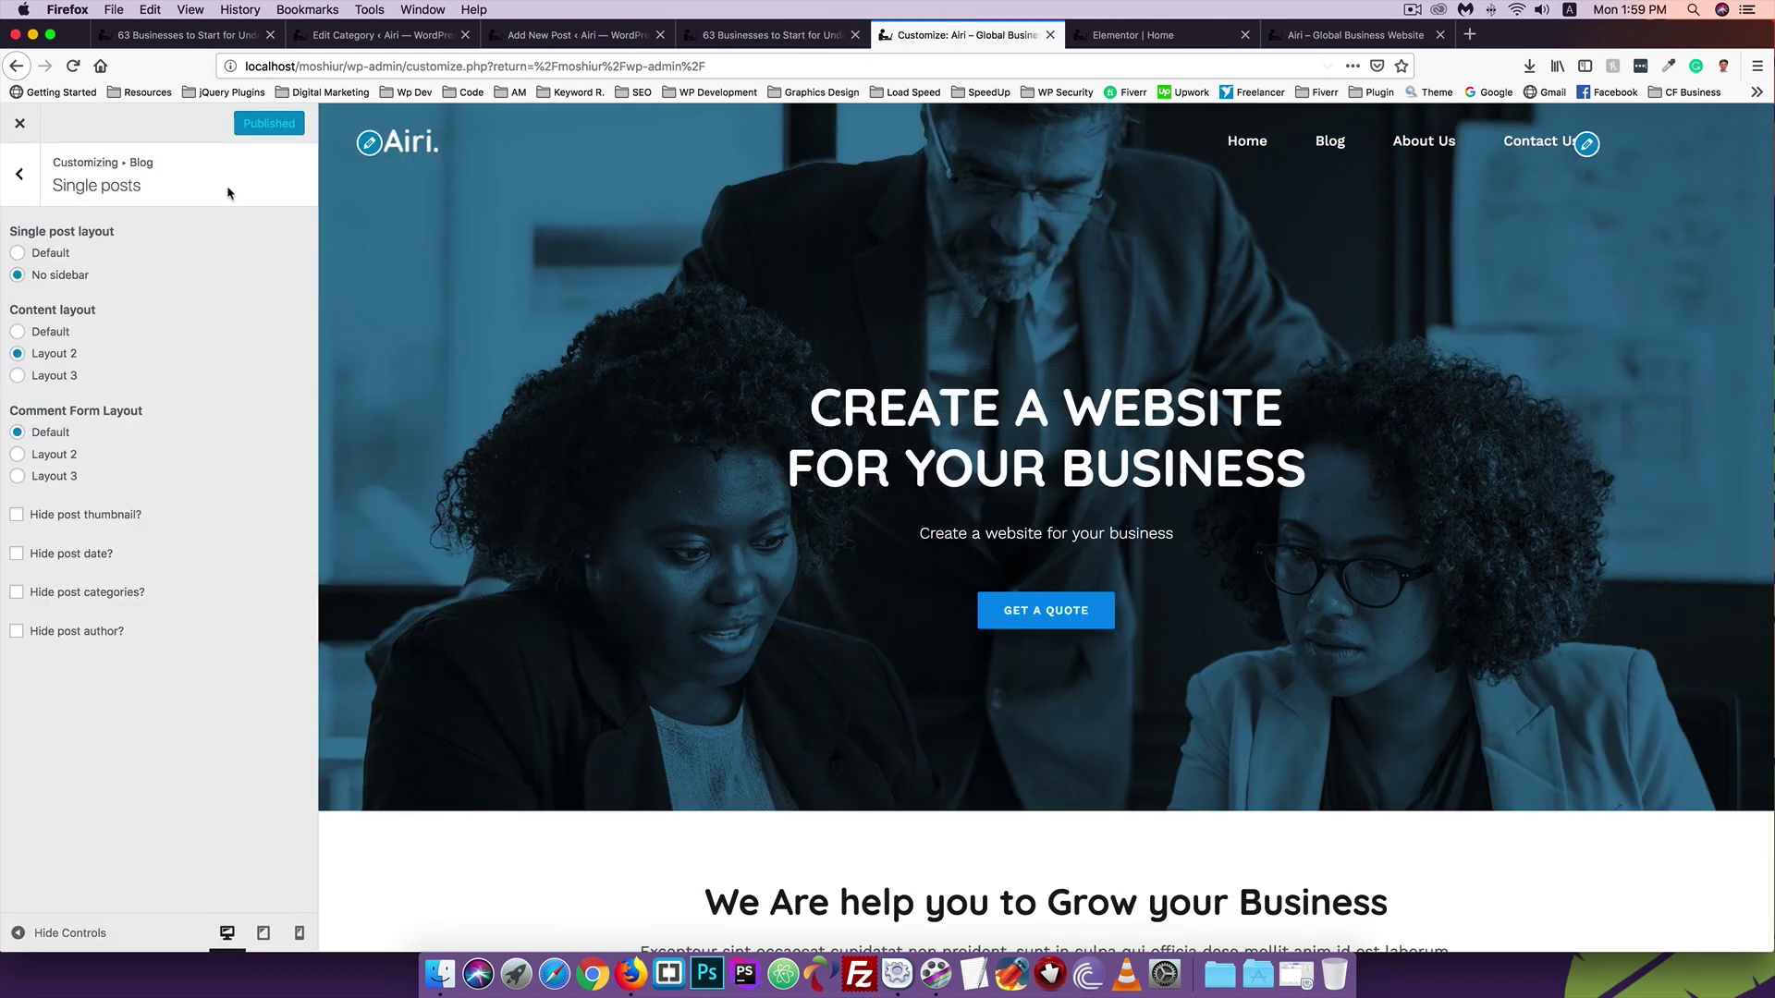
click(51, 337)
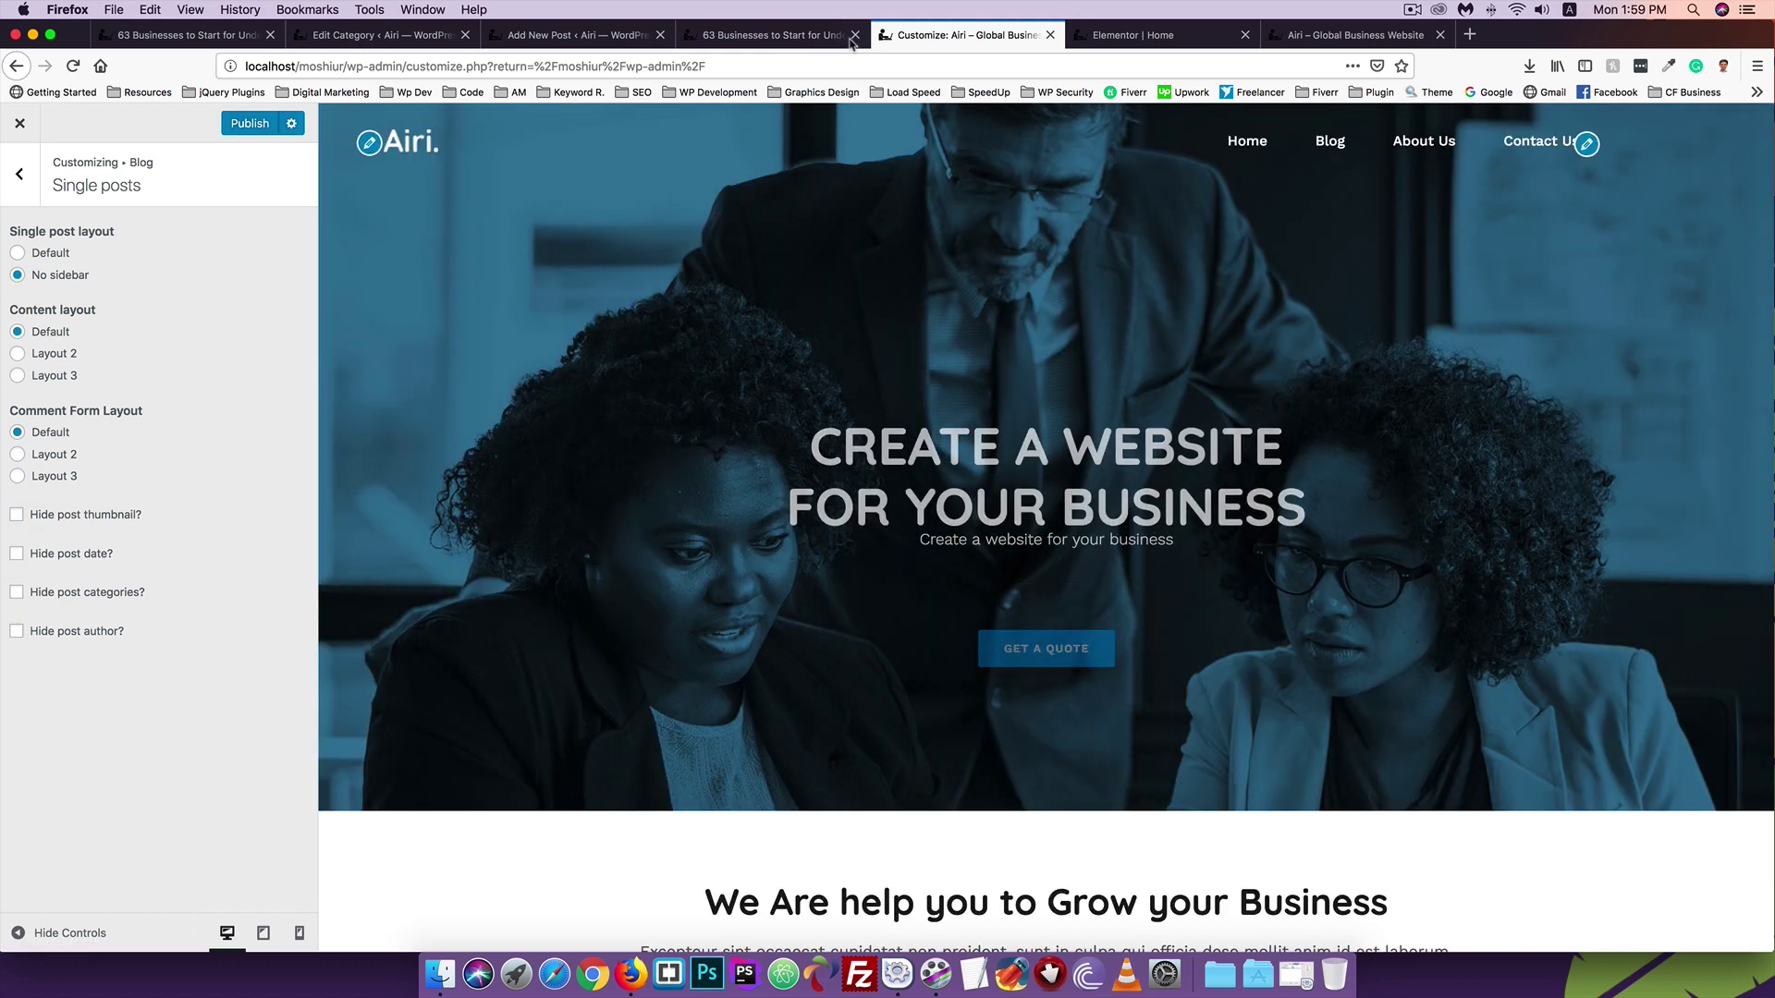
click(837, 37)
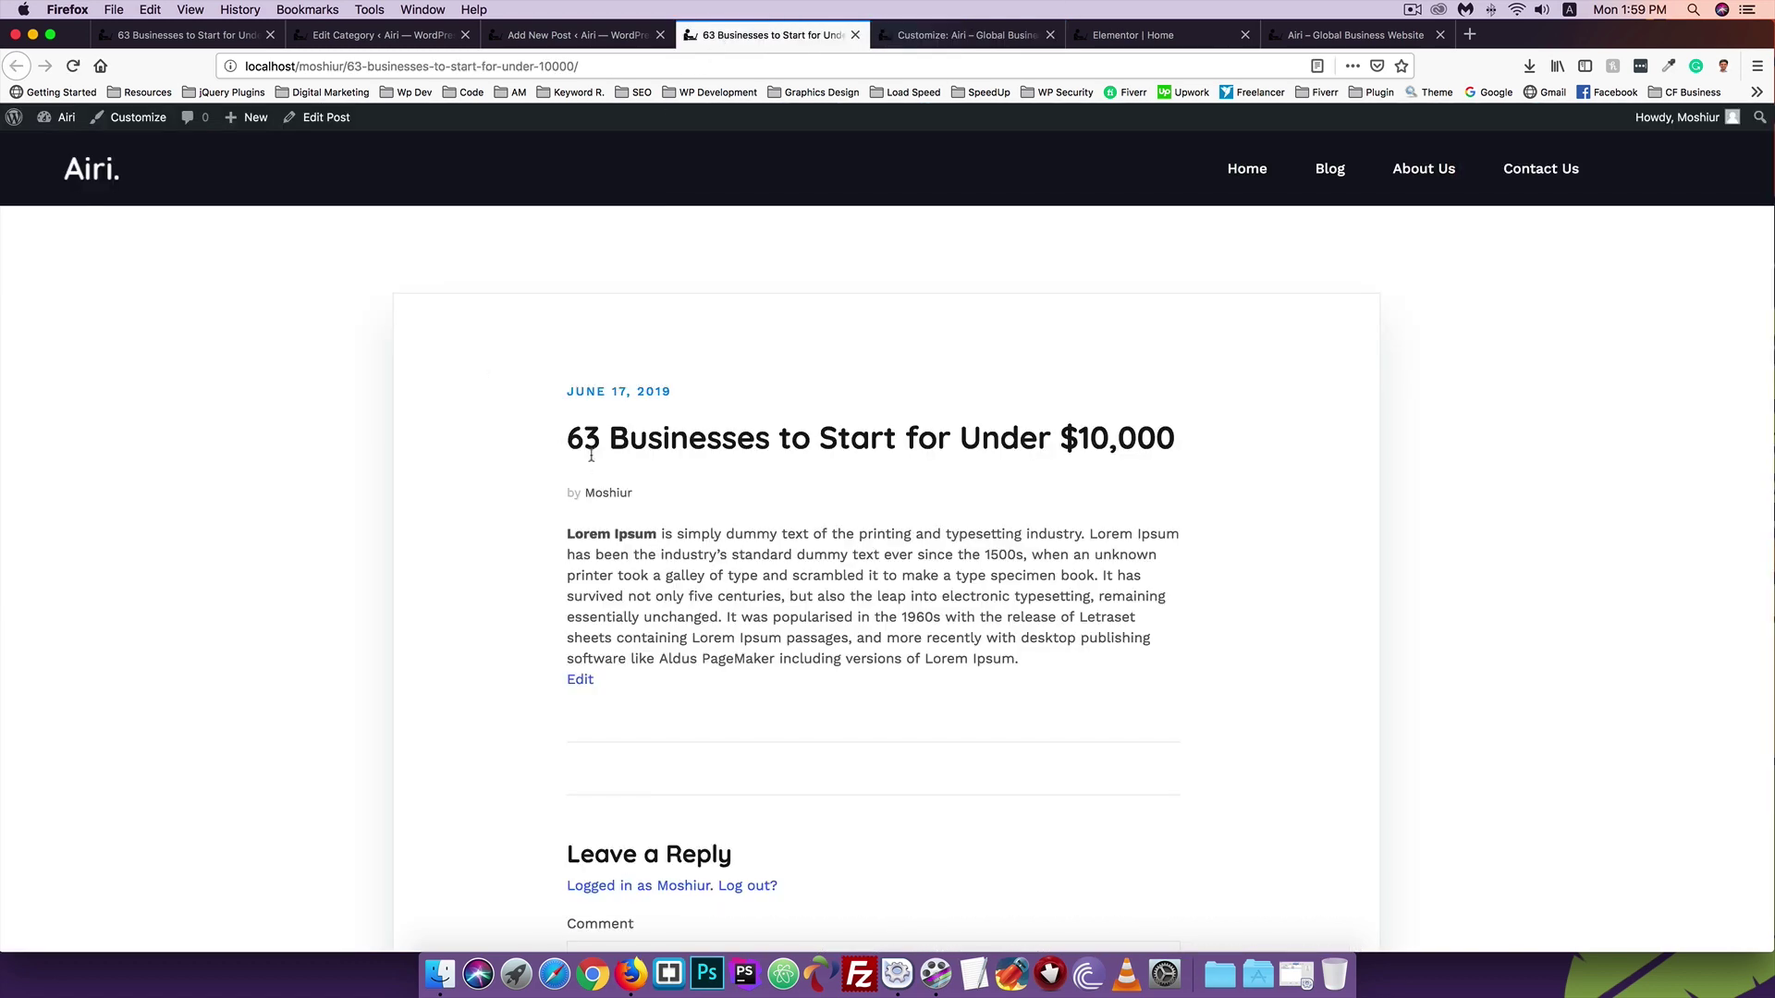
click(887, 36)
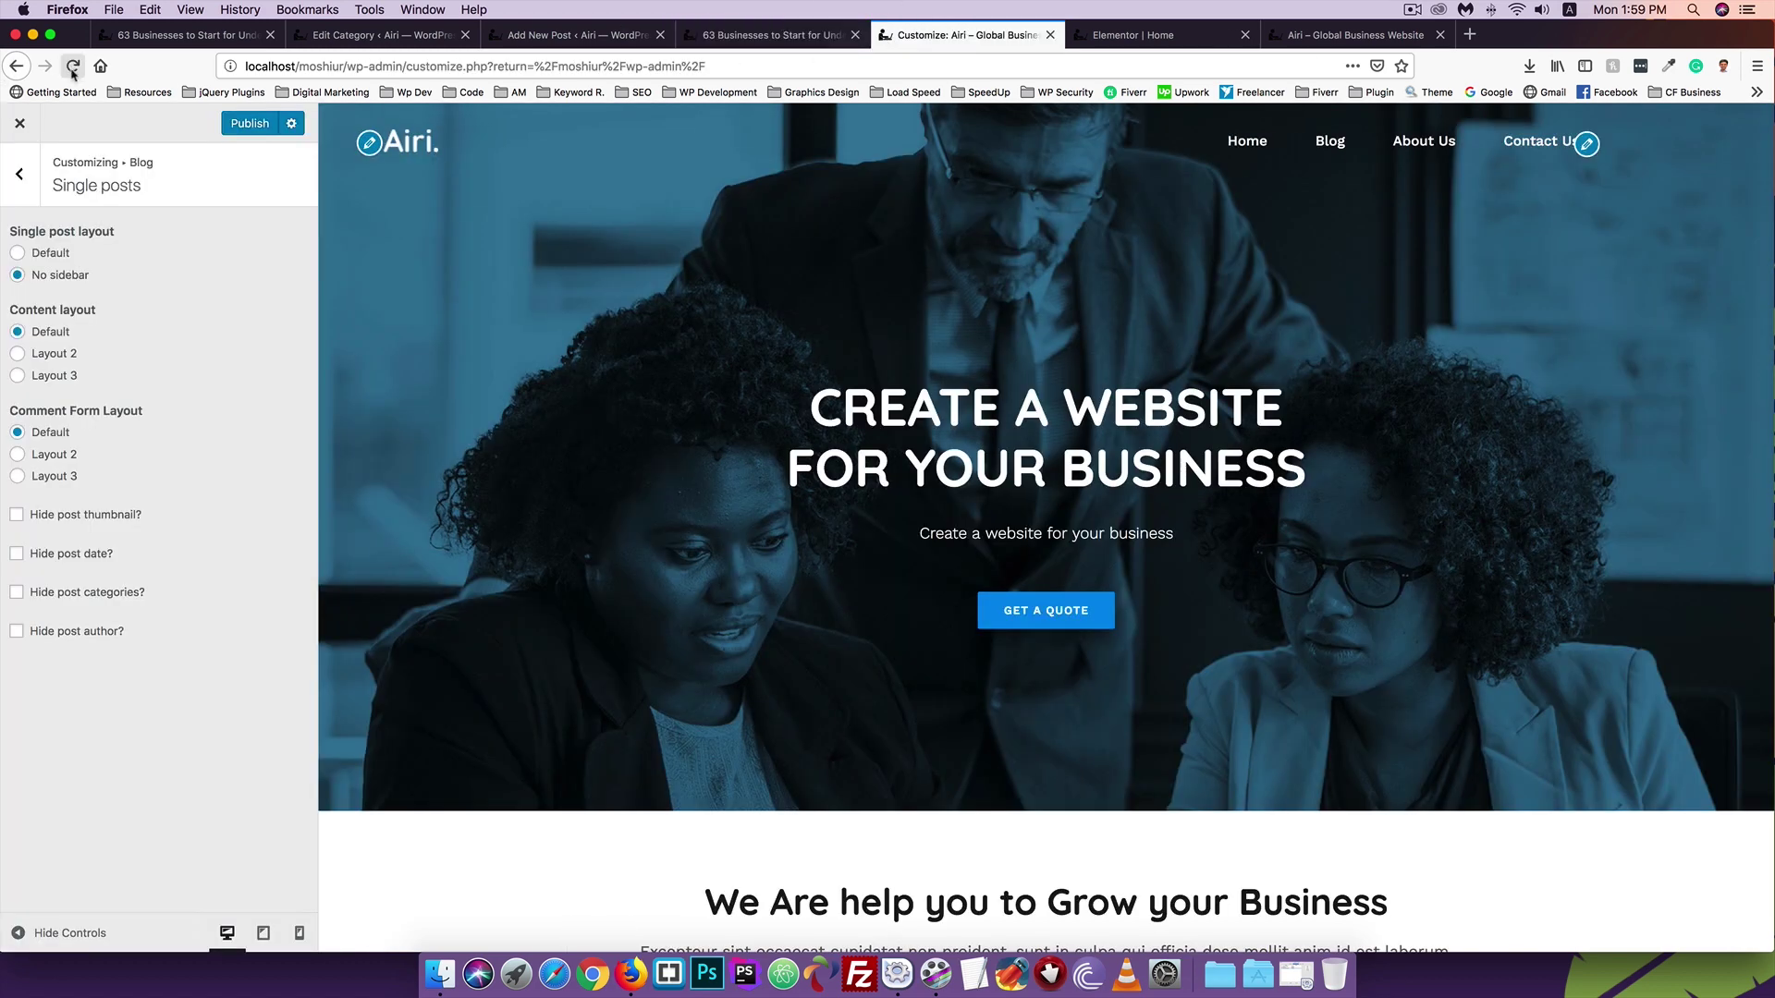
click(245, 126)
click(760, 36)
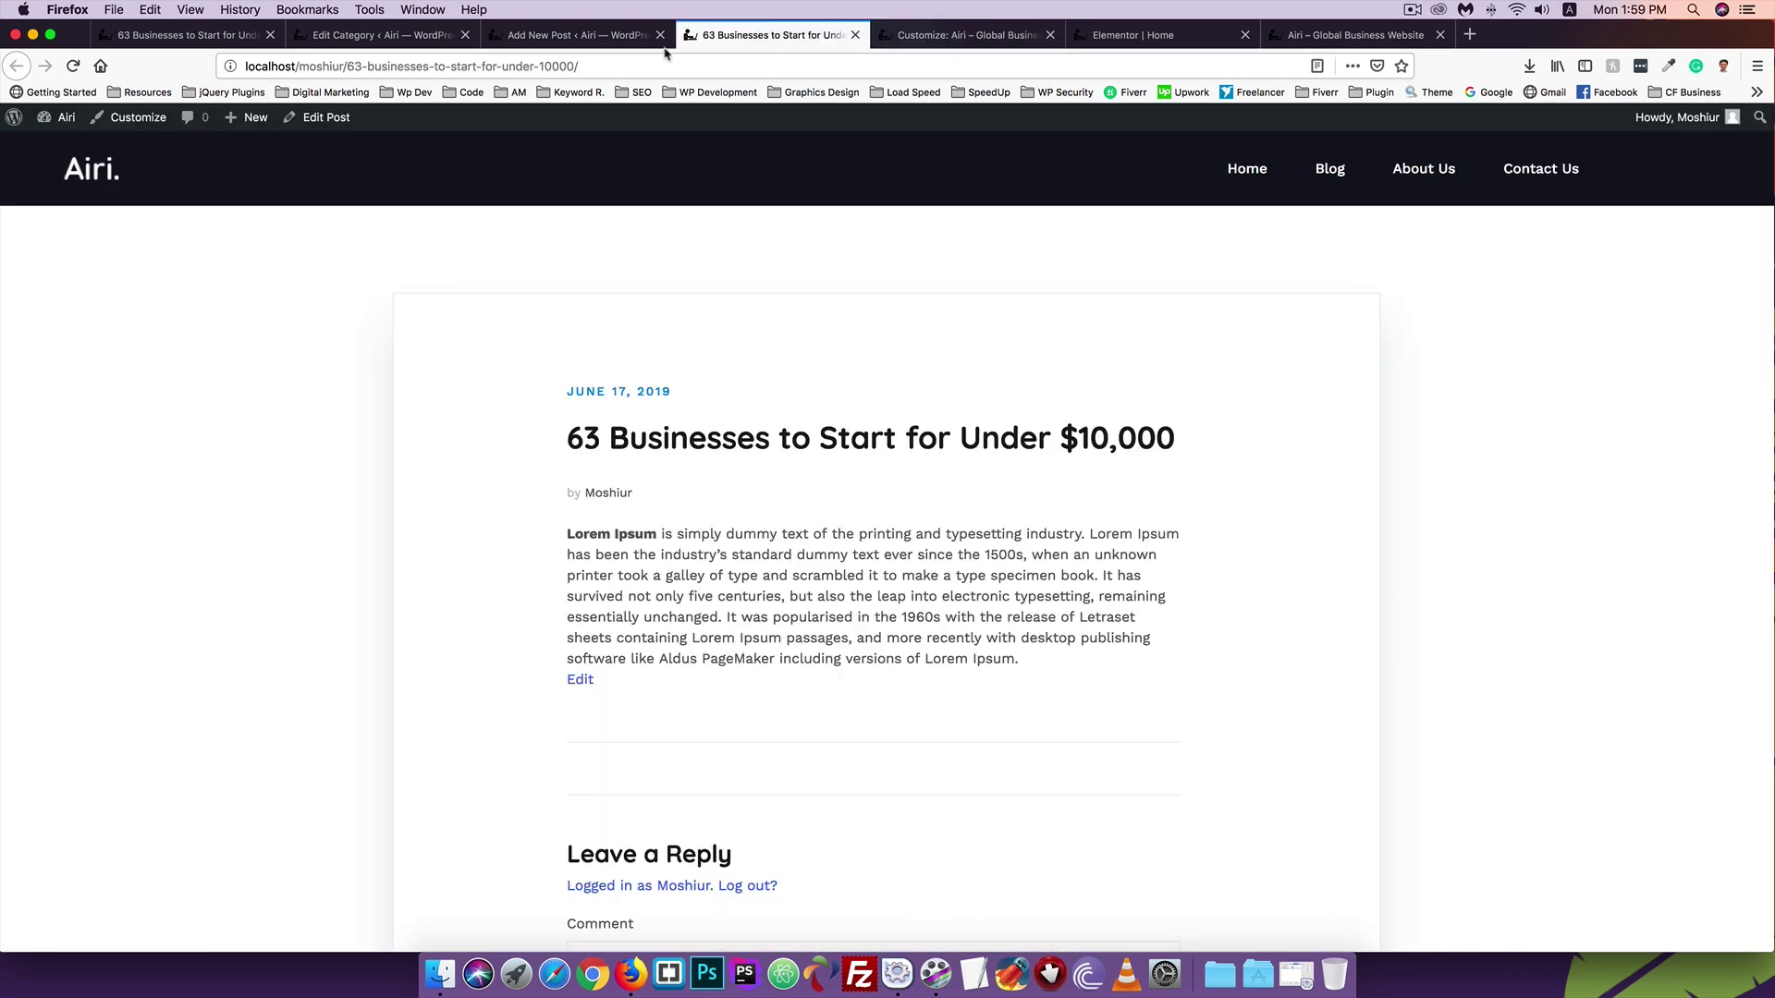
click(74, 65)
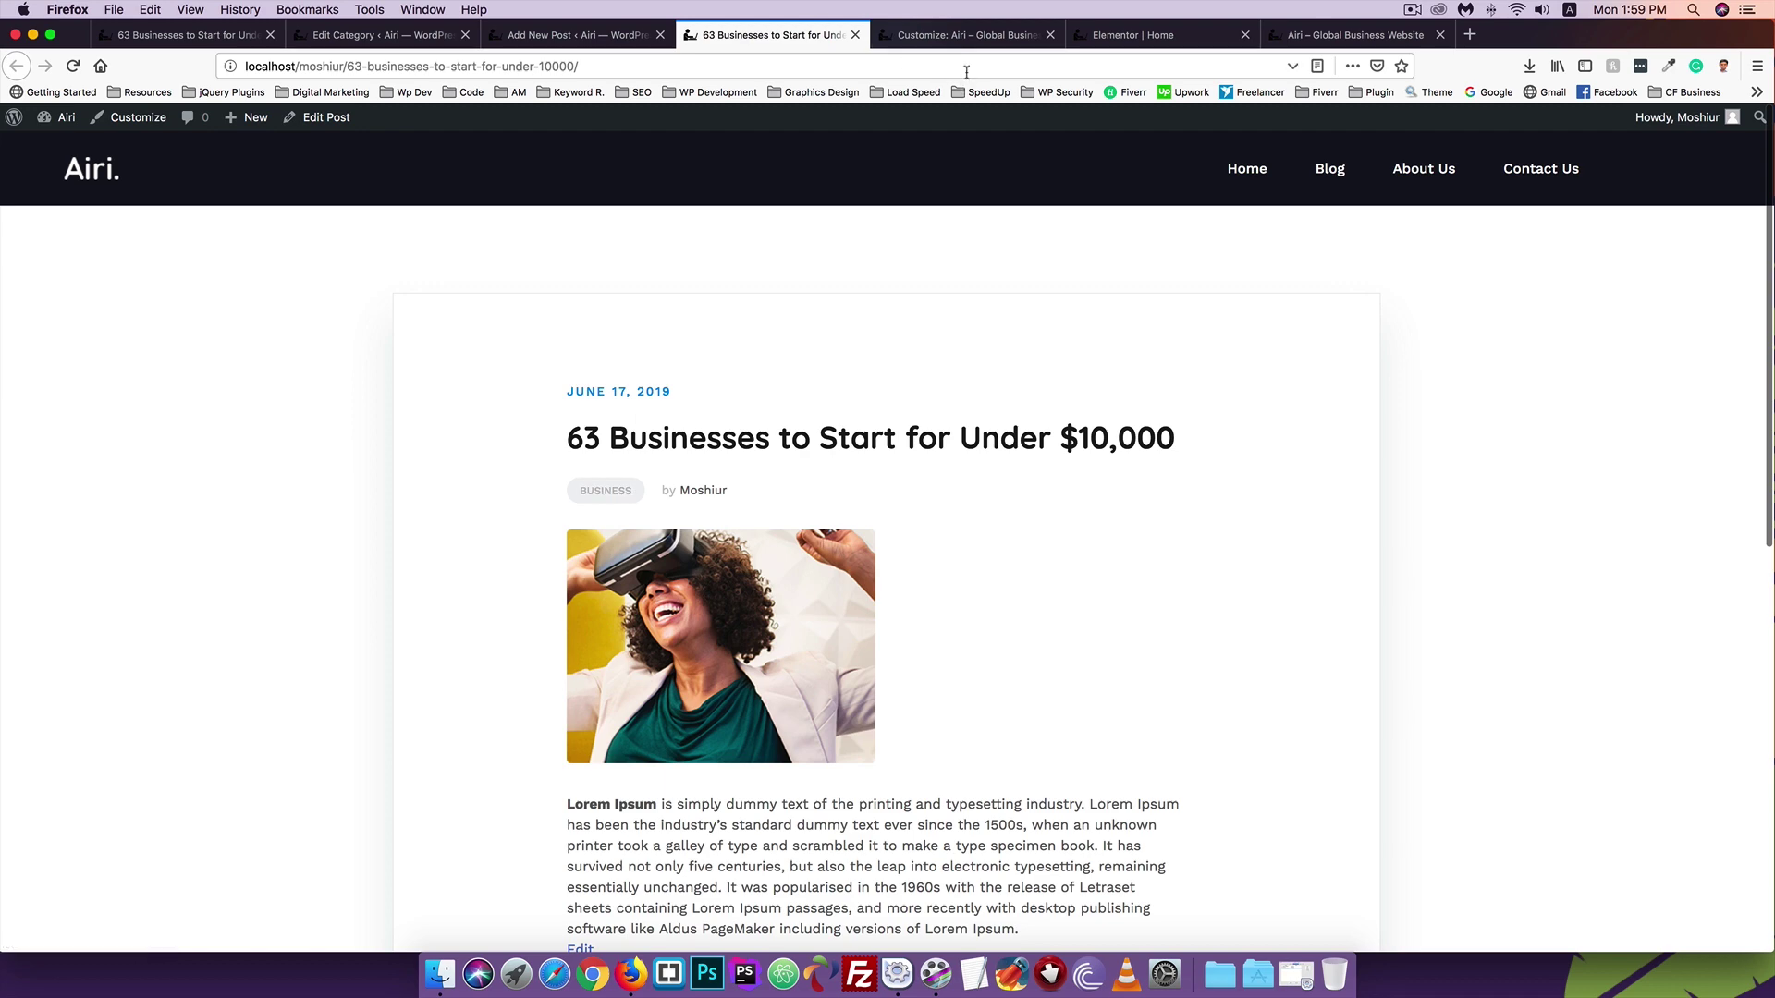
Tick 'Hide post categories?' for single posts and confirm the Business badge is gone
click(961, 37)
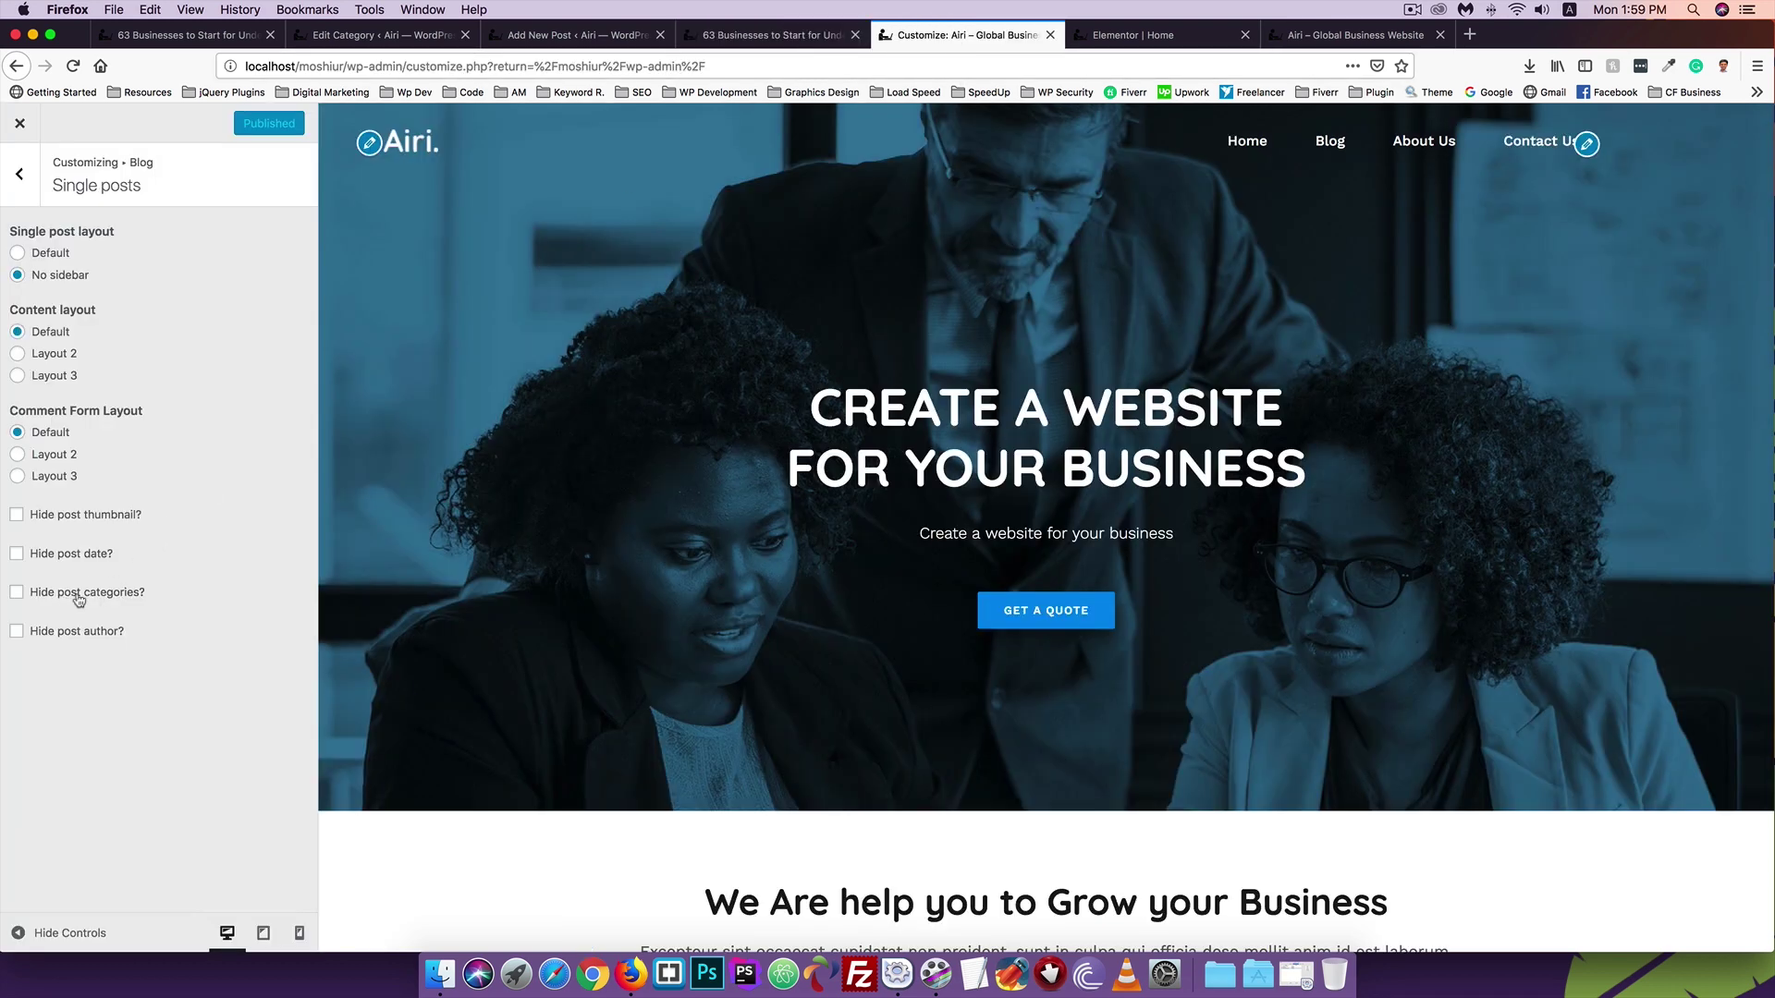
click(78, 599)
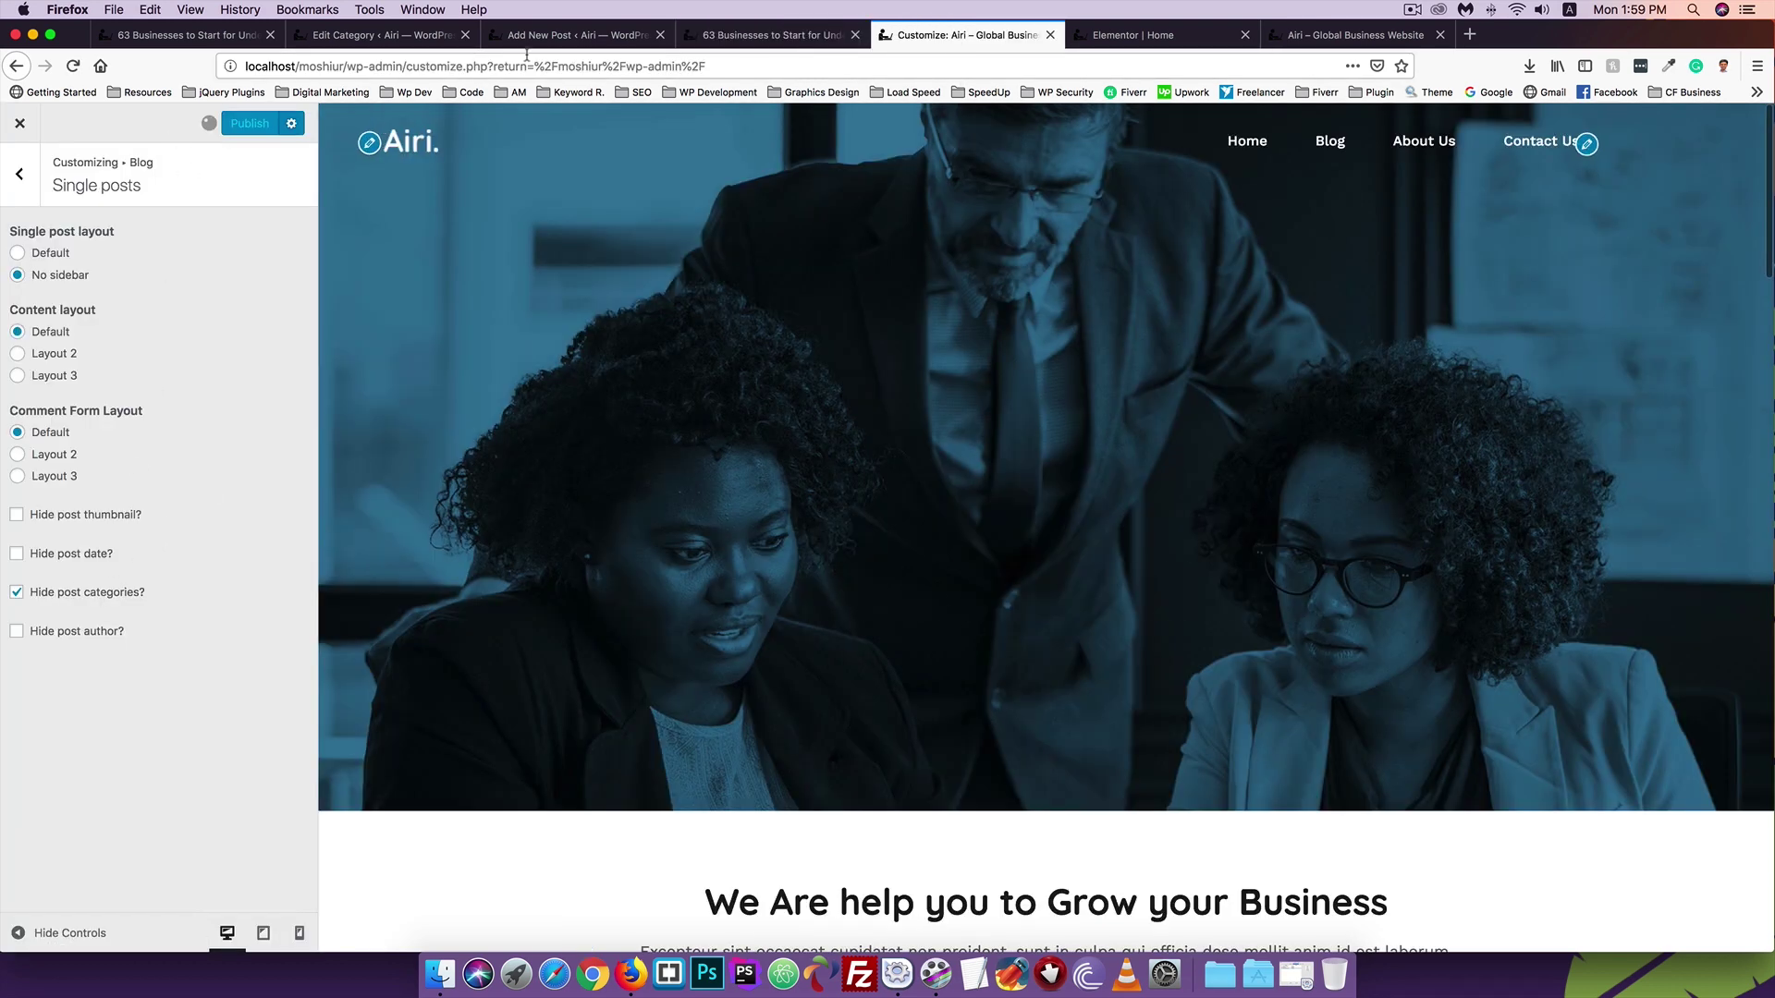
click(709, 37)
click(101, 66)
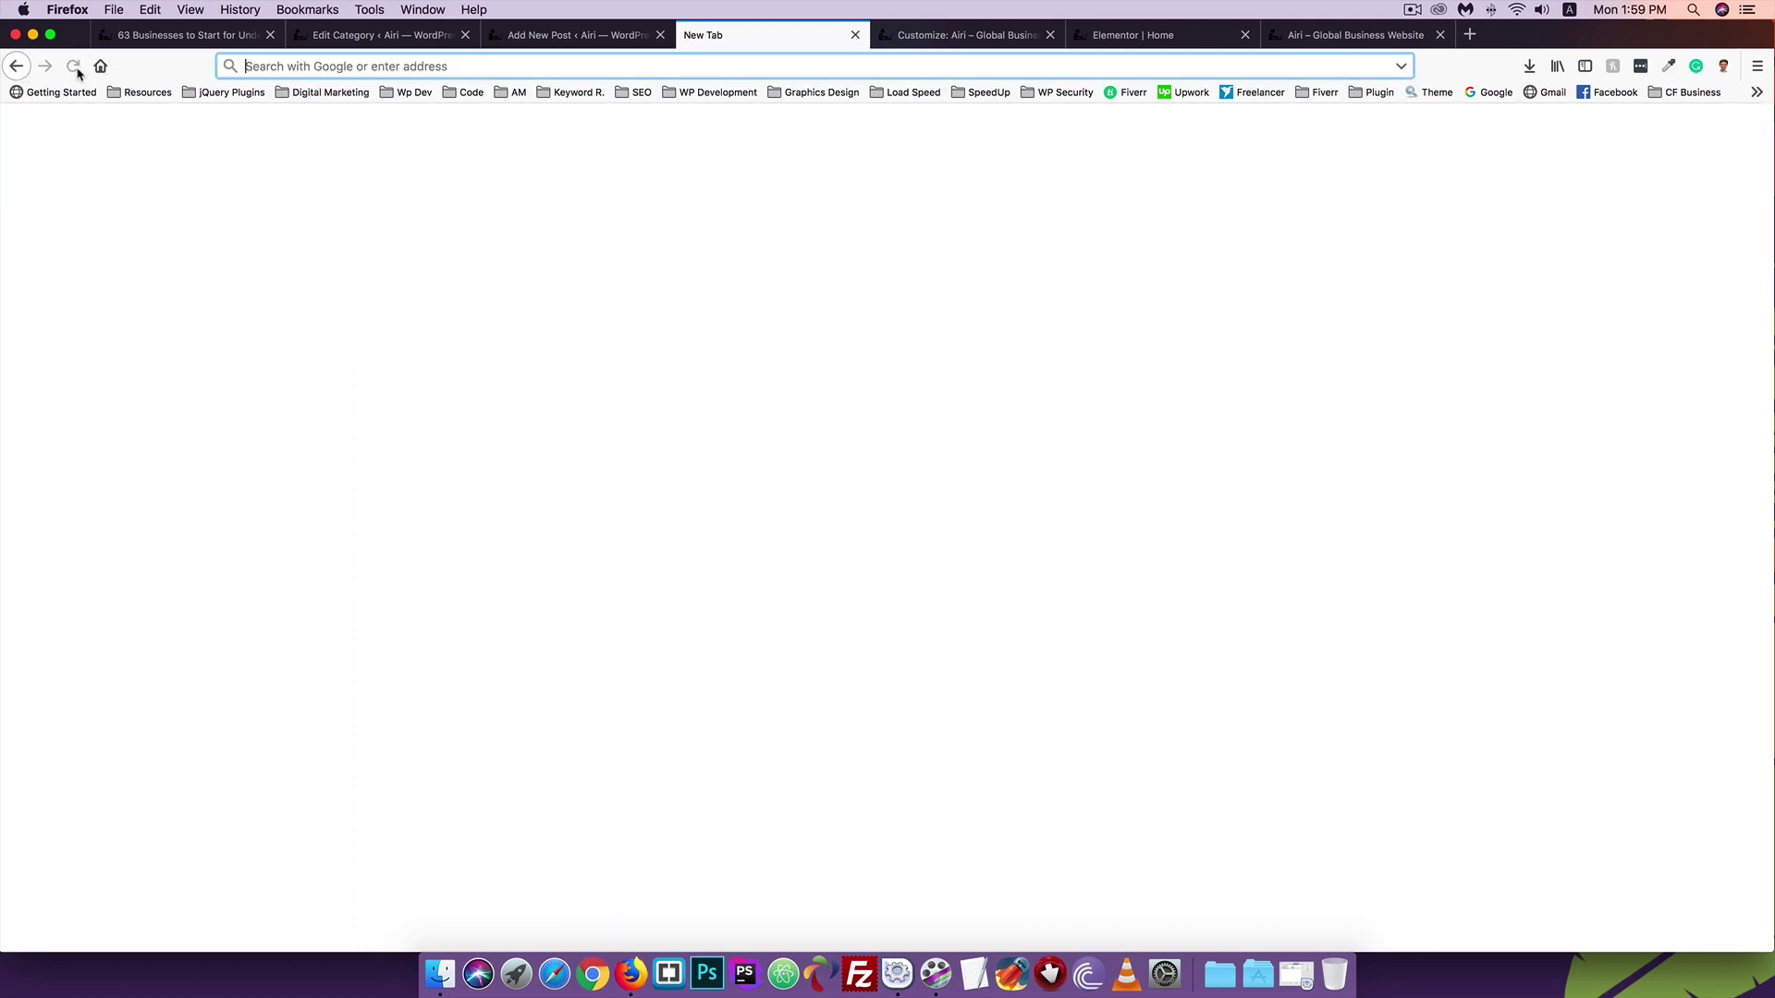
click(16, 67)
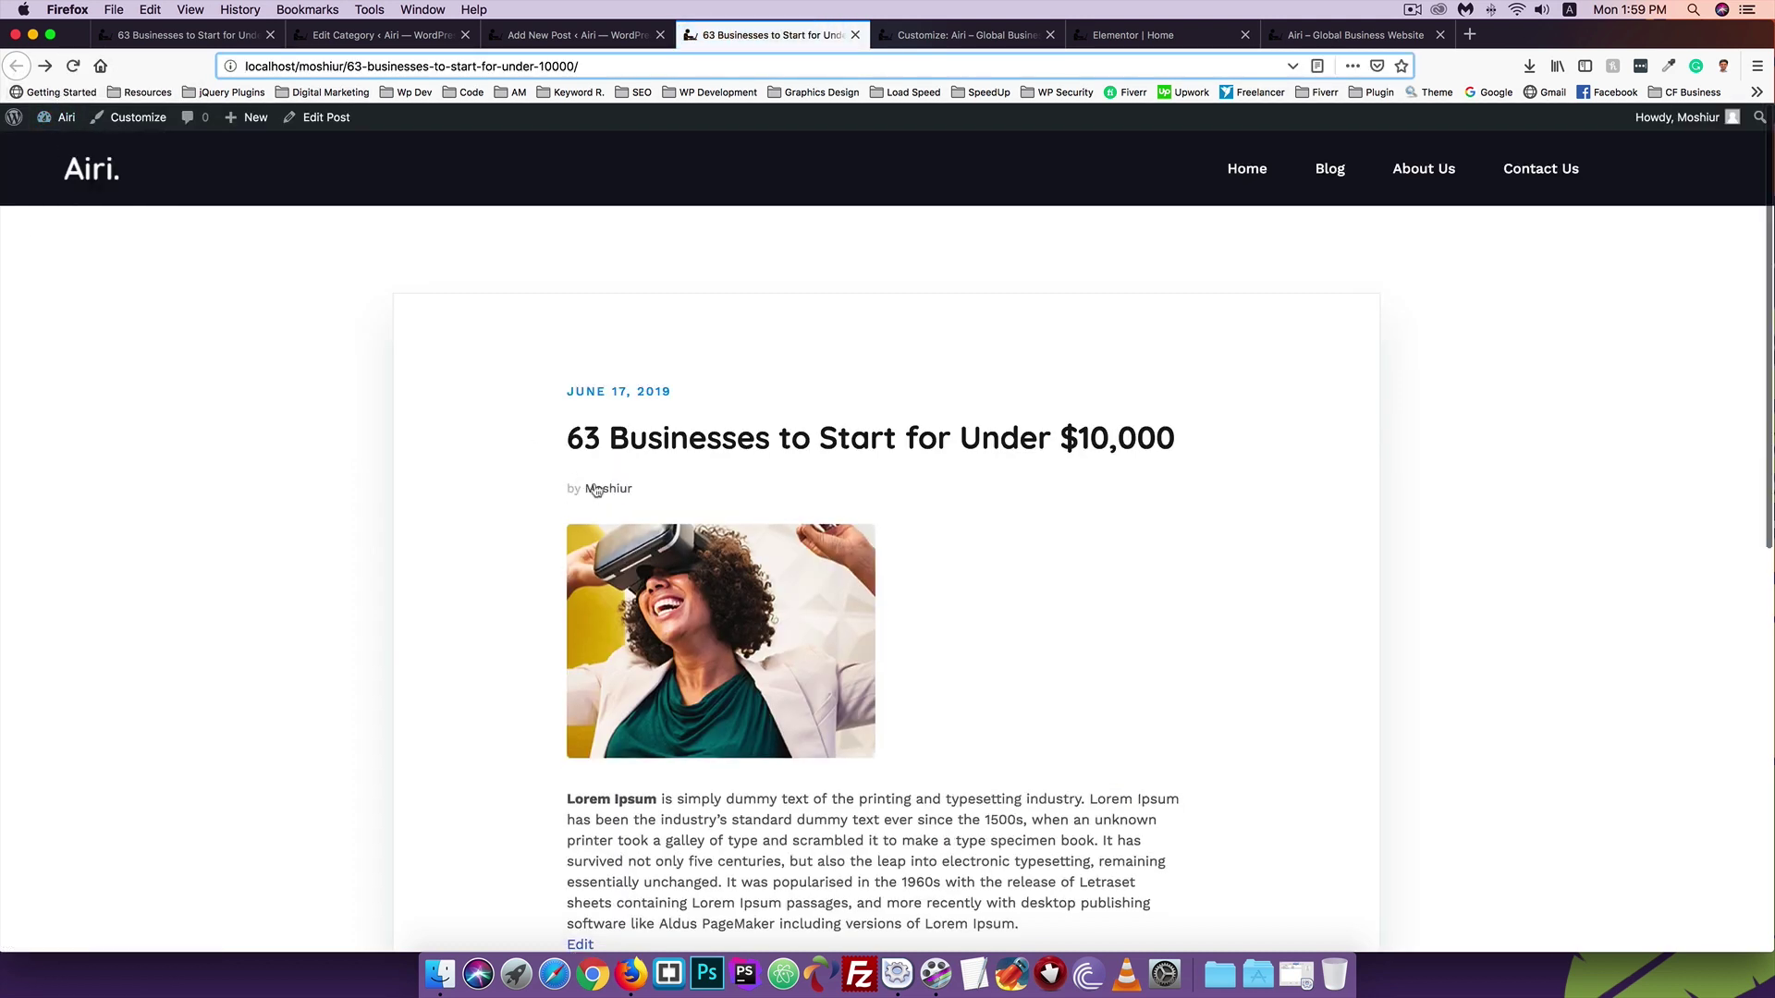
scroll(608, 491, down, 3)
scroll(608, 491, down, 6)
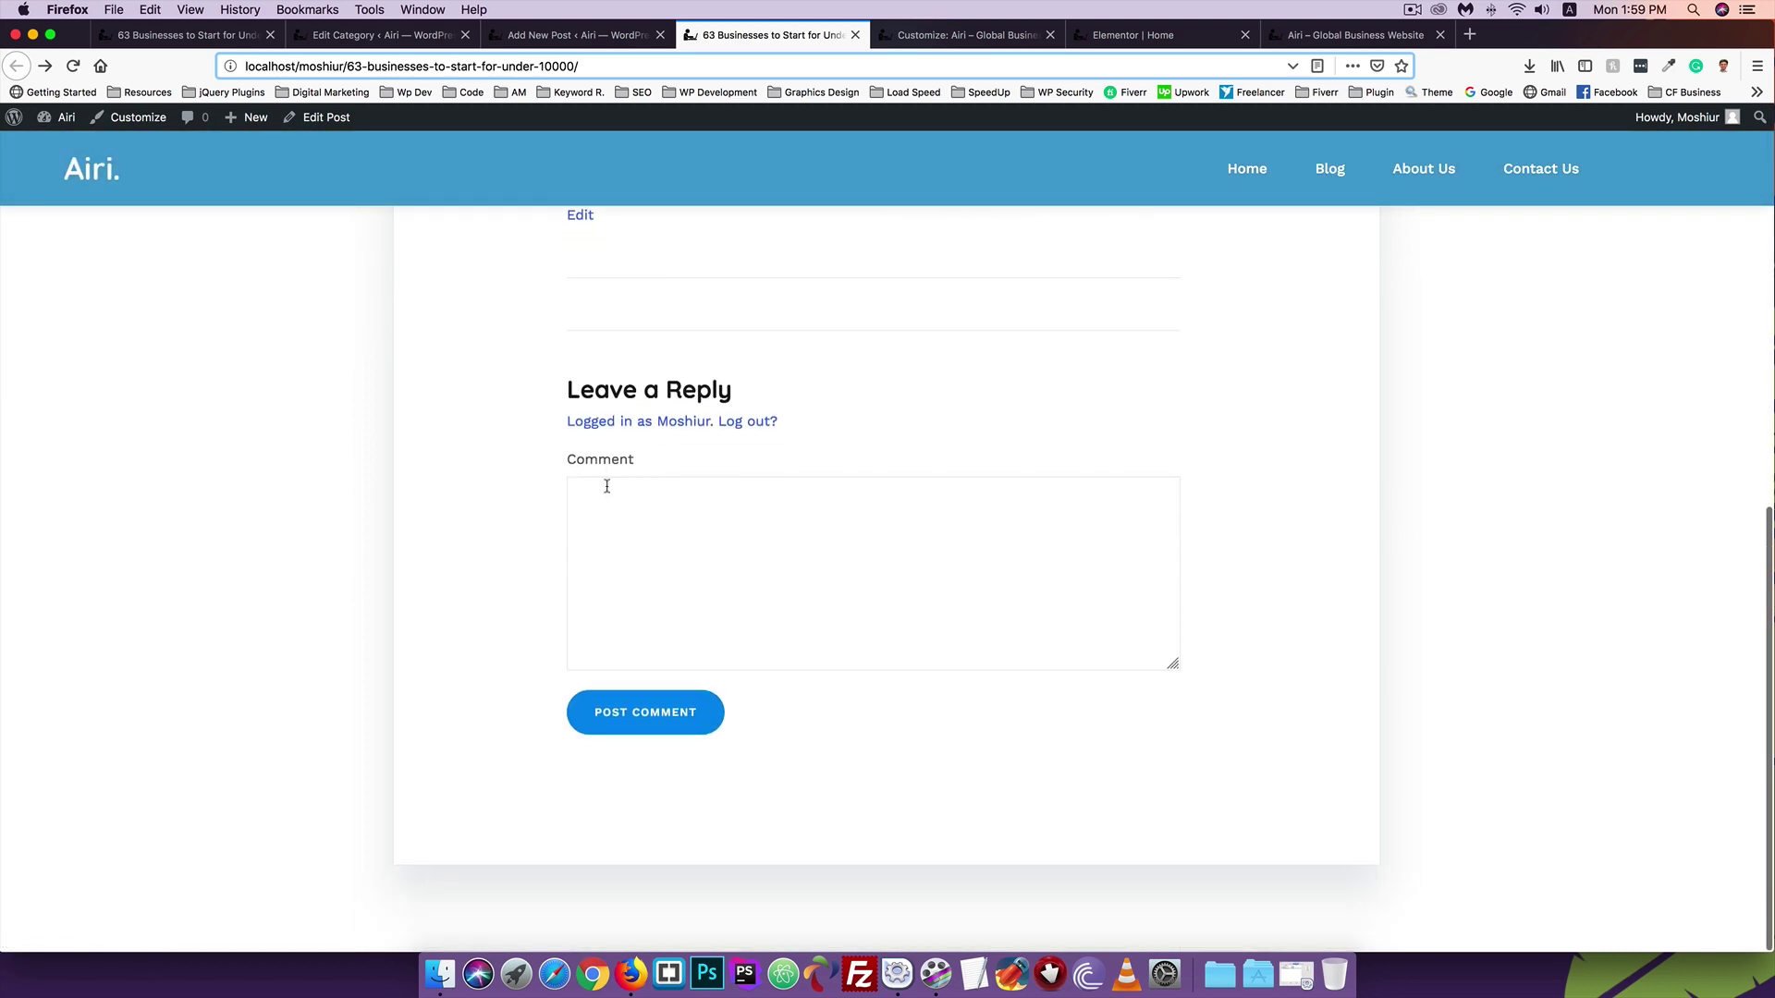
scroll(767, 389, up, 8)
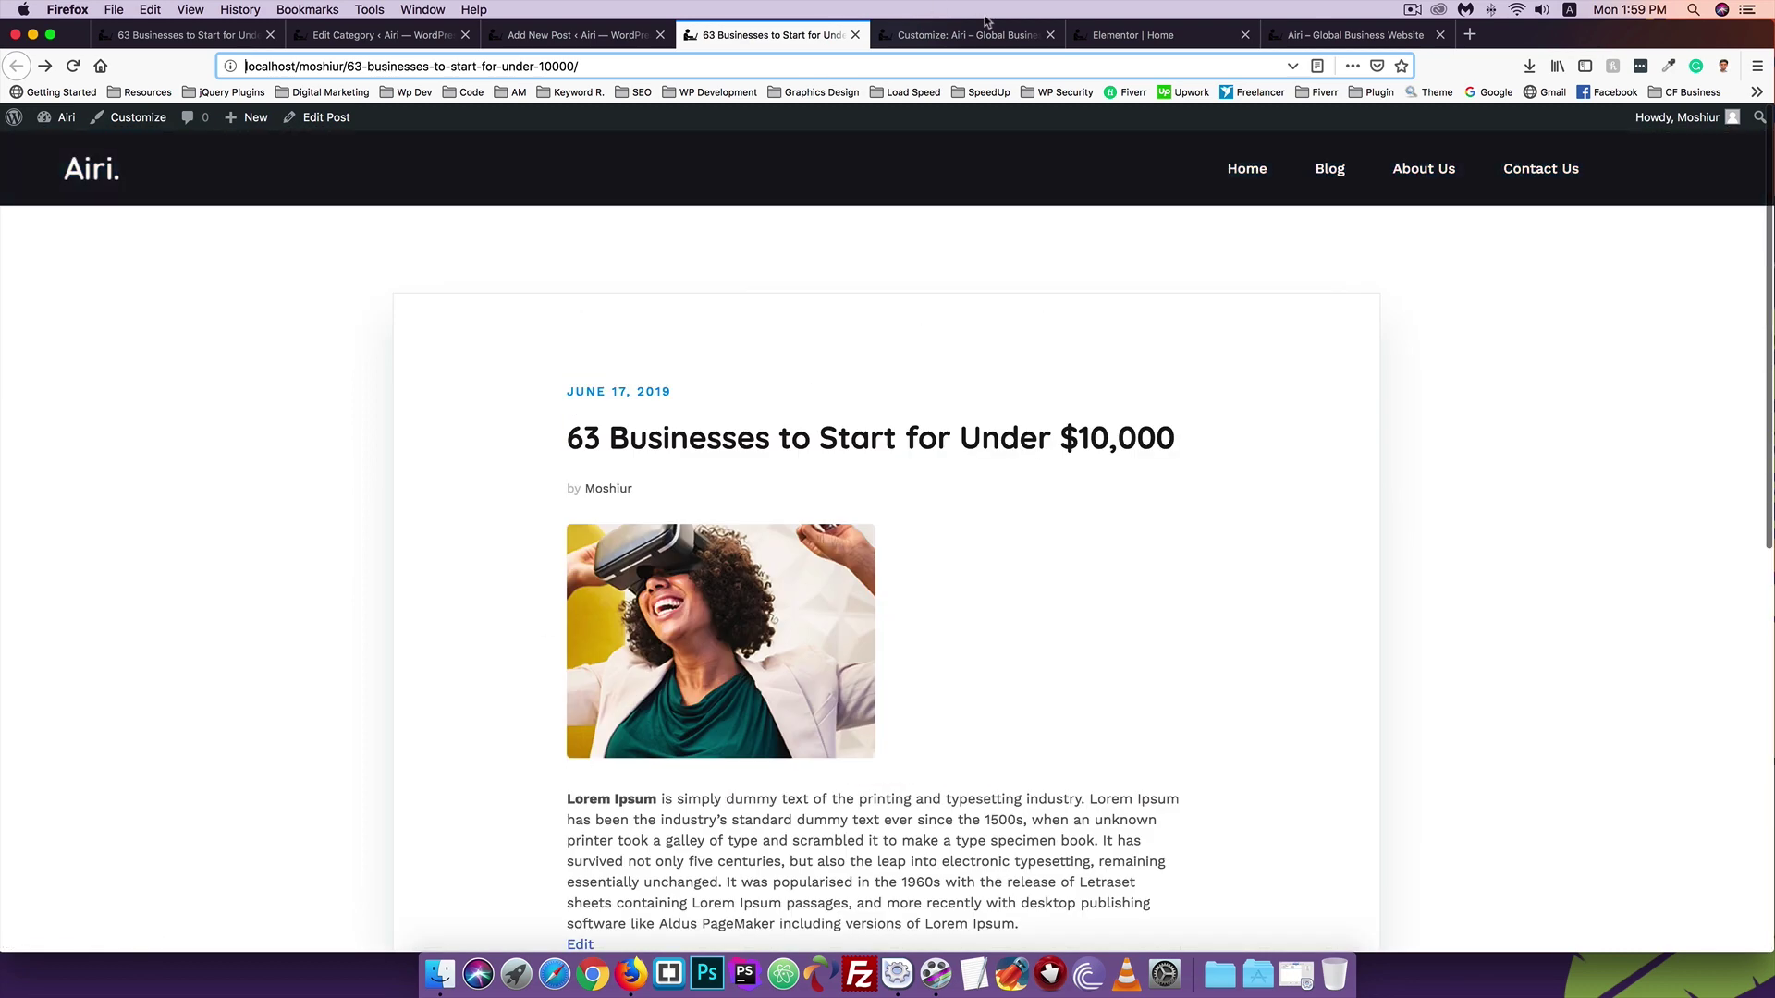
click(981, 35)
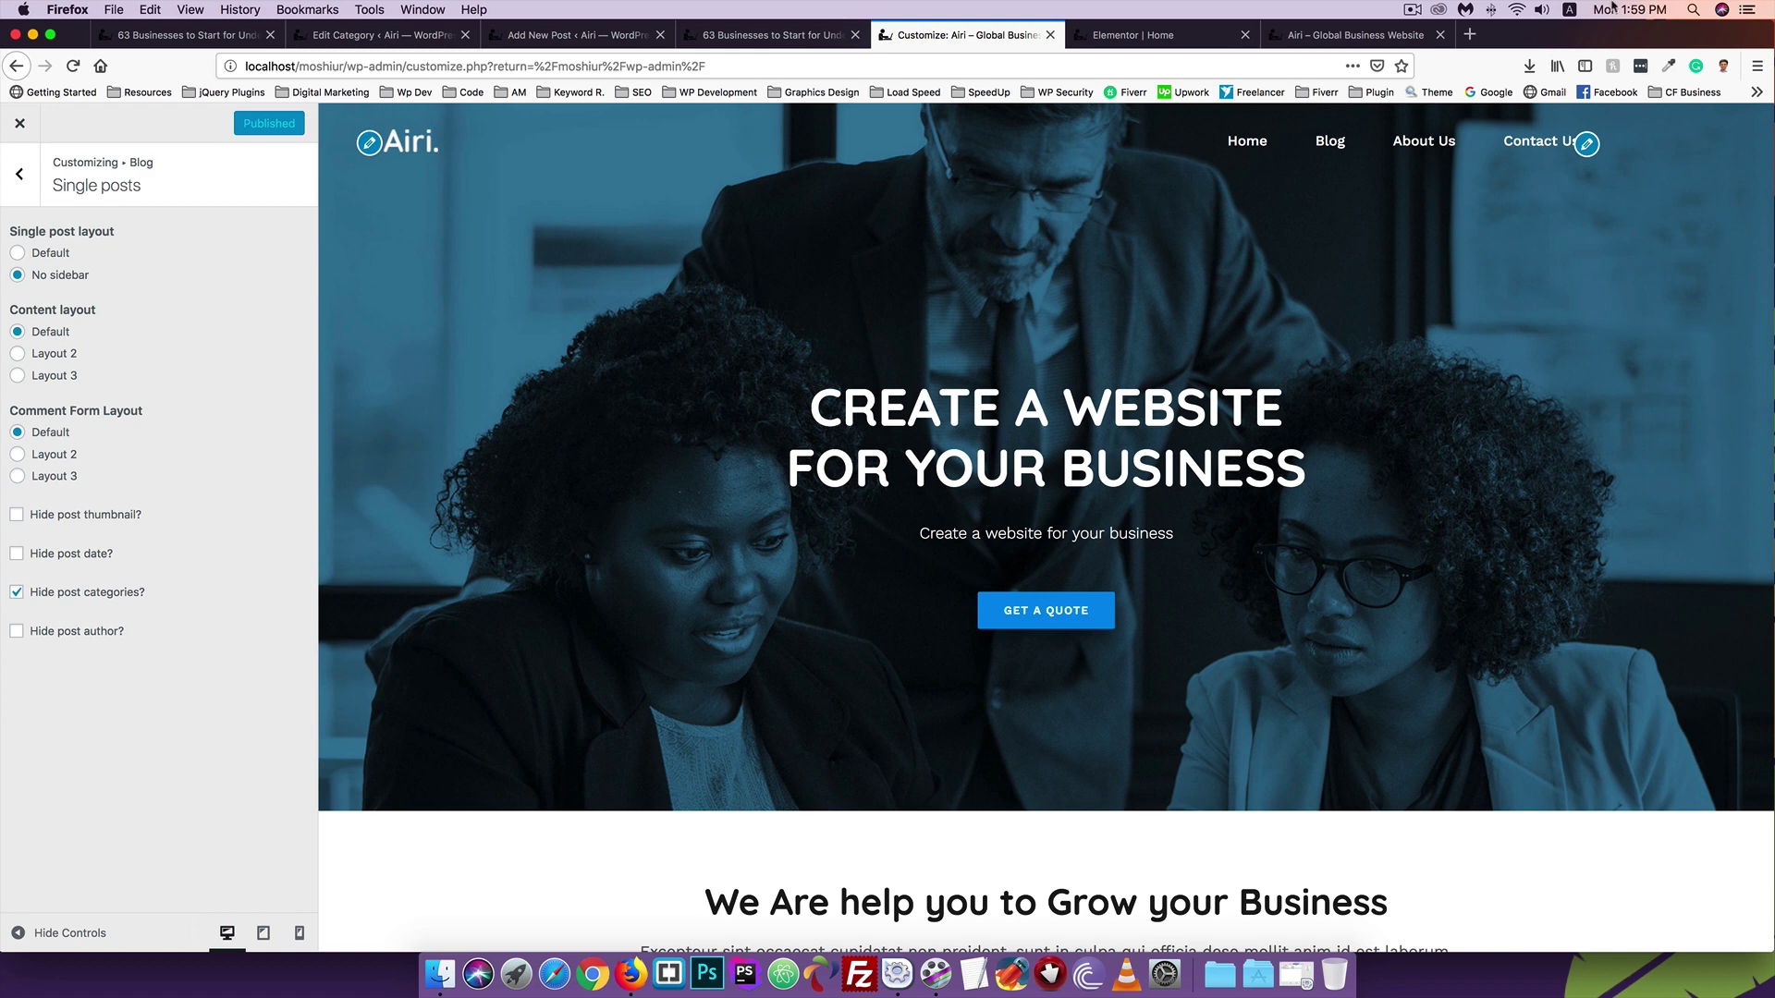
click(751, 37)
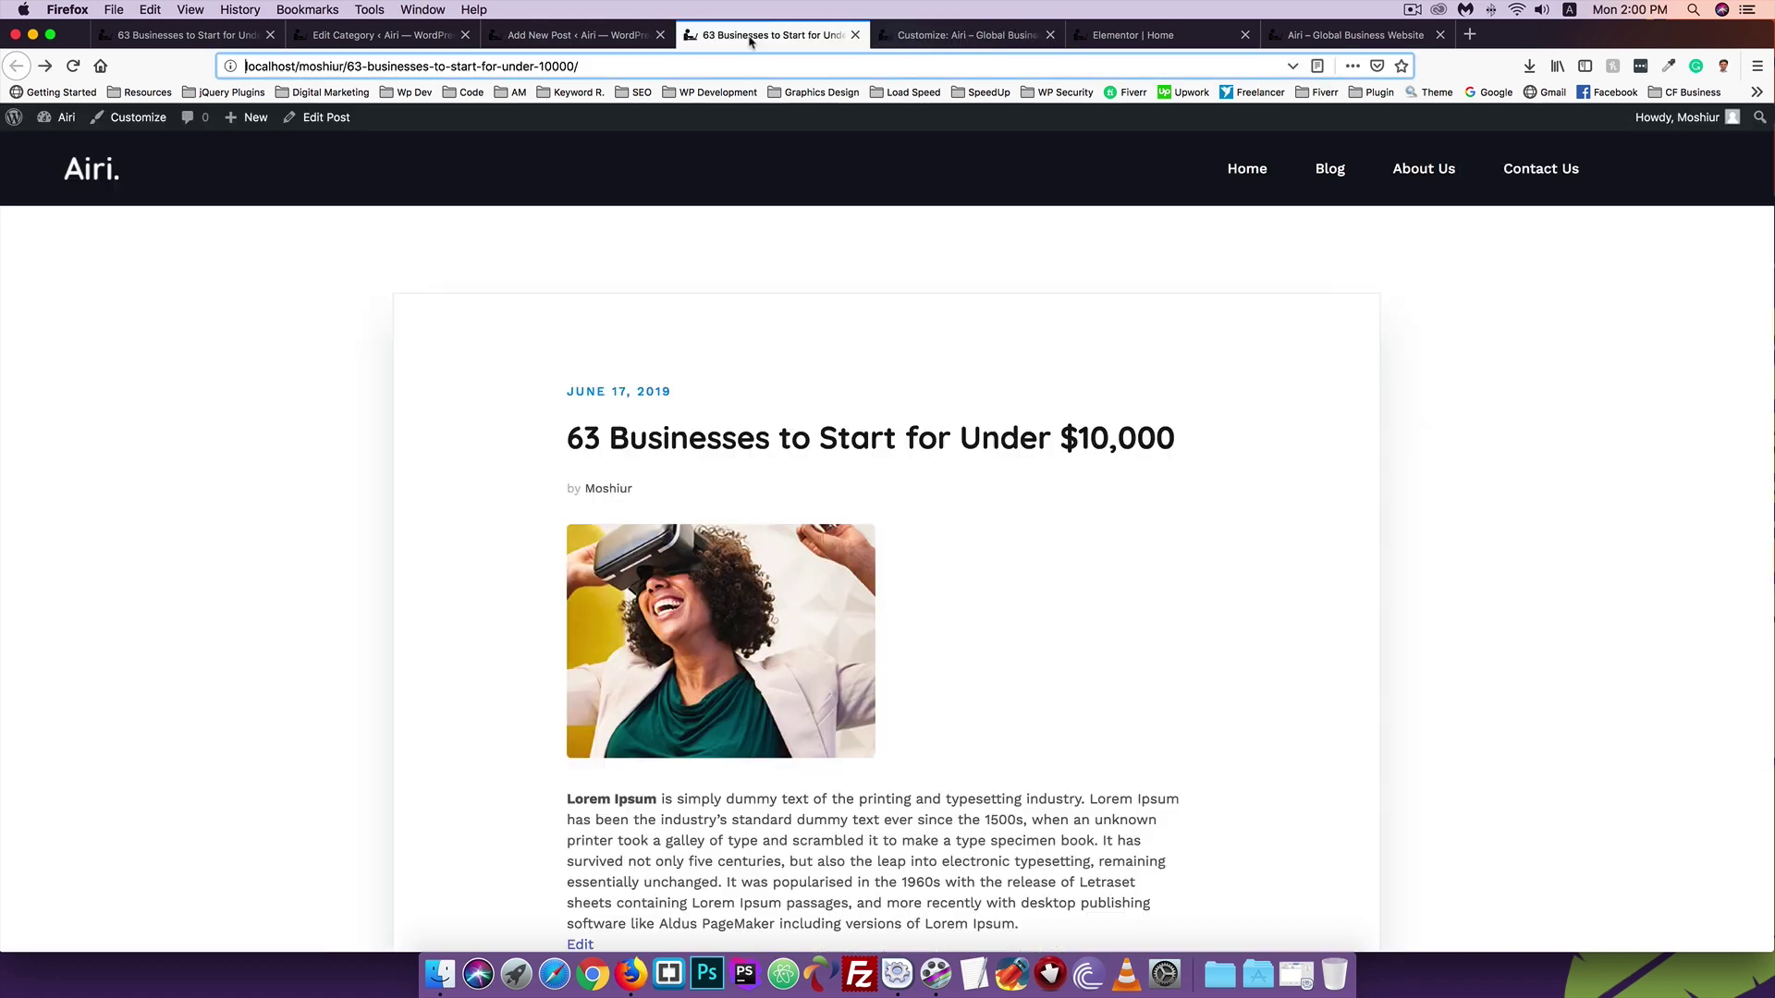
Start a new post titled 'Business Plans: A Step-by-Step Guide', copied from the demo post
click(533, 35)
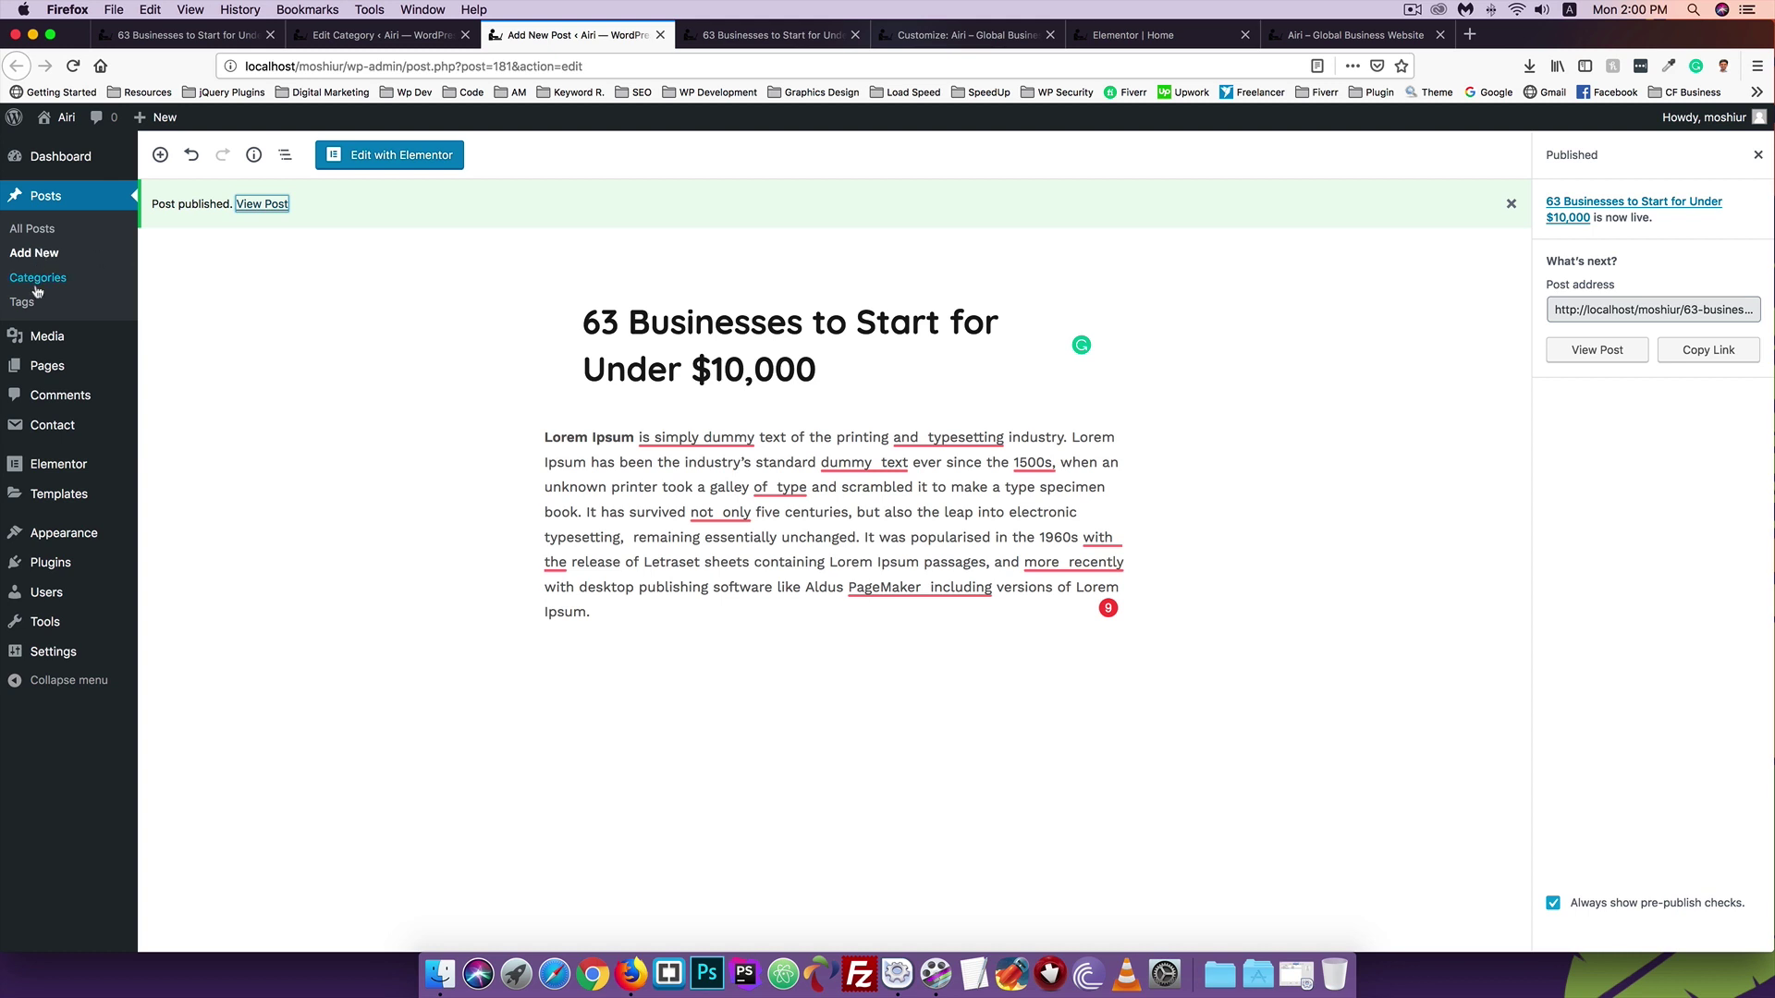
click(32, 254)
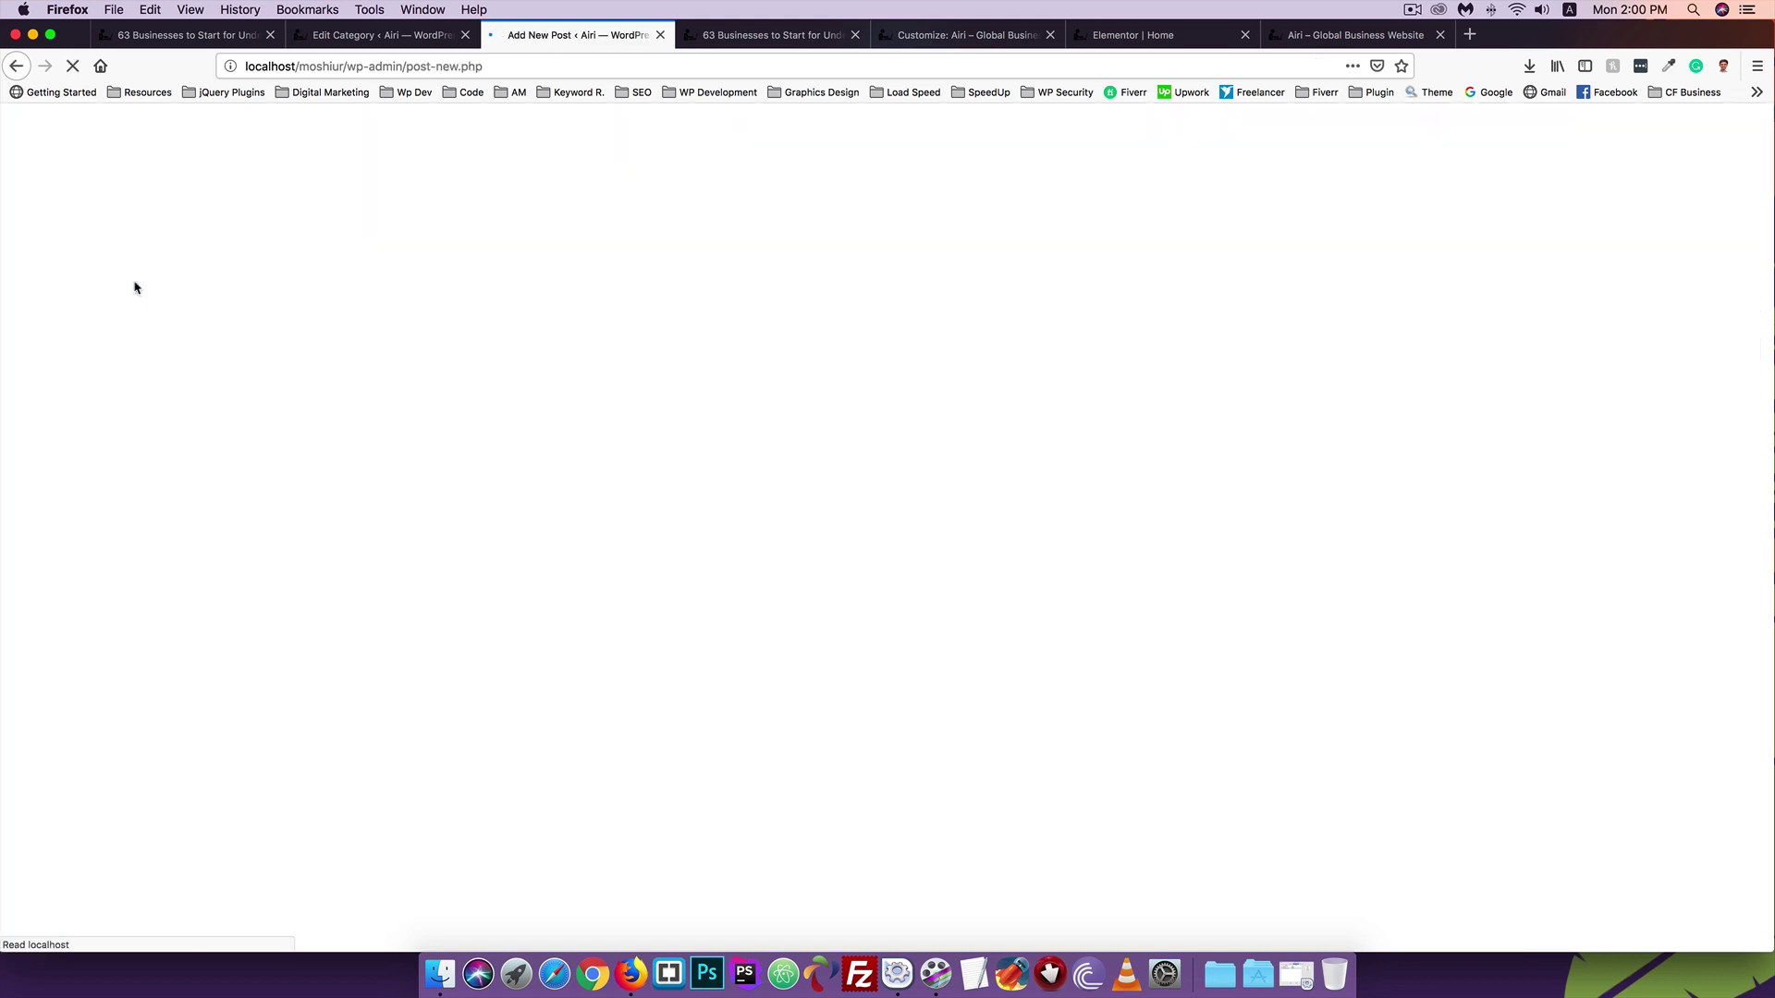
click(190, 35)
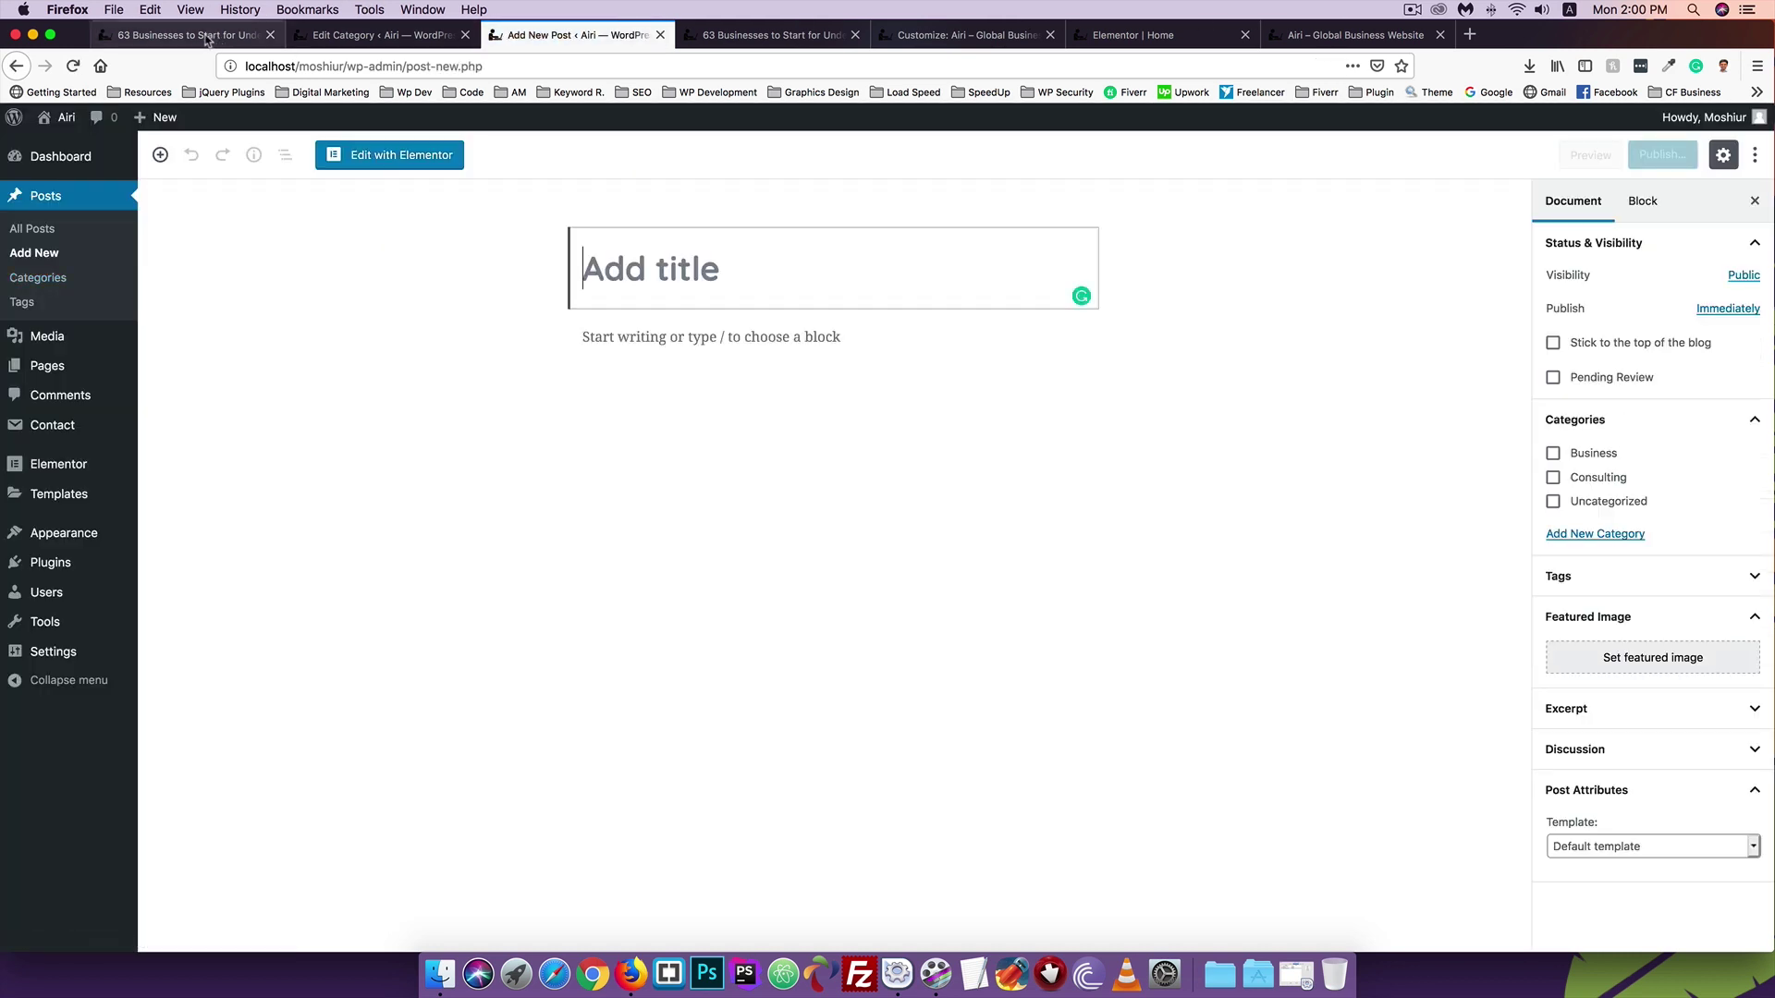
click(17, 65)
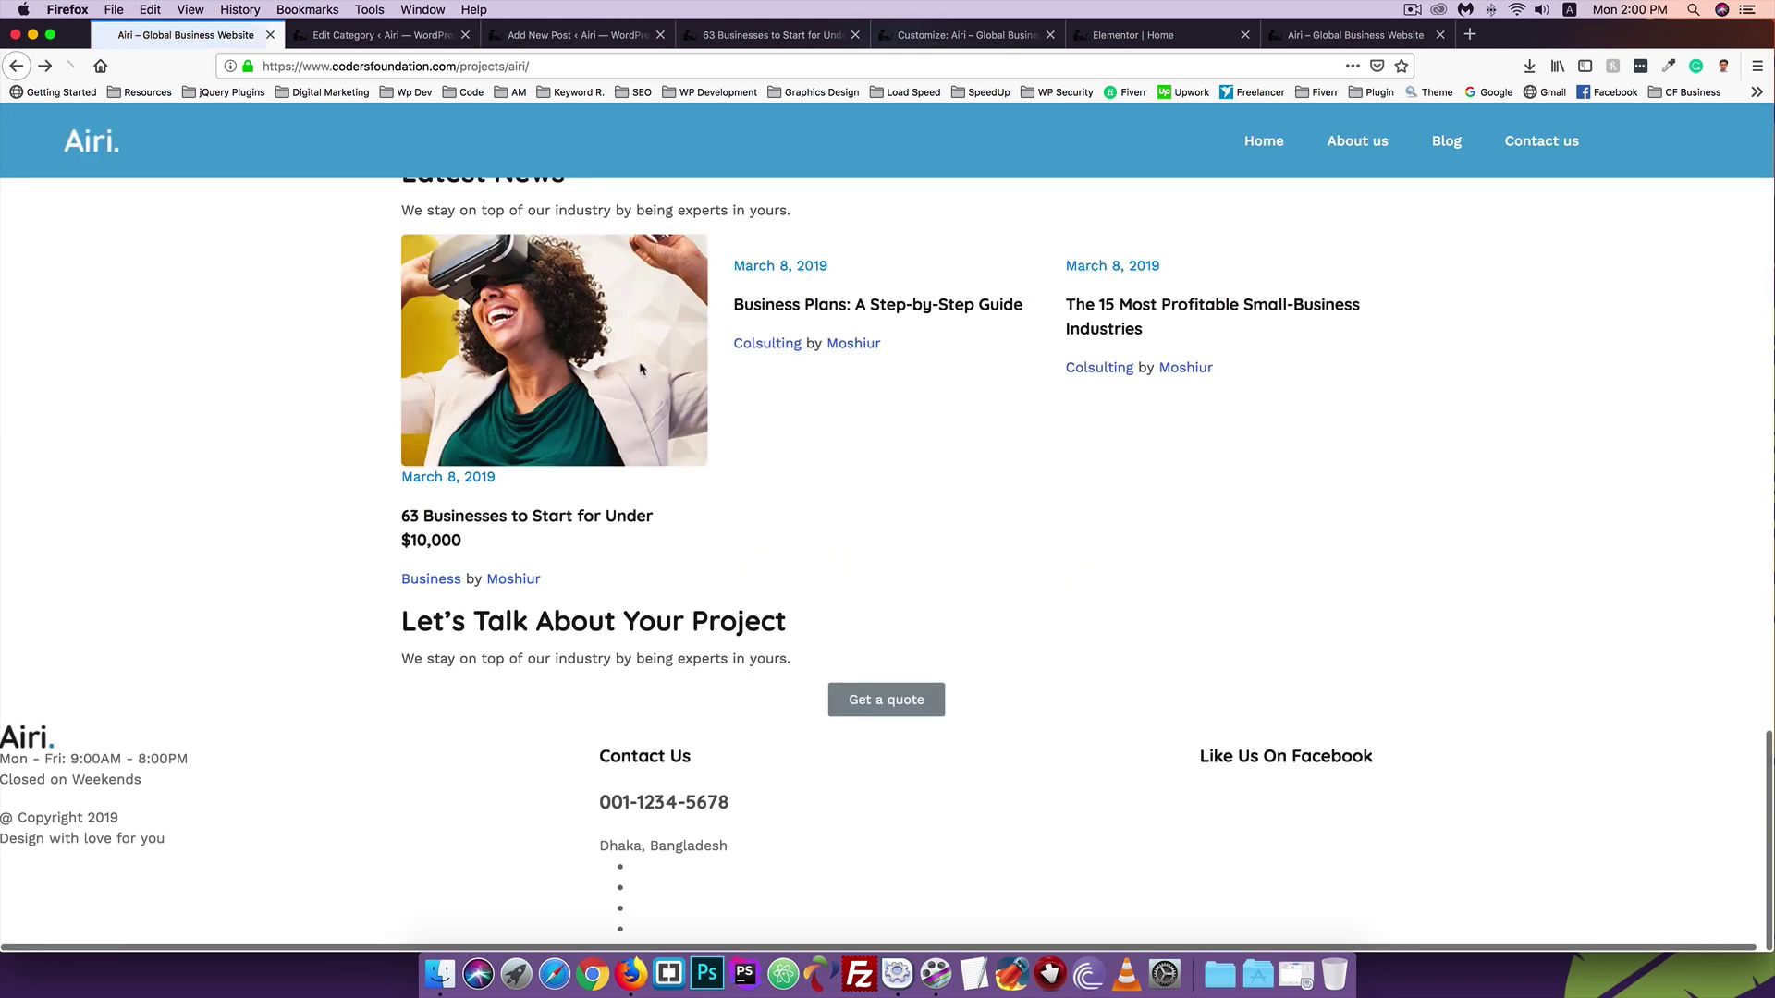
scroll(640, 368, down, 10)
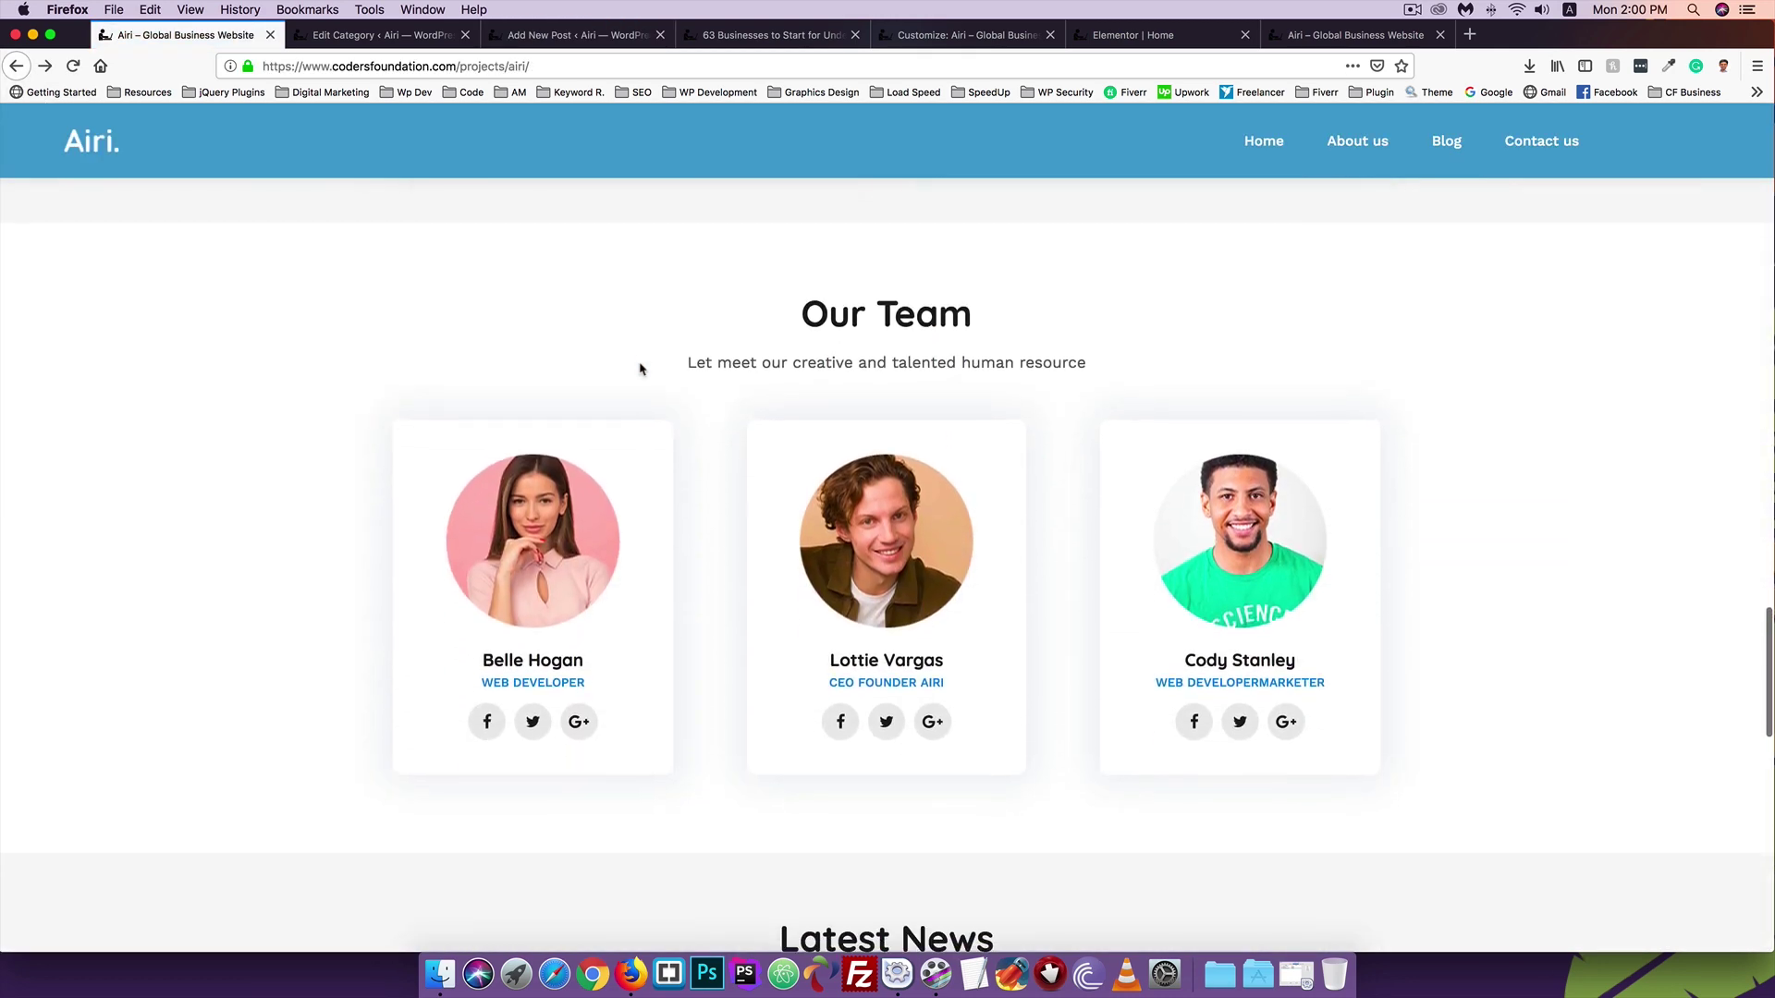
scroll(641, 368, down, 10)
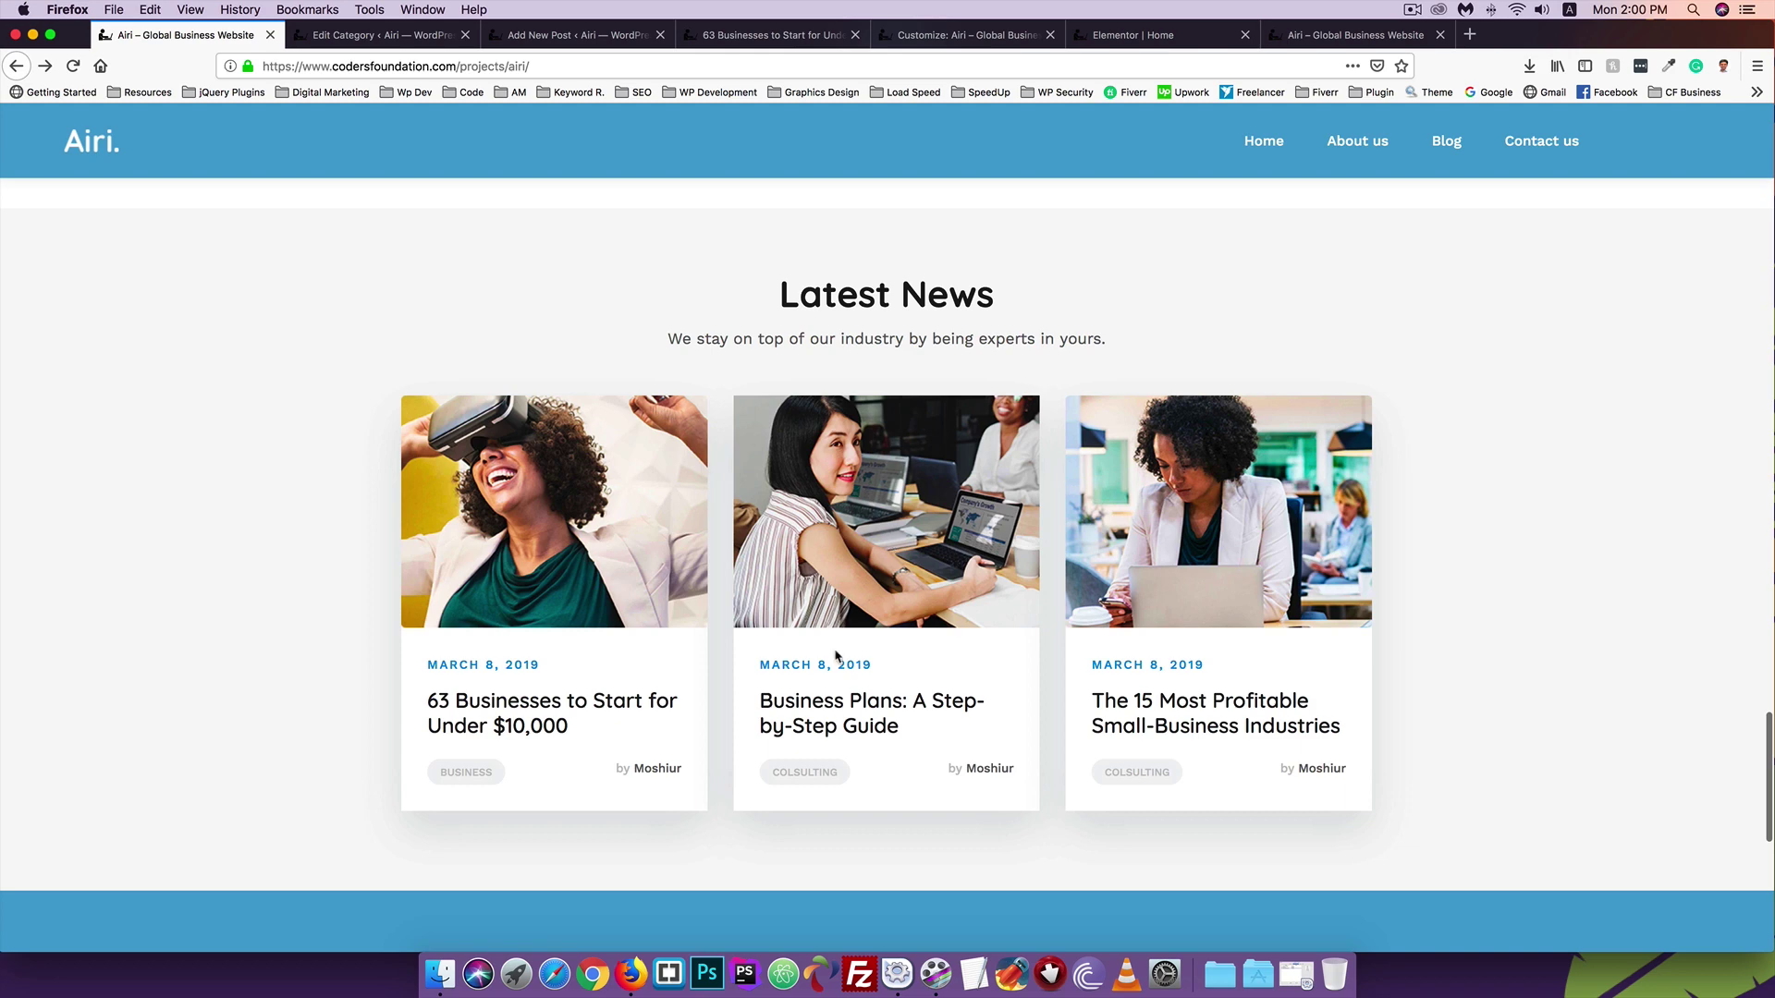
click(827, 704)
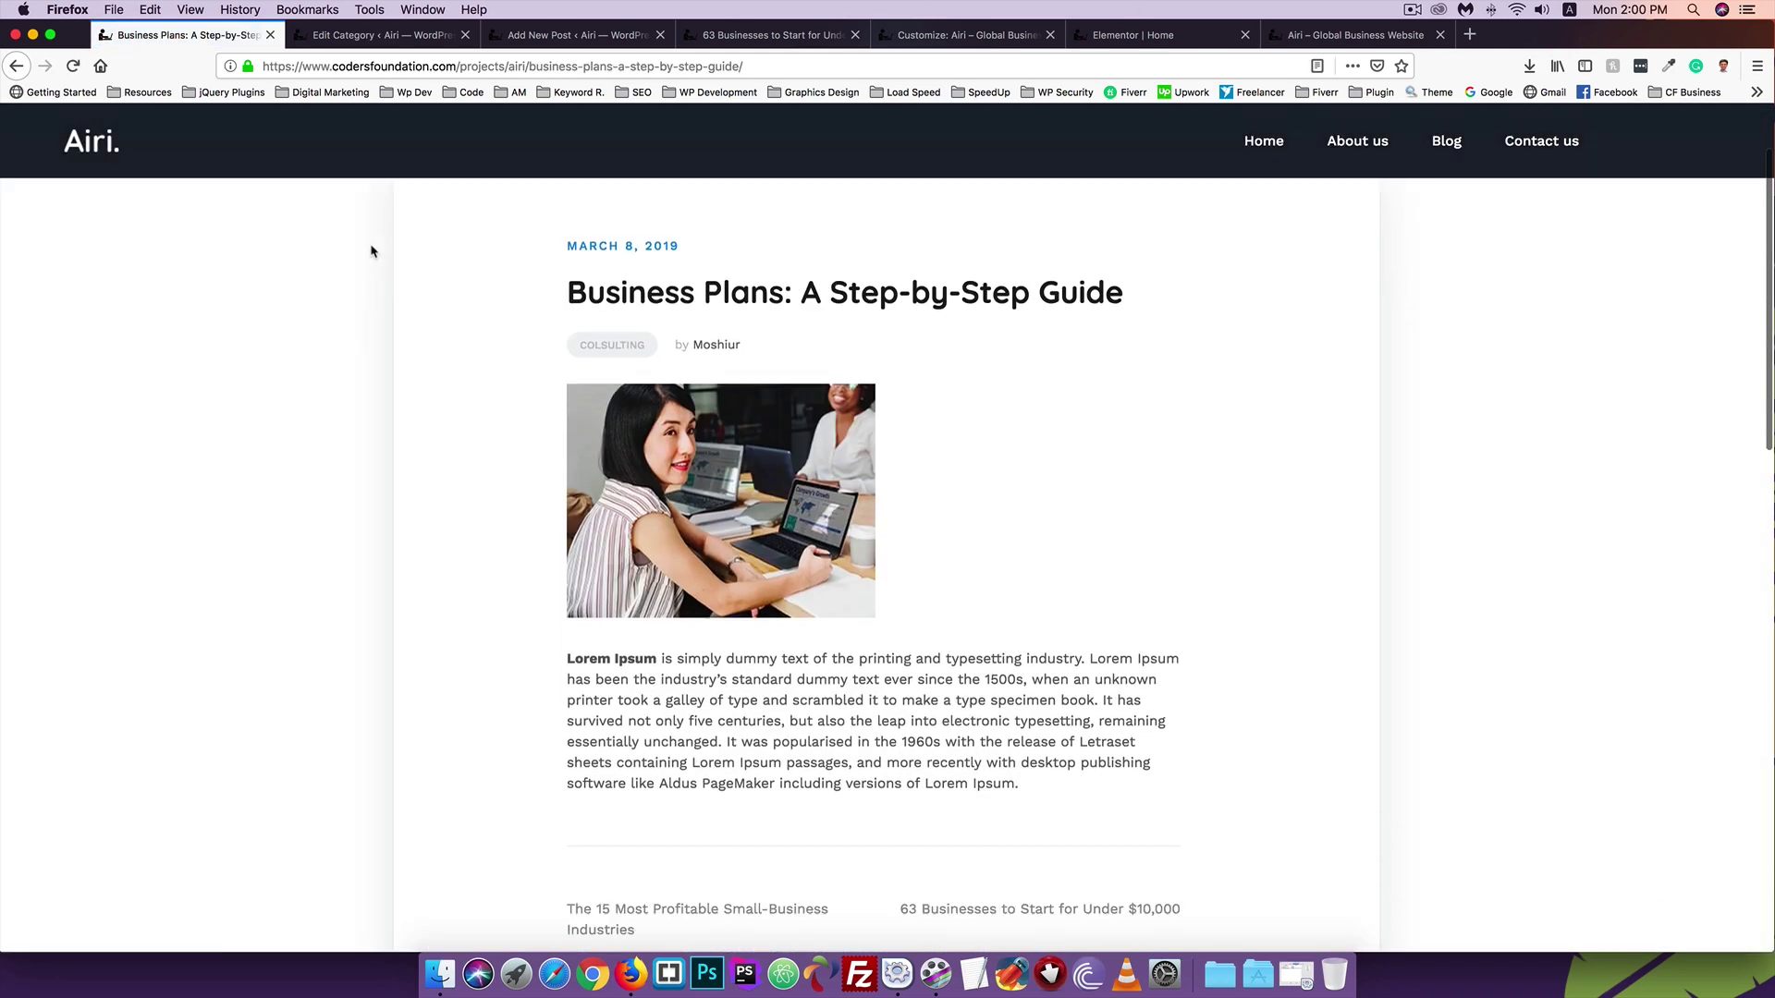
drag(1126, 278, 567, 262)
key(super+c)
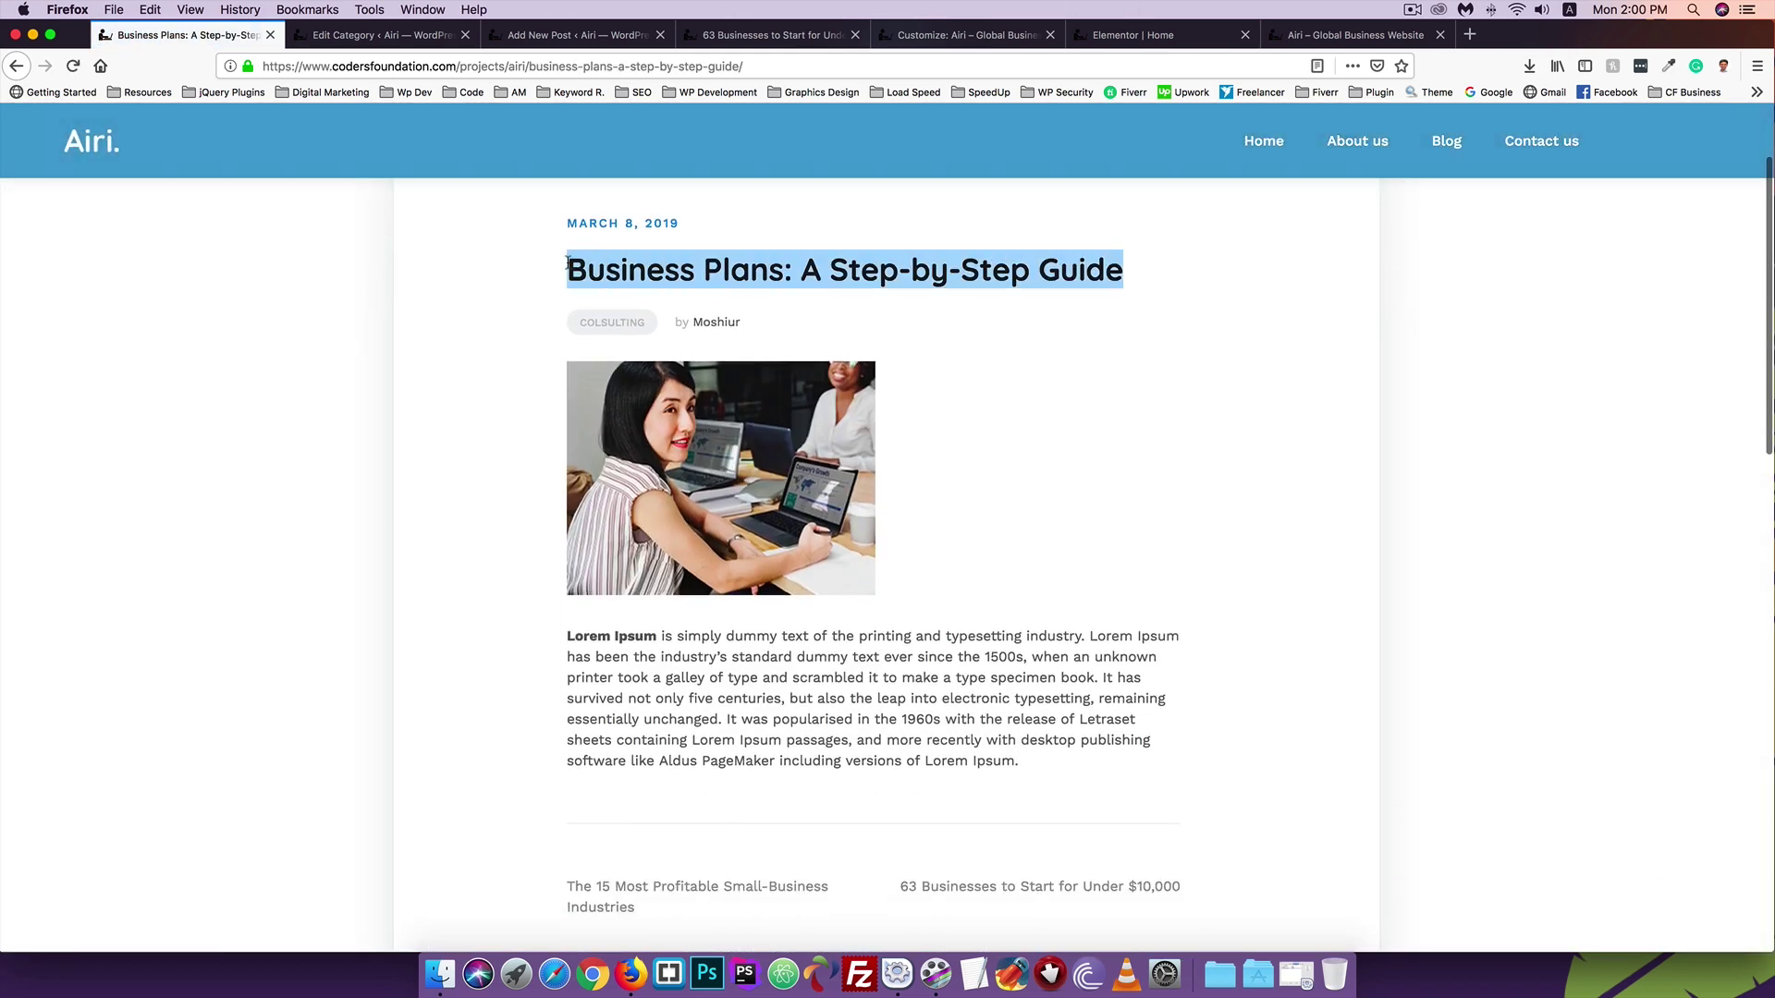
click(573, 35)
click(631, 282)
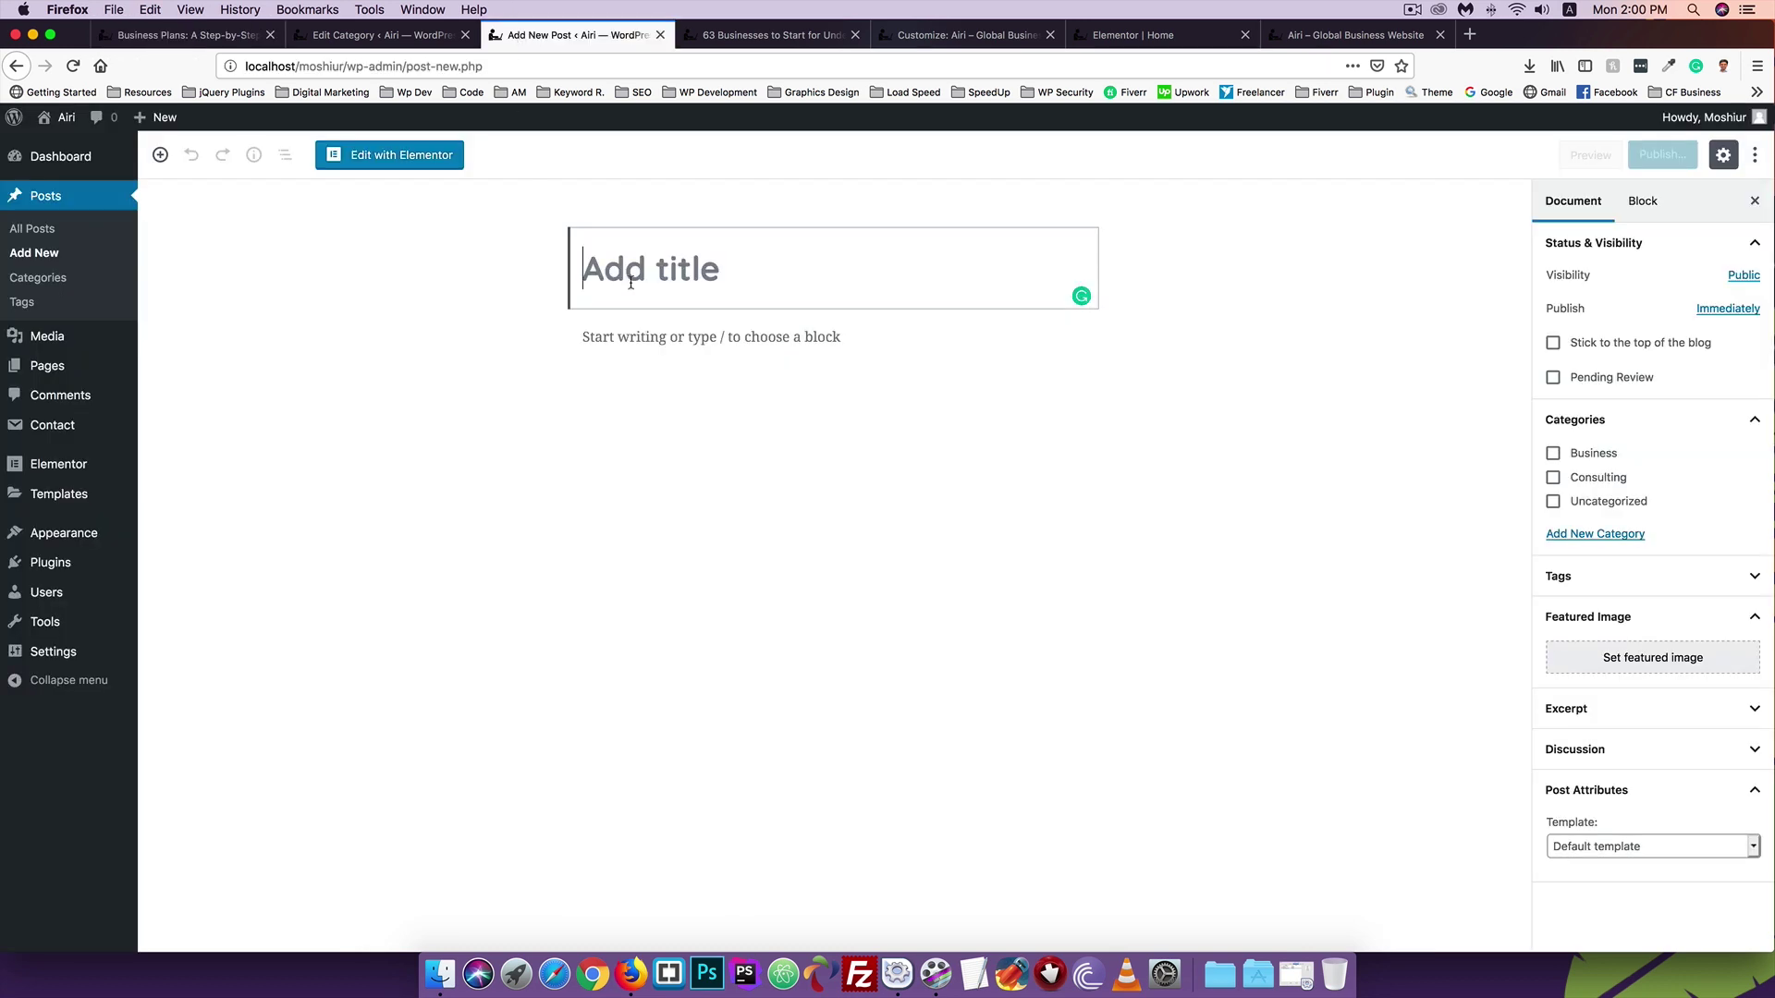
key(super+v)
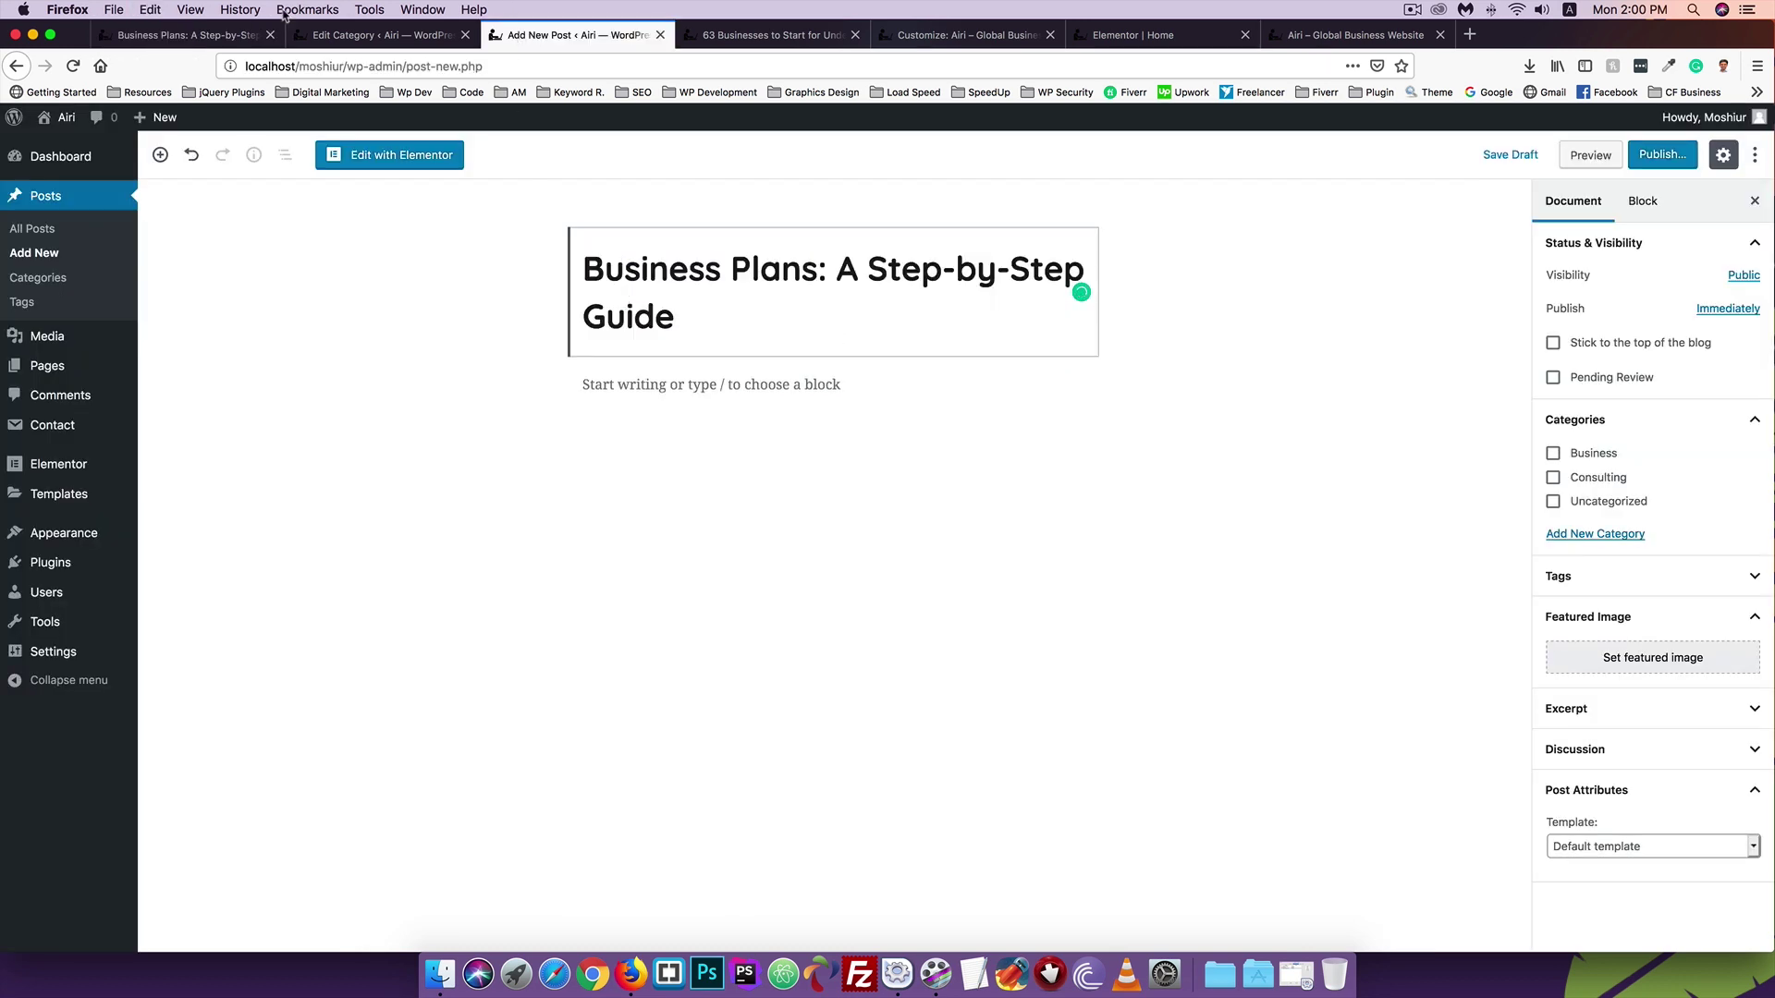
Copy the demo post's Lorem Ipsum paragraph into the new post's body
click(189, 35)
scroll(1021, 666, down, 3)
drag(1022, 653, 506, 529)
key(super+c)
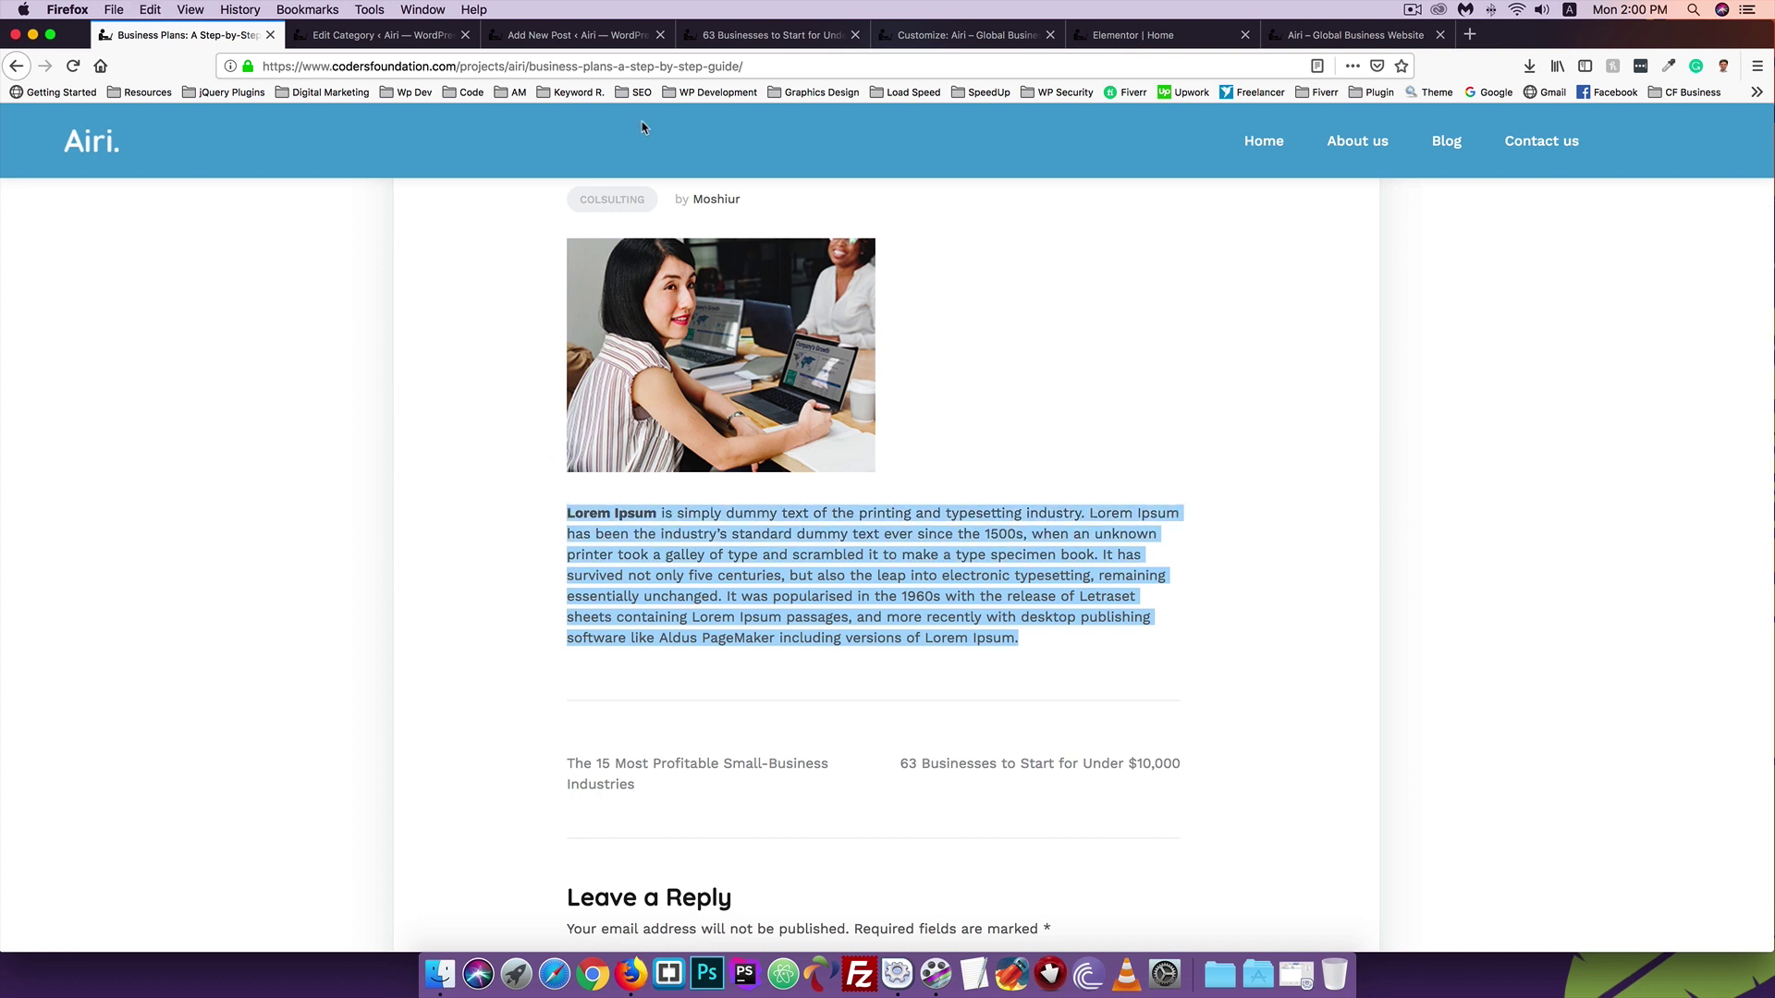
click(545, 35)
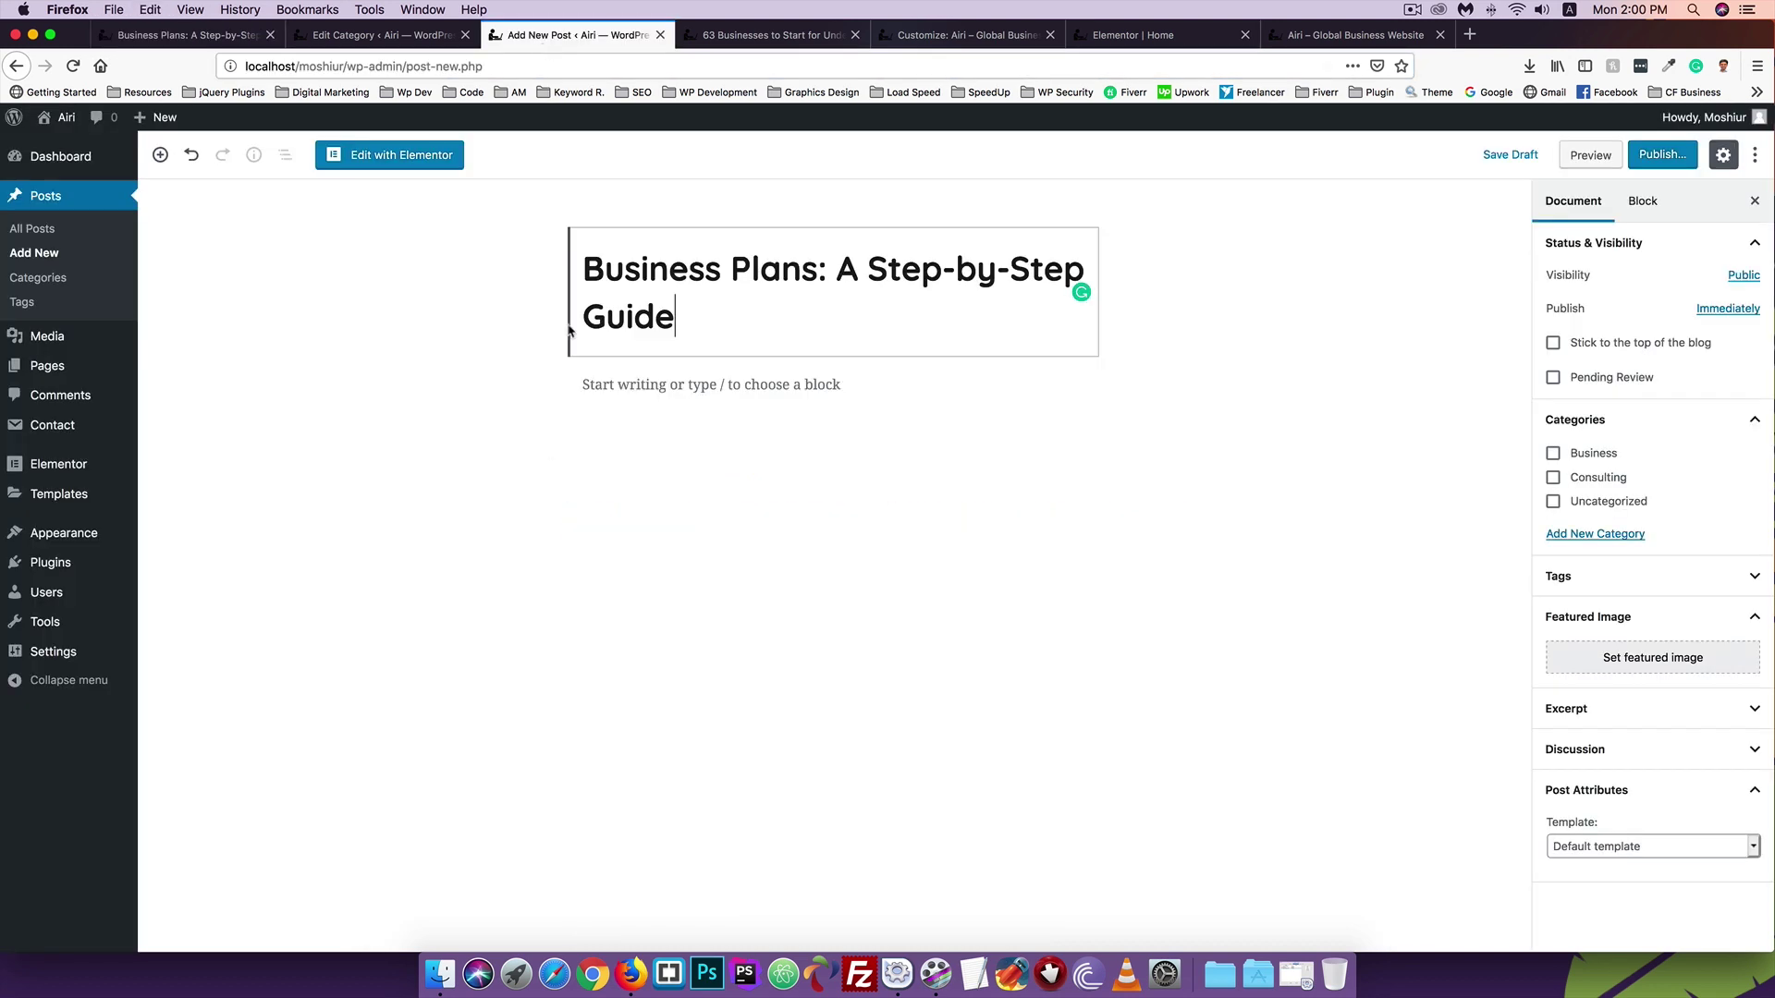
click(613, 384)
key(super+v)
Save the demo Business Plans post's image as post-2.png in Downloads
click(180, 35)
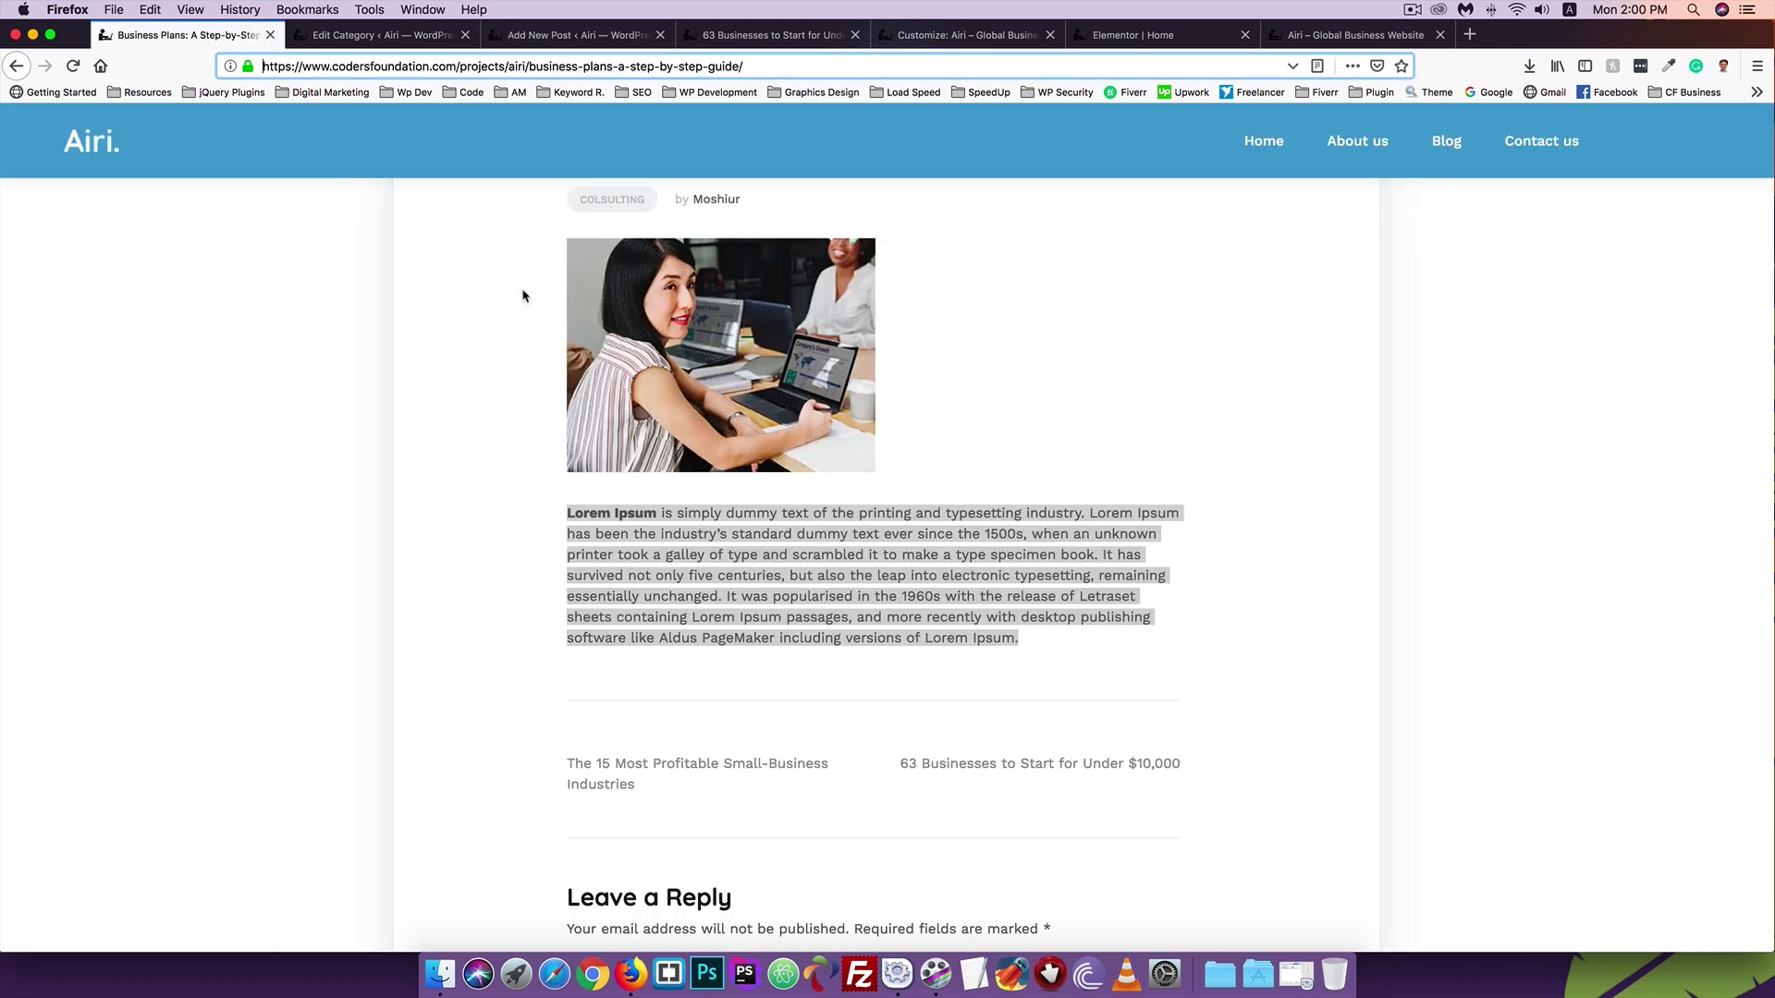
right_click(723, 357)
click(778, 372)
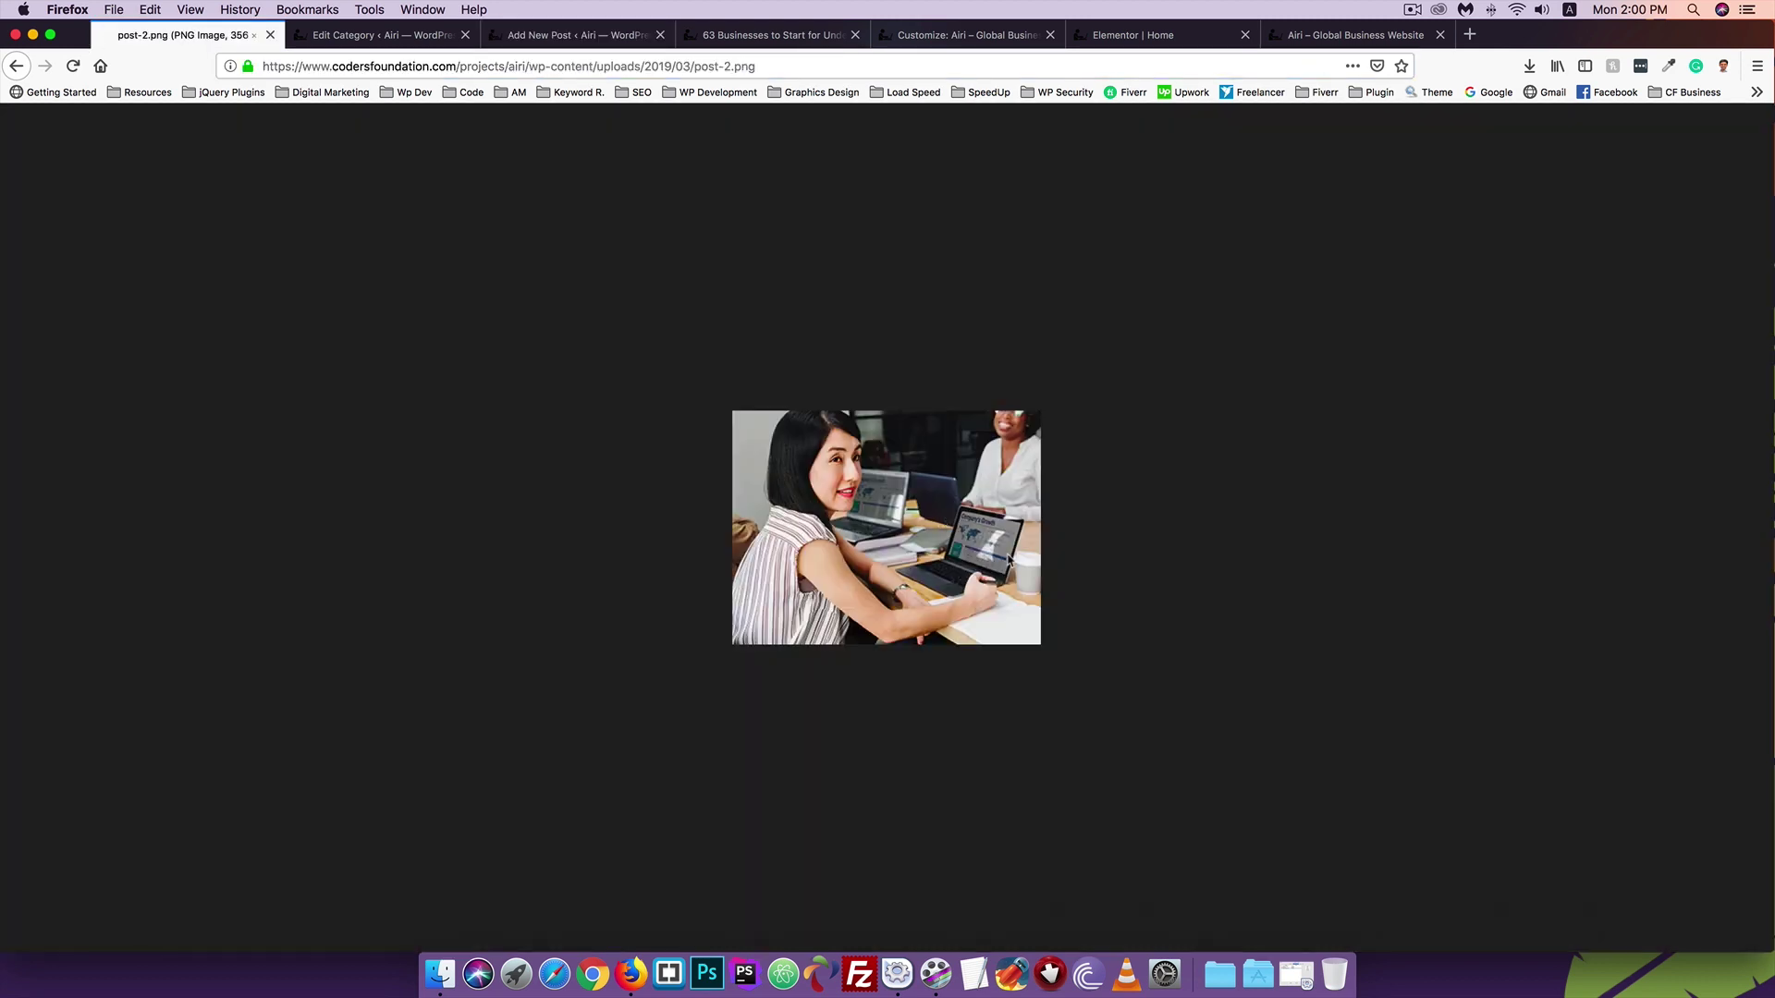
right_click(929, 523)
click(973, 575)
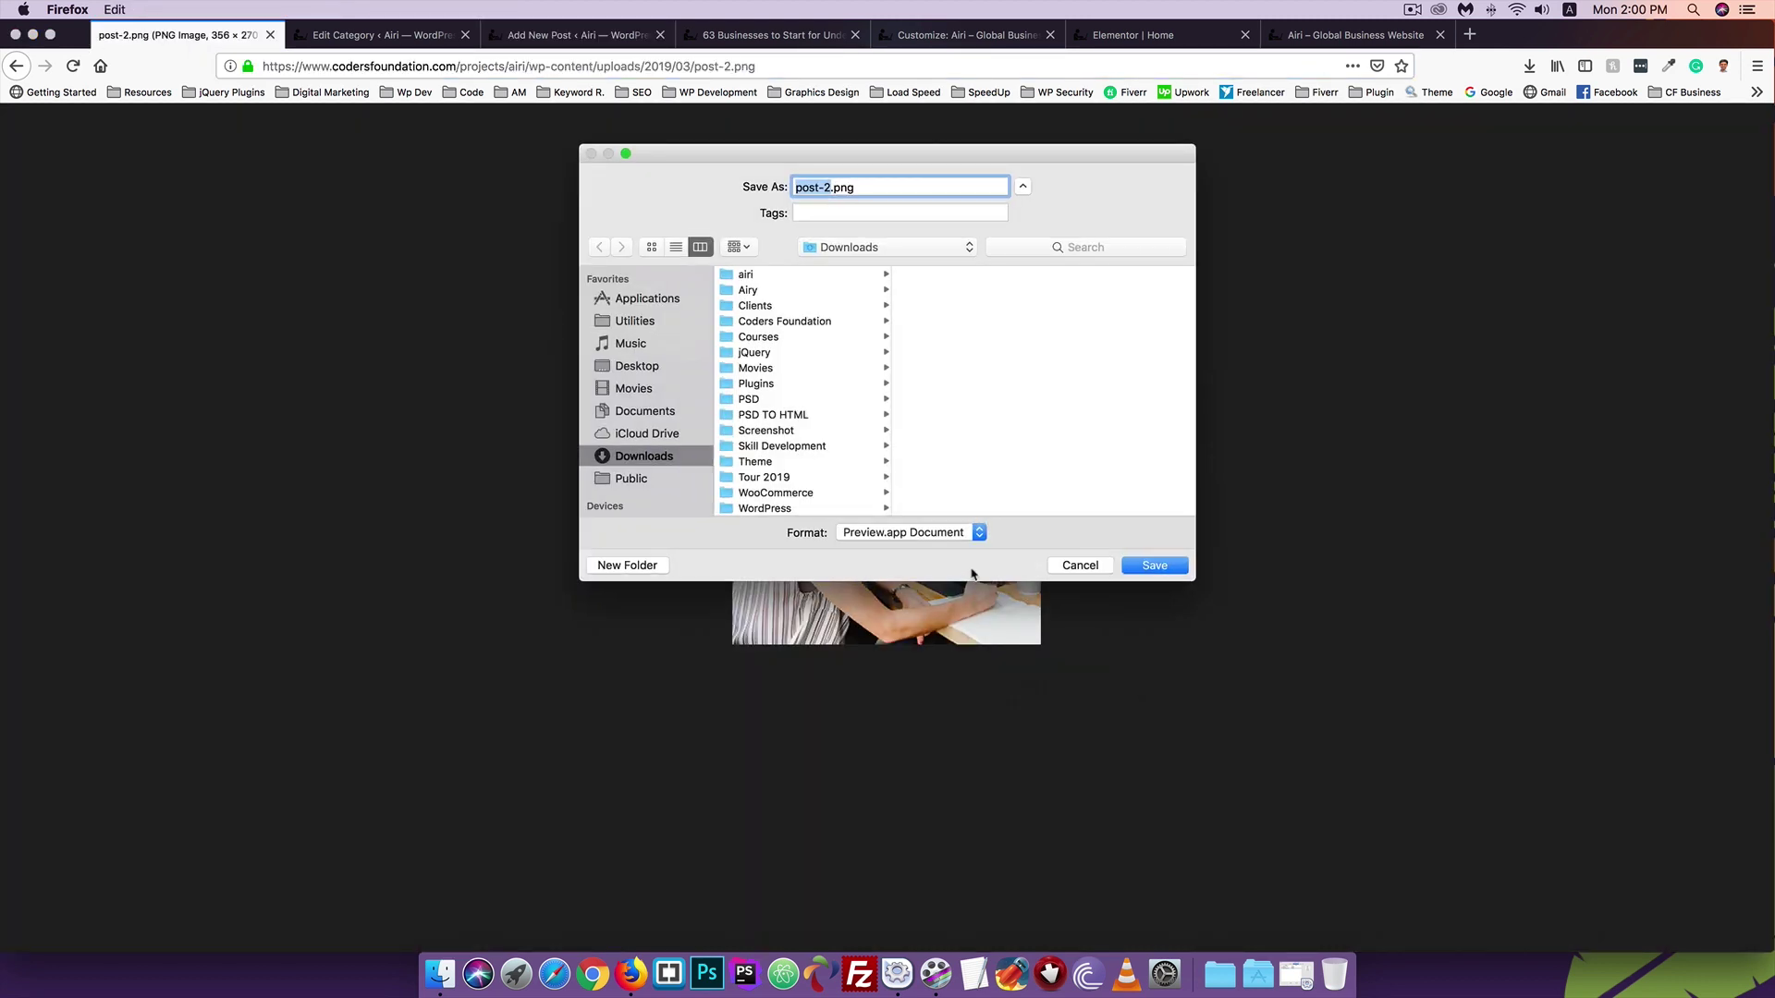
click(1153, 566)
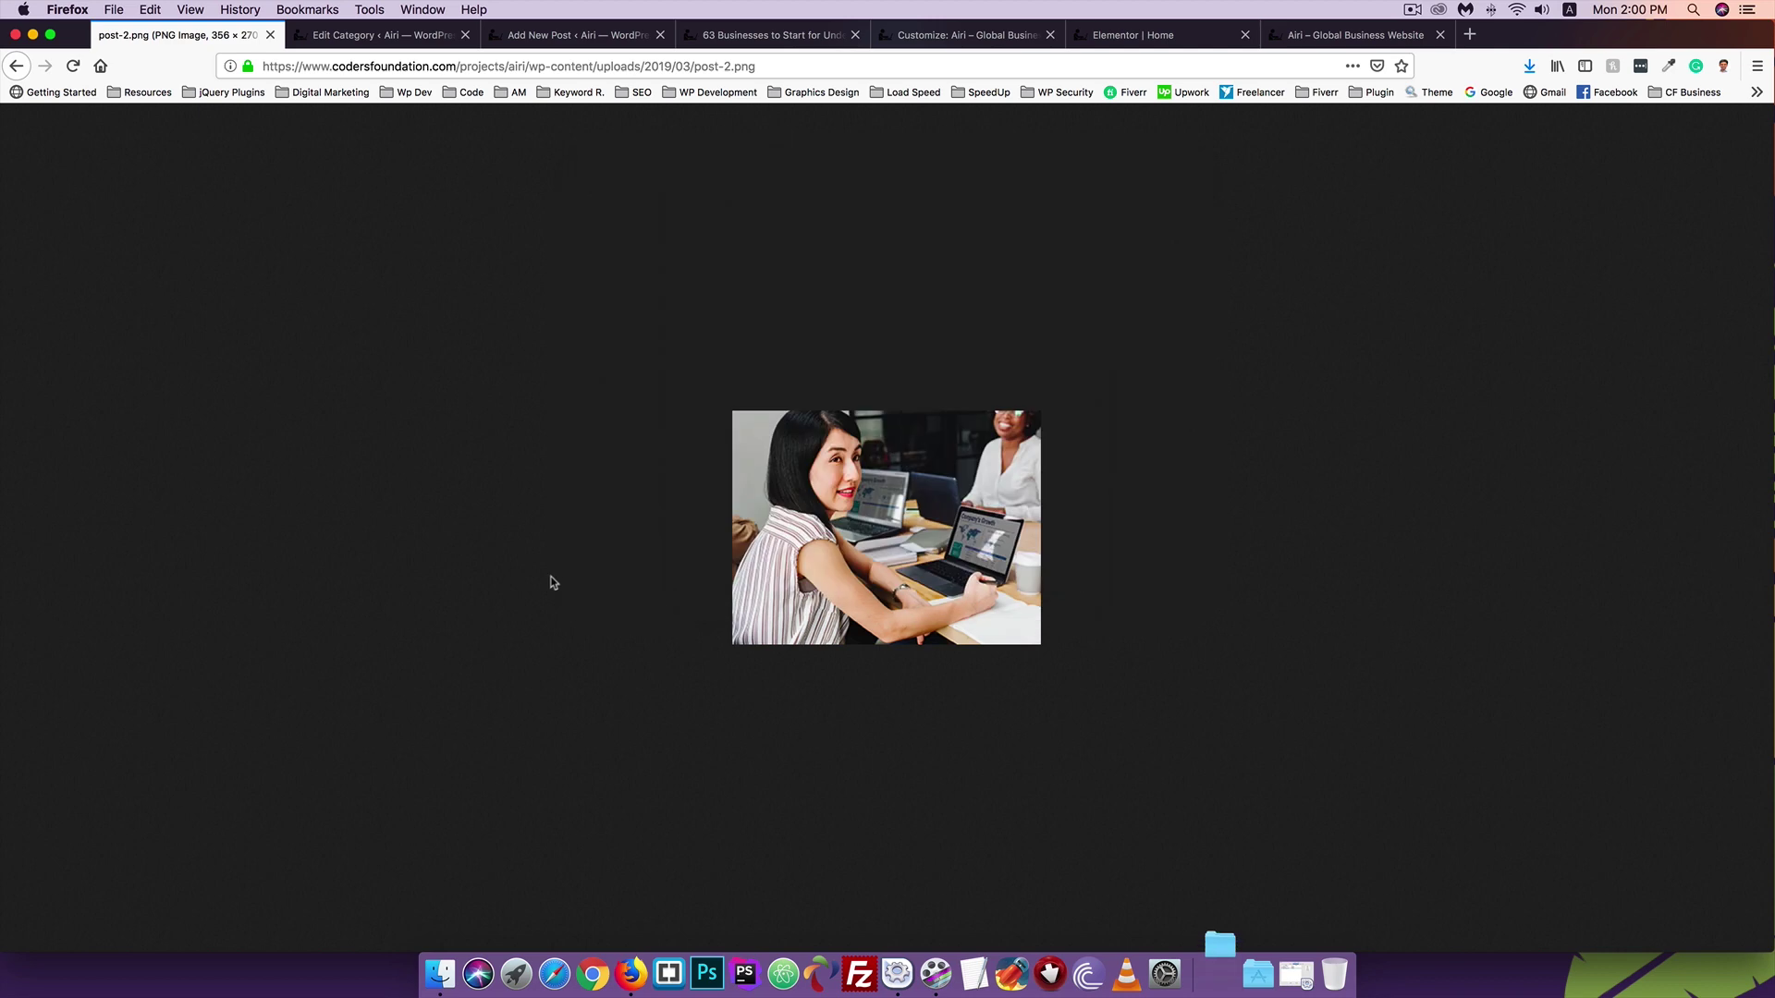
Upload post-2.png to the media library and pick it as the featured image
click(16, 65)
click(730, 34)
click(583, 35)
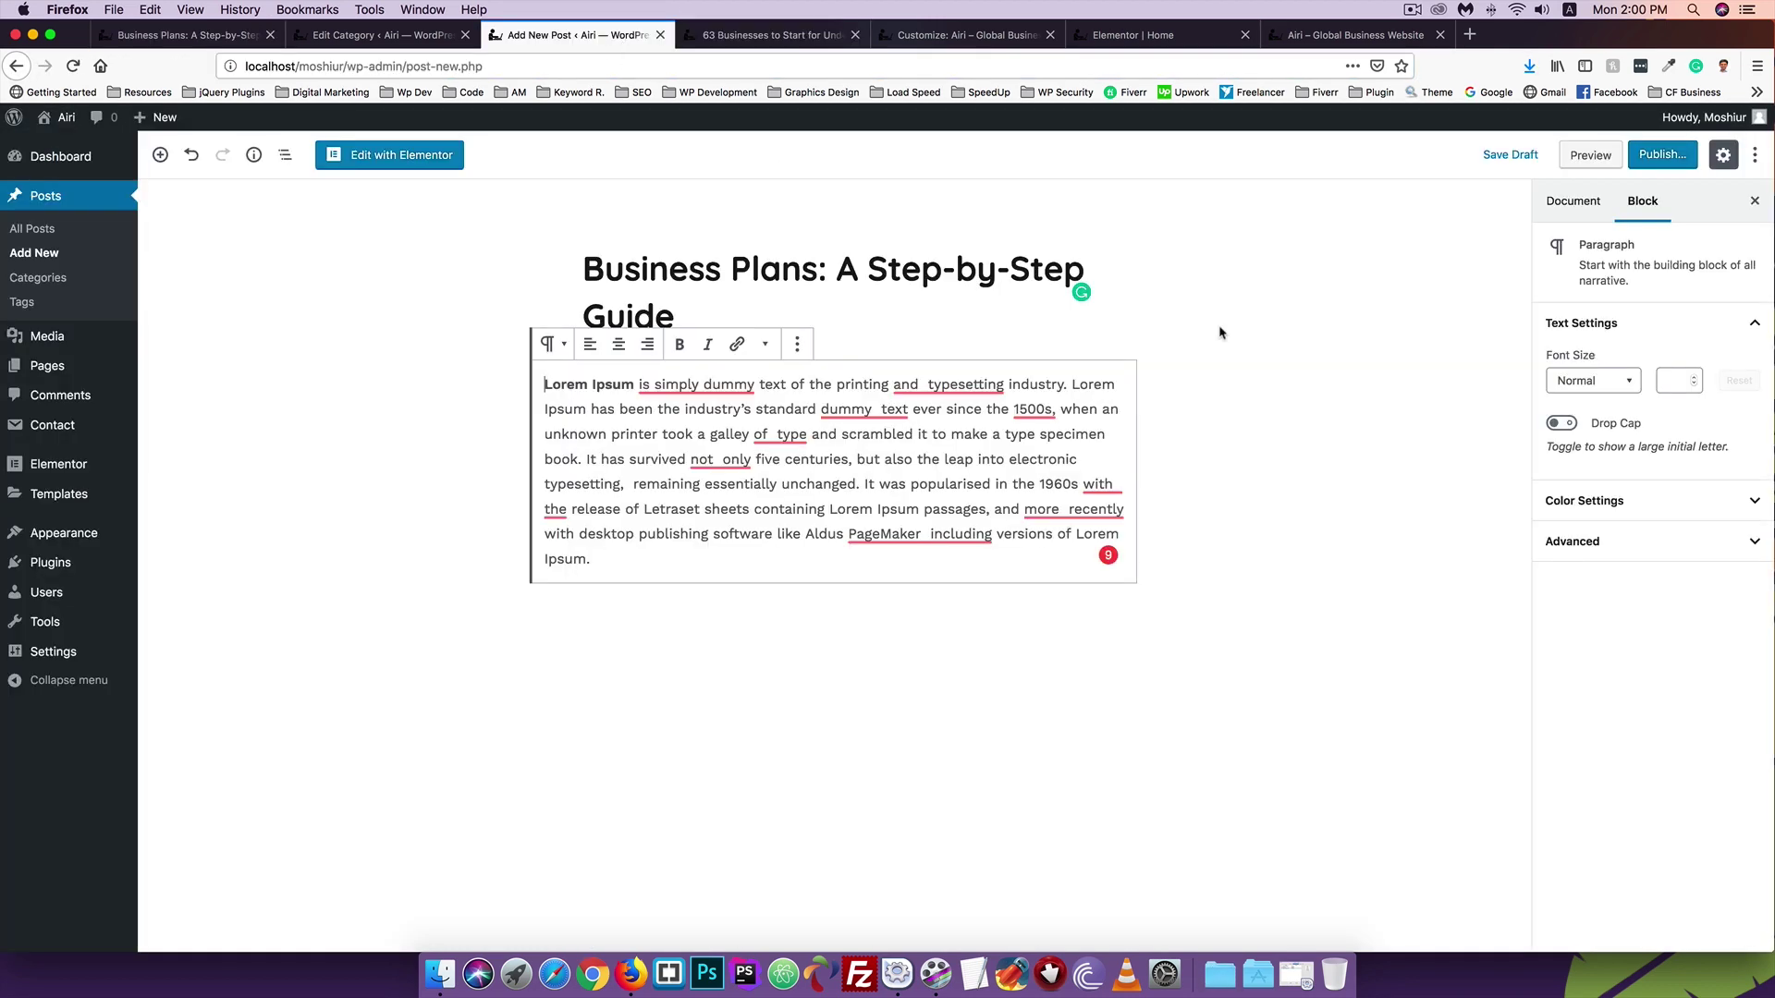
click(1583, 217)
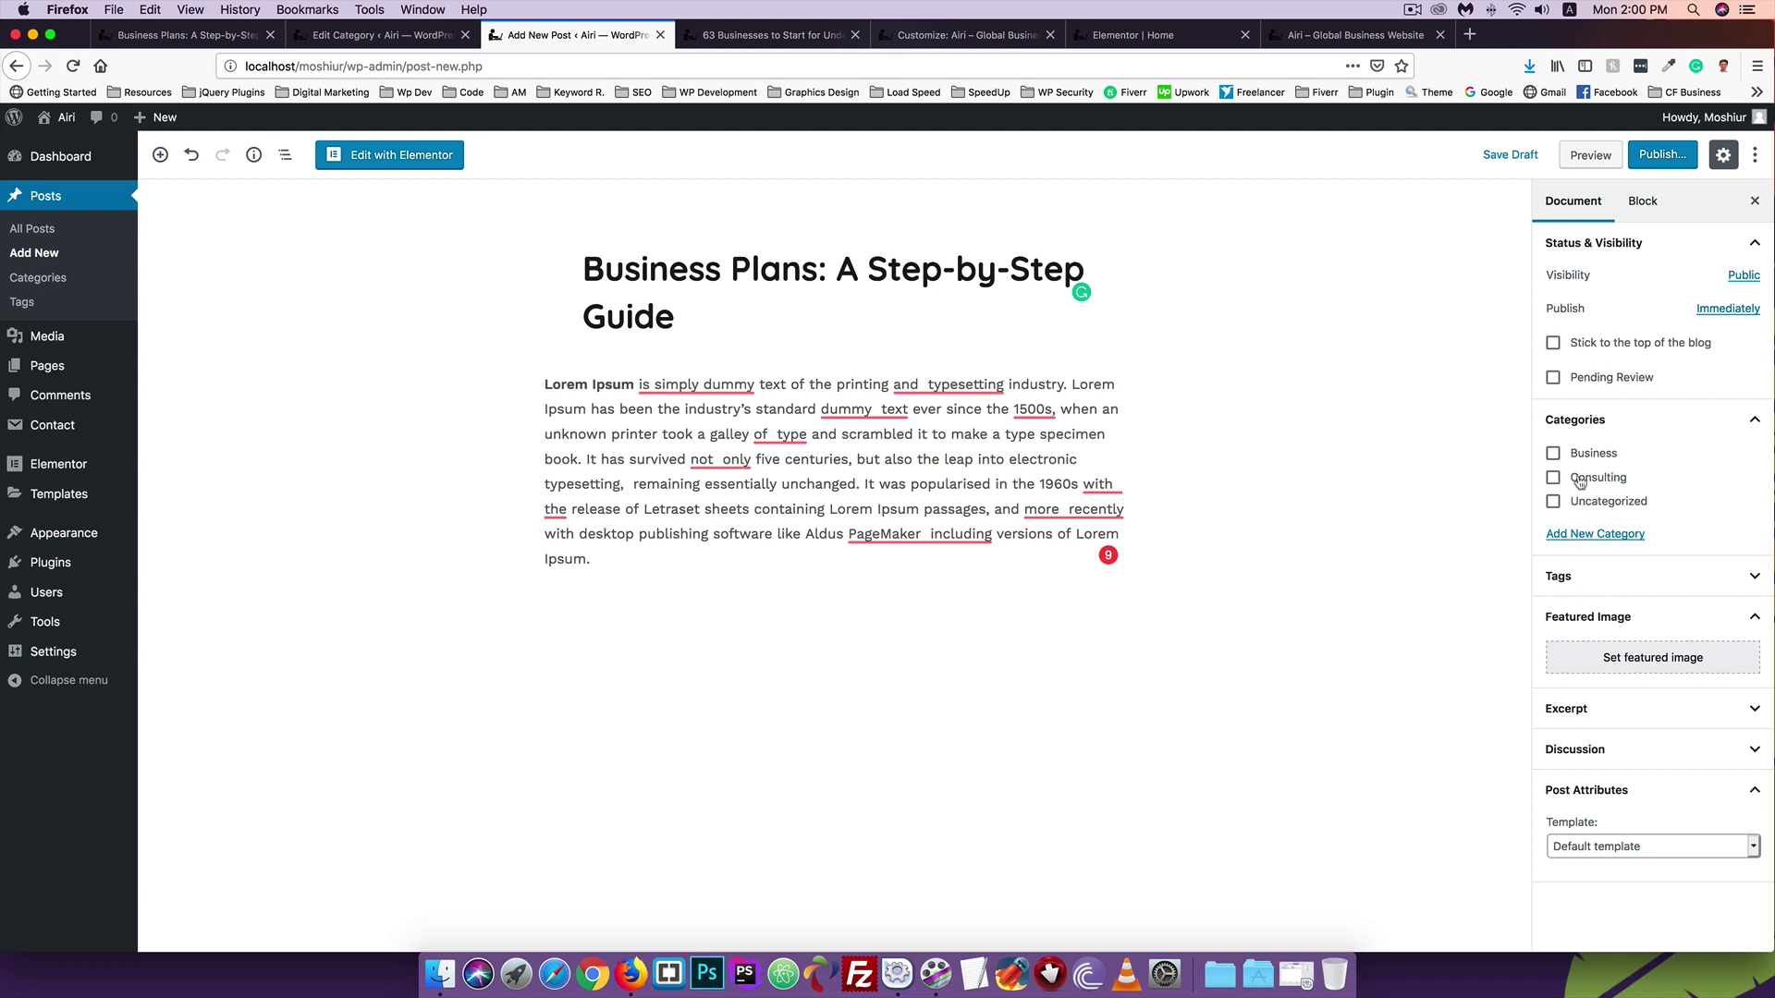
click(1630, 658)
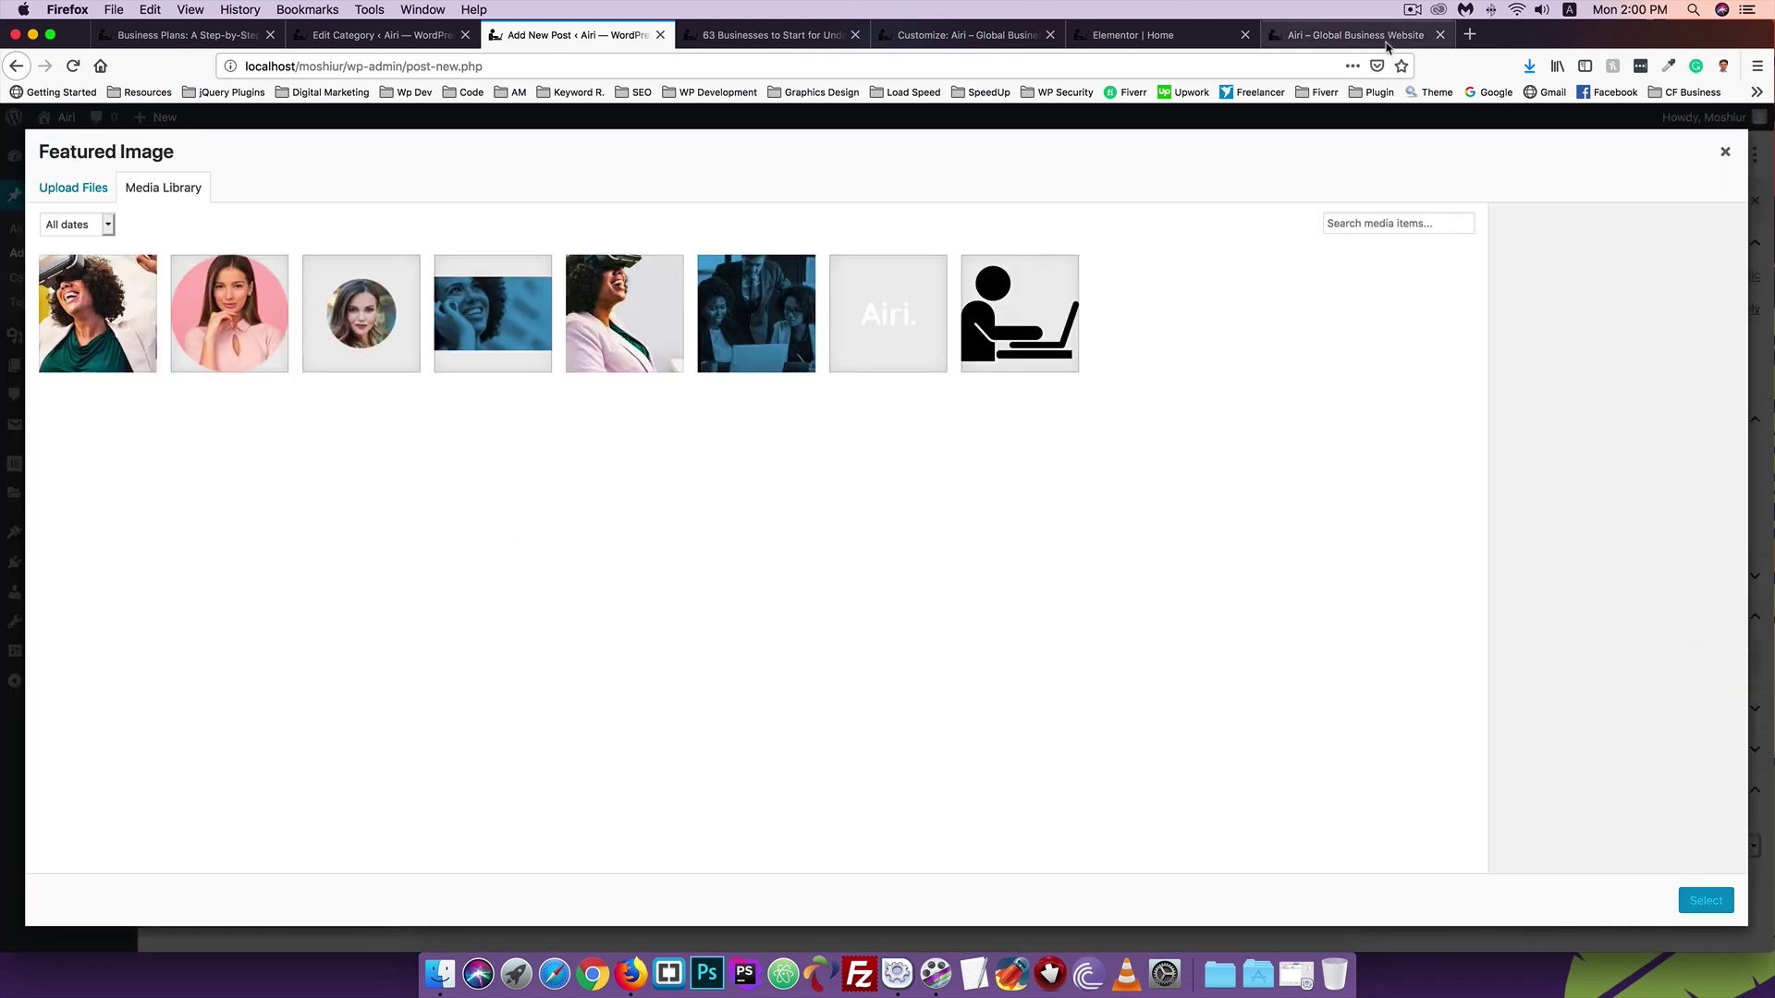
click(1530, 66)
drag(1201, 107, 578, 610)
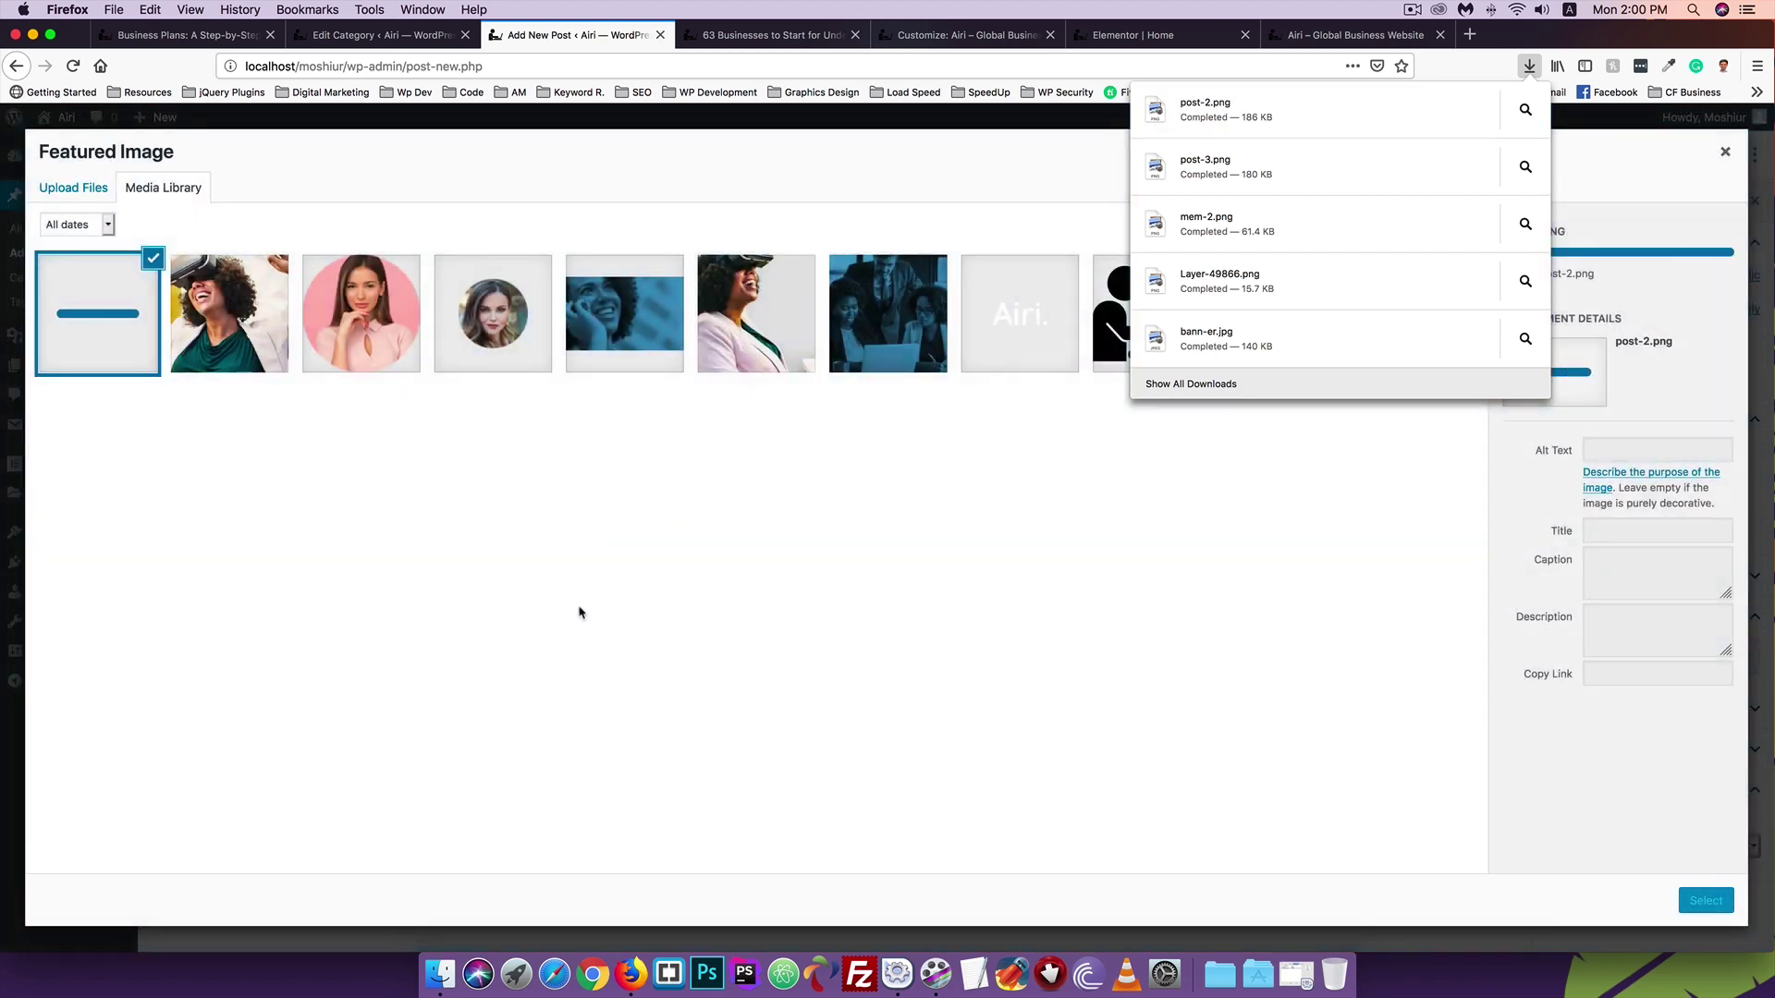
click(573, 568)
Set post-2.png as featured image, publish the Business Plans post, and start another post
click(1702, 908)
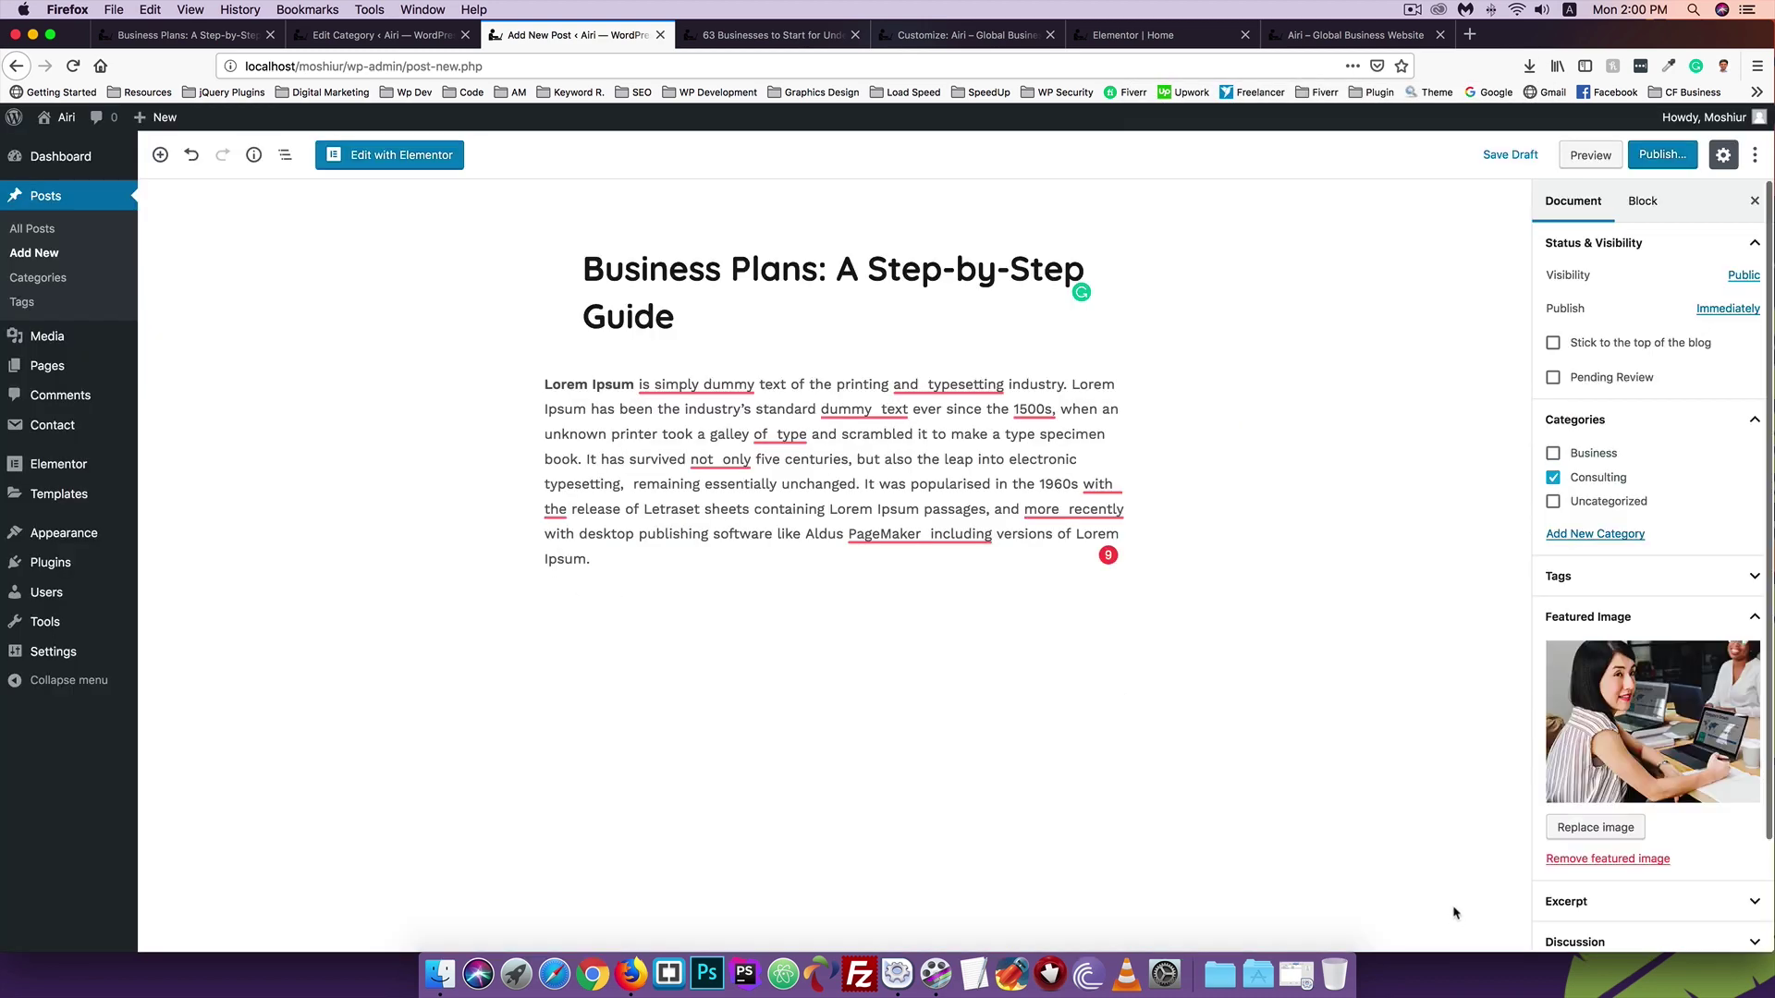
click(1654, 166)
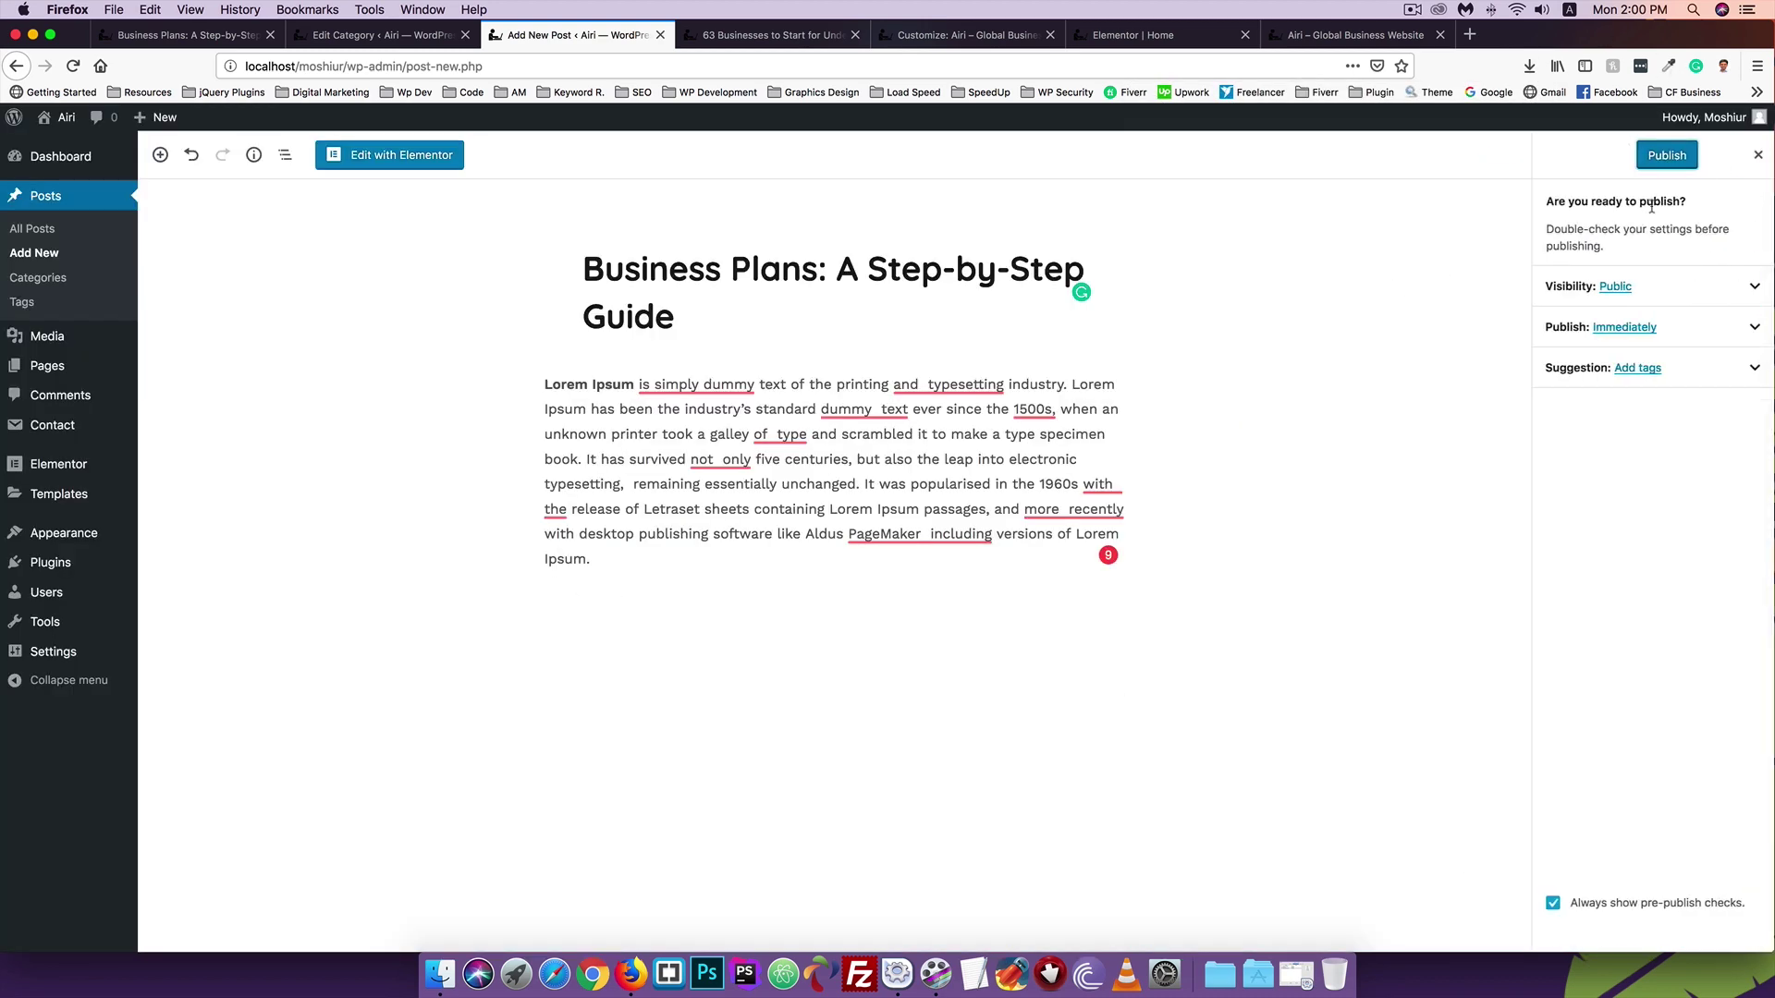
click(1664, 155)
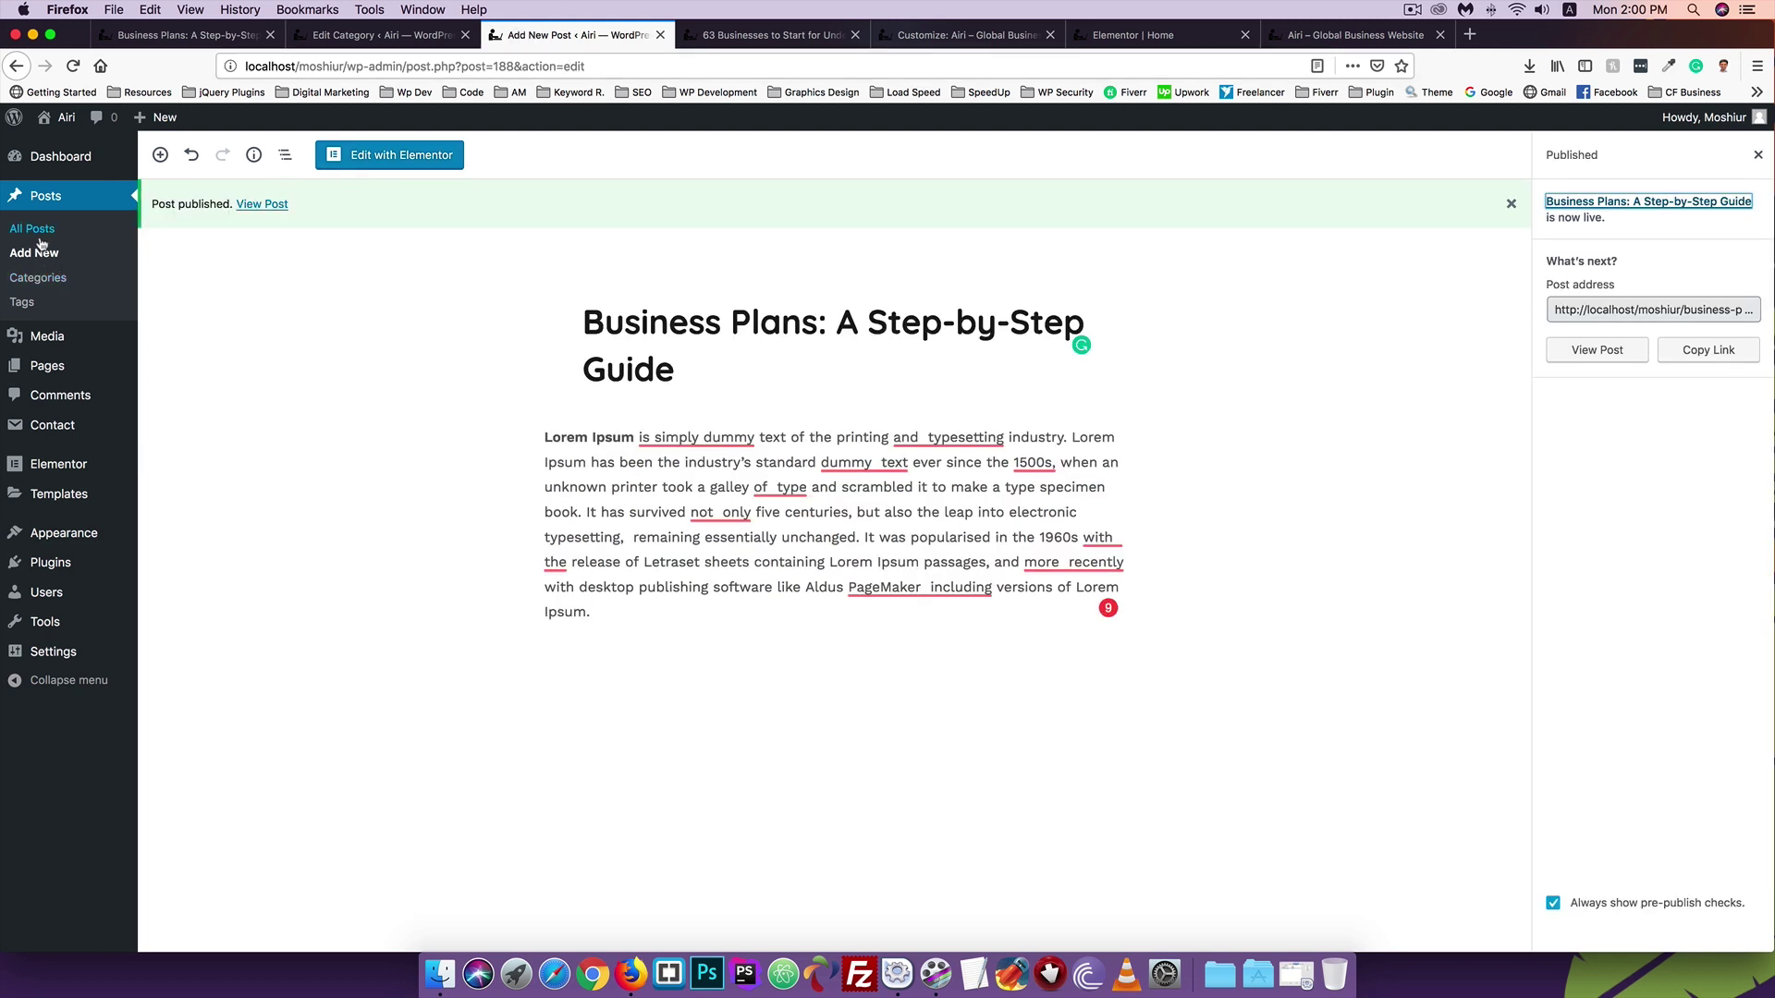
click(22, 263)
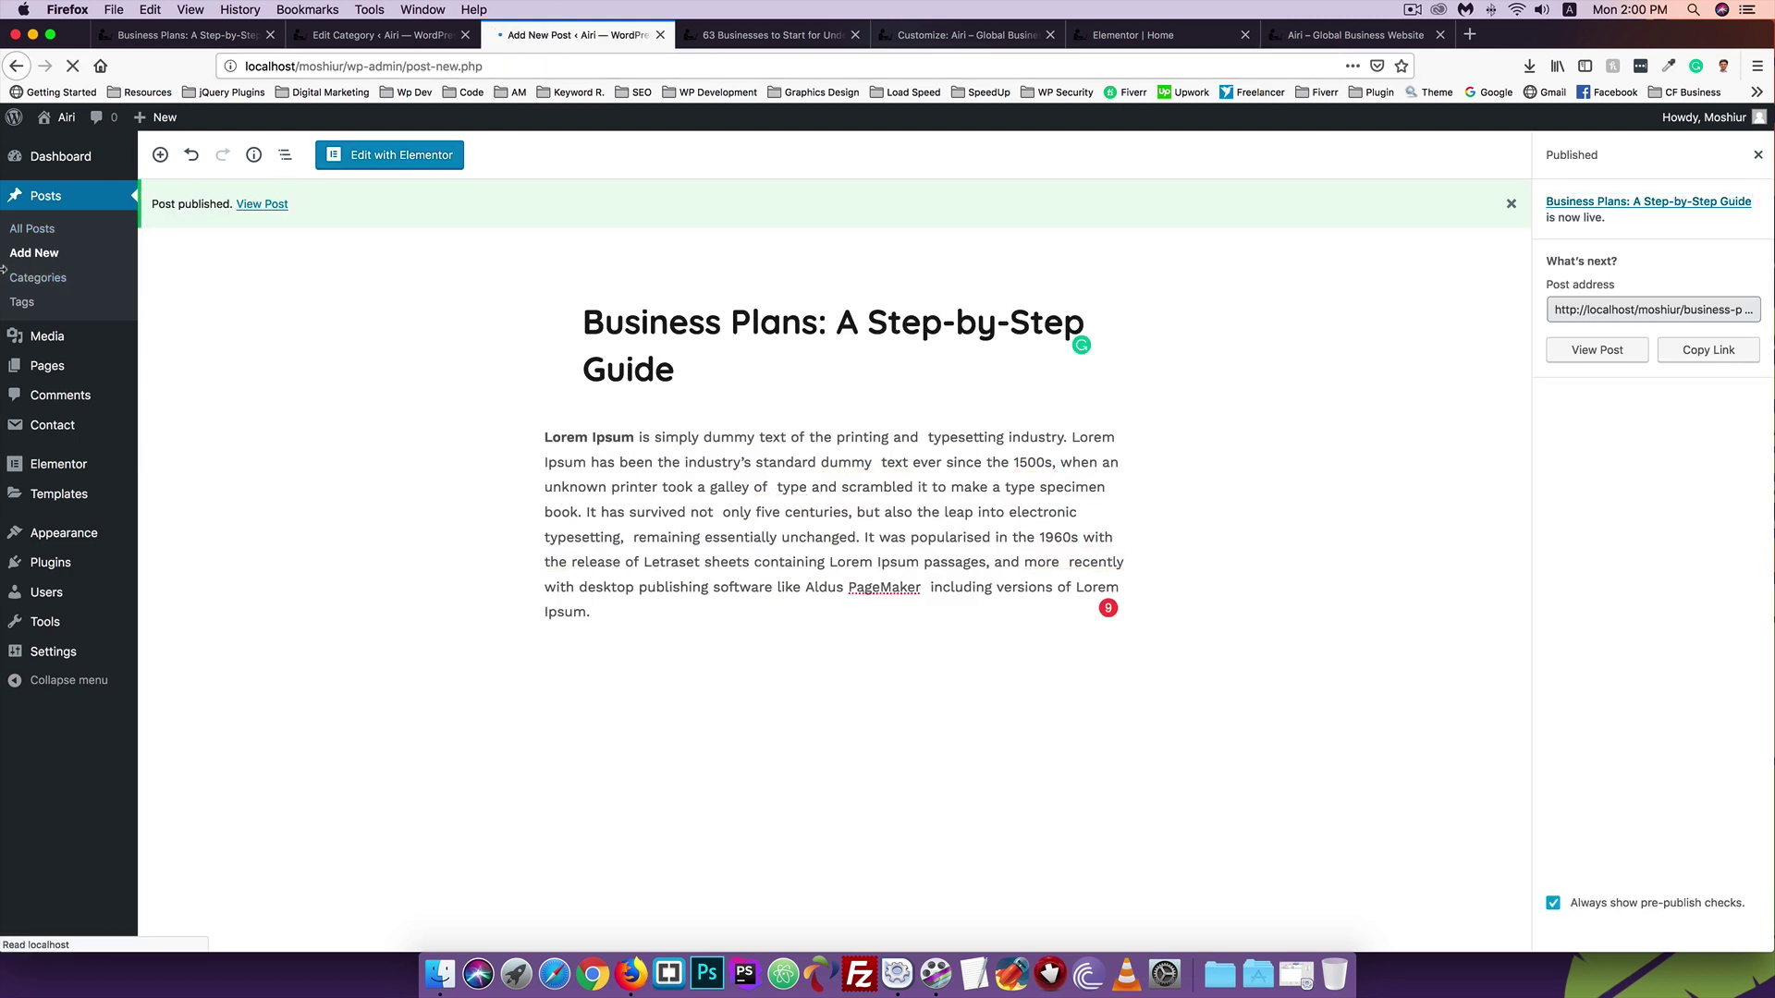
click(347, 37)
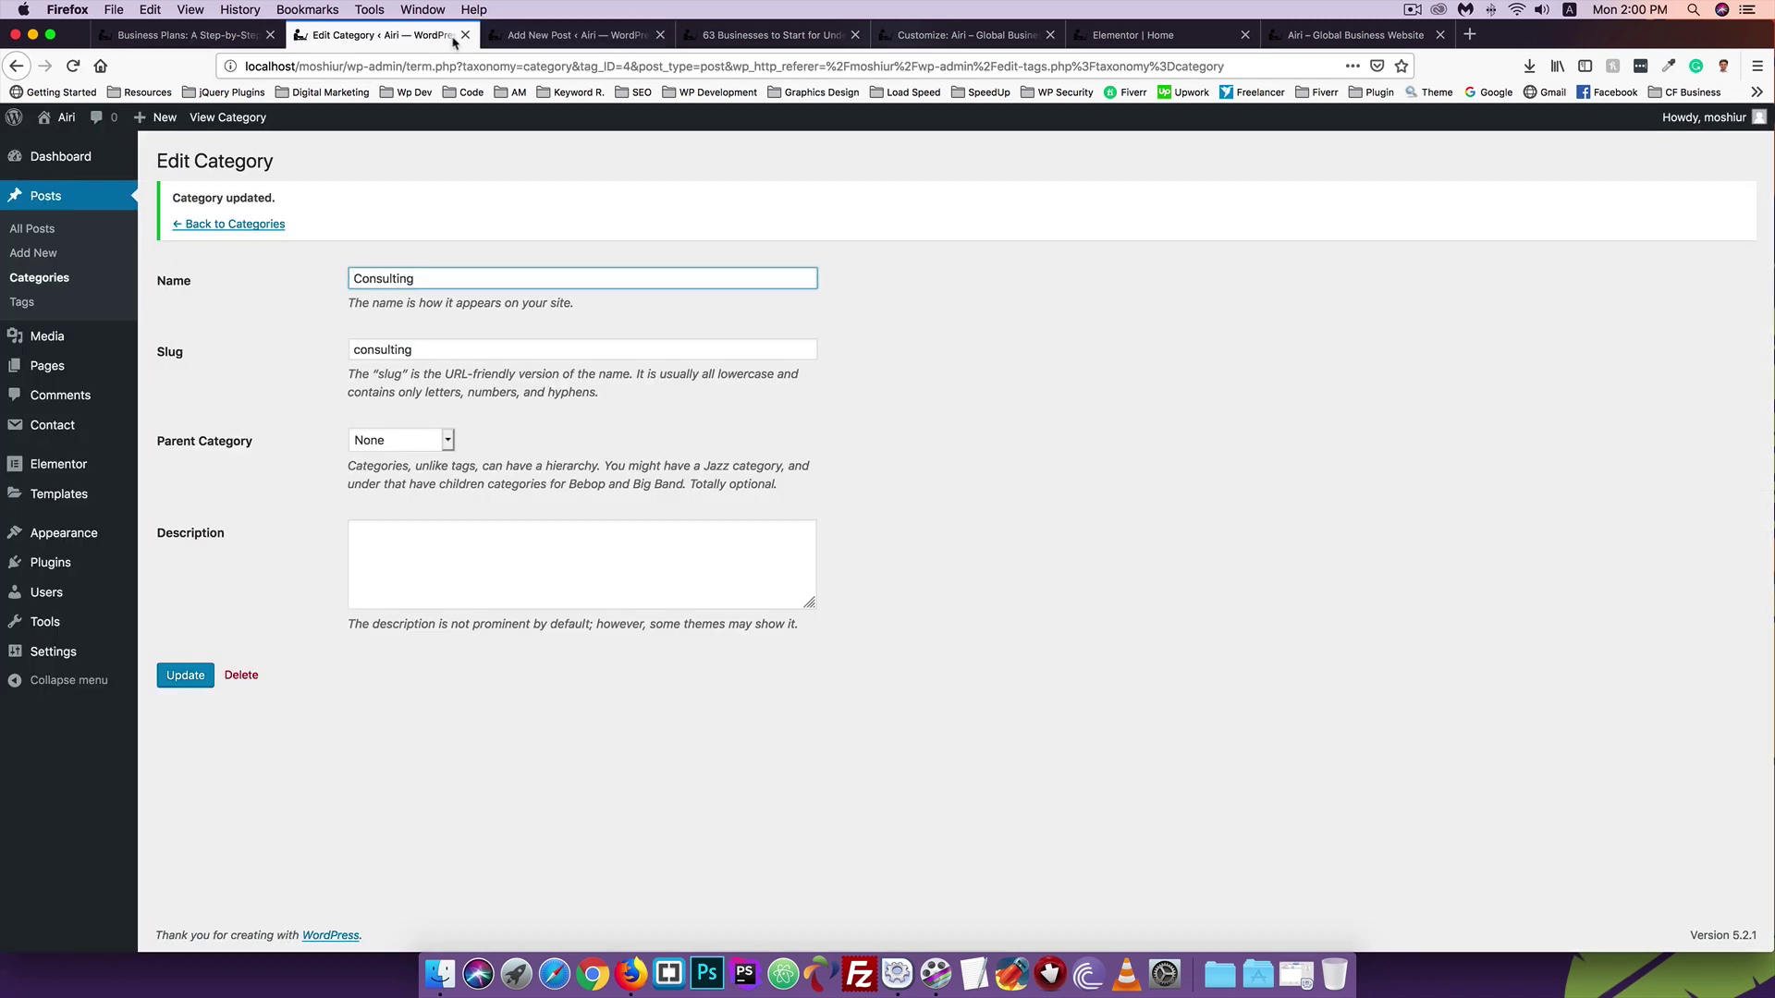
Paste the demo title 'The 15 Most Profitable Small-Business Industries' into the new post
click(465, 35)
click(194, 35)
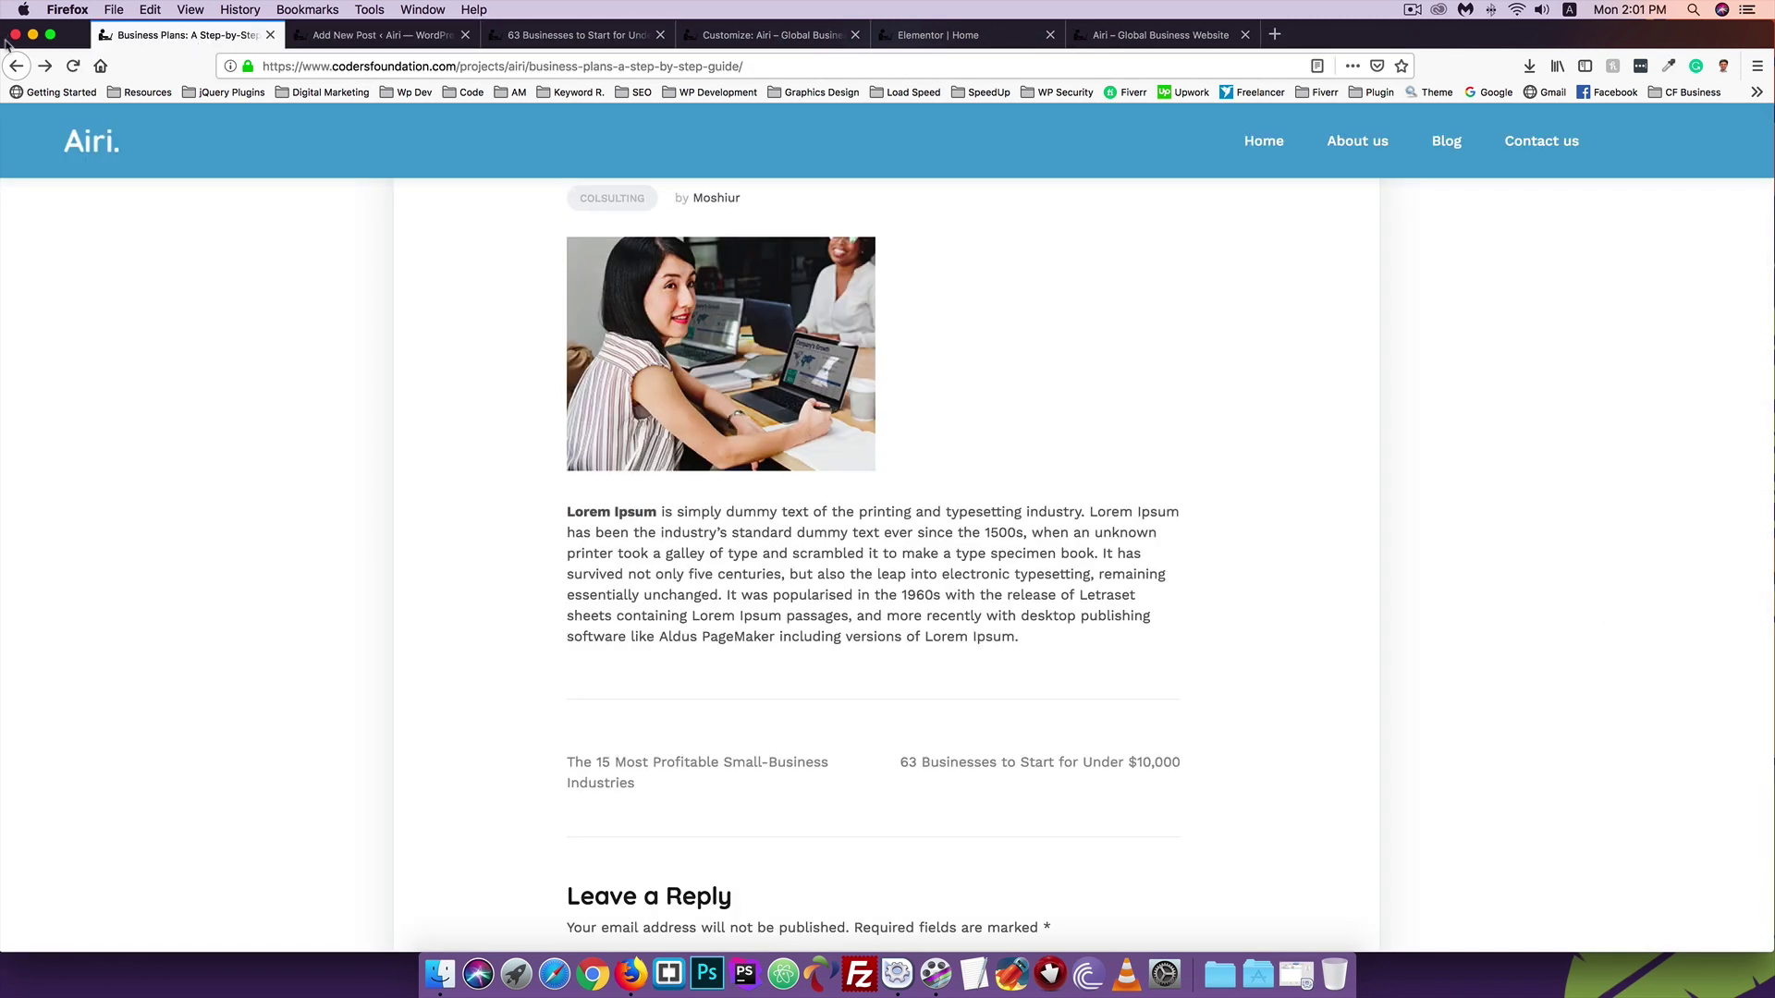
click(17, 66)
scroll(674, 430, up, 10)
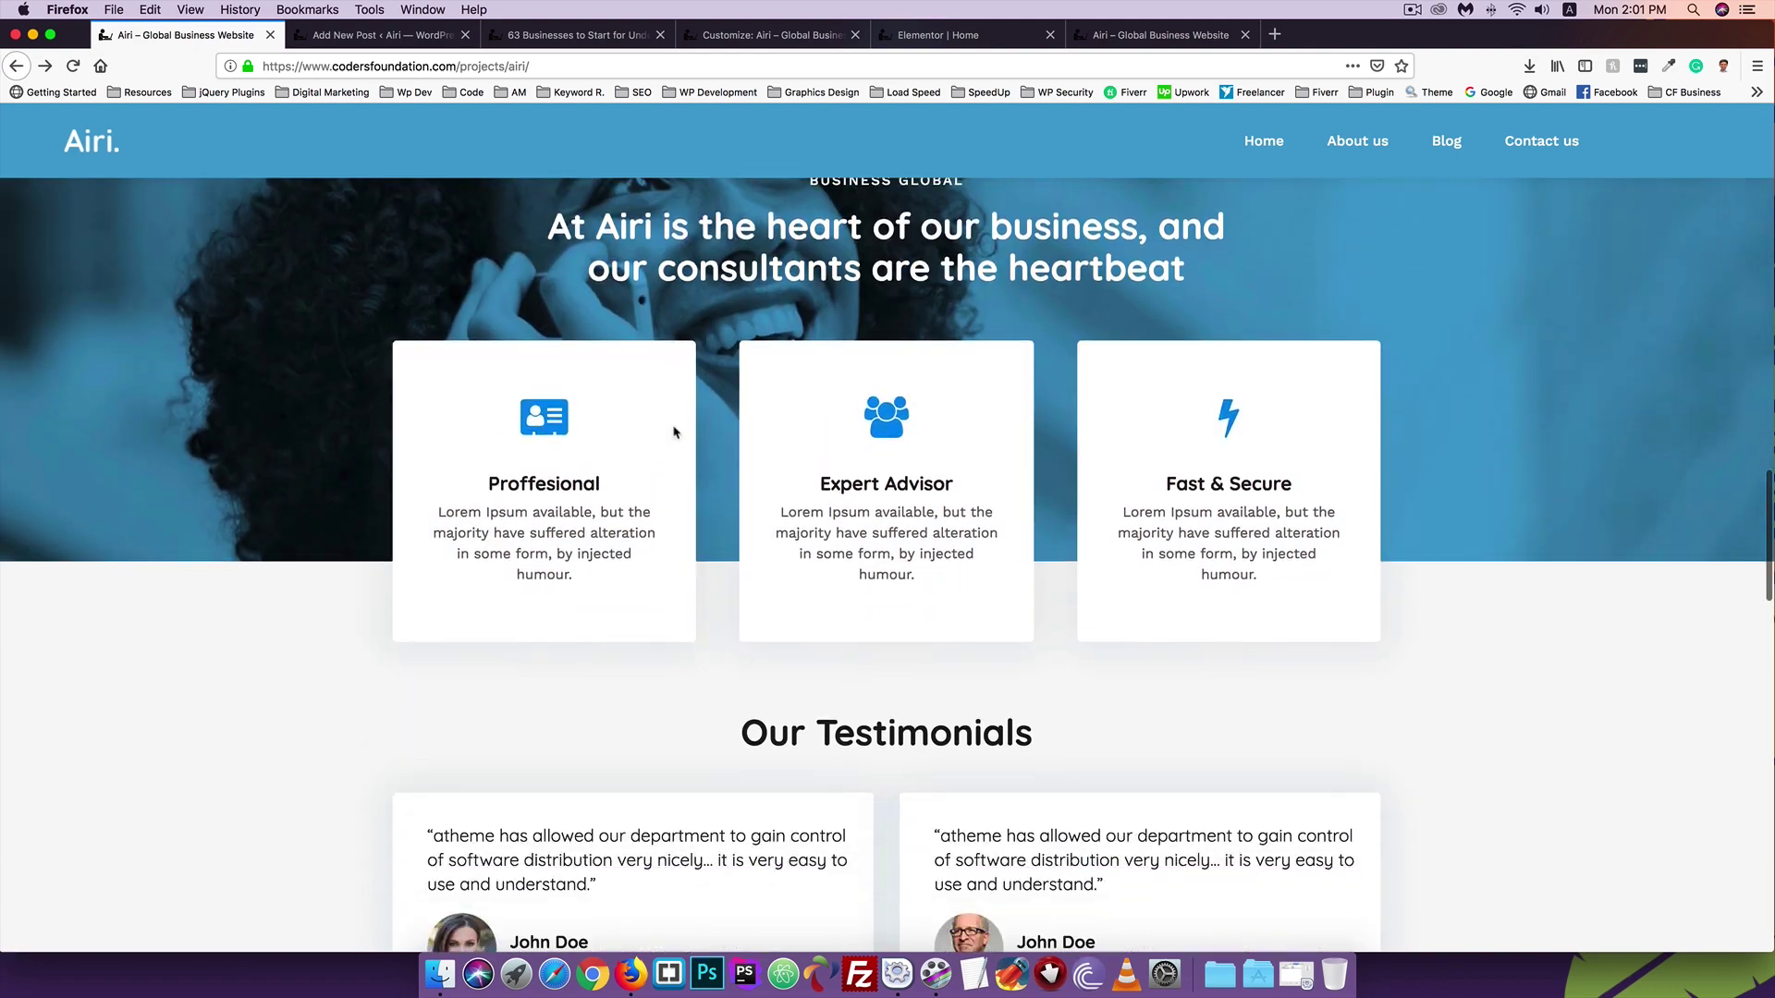
scroll(674, 432, up, 5)
scroll(674, 431, down, 15)
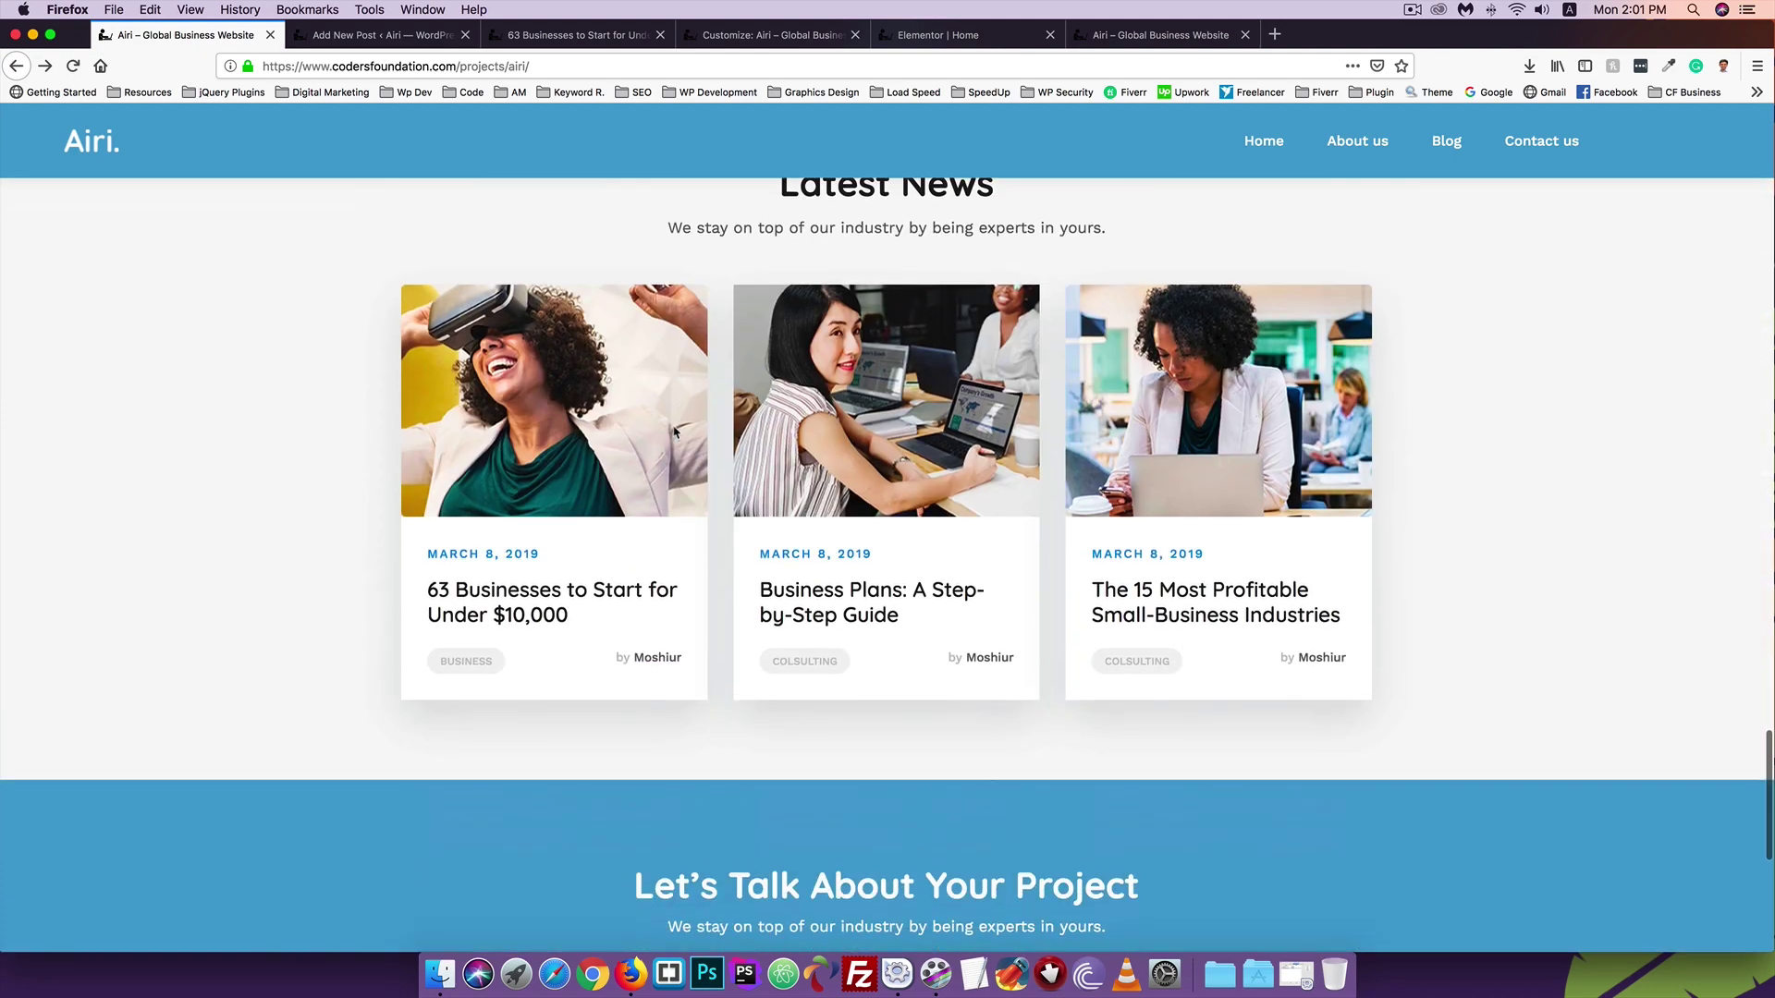
click(1322, 555)
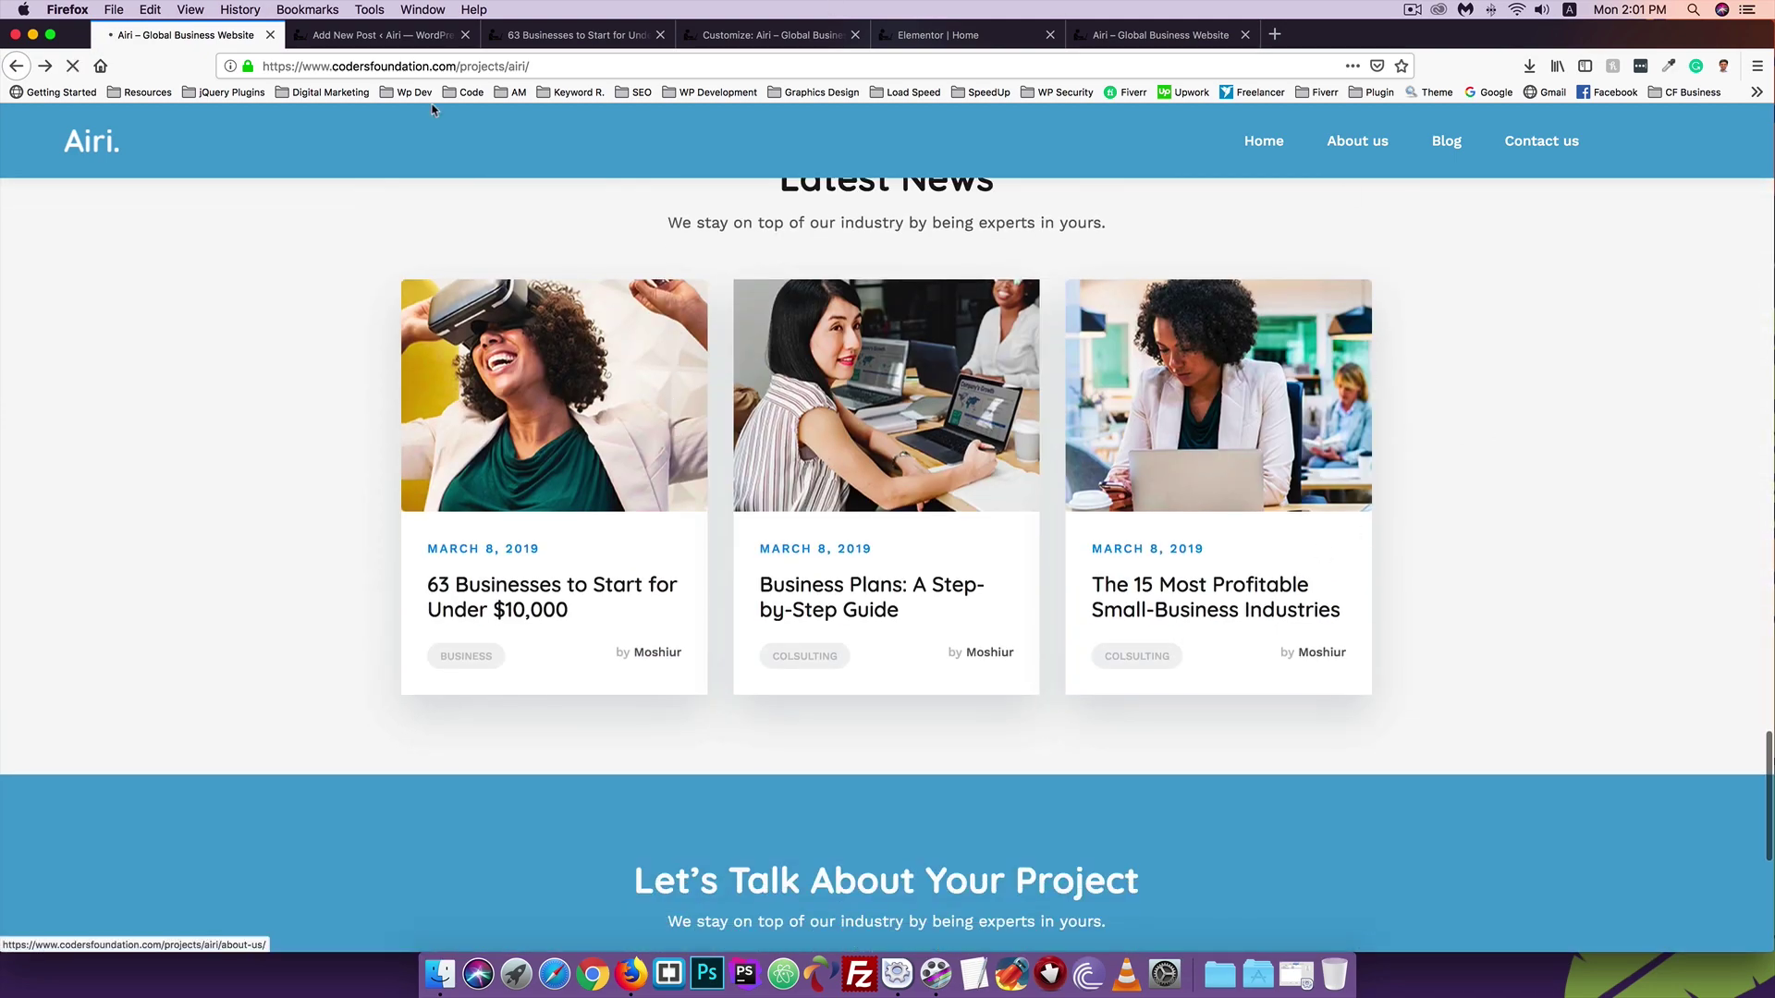
drag(716, 449, 562, 418)
key(super+c)
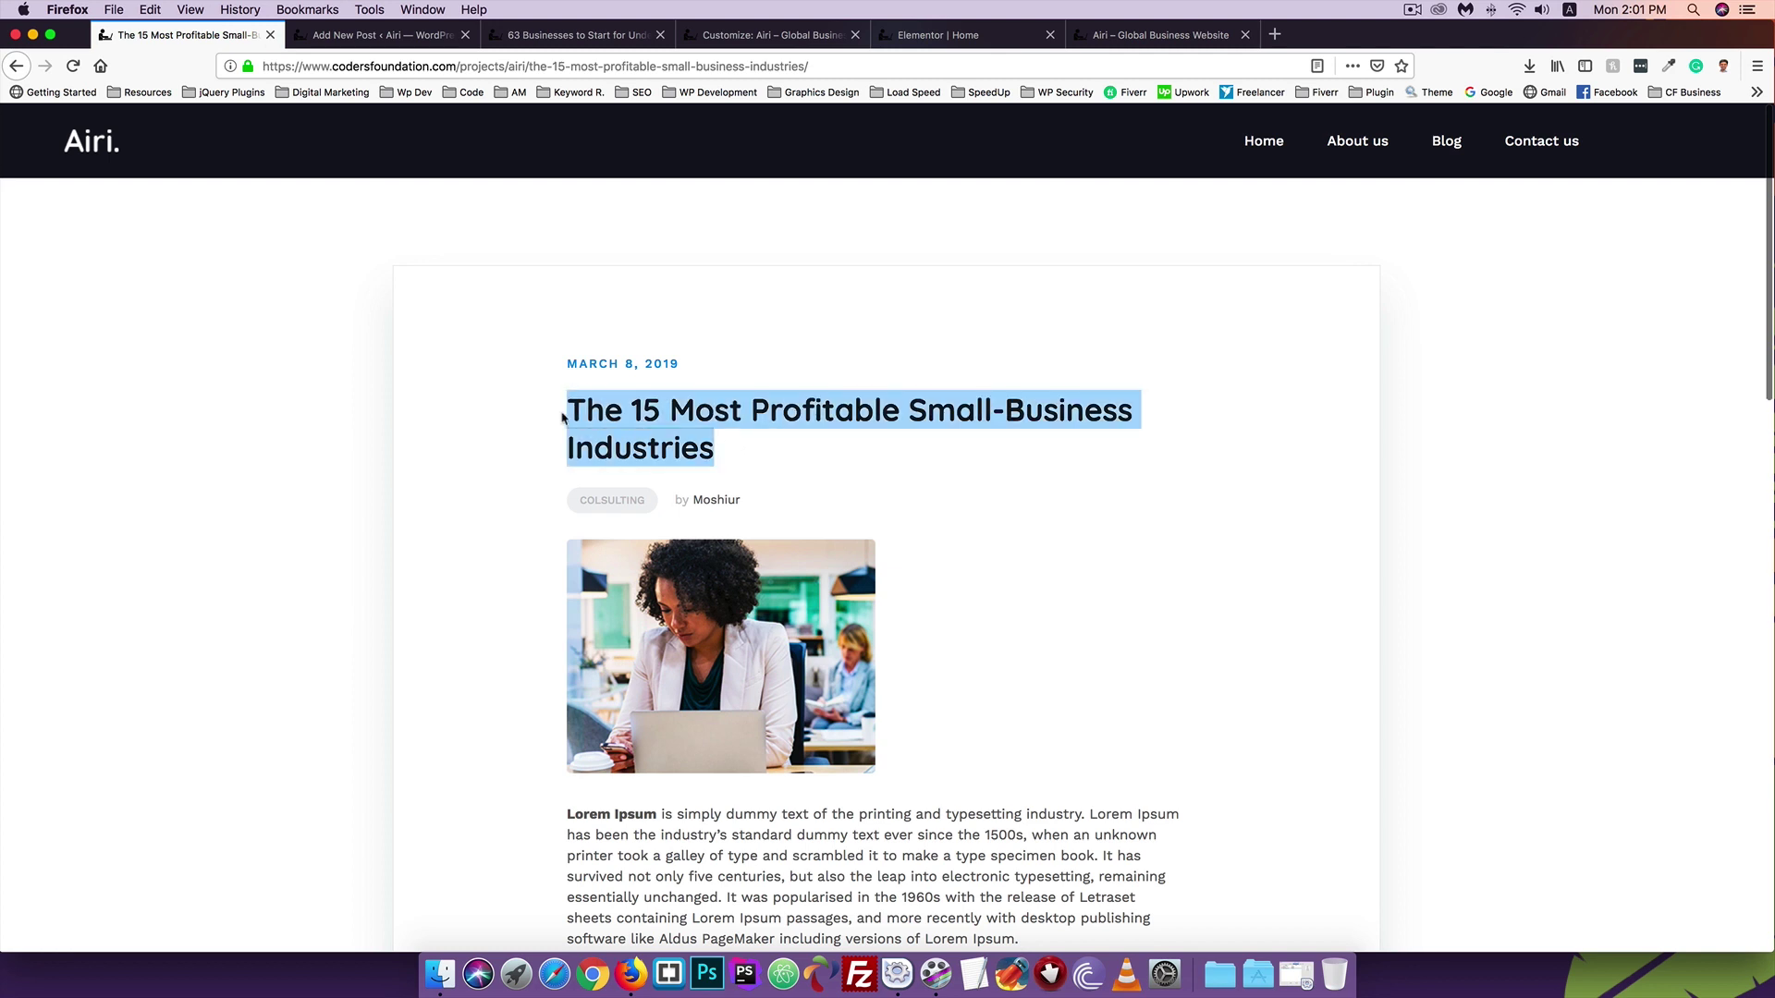
click(305, 34)
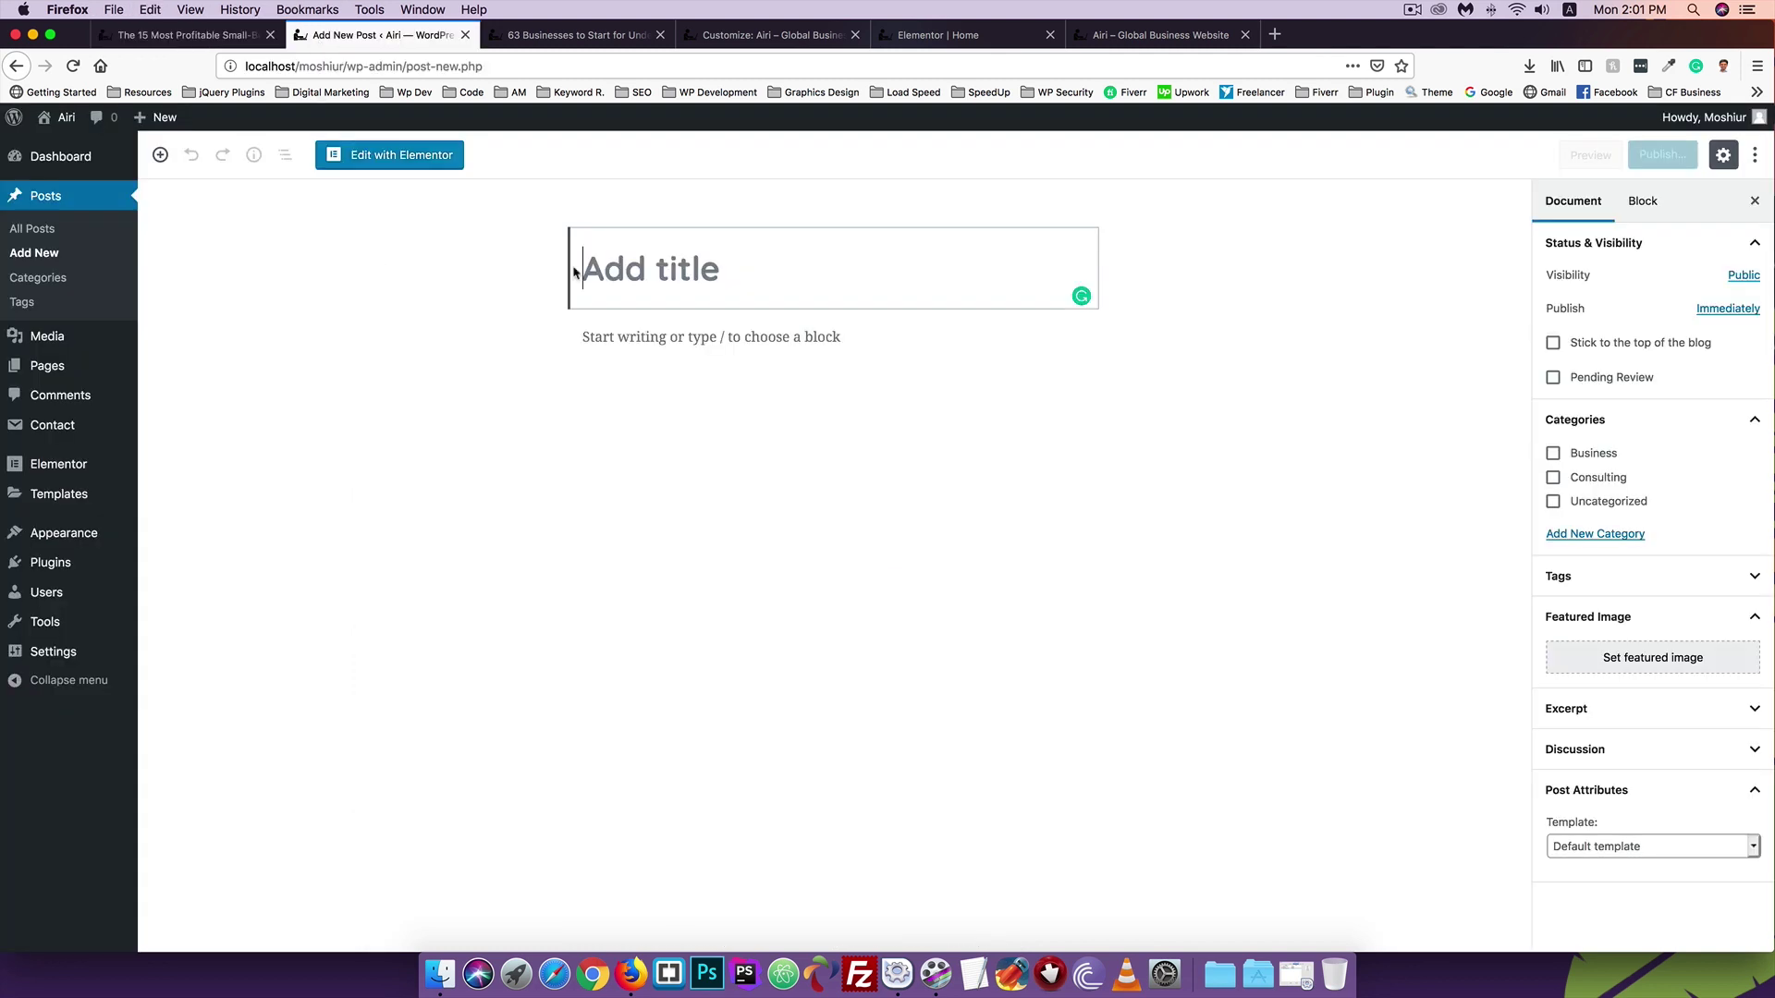
key(super+v)
key(super+r)
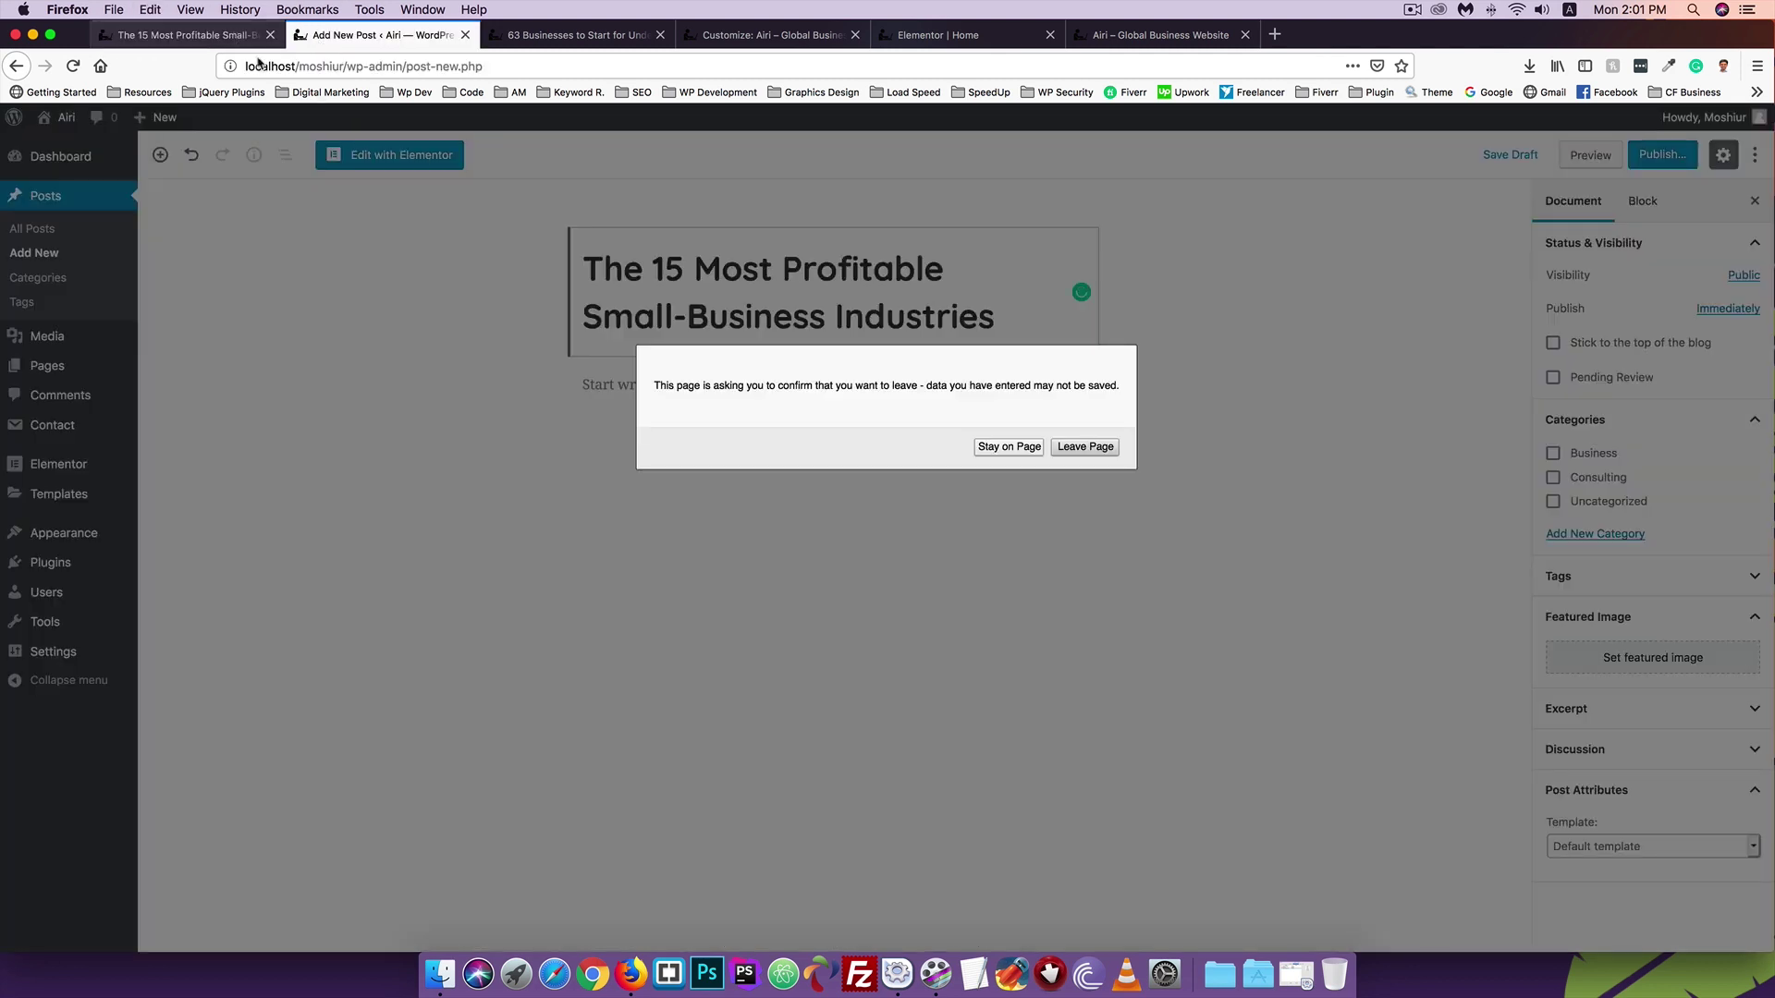
click(1017, 448)
Copy the demo post's Lorem Ipsum paragraph and save its image as post-1.png
click(192, 34)
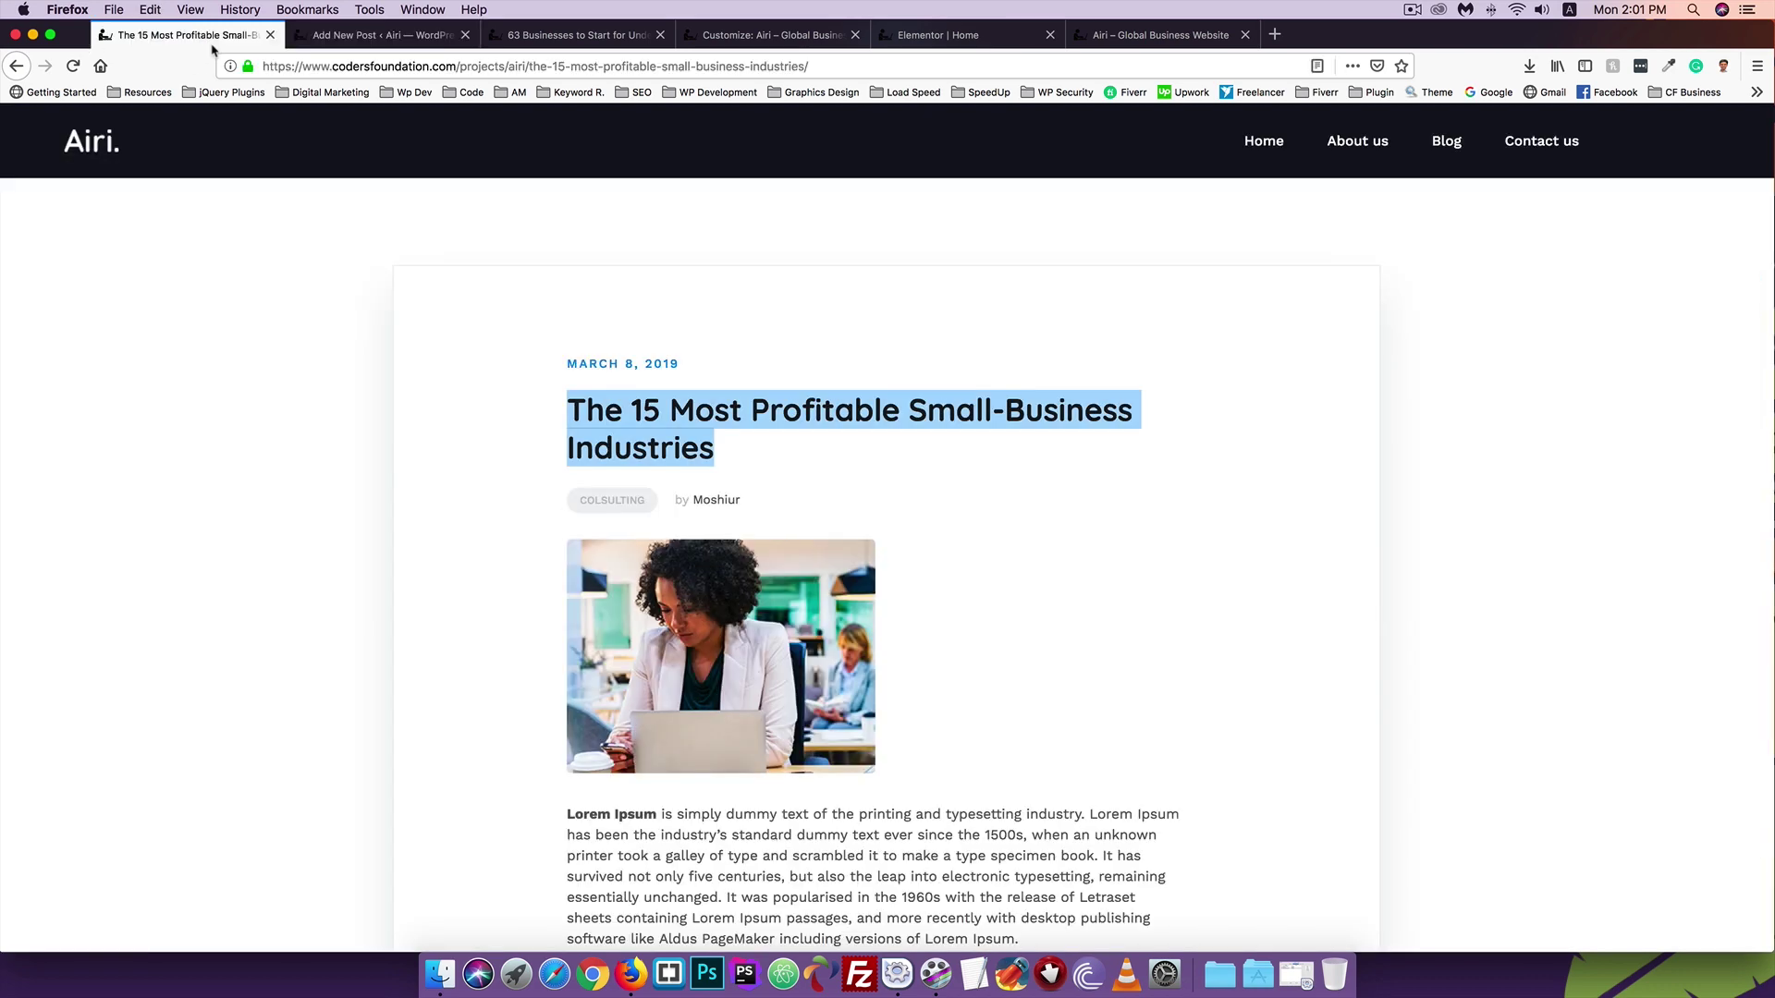
scroll(654, 591, down, 5)
scroll(1078, 575, up, 2)
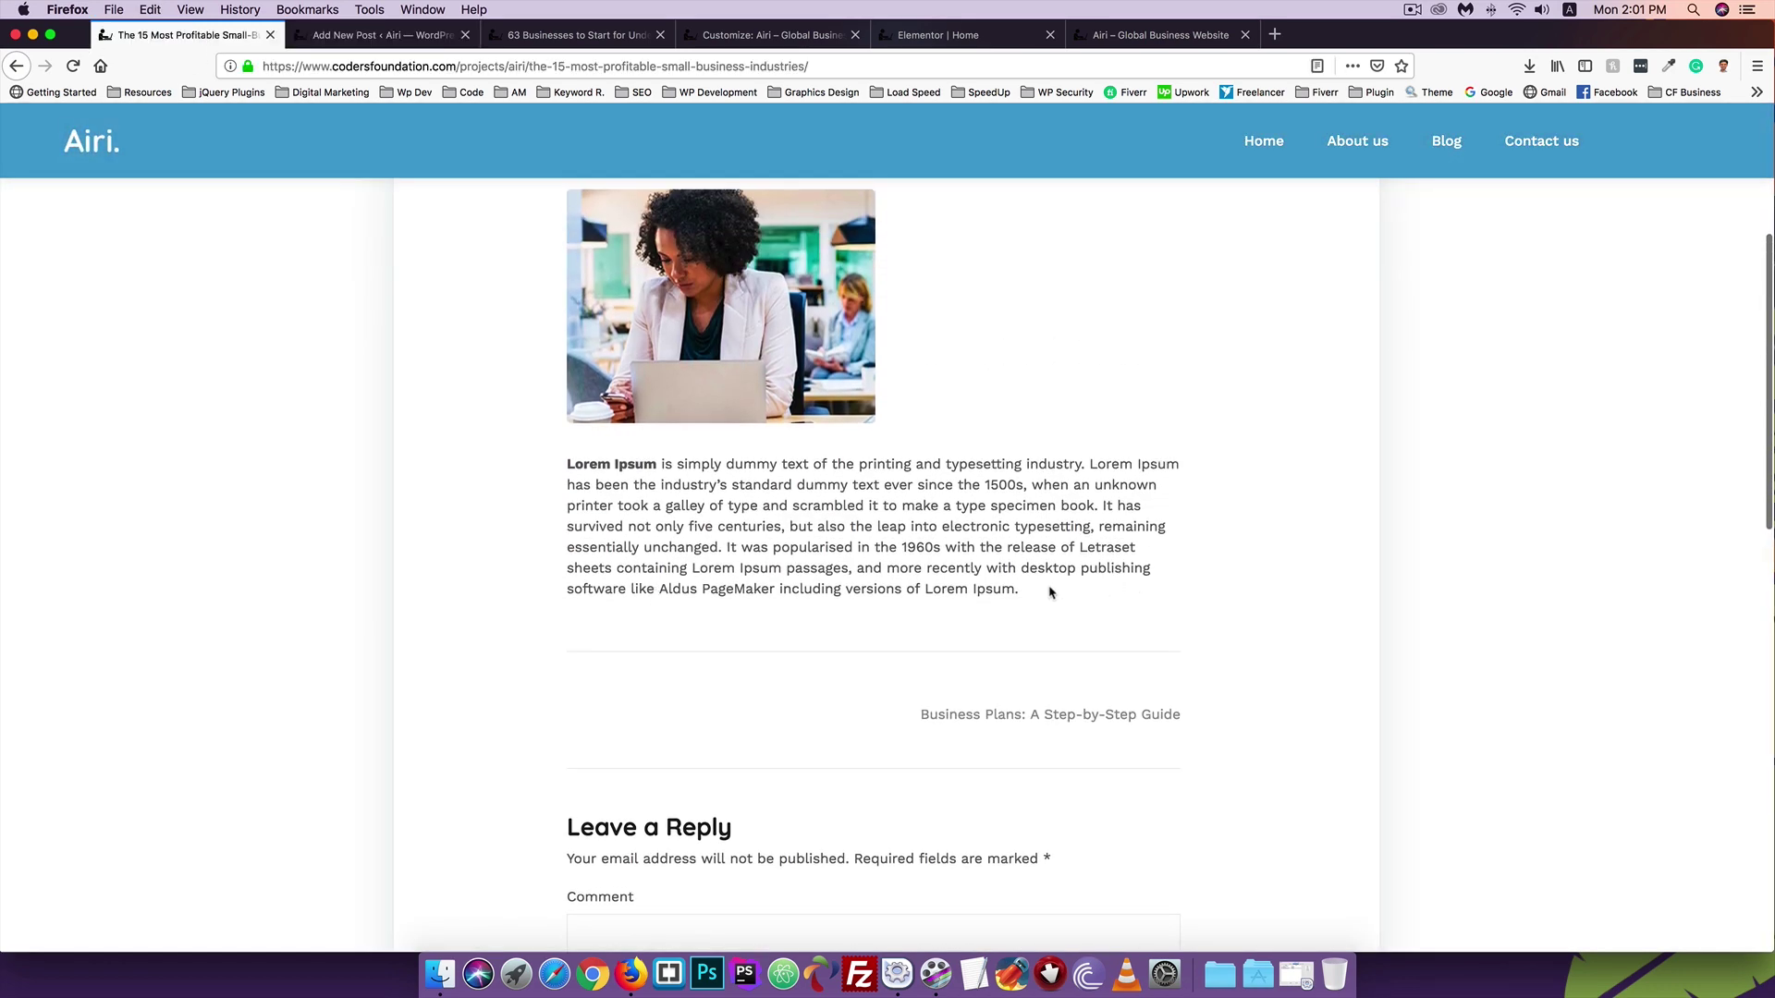
drag(1050, 591, 586, 471)
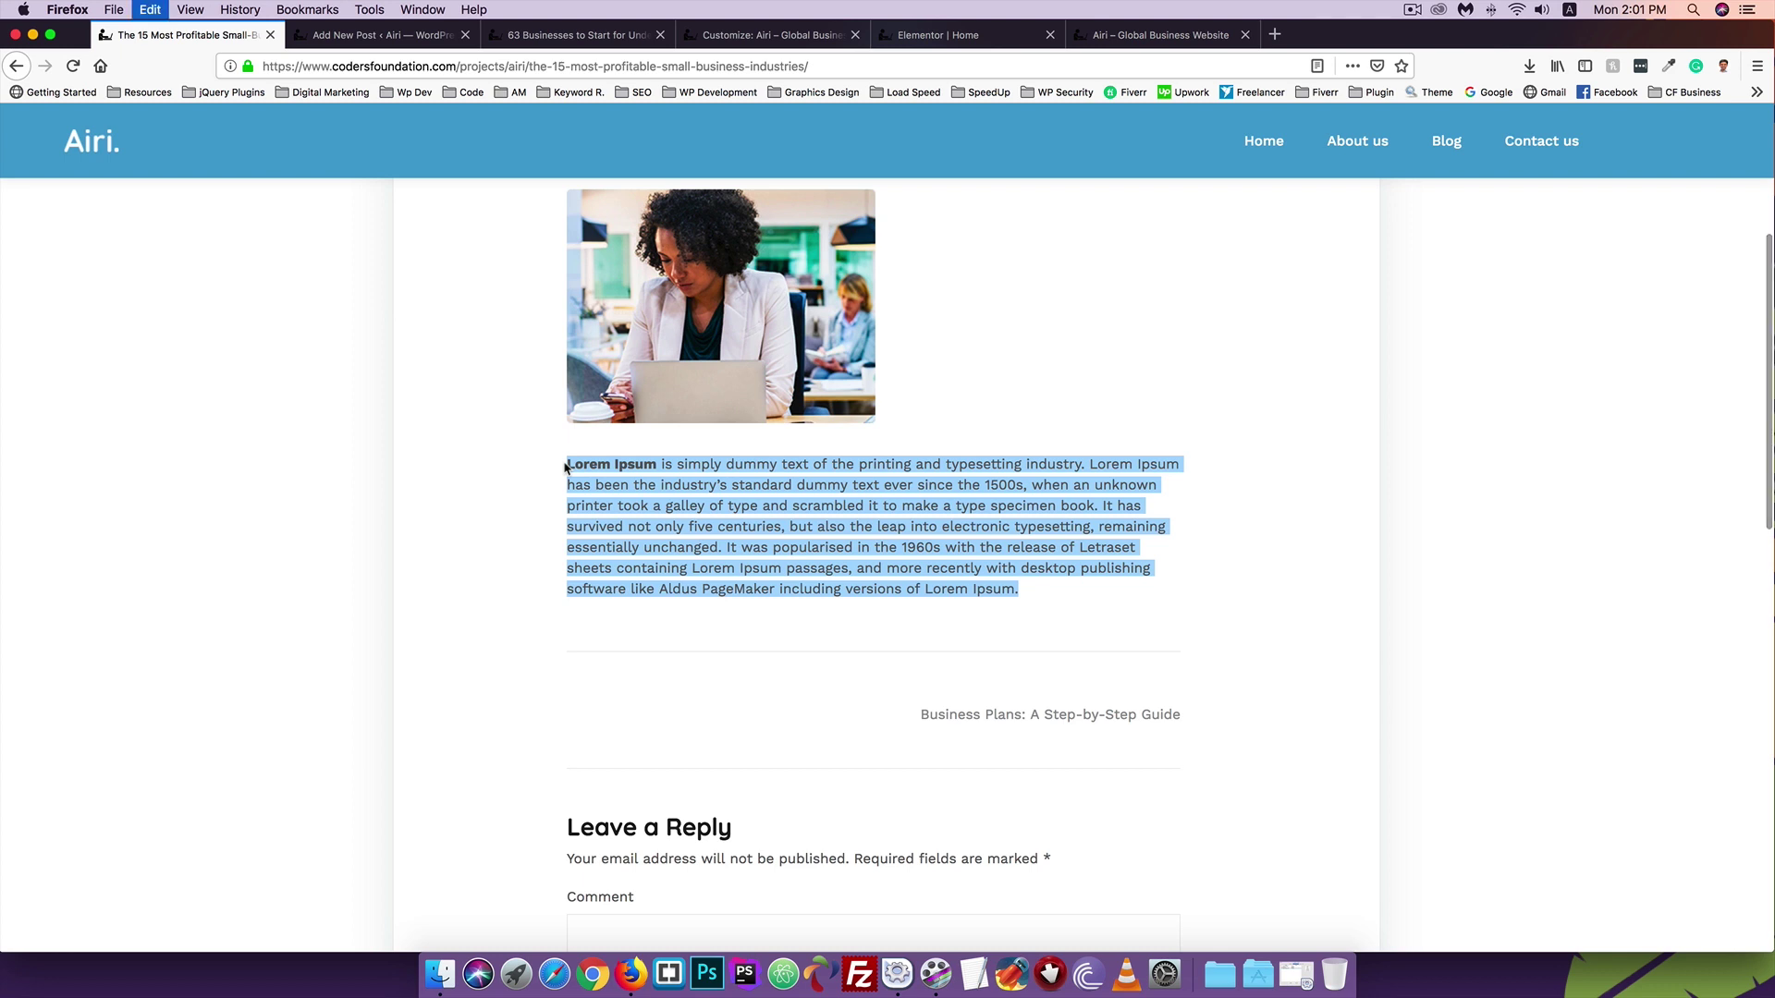
right_click(654, 299)
click(668, 308)
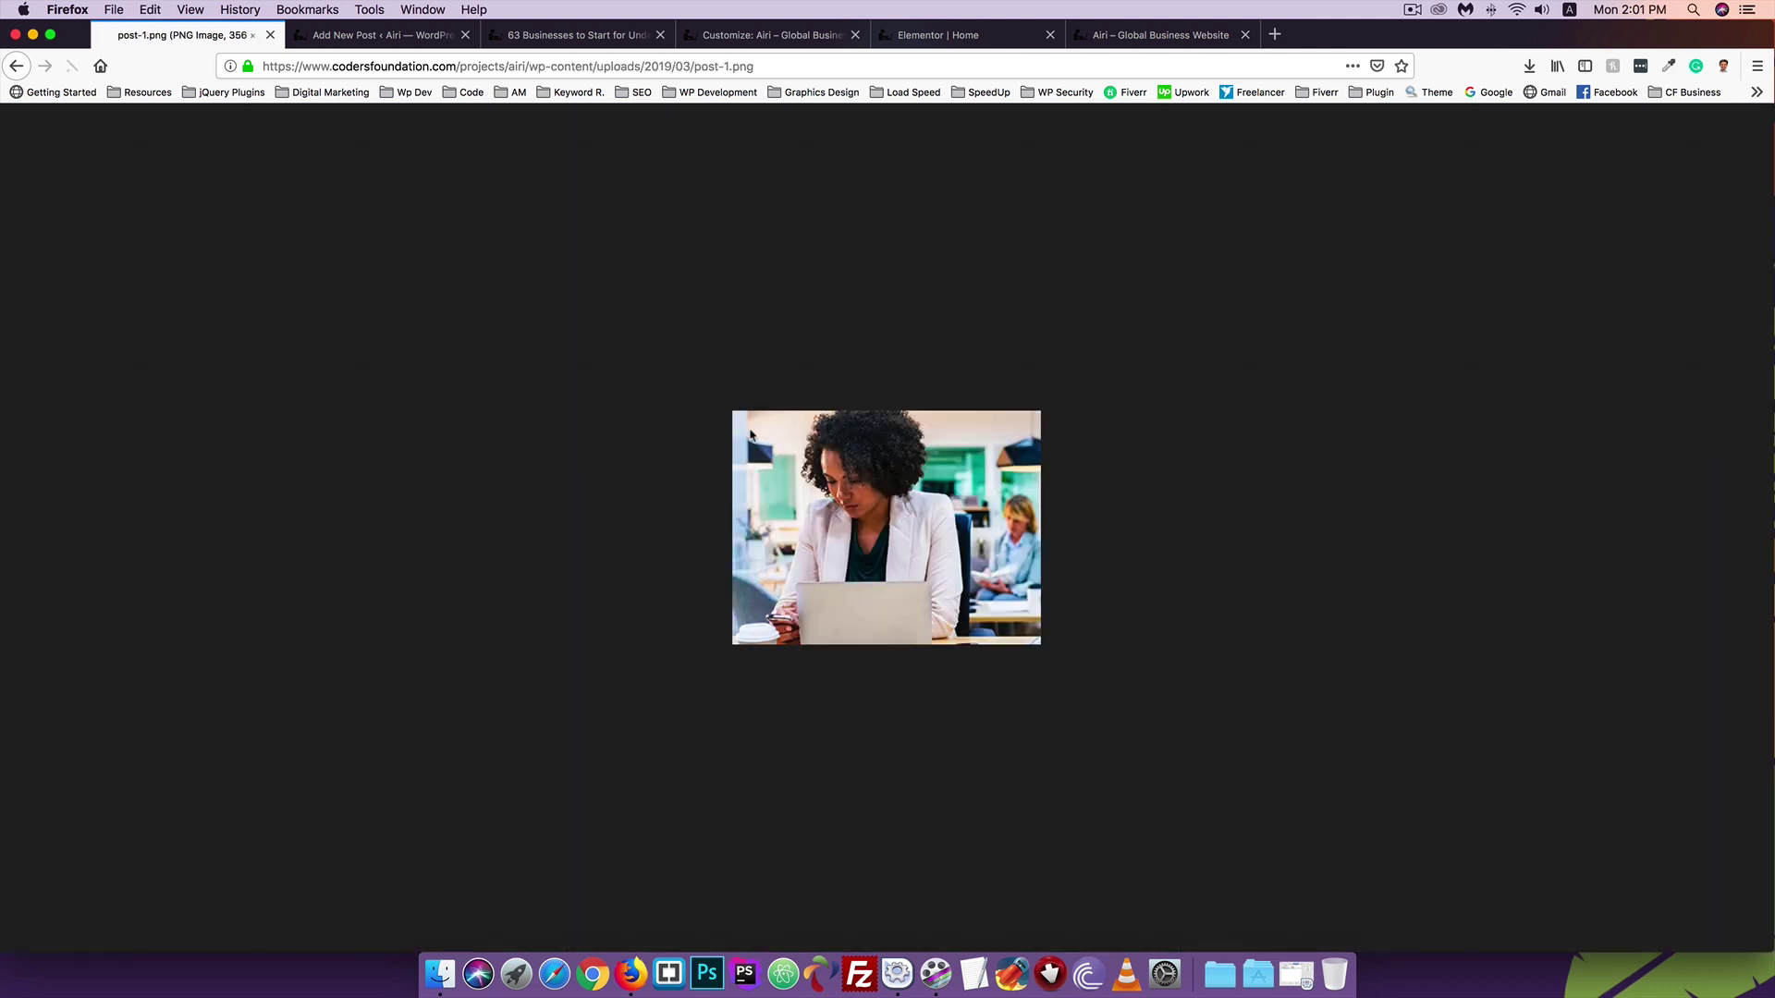
right_click(734, 416)
click(795, 474)
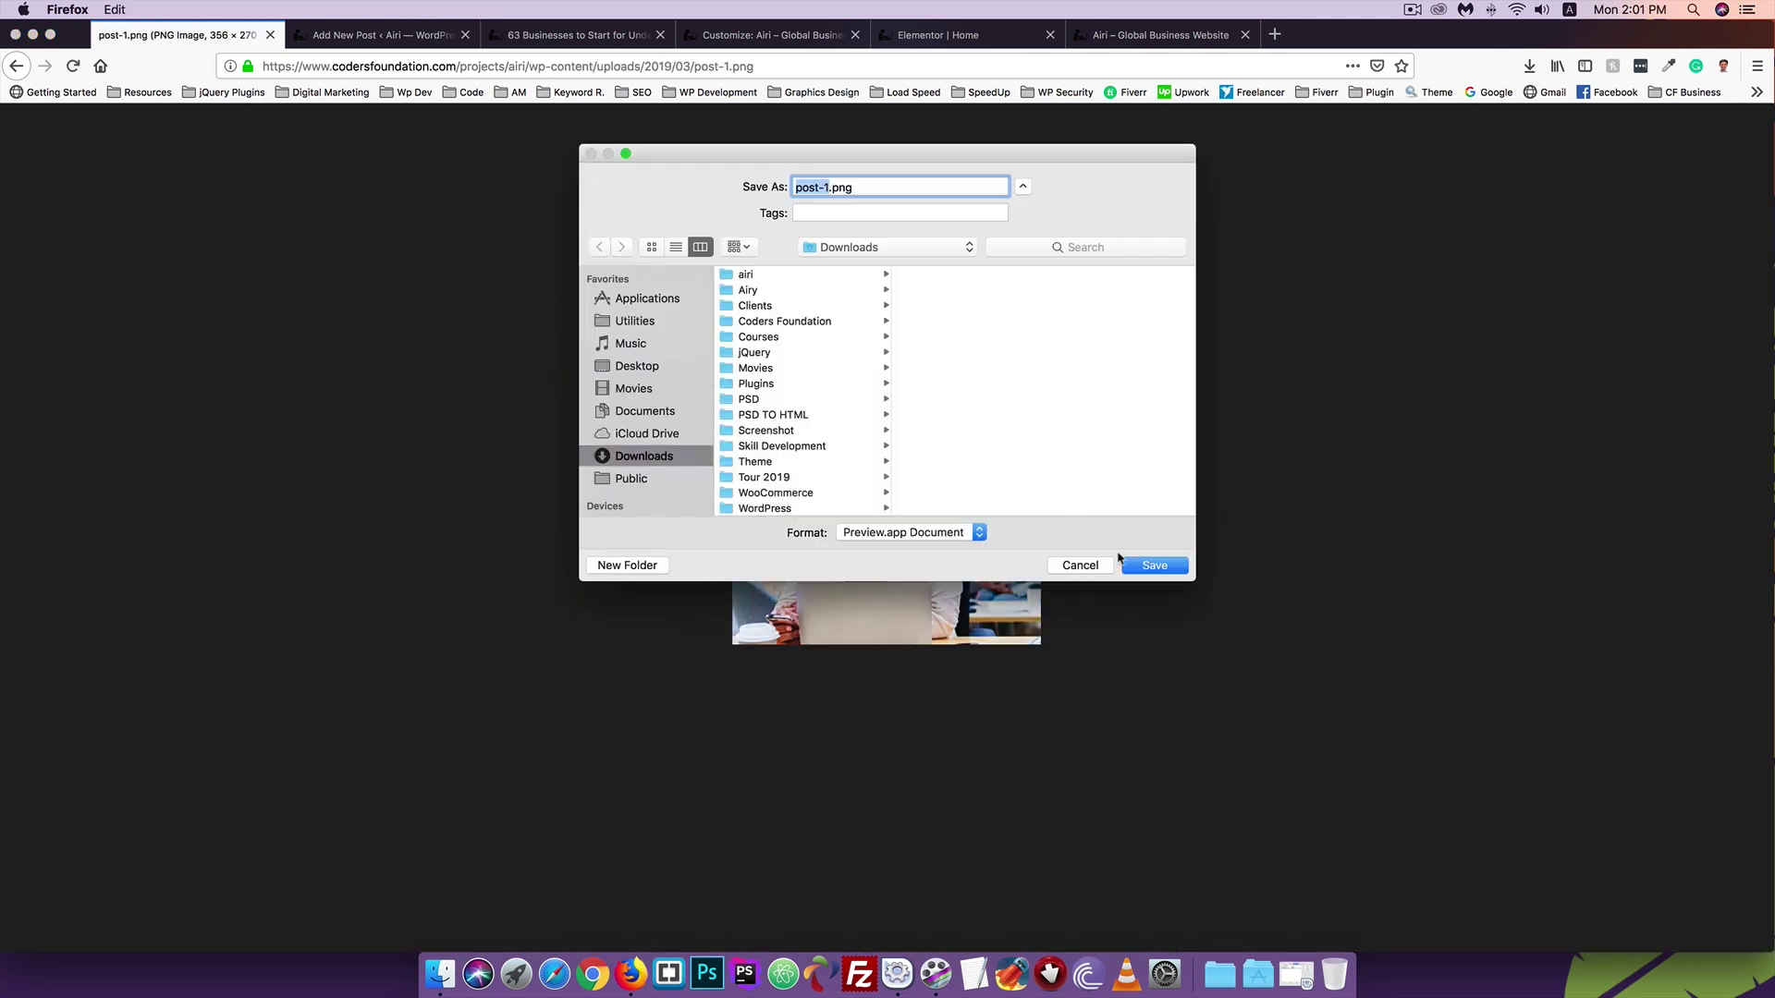
click(1149, 563)
Paste the Lorem Ipsum paragraph as the post body
click(371, 41)
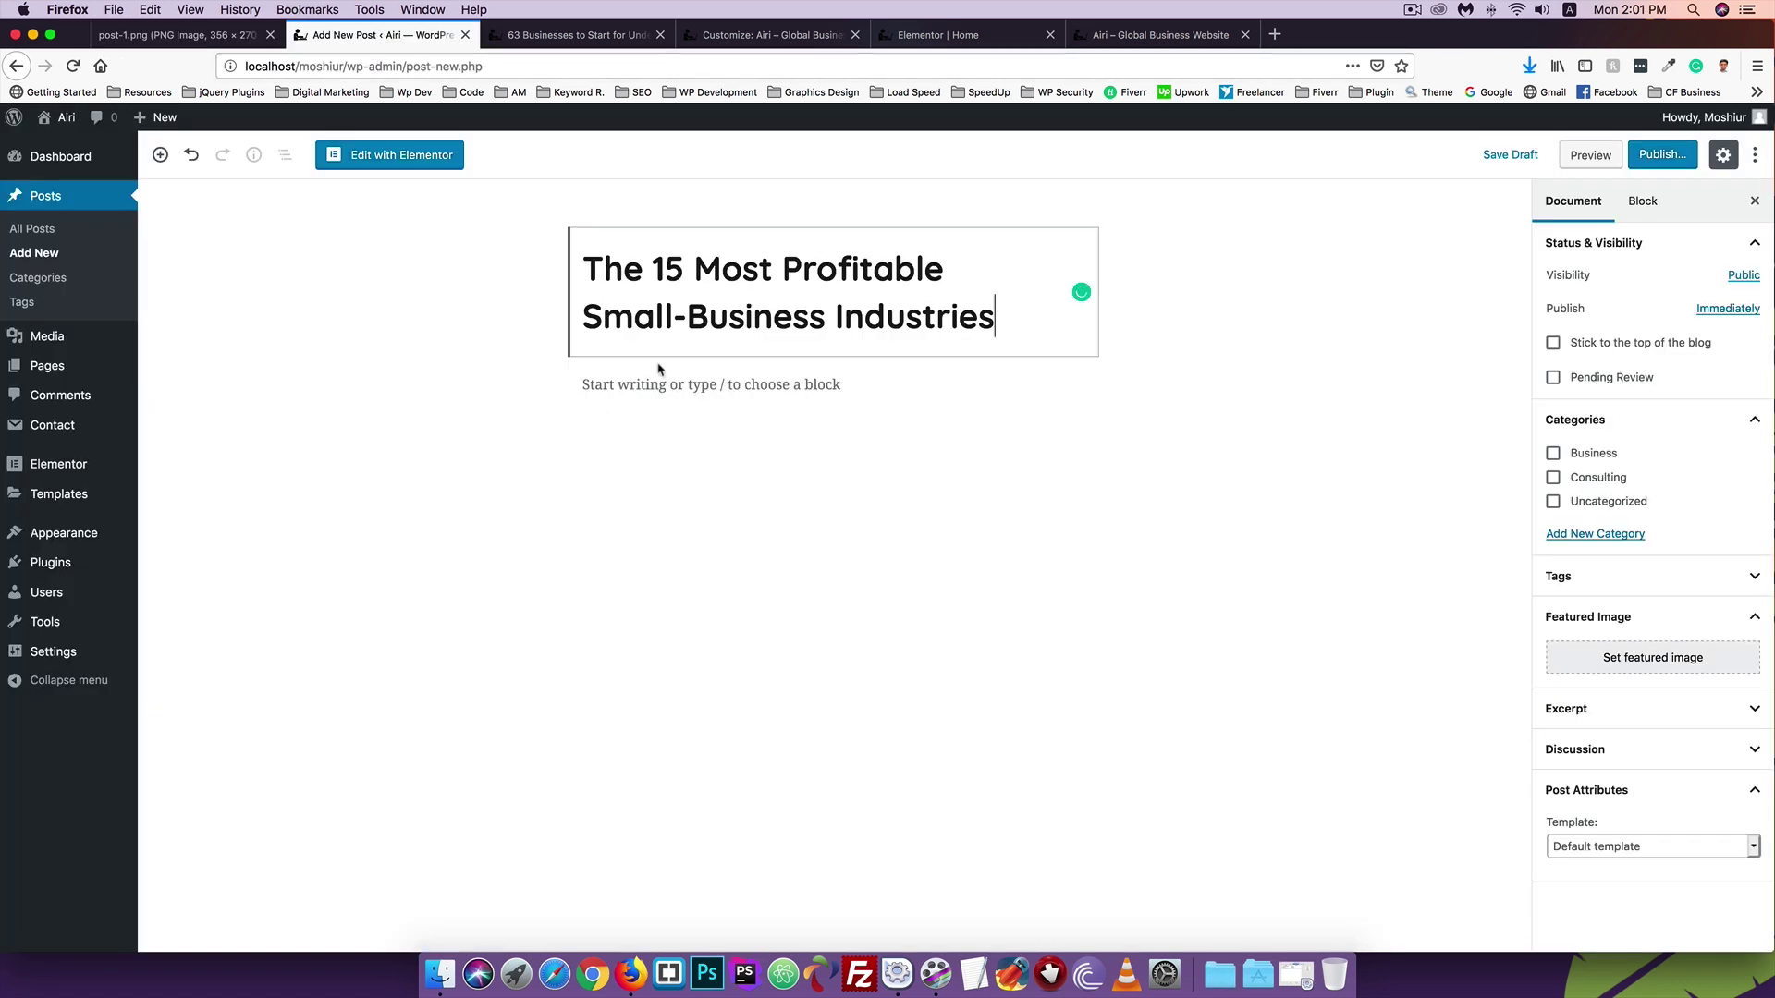
click(640, 392)
text(Lorem Ipsum is simply dummy text of the printing and  typesetting industry. Lorem Ipsum has been the industry’s standard dummy  text ever since the 1500s, when an unknown printer took a galley of  type and scrambled it to make a type specimen book. It has survived not  only five centuries, but also the leap into electronic typesetting,  remaining essentially unchanged. It was popularised in the 1960s with the release of Letraset sheets containing Lorem Ipsum passages, and more  recently with desktop publishing software like Aldus PageMaker  including versions of Lorem Ipsum.)
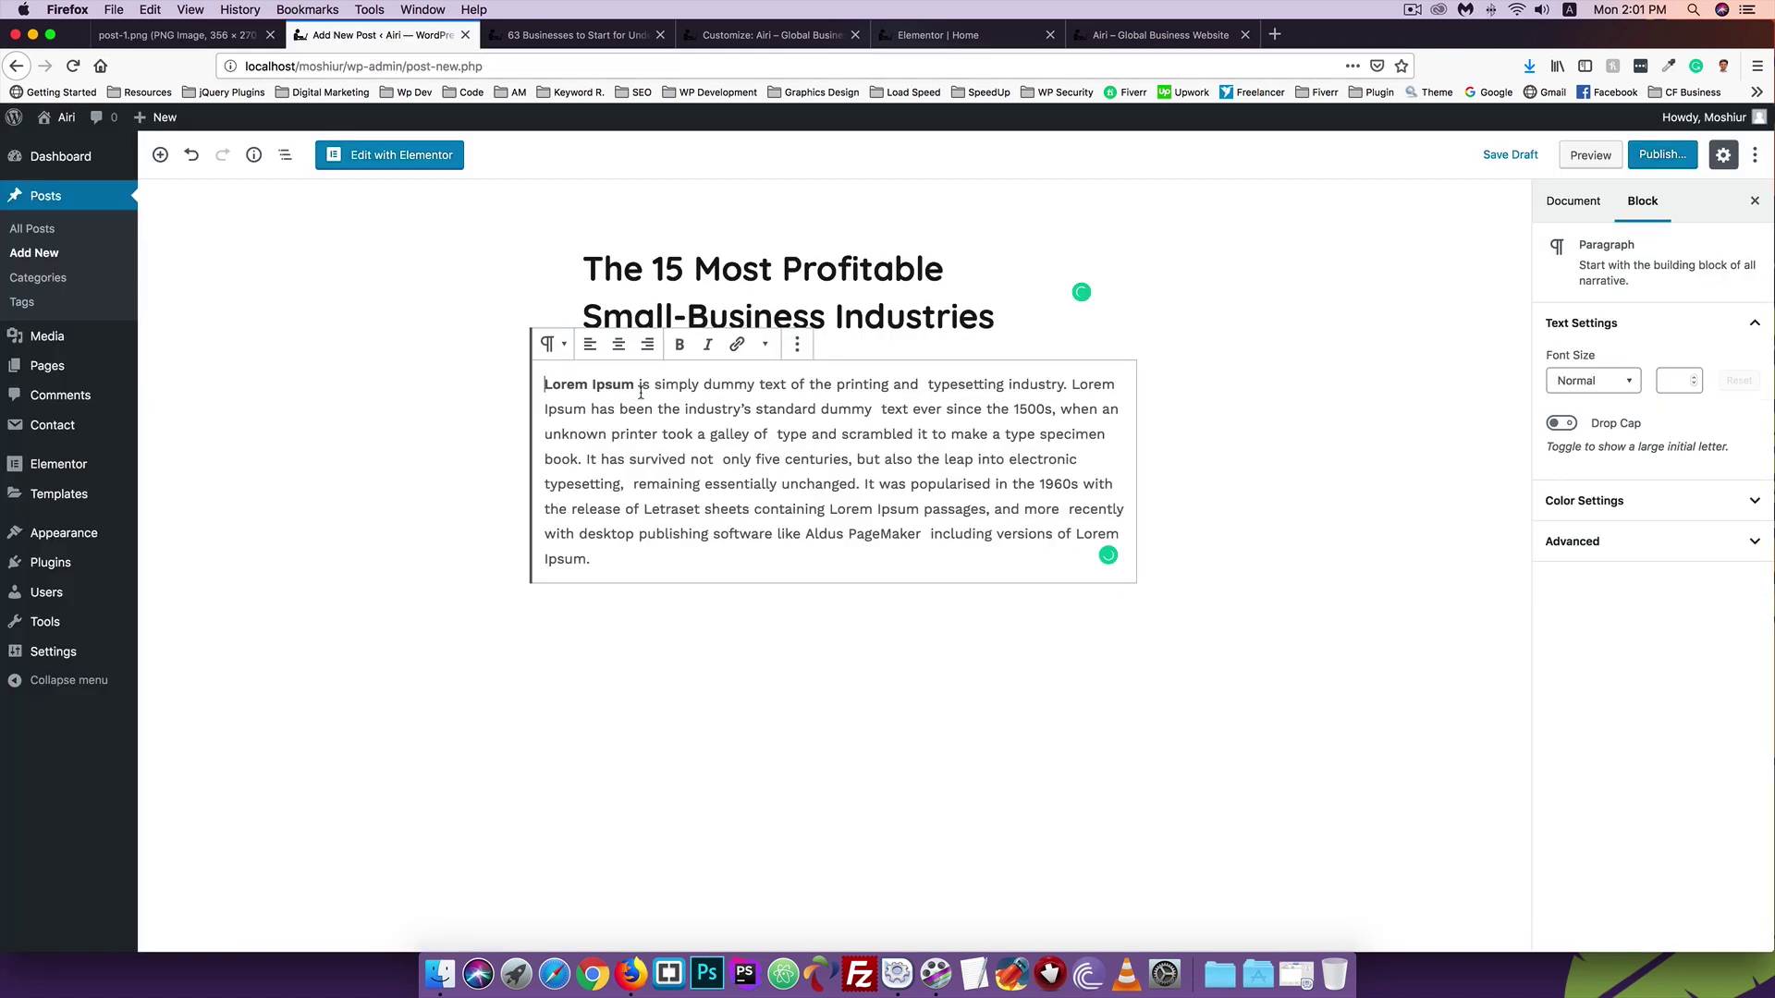
Upload post-1.png and set it as the post's featured image
click(1574, 202)
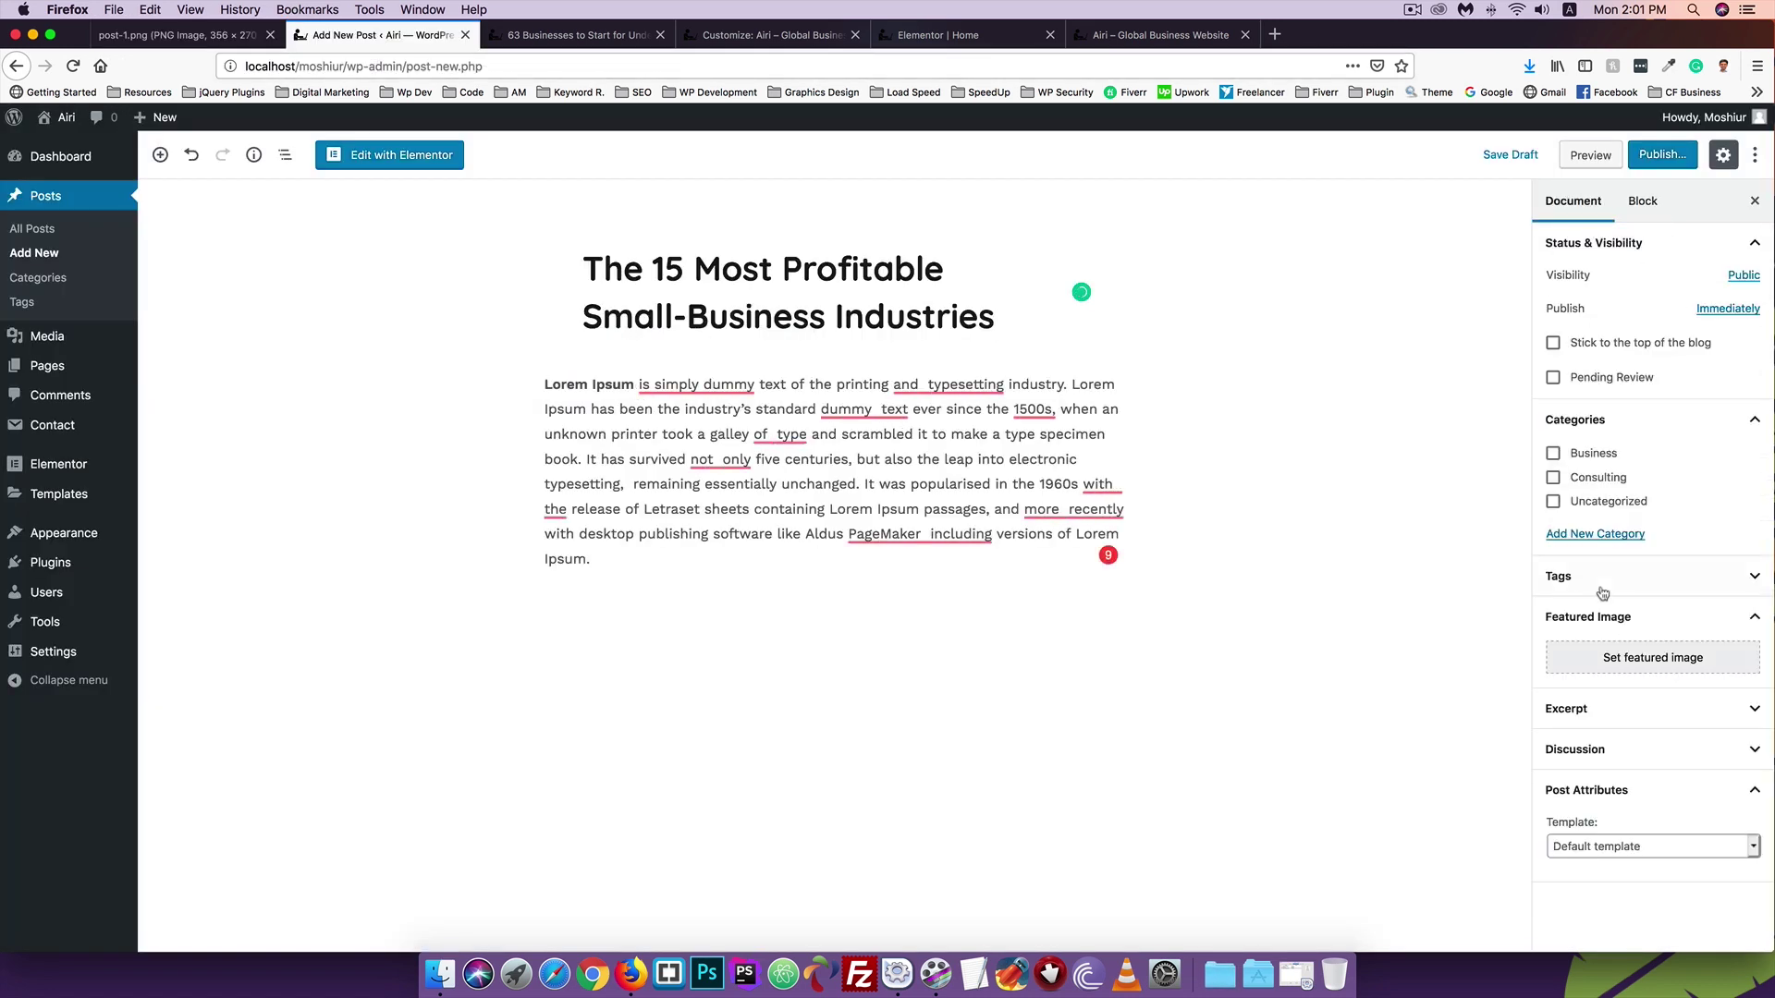
click(1616, 659)
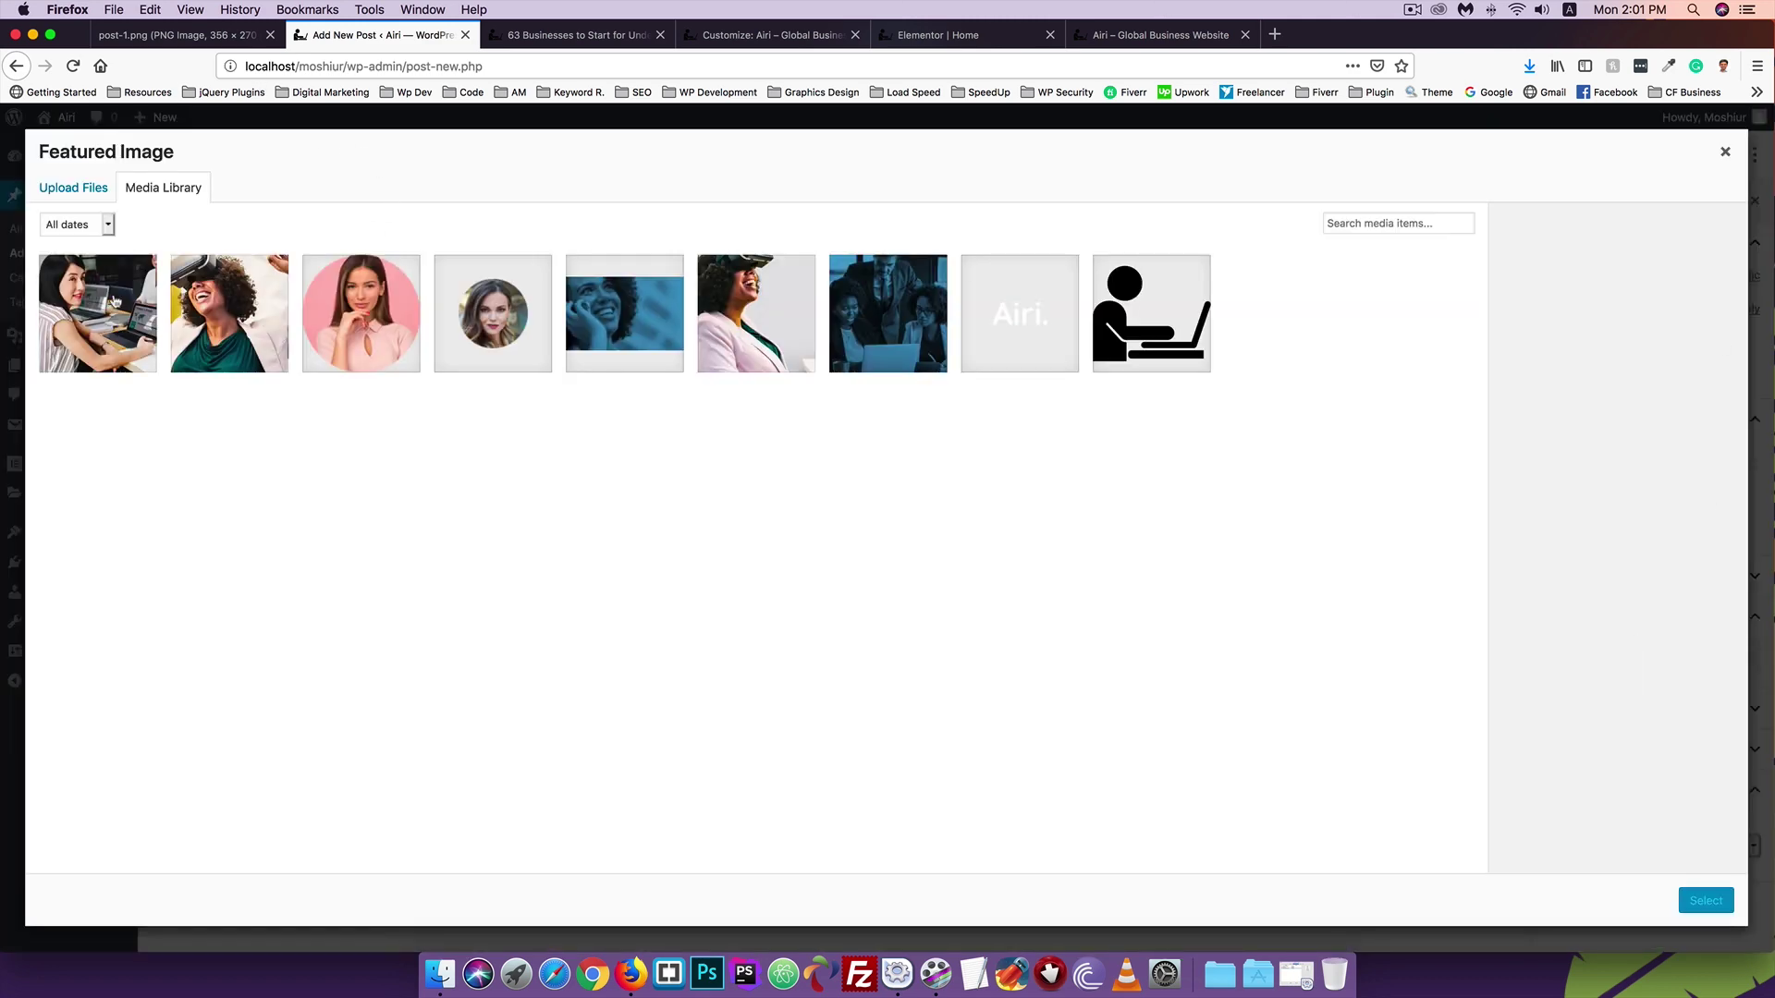
click(1527, 68)
drag(1299, 107, 404, 515)
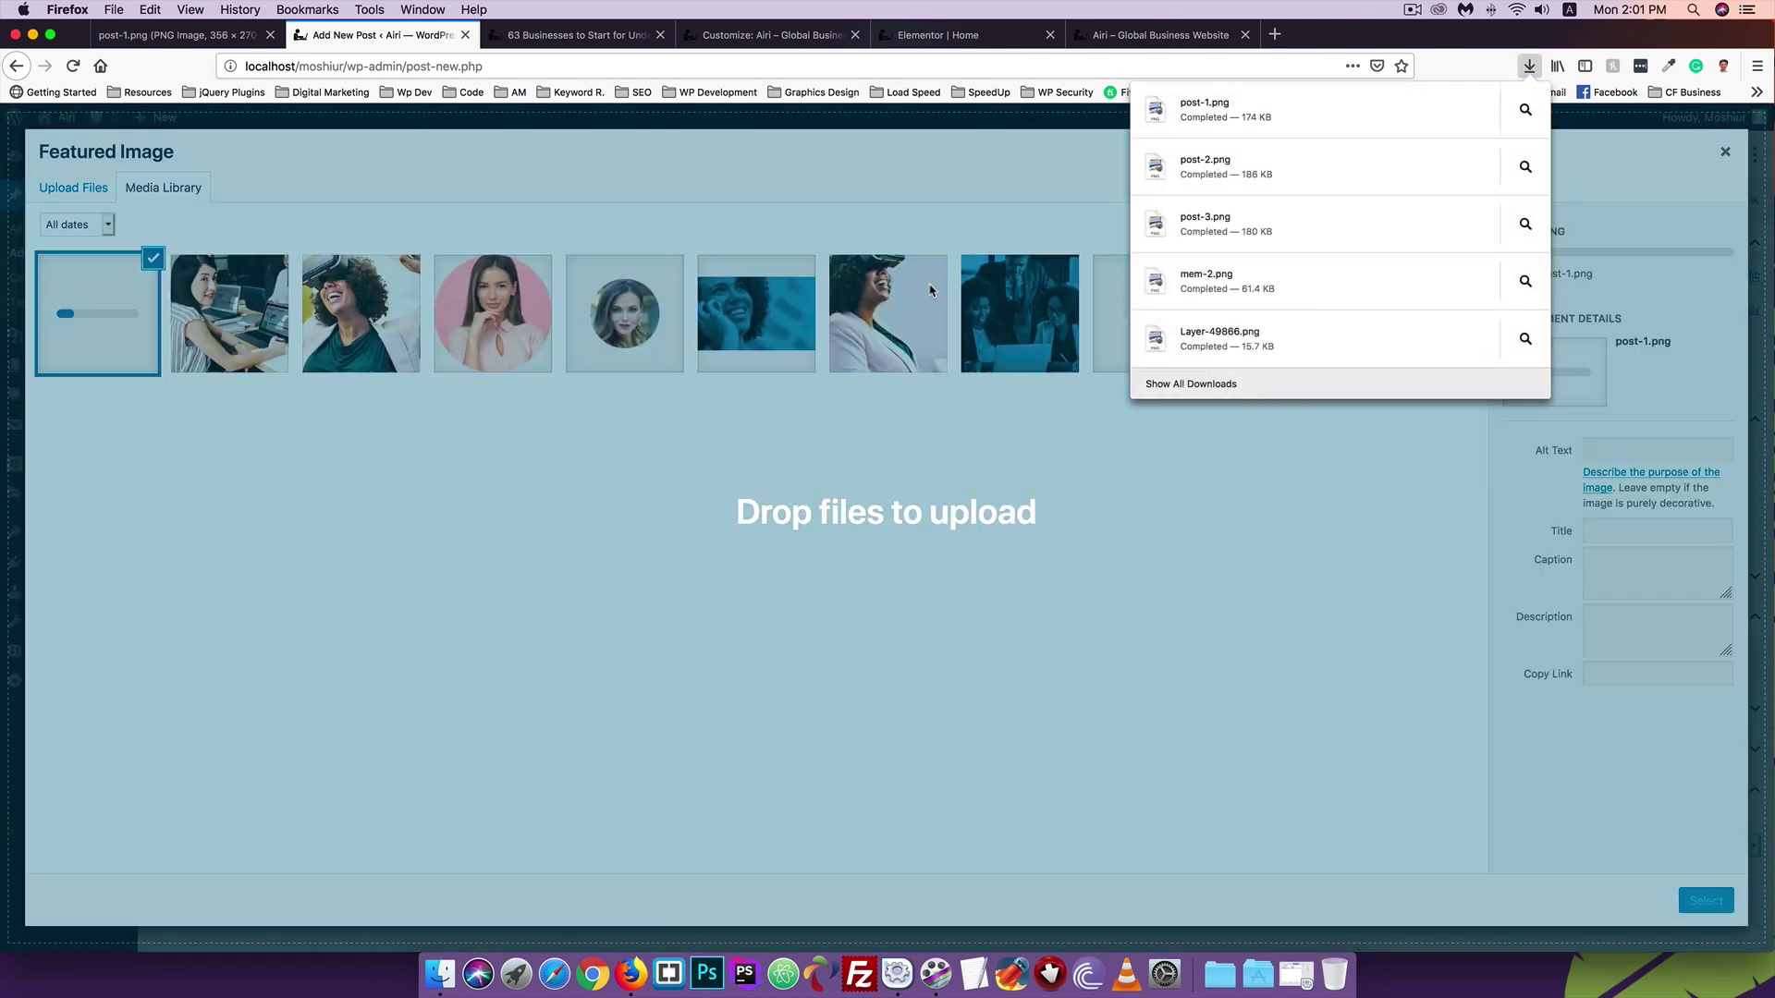
click(572, 534)
click(1698, 905)
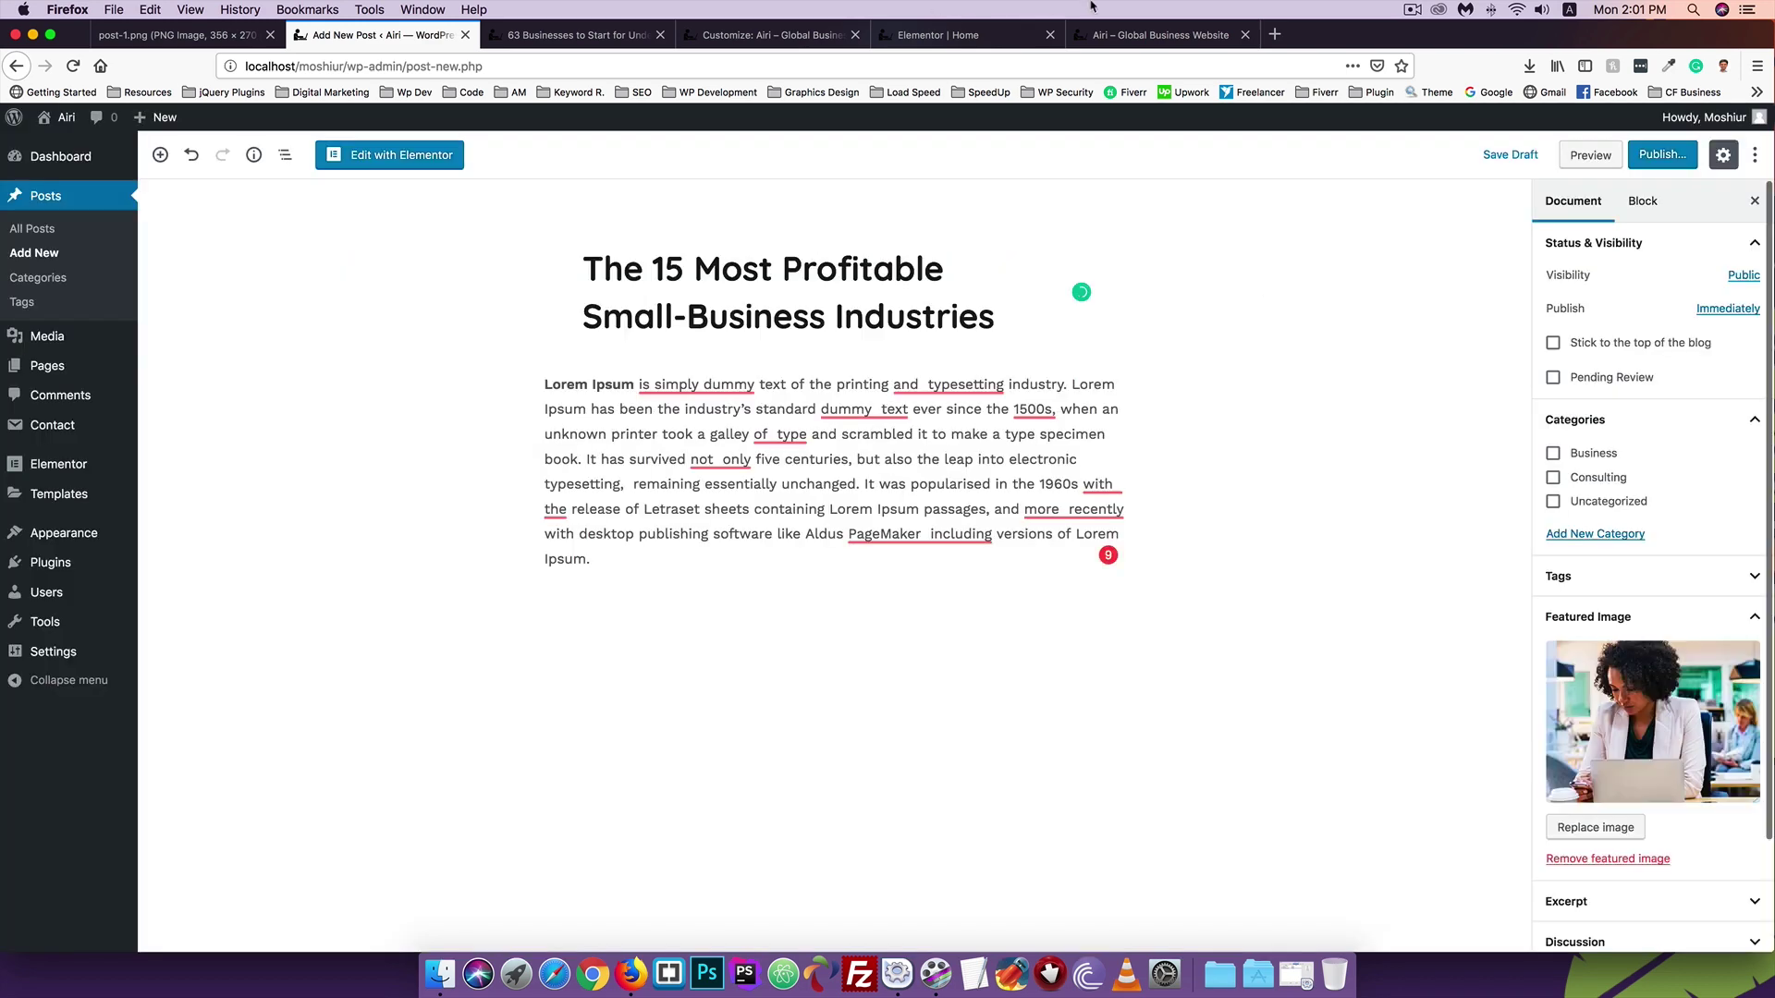
Publish The 15 Most Profitable Small-Business Industries post and go to the local Airi site
click(1650, 155)
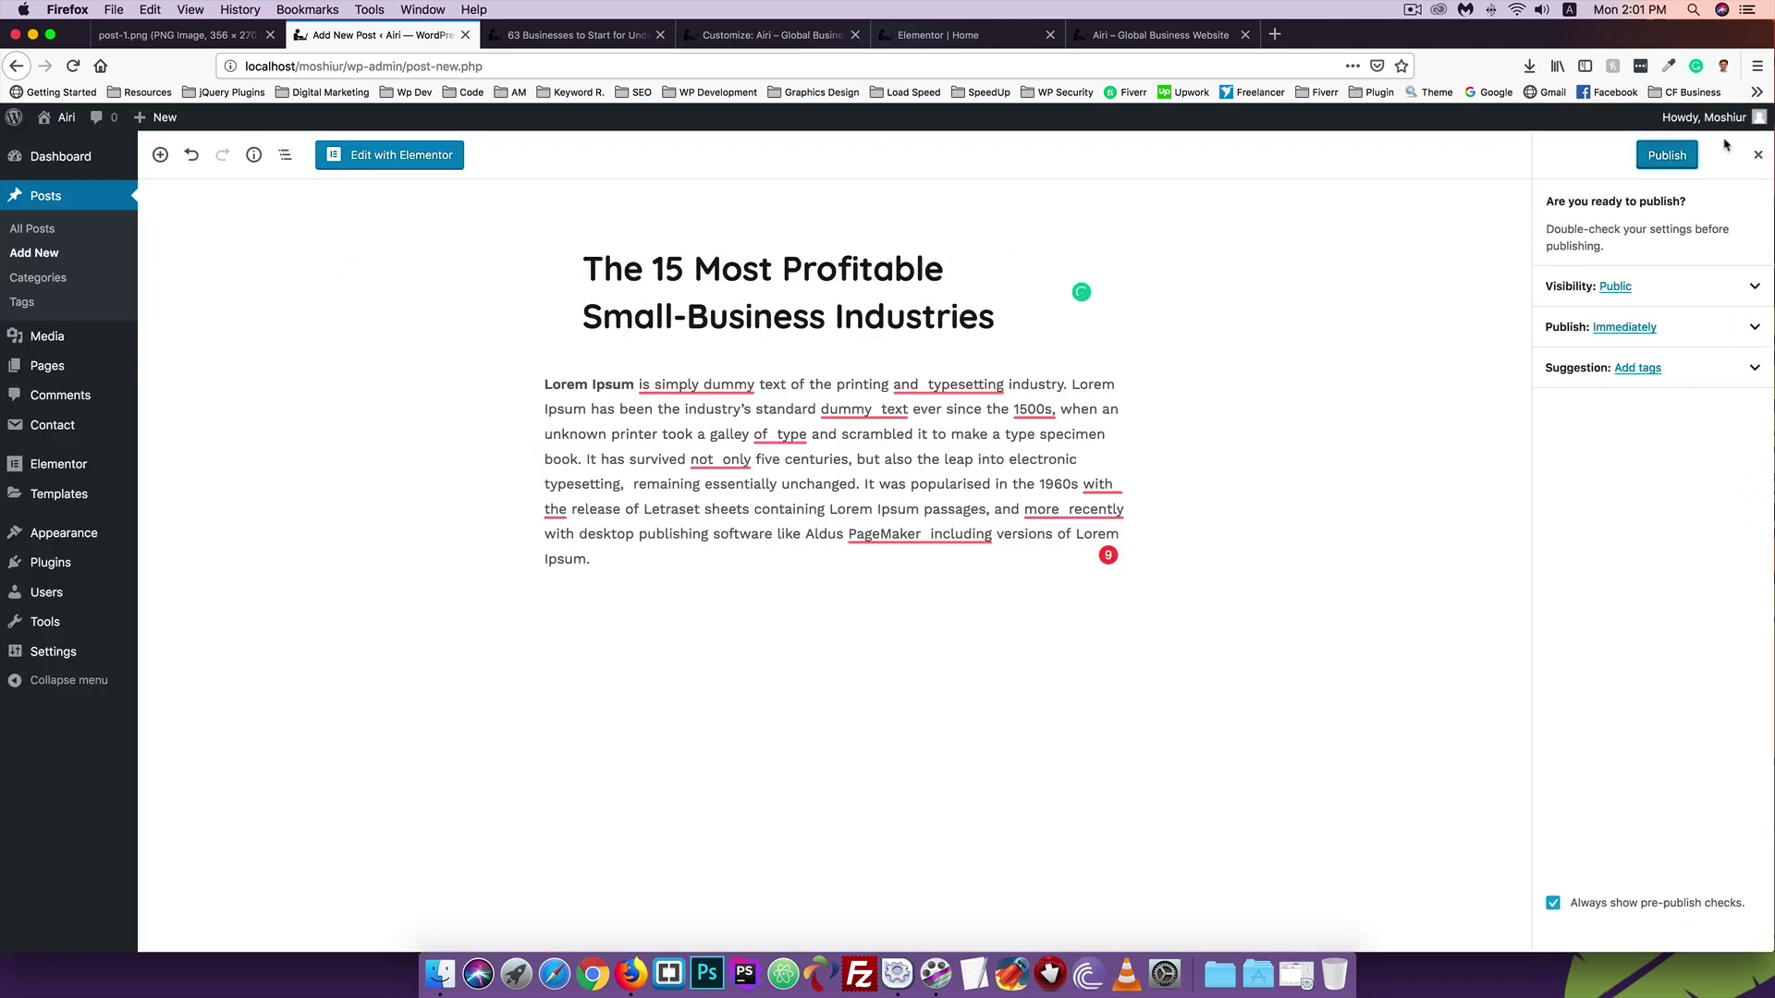
click(1664, 154)
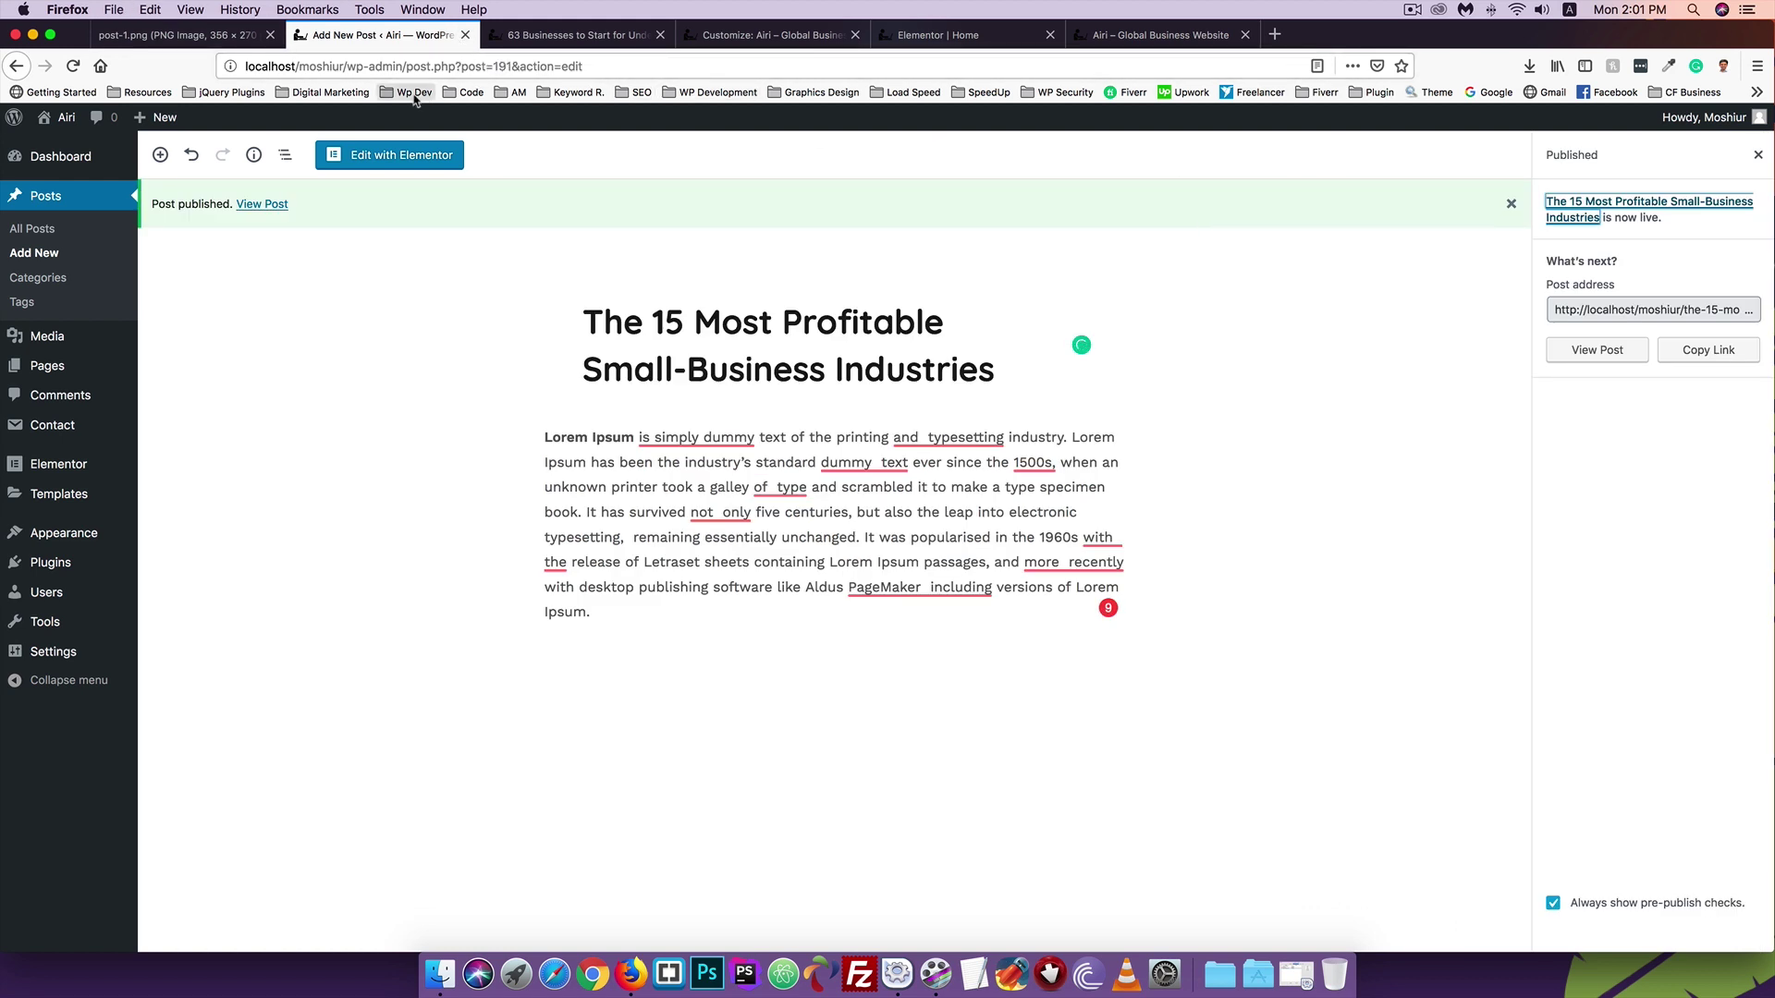
click(1103, 35)
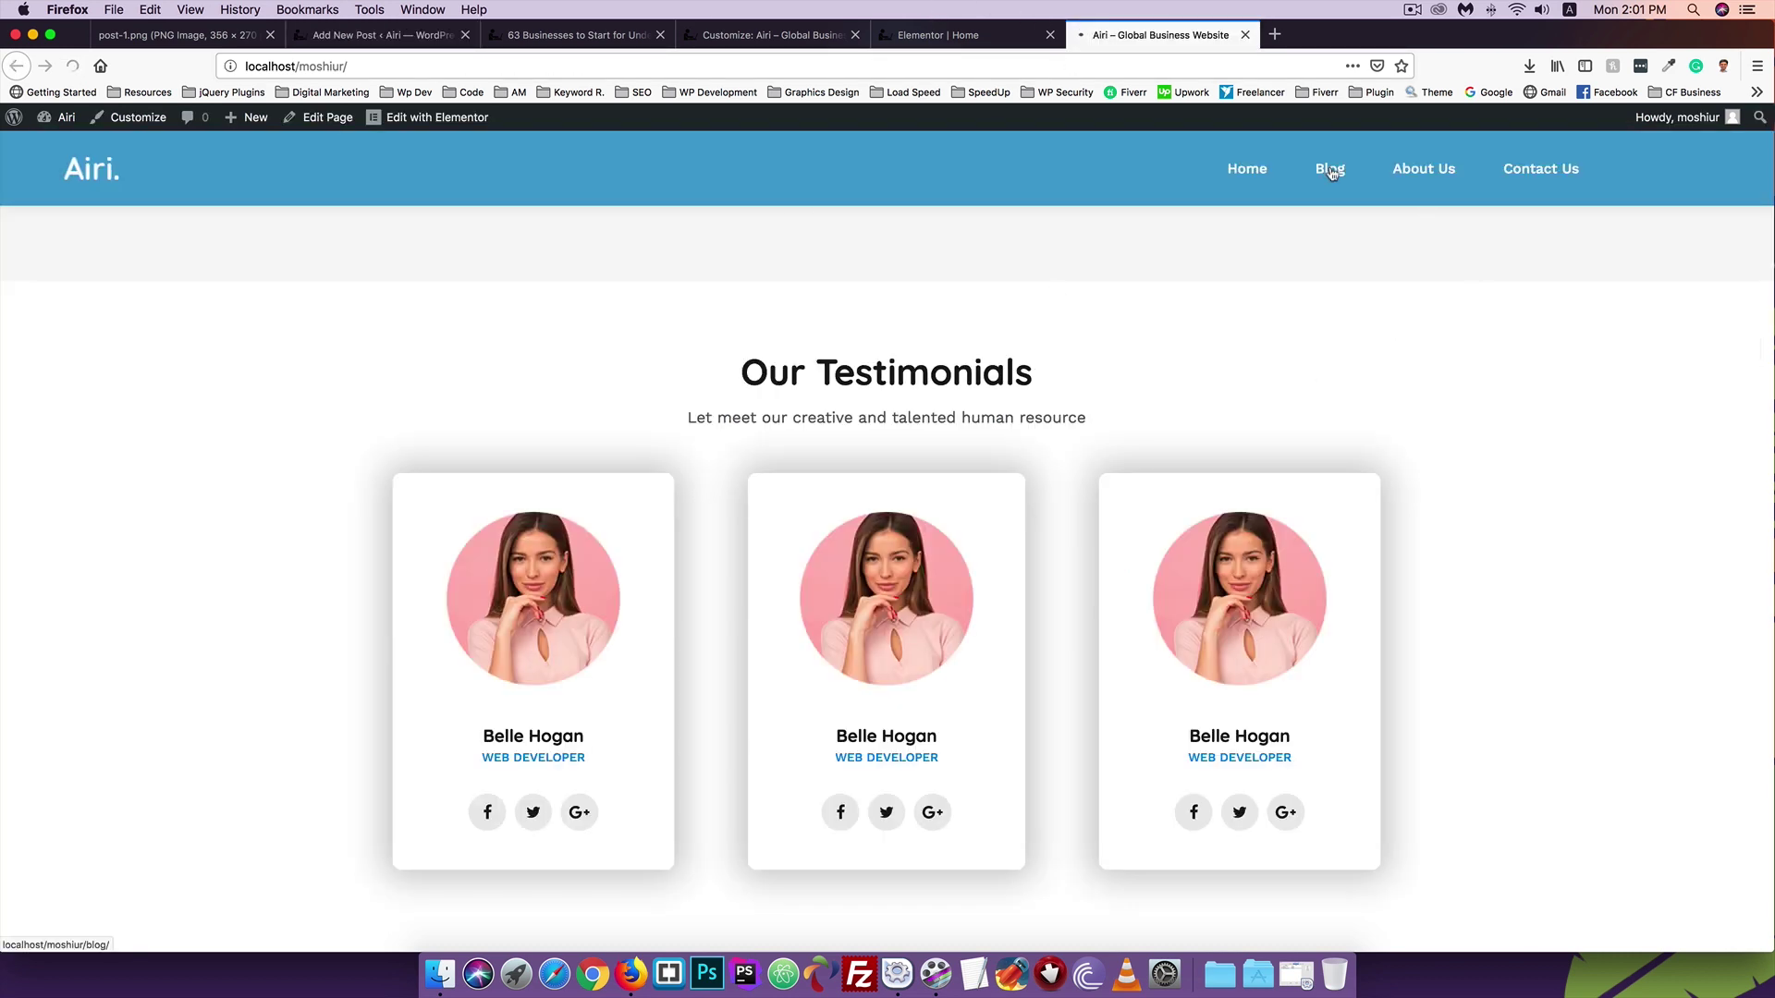
Scroll through the Blog page to review the three posts, newest first
scroll(501, 555, down, 8)
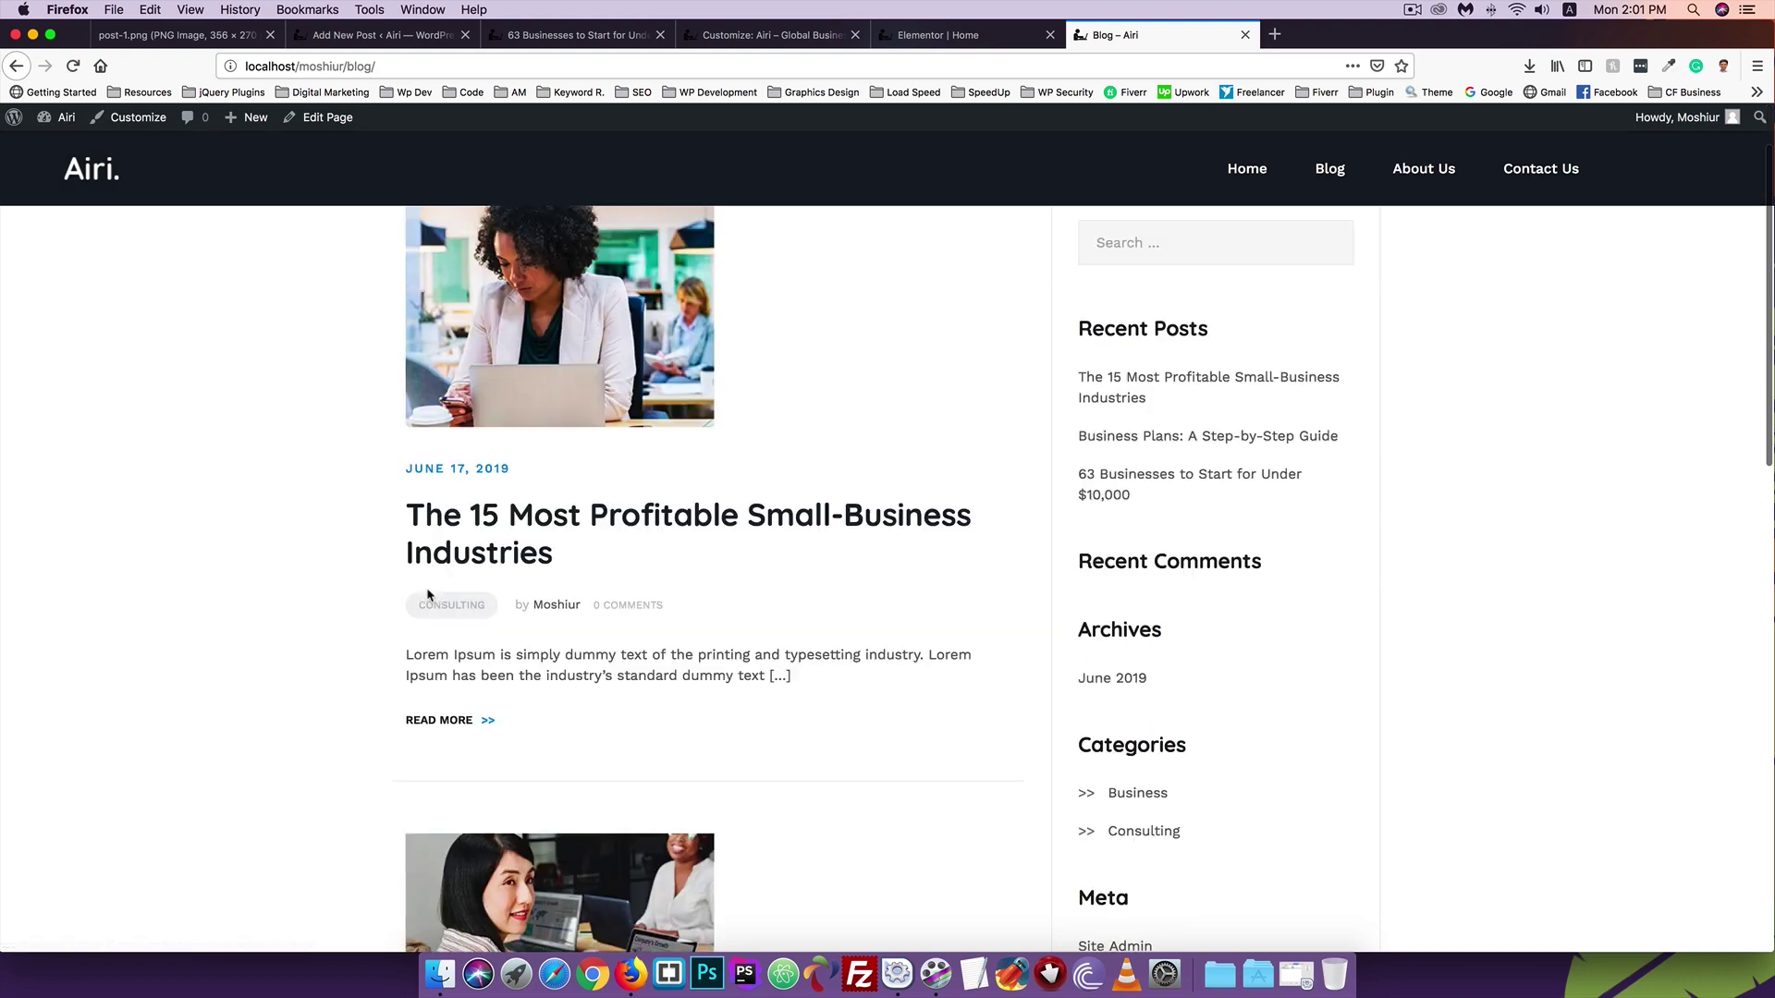
scroll(428, 596, up, 14)
scroll(428, 596, down, 7)
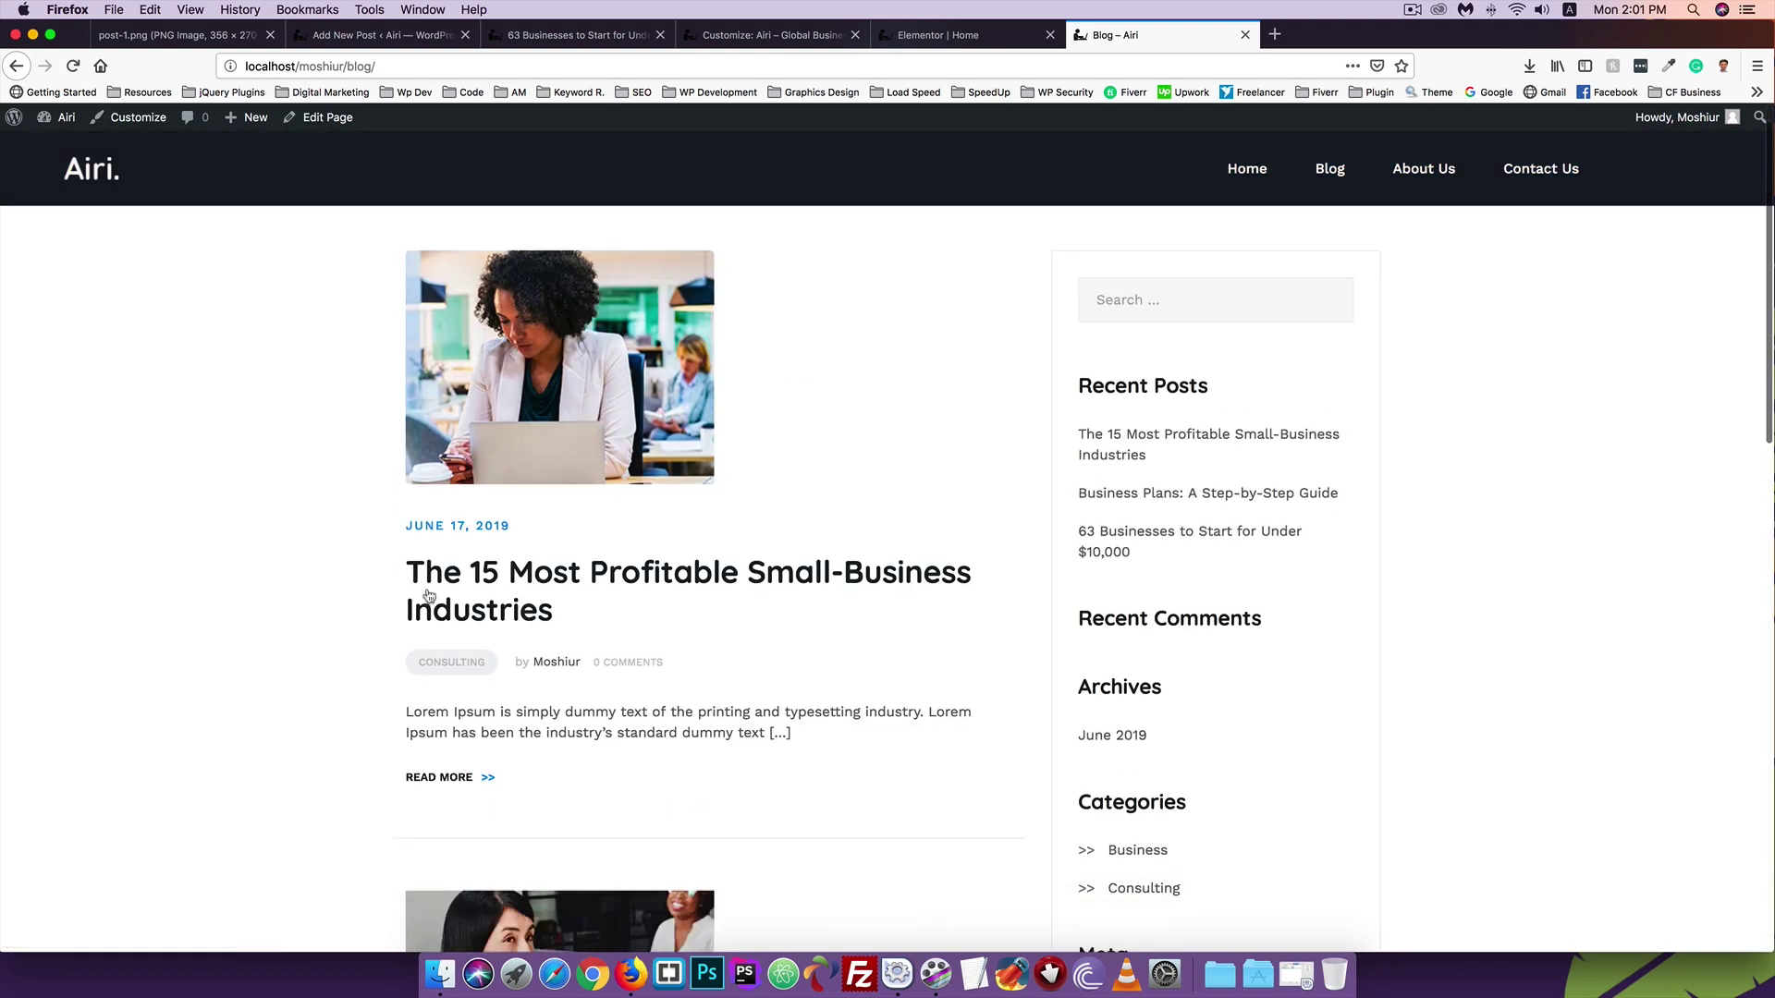
scroll(428, 595, down, 6)
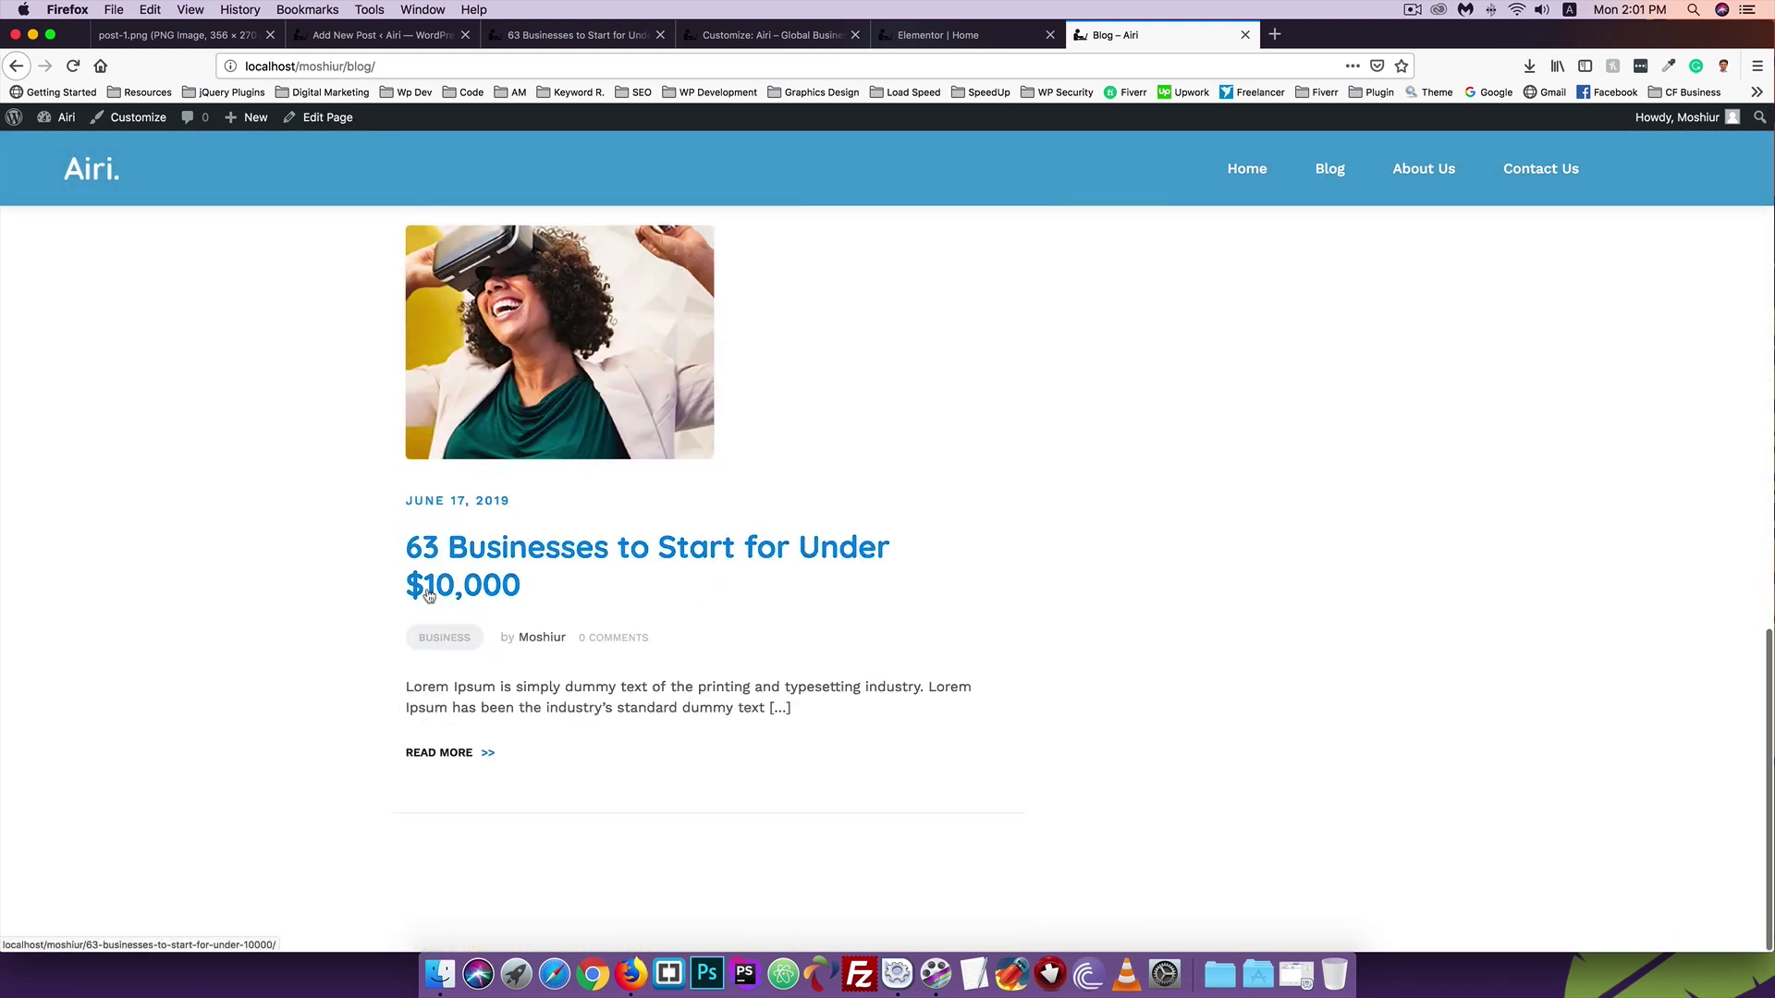
scroll(428, 595, up, 13)
scroll(428, 595, down, 4)
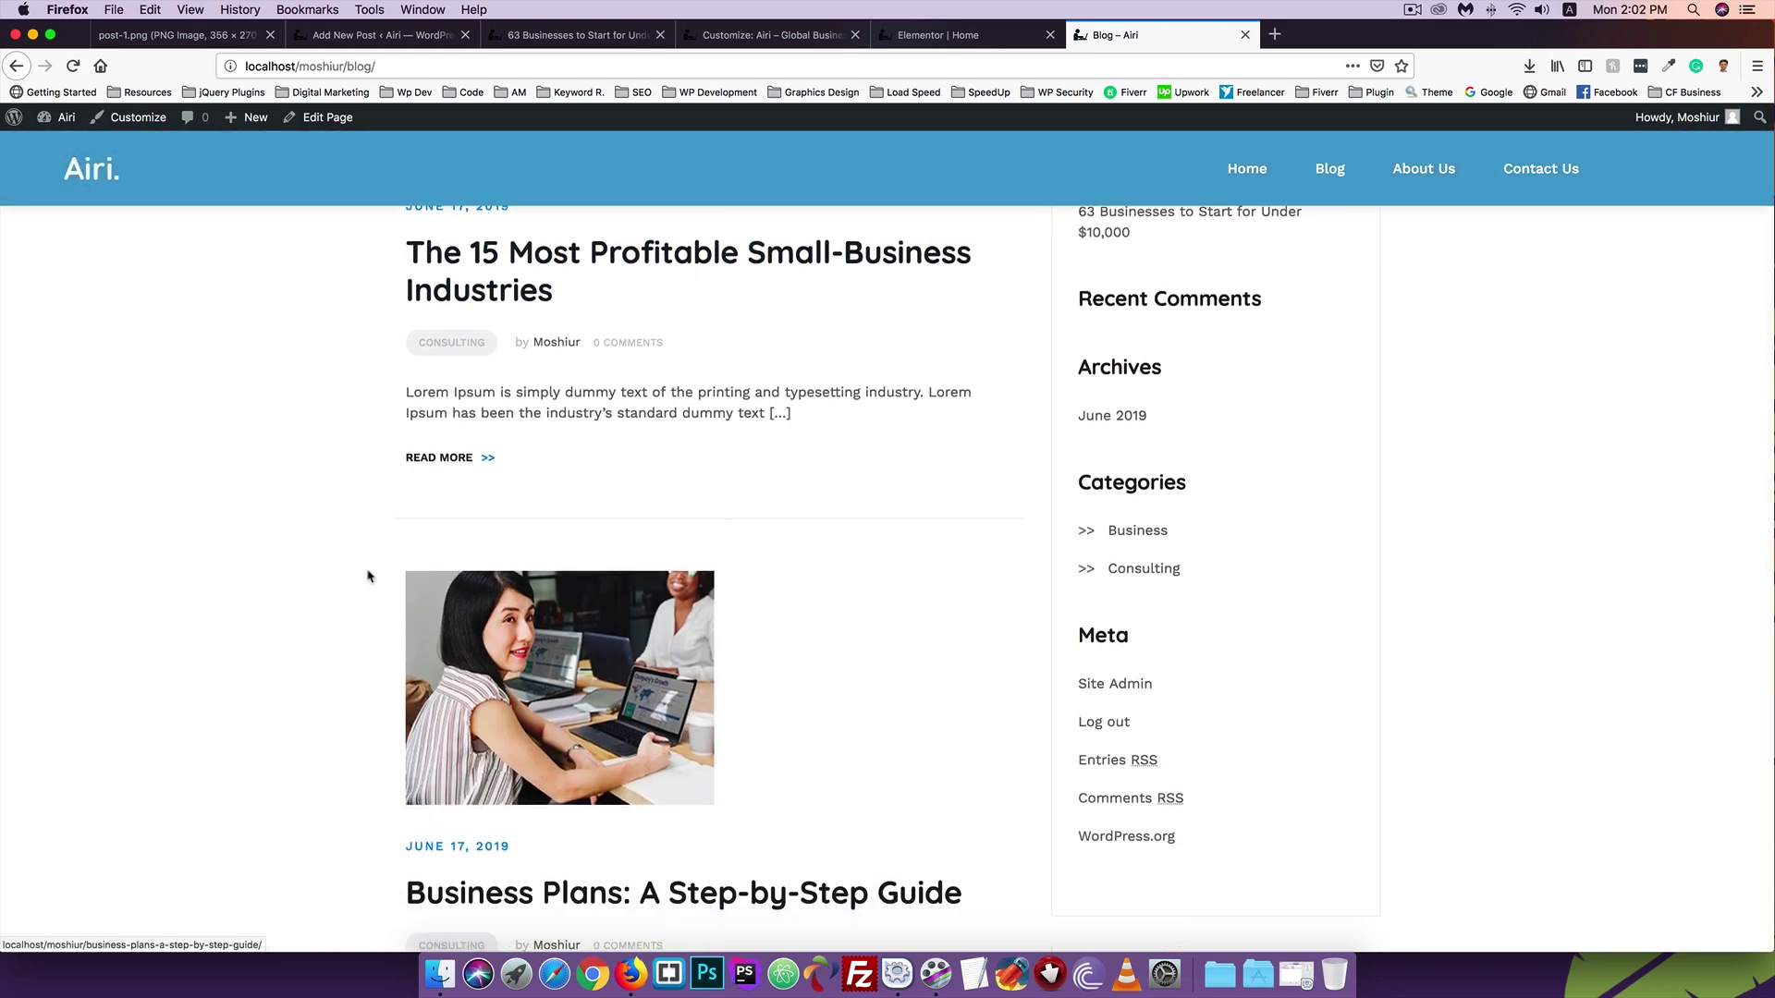
scroll(349, 536, up, 4)
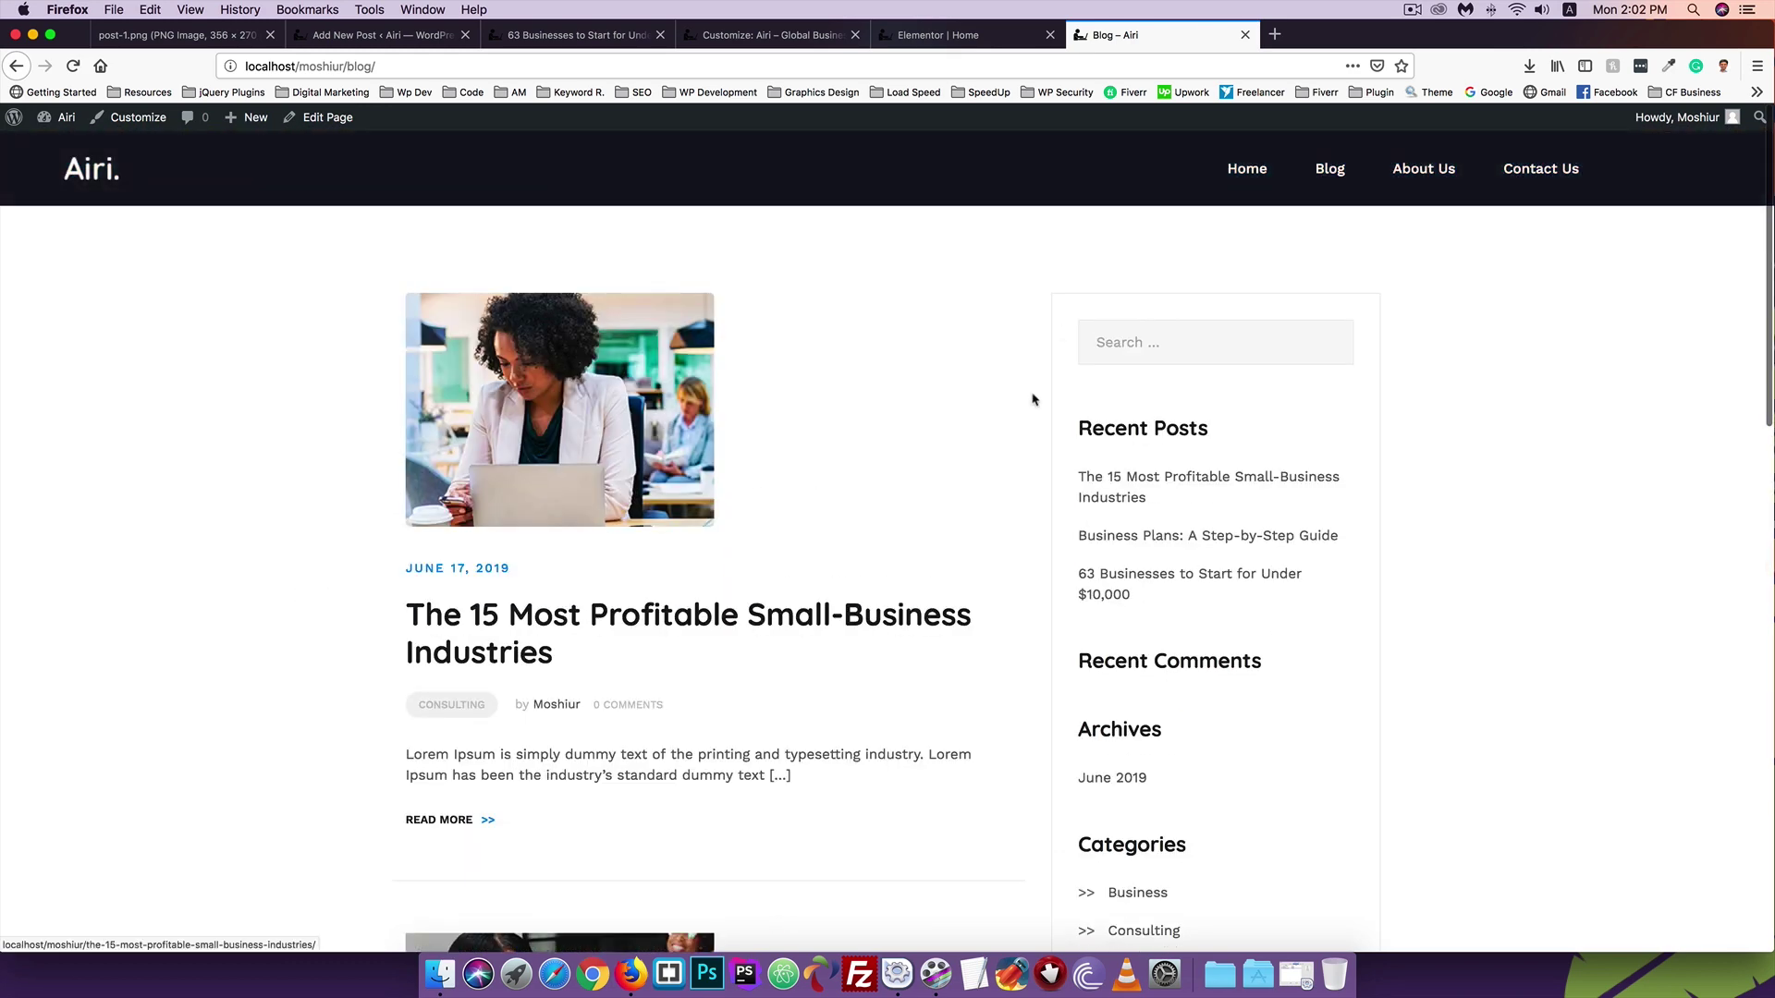
Switch the Index&archives blog layout to Grid, publish, and reload the Blog page
click(774, 34)
click(18, 174)
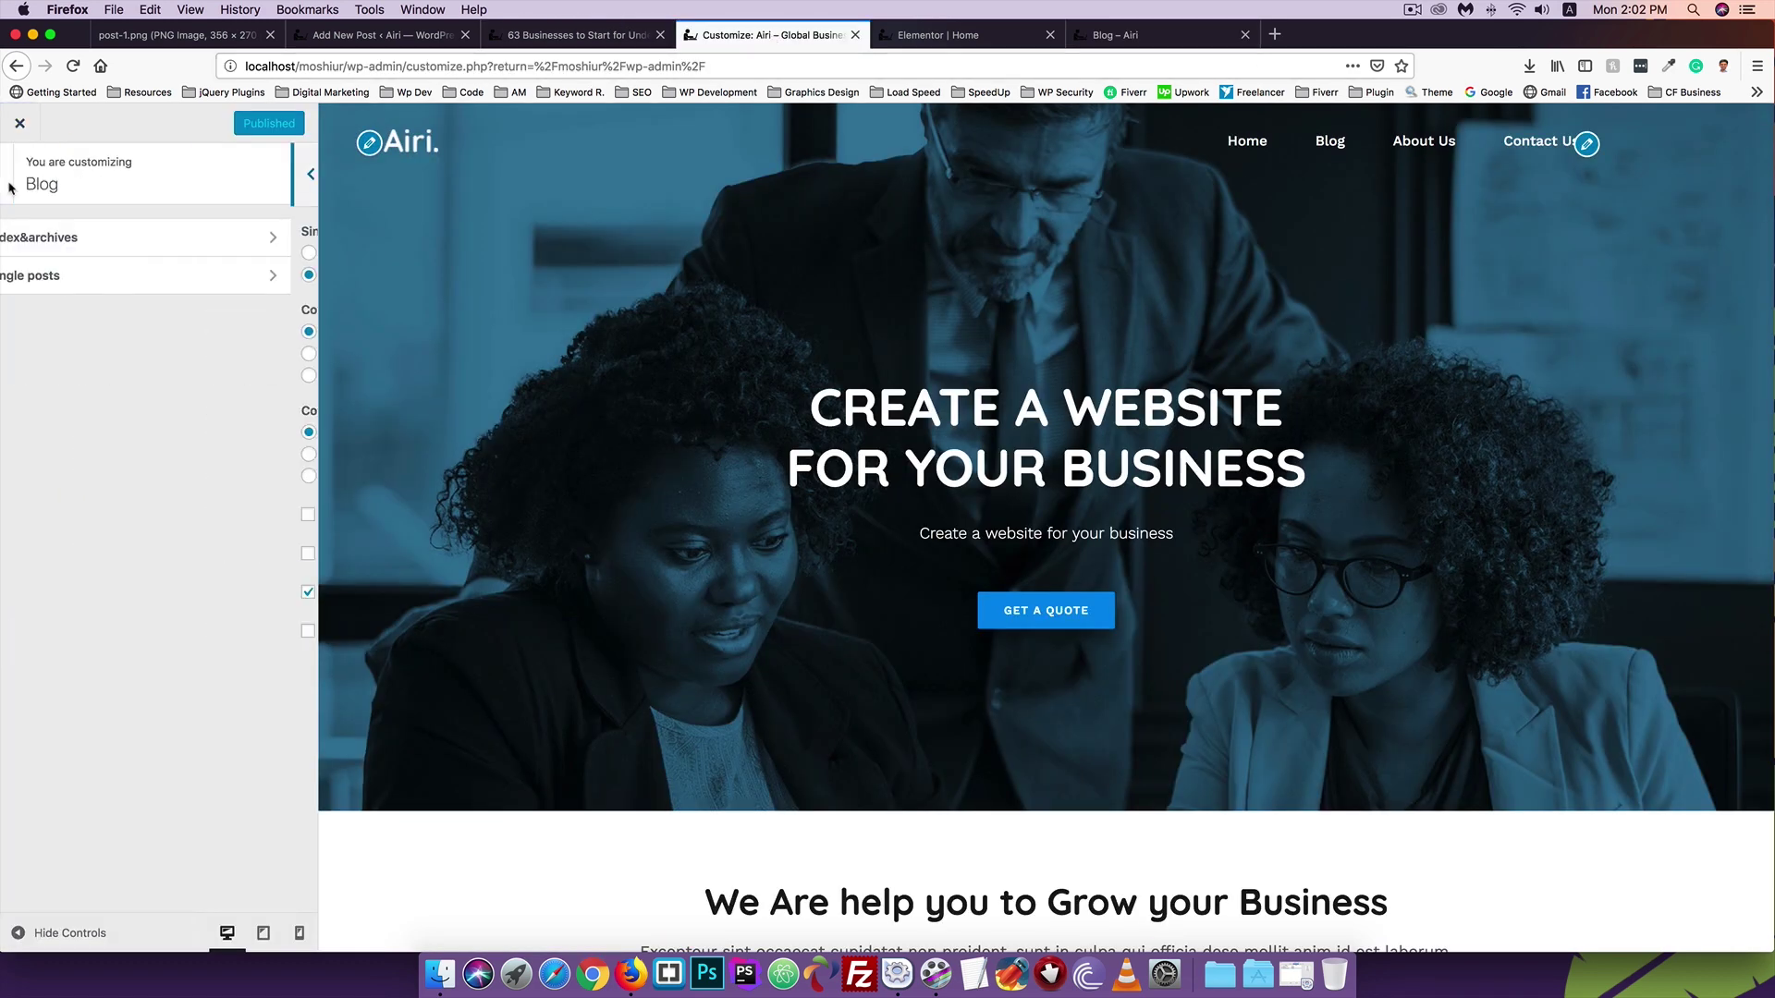
click(61, 246)
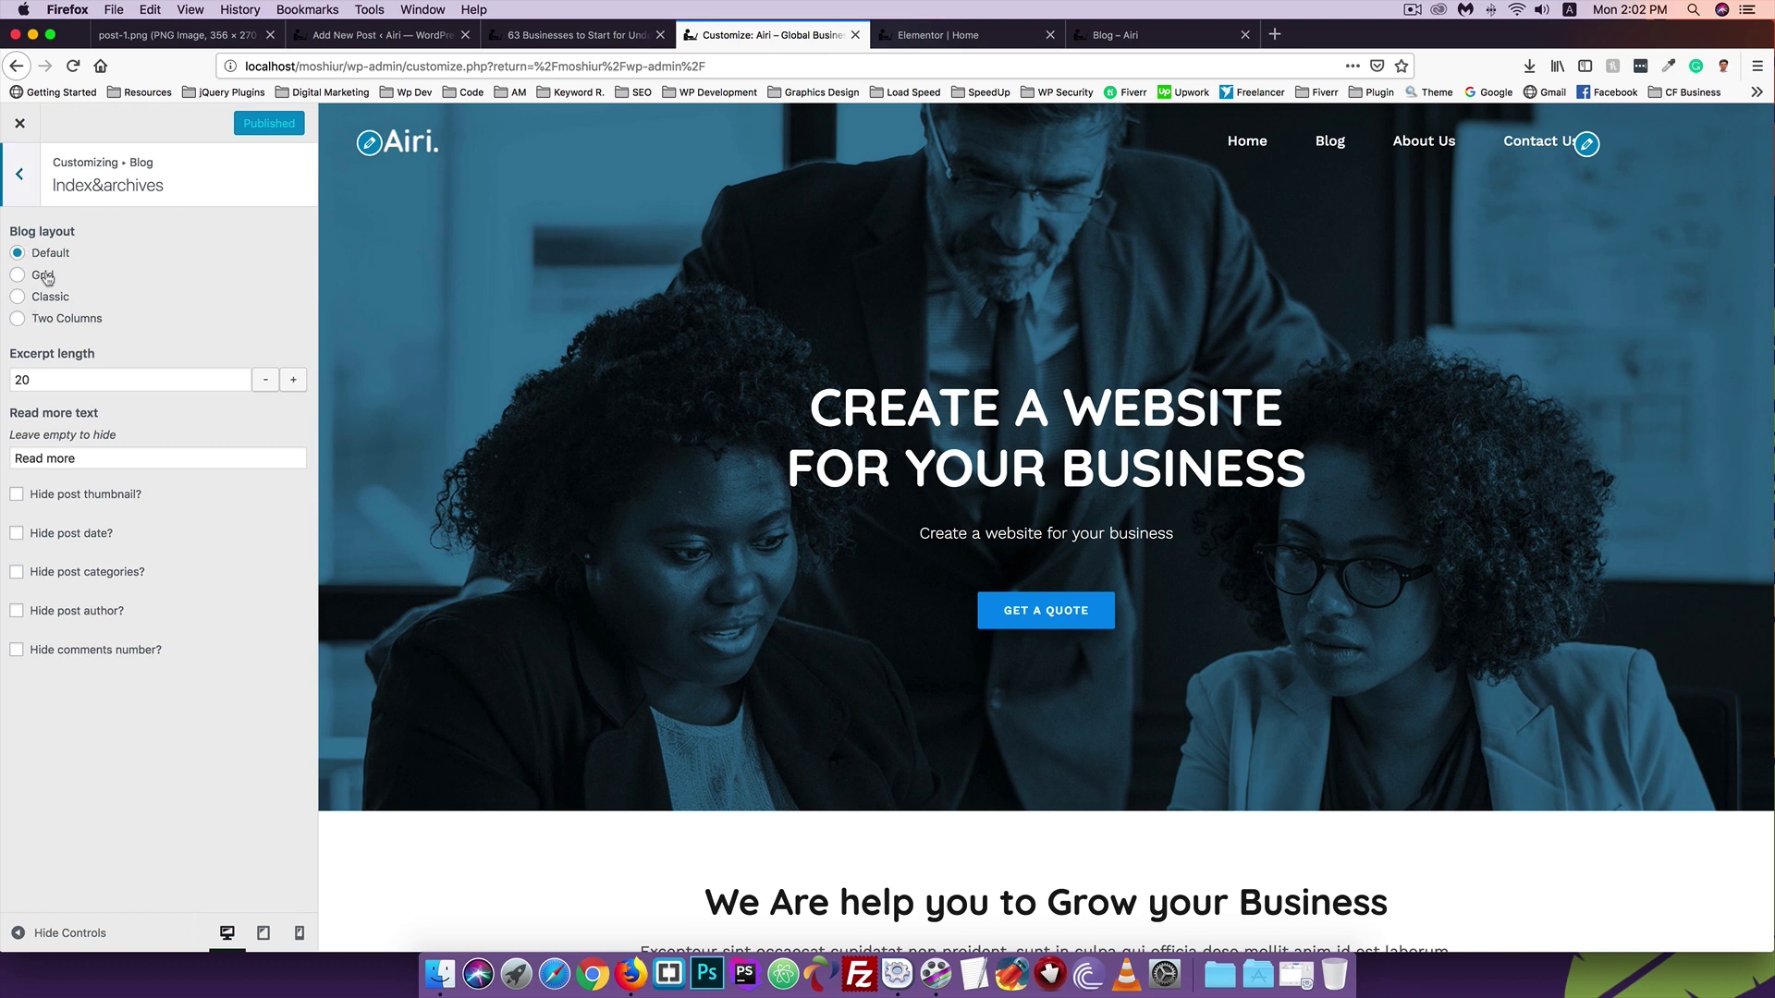
click(37, 277)
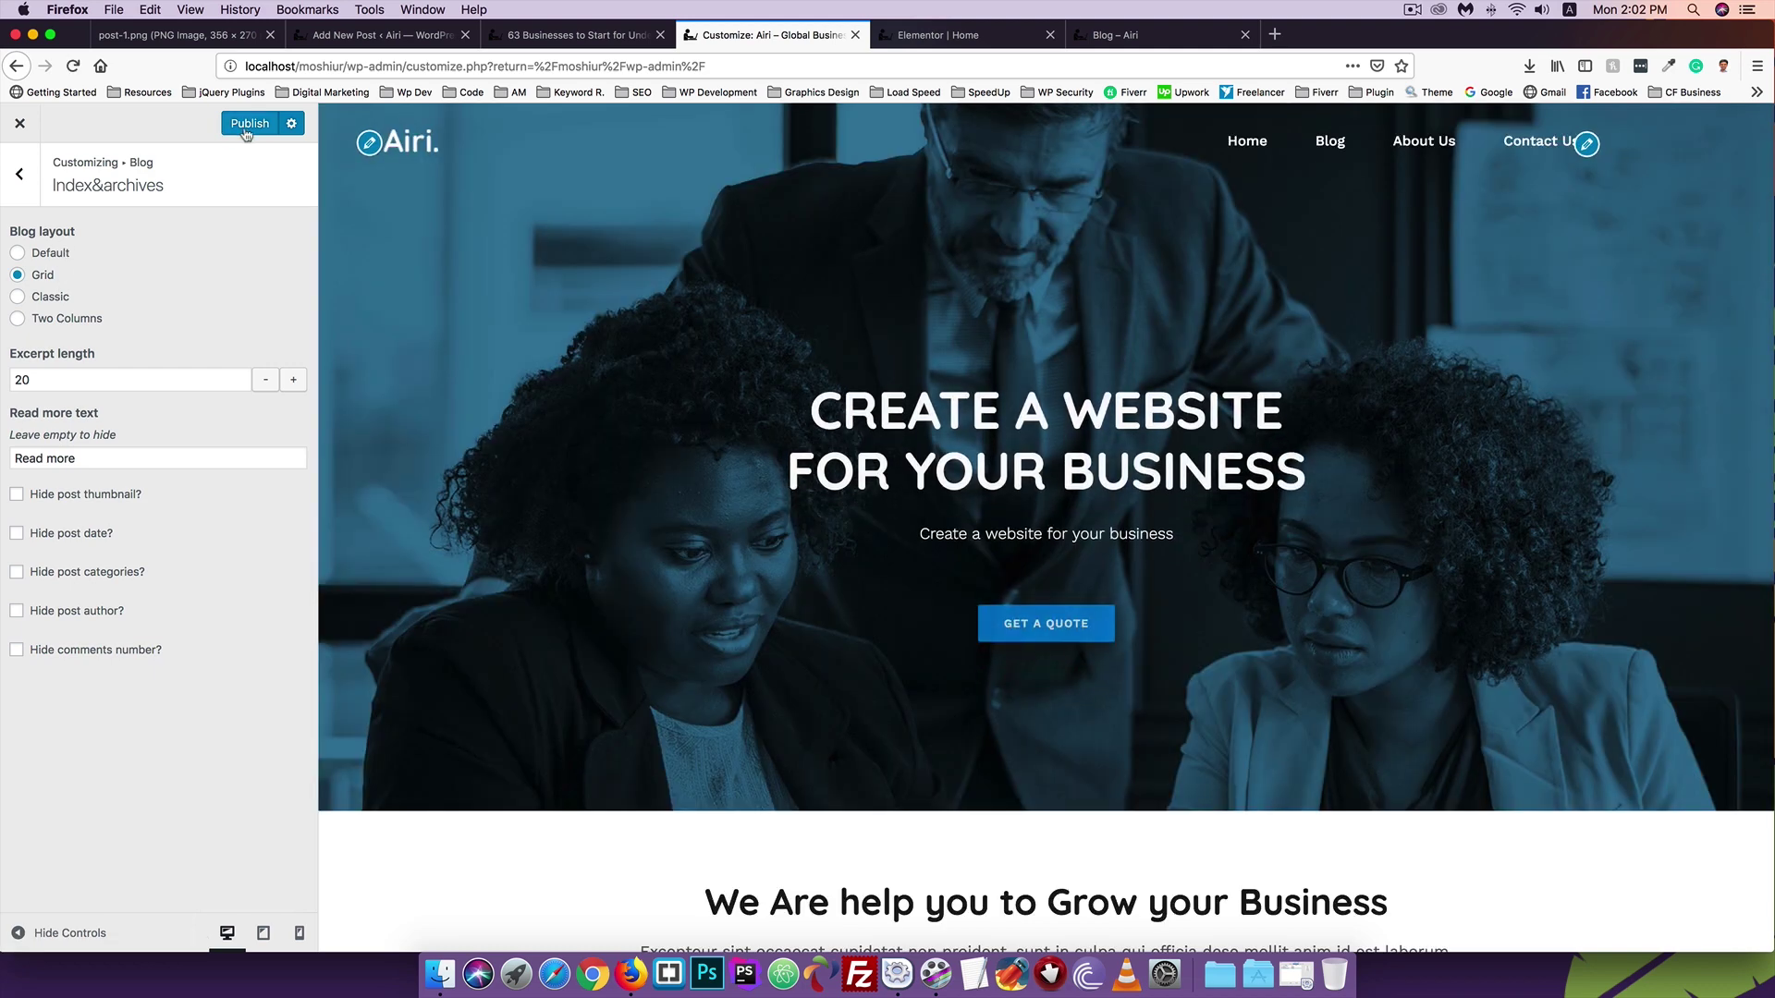
click(250, 123)
click(1123, 35)
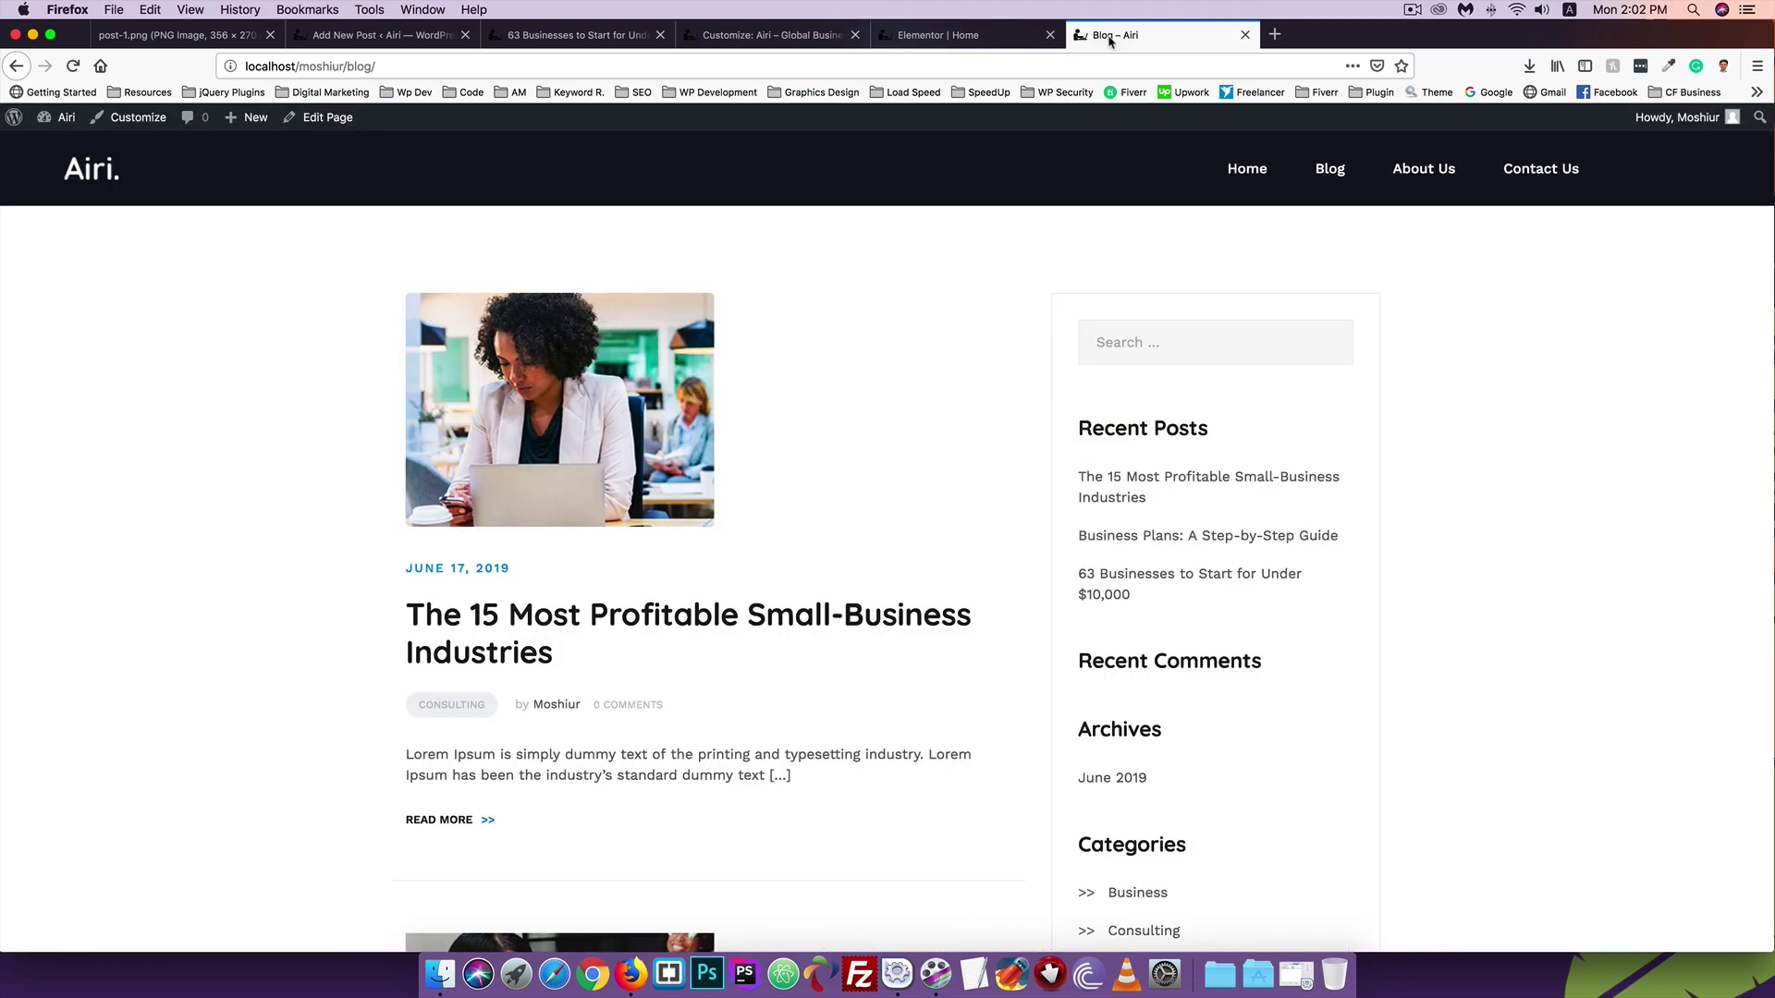
click(75, 69)
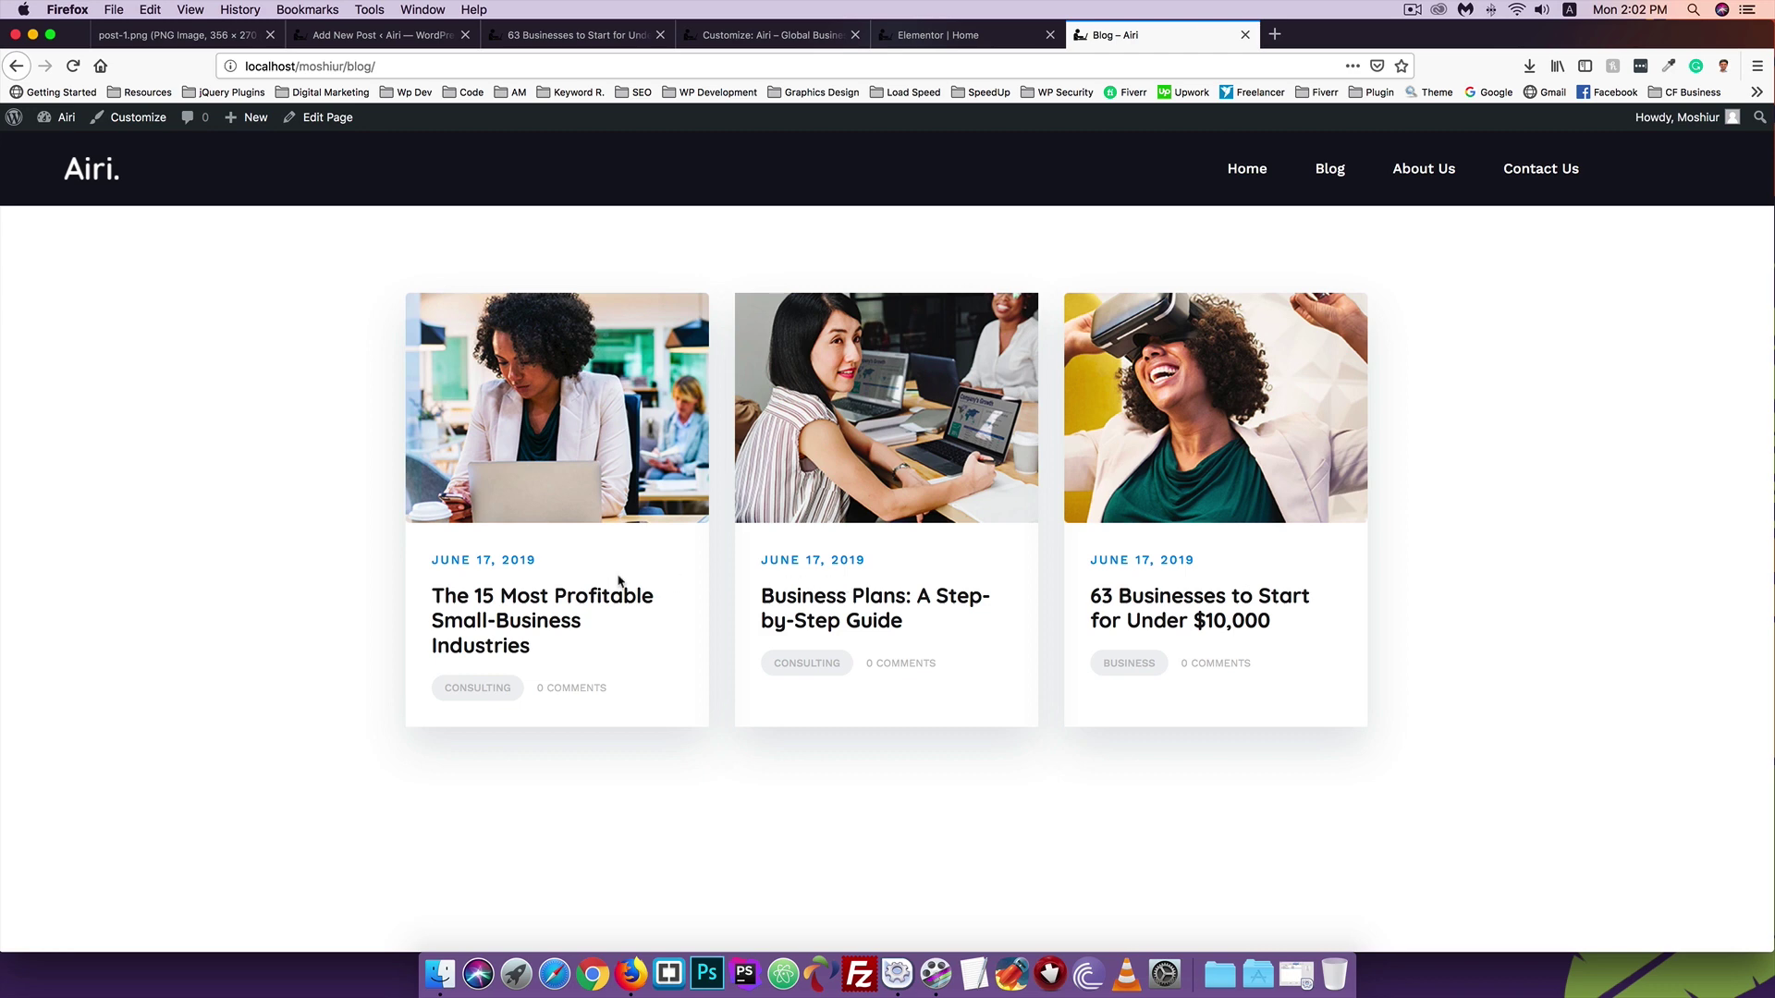
click(920, 35)
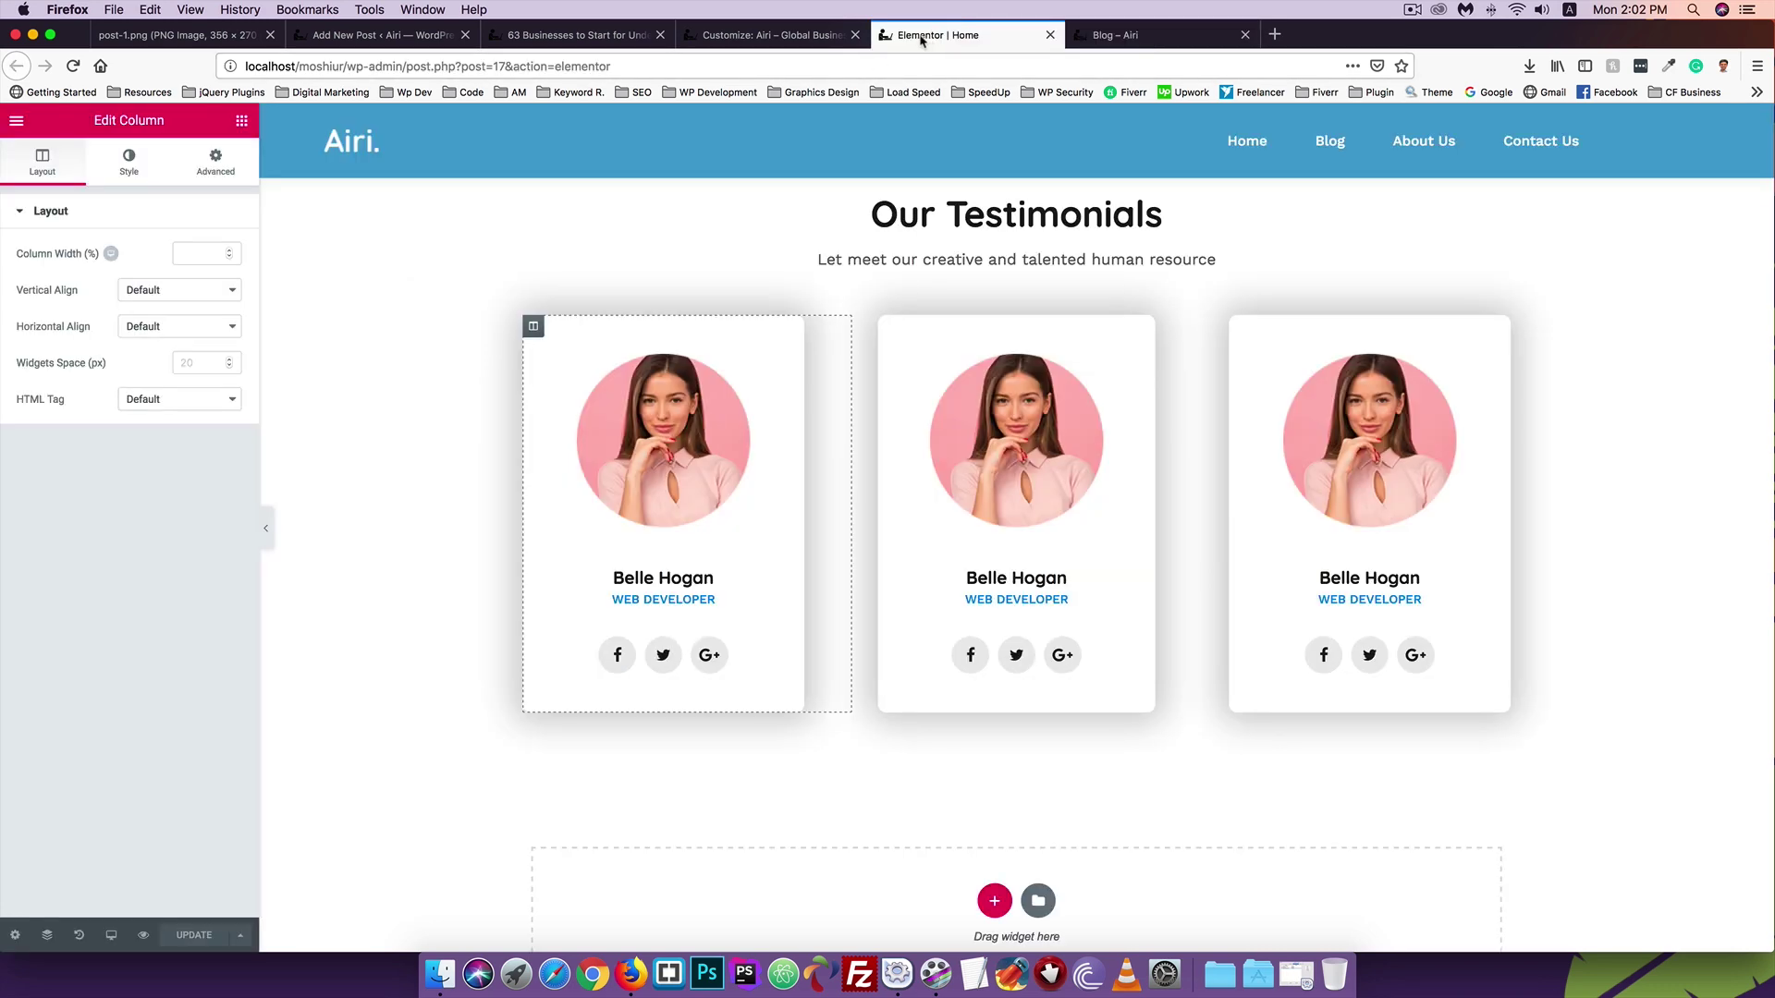
Tick 'Hide post categories?' in Index&archives and reload the Blog page
click(768, 37)
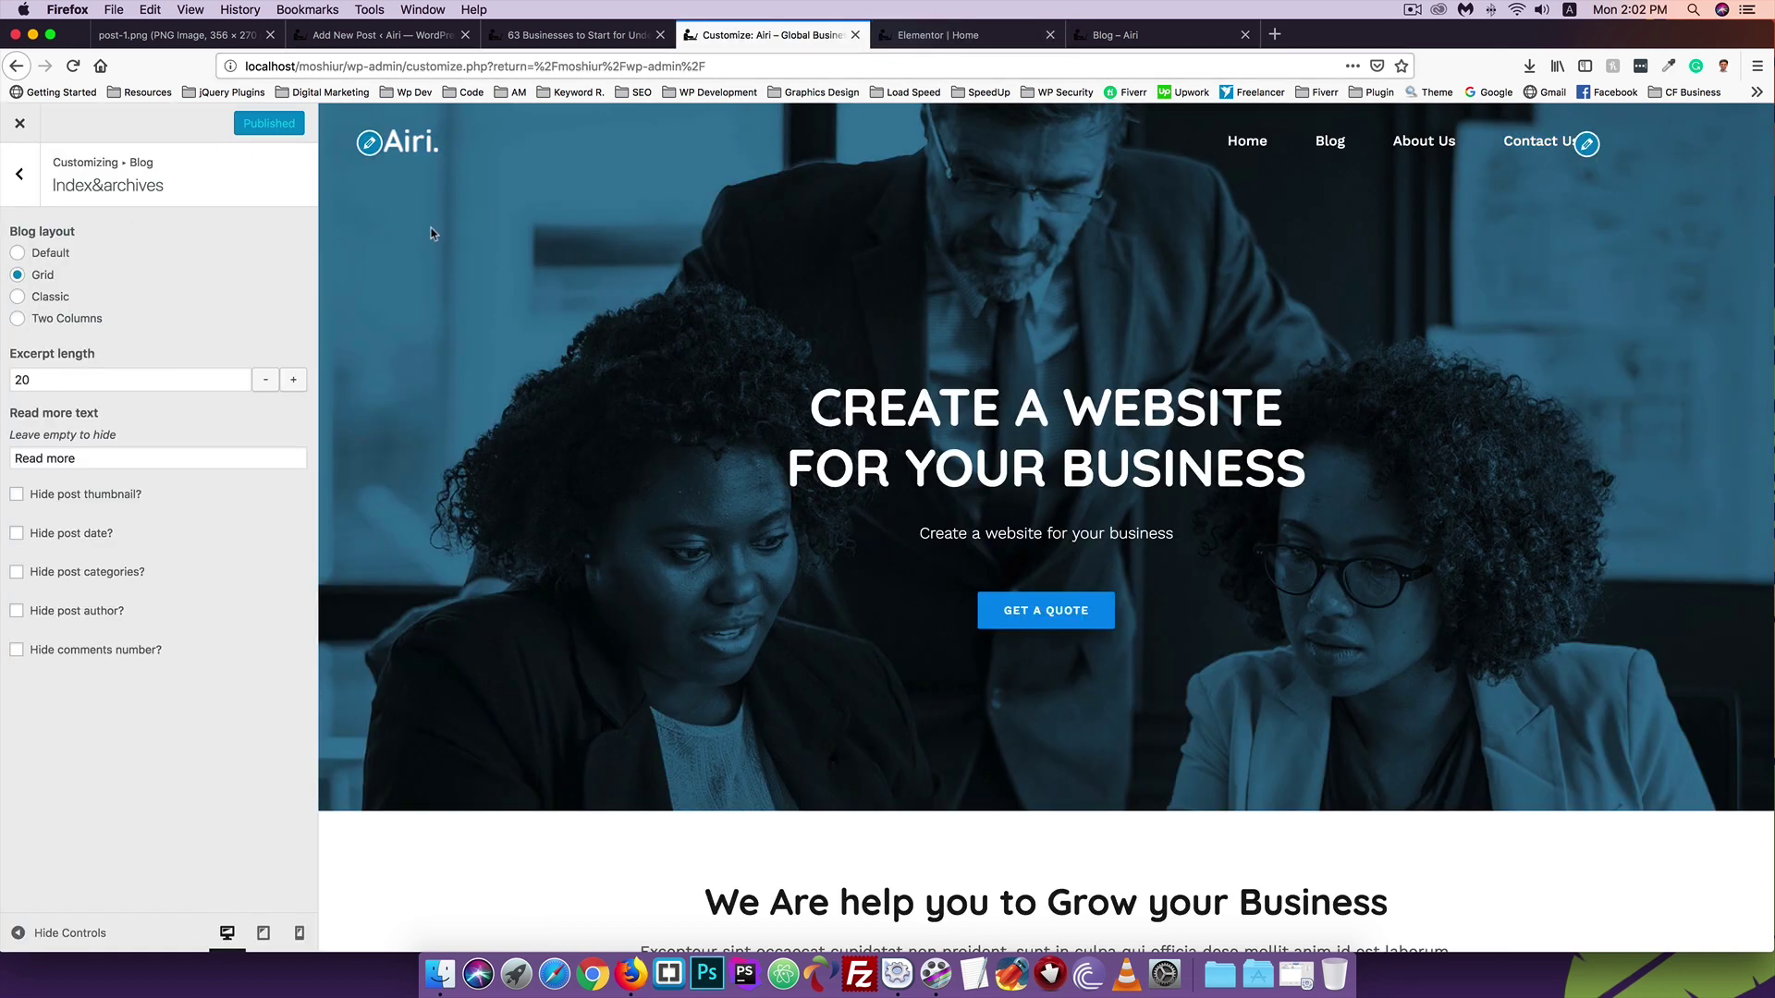
click(1109, 37)
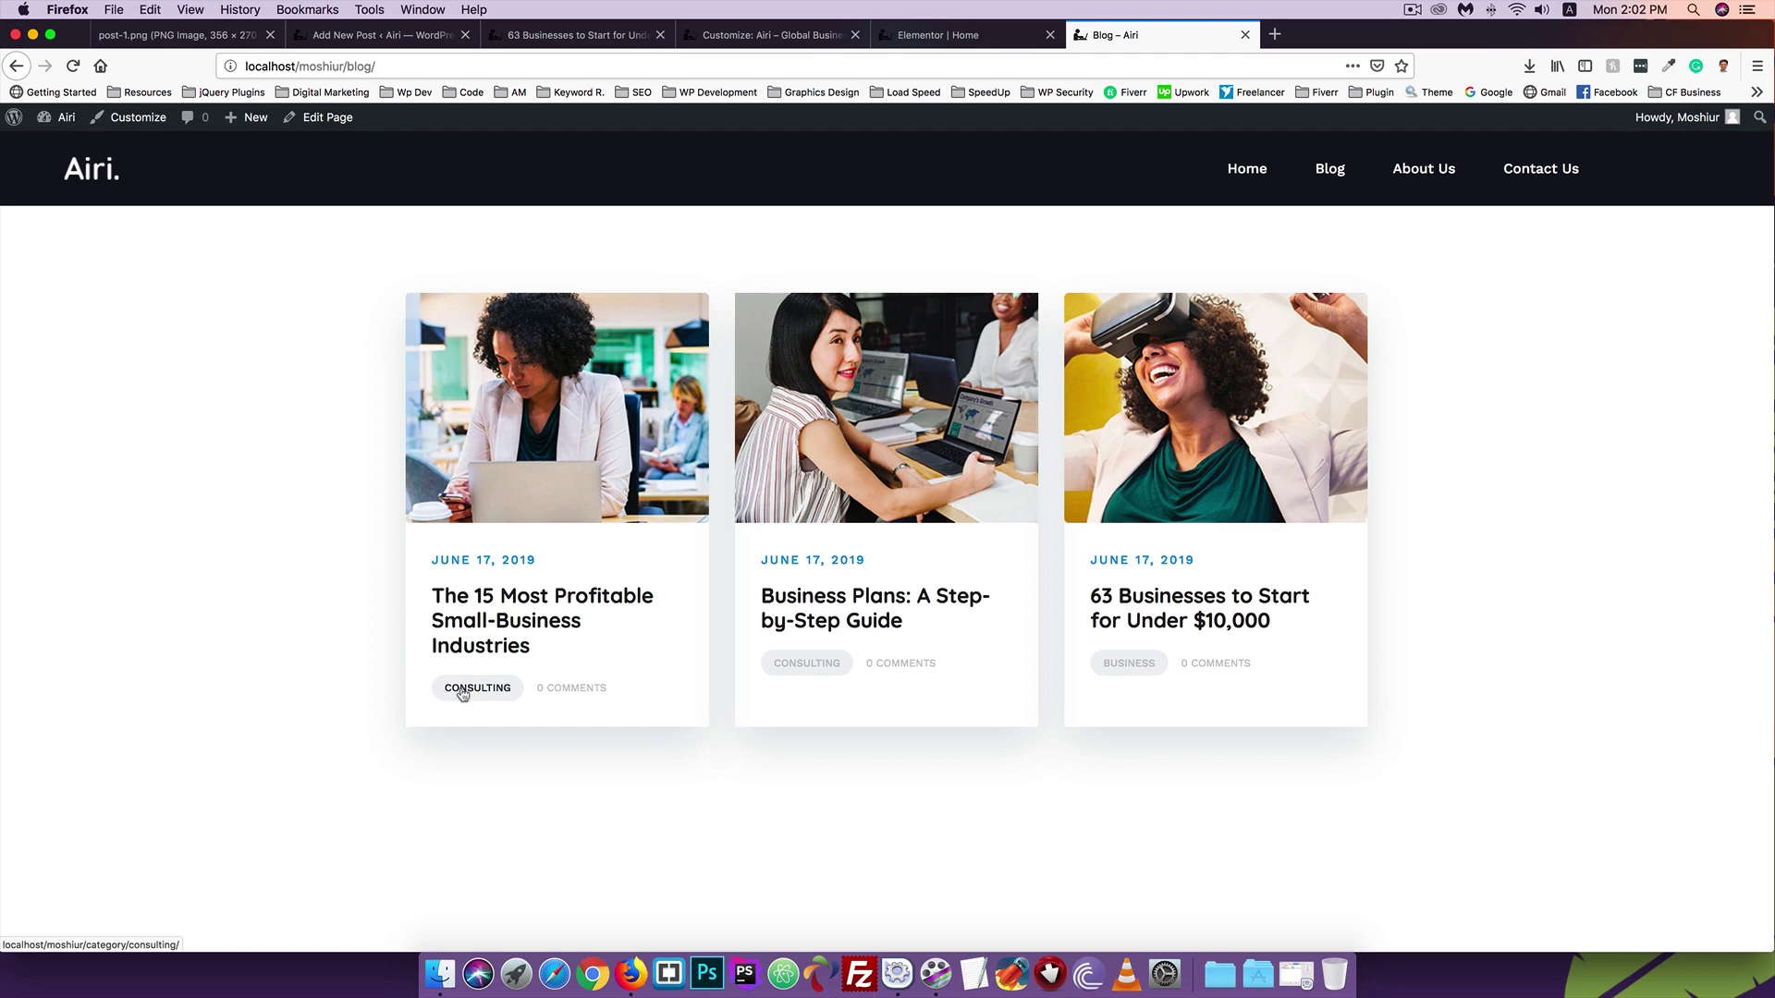
click(939, 35)
click(755, 37)
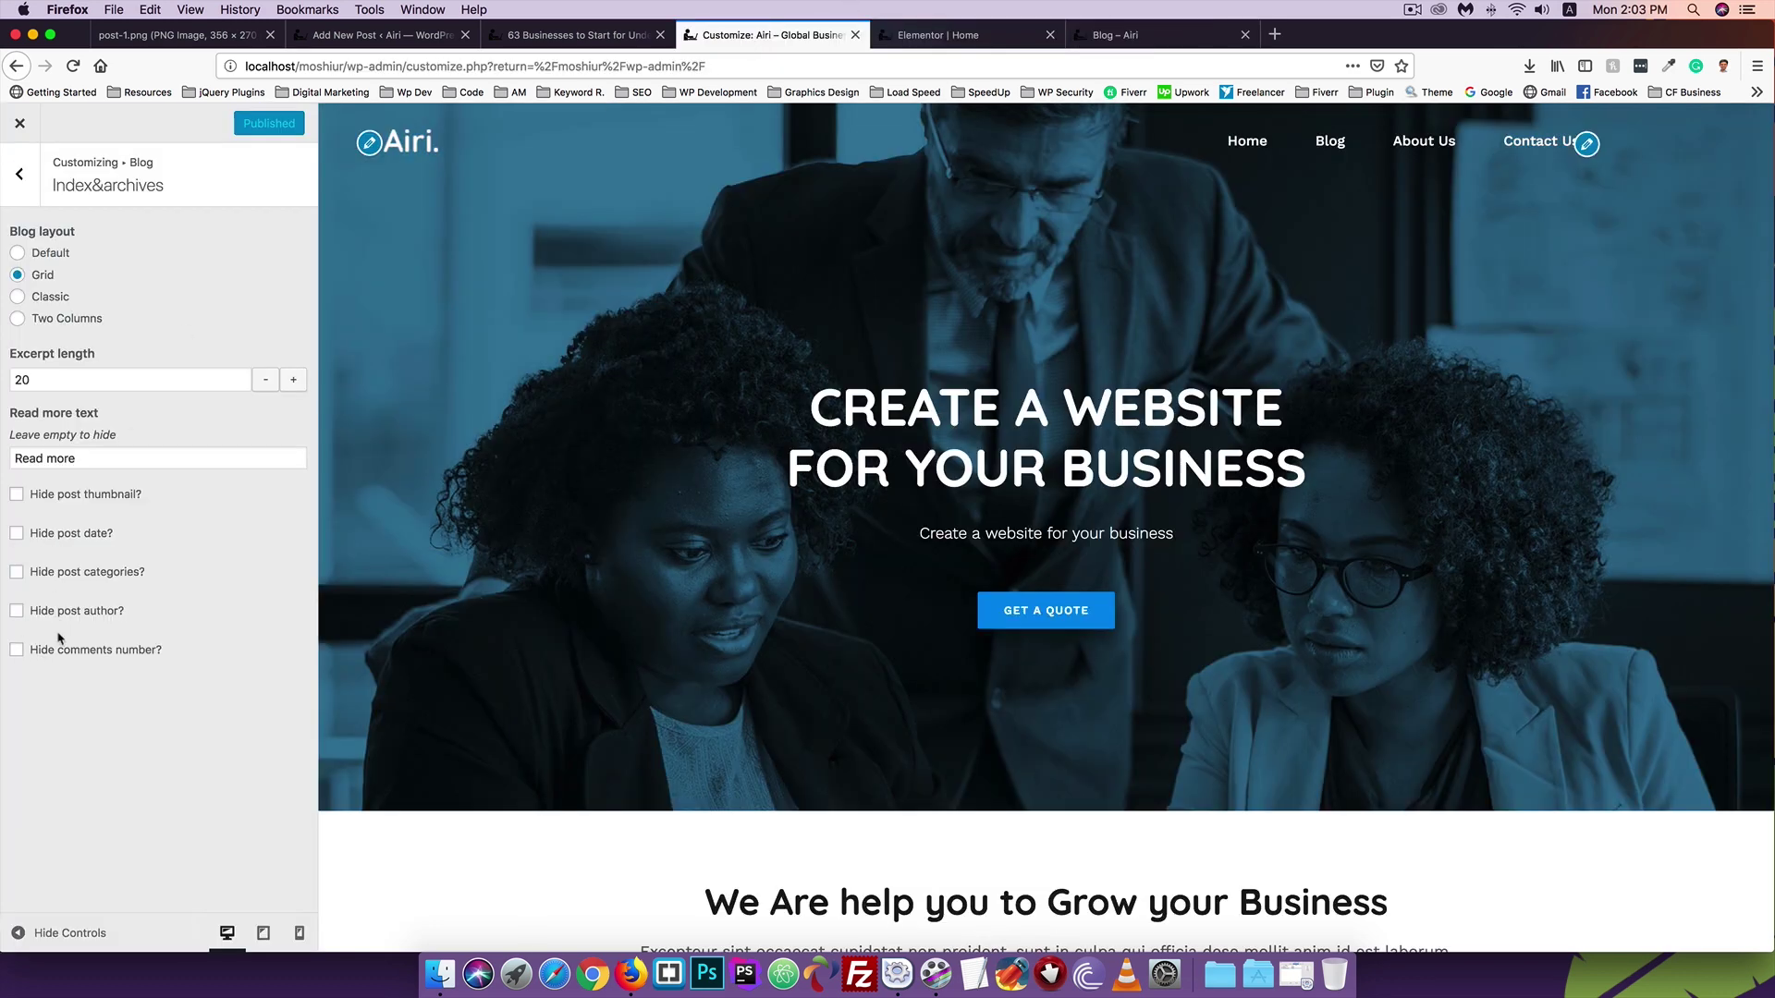
click(72, 581)
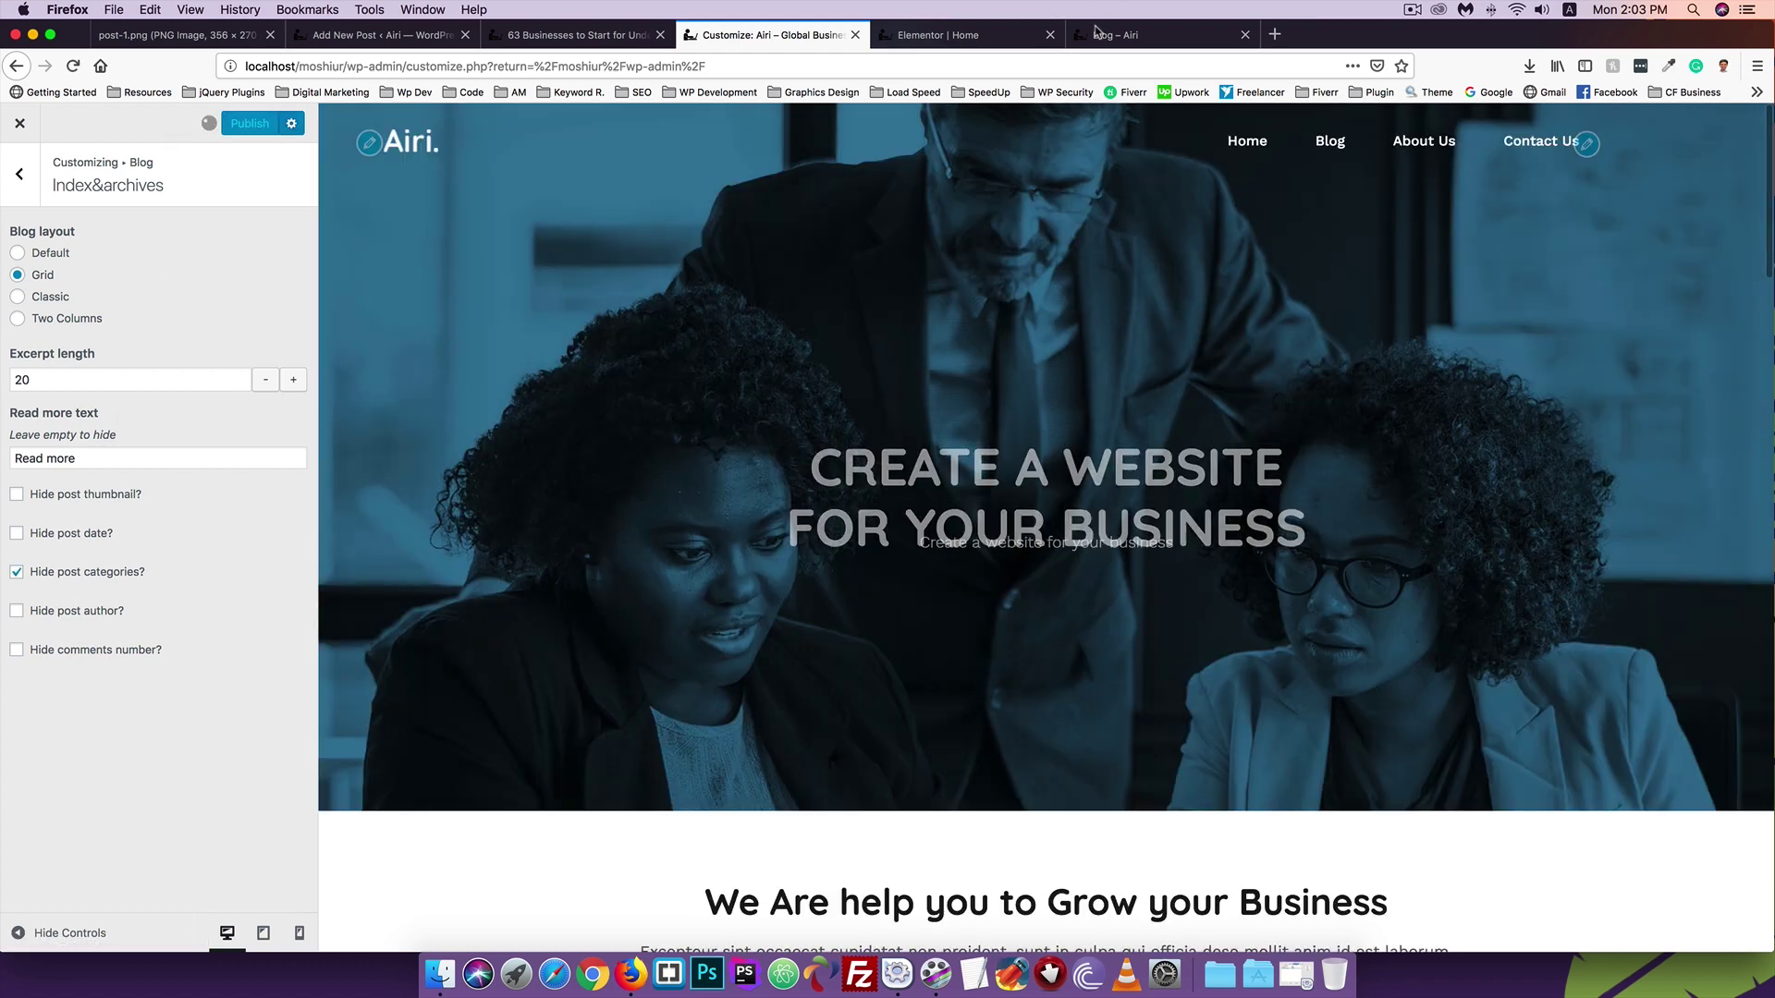
click(1096, 34)
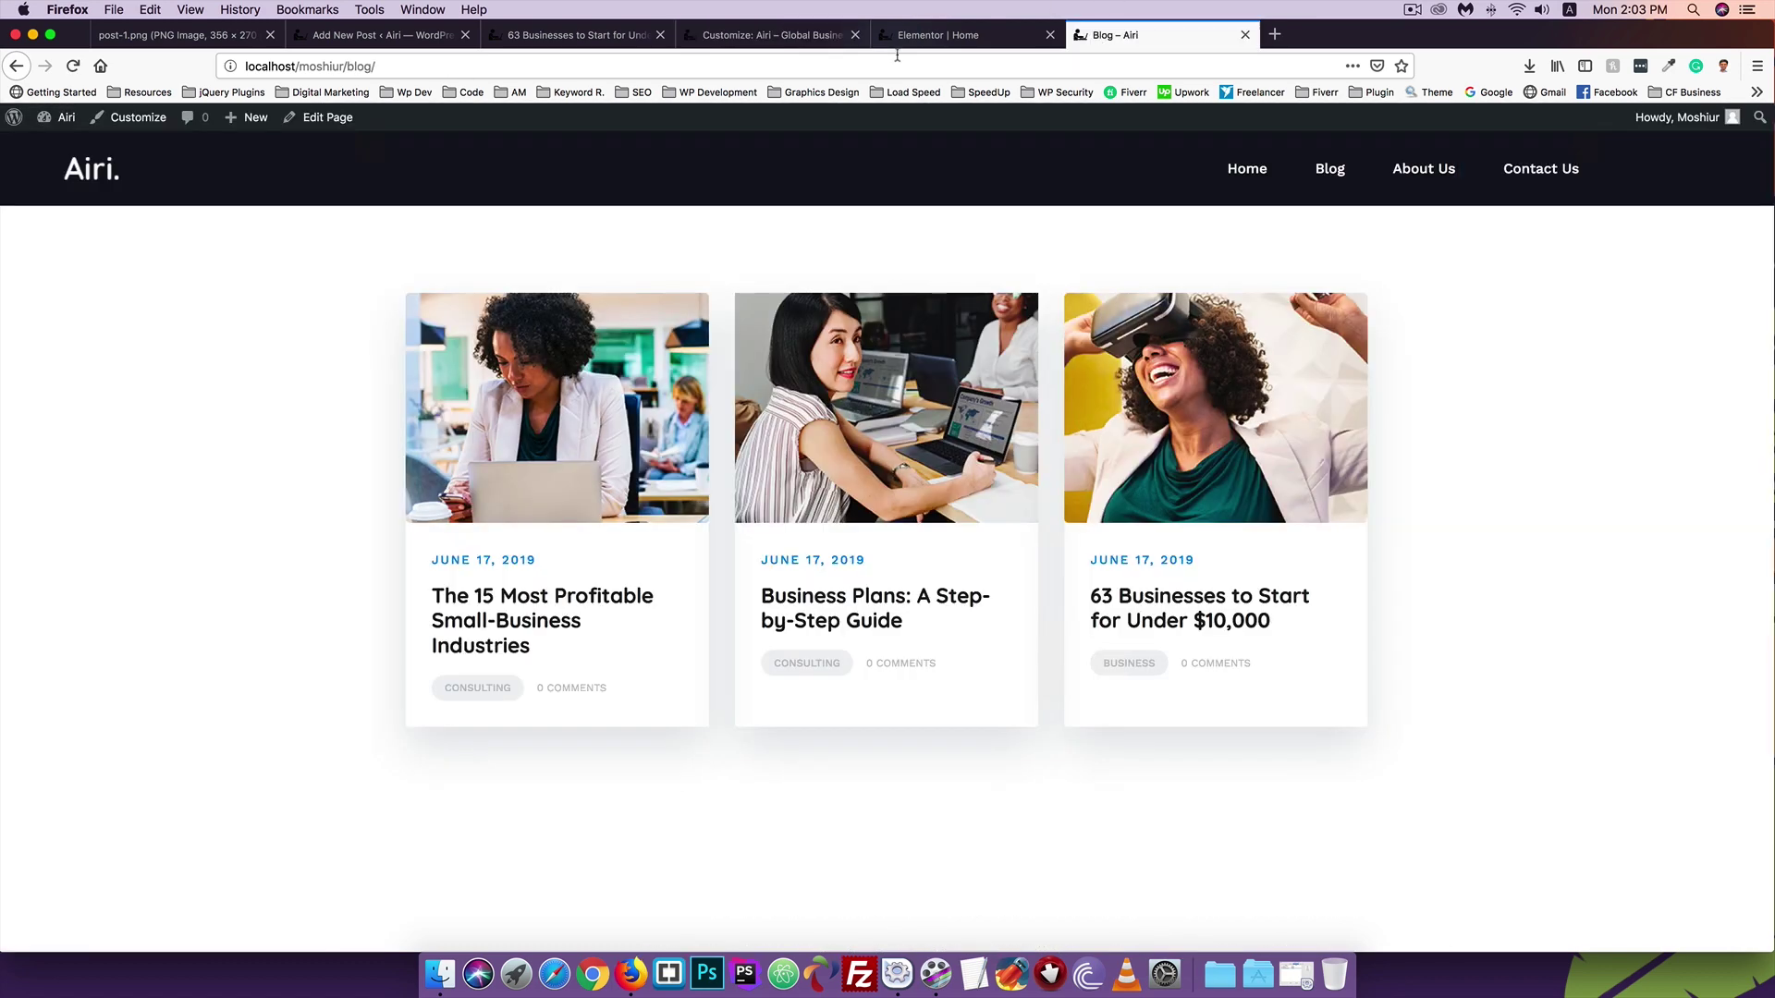
click(73, 65)
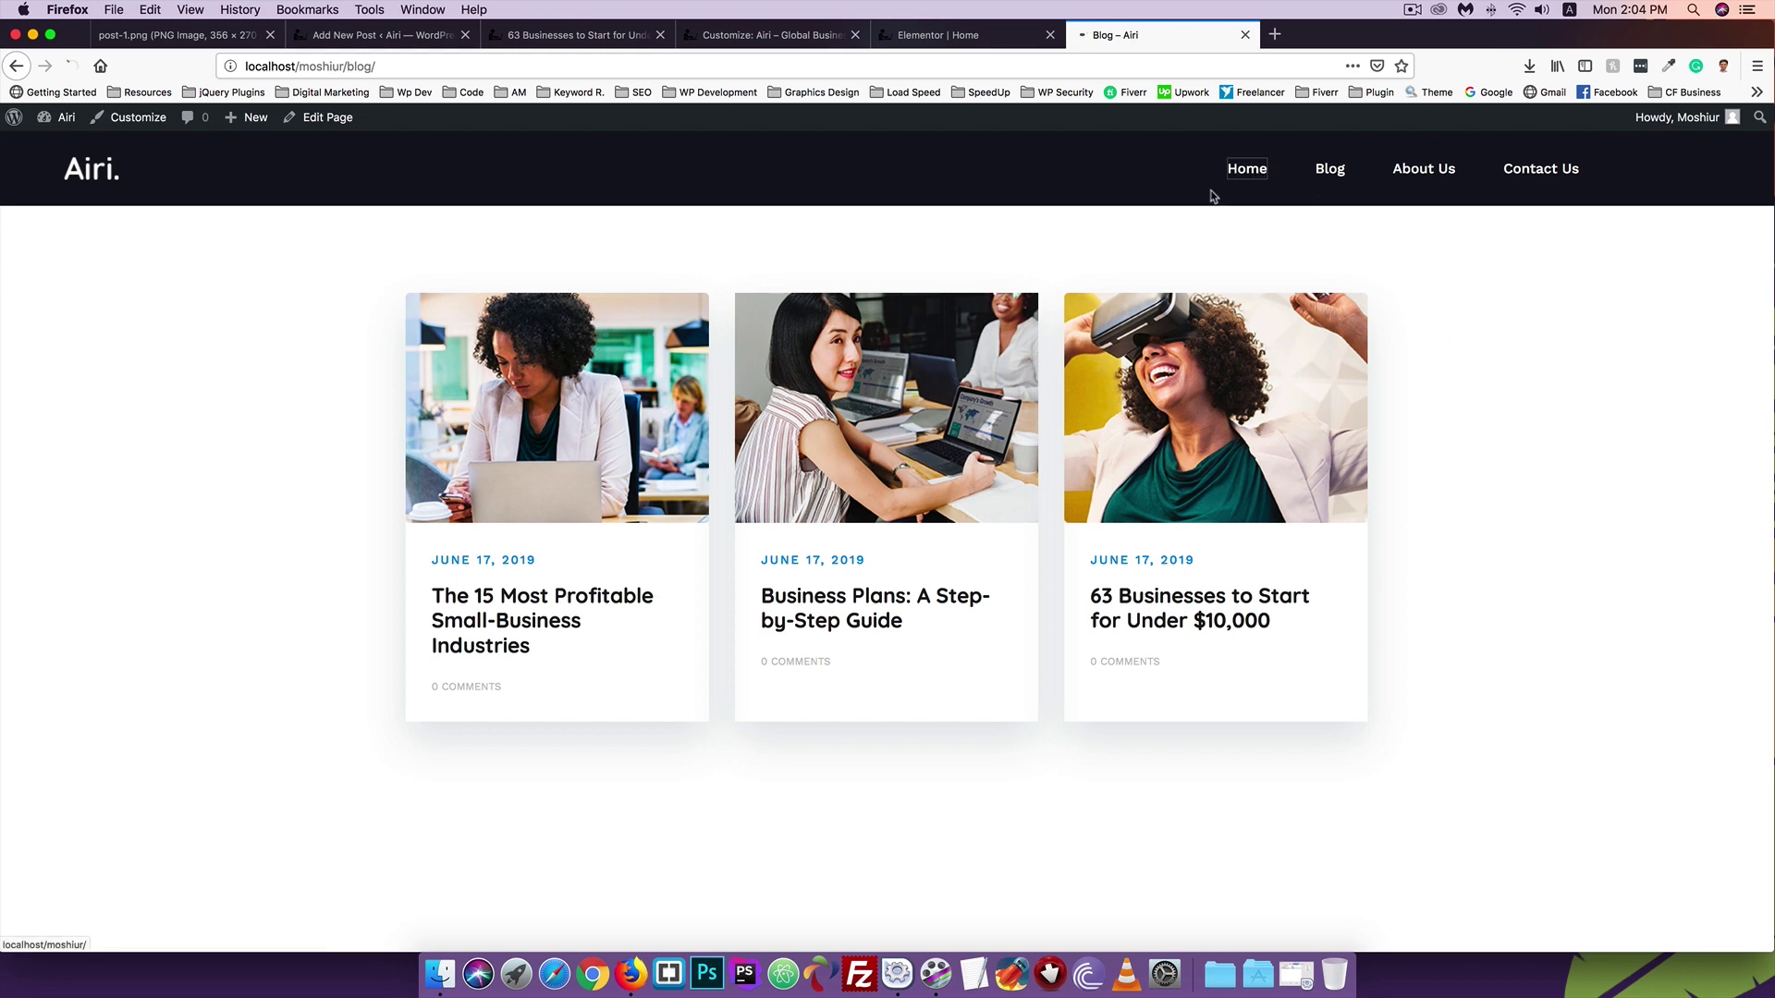
Check the card grid by moving between the Home and Blog pages
click(1259, 175)
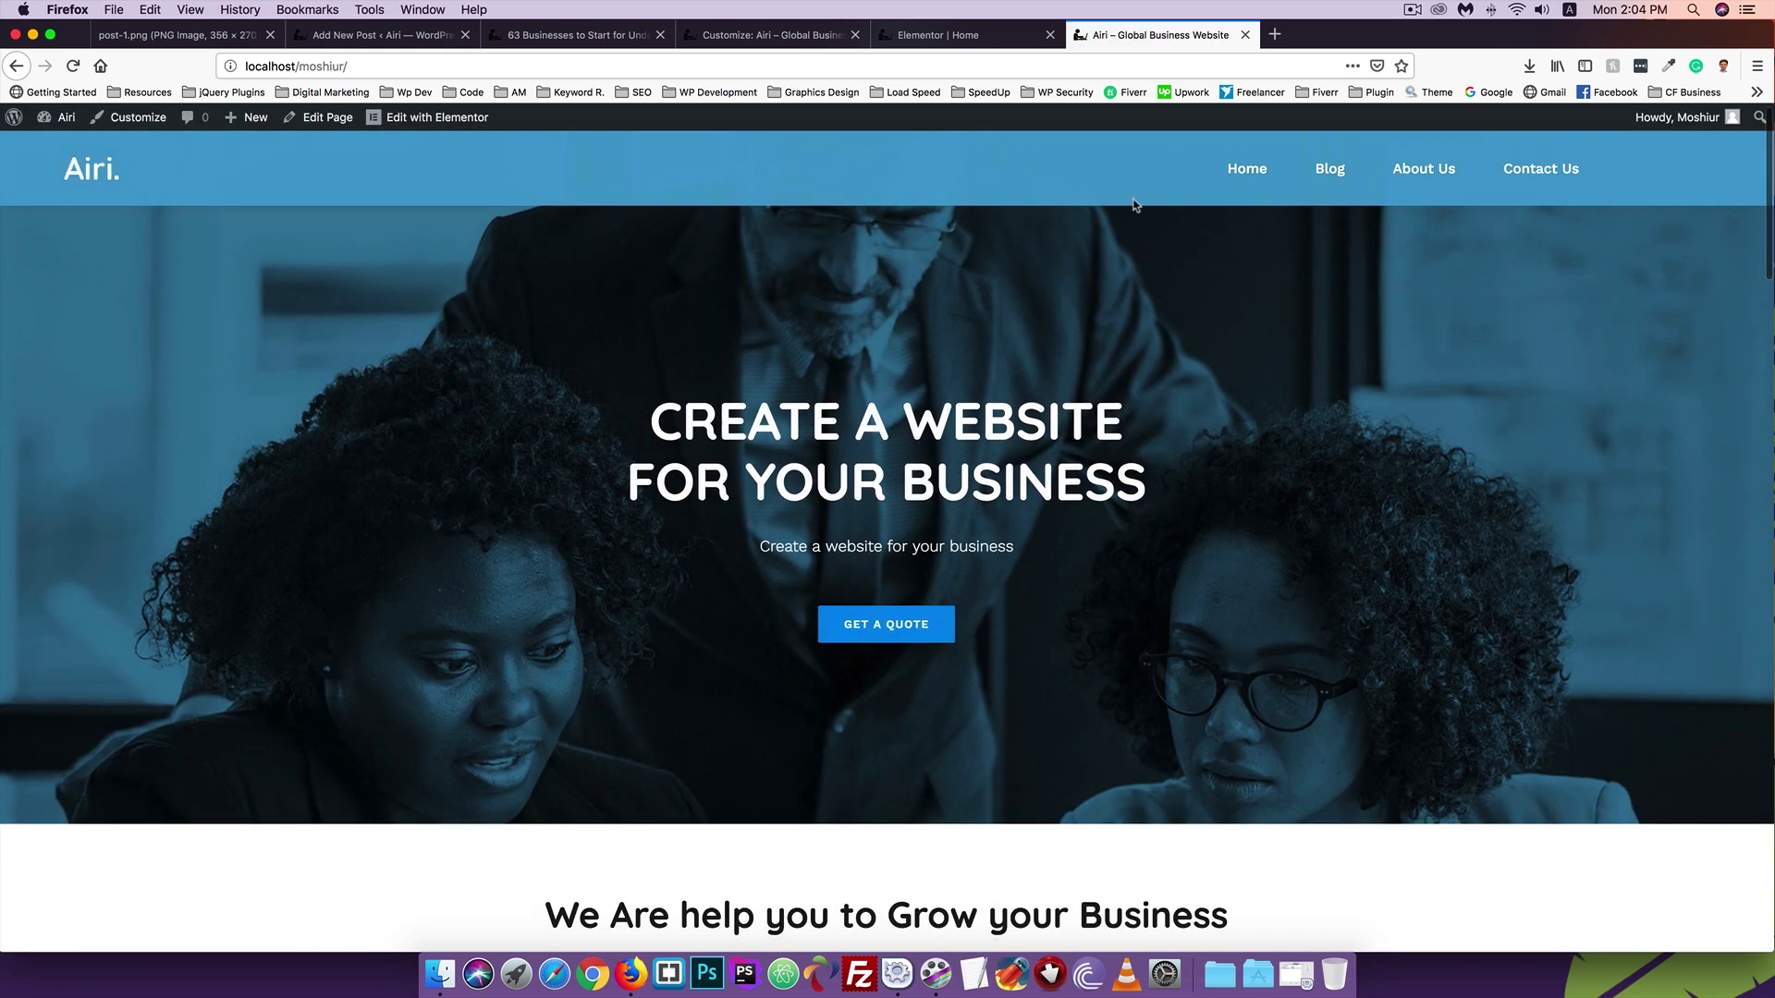
click(1325, 176)
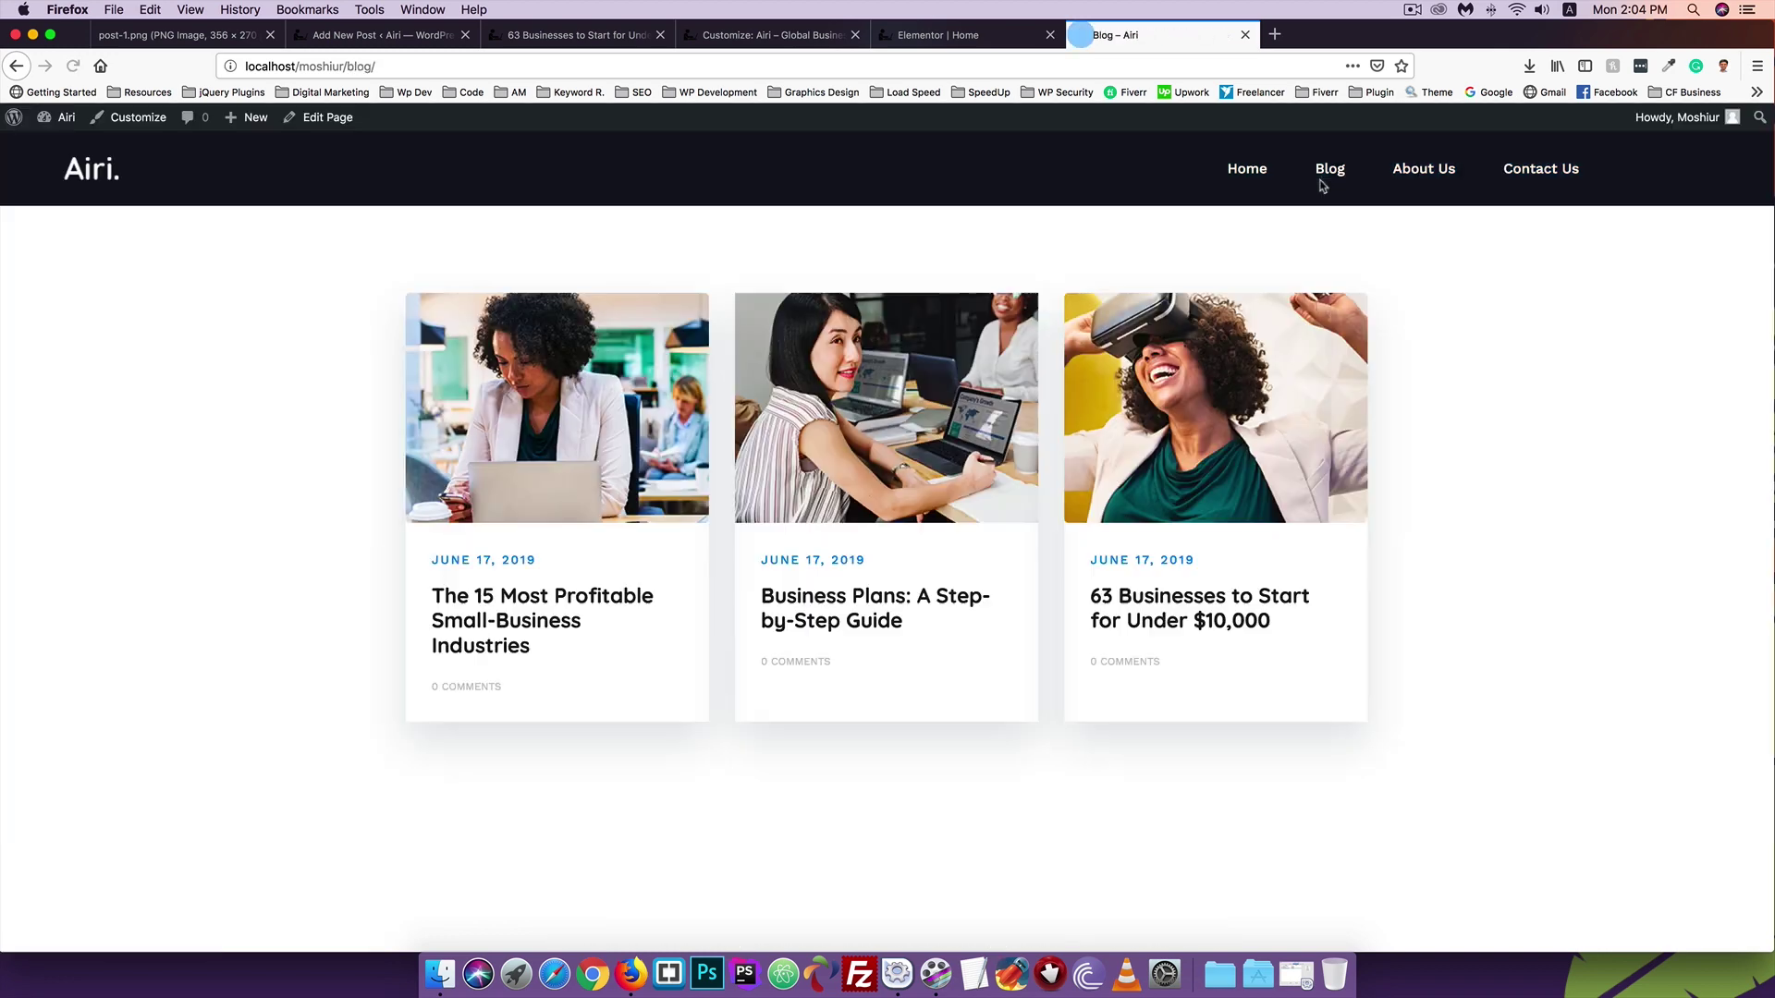
click(1240, 175)
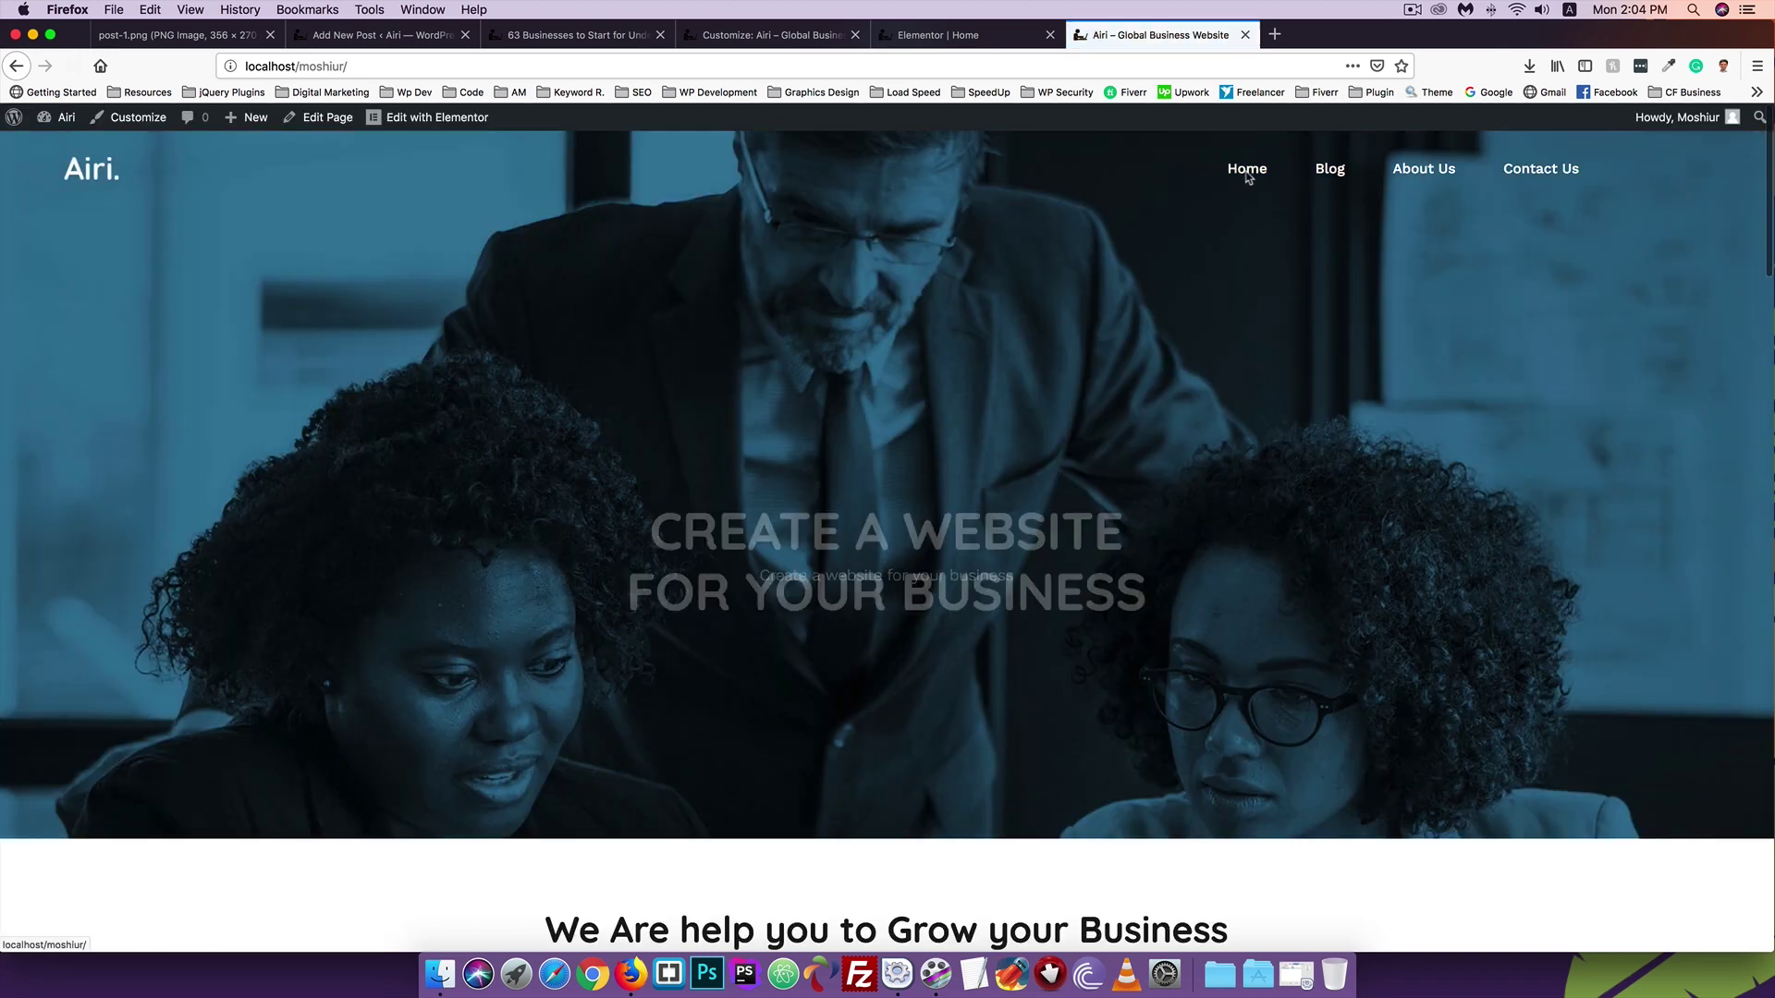
click(1325, 173)
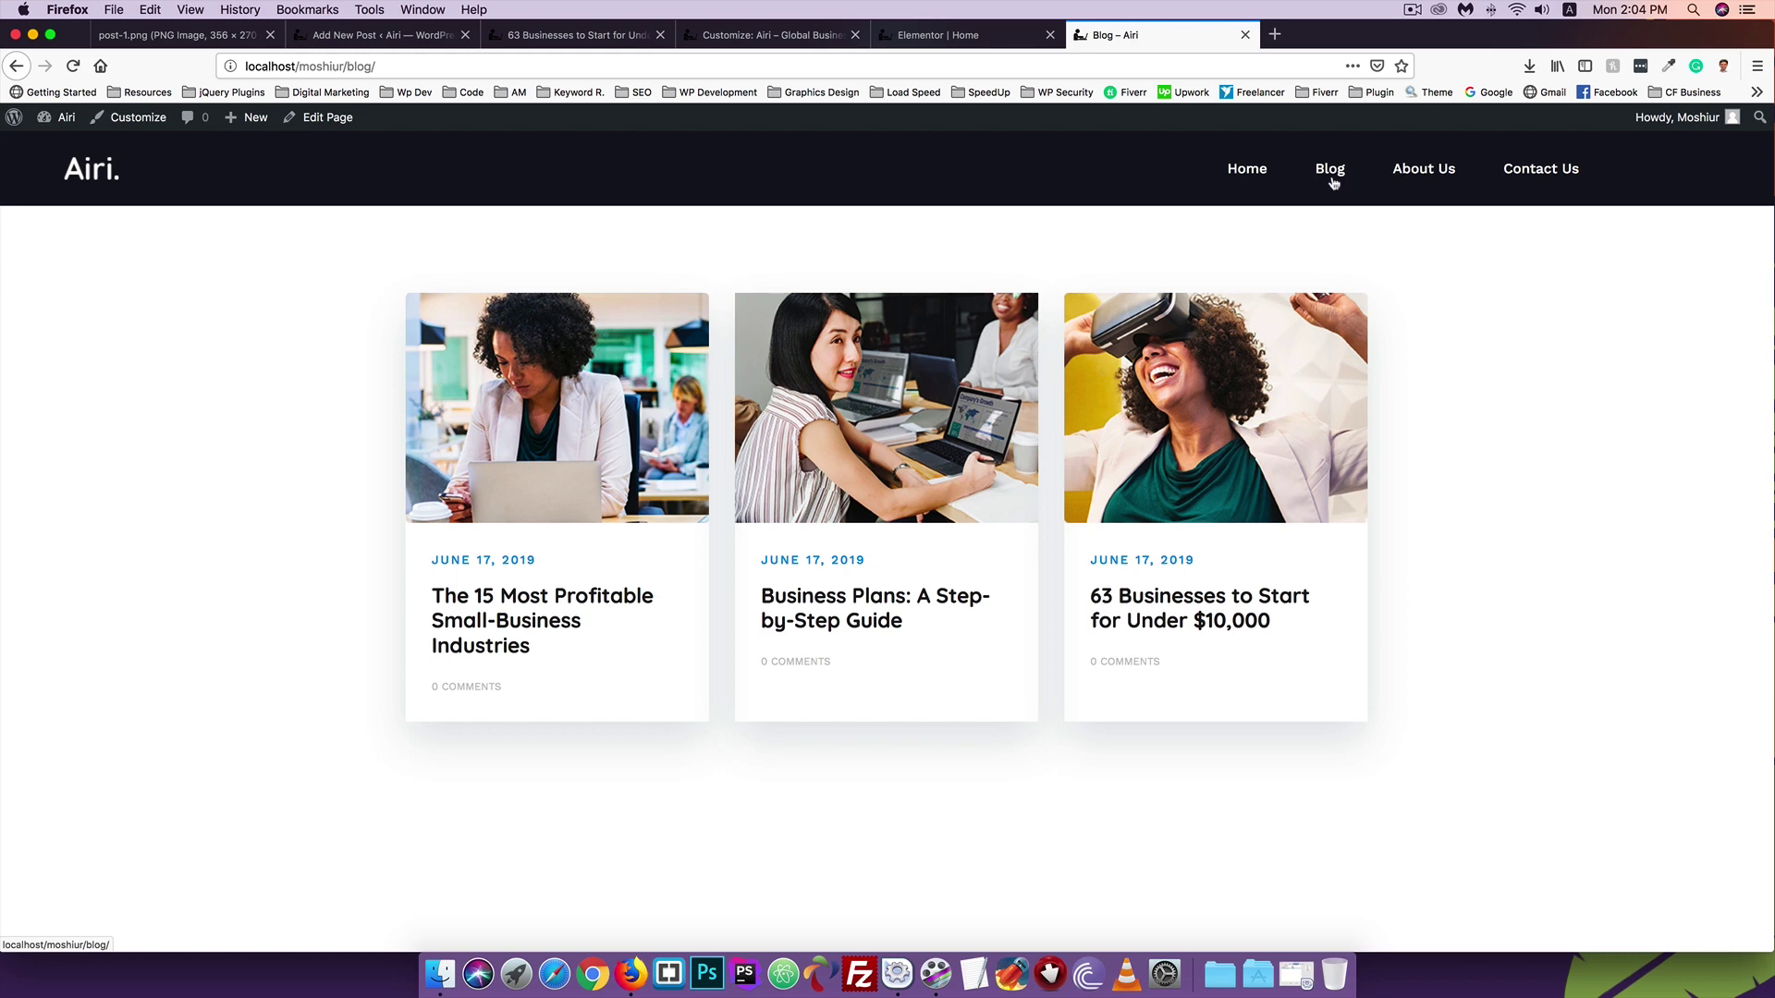
Inspect the Blog menu link and force its :focus state to find the dotted outline rule
right_click(1328, 179)
click(1368, 354)
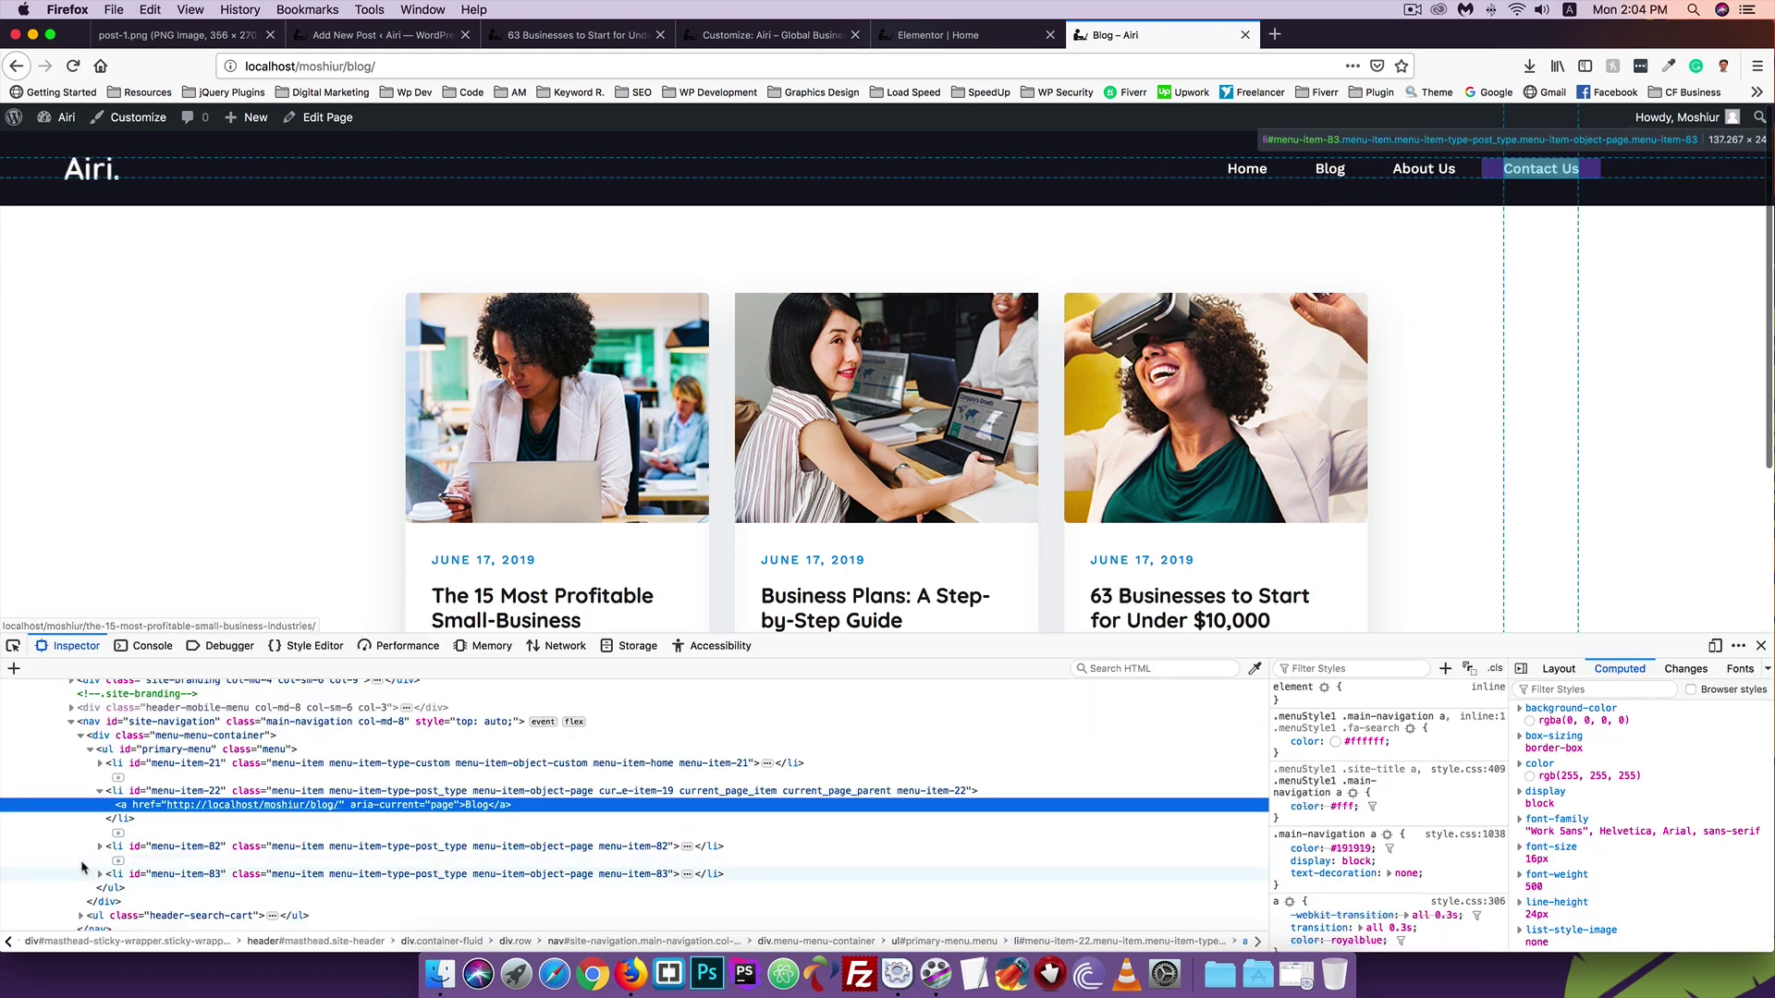
right_click(163, 808)
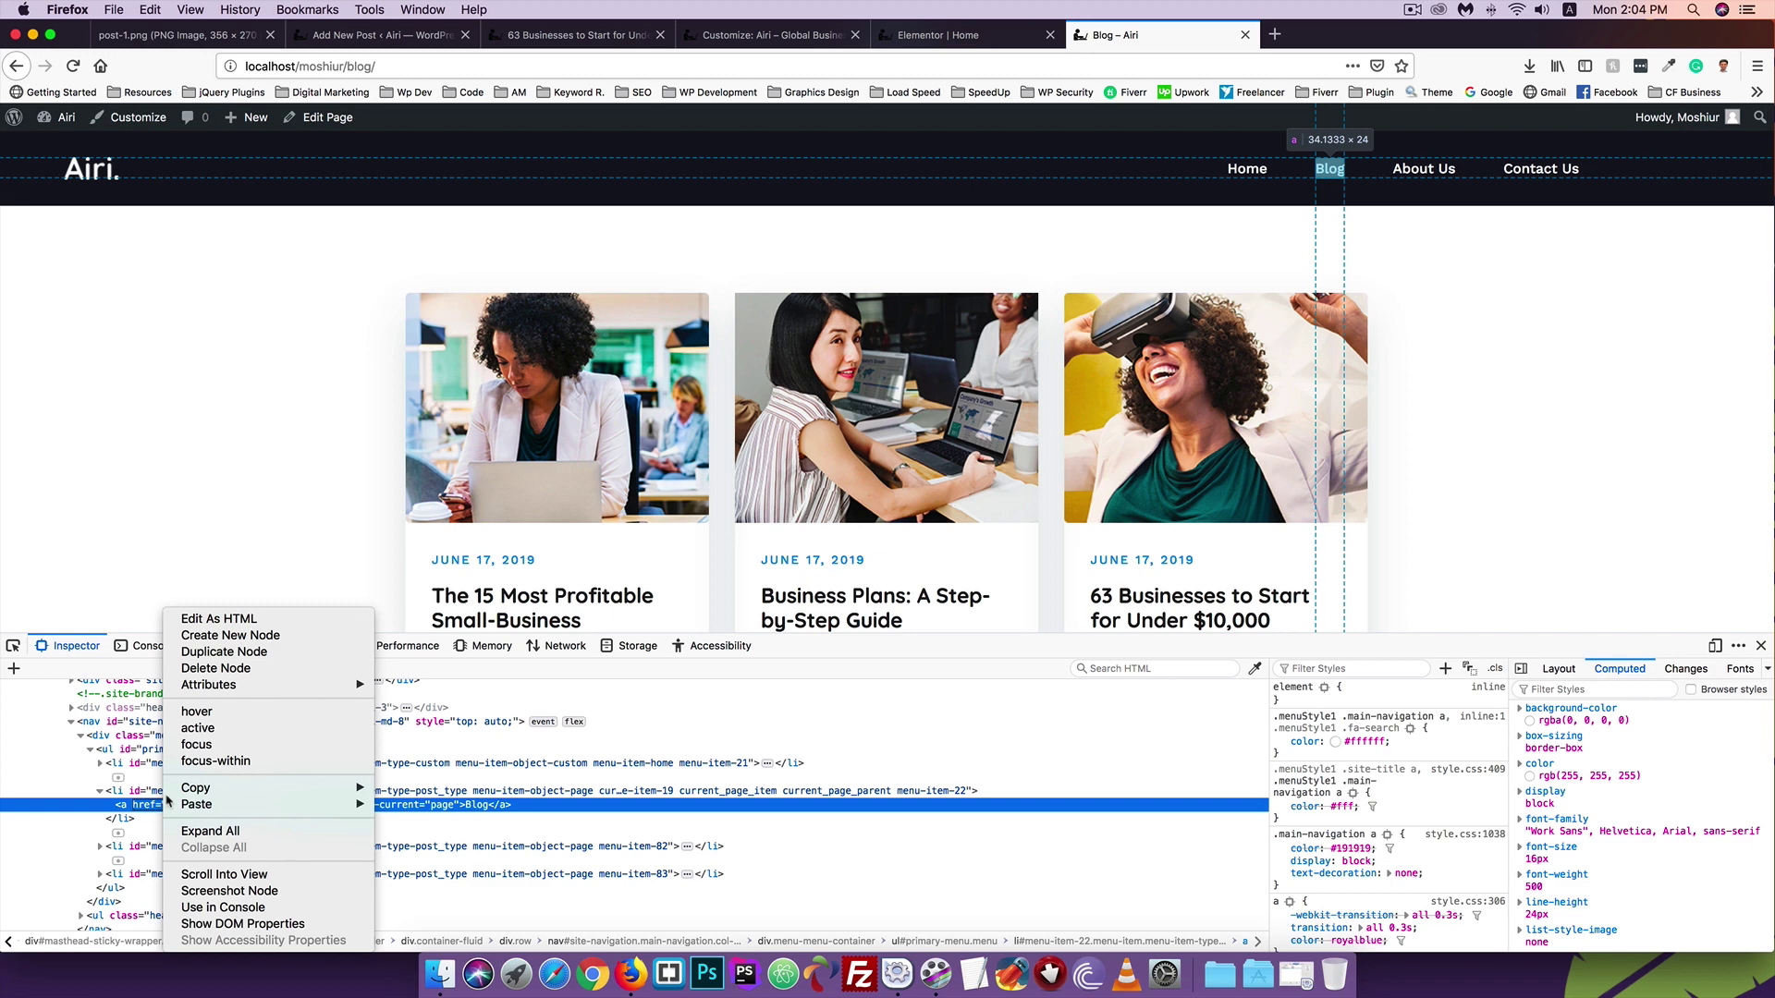
click(197, 745)
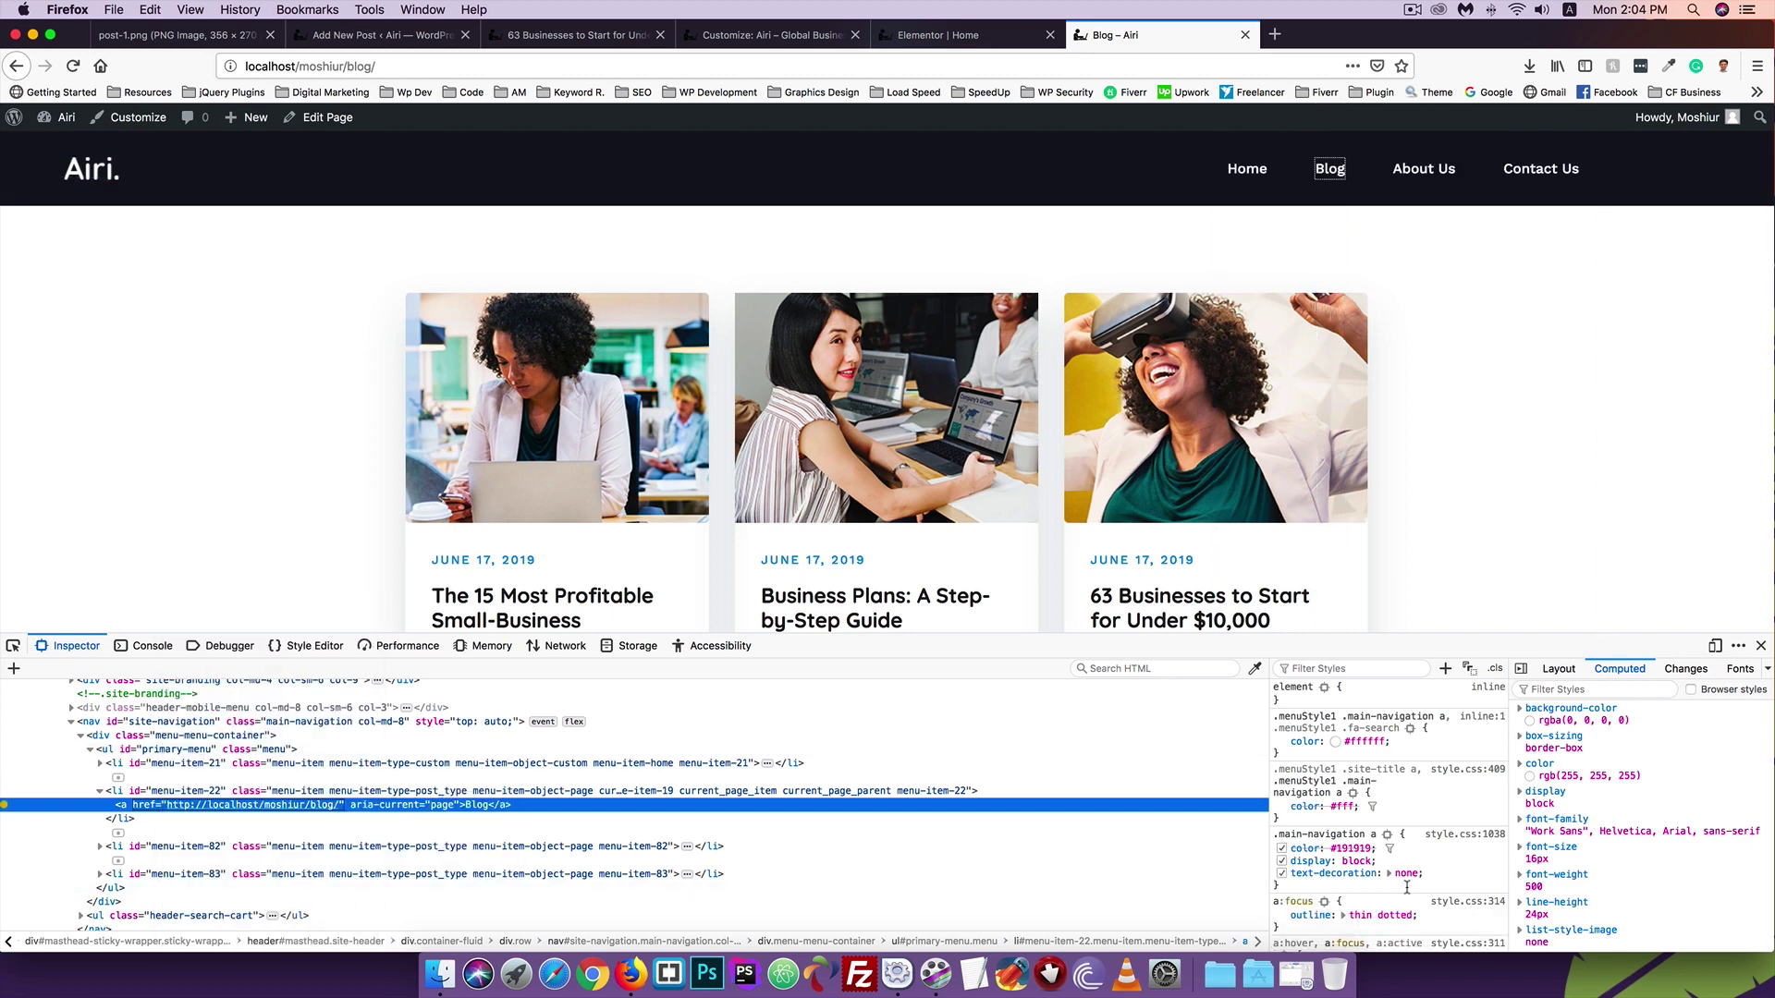
scroll(1387, 814, down, 2)
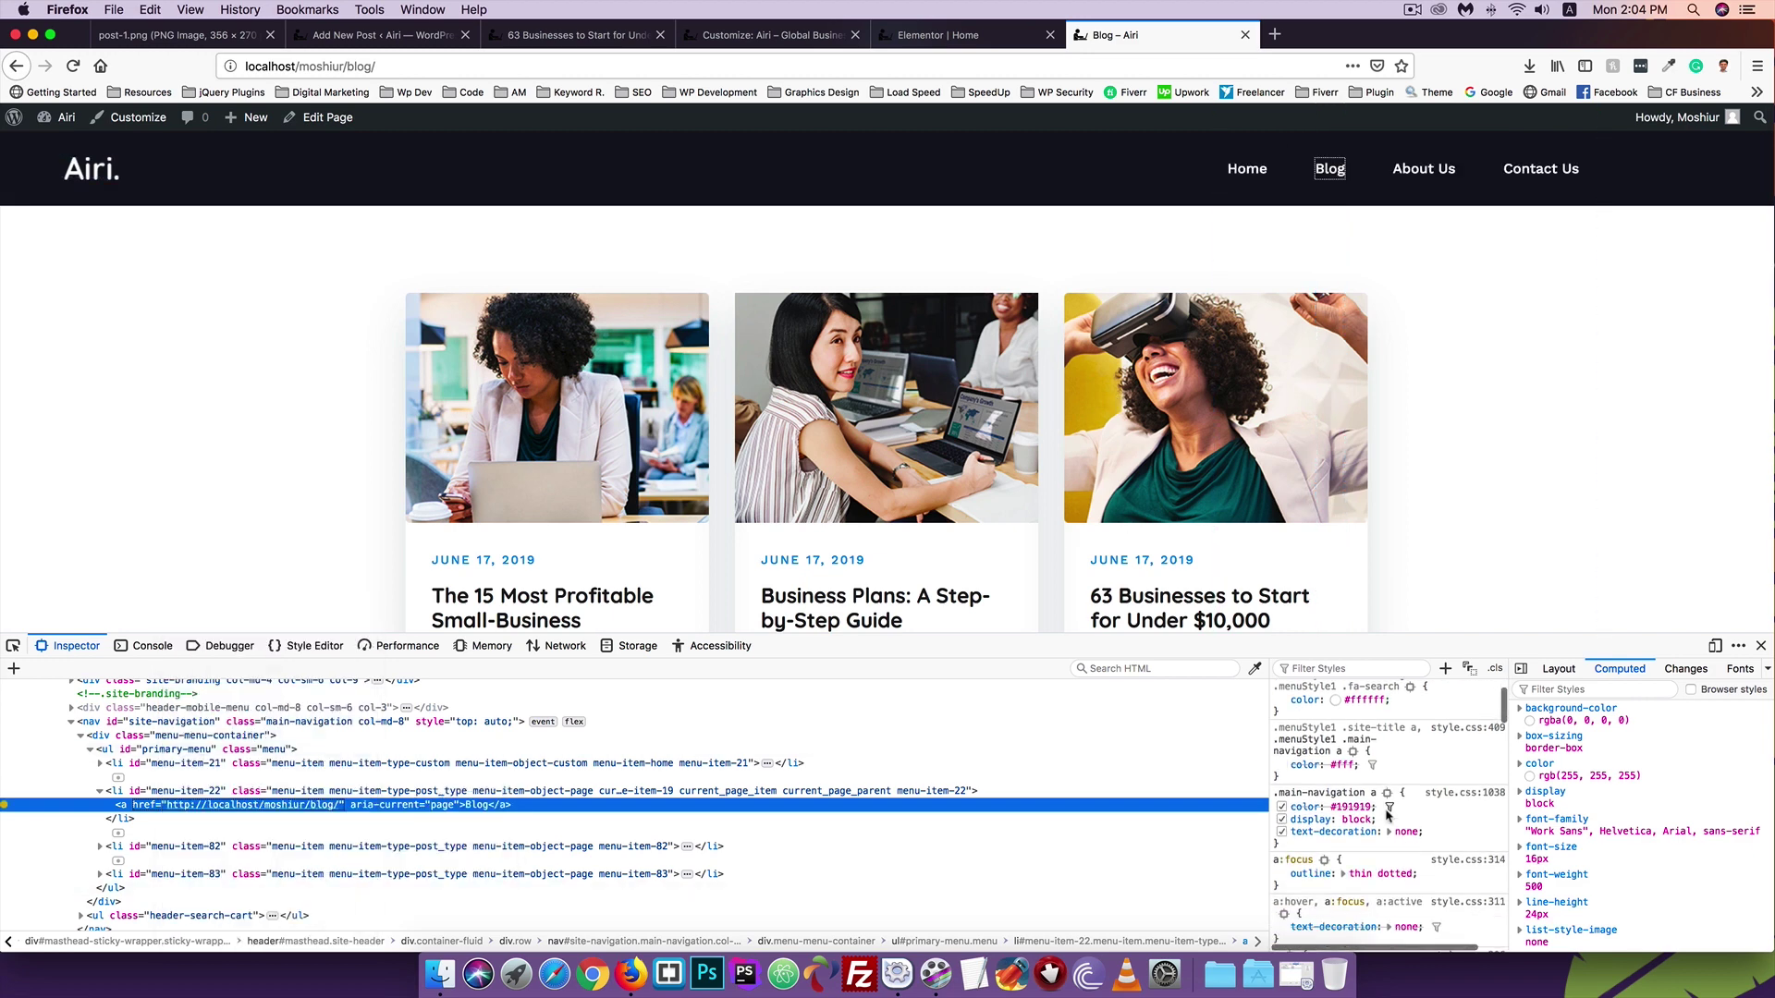
scroll(1387, 813, down, 6)
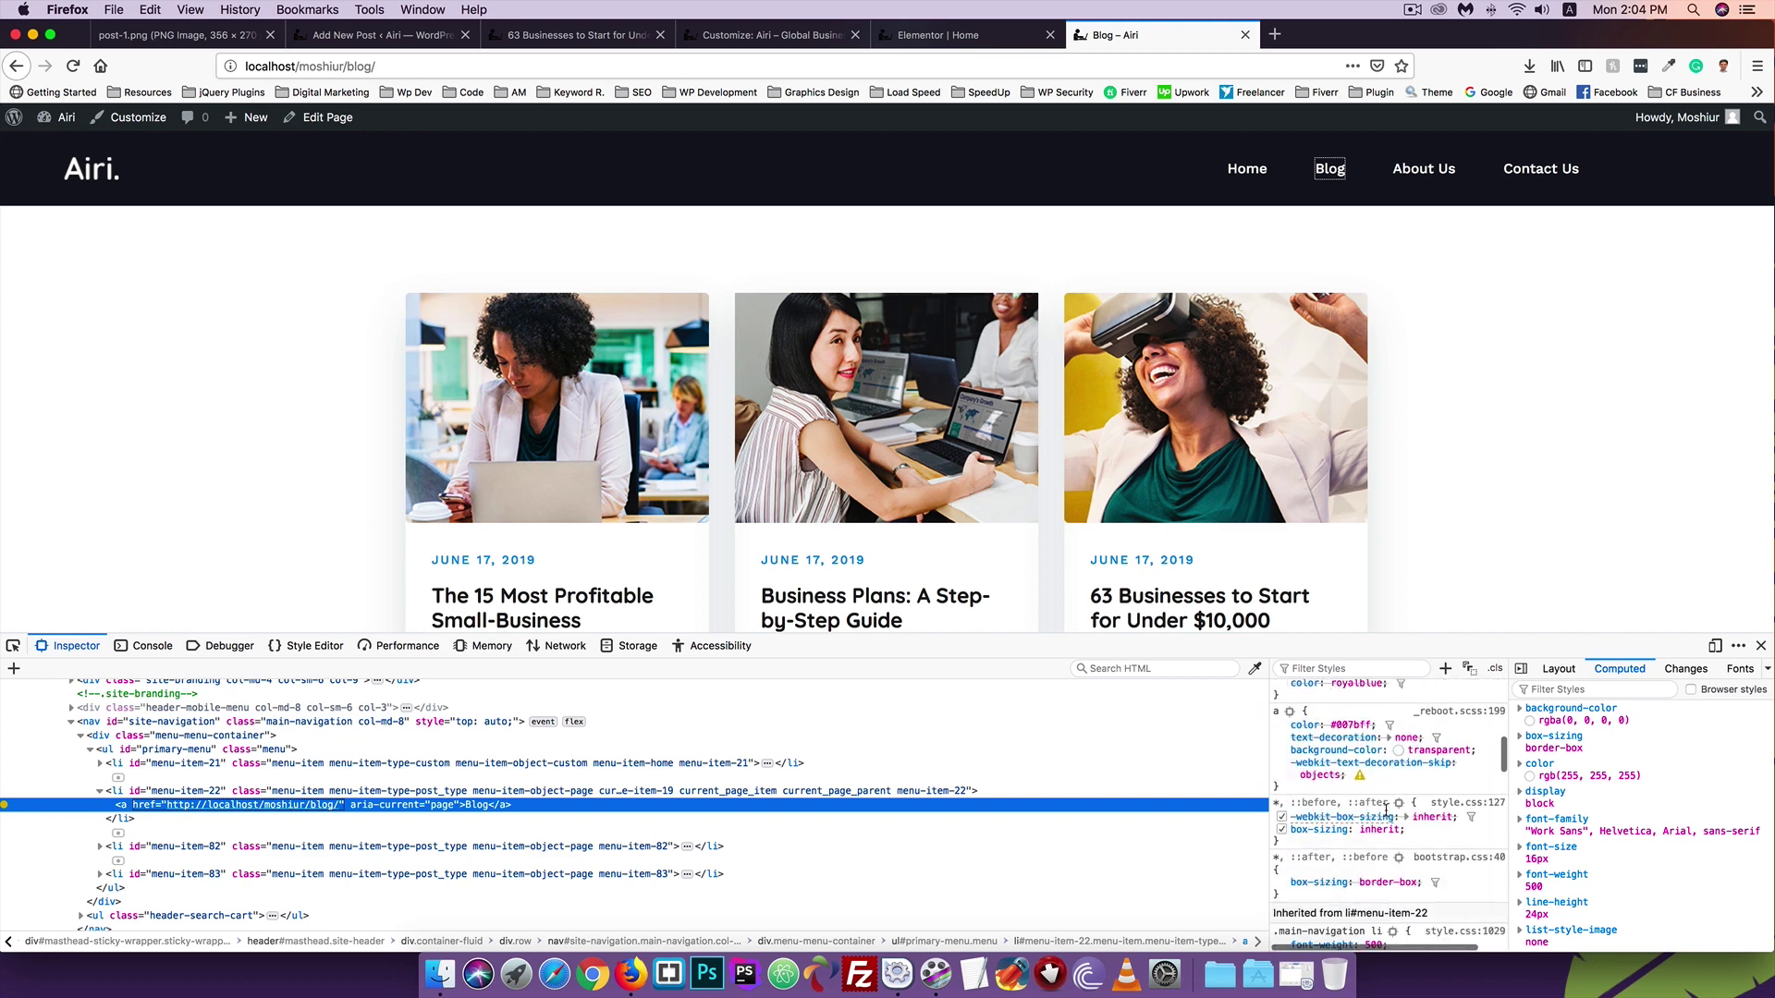
scroll(1386, 809, up, 8)
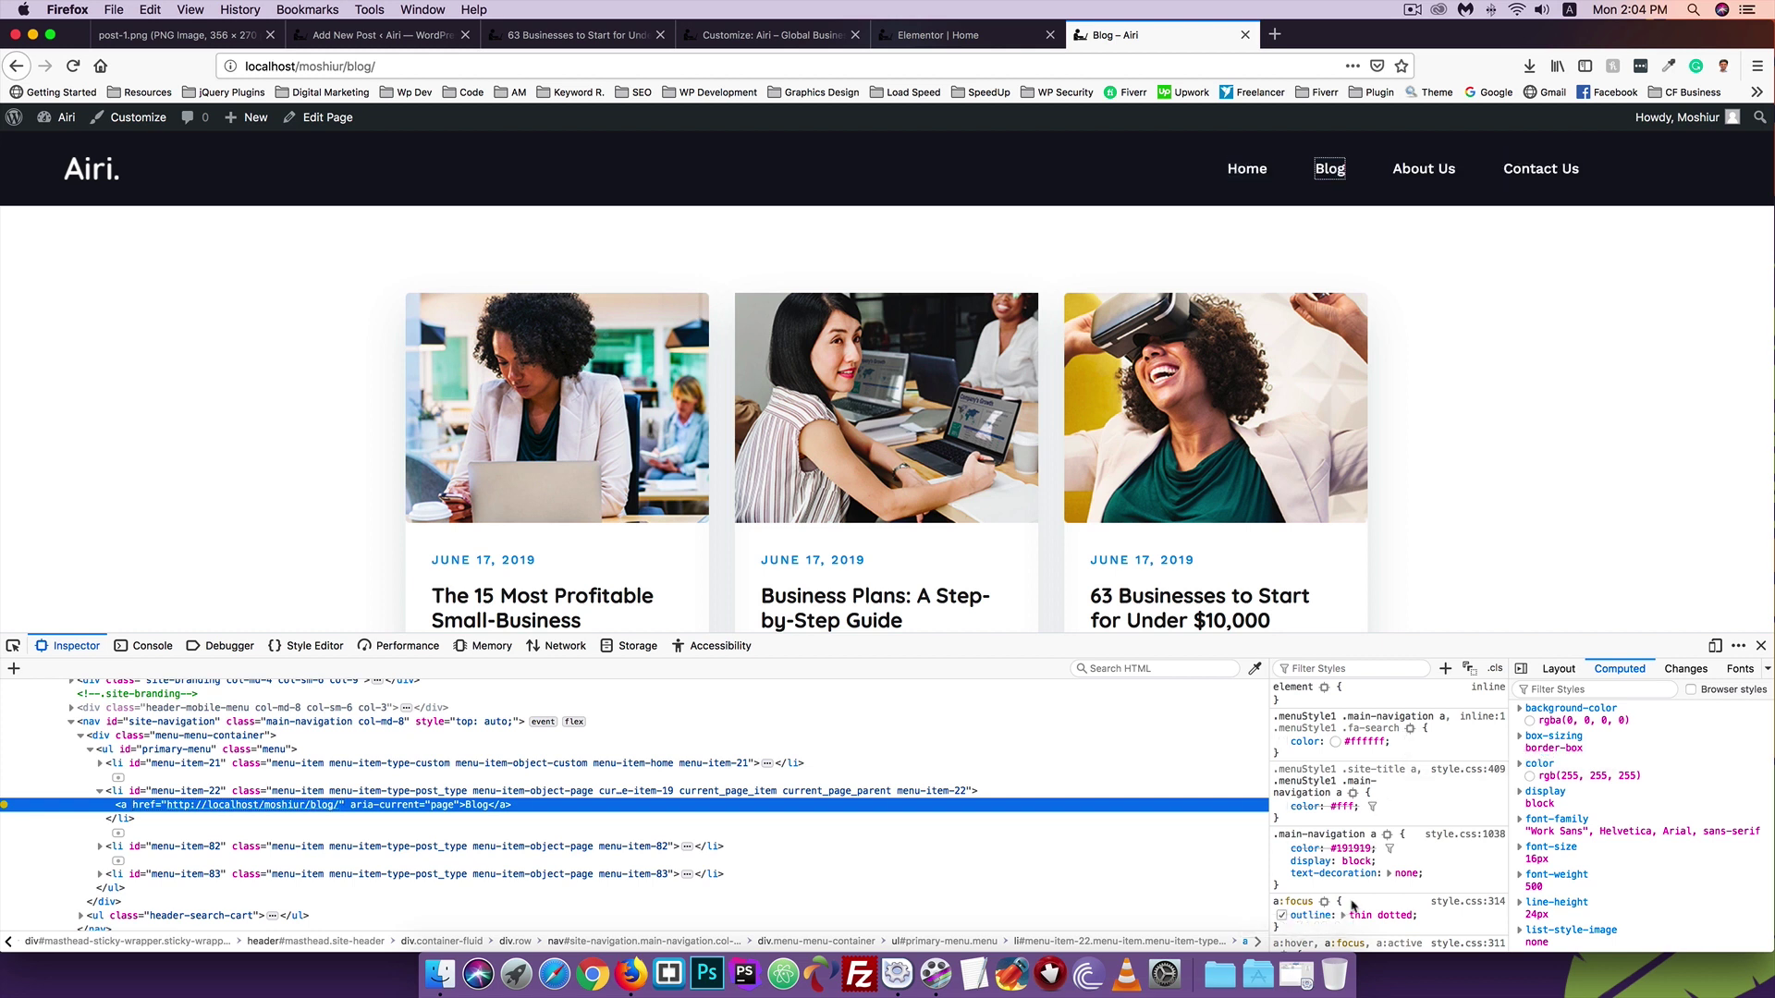
scroll(1322, 885, down, 1)
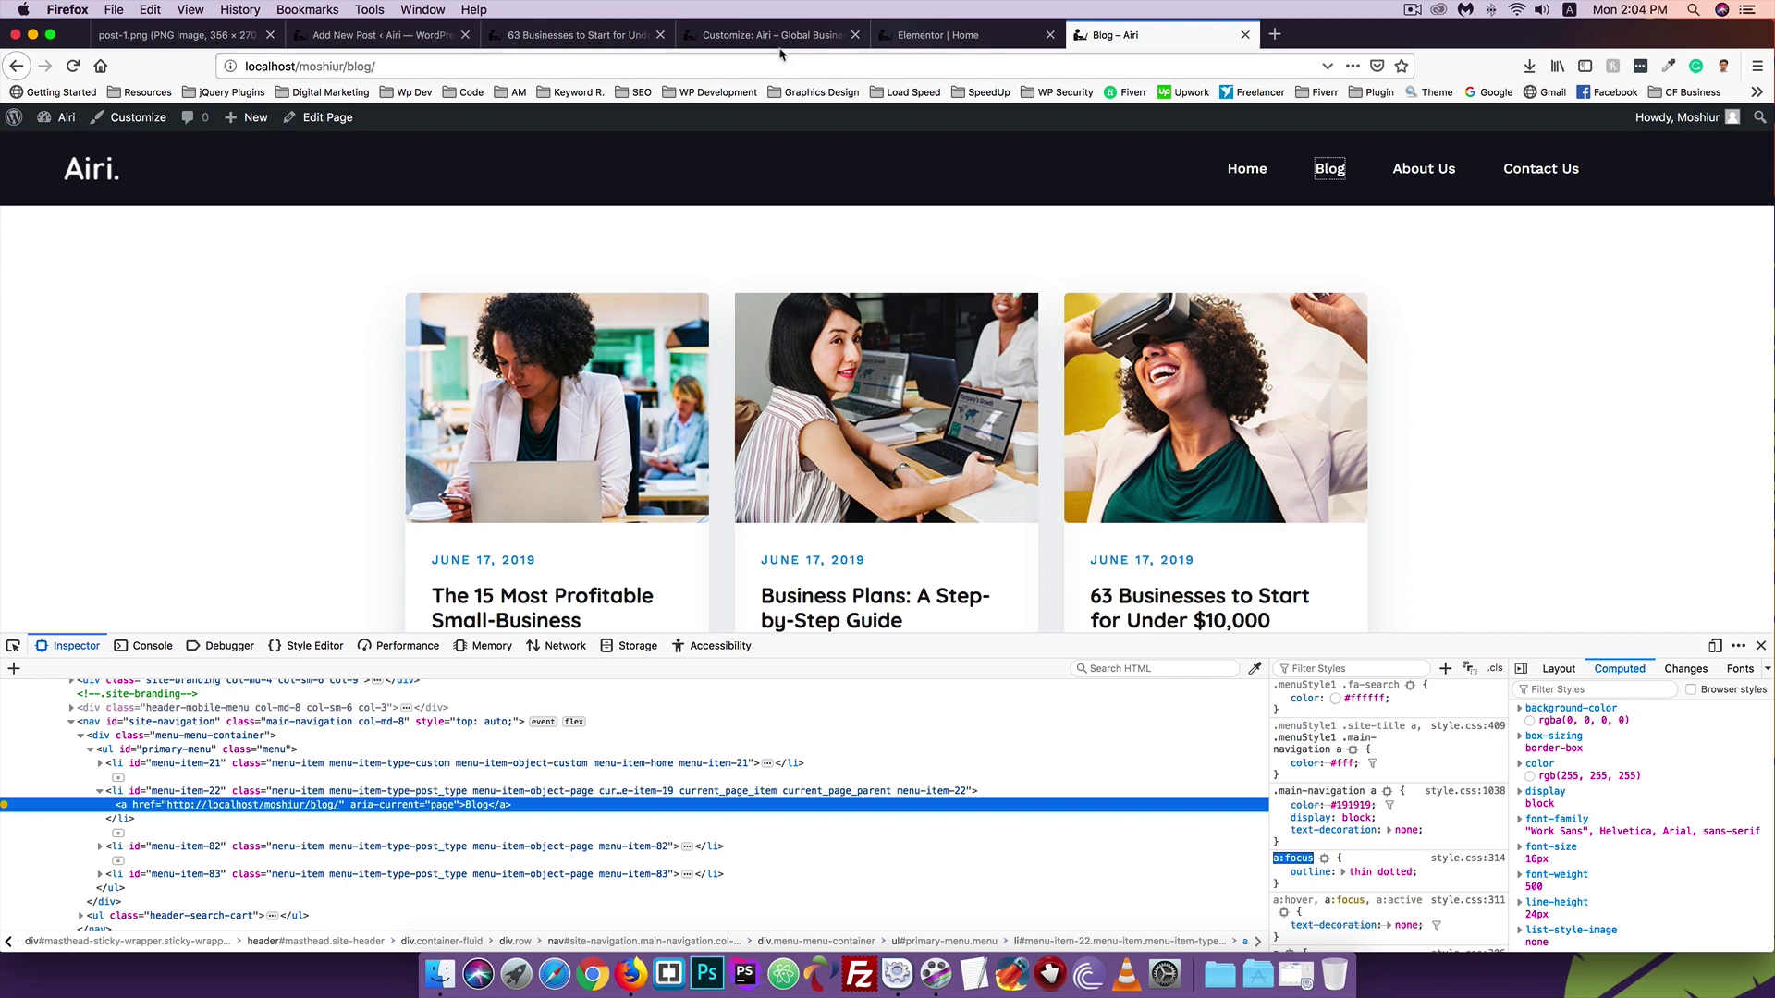
click(832, 35)
Add 'a:focus,' before the button:focus rule in Additional CSS and publish
click(16, 188)
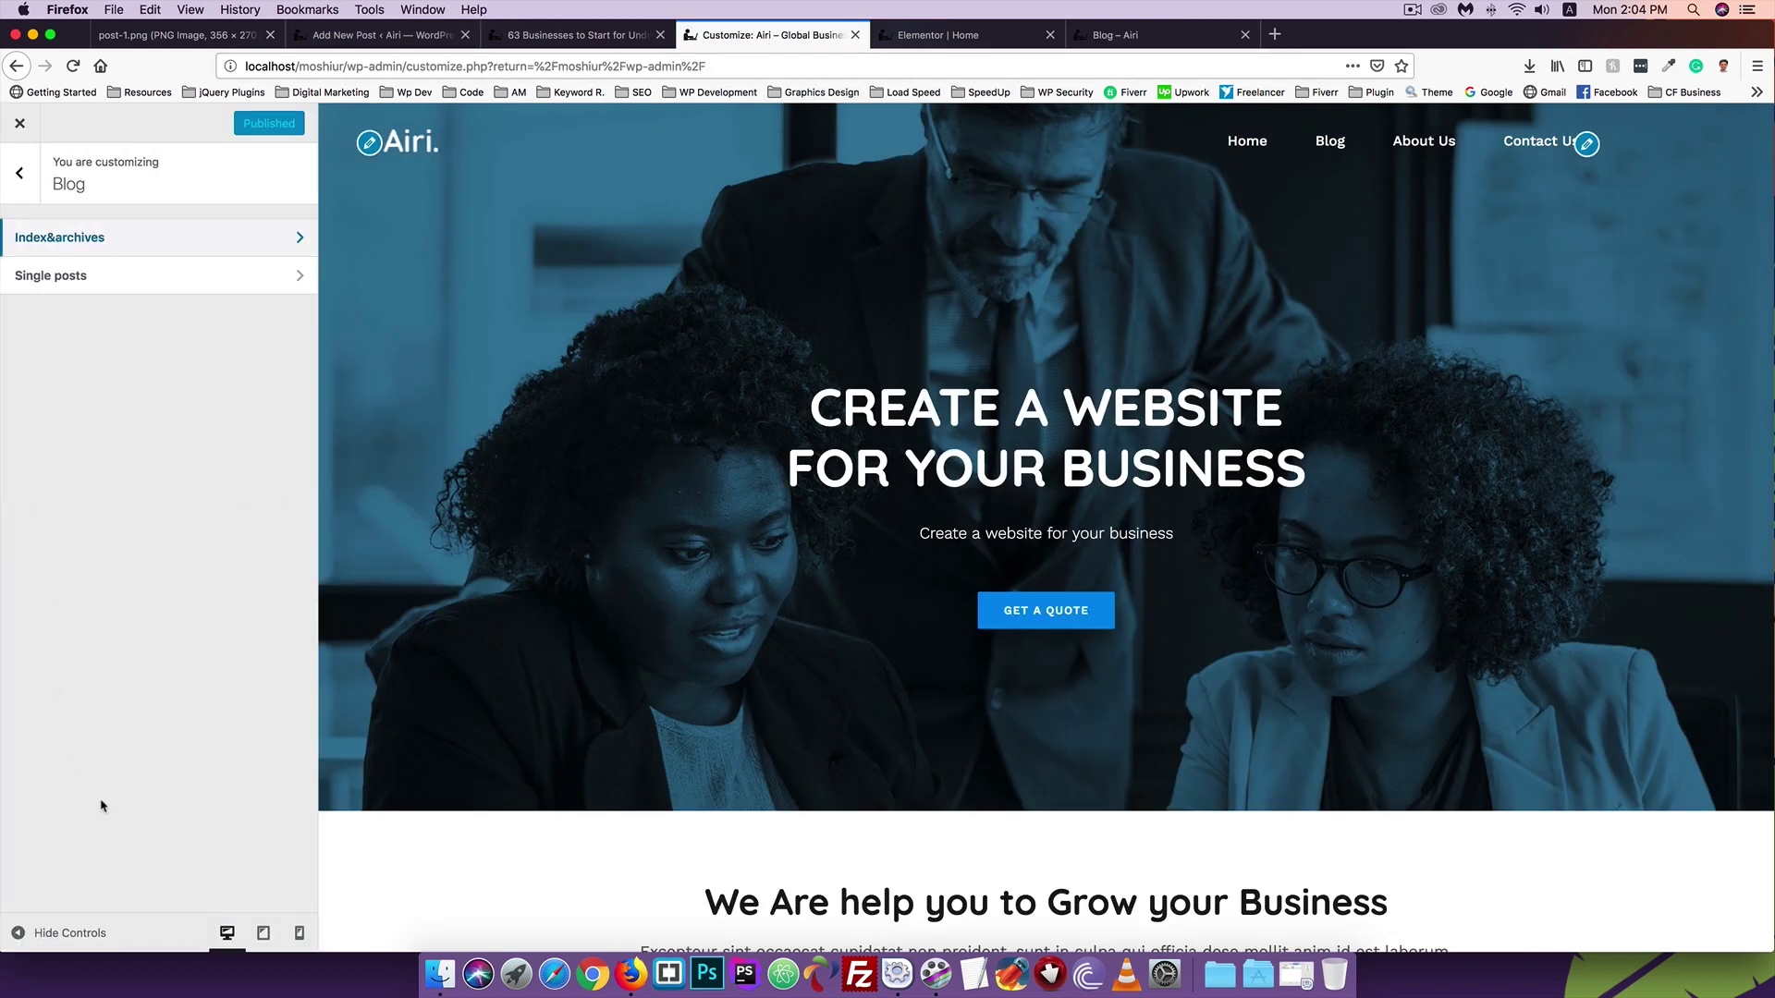
click(16, 188)
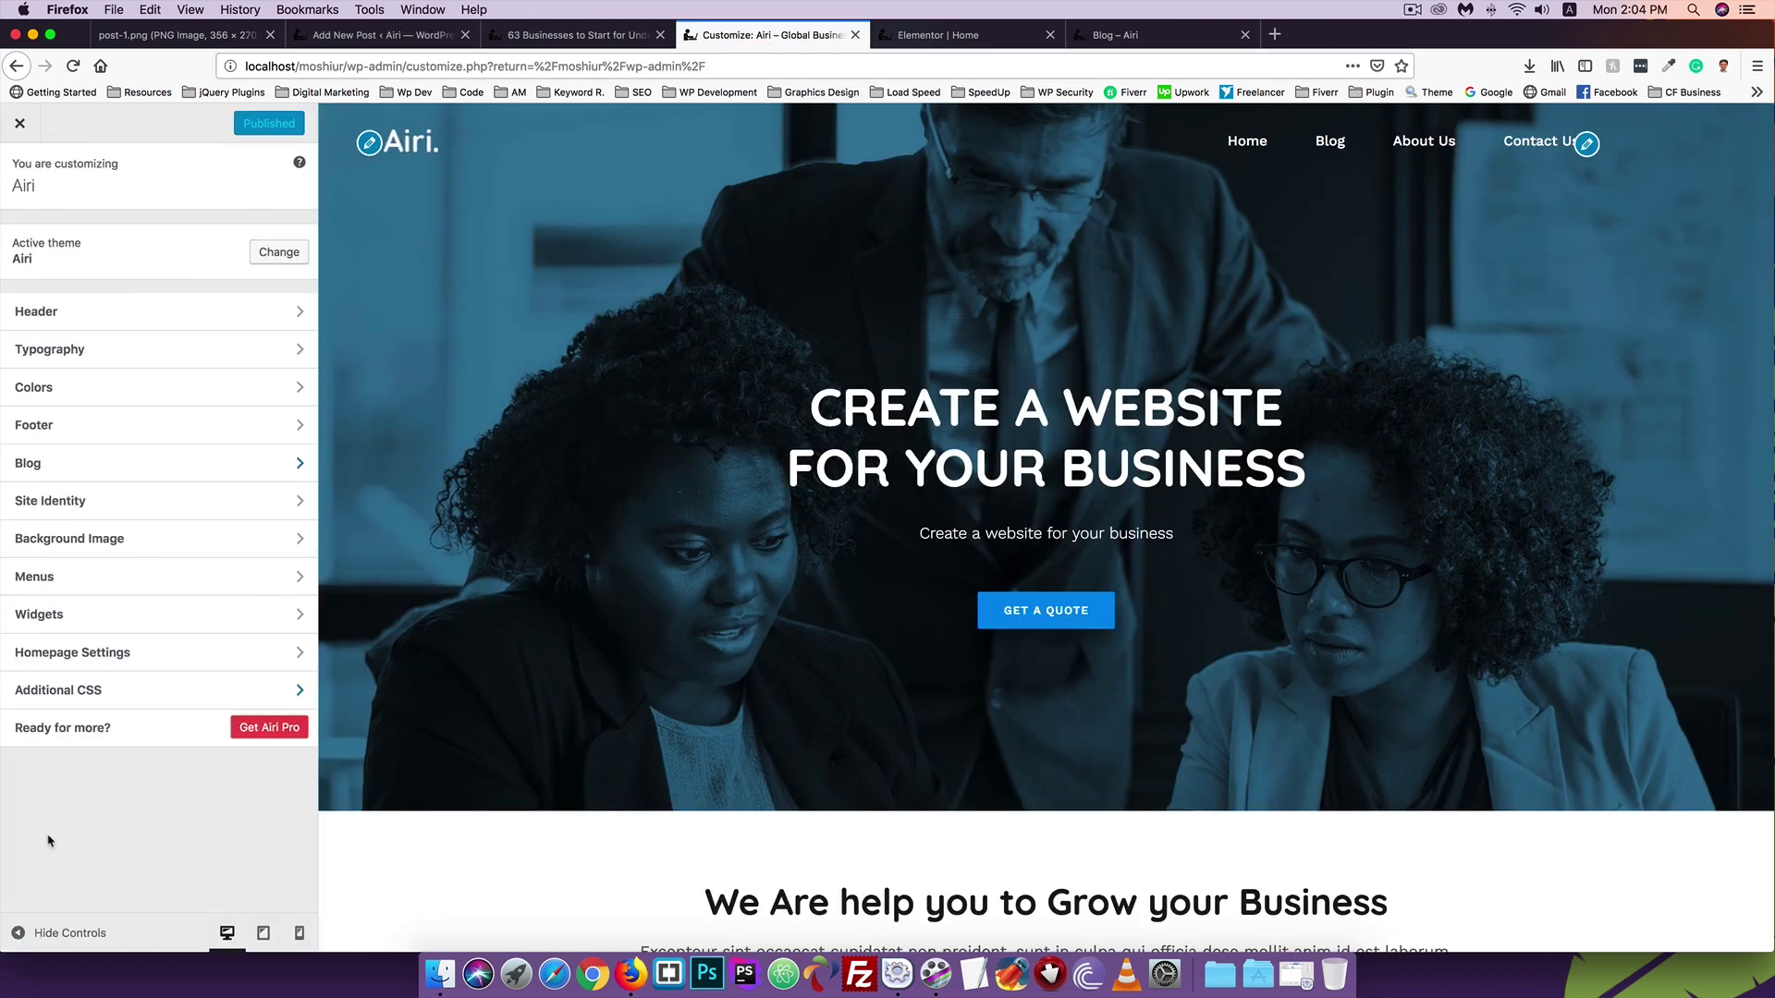
click(67, 705)
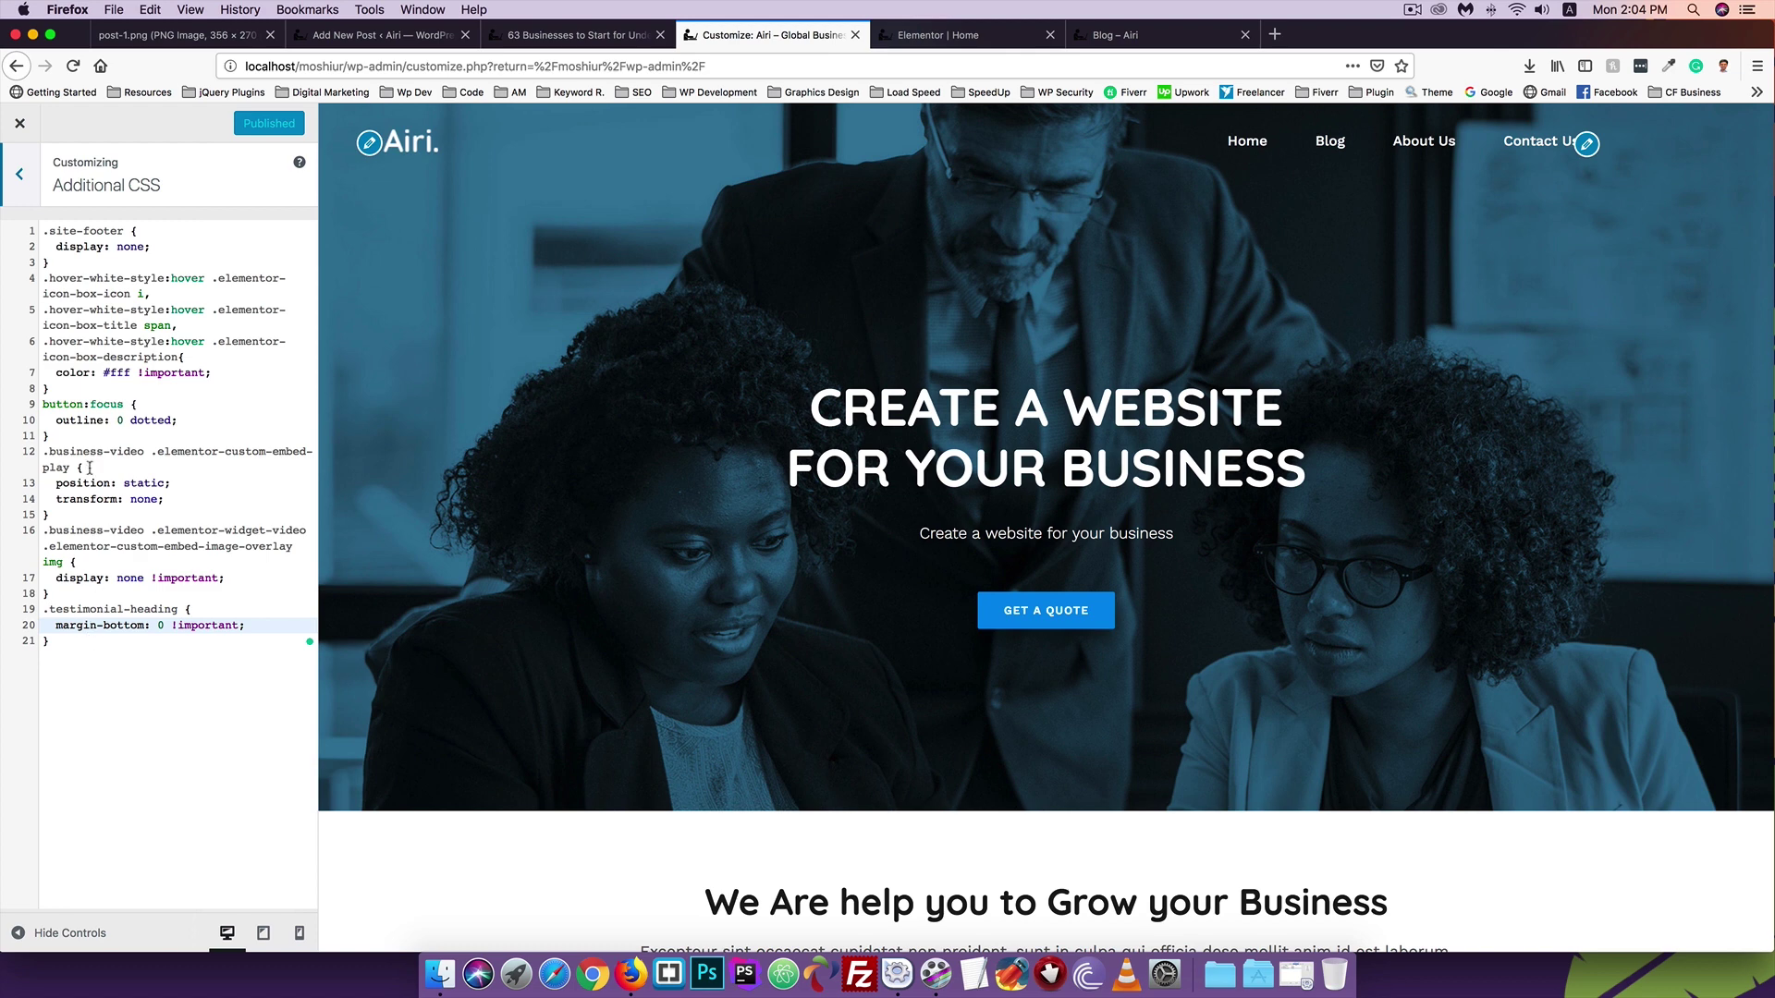
click(76, 393)
key(Return)
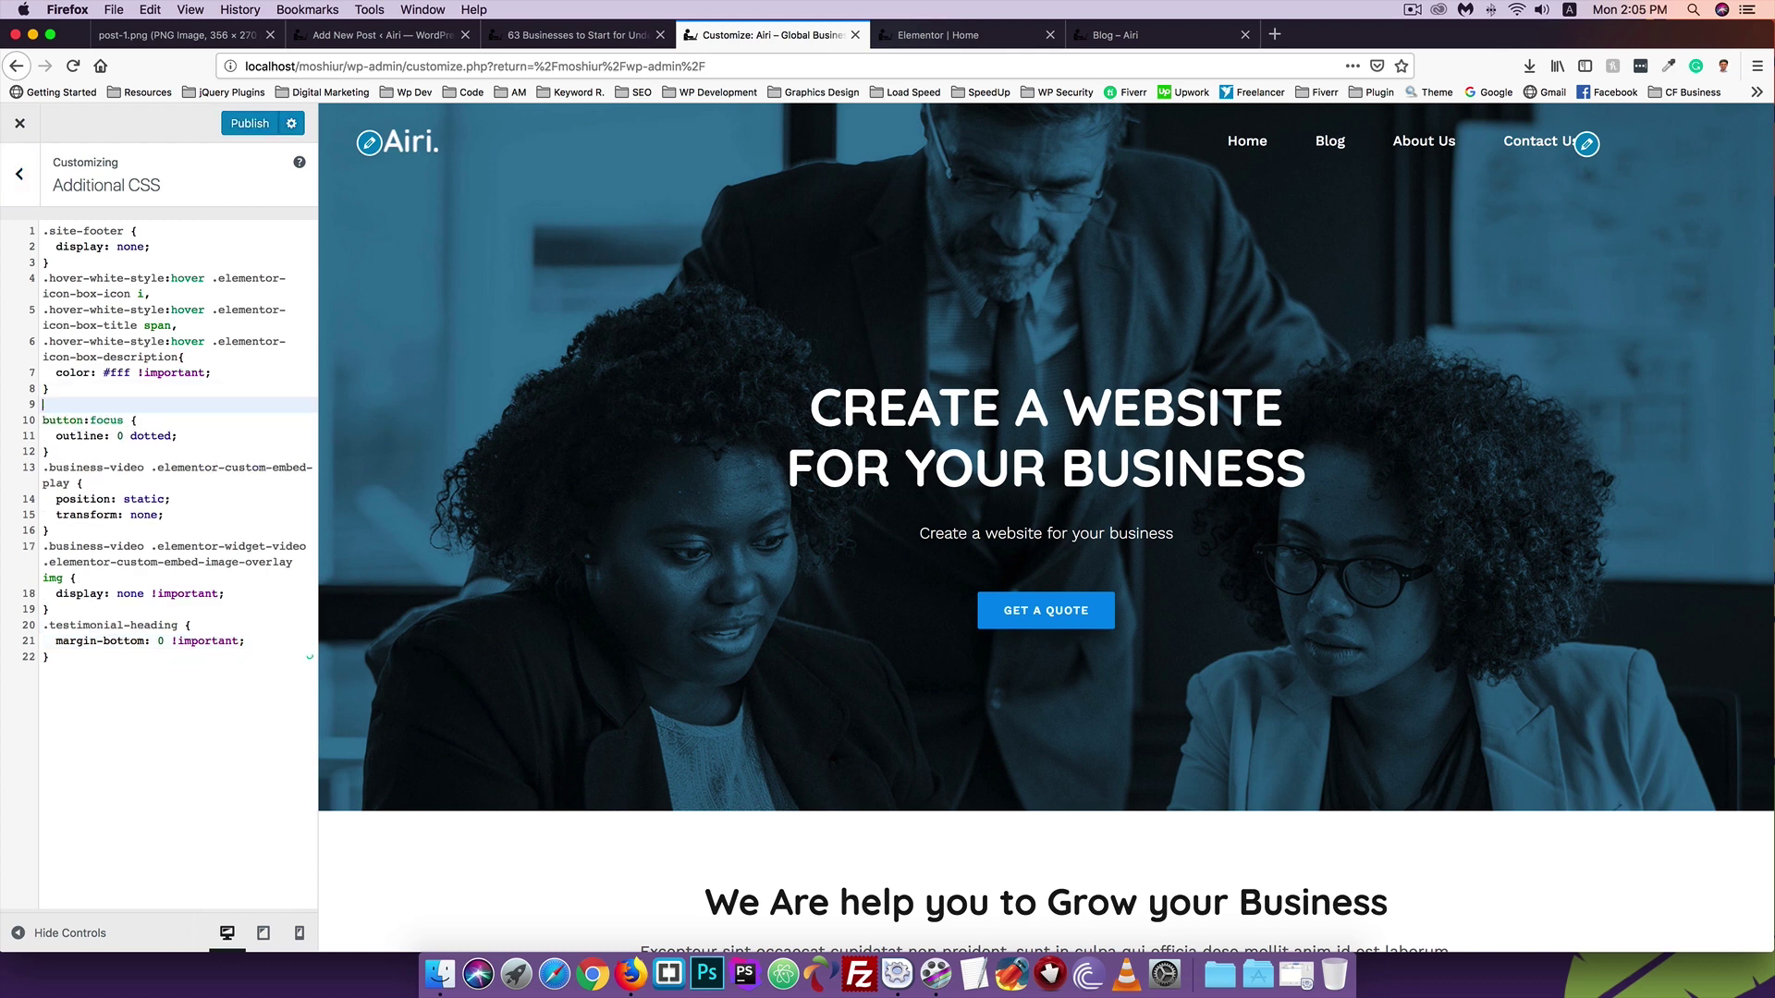
text(a:focus,)
click(250, 124)
Close developer tools and check the live Home and Blog pages for the link outline
click(1157, 35)
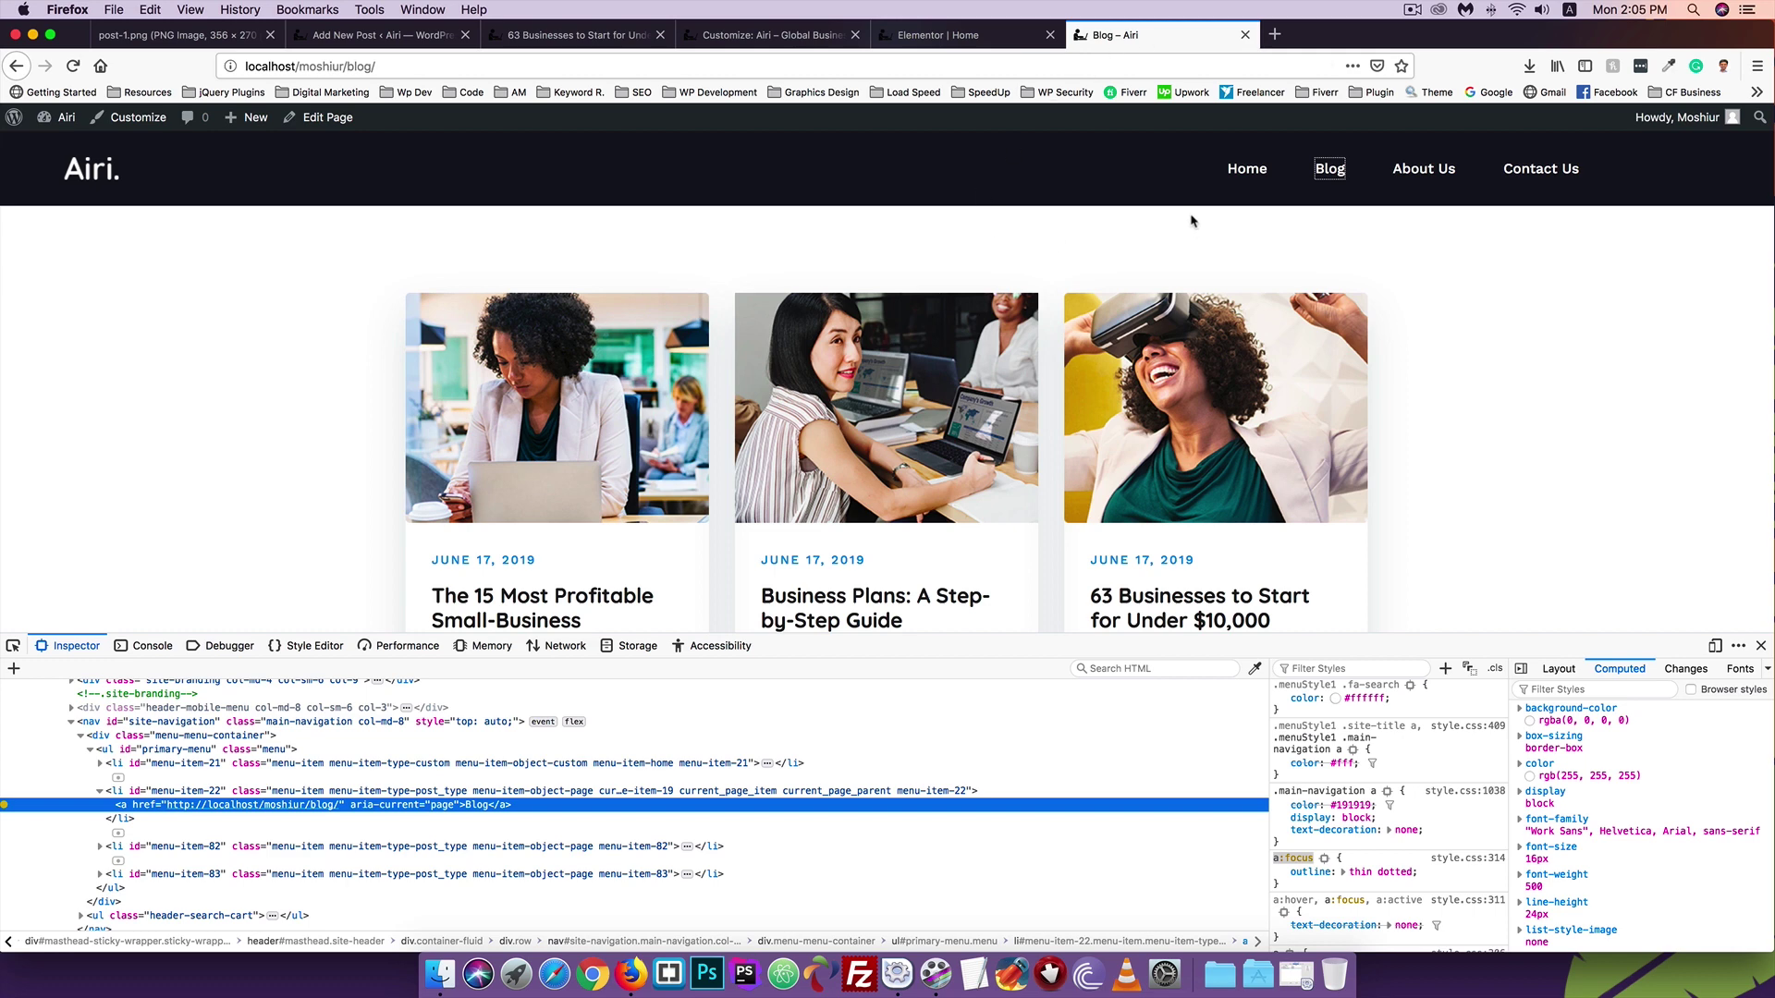
click(1232, 171)
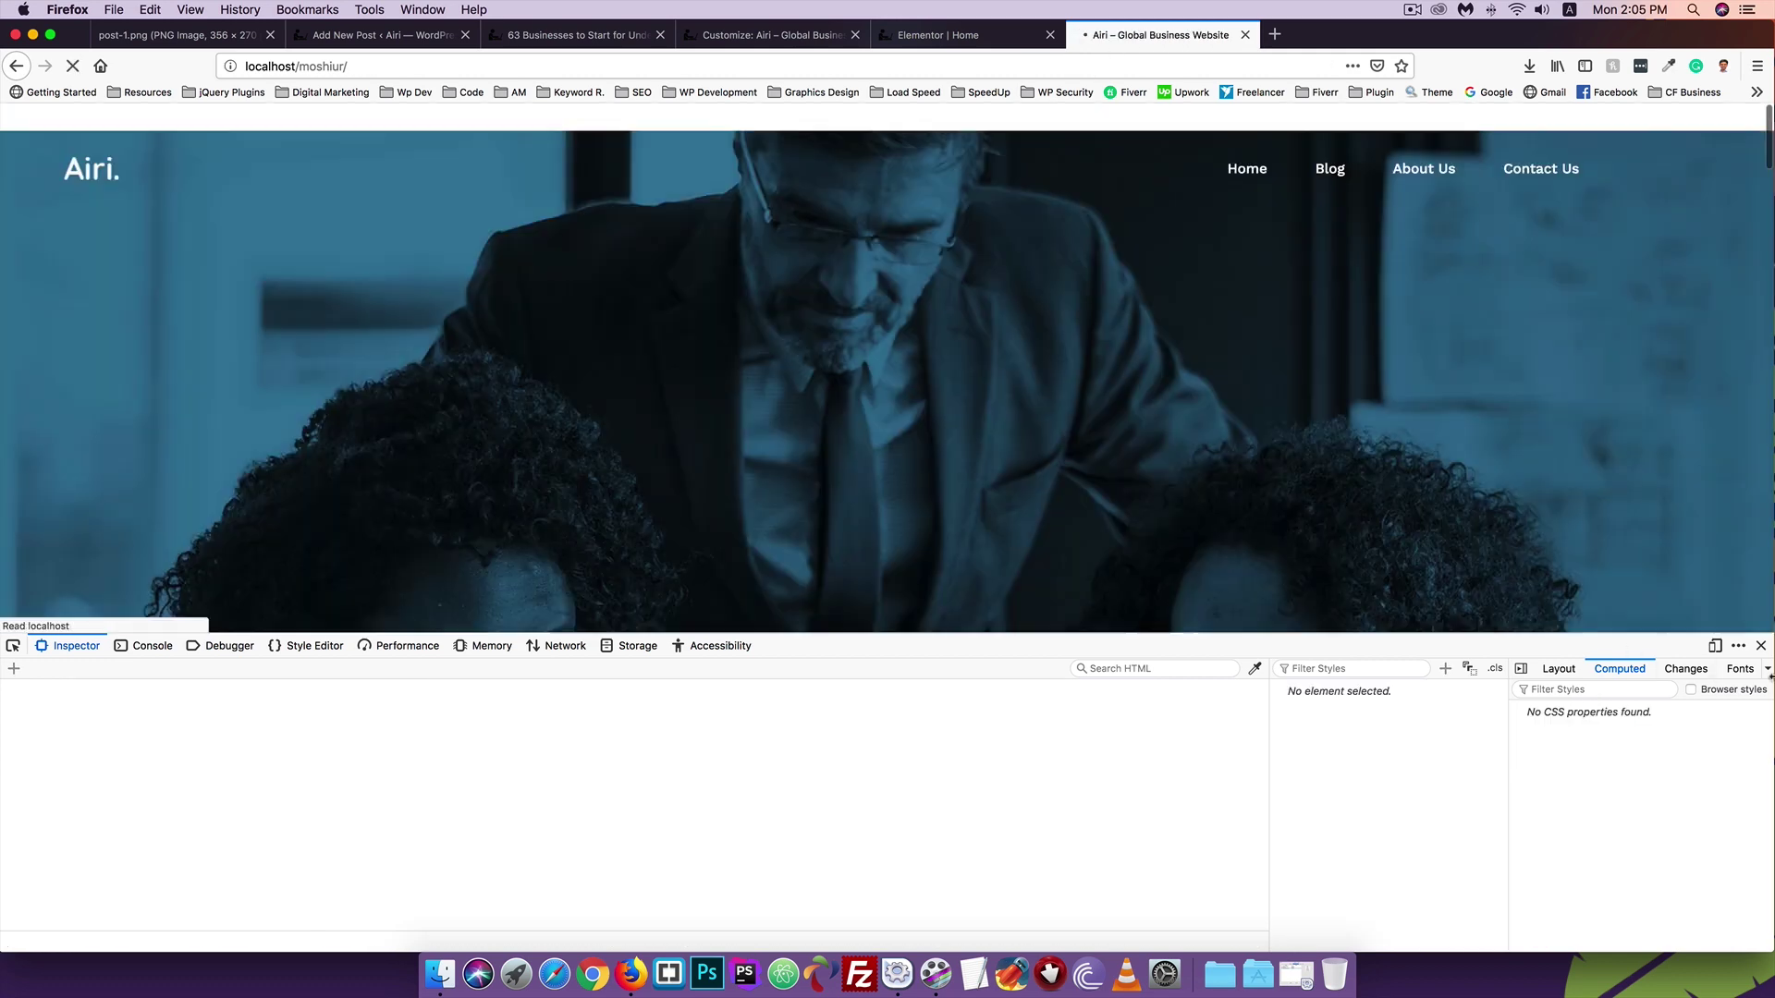
click(1761, 646)
click(1332, 172)
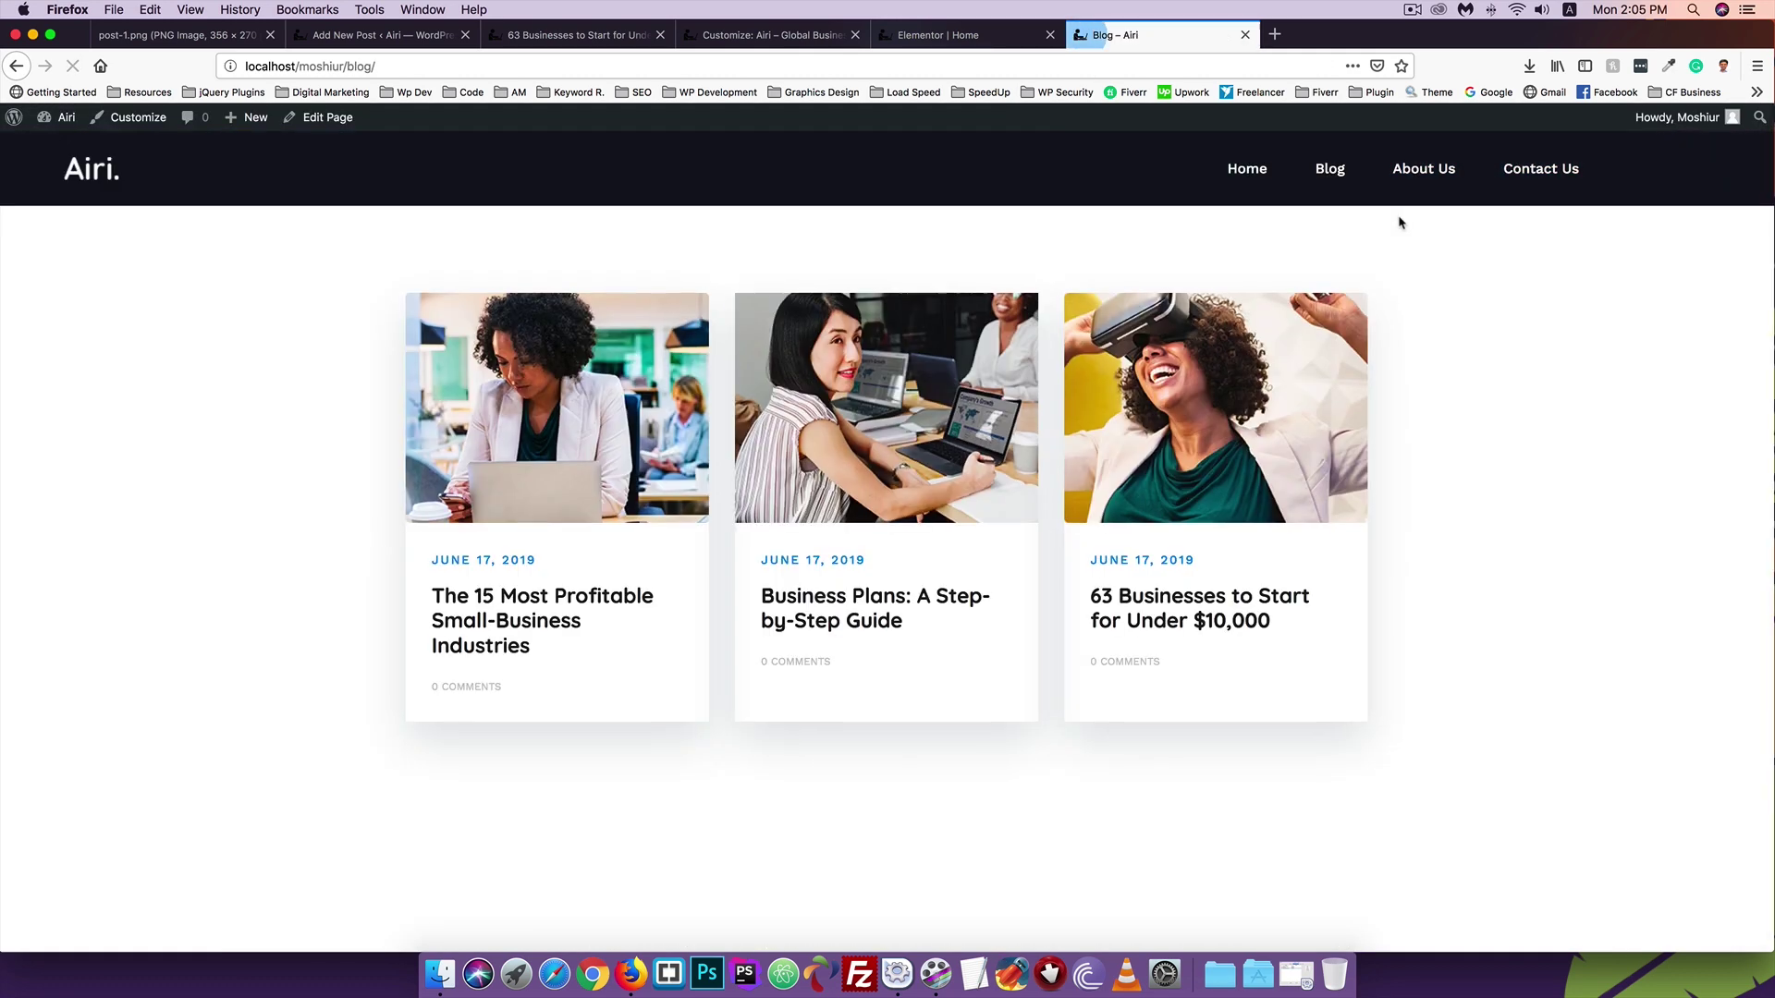
click(1247, 170)
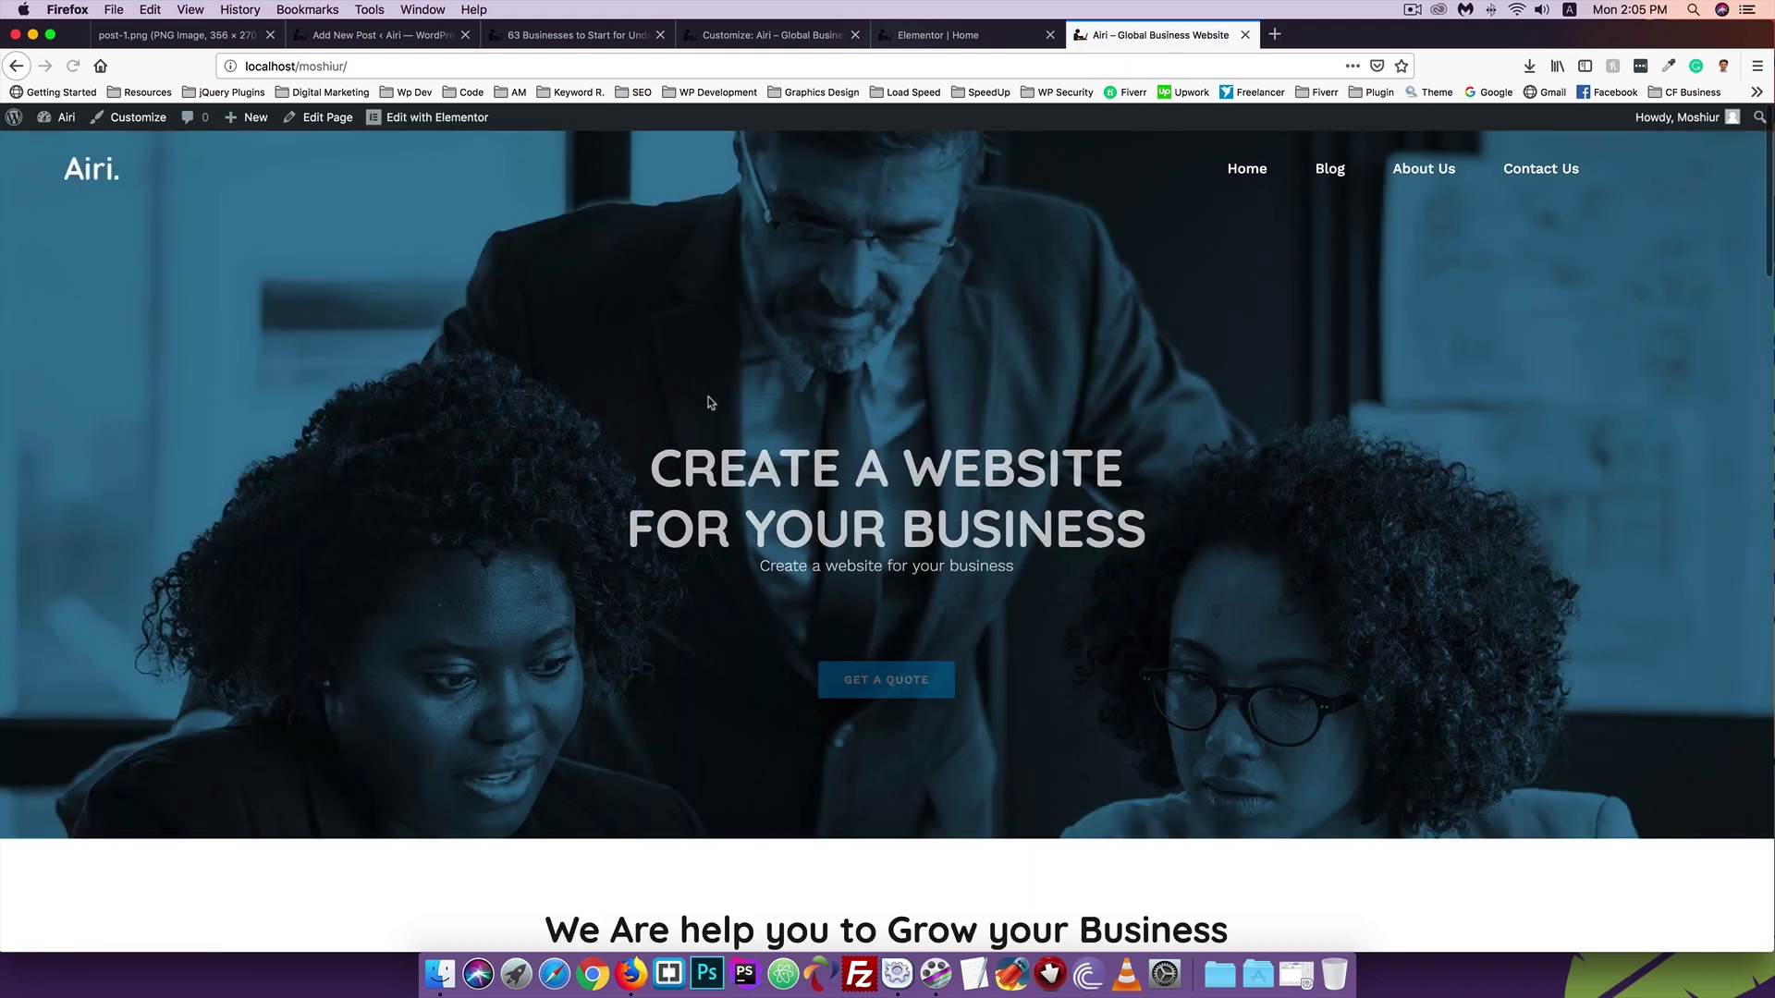
scroll(709, 402, down, 15)
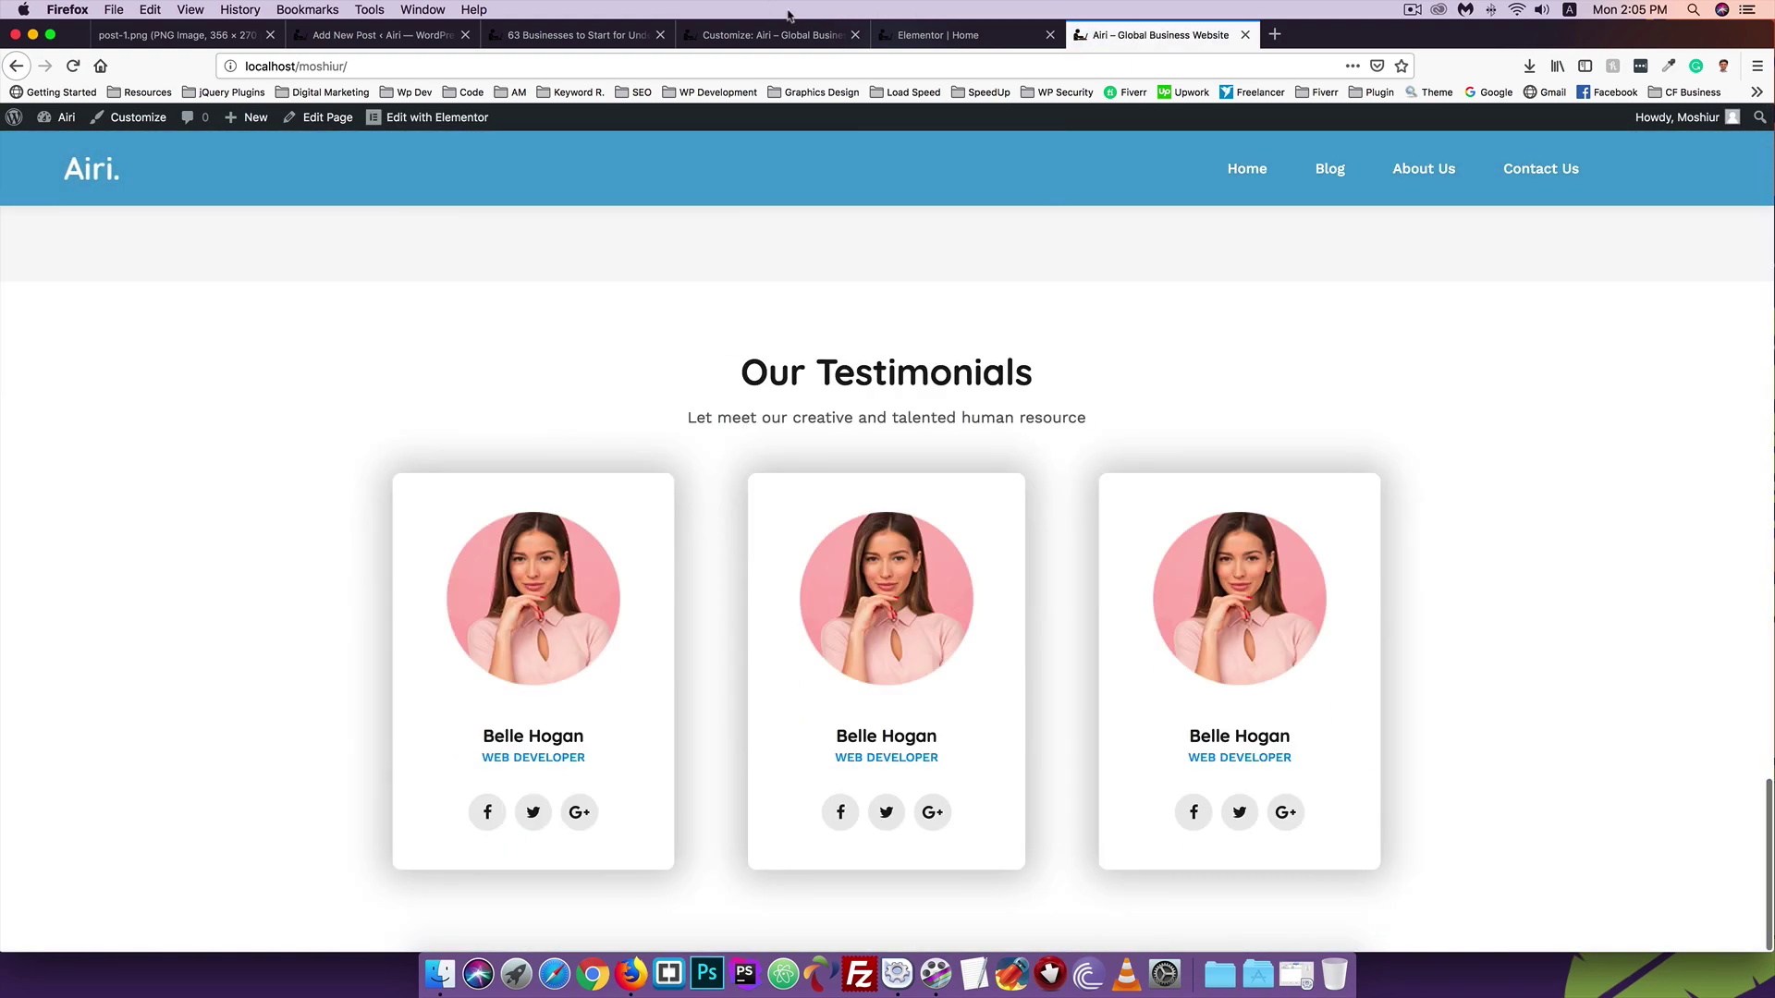
Add an empty single-column section below the testimonials on the Elementor Home page
click(903, 37)
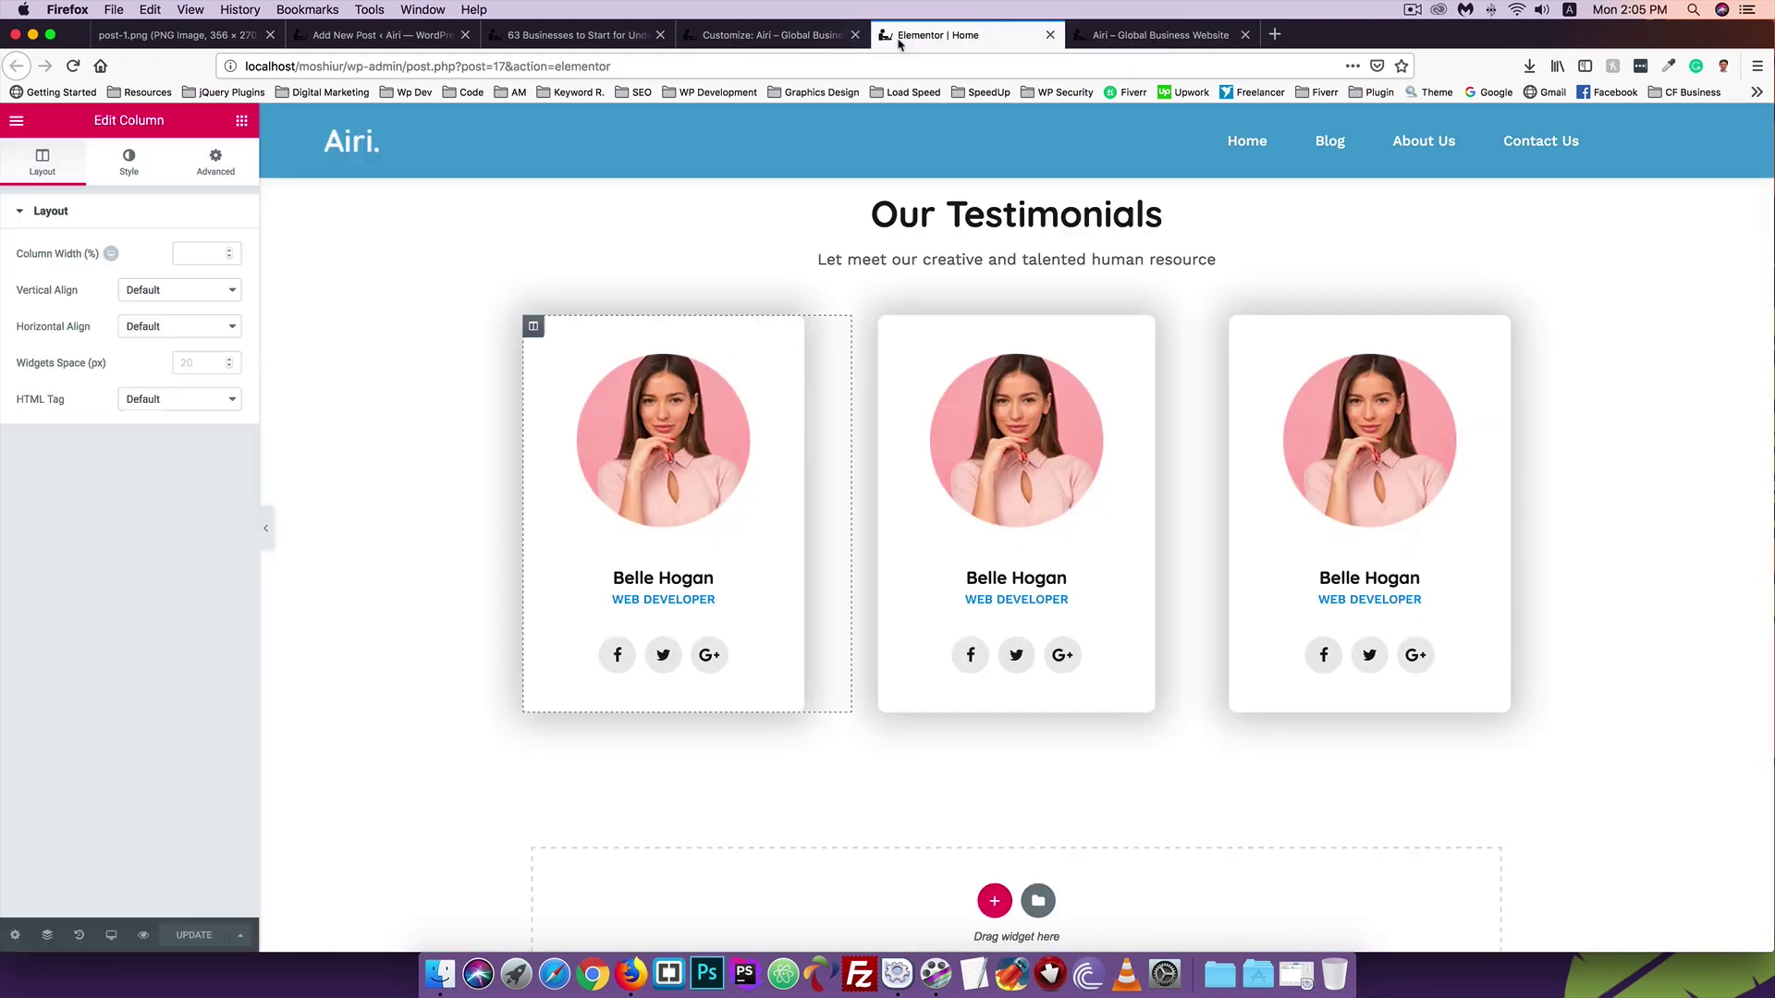
scroll(574, 359, down, 1)
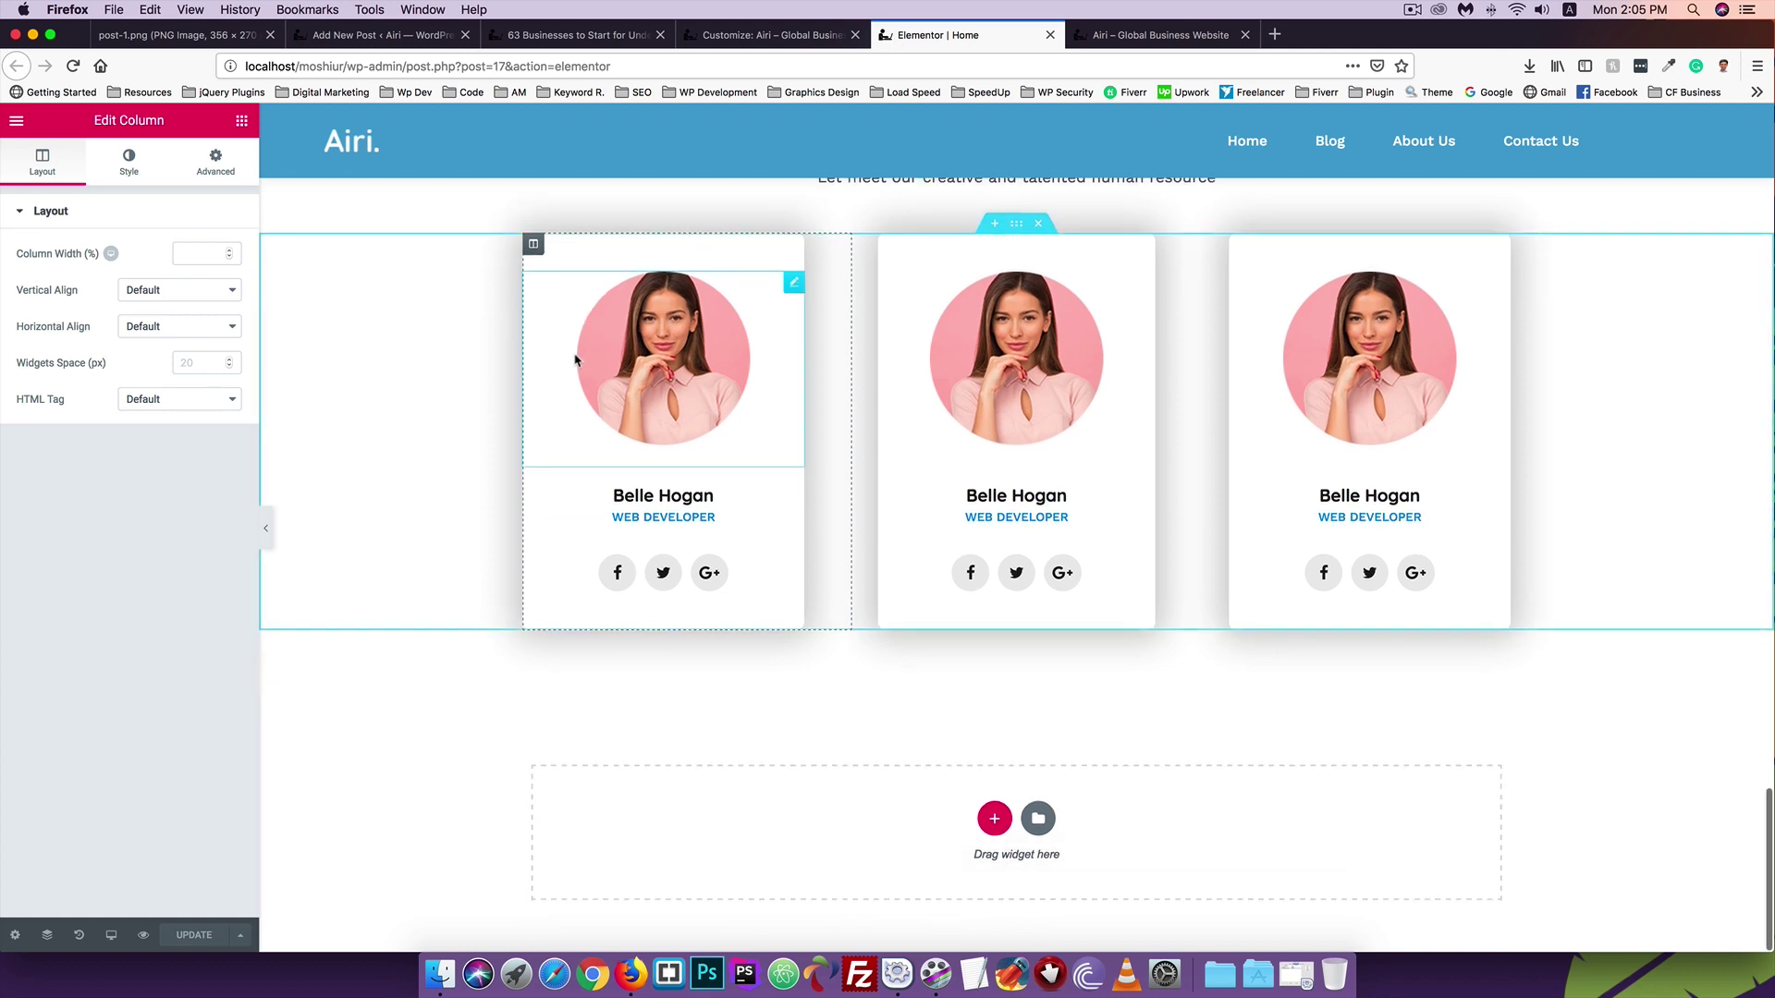
click(993, 821)
scroll(886, 856, down, 1)
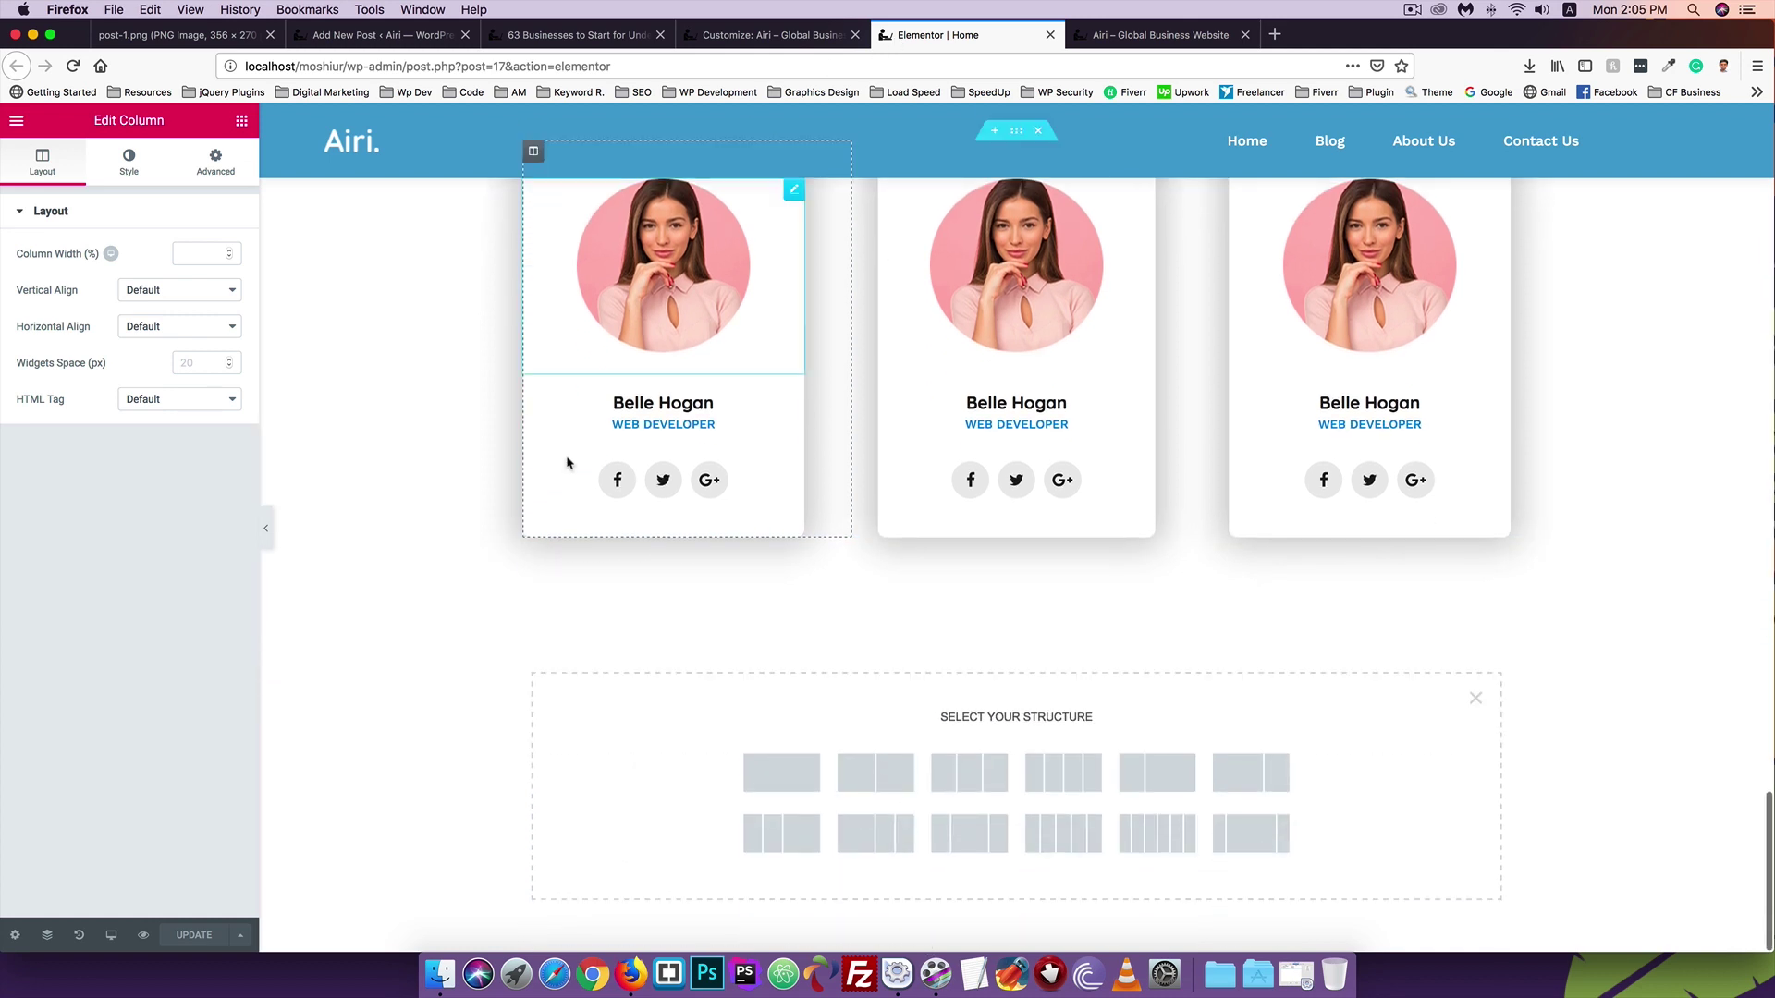
click(793, 774)
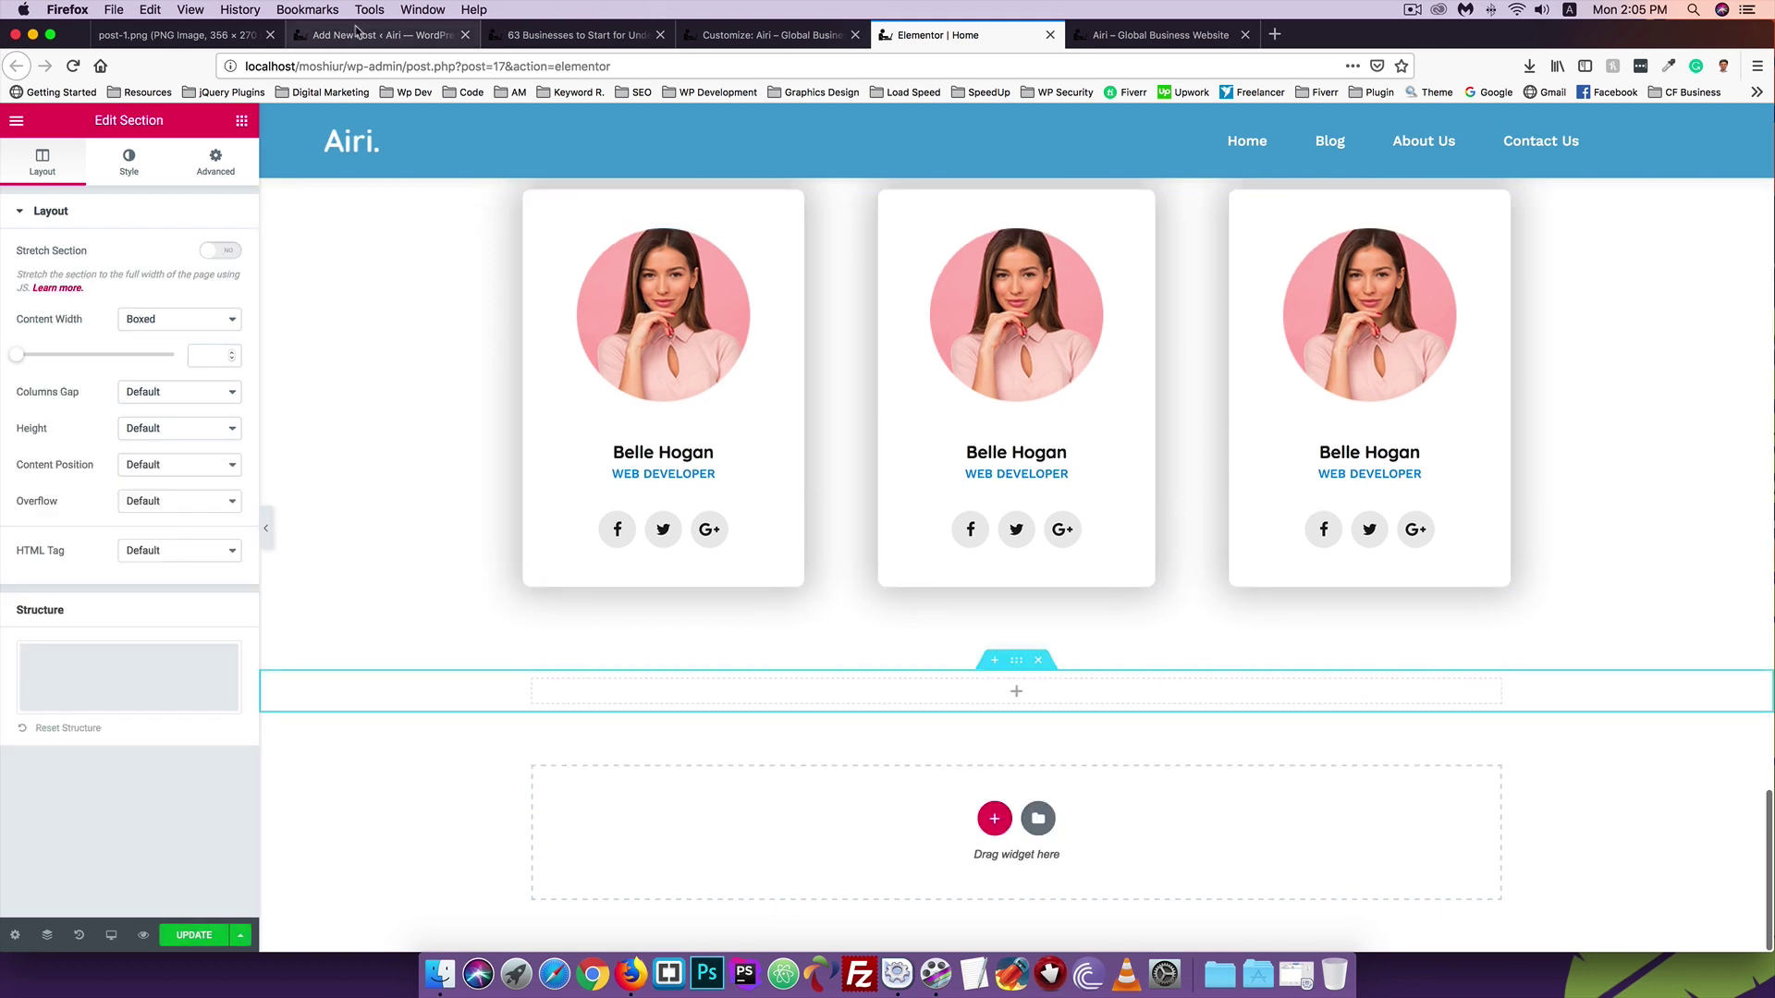
click(389, 35)
Go from the post-1.png image to the live homepage and select the Latest News heading
click(184, 35)
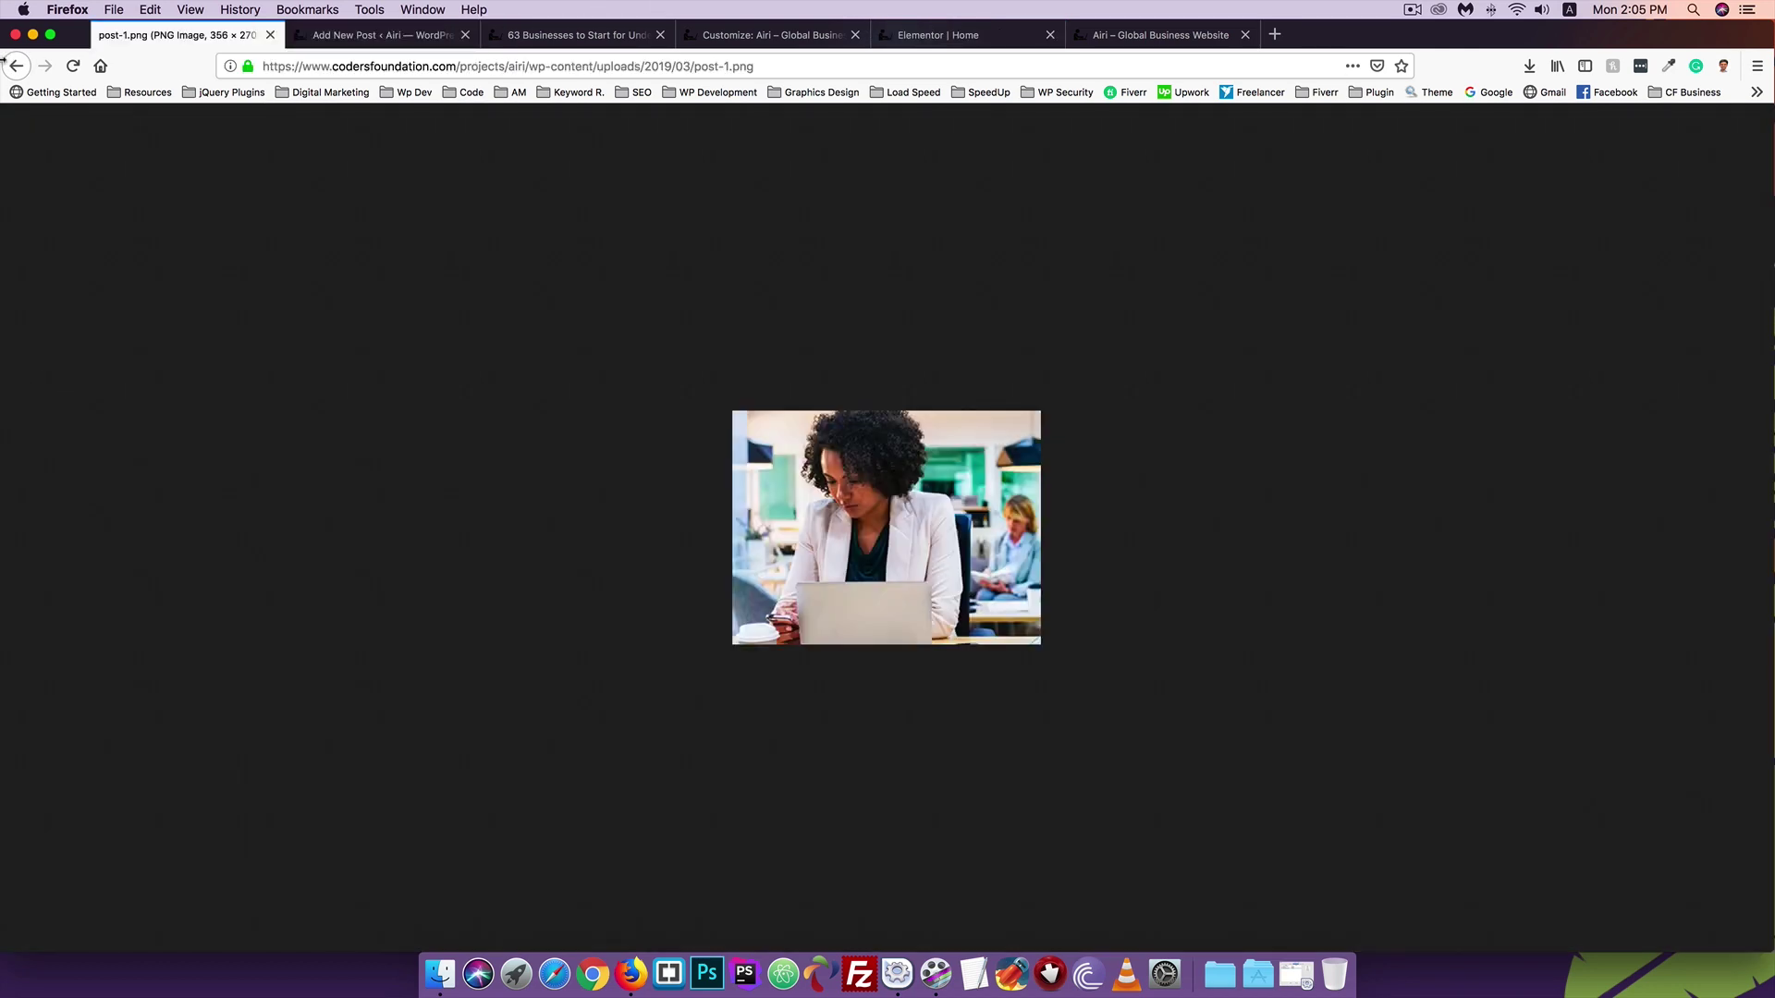
click(17, 66)
scroll(589, 482, down, 3)
scroll(589, 481, up, 6)
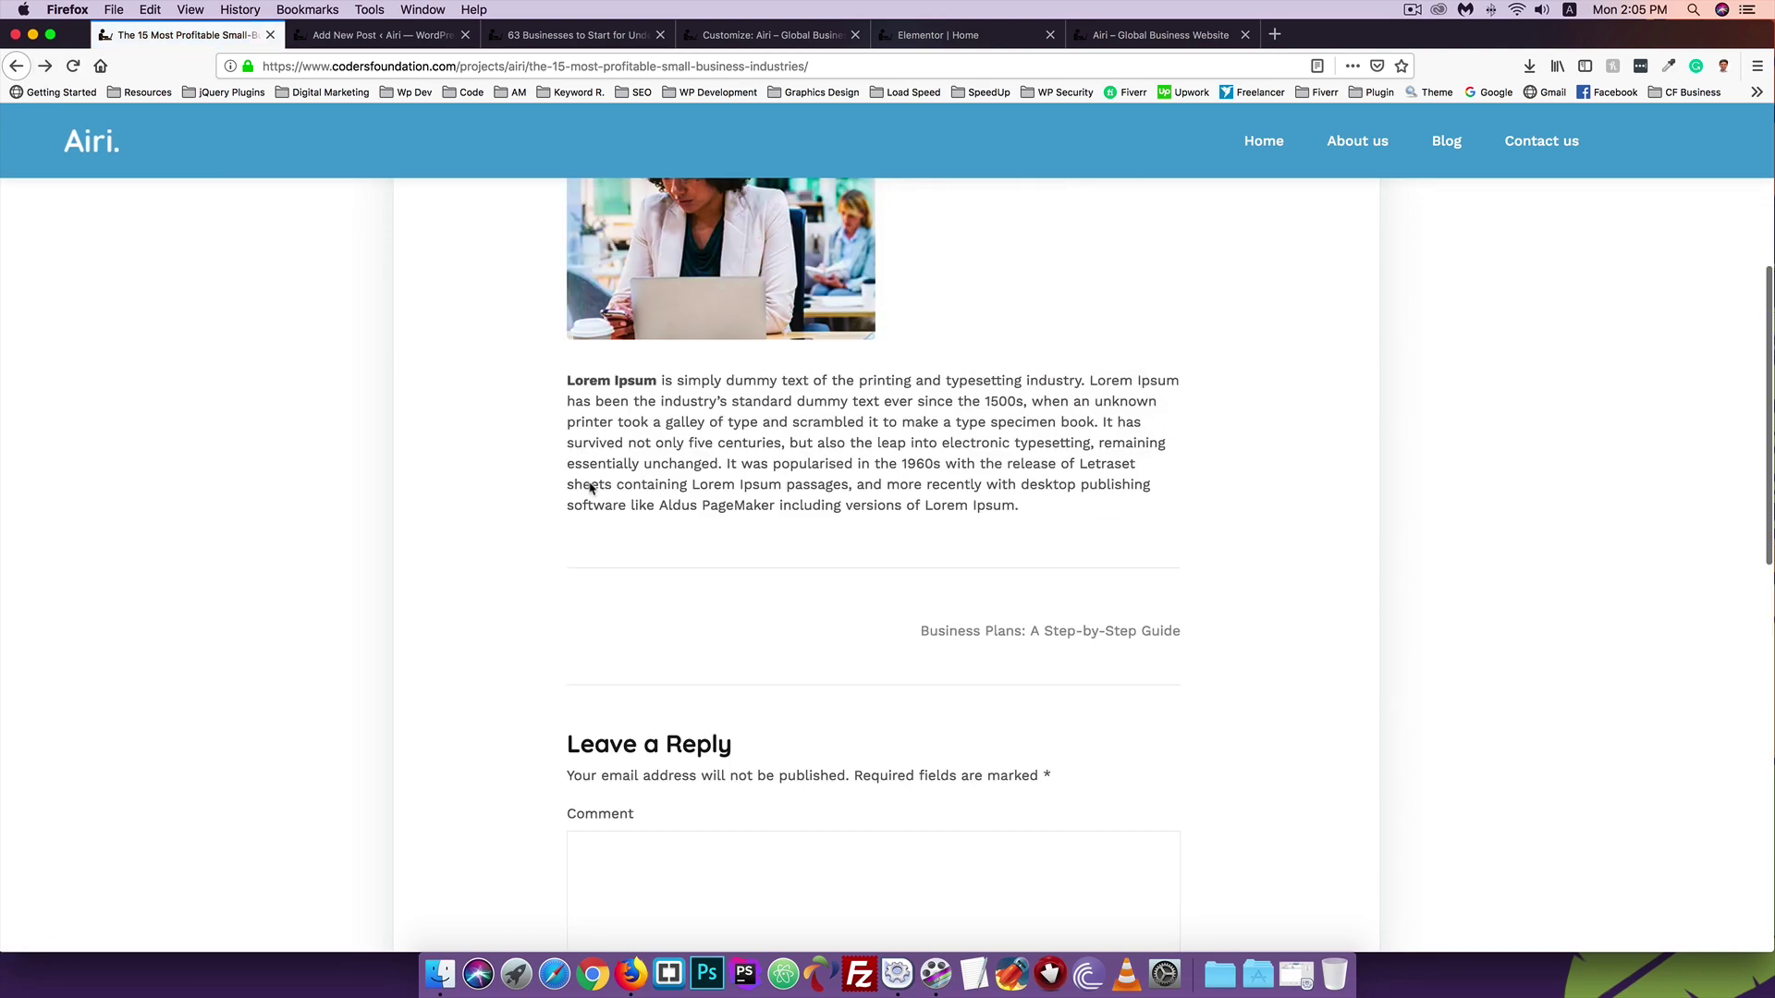
click(1264, 141)
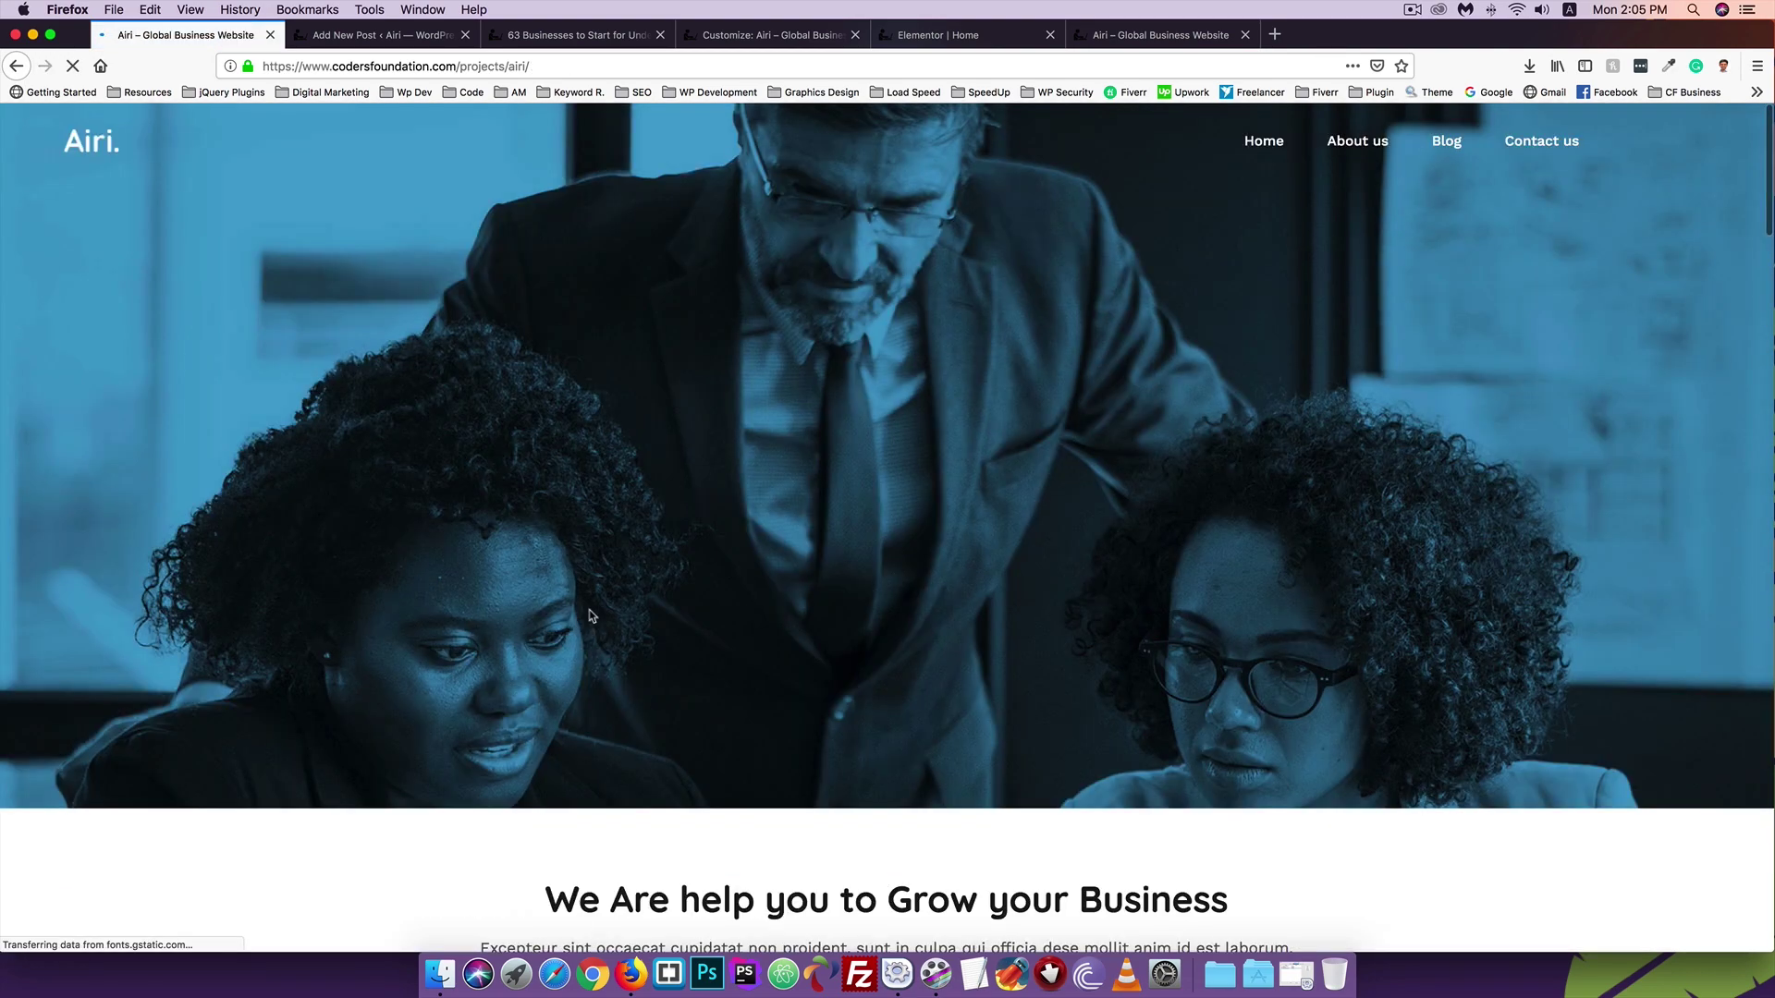
scroll(589, 614, down, 15)
scroll(589, 613, down, 3)
scroll(590, 614, up, 8)
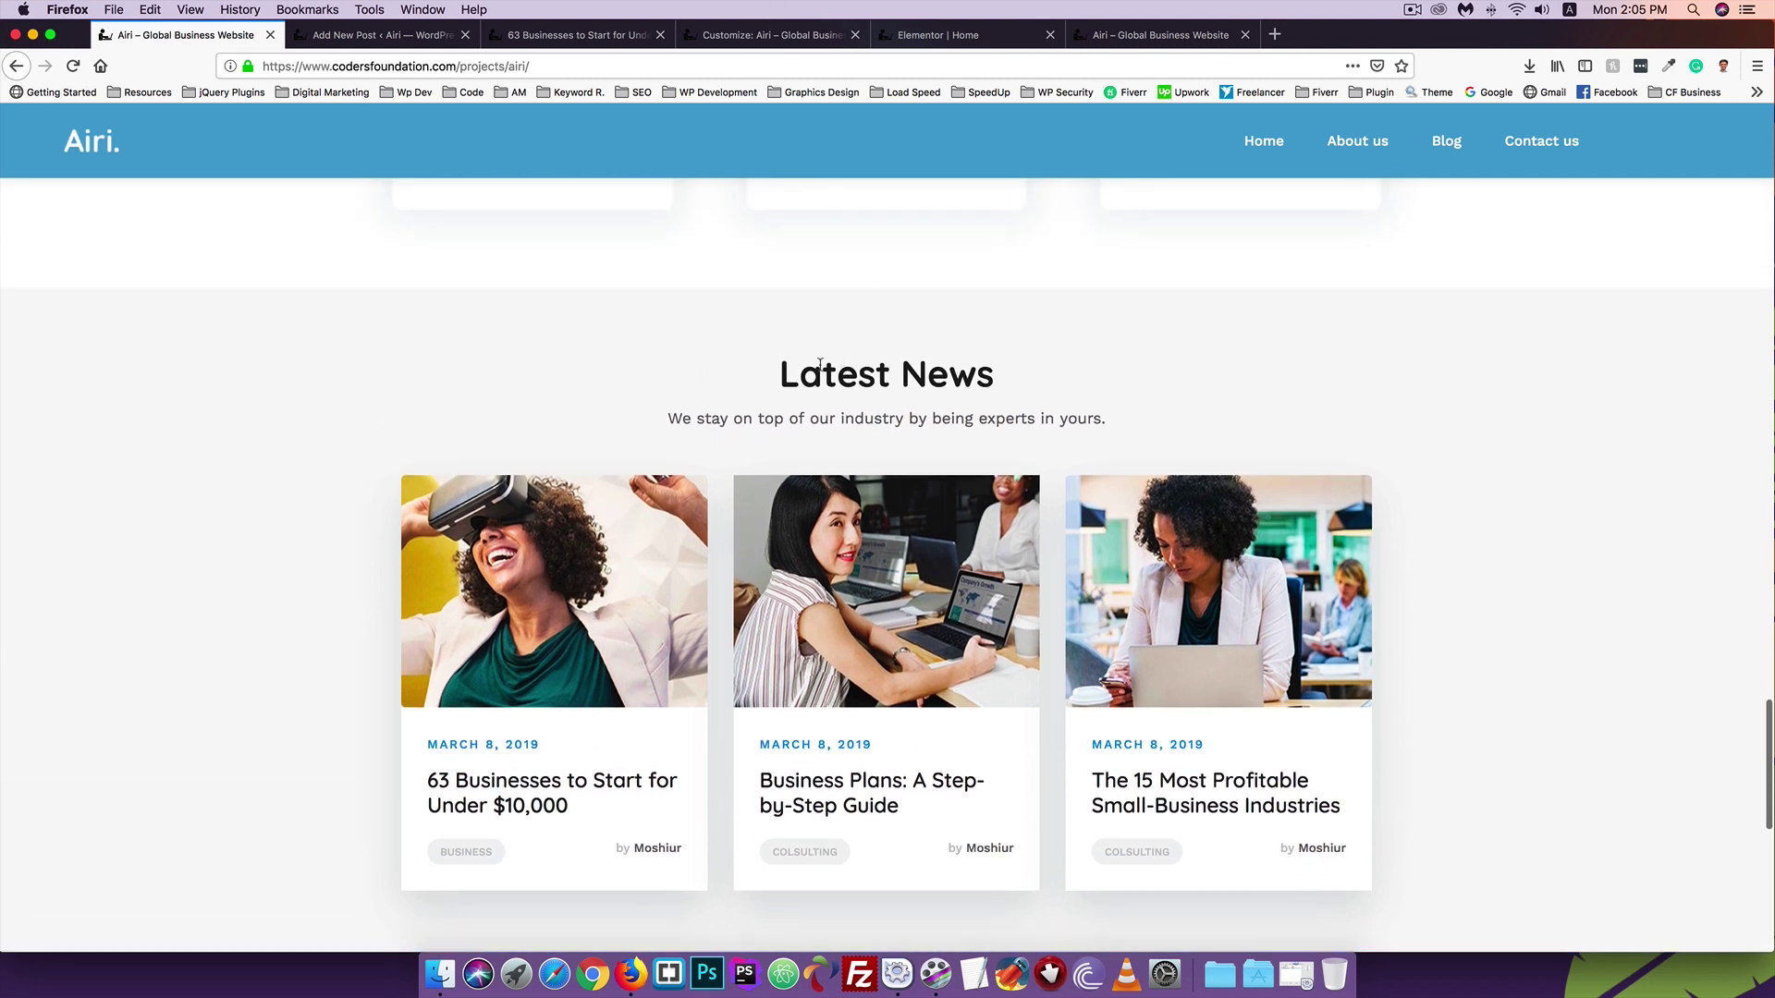
drag(1003, 394, 750, 368)
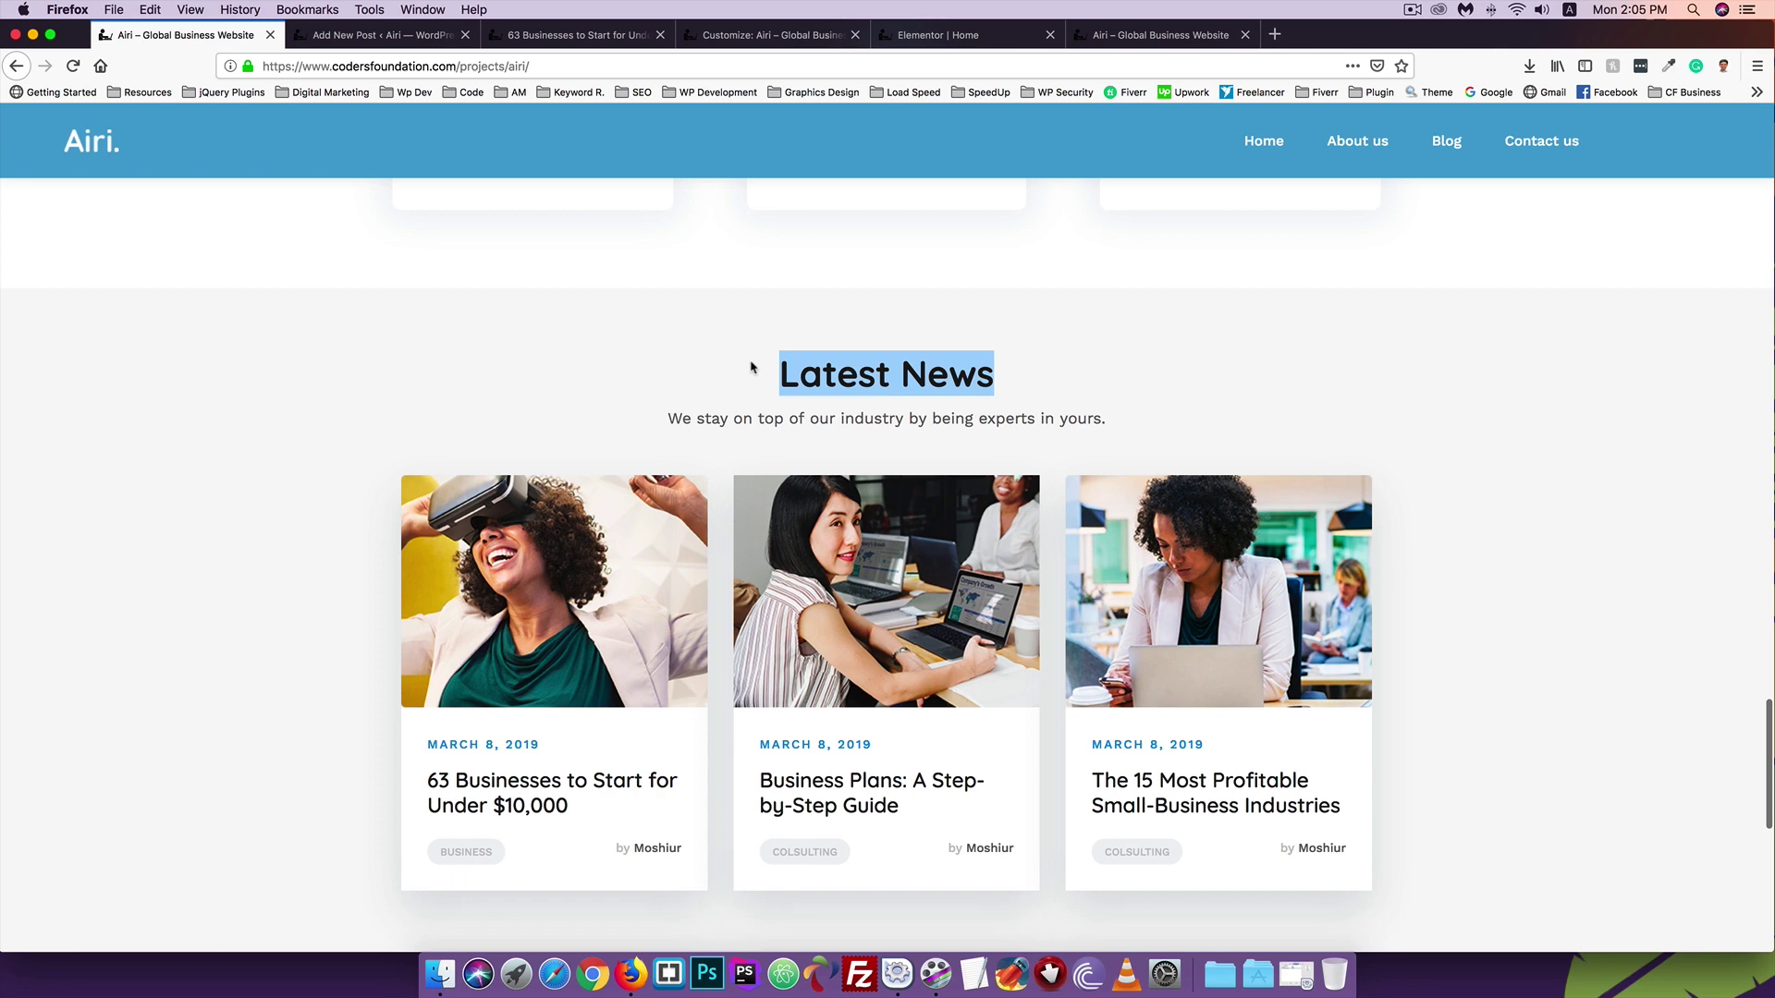
Move through the Customizer and 63 Businesses tabs and close the new-post editor tab
click(711, 28)
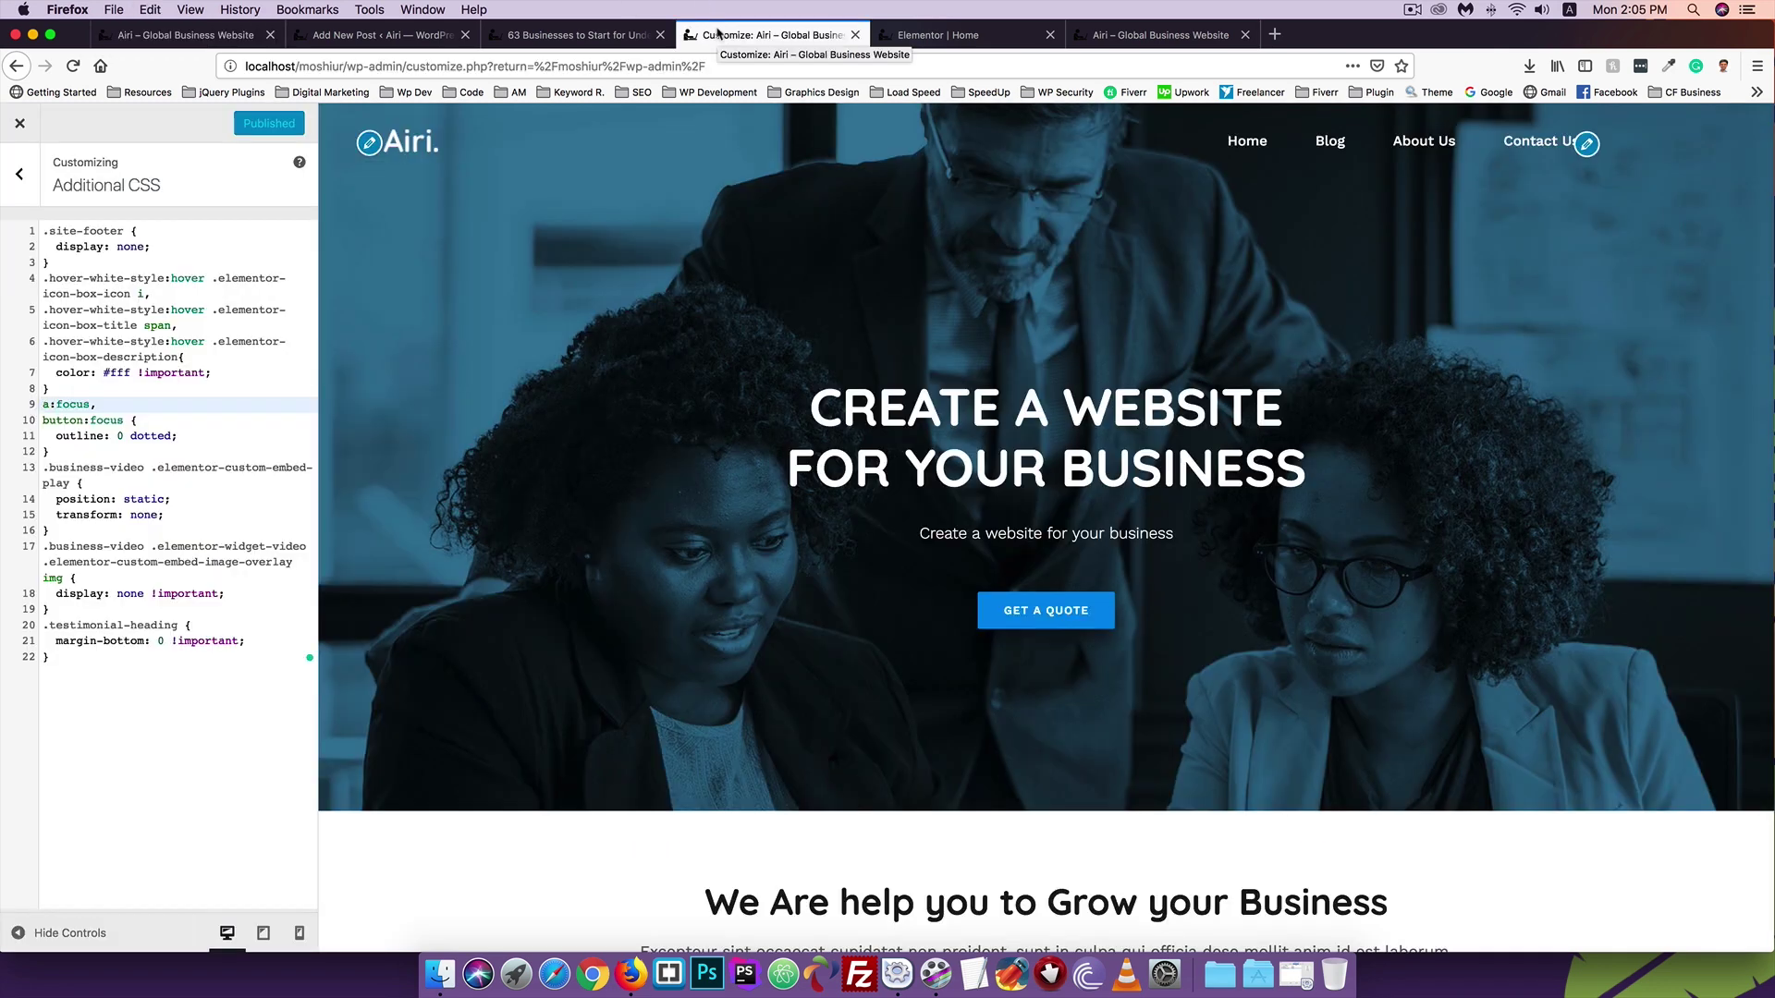
click(909, 34)
click(580, 37)
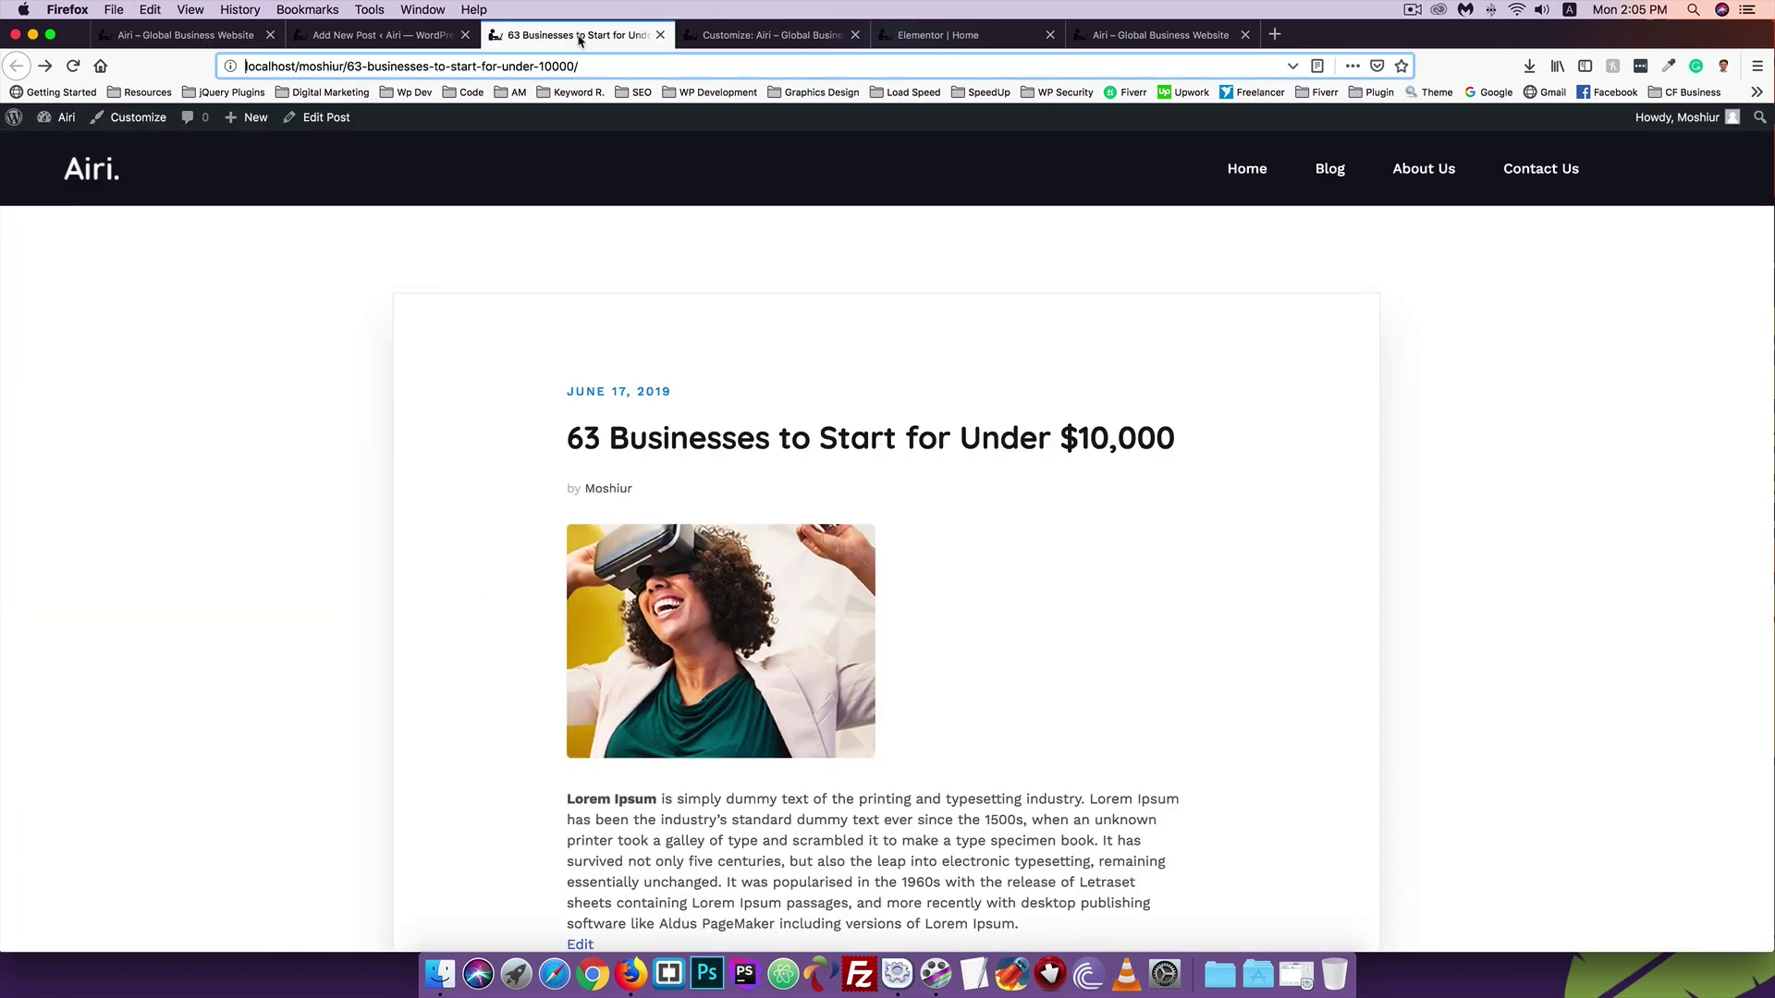
click(464, 37)
Close the 63 Businesses tab and paste a copy of the Our Testimonials heading into the empty section
click(463, 37)
click(547, 37)
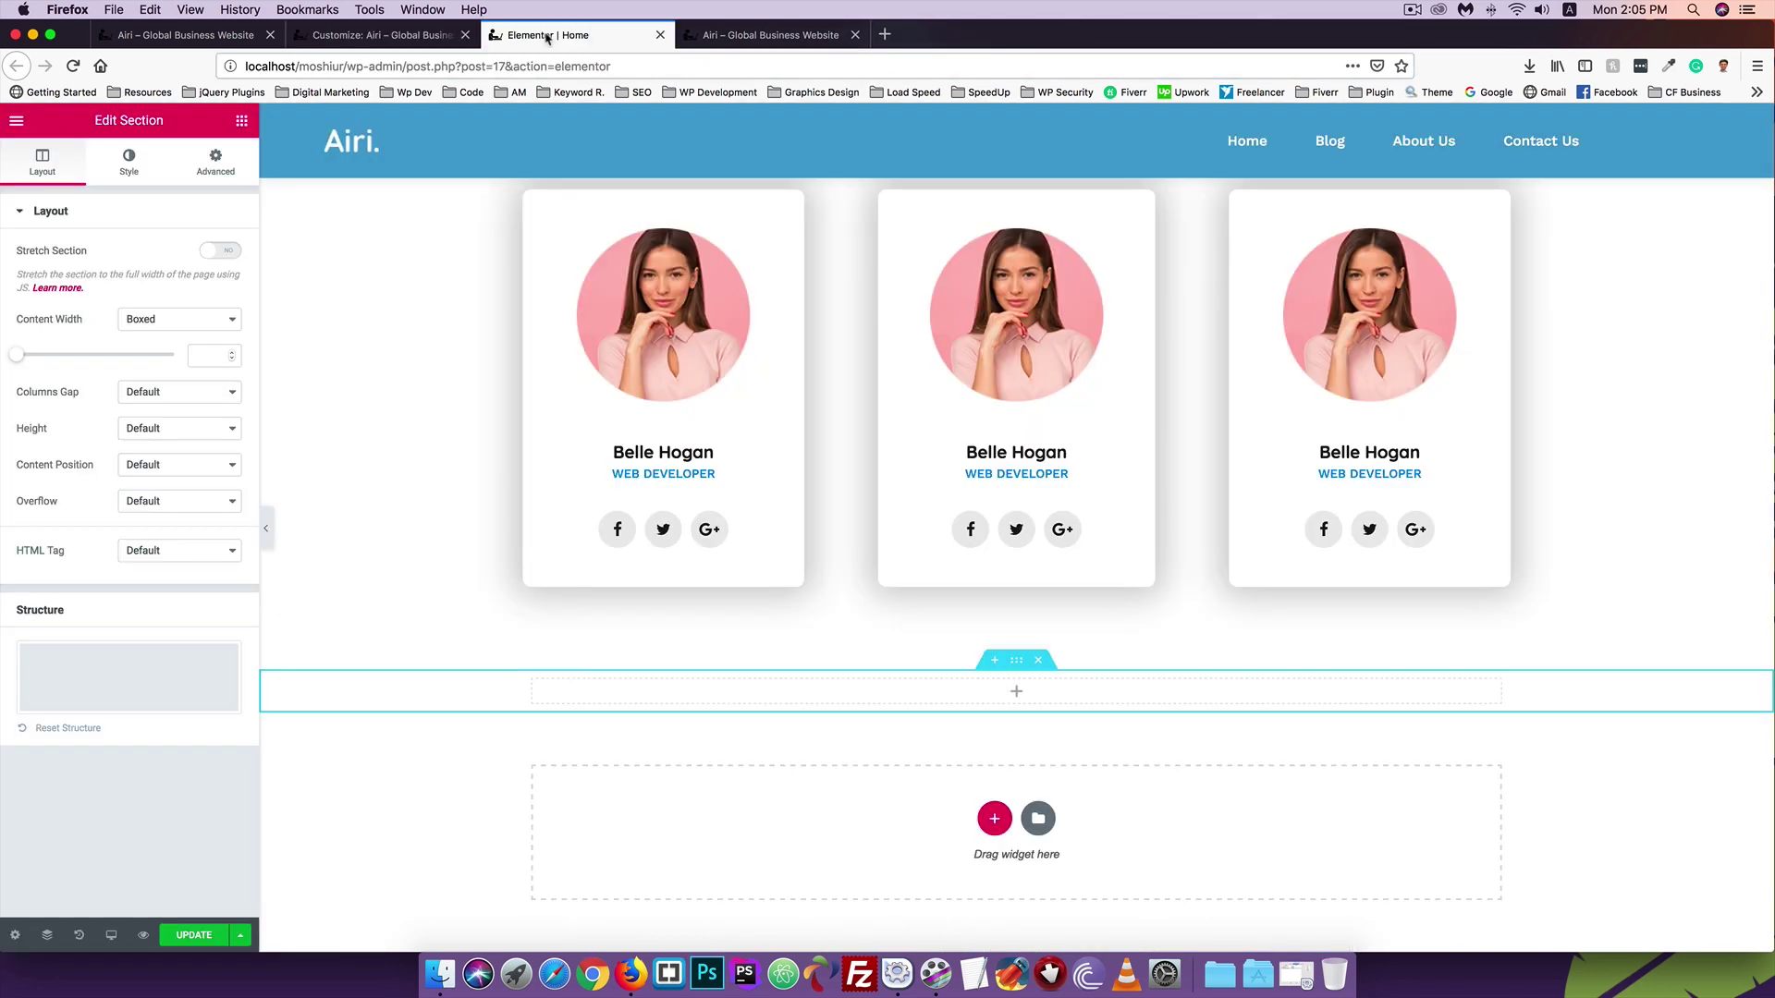
scroll(657, 527, up, 5)
scroll(657, 527, down, 2)
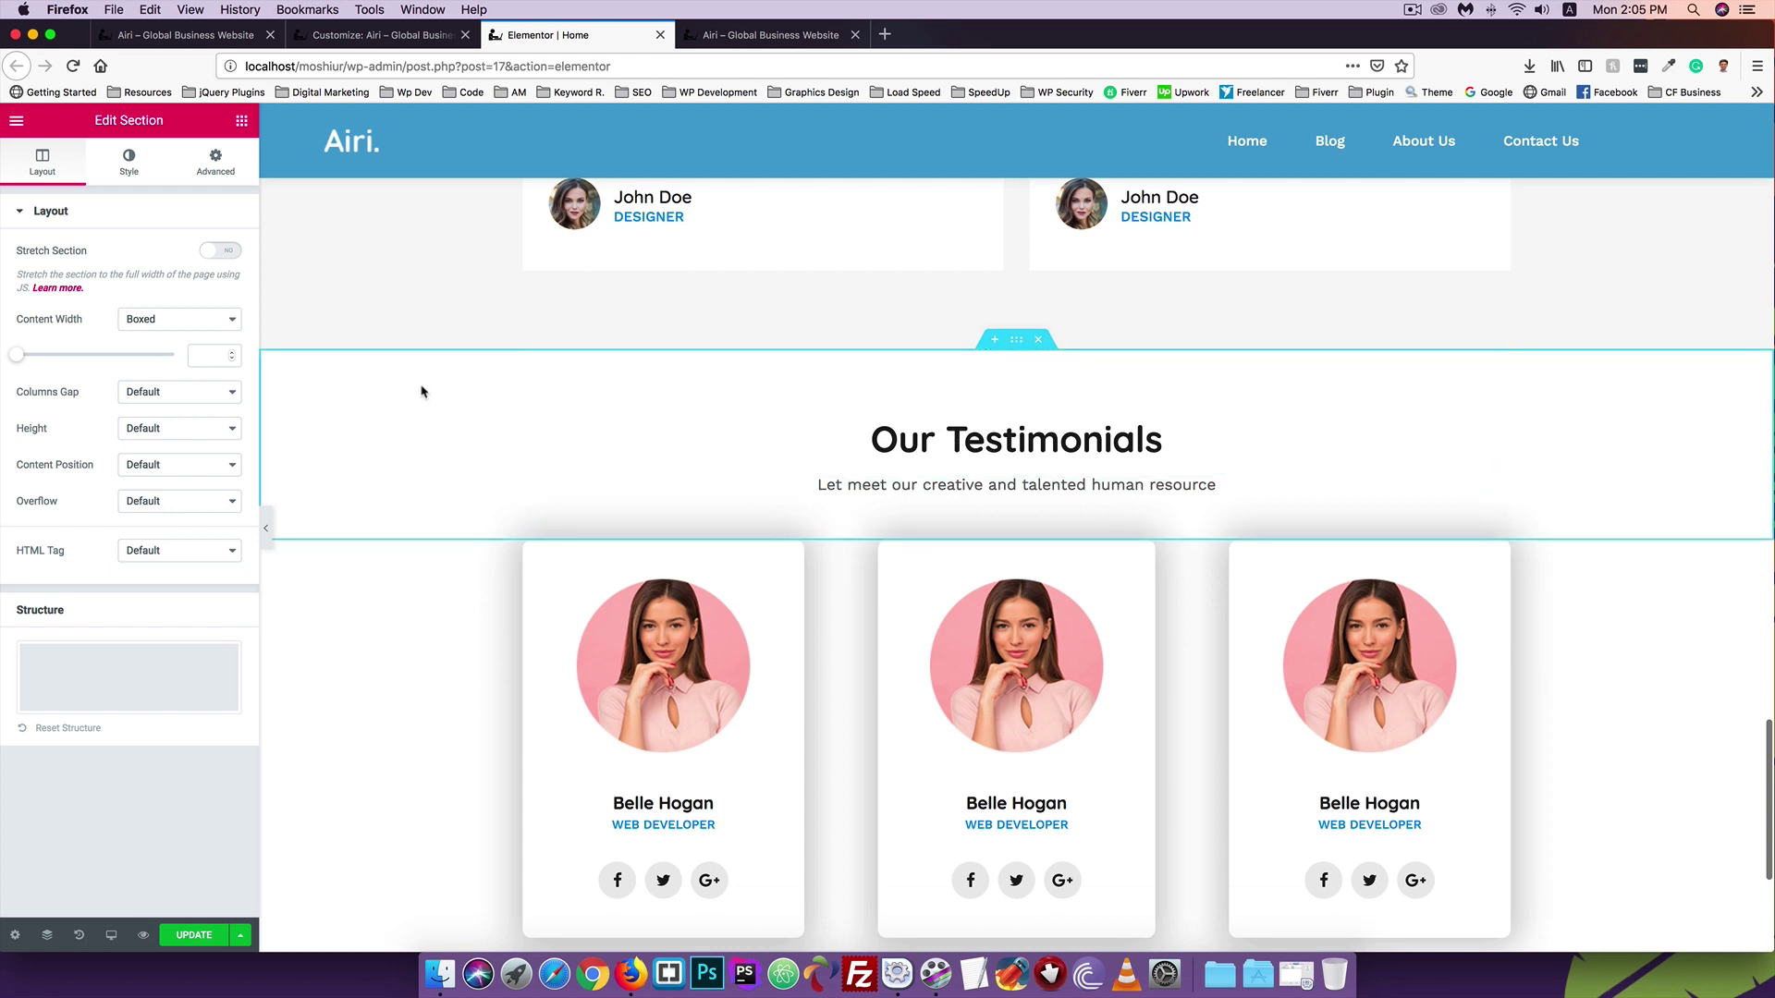
right_click(959, 415)
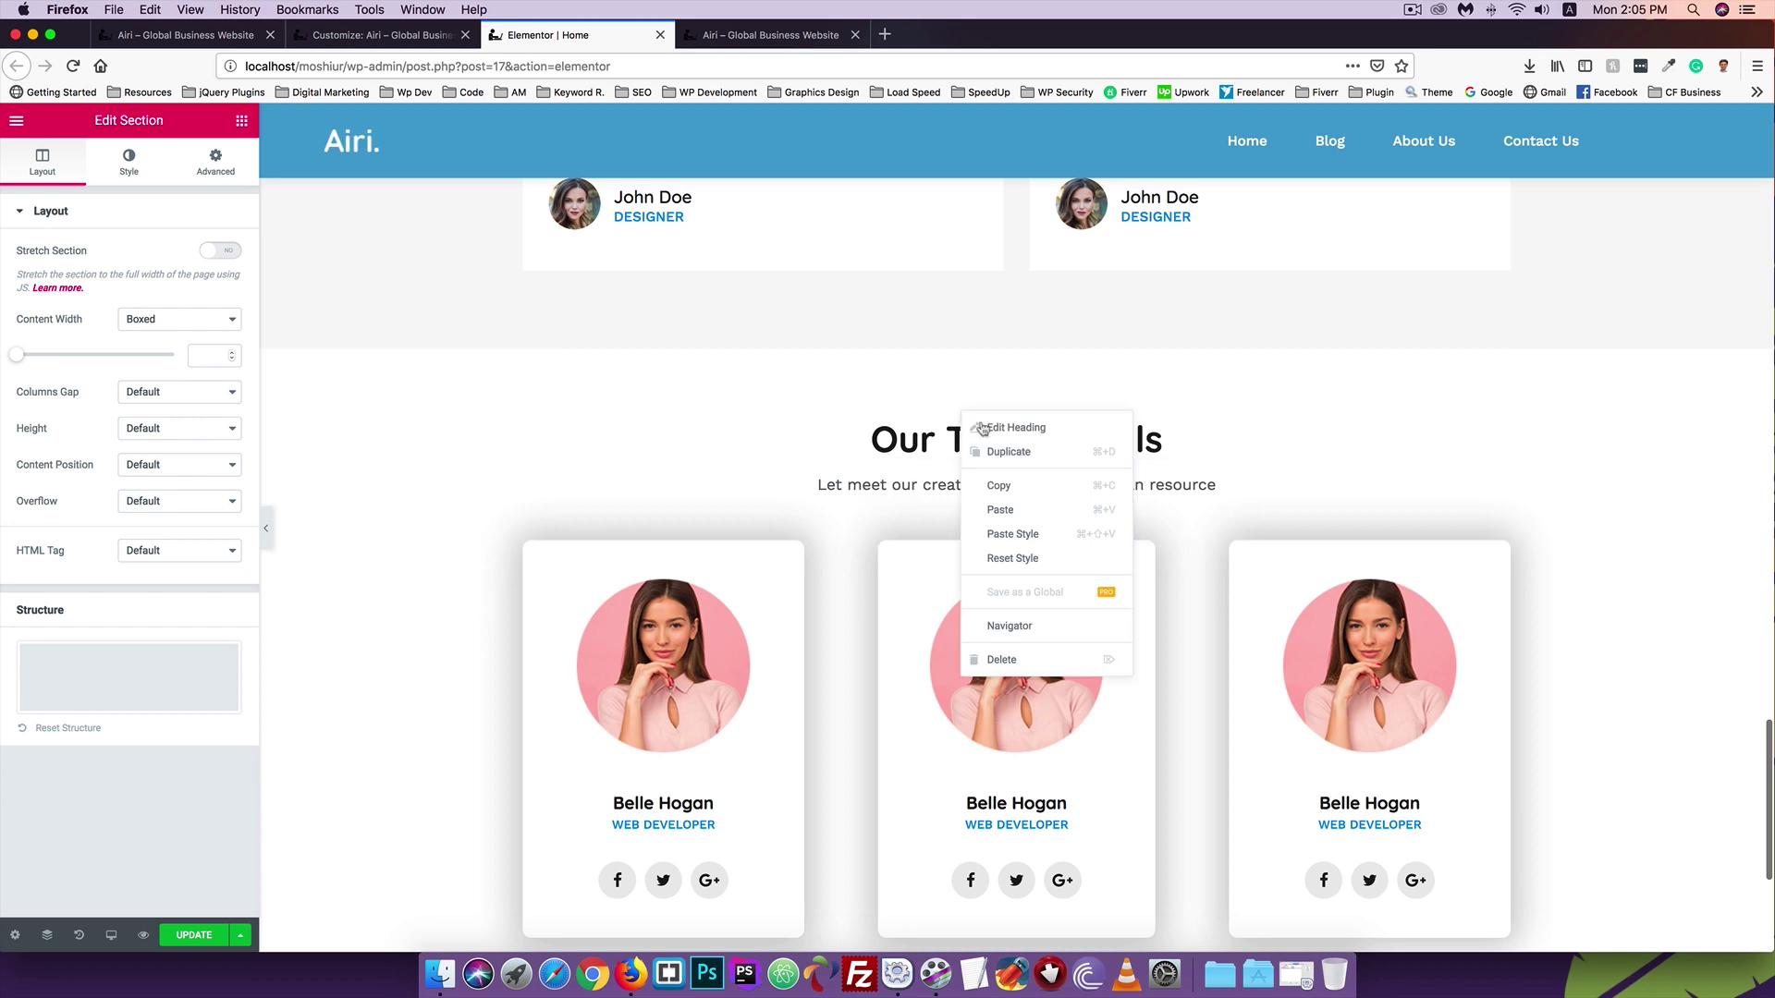
click(1003, 481)
scroll(891, 522, down, 4)
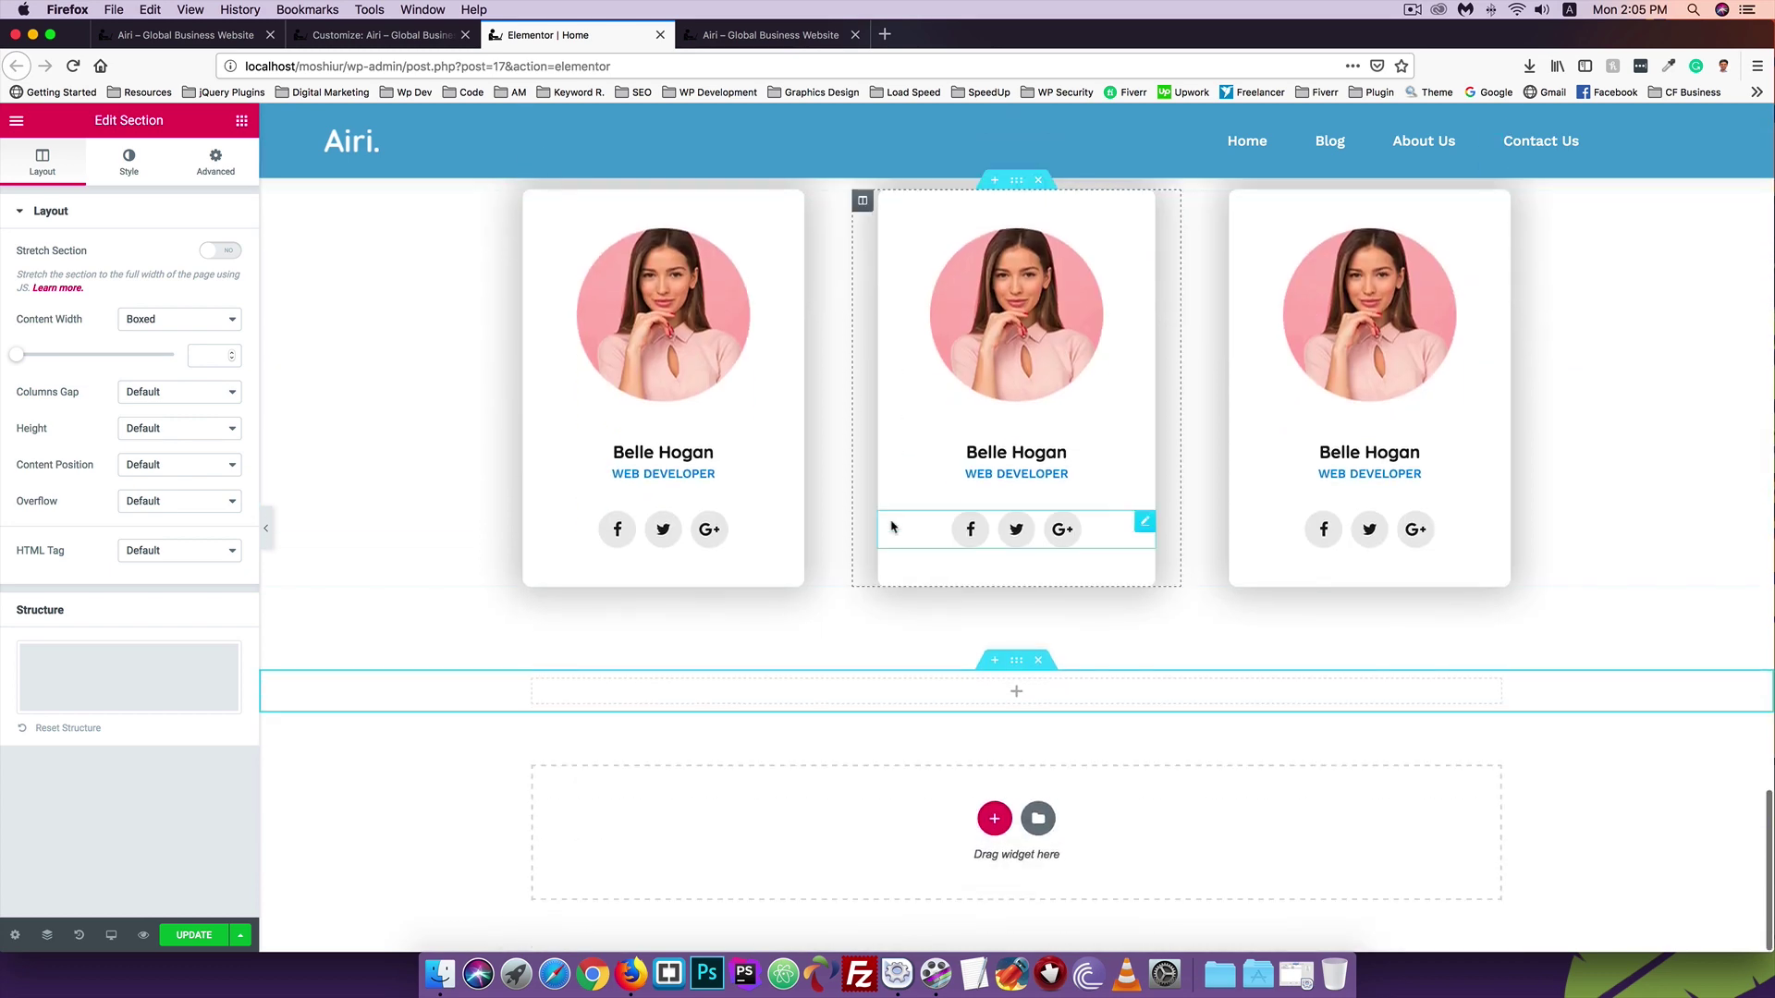
right_click(1020, 692)
click(1046, 702)
Copy the testimonials subtitle and paste it below the new heading
scroll(1040, 402, up, 3)
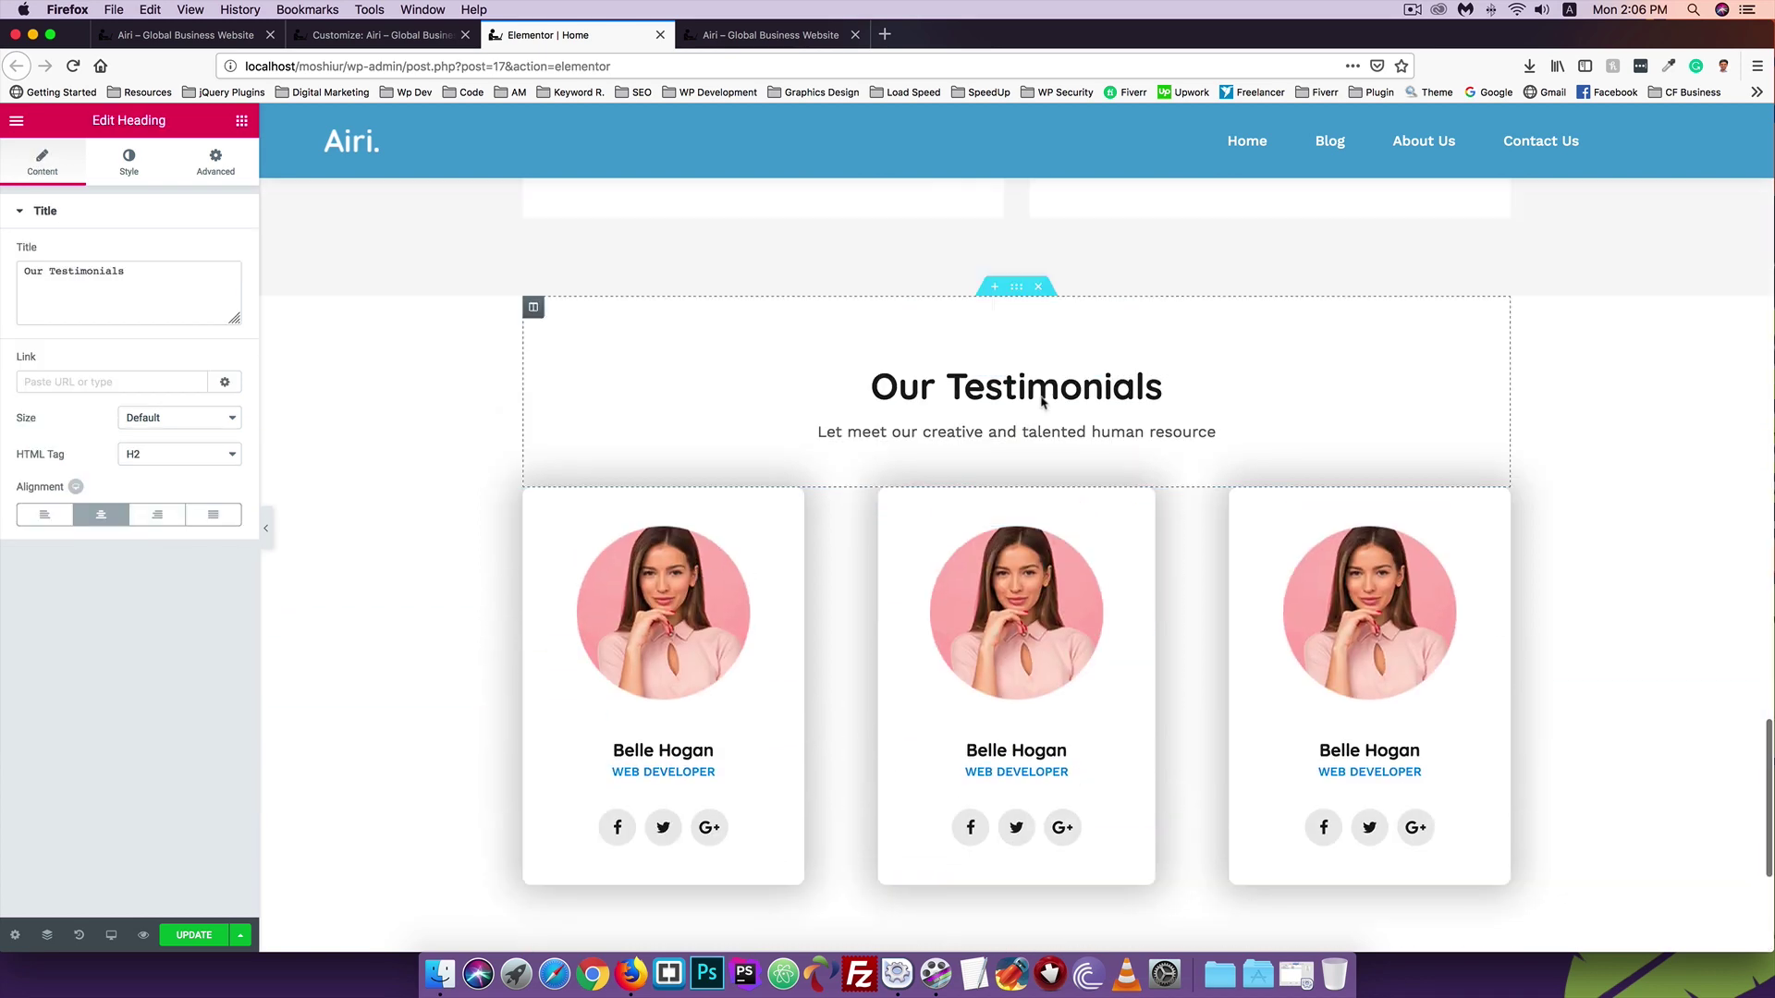
right_click(948, 443)
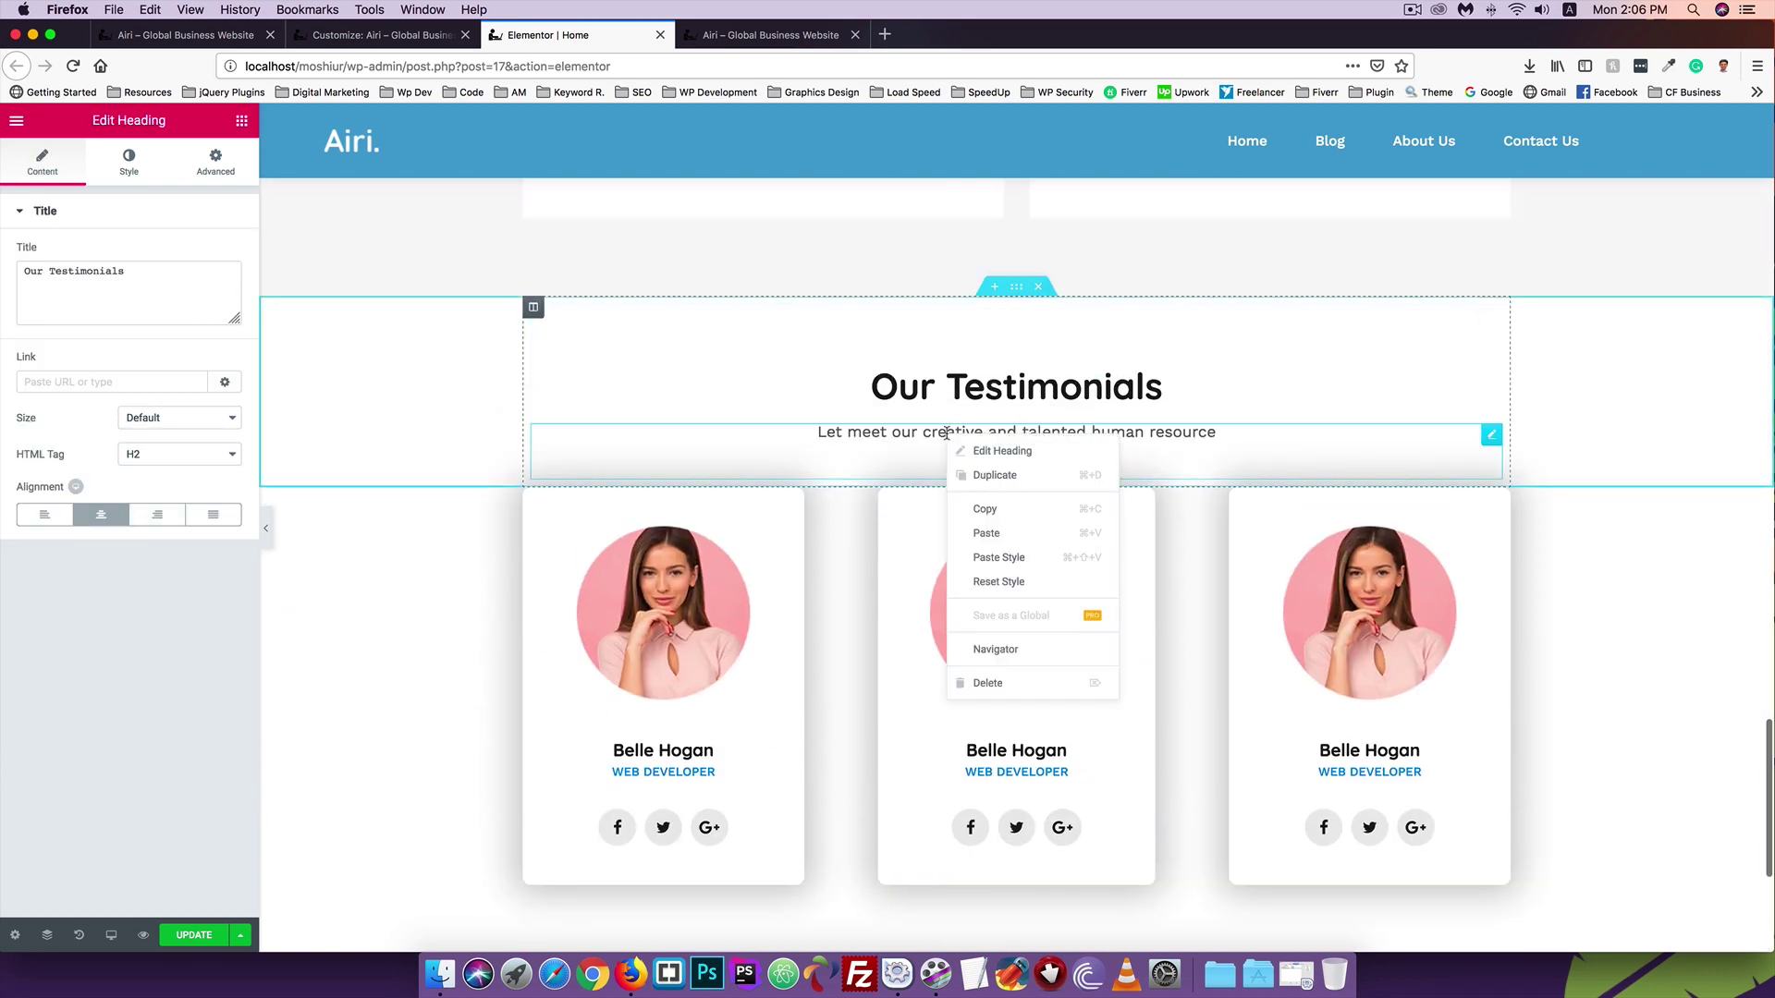
click(987, 508)
scroll(989, 518, down, 4)
right_click(999, 673)
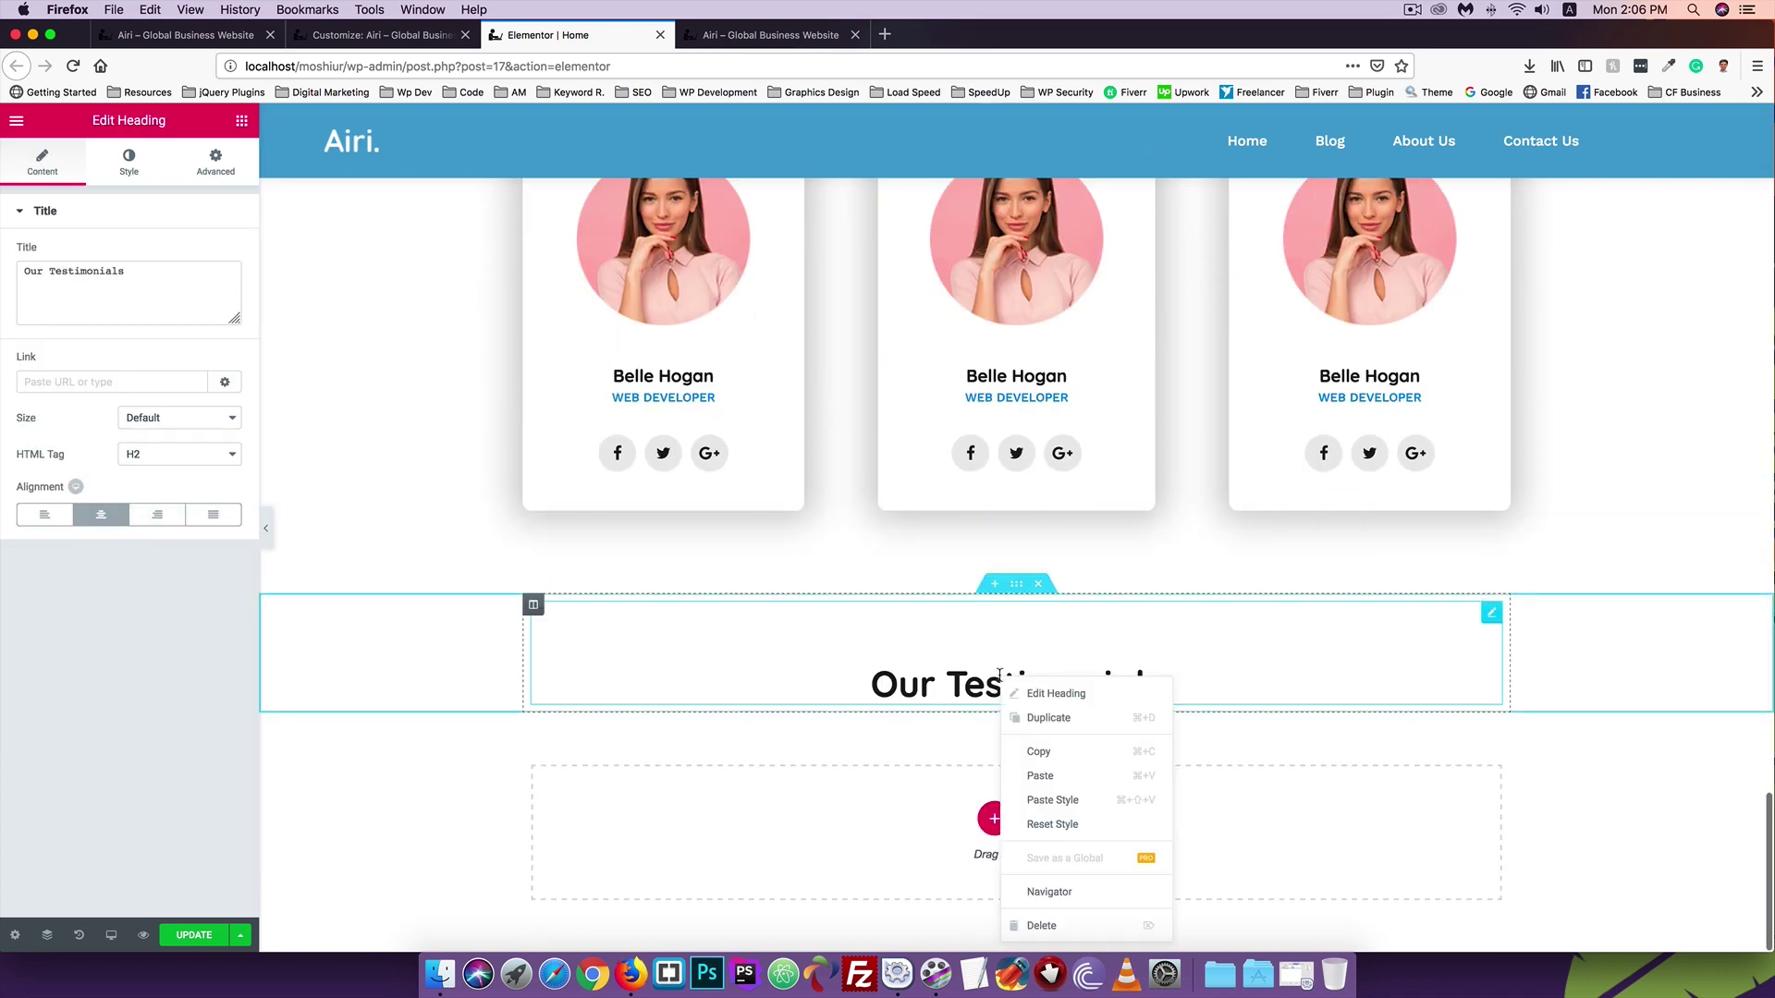
click(1038, 769)
scroll(1041, 769, down, 1)
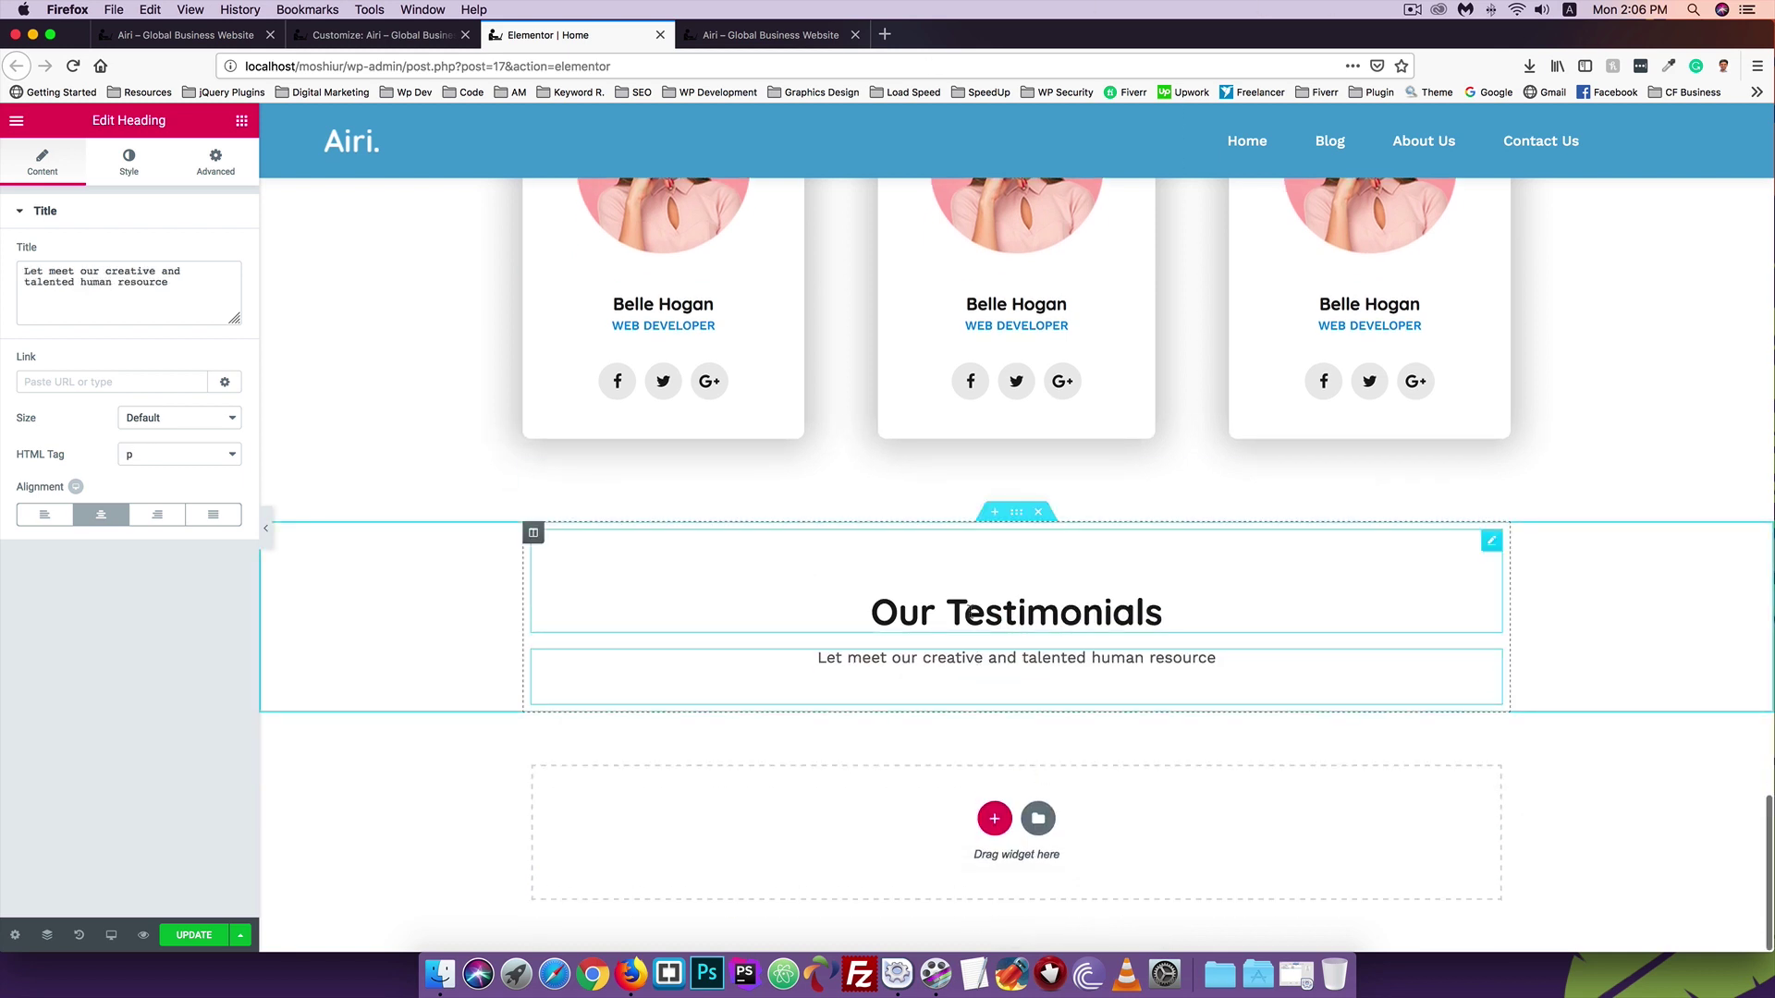
Give the new section a Classic light grey #f7f7f7 background
click(185, 34)
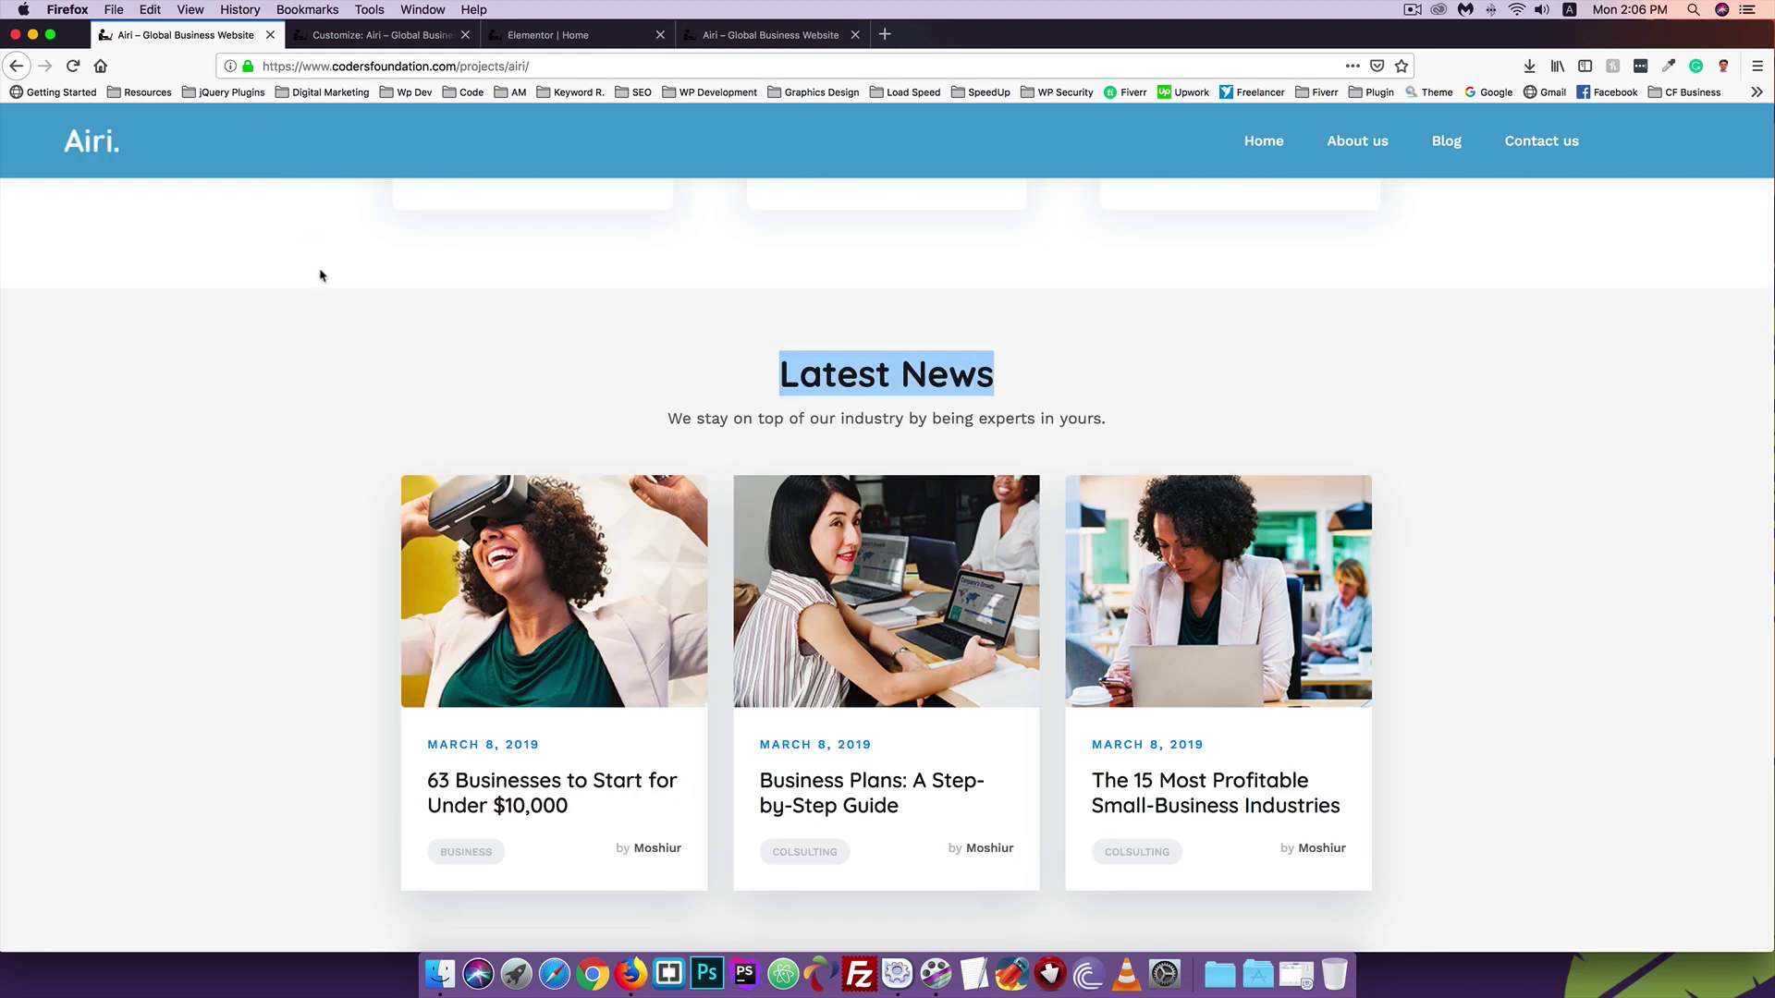
click(515, 30)
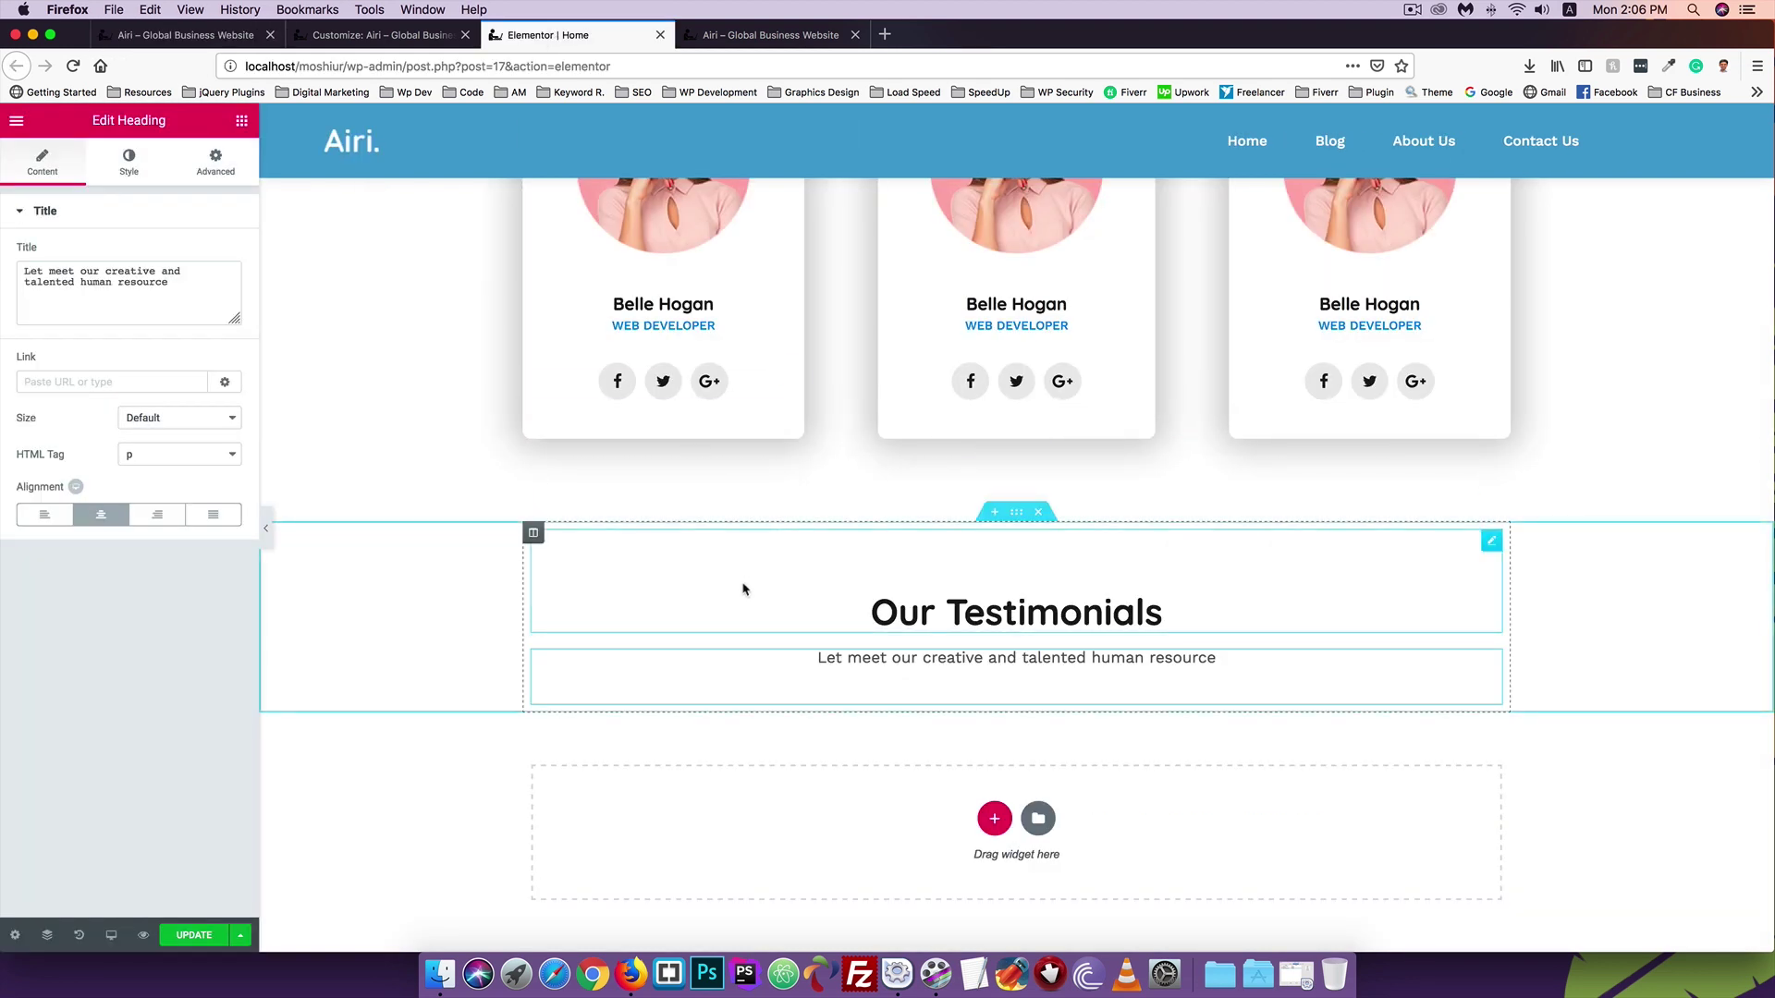
click(1016, 512)
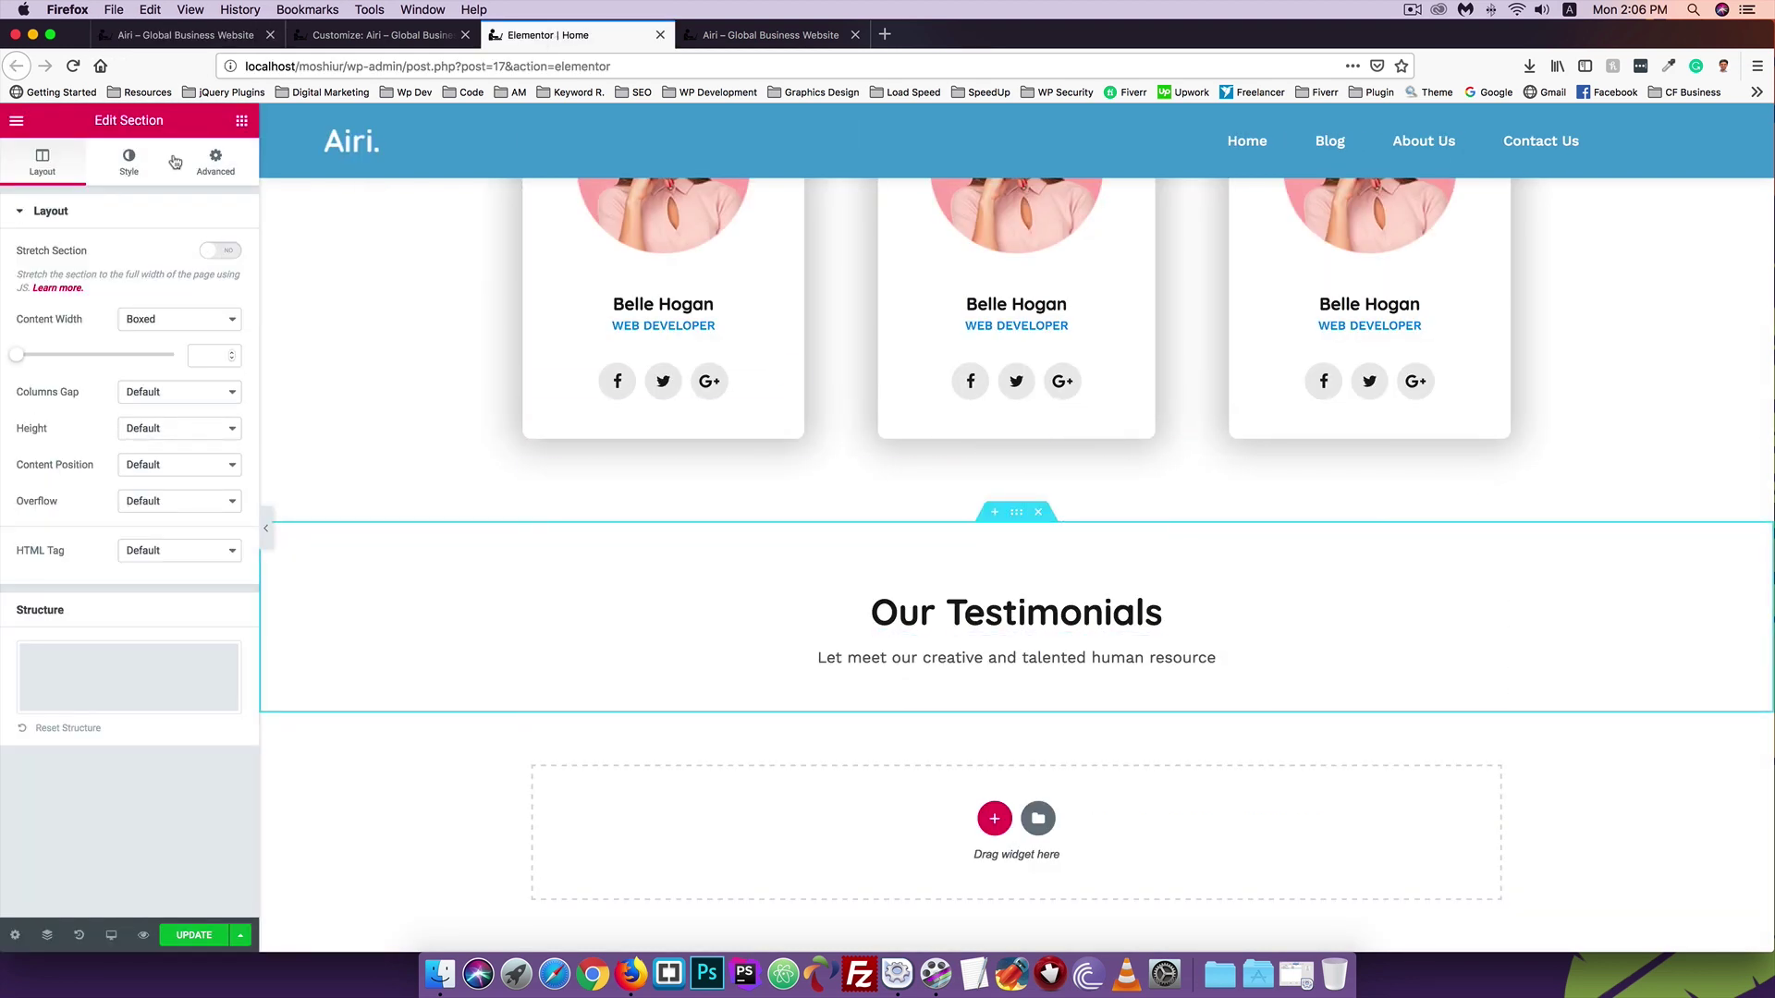
click(215, 162)
click(128, 162)
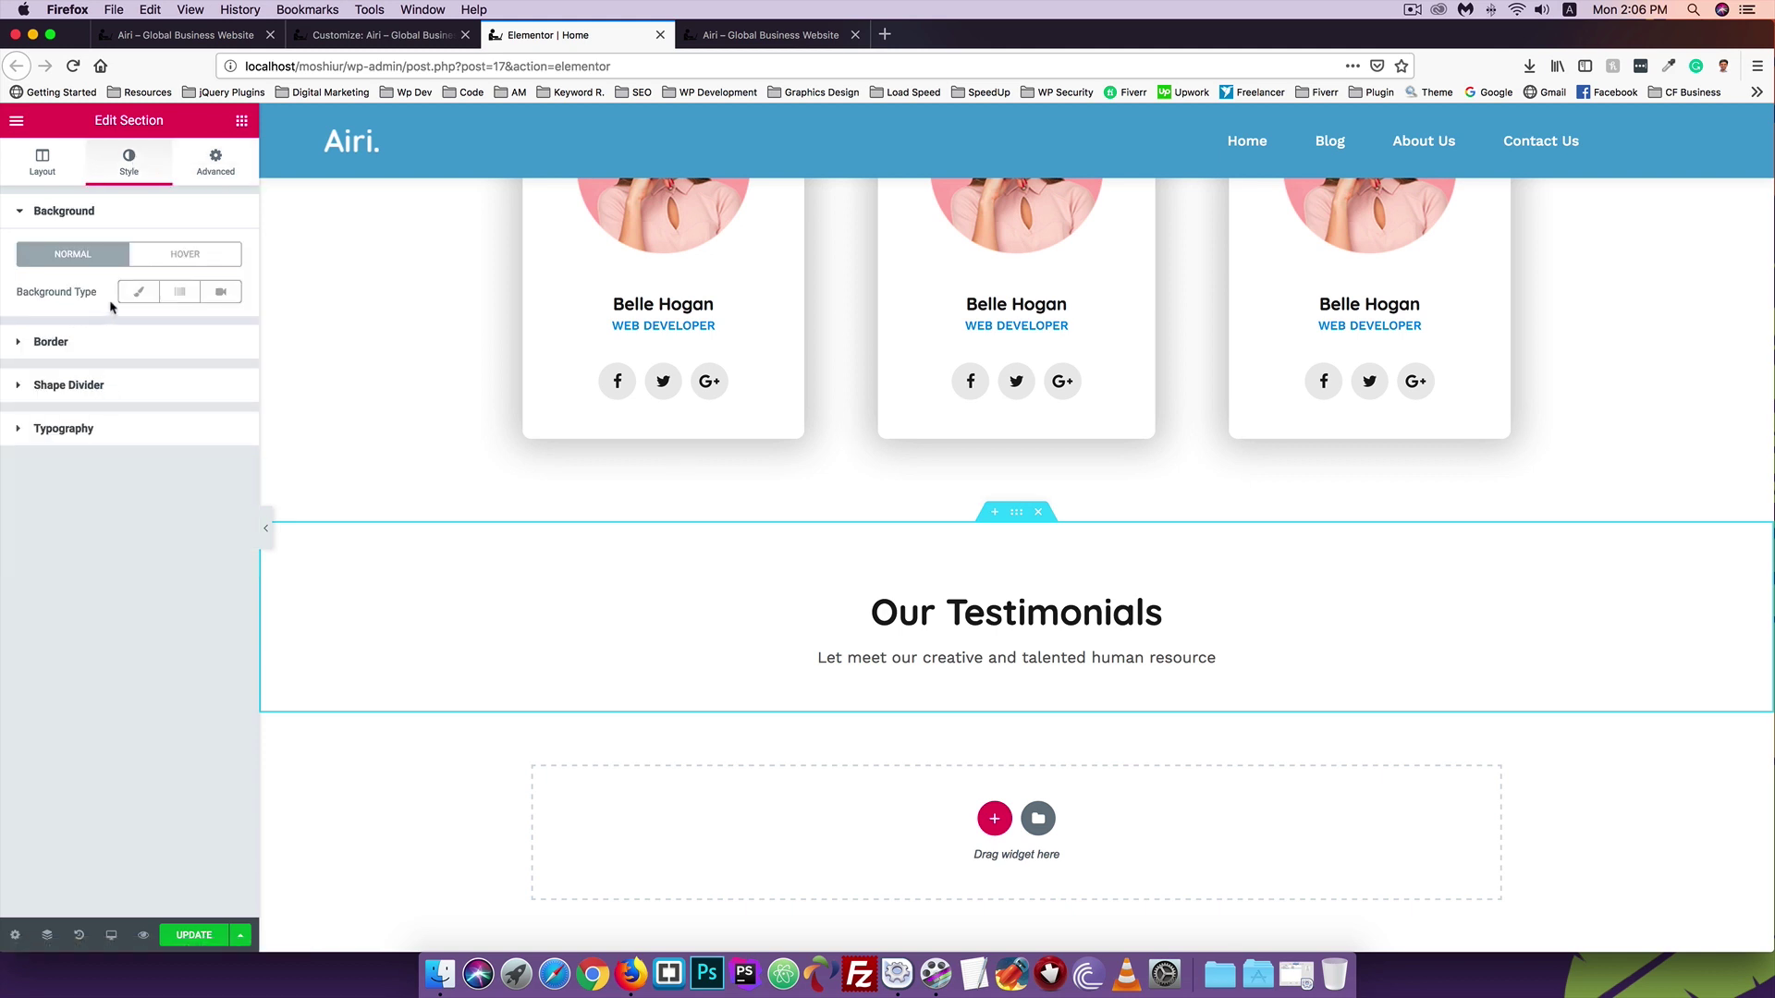
click(149, 292)
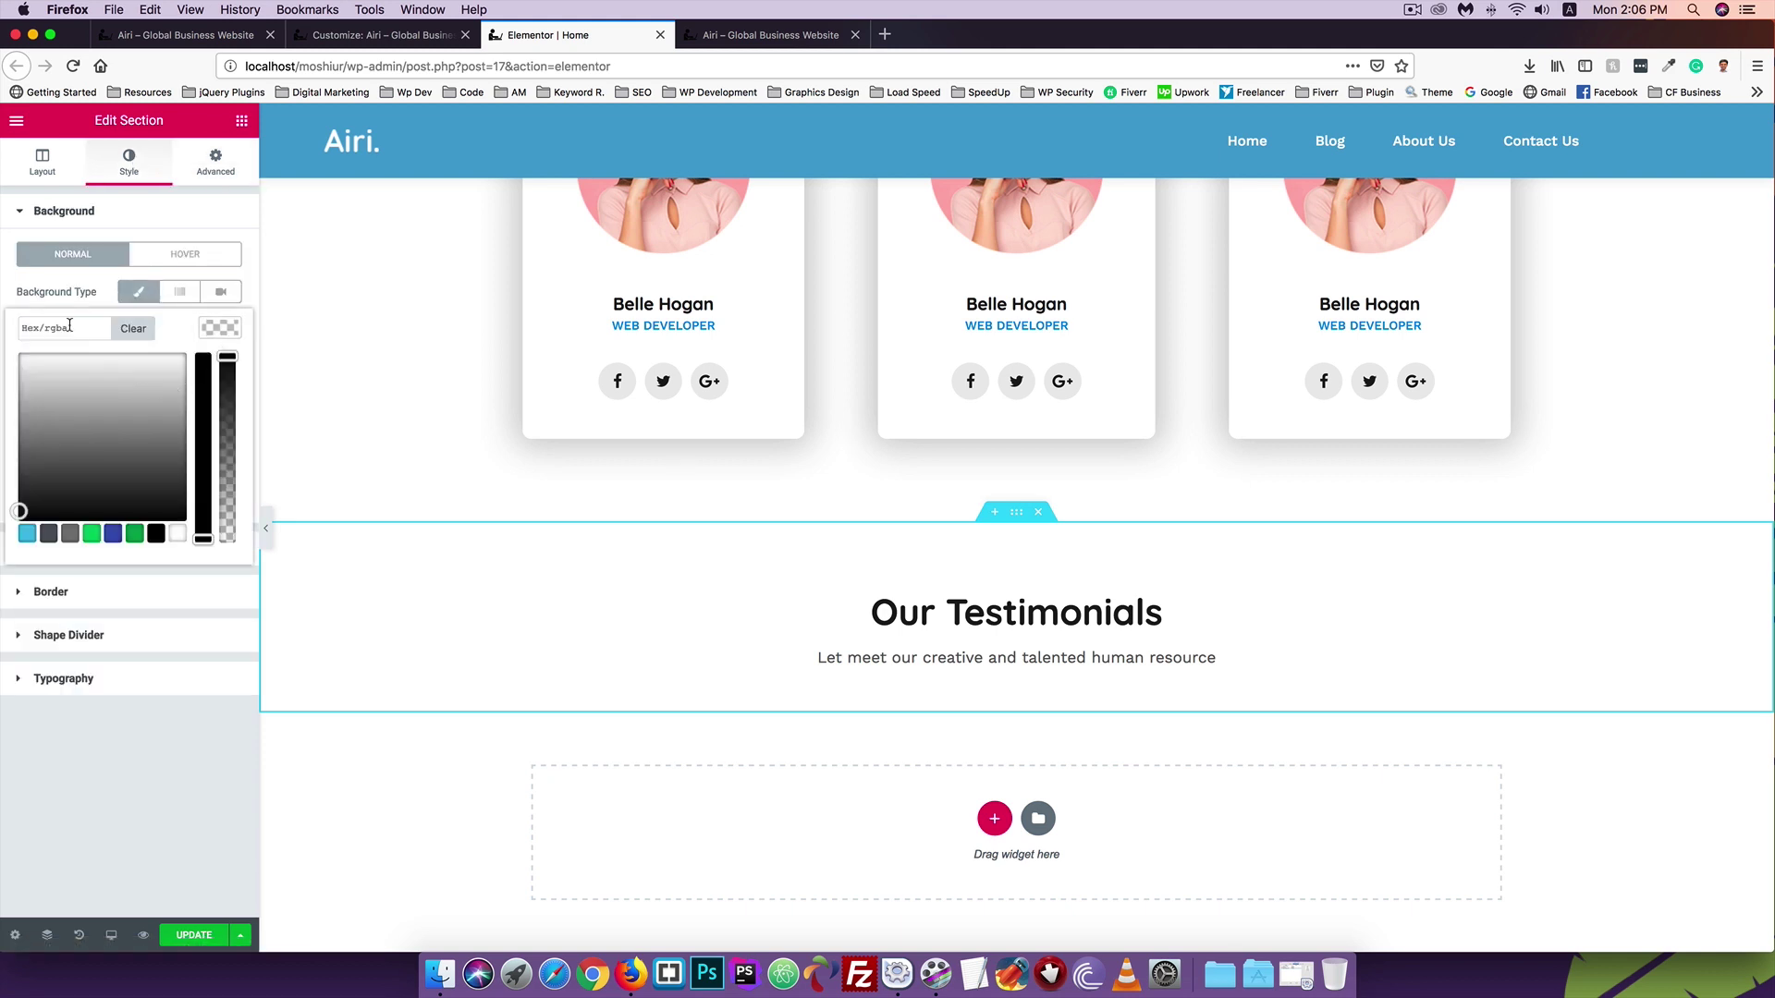
click(70, 325)
text(#f7f7f7)
click(216, 330)
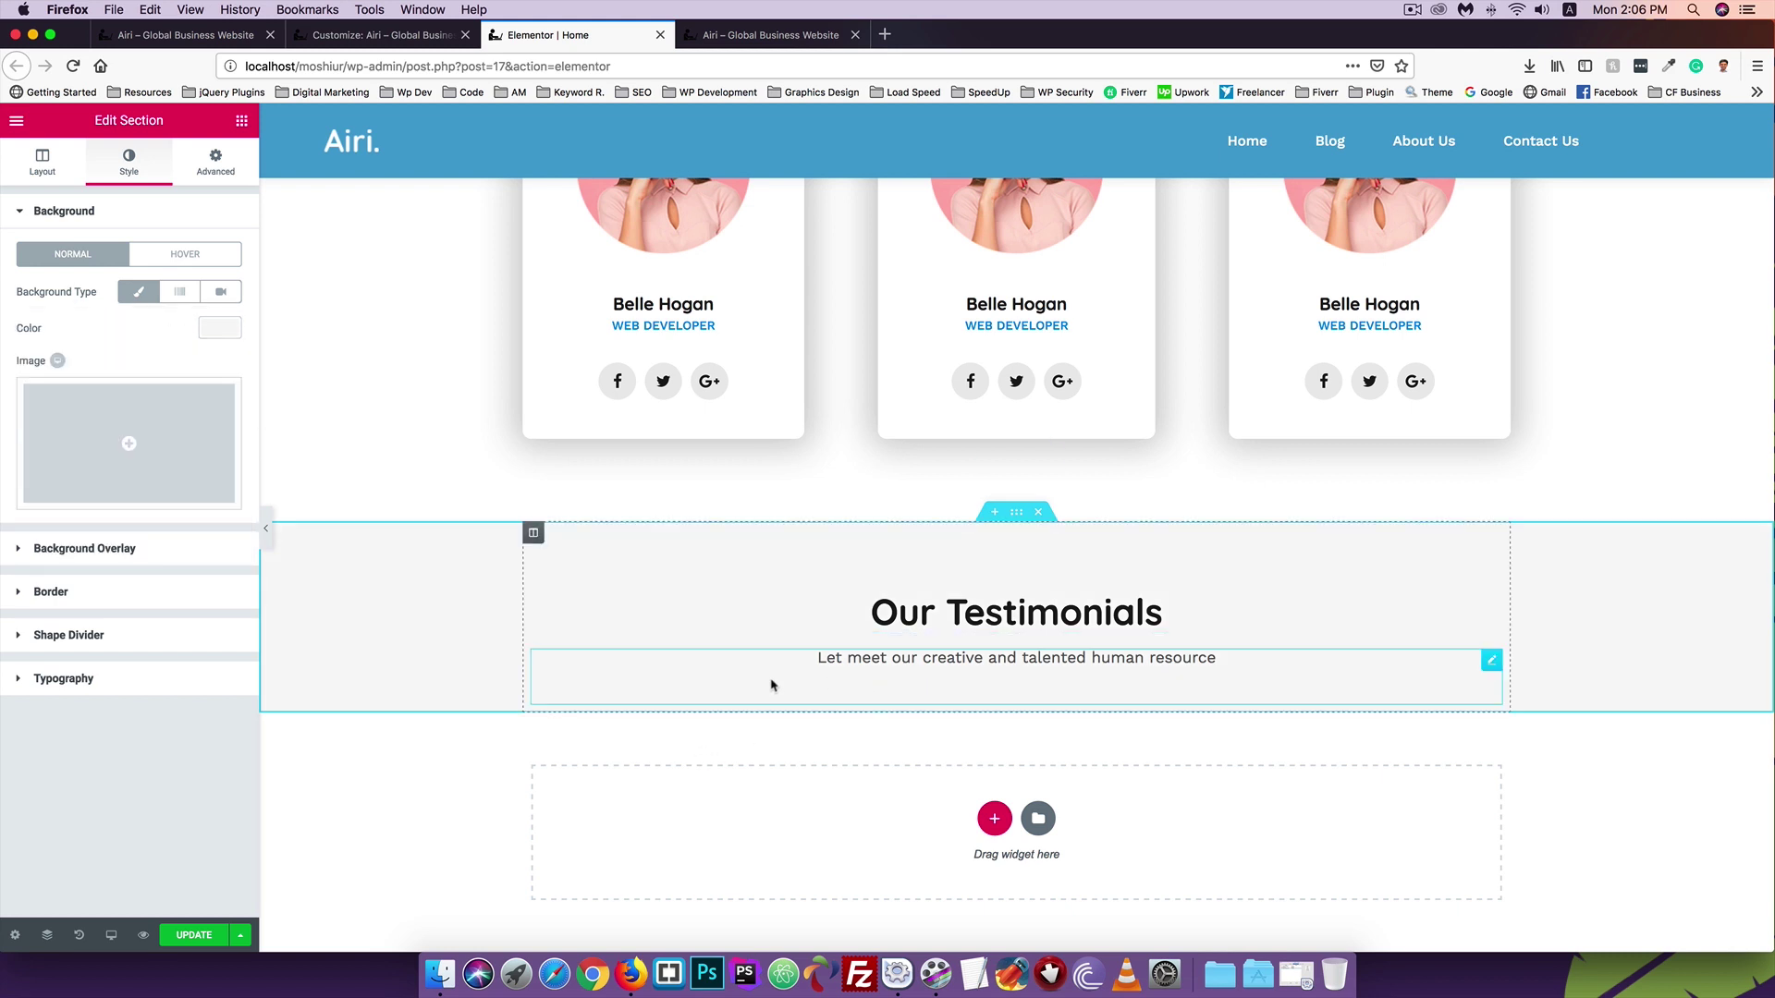
click(933, 613)
Replace the heading title with 'Latest News' copied from the live site
drag(142, 283, 3, 259)
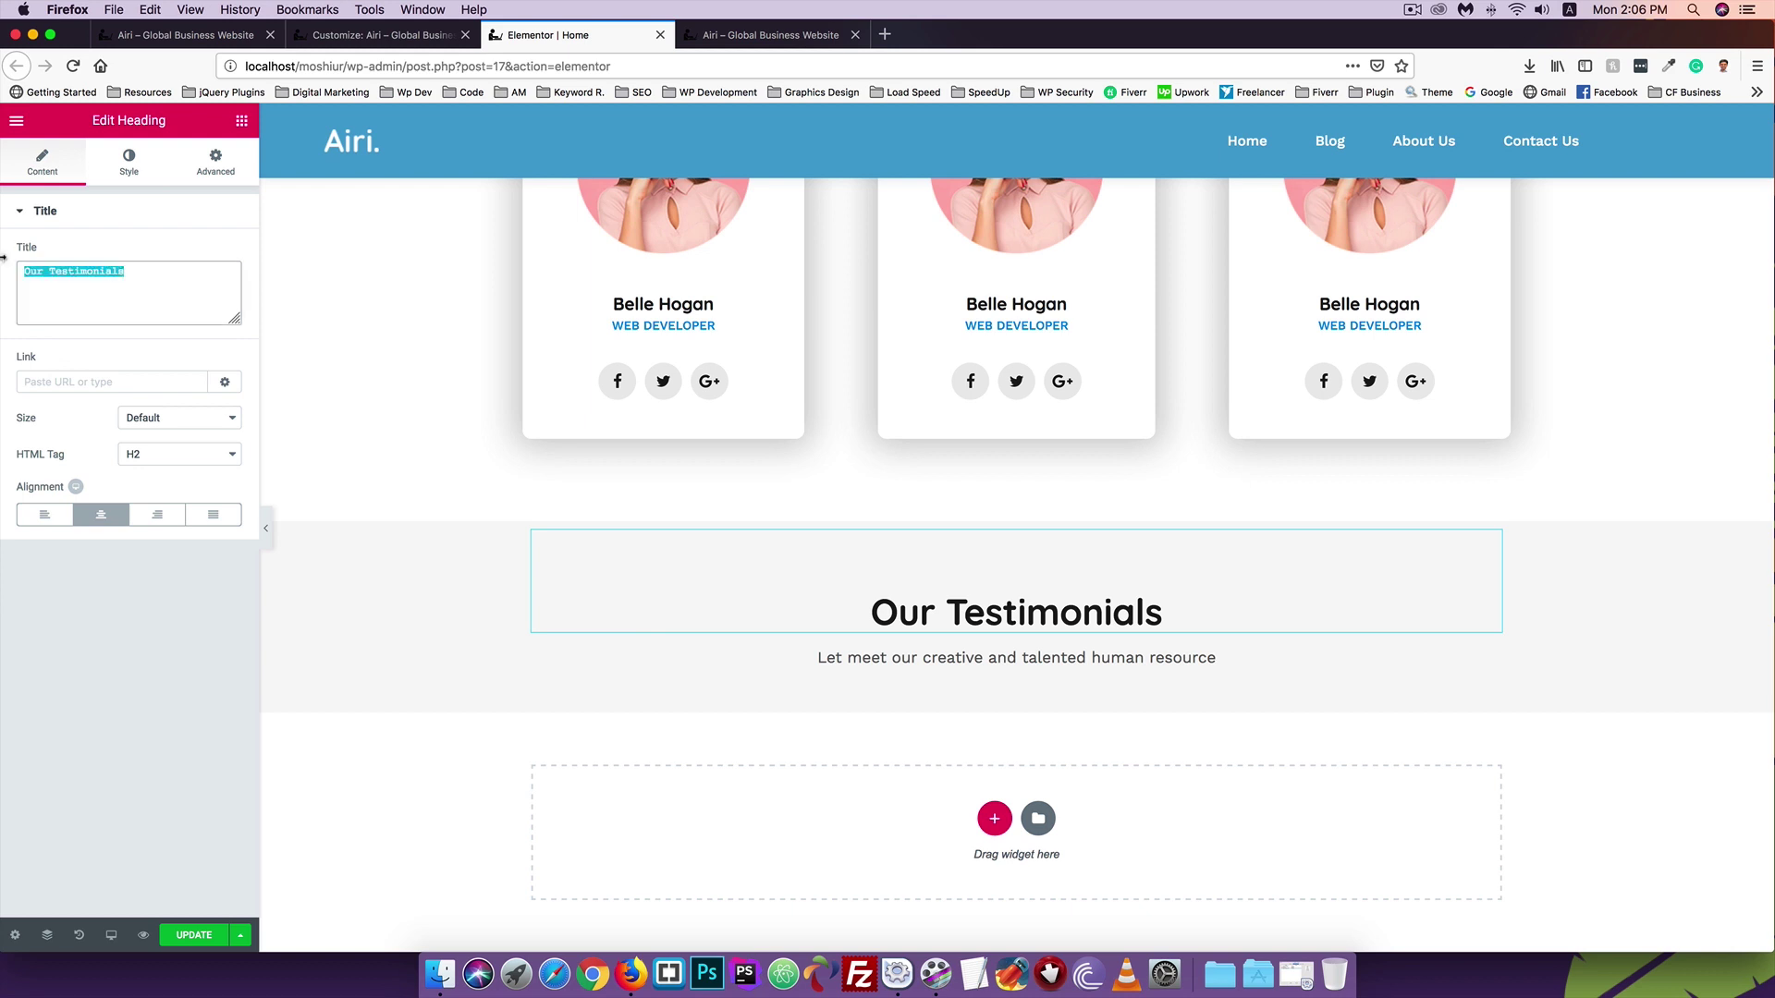
click(180, 34)
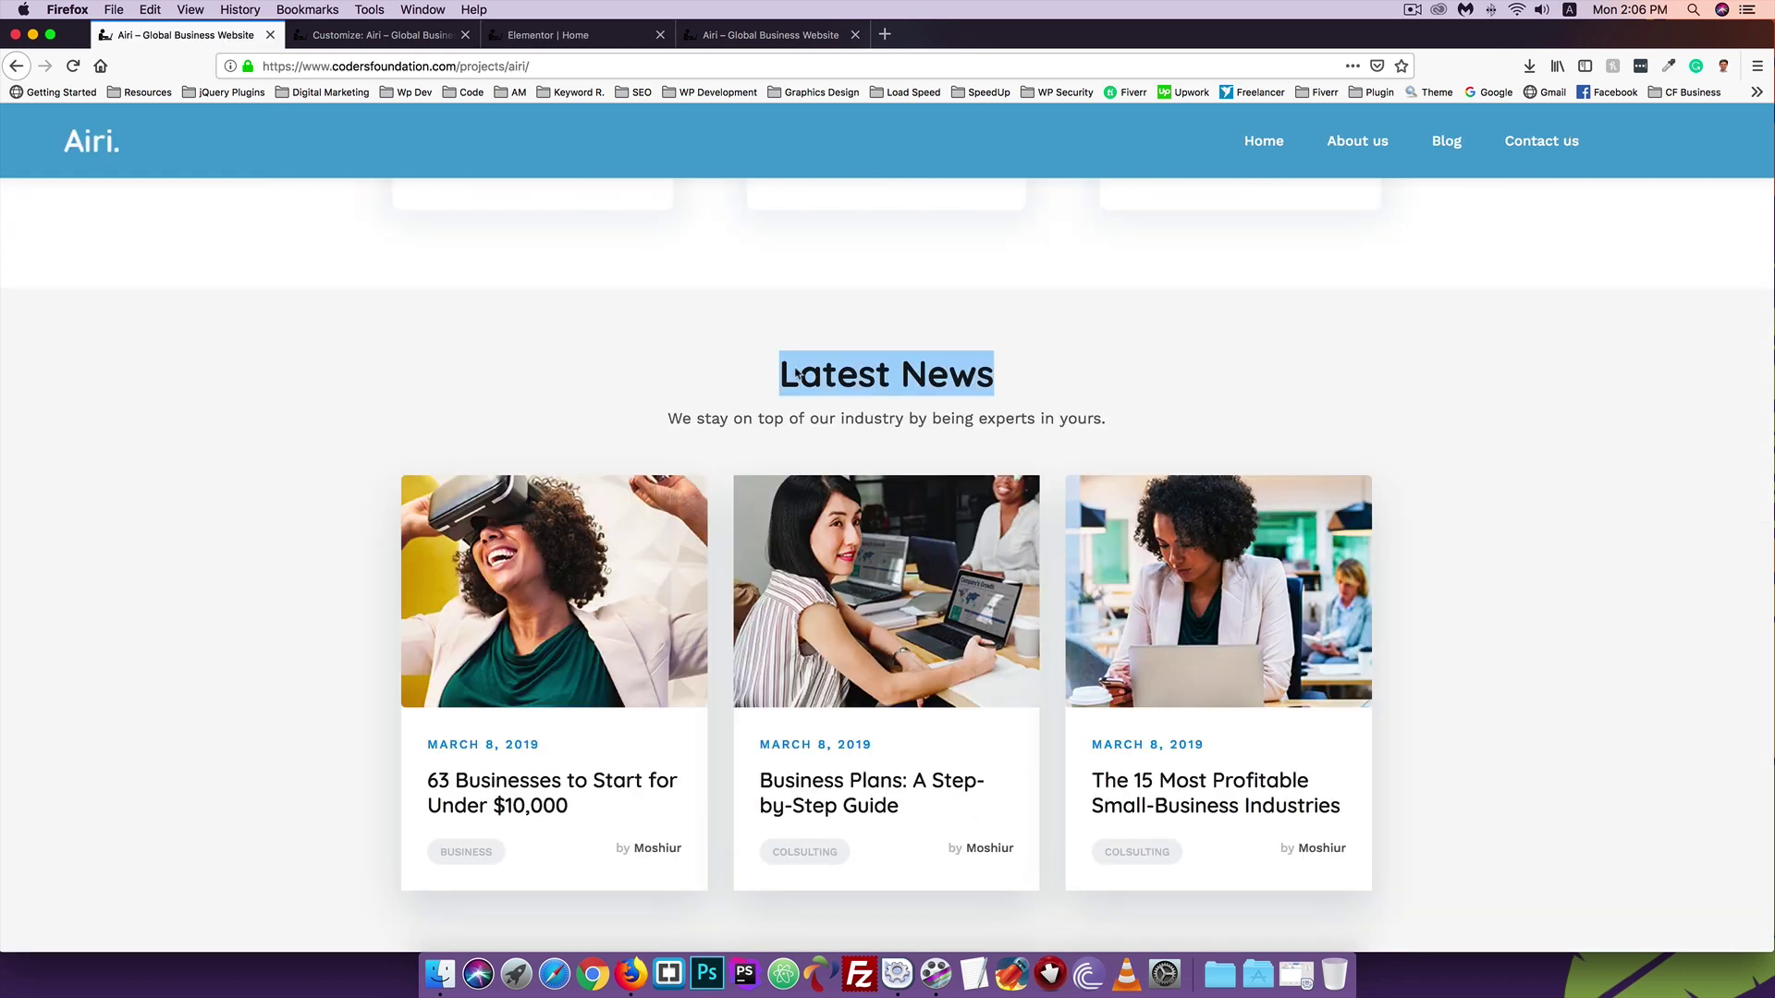
right_click(947, 351)
click(968, 361)
click(548, 34)
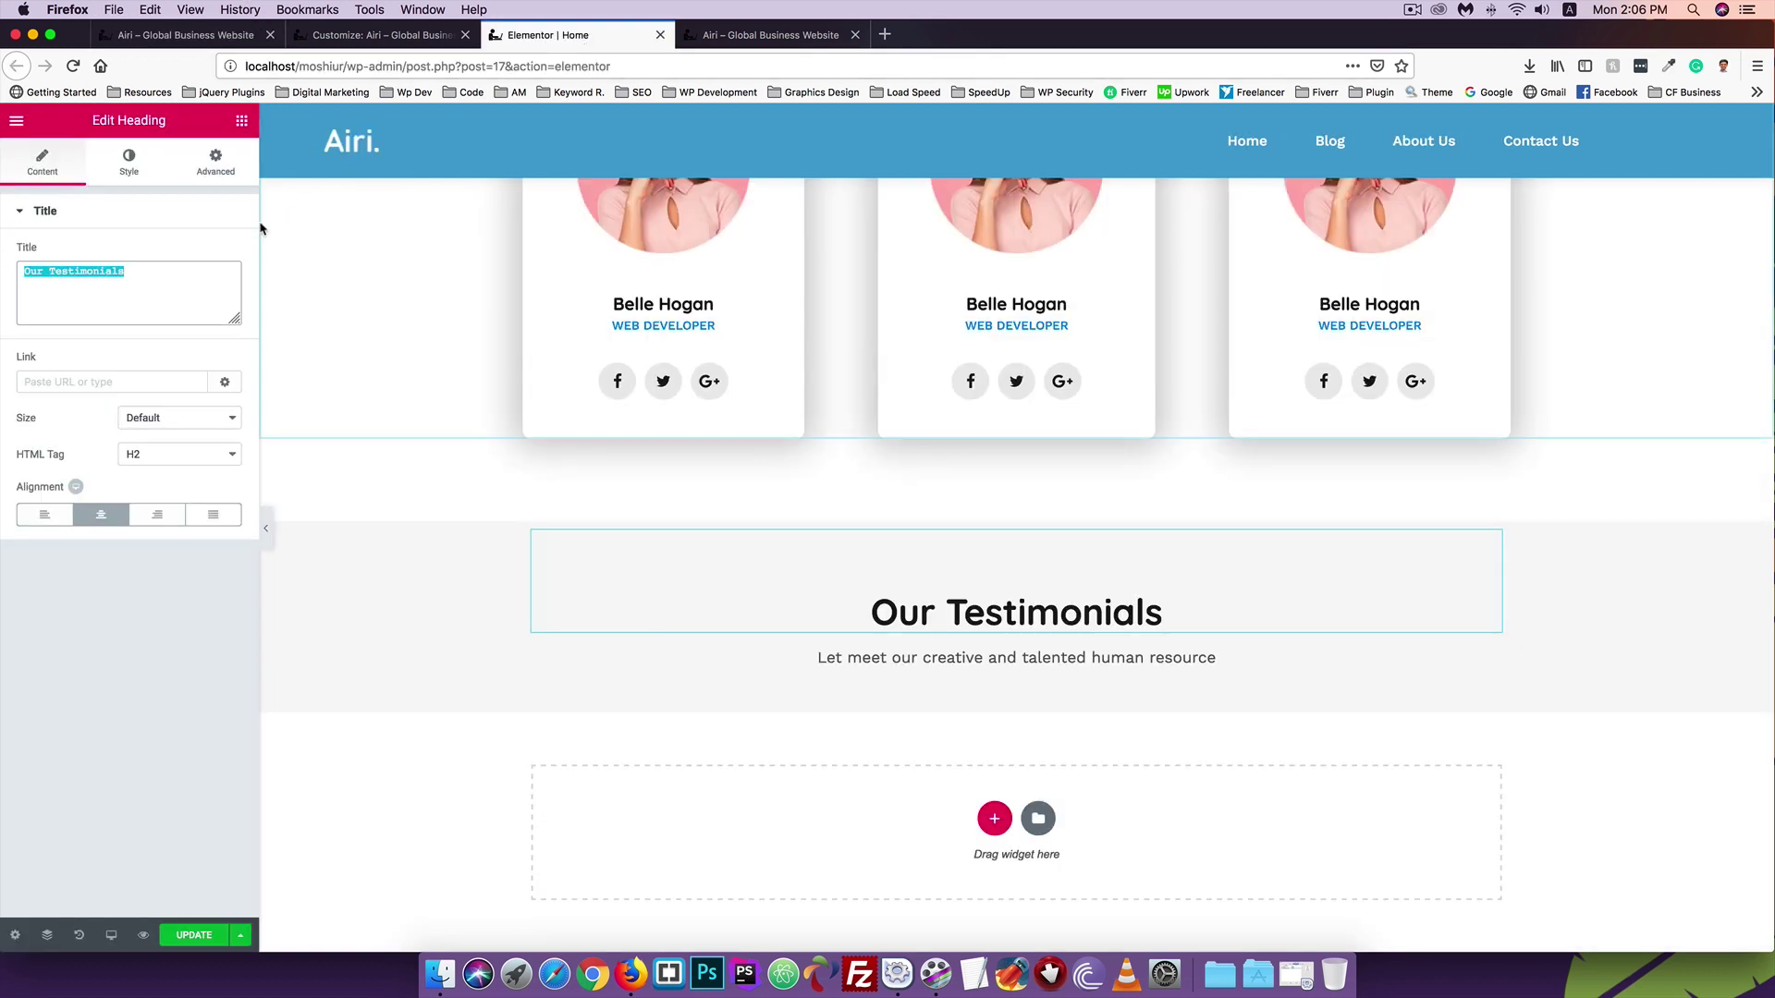
text(Latest News)
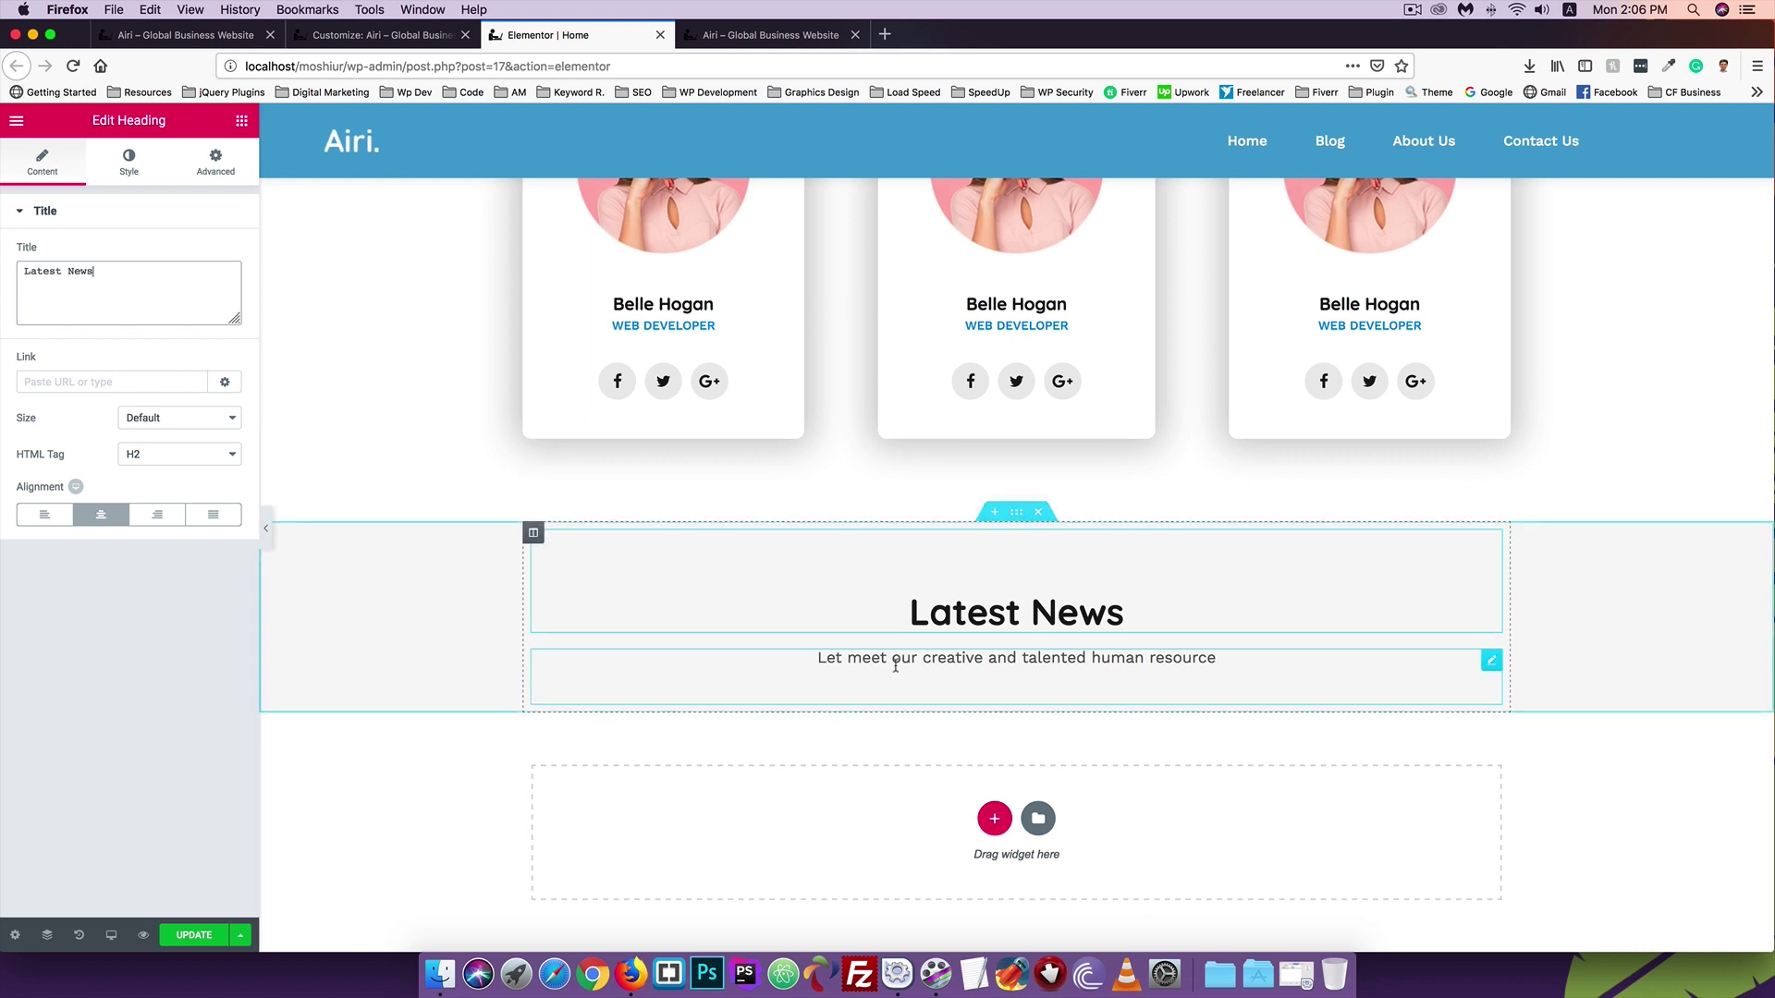
Replace the subtitle with 'We stay on top of our industry by being experts in yours.'
click(180, 34)
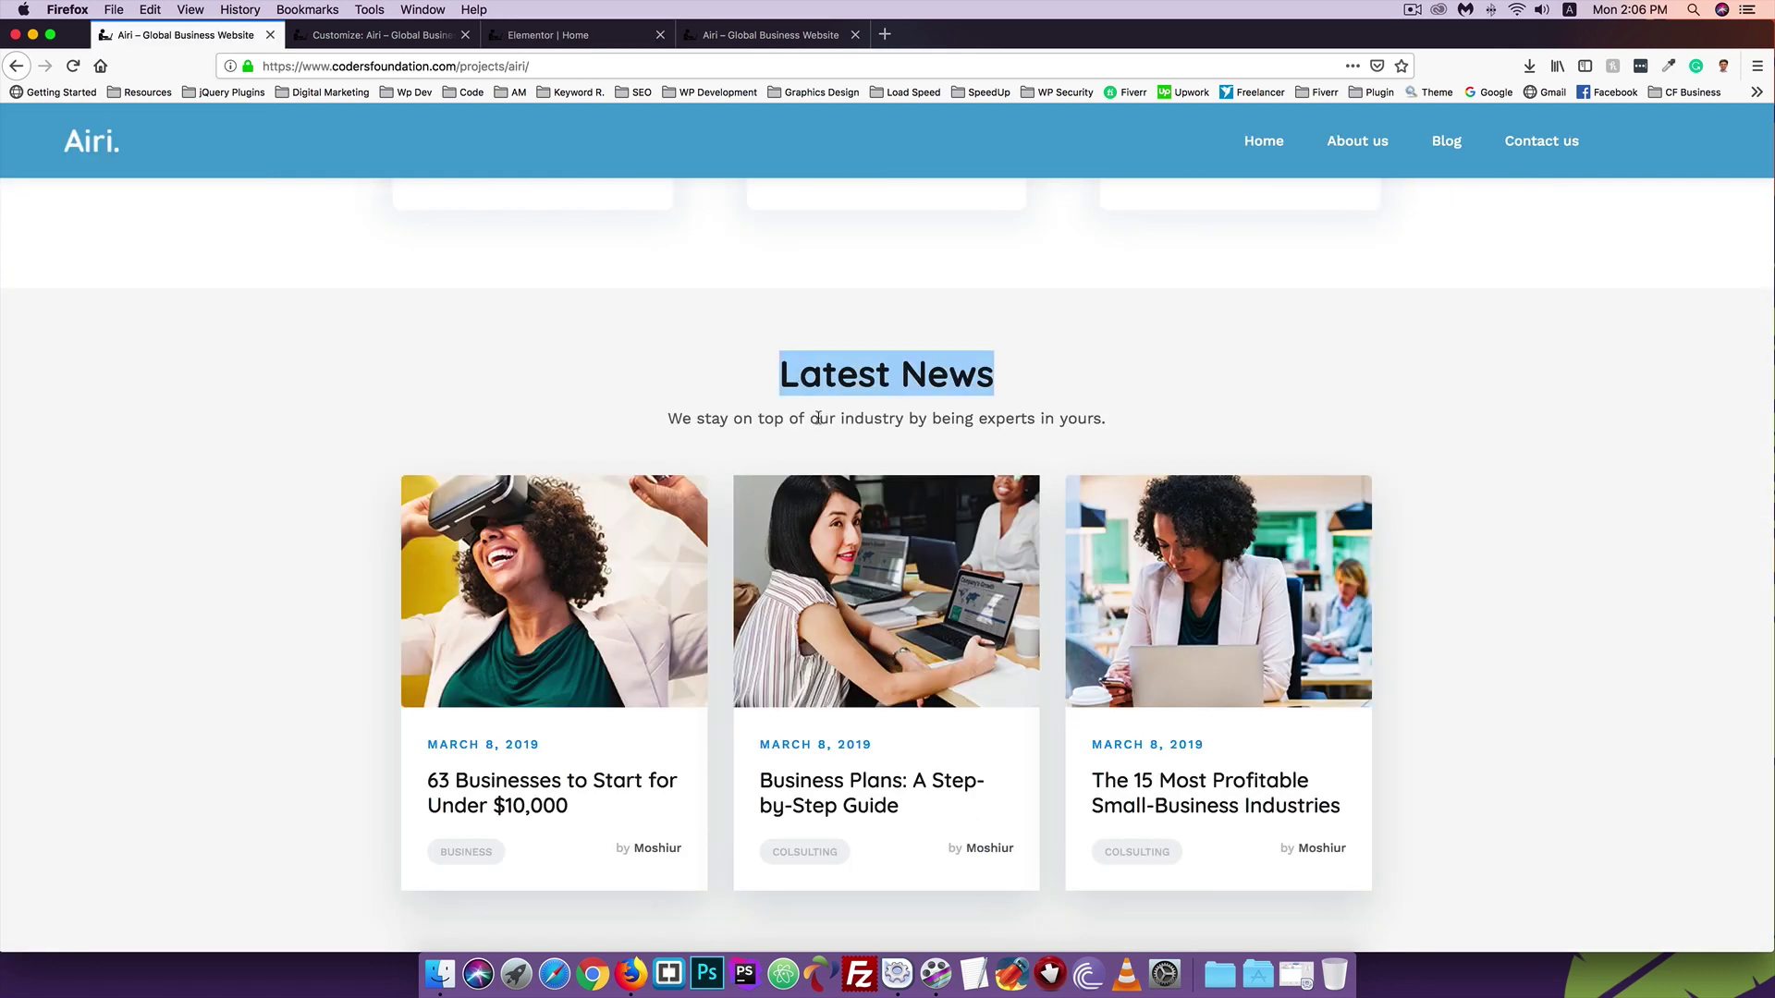
drag(1113, 420, 663, 426)
key(super+c)
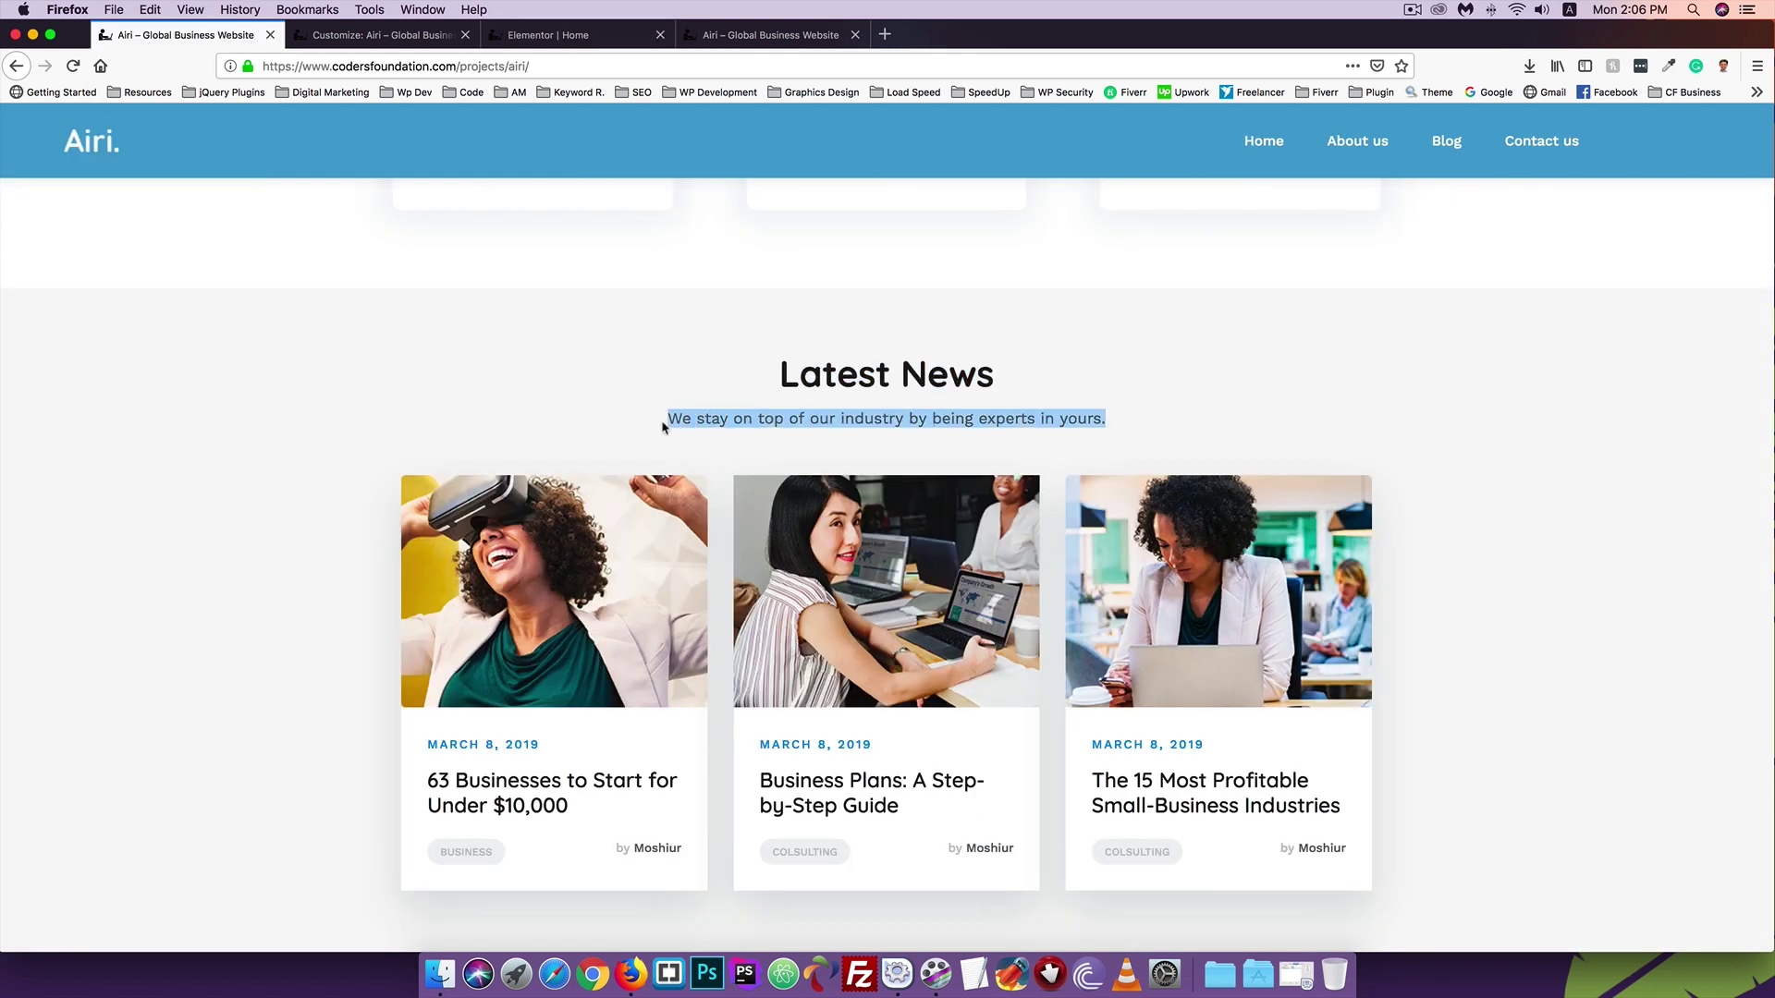
click(555, 35)
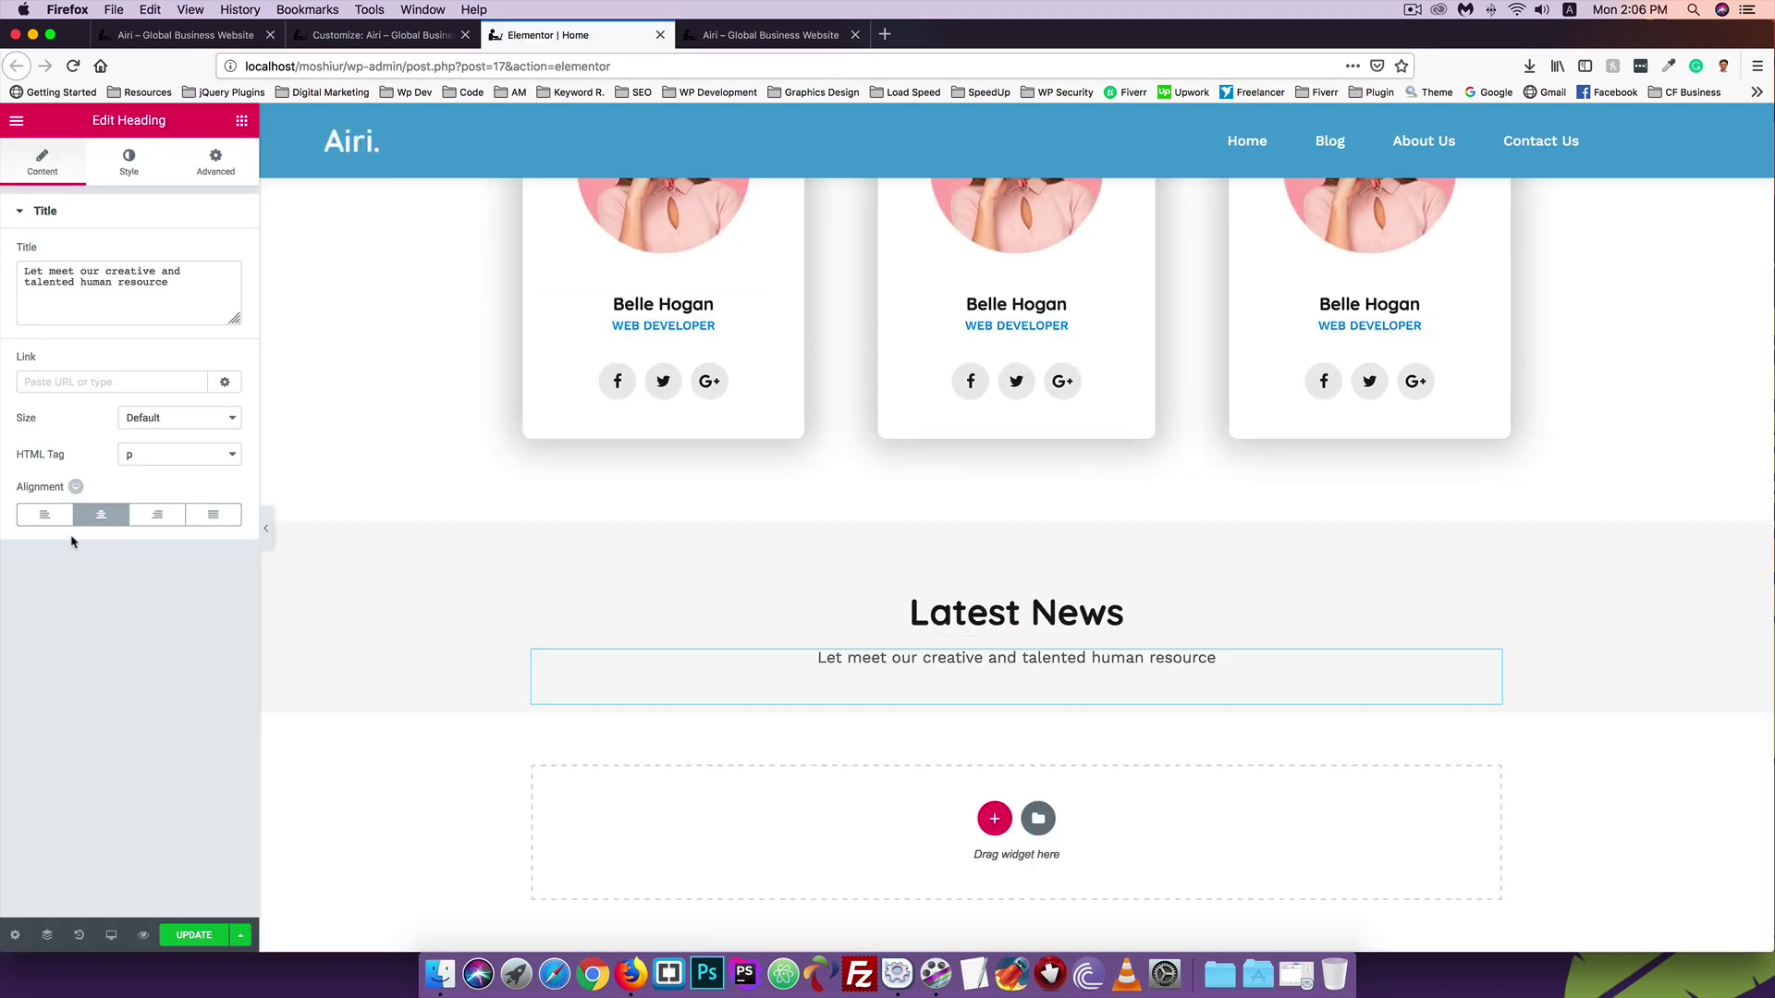
drag(186, 270, 2, 243)
drag(186, 282, 3, 239)
key(super+v)
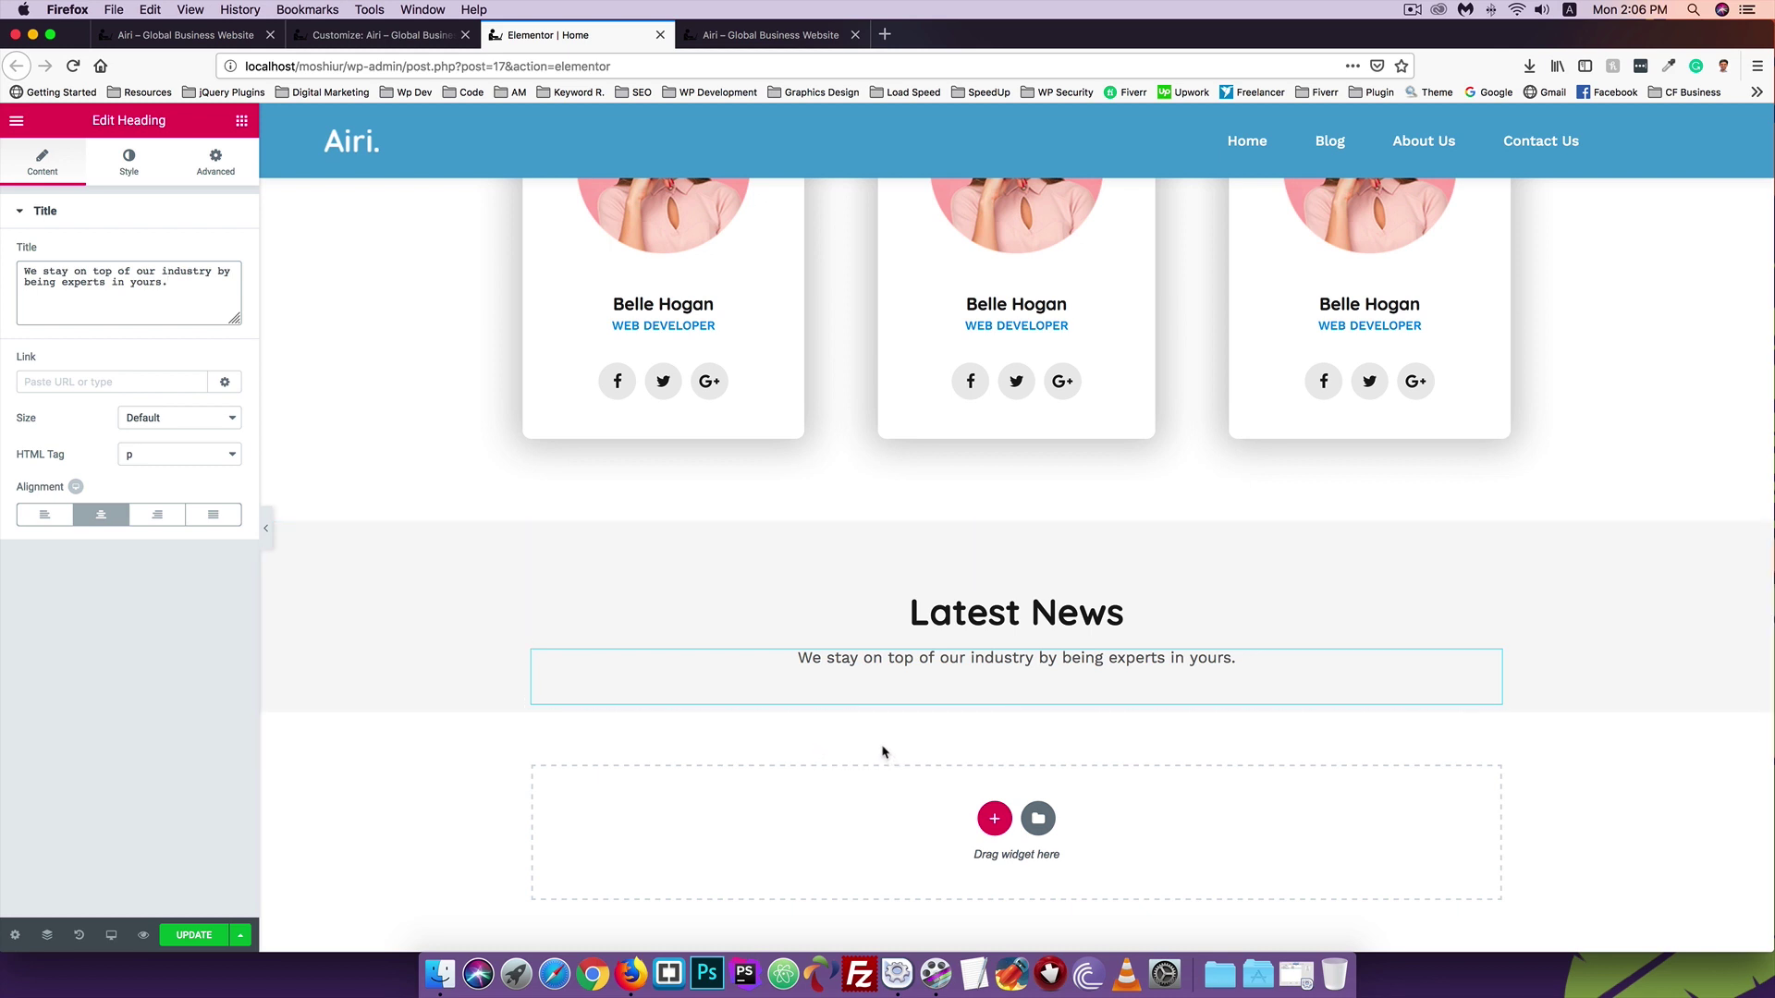
Add a single-column section below Latest News with a Classic #E7E7E7 background
click(994, 819)
scroll(876, 777, down, 2)
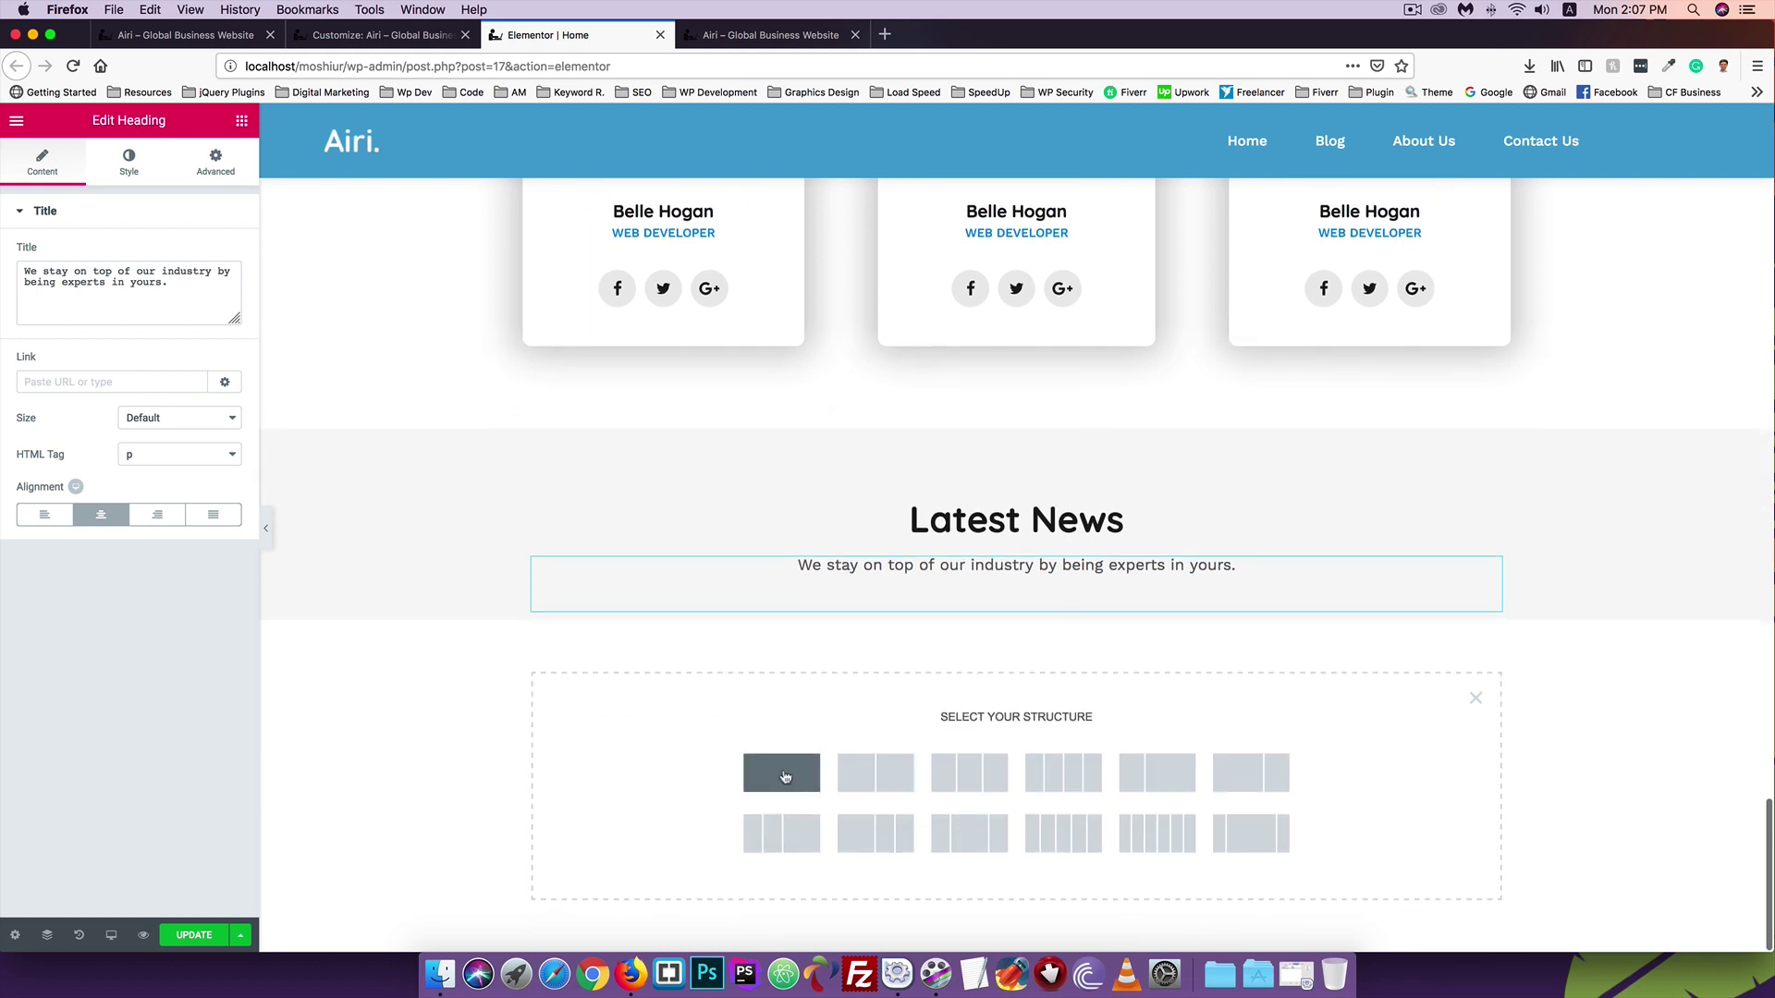
click(783, 773)
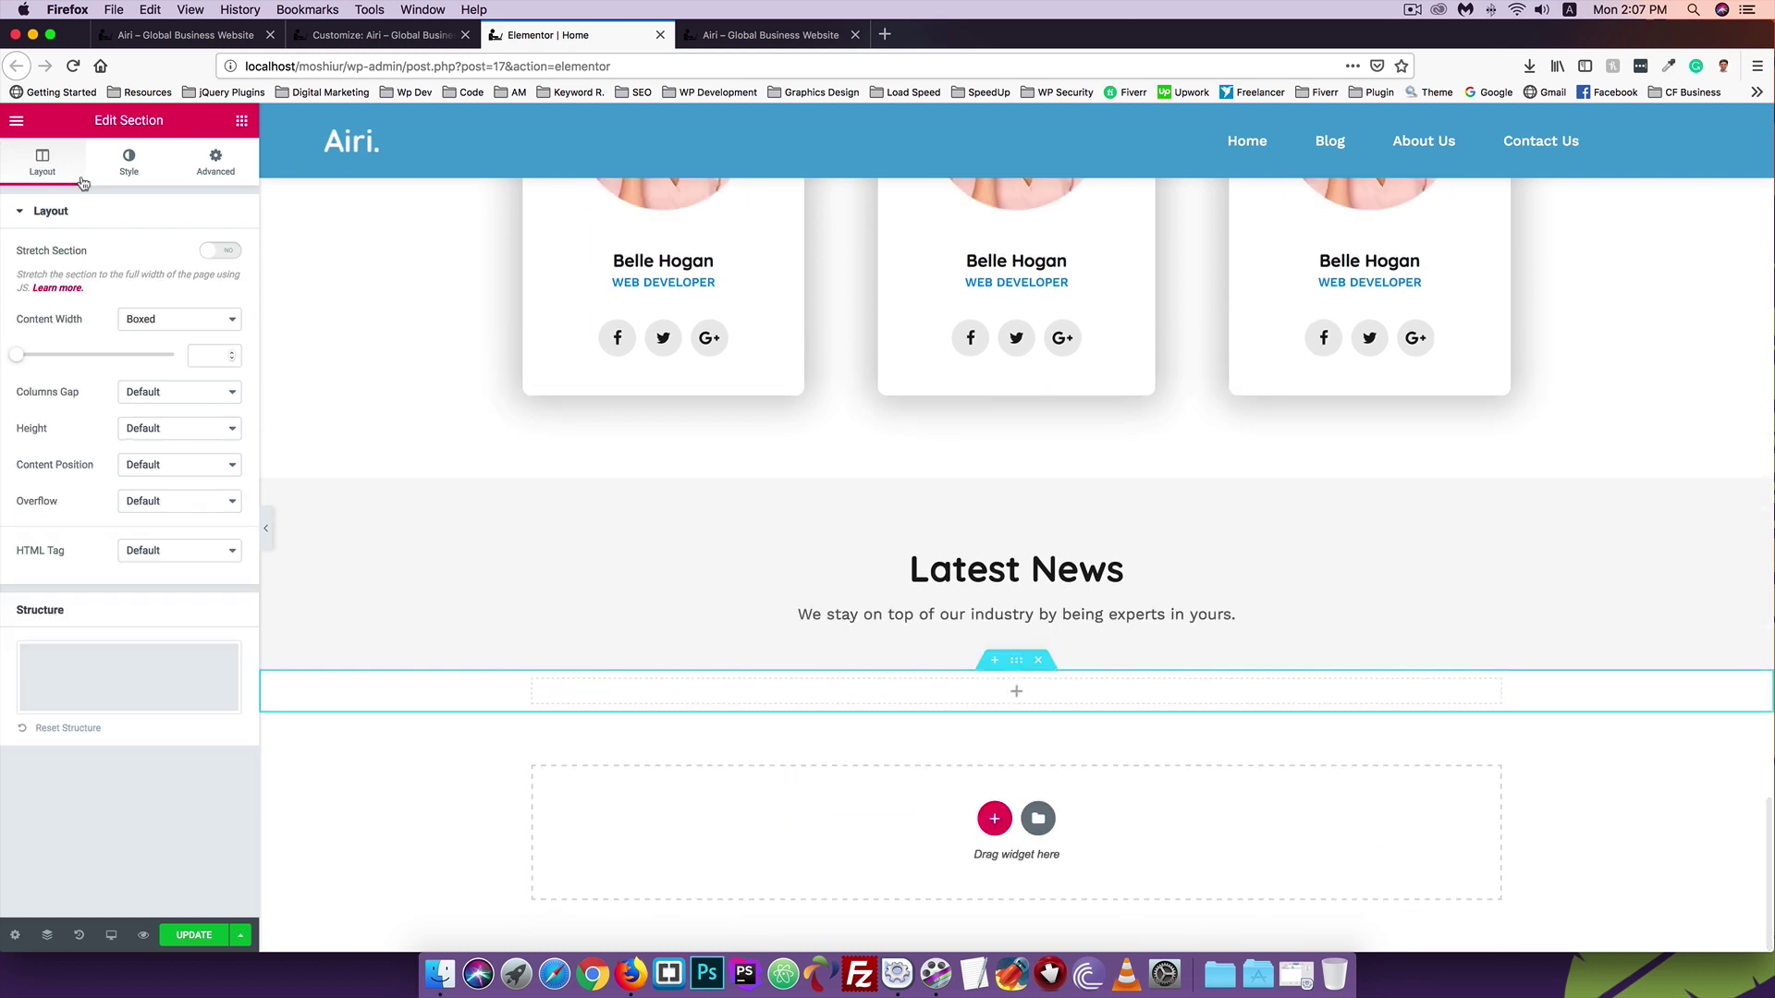
click(214, 159)
click(129, 172)
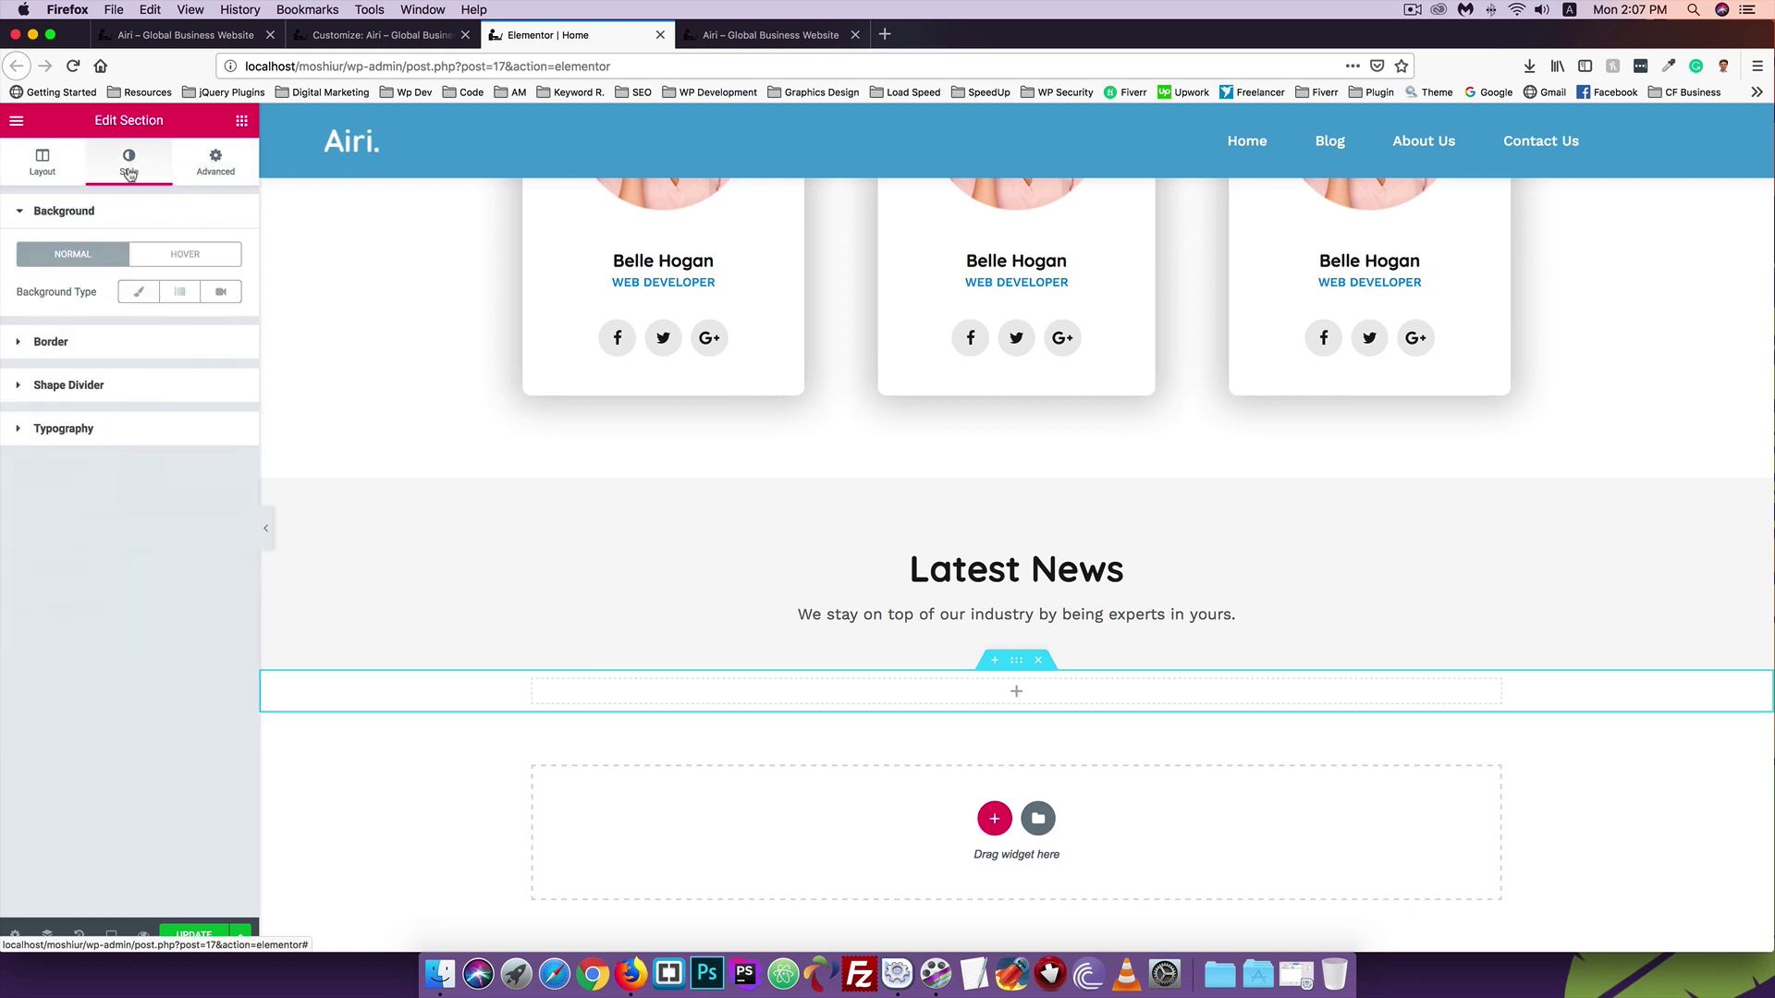
click(139, 291)
click(232, 335)
click(61, 332)
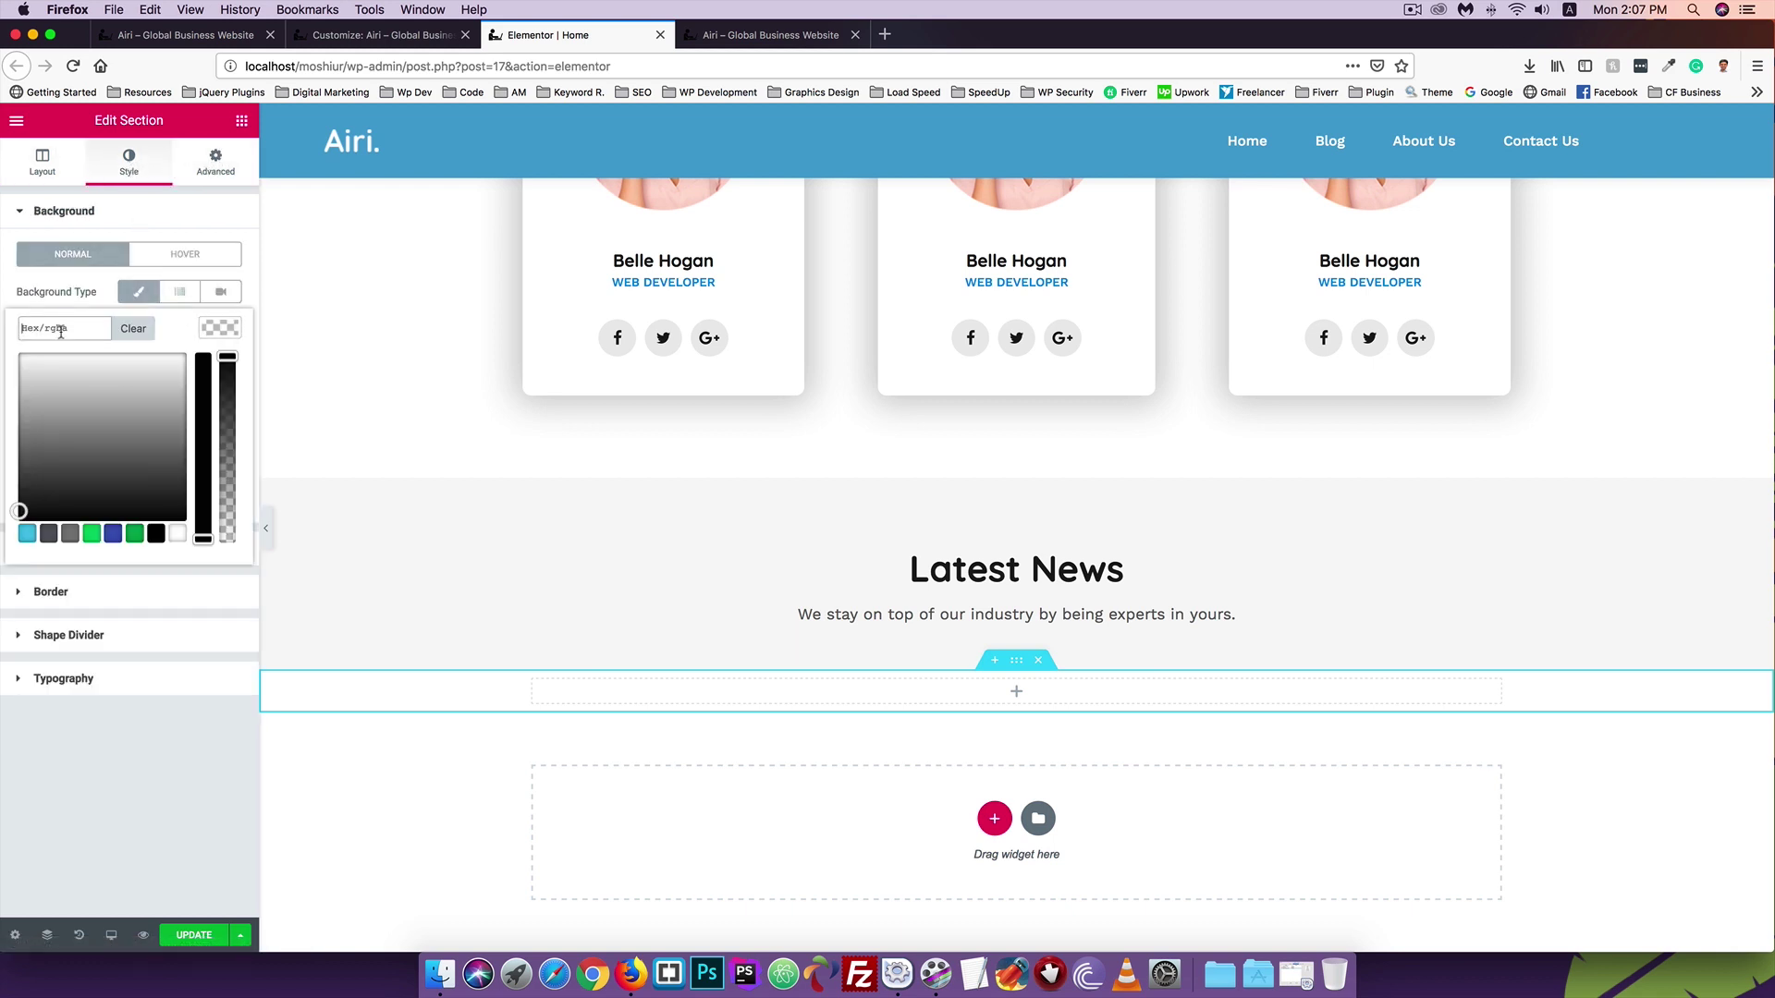
text(#E7E7E7)
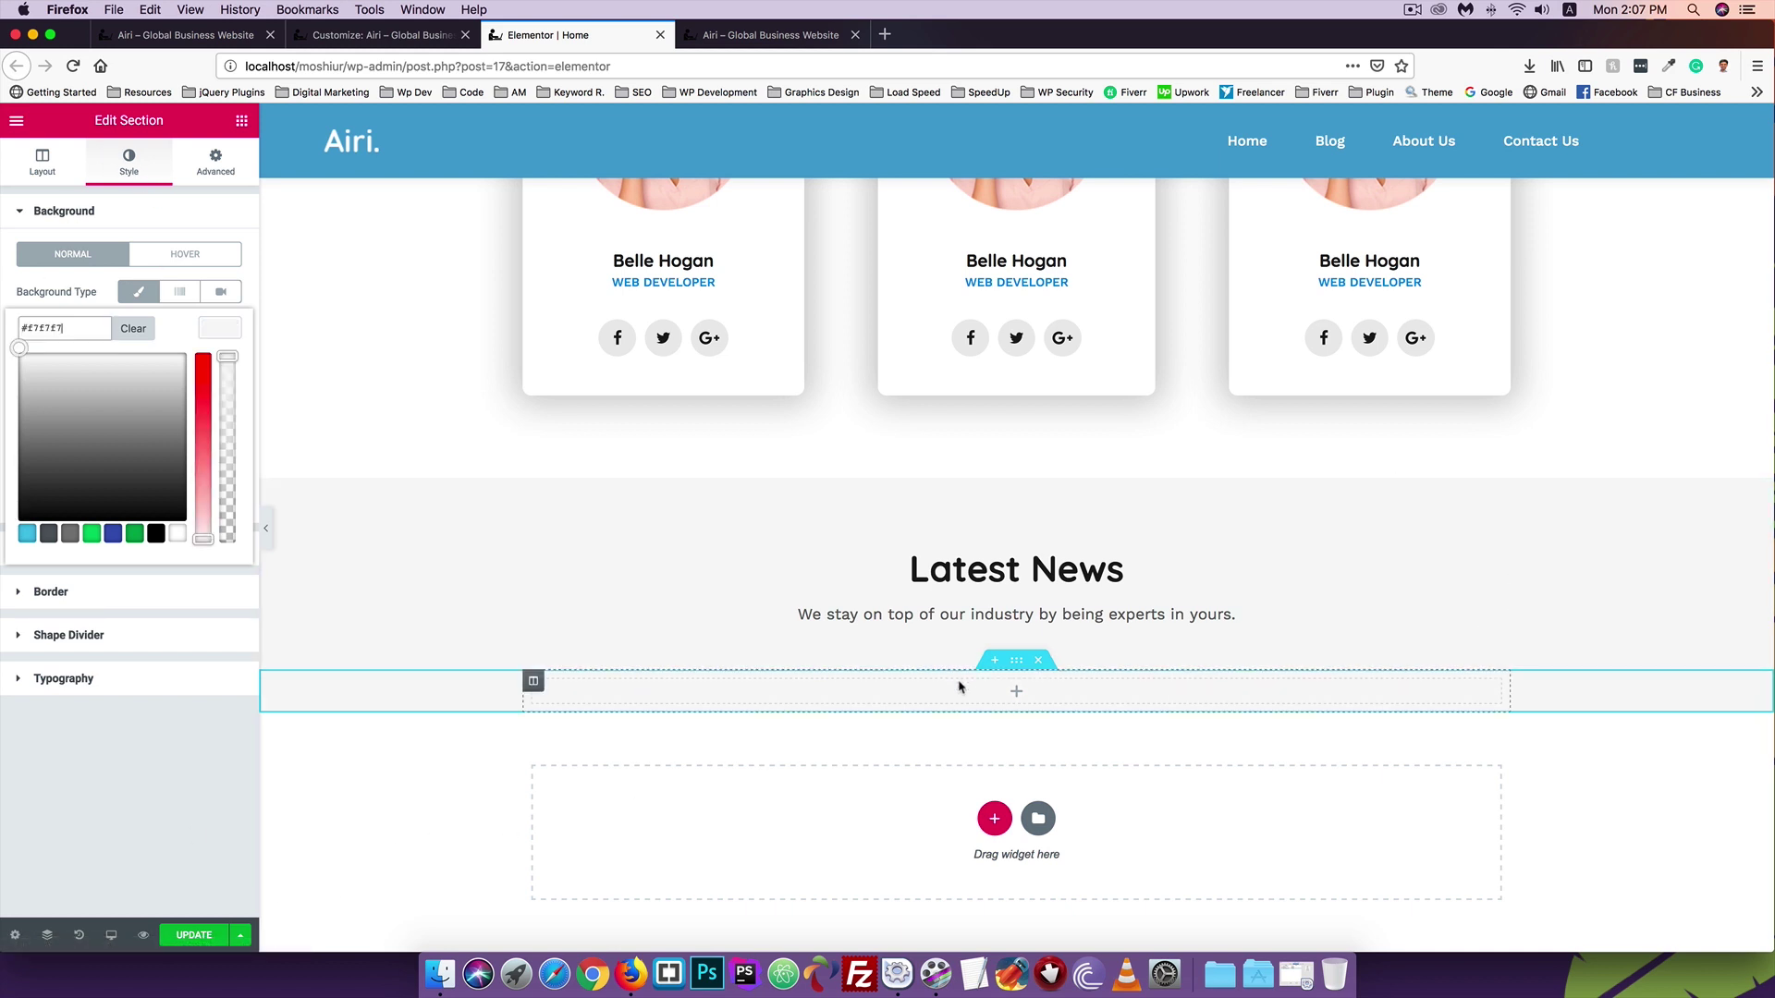
click(1022, 694)
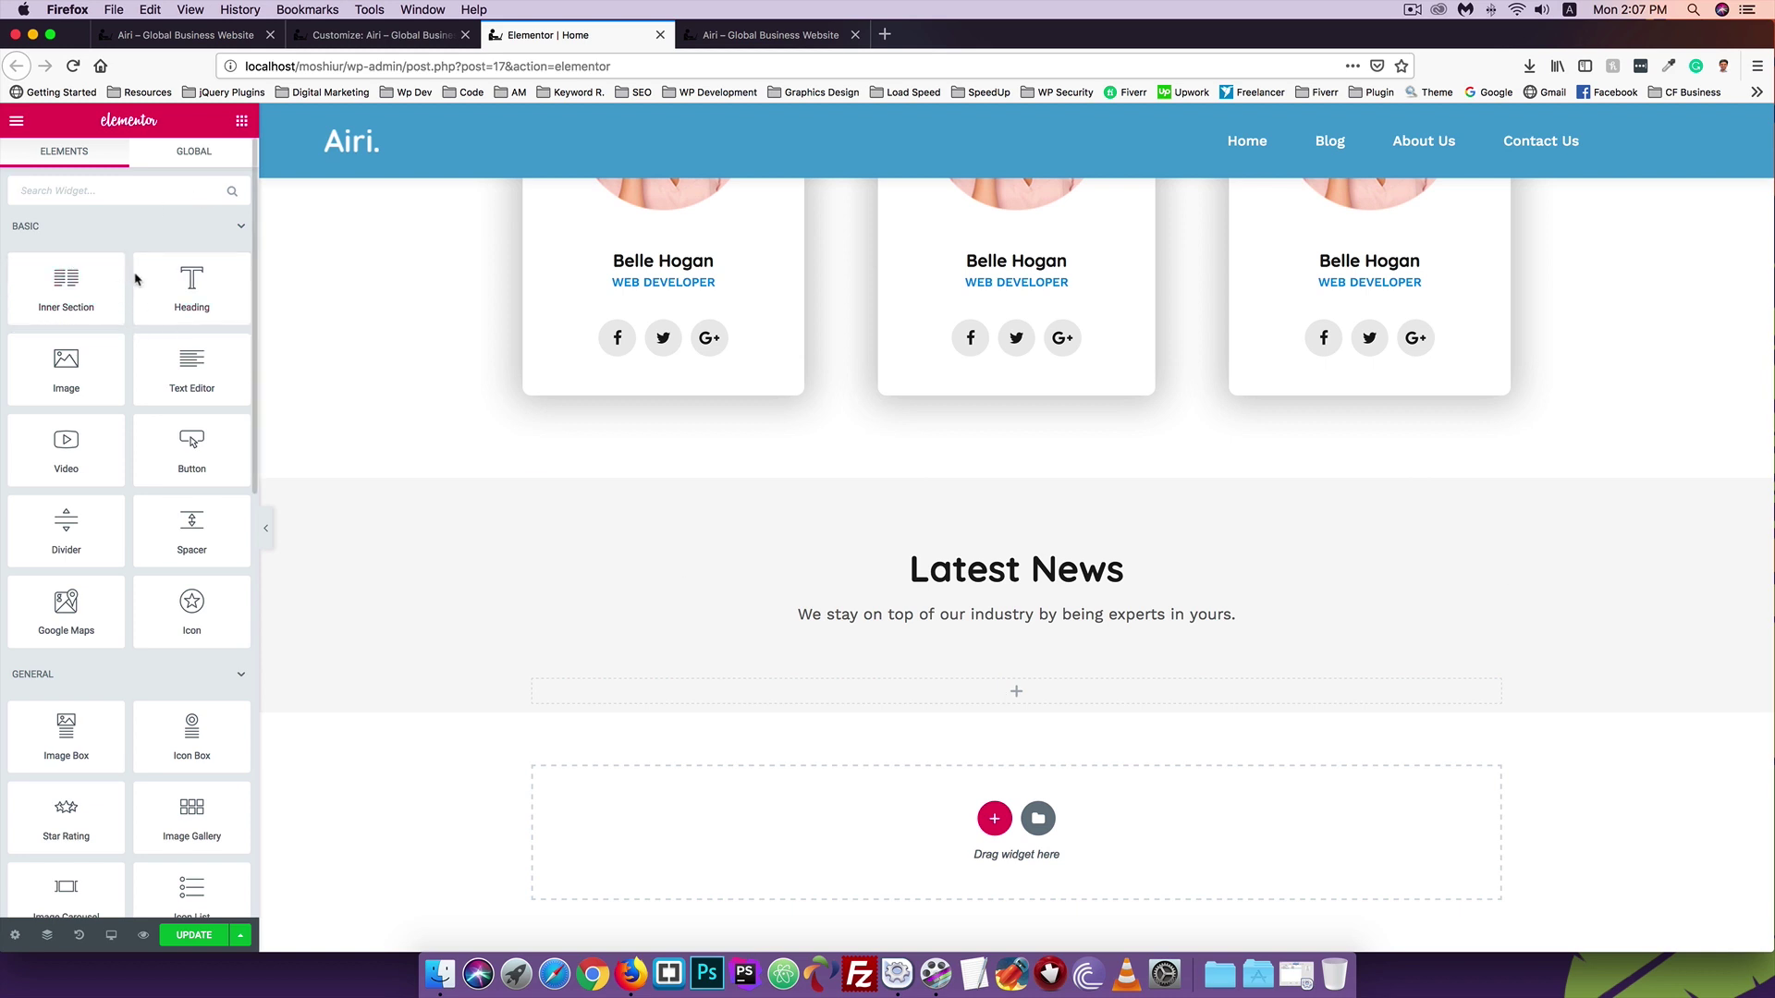
Place the aThemes: Blog widget in the empty column under Latest News
scroll(166, 405, down, 3)
scroll(165, 406, down, 12)
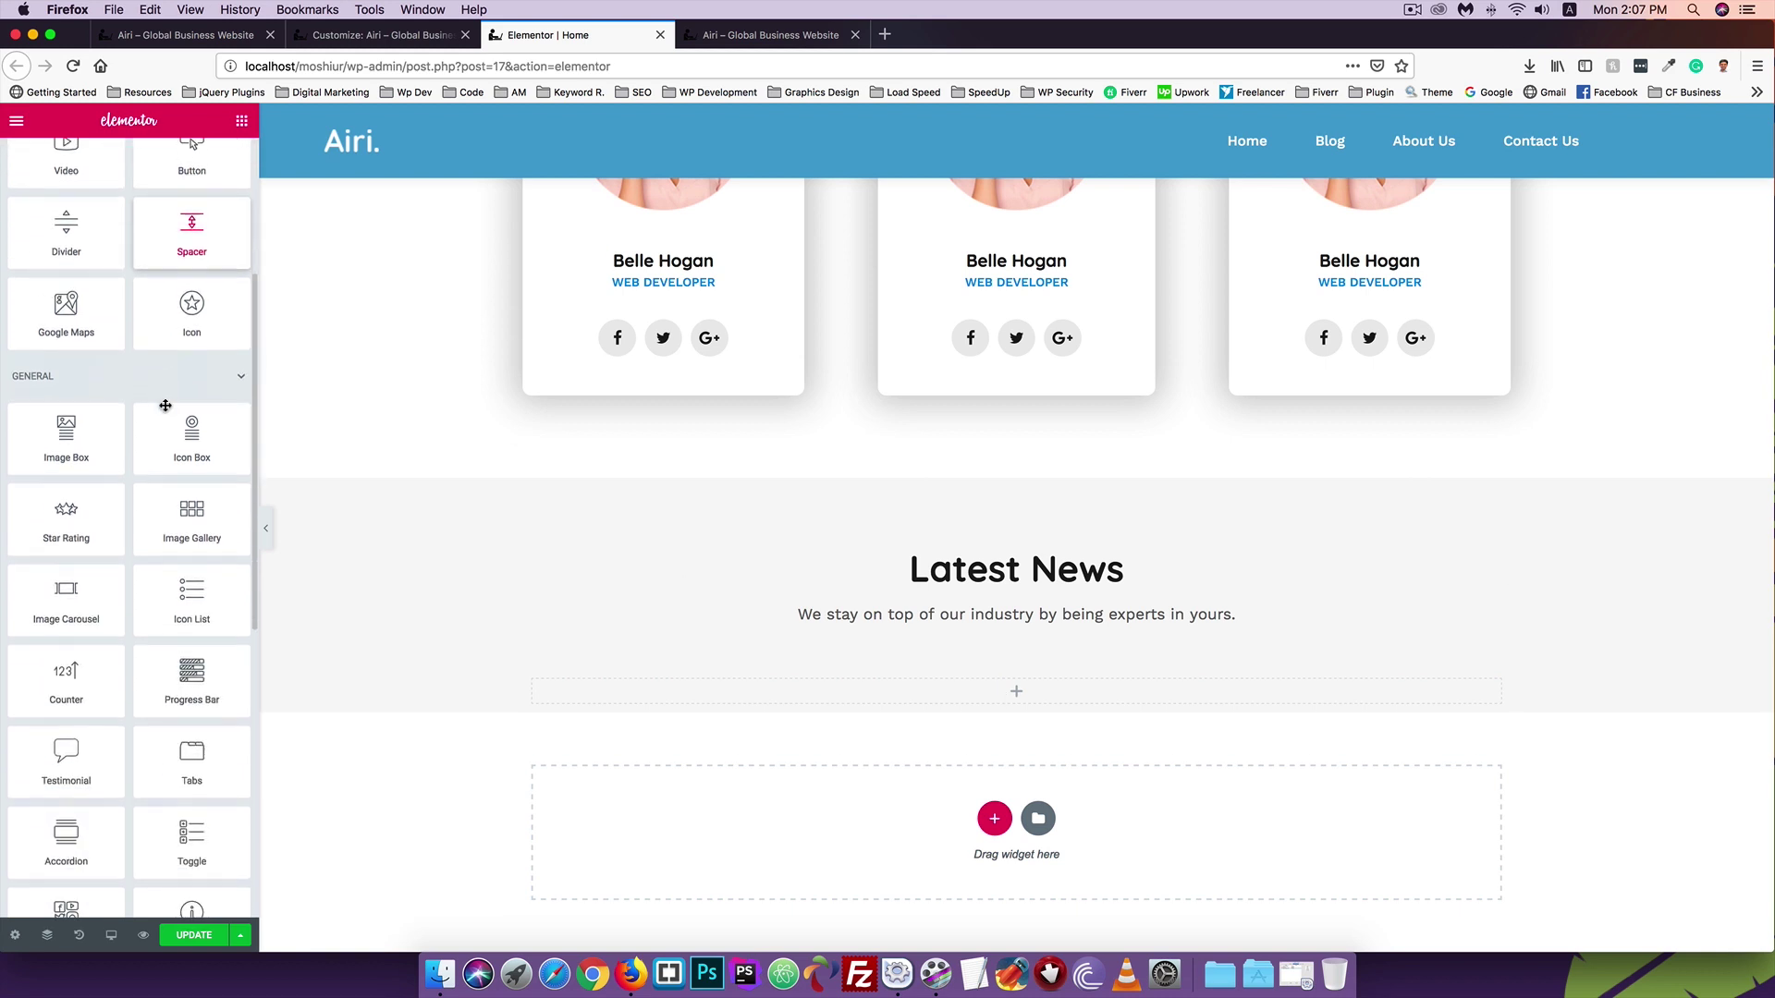
scroll(166, 406, down, 4)
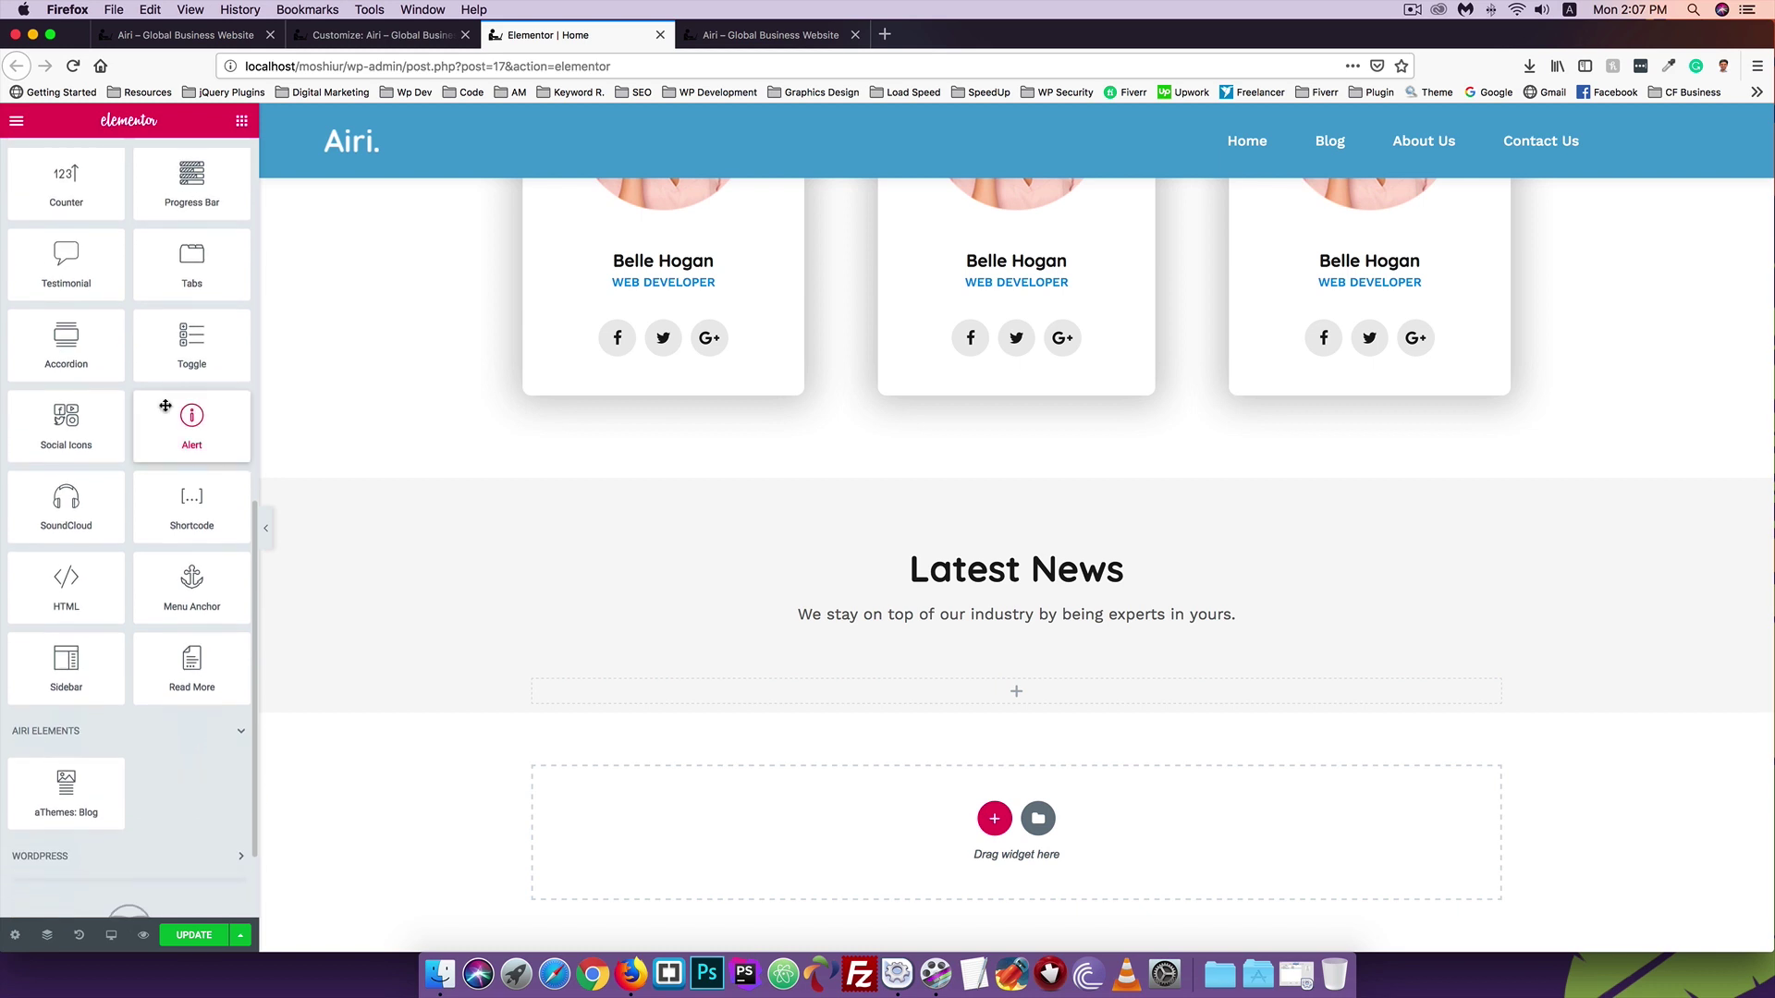
scroll(100, 649, down, 1)
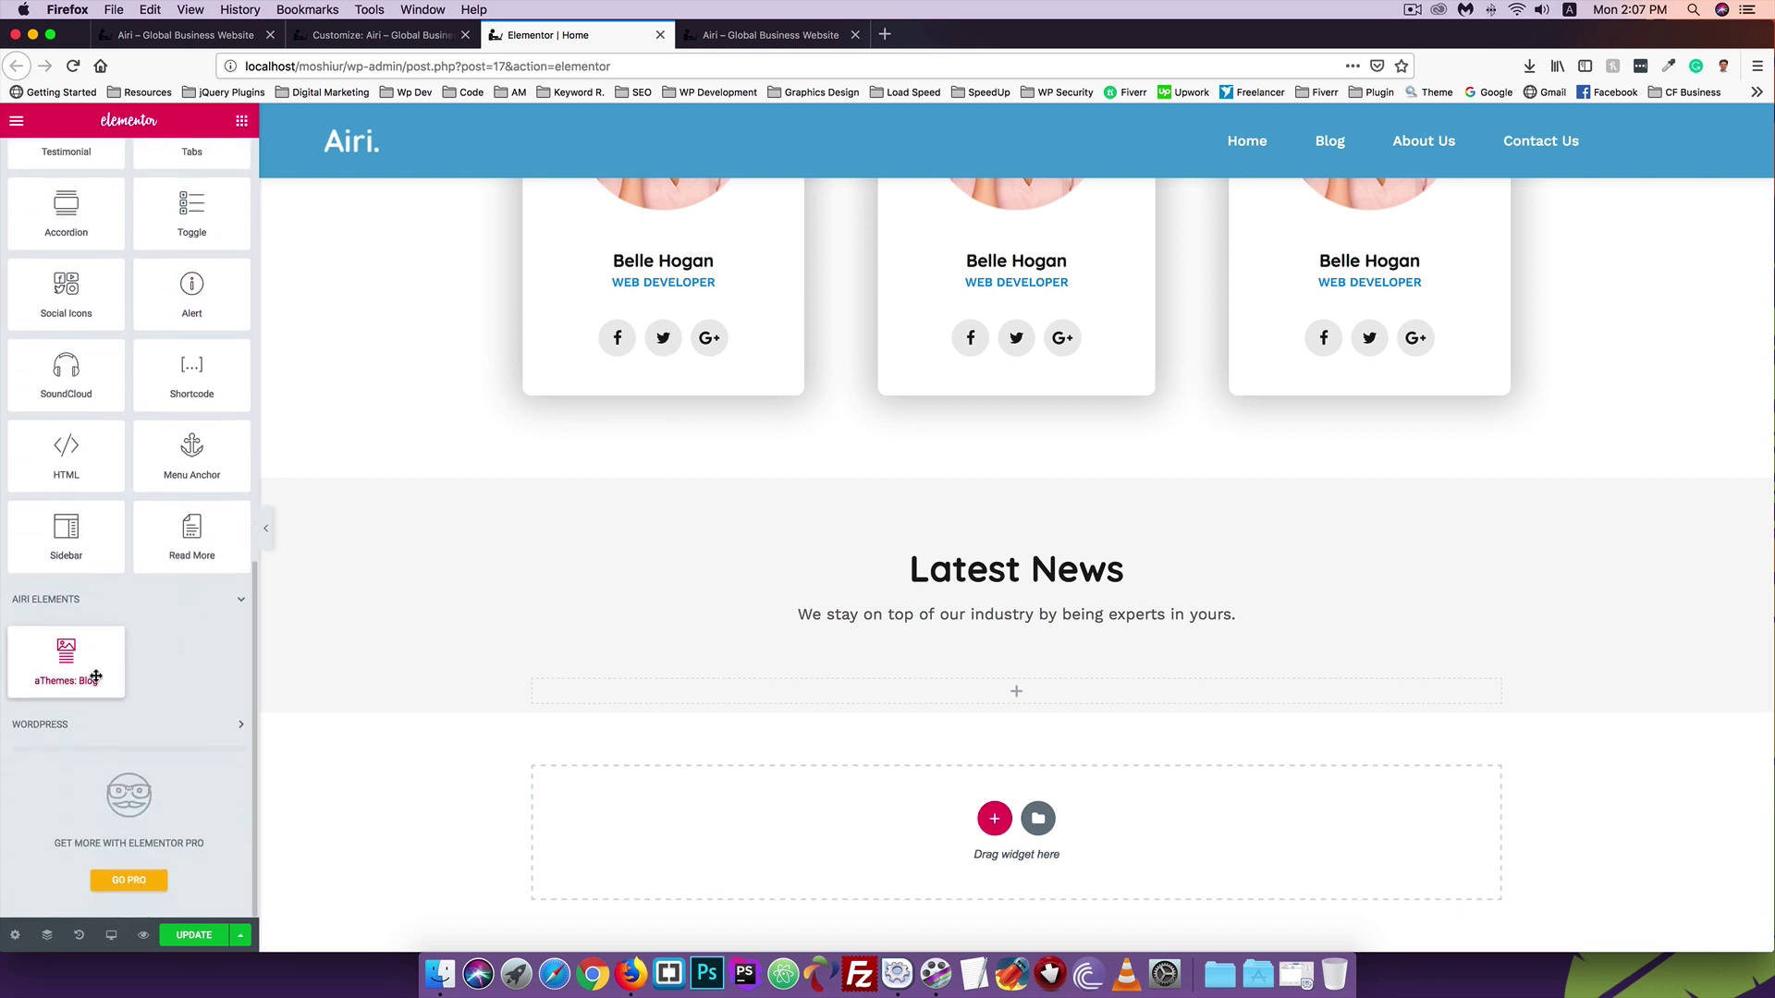
drag(61, 663, 1038, 685)
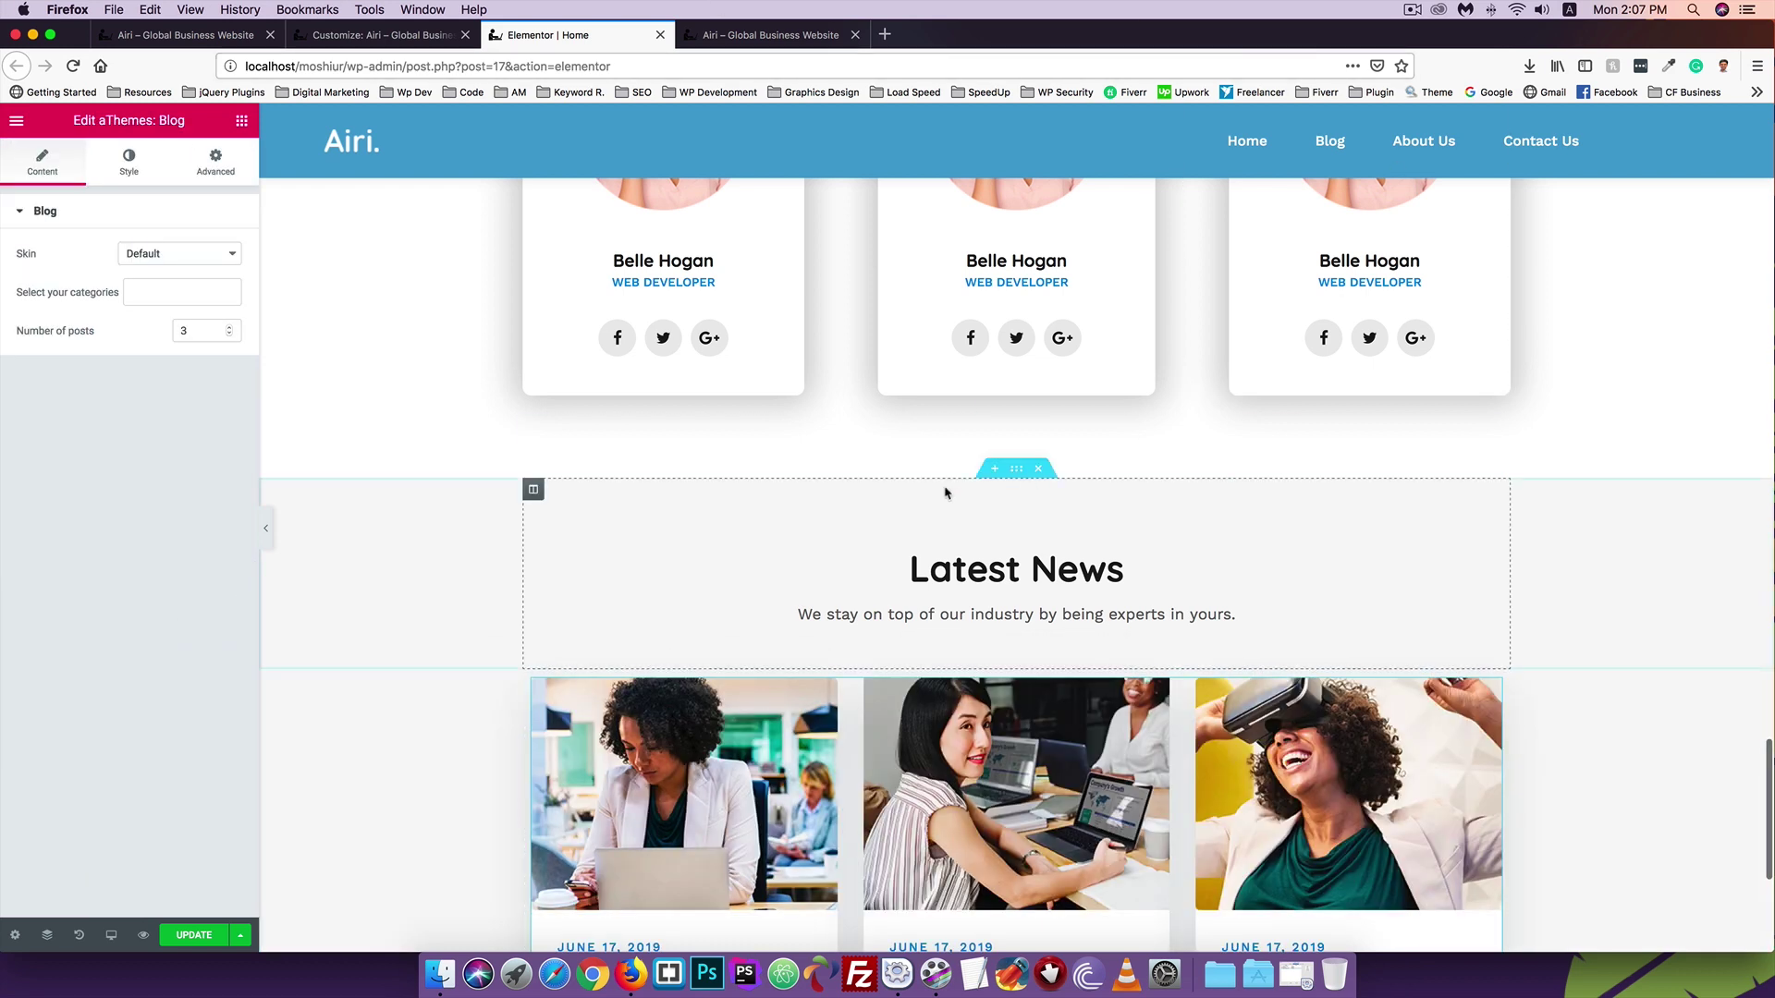
scroll(384, 560, down, 4)
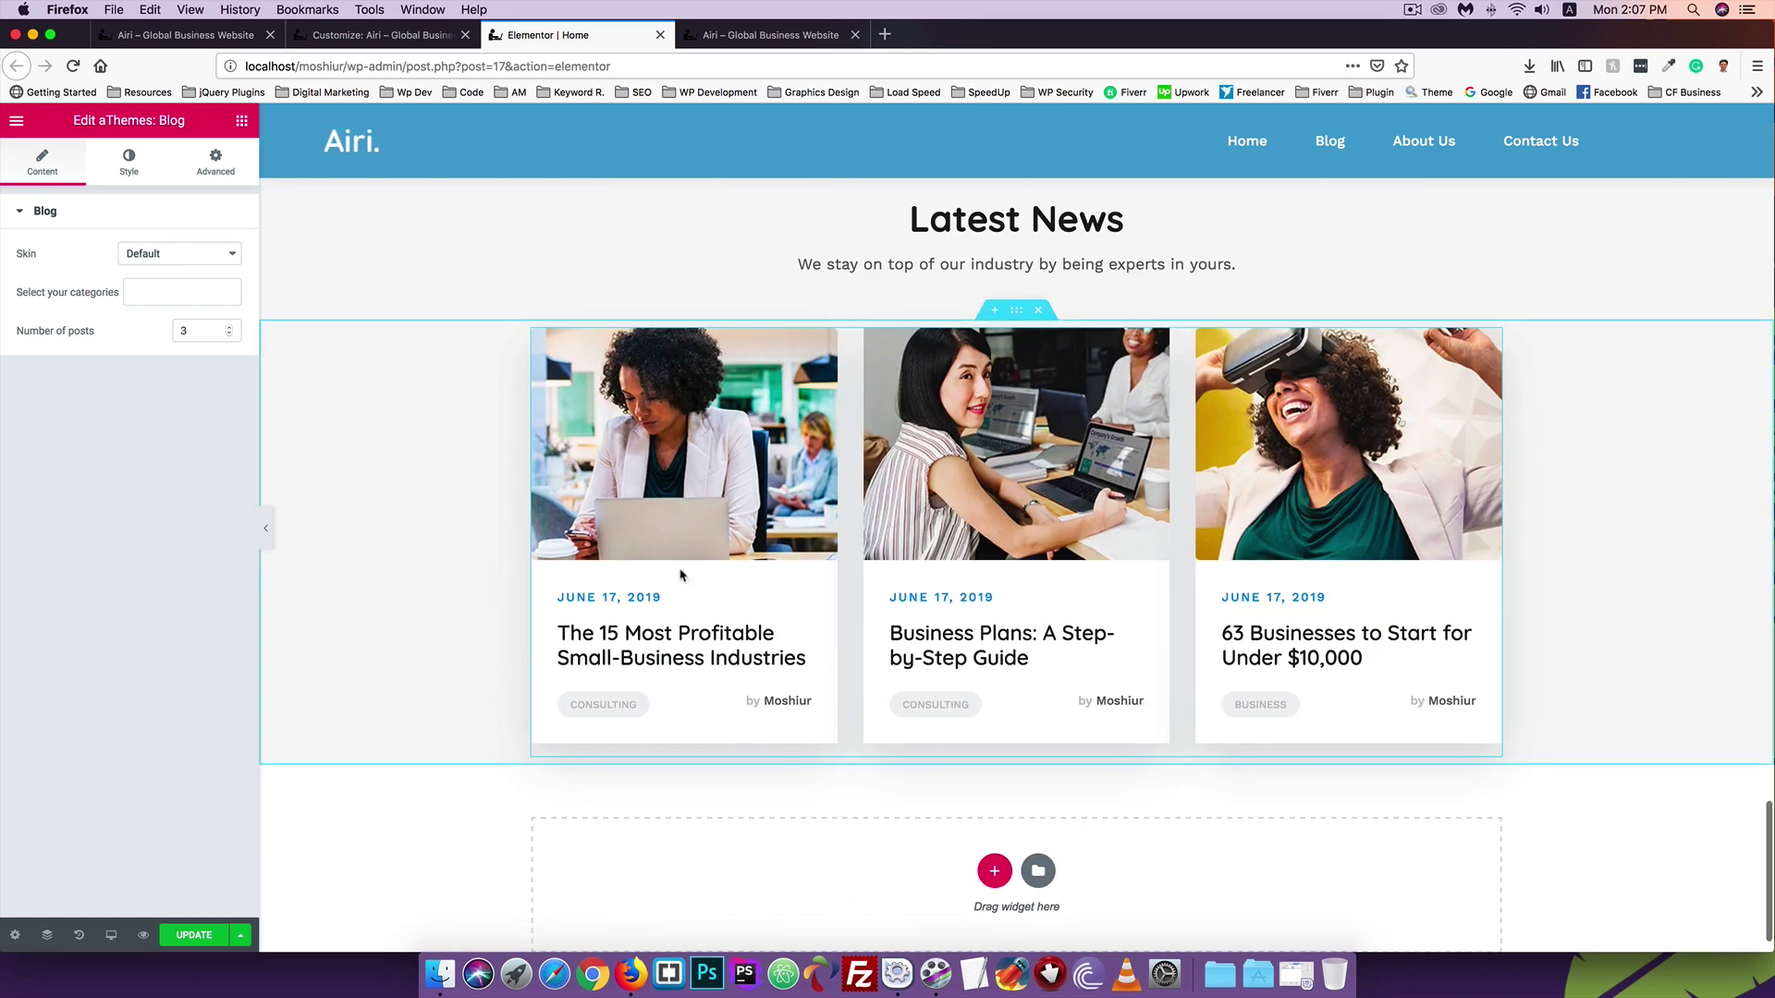
Try the Style 2 and Style 4 skins, then keep Default with 3 posts
click(121, 257)
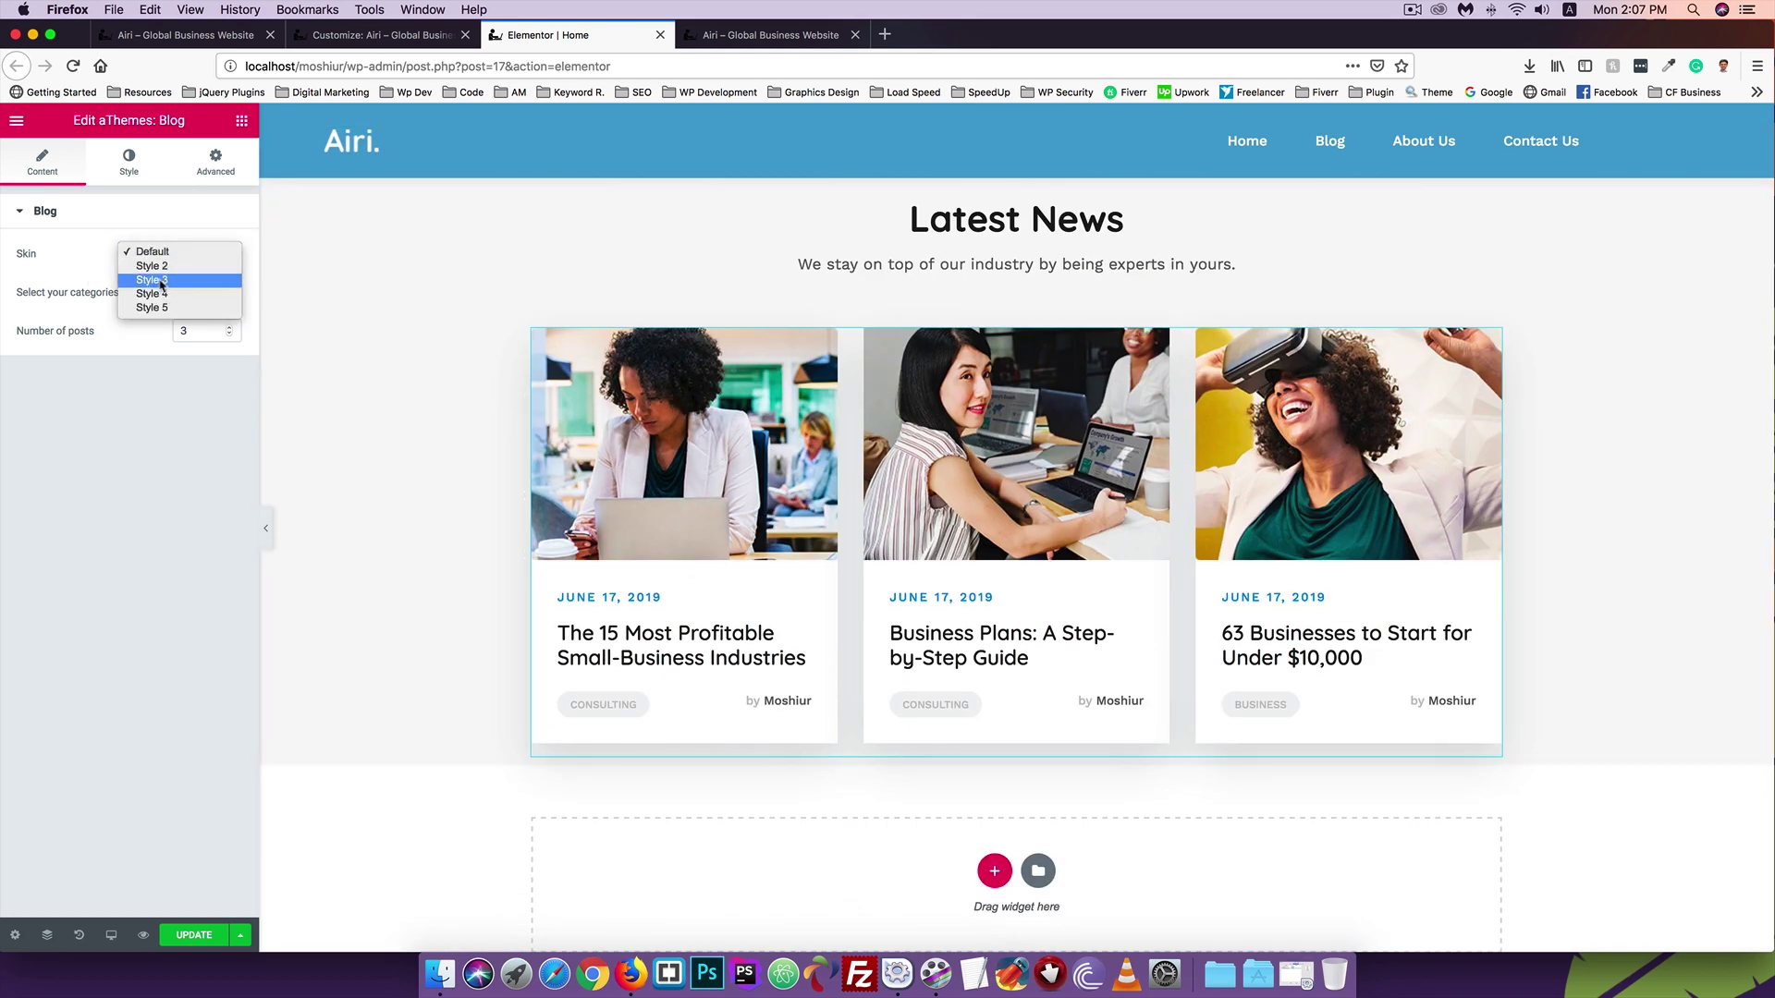
click(159, 266)
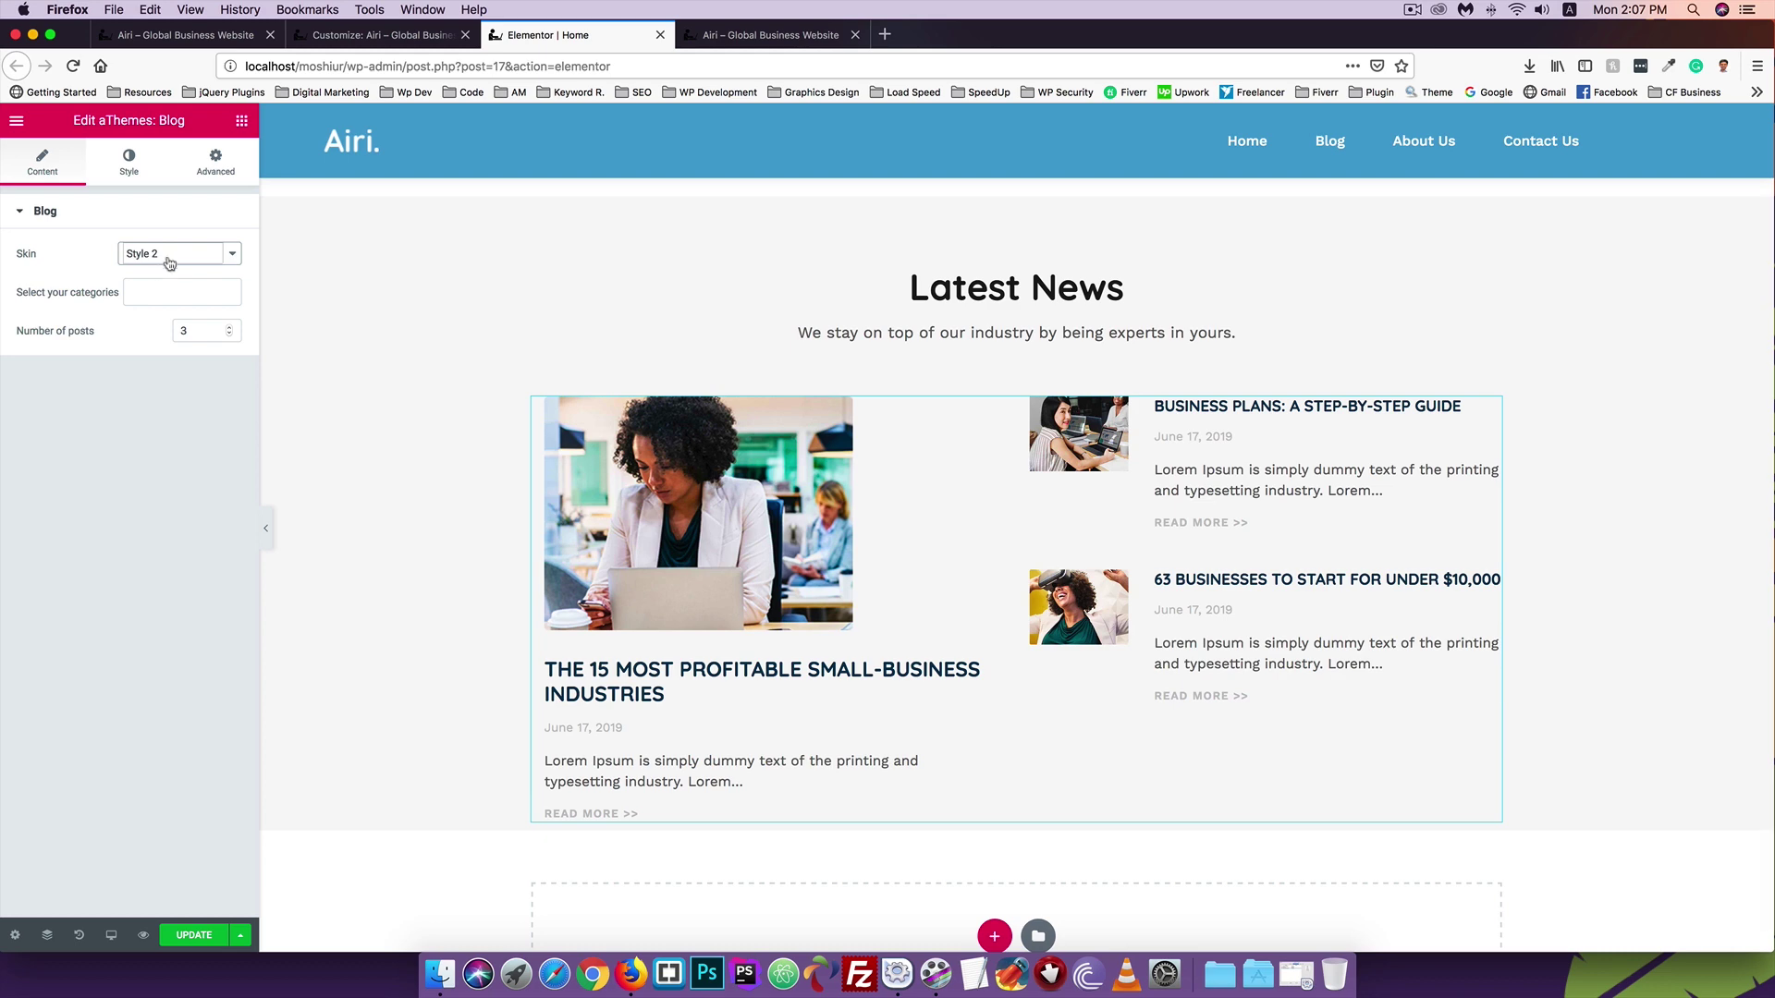
click(171, 253)
click(171, 280)
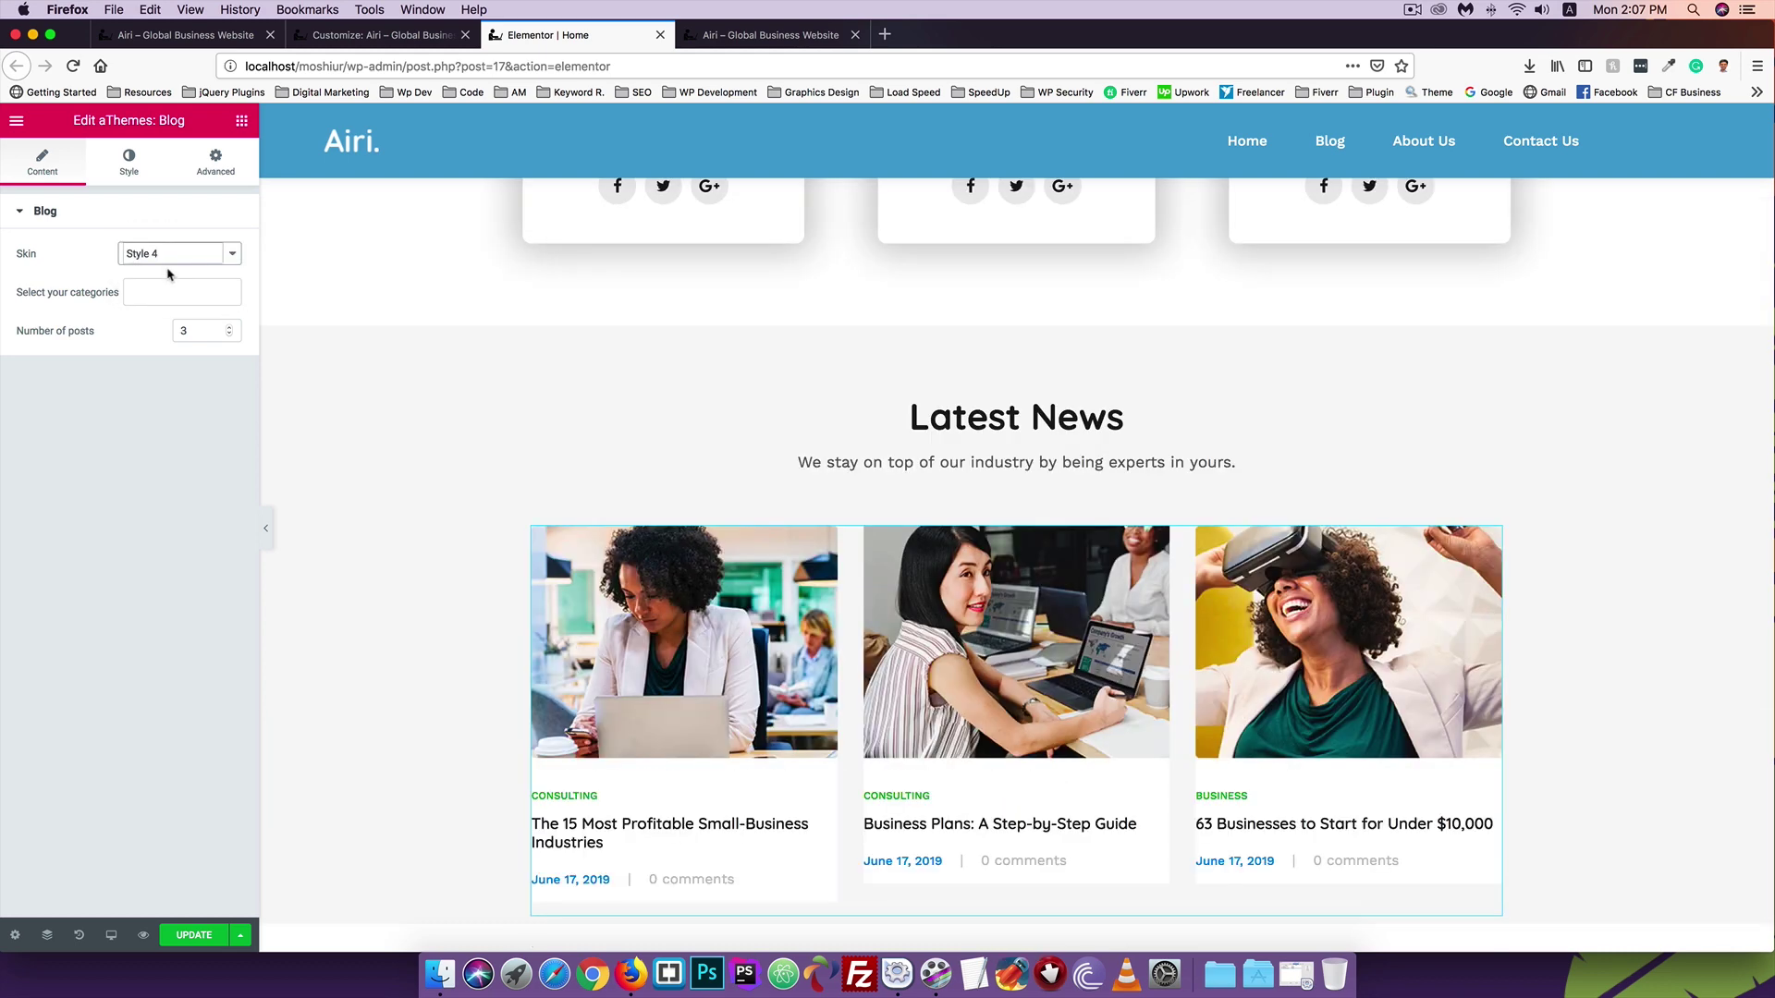
click(164, 264)
click(164, 265)
click(144, 263)
click(146, 210)
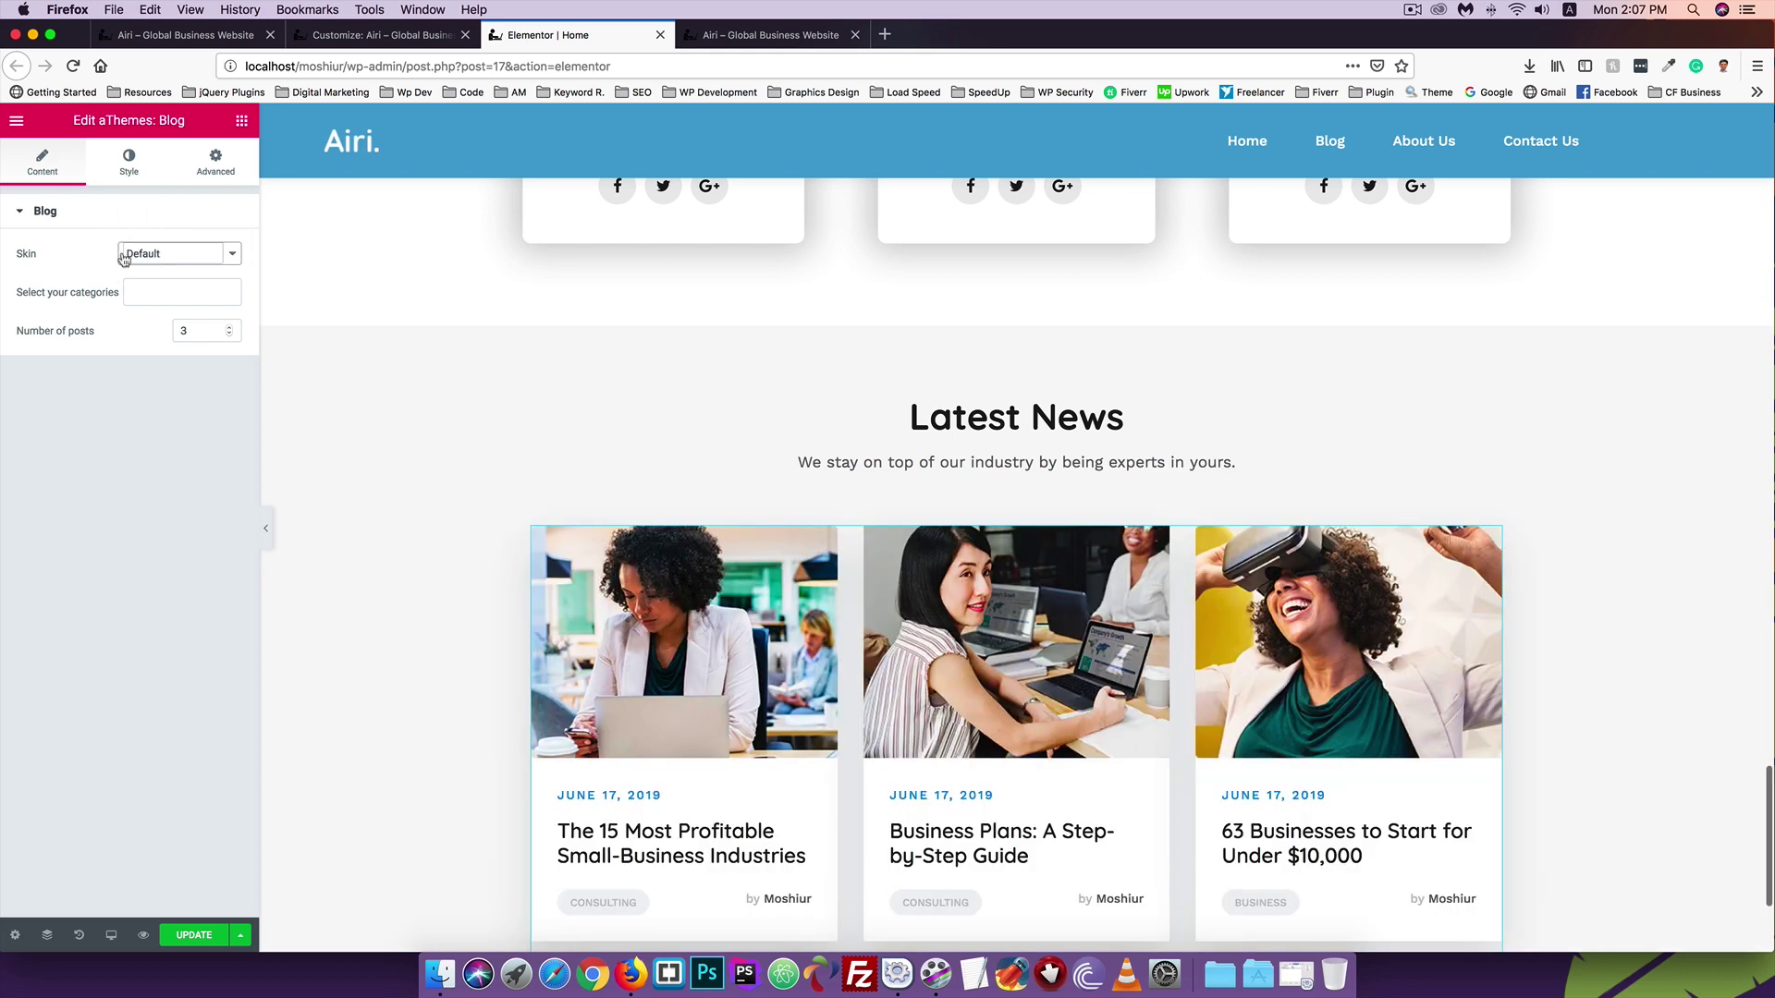
scroll(279, 380, down, 5)
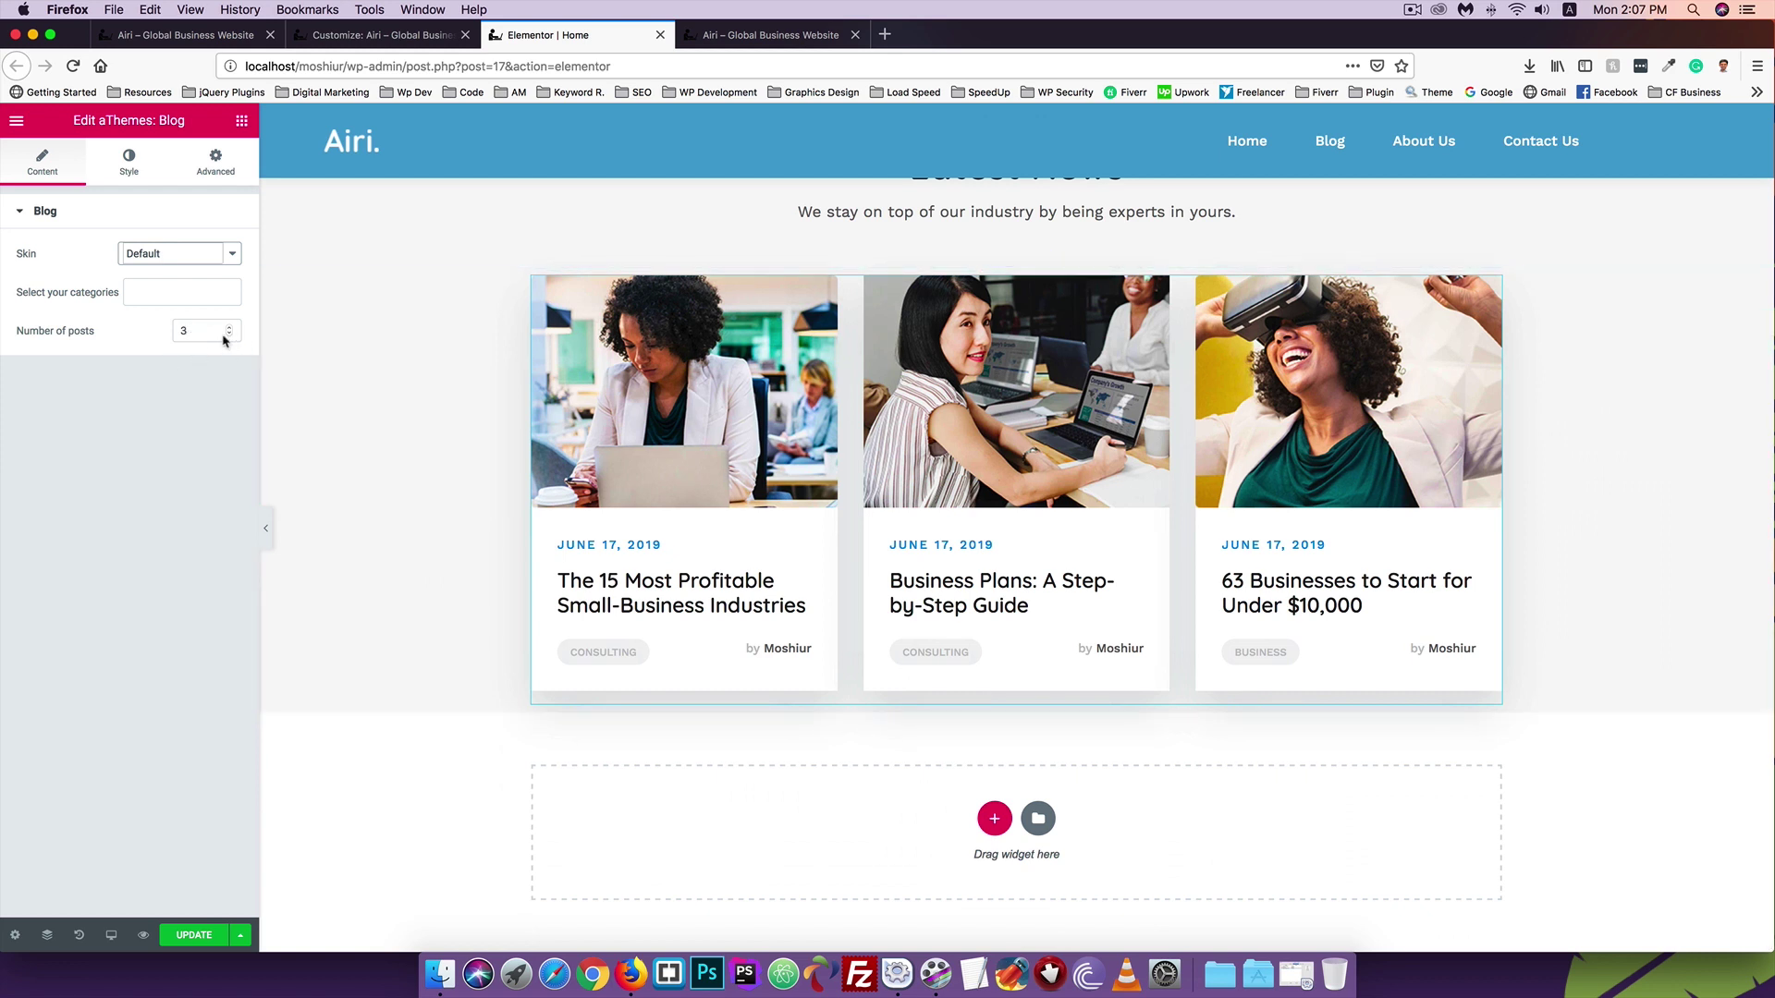
drag(200, 331, 78, 338)
scroll(637, 346, up, 1)
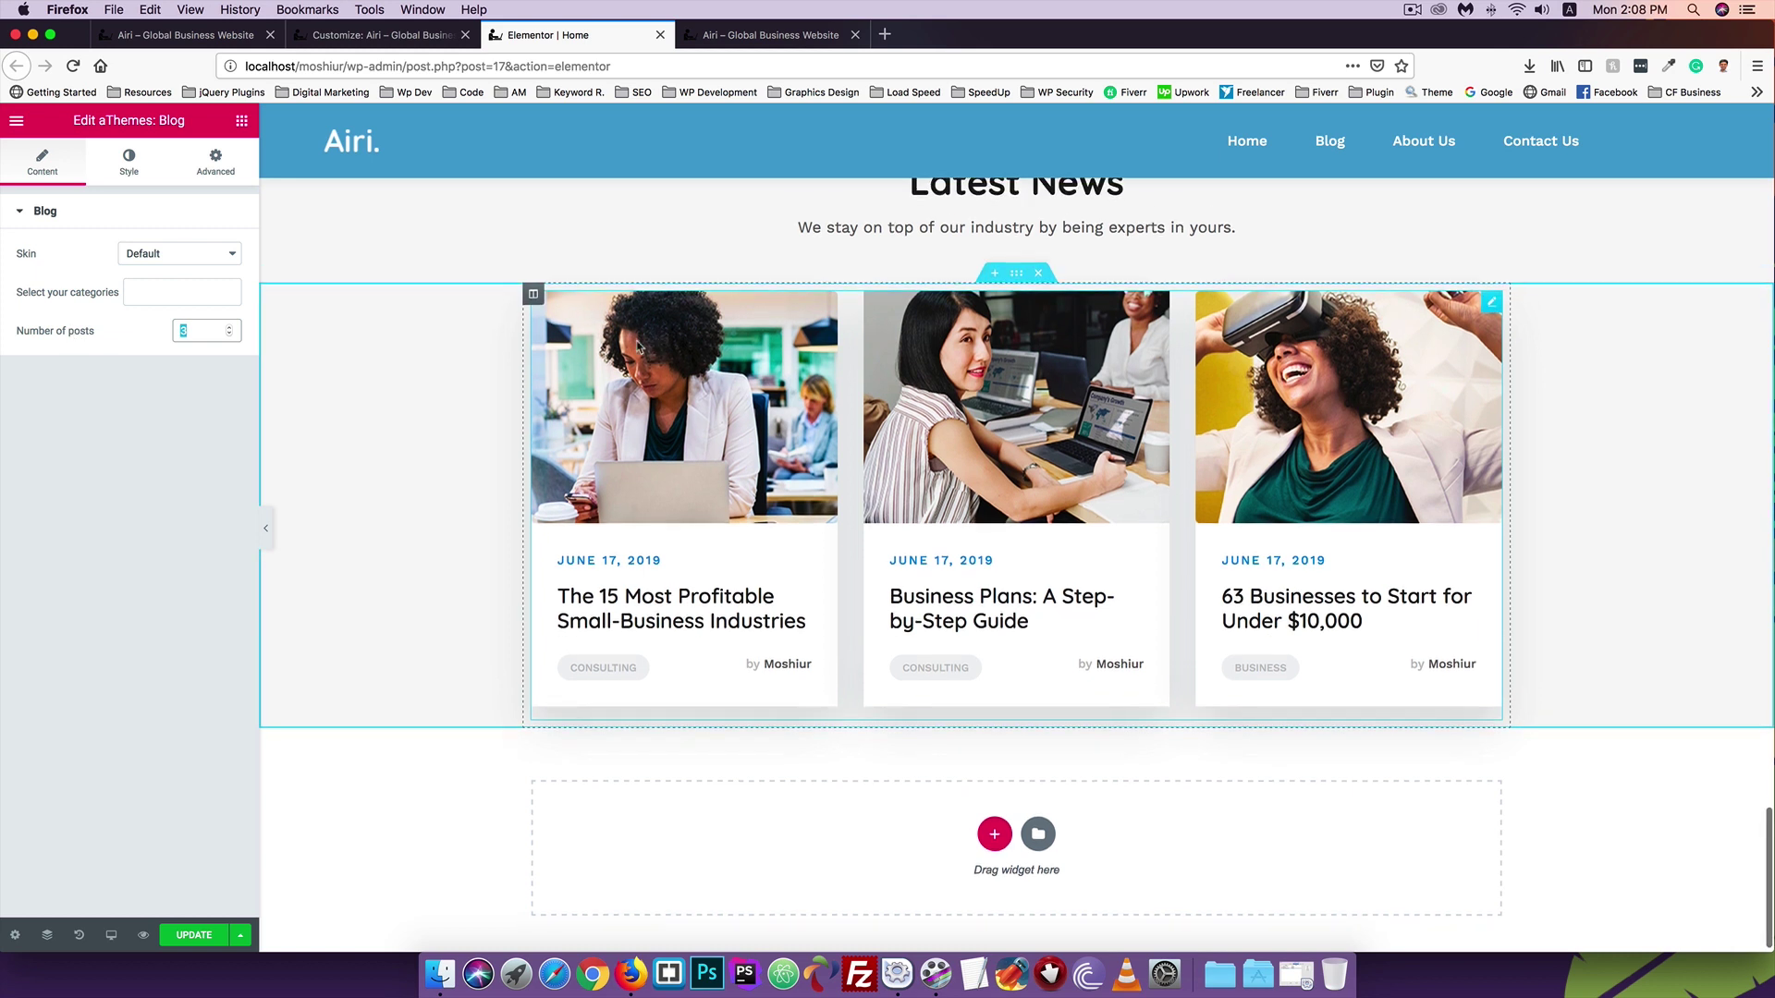
Set the blog section's bottom padding to 65 px, update the page, and reload the live site
click(1016, 277)
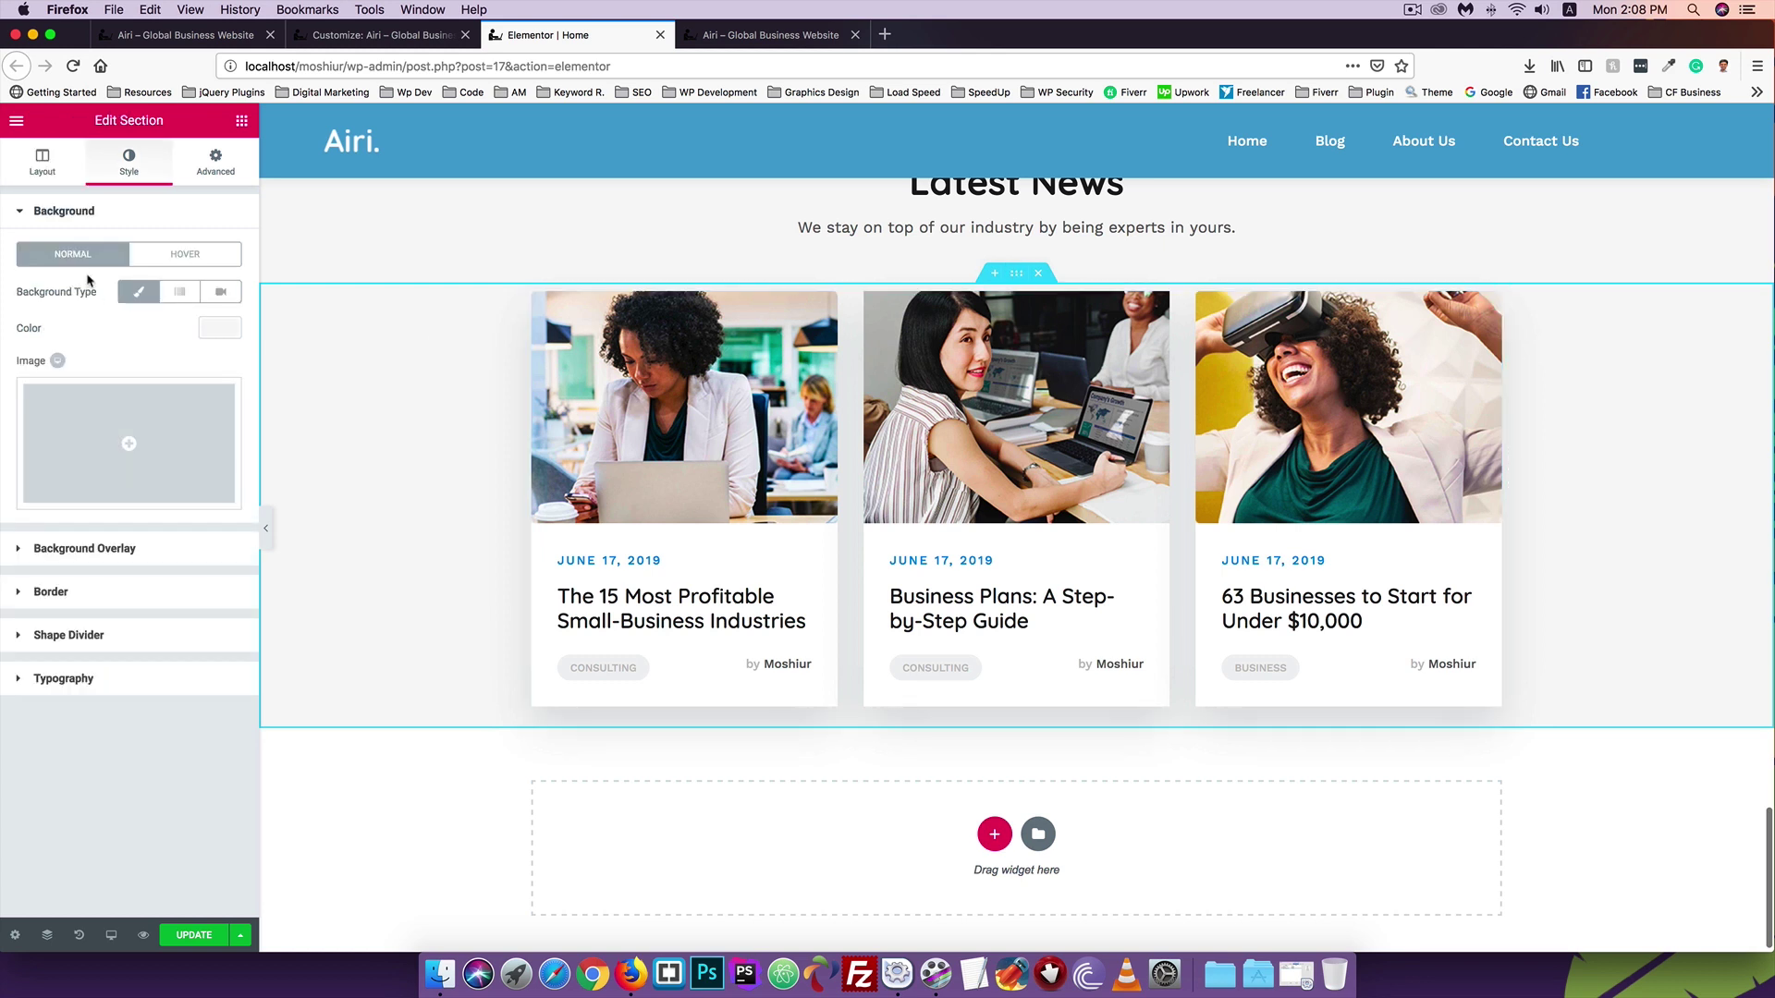
click(215, 171)
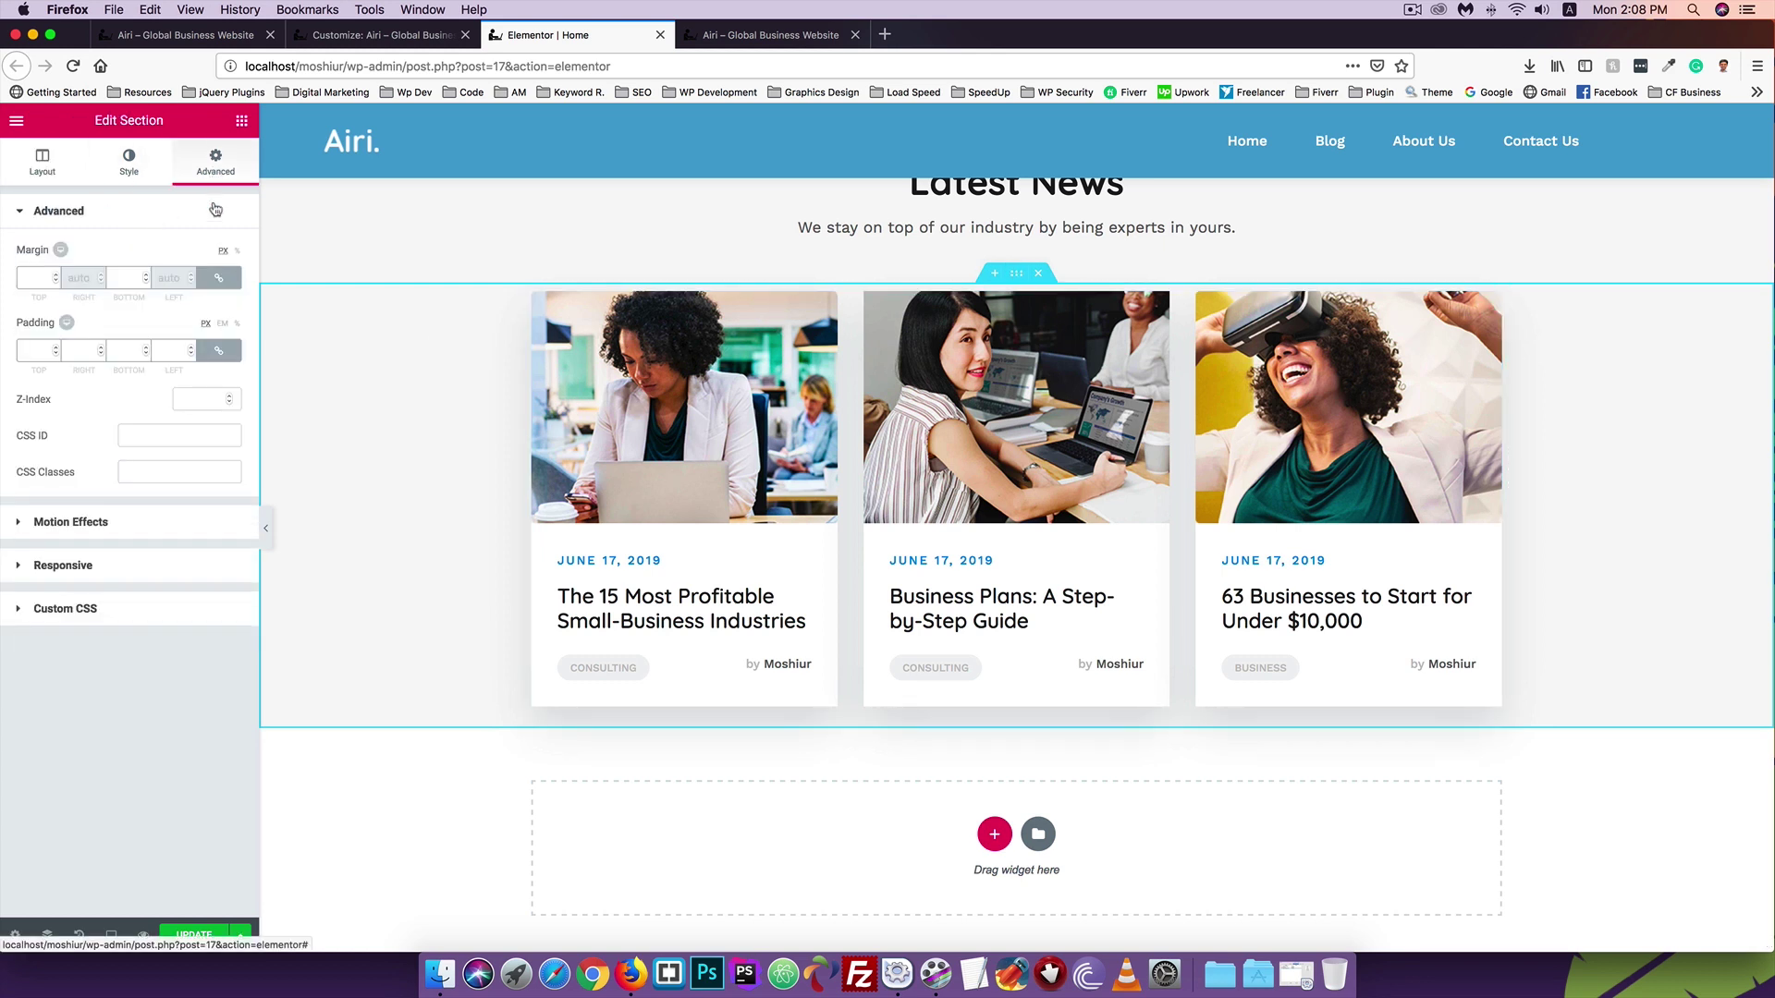
click(218, 350)
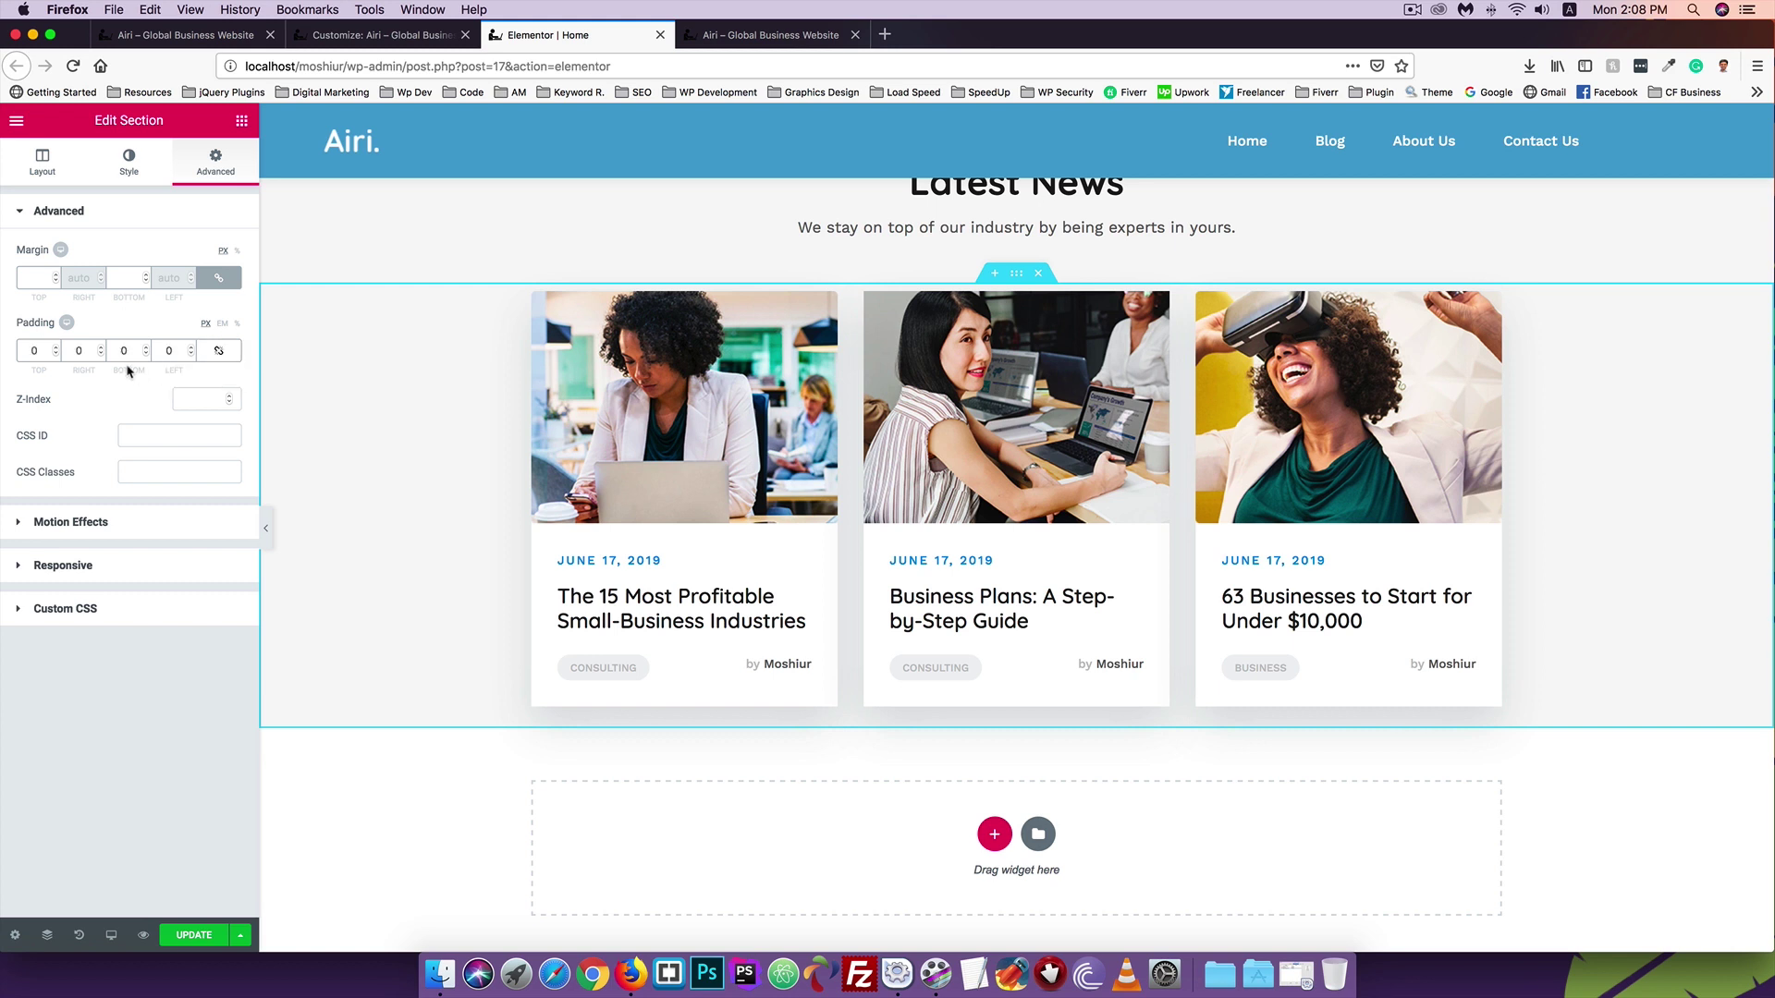
drag(130, 351, 97, 345)
text(65)
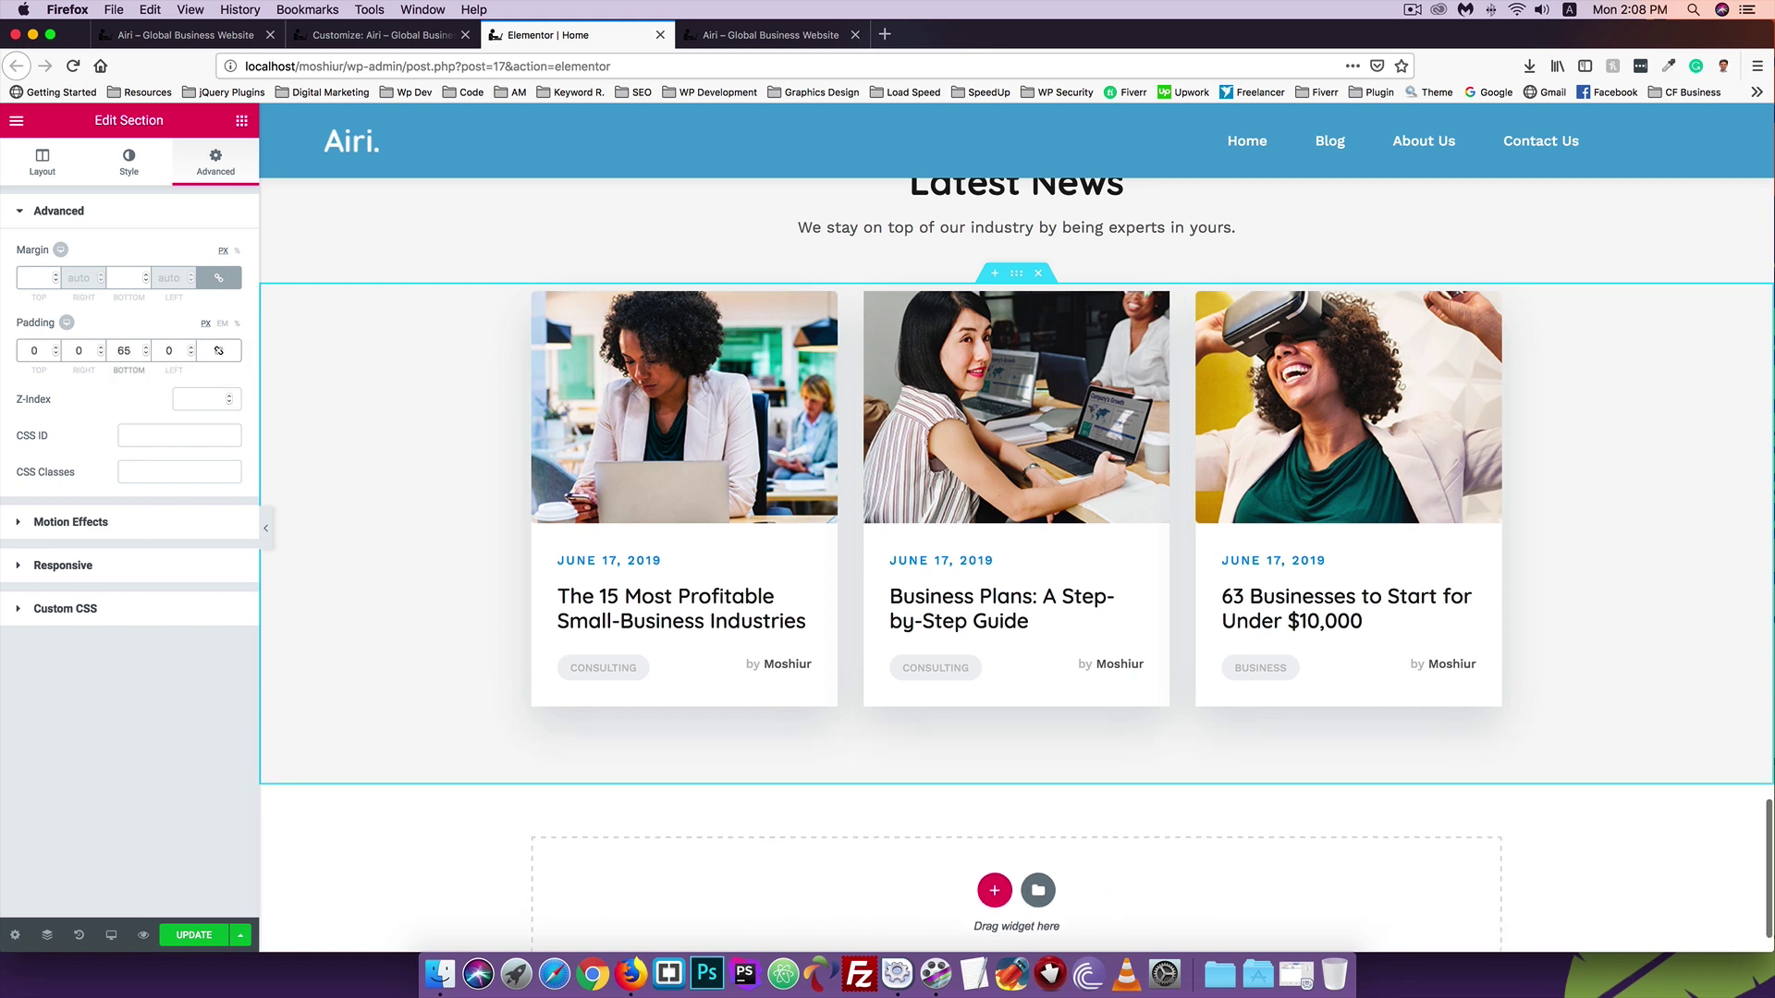
click(178, 932)
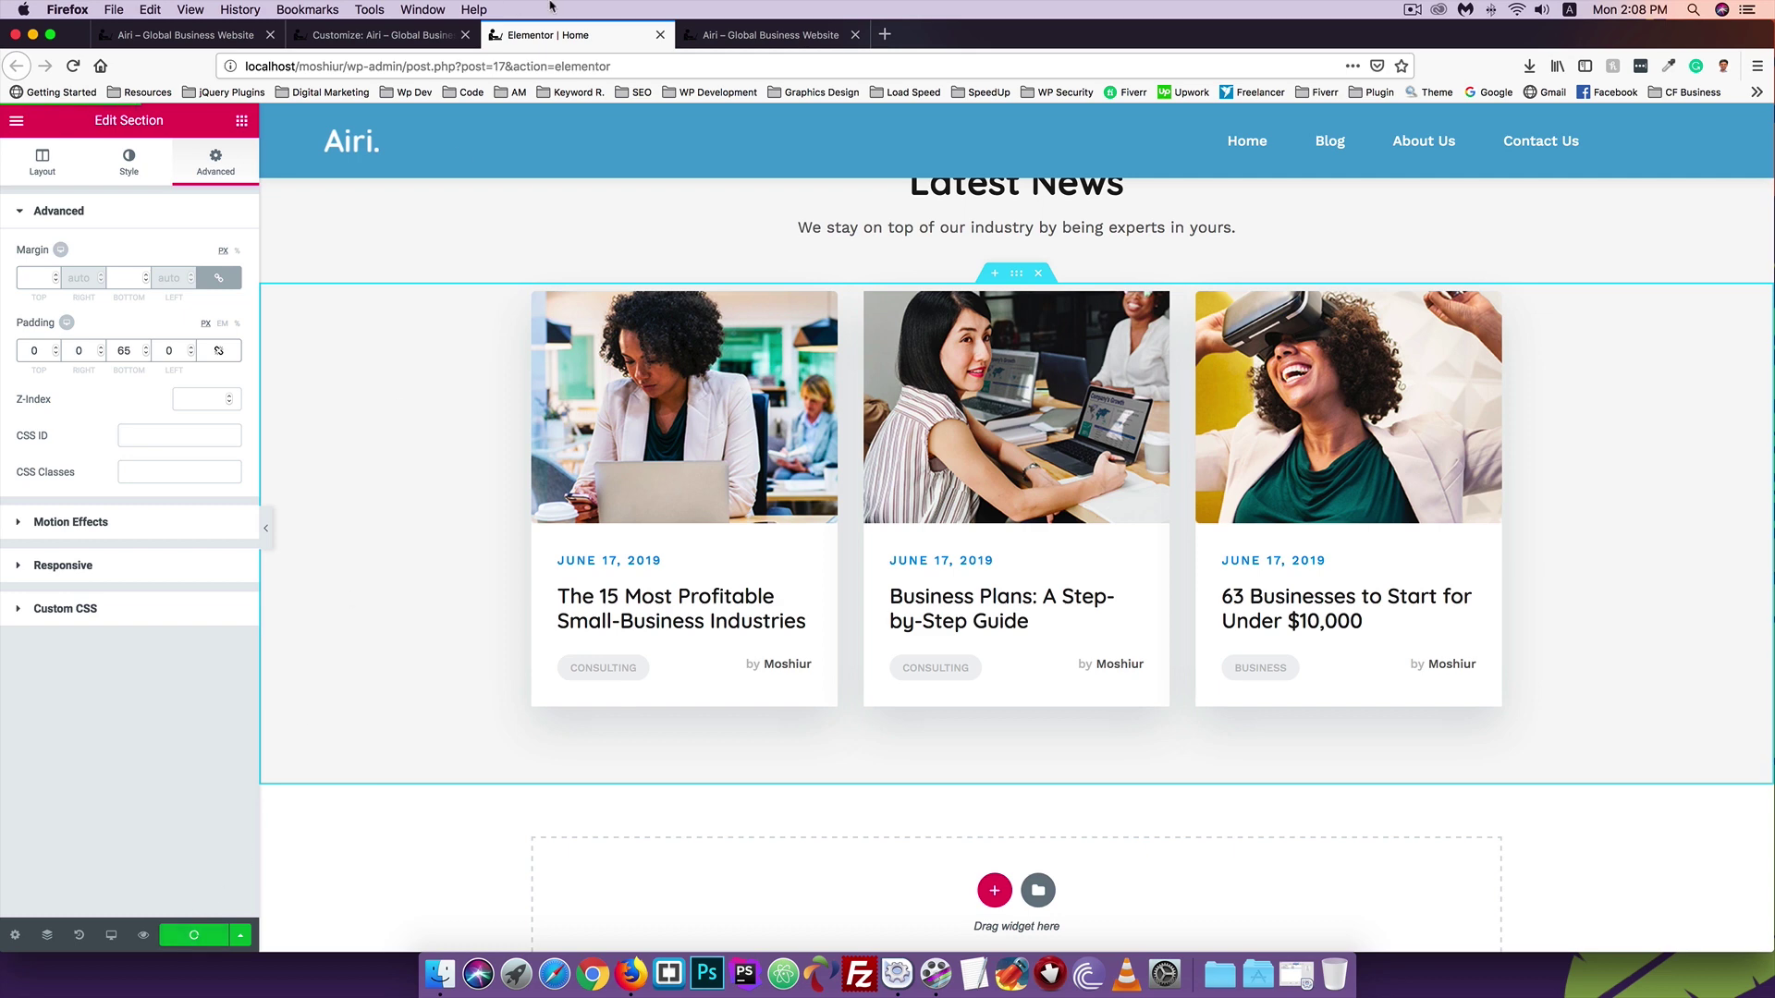
key(ctrl+Tab)
click(73, 65)
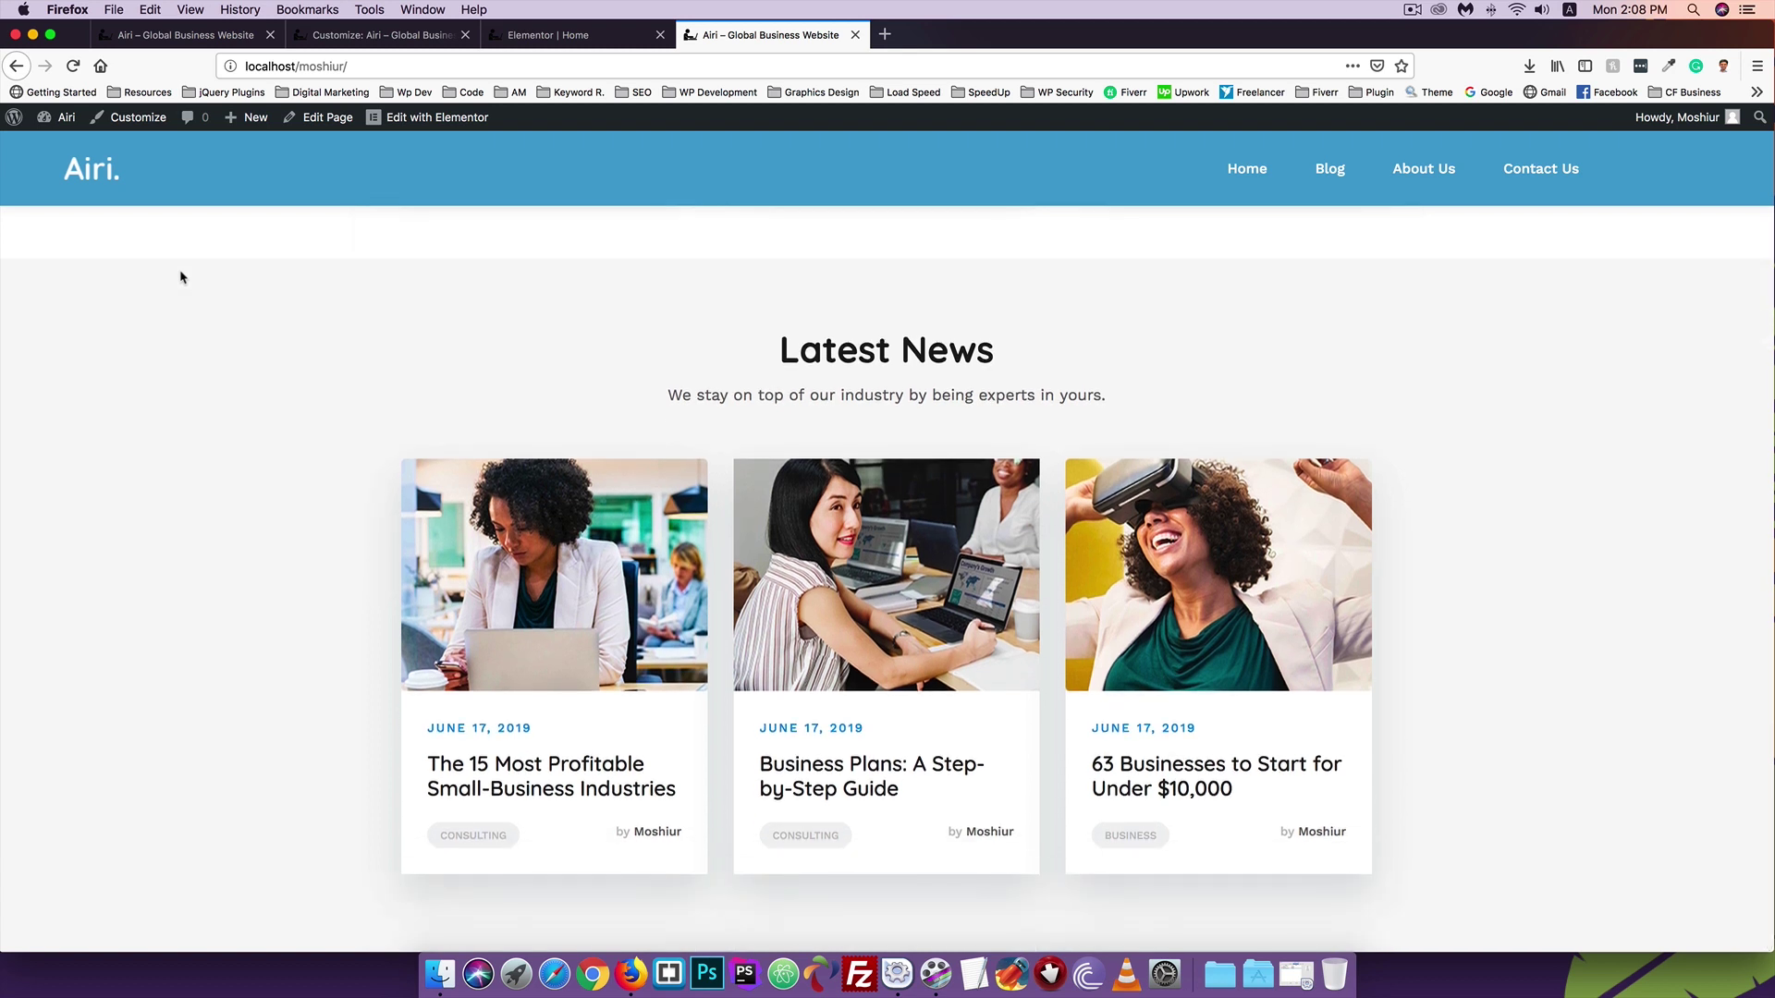
scroll(181, 277, down, 1)
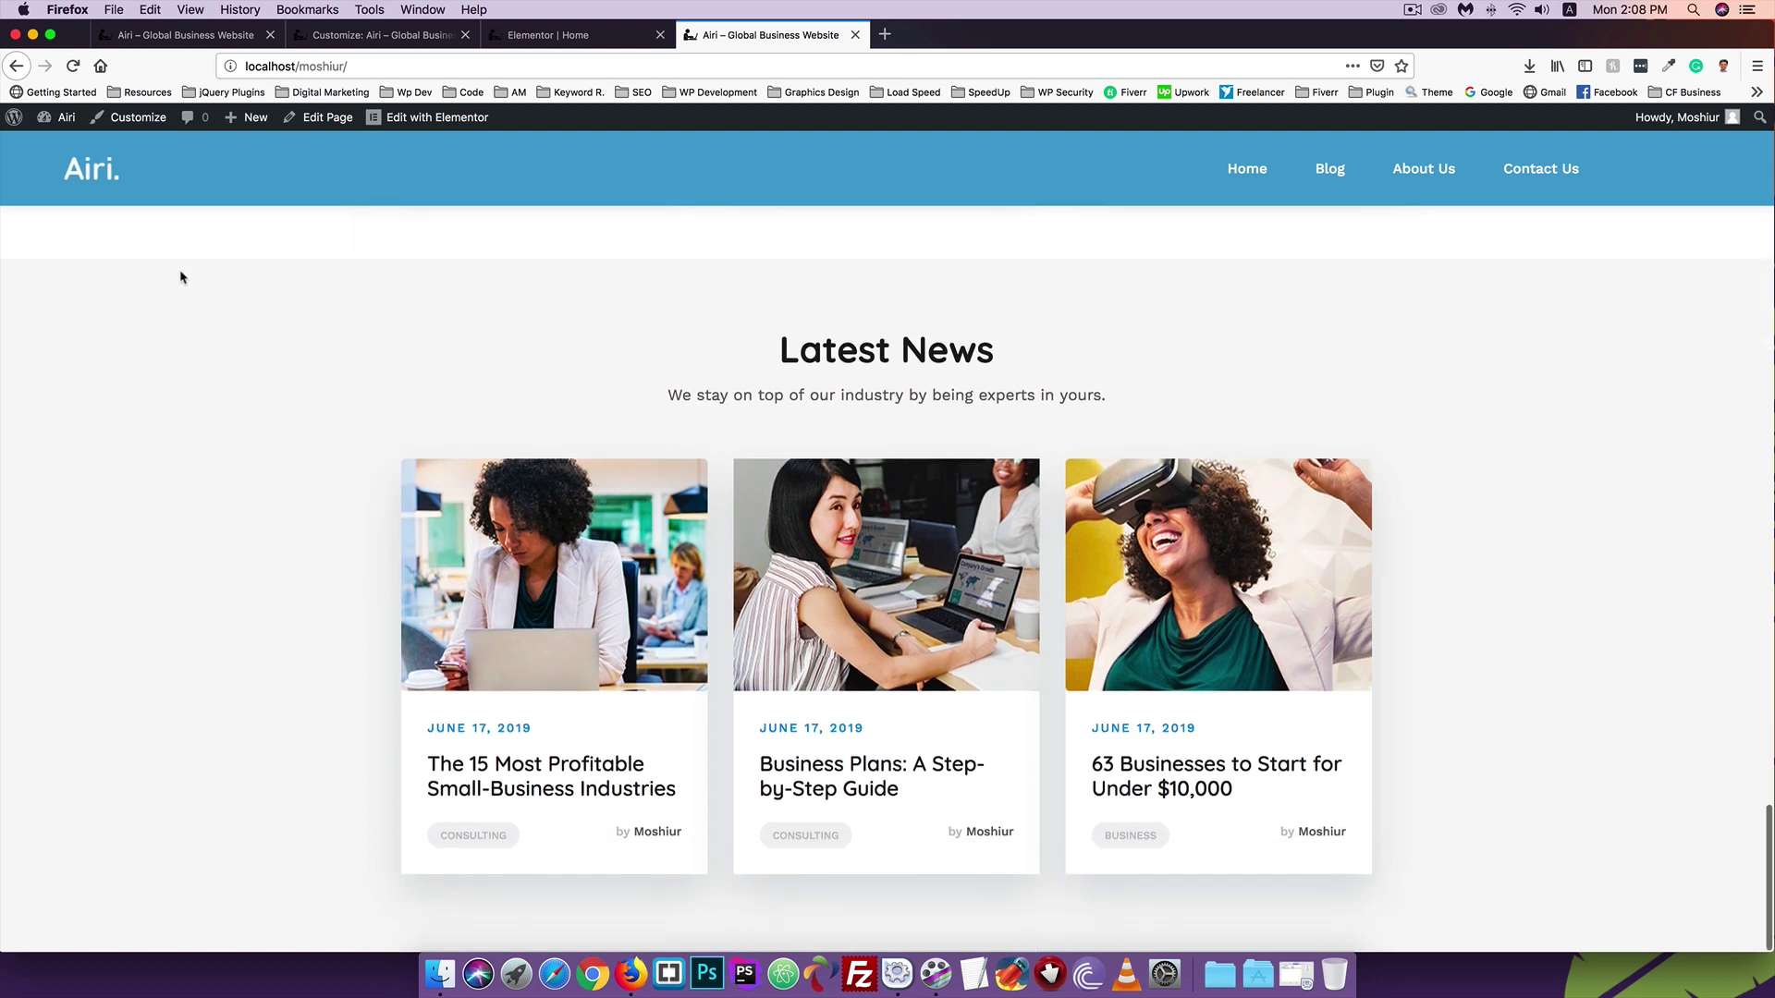
click(513, 769)
scroll(512, 769, down, 4)
scroll(513, 769, down, 5)
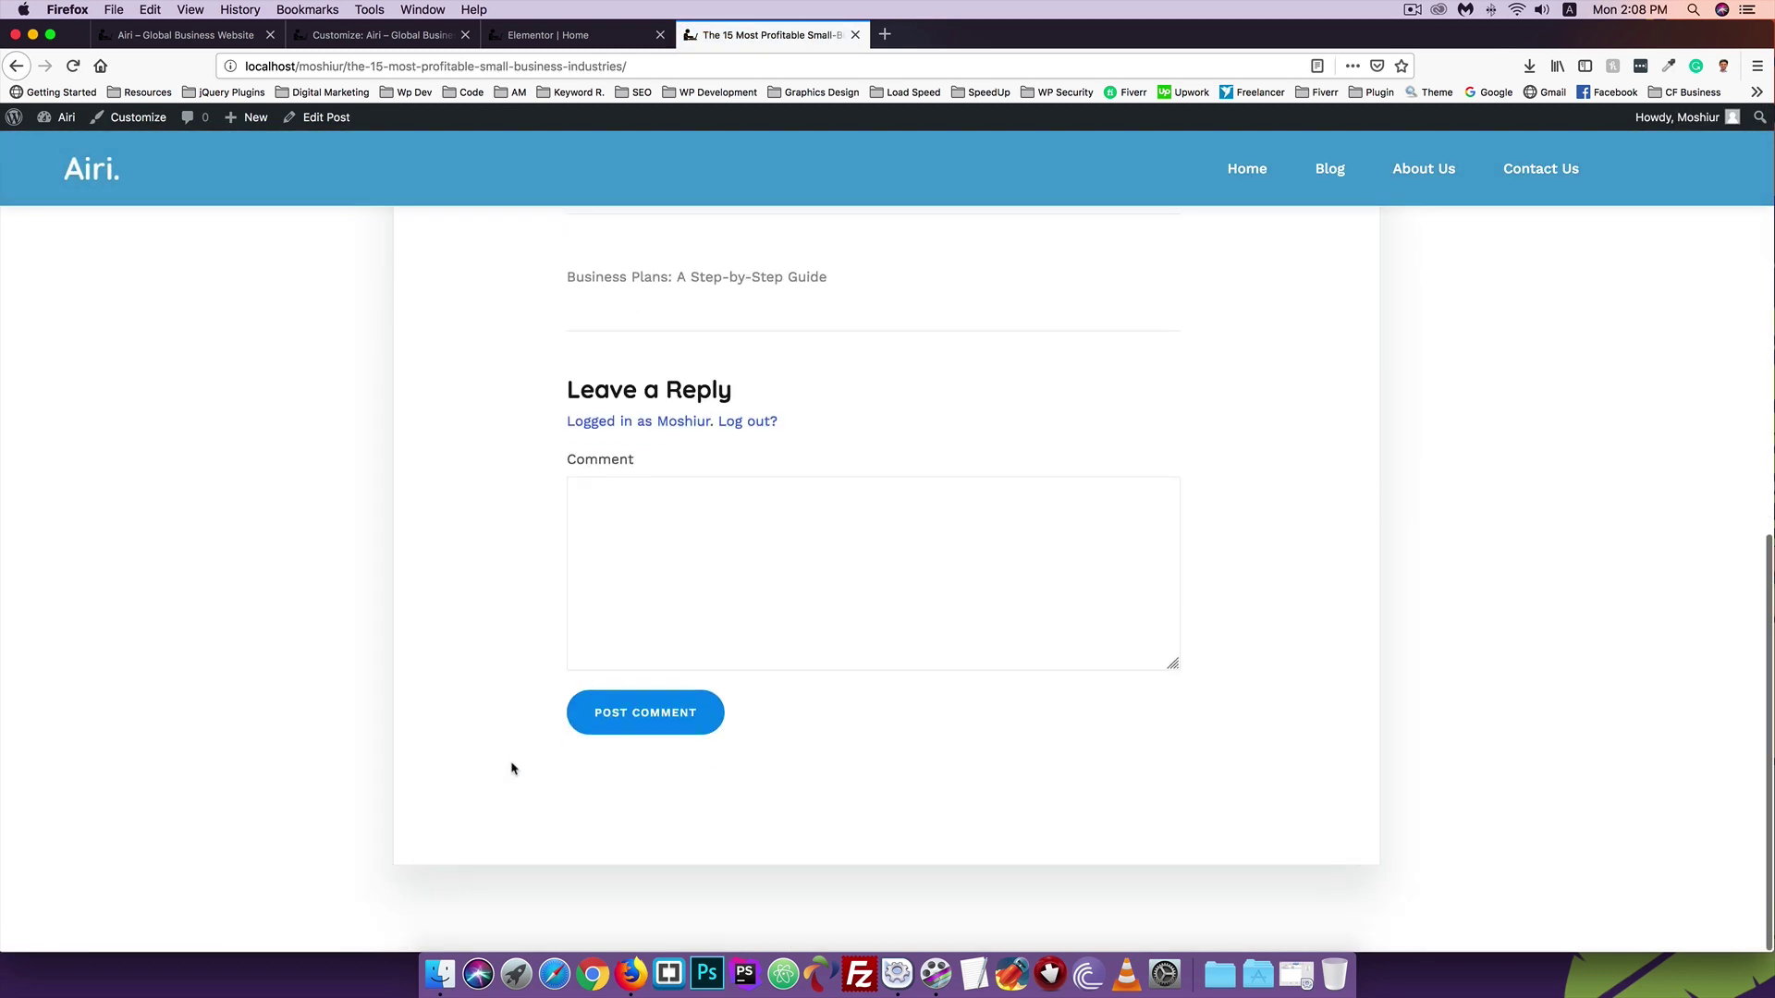
scroll(513, 769, up, 9)
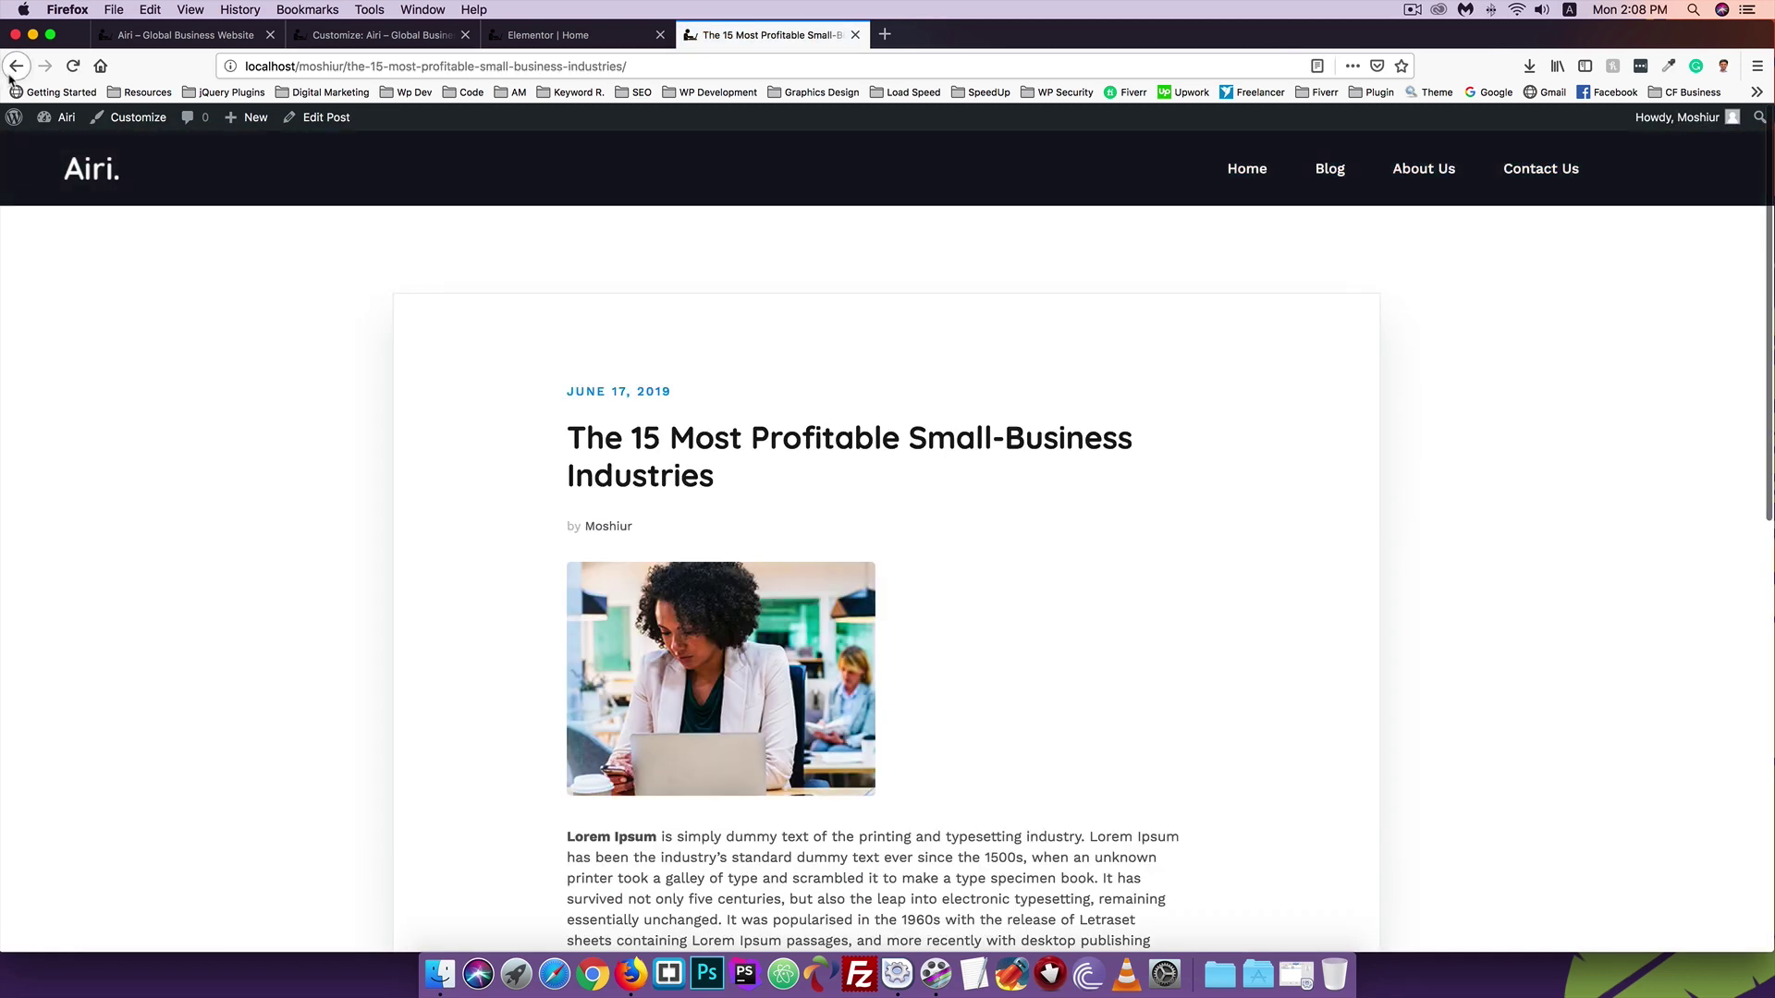
click(13, 72)
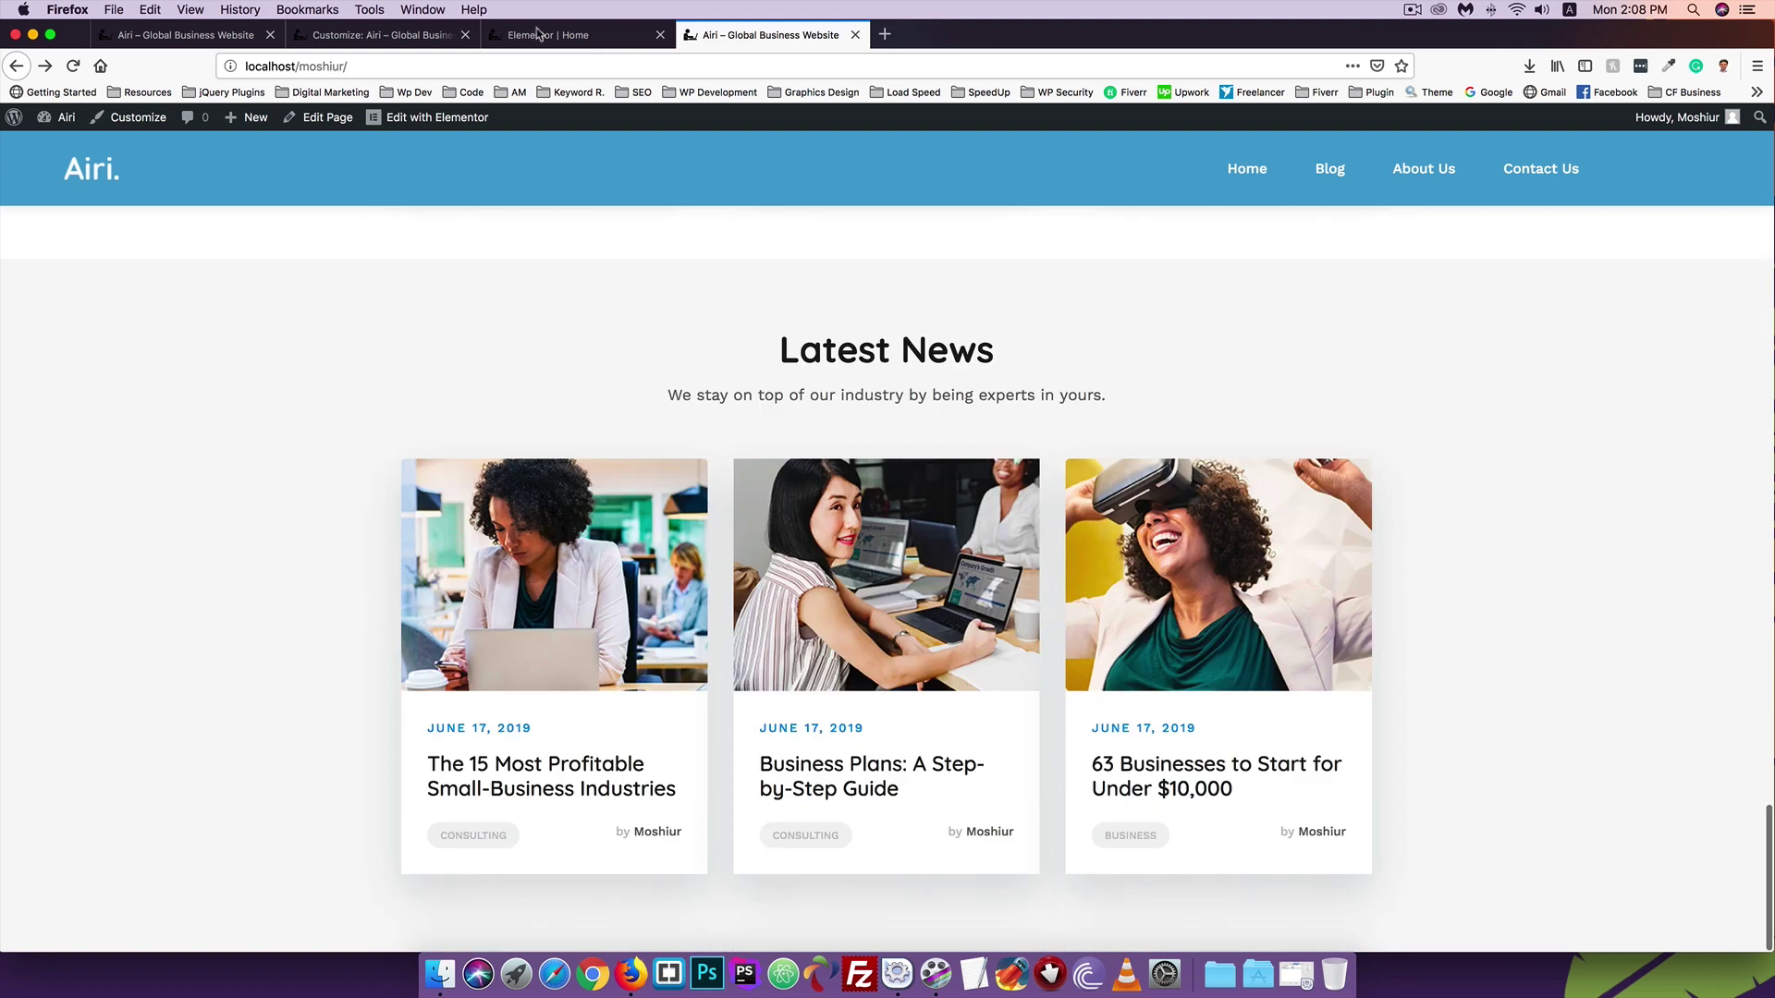
click(539, 35)
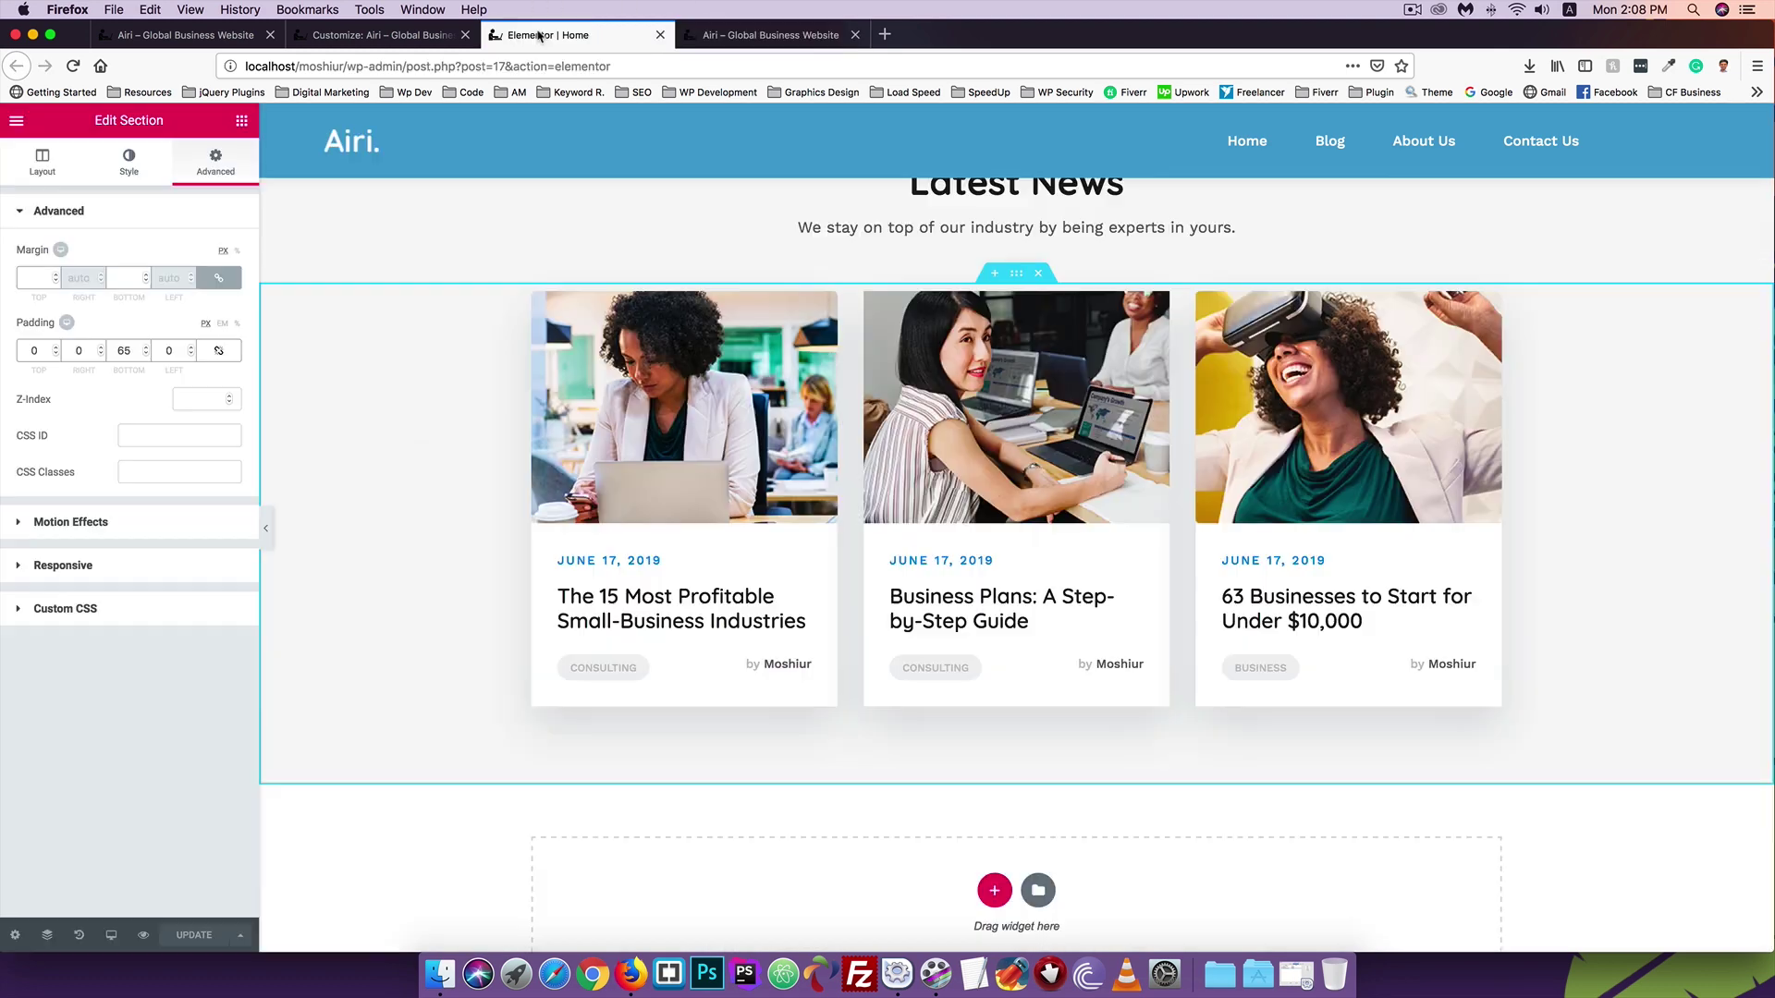
click(729, 41)
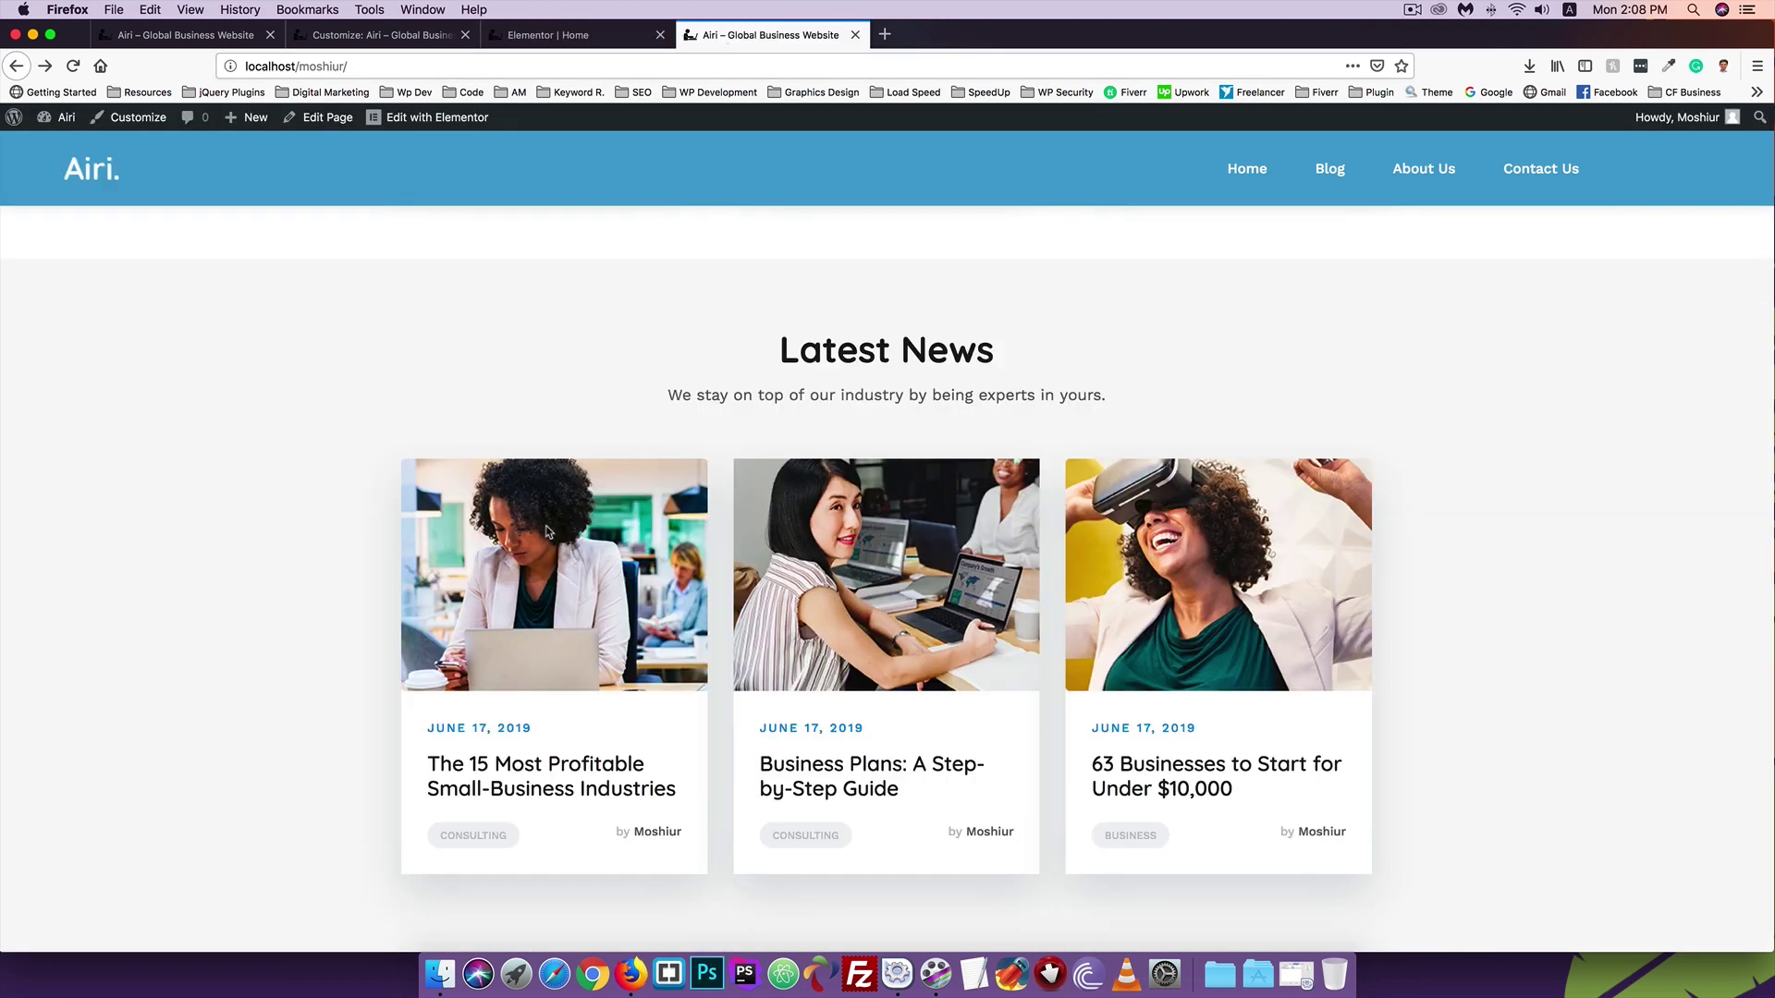